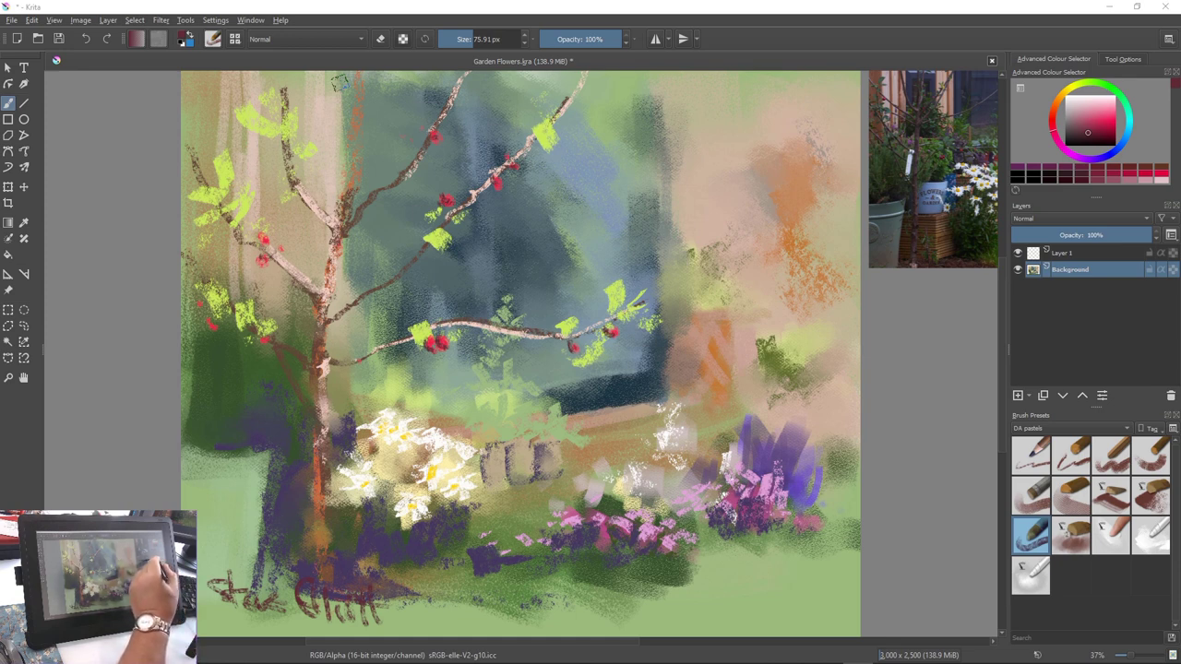
Repaint the tree trunk on Layer 1 with dark maroon pastel strokes from its base up to the main fork
left_click(1062, 253)
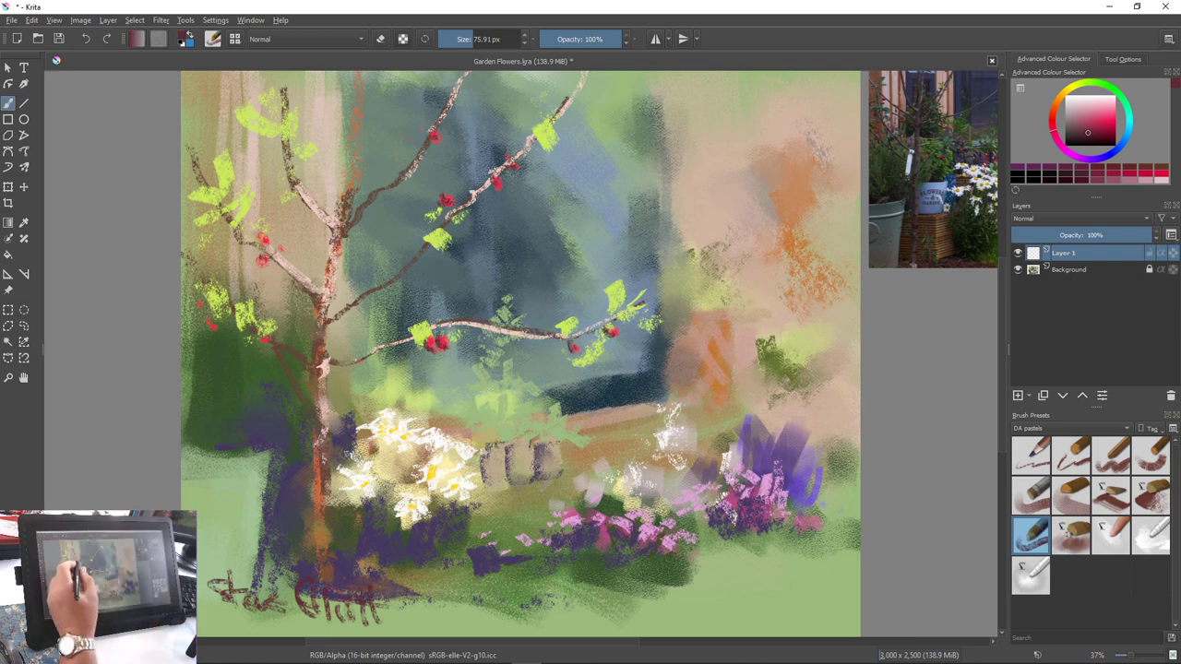
right_click(303, 243)
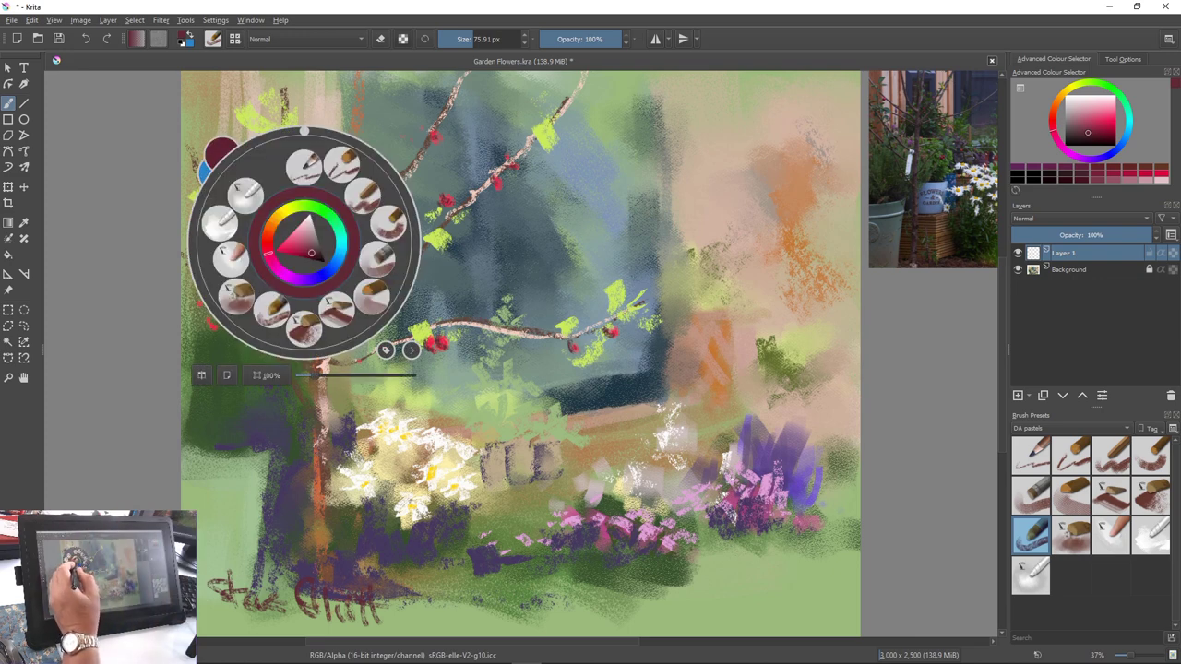
right_click(234, 268)
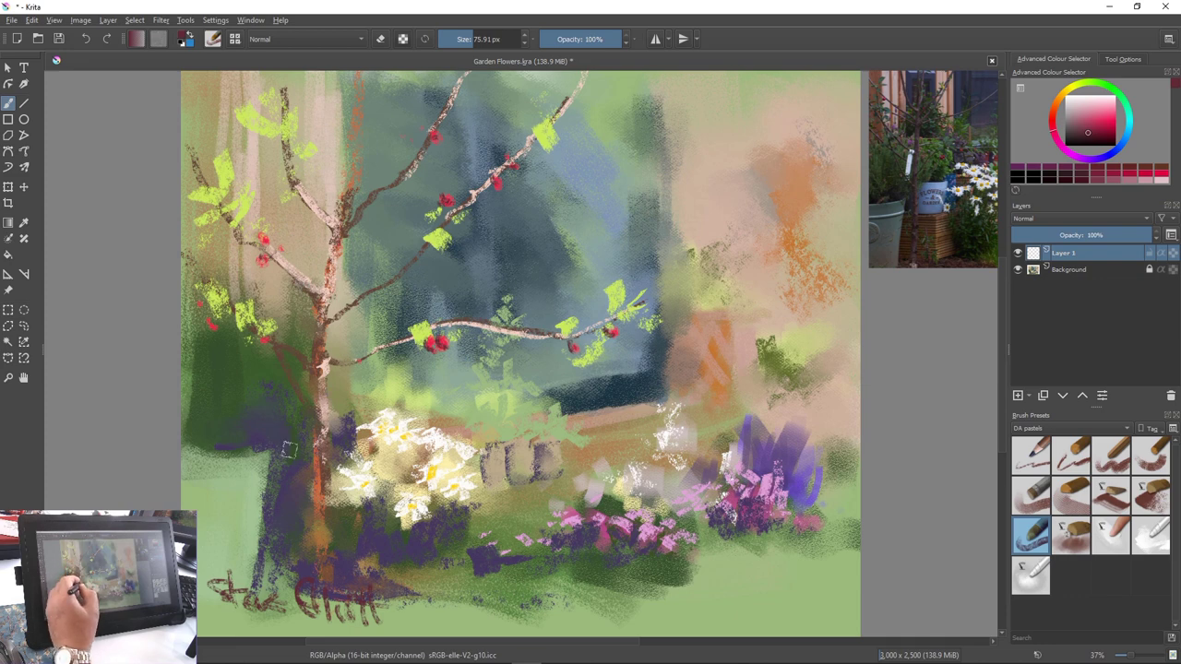
left_click_drag(314, 443, 310, 556)
left_click_drag(316, 508, 315, 557)
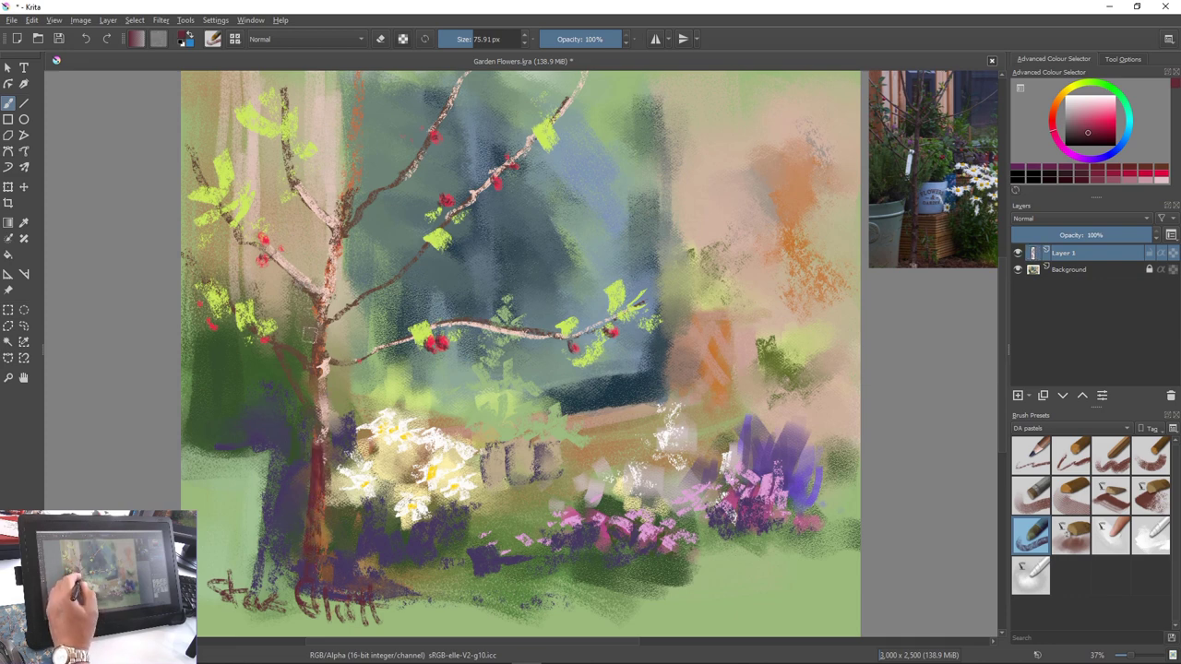
left_click_drag(314, 360, 317, 475)
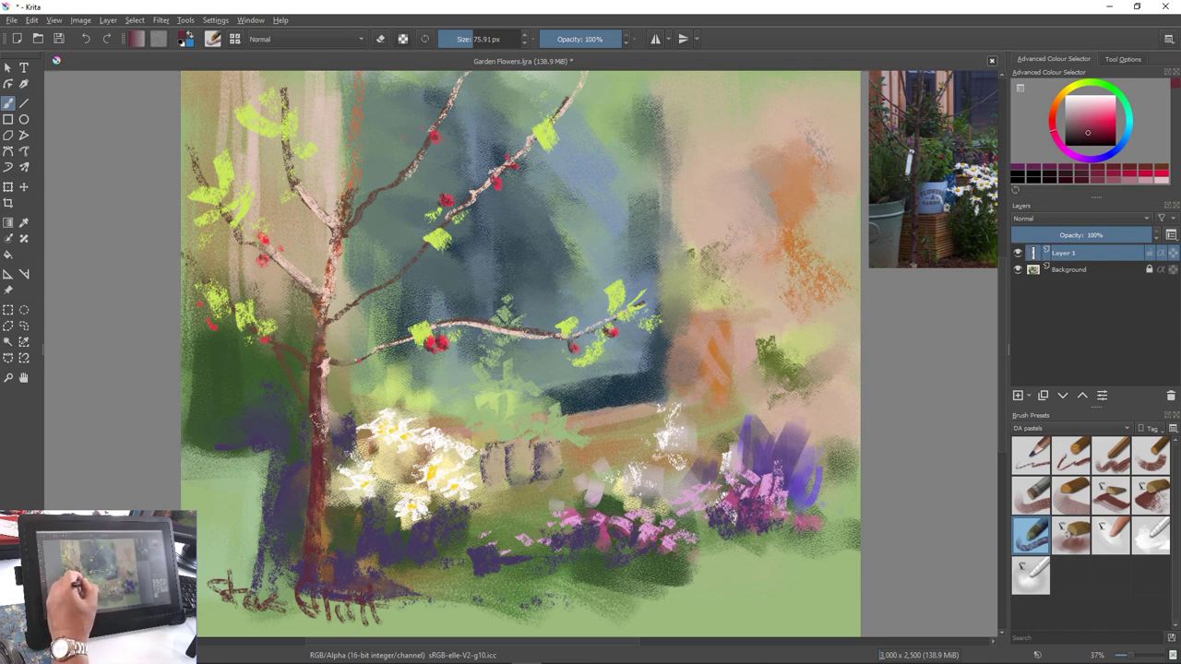
left_click_drag(333, 244, 322, 369)
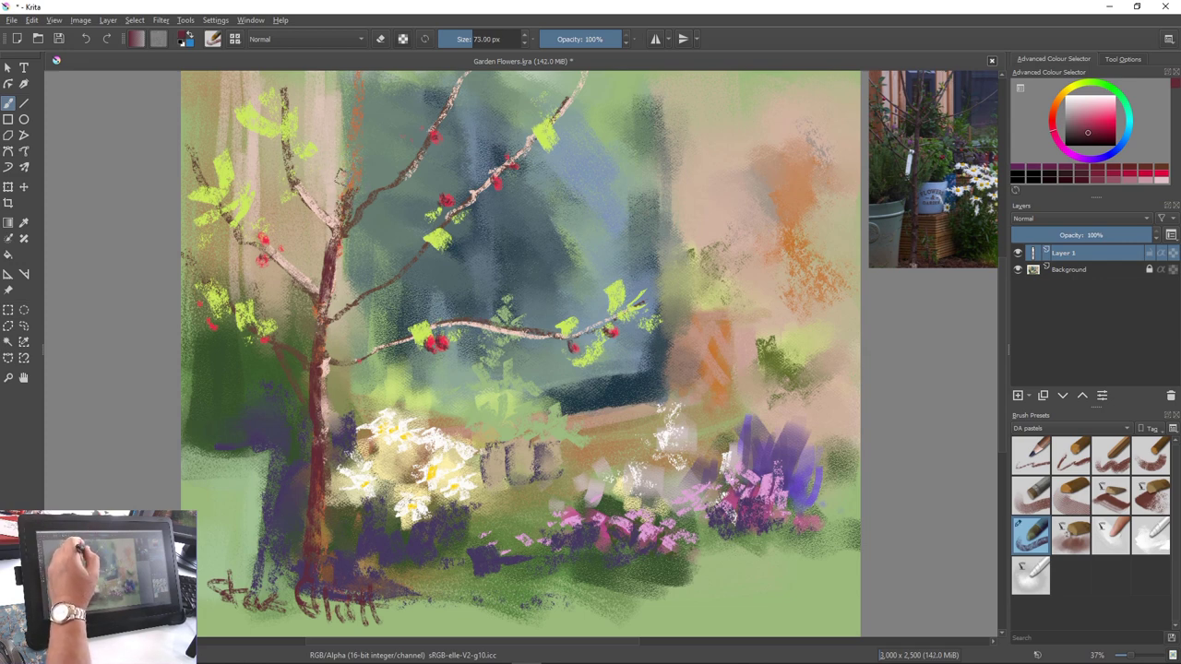
Reduce the brush size to 59 px and paint two dark maroon branches rising from the fork to the canvas edge
key("bracketleft")
left_click_drag(360, 76, 338, 223)
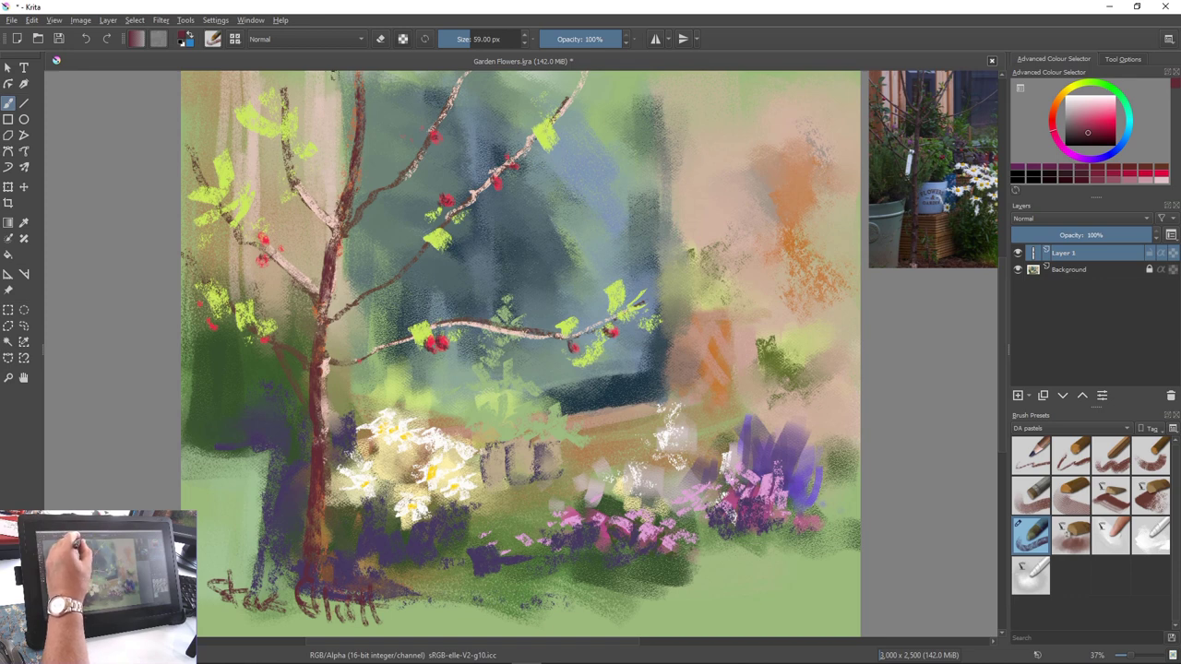
left_click_drag(334, 74, 336, 227)
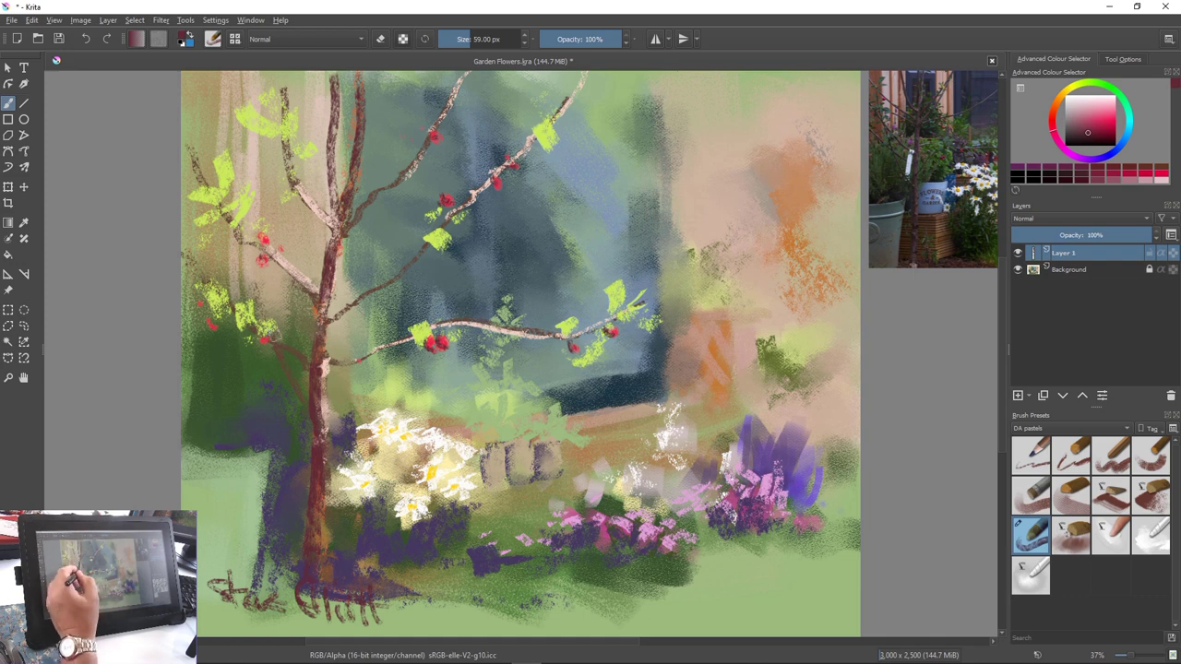
Choose a light blue and block in a rectangular flower pot between the trunk and the white daisies
right_click(337, 339)
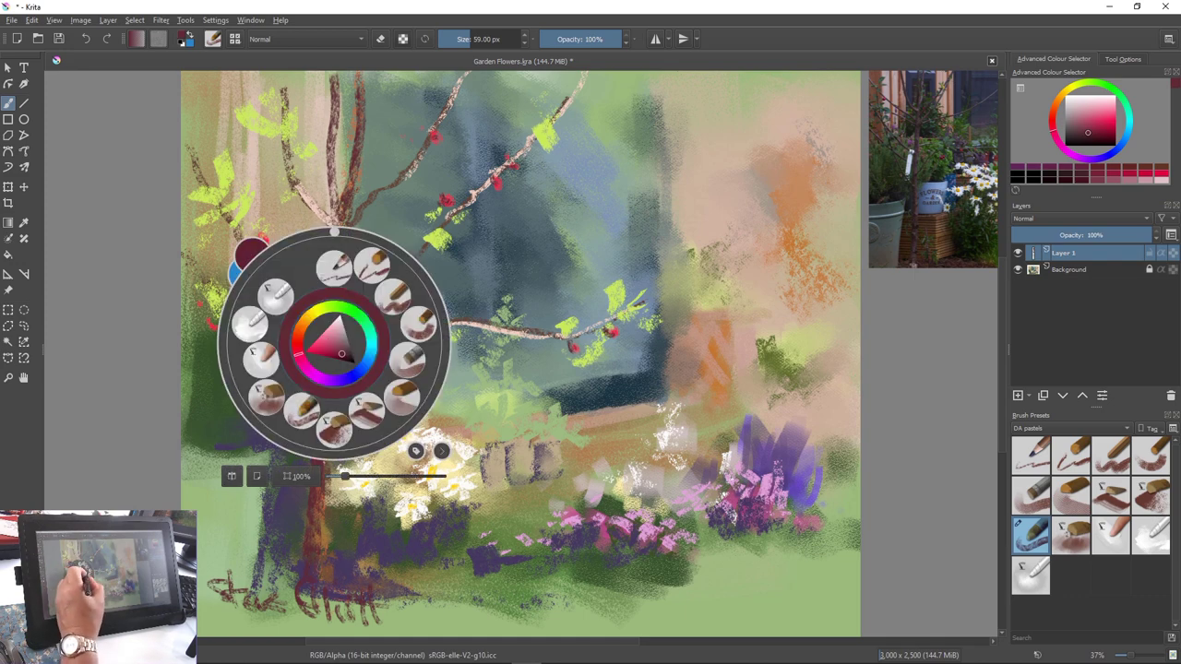
left_click(371, 348)
left_click_drag(335, 349, 328, 354)
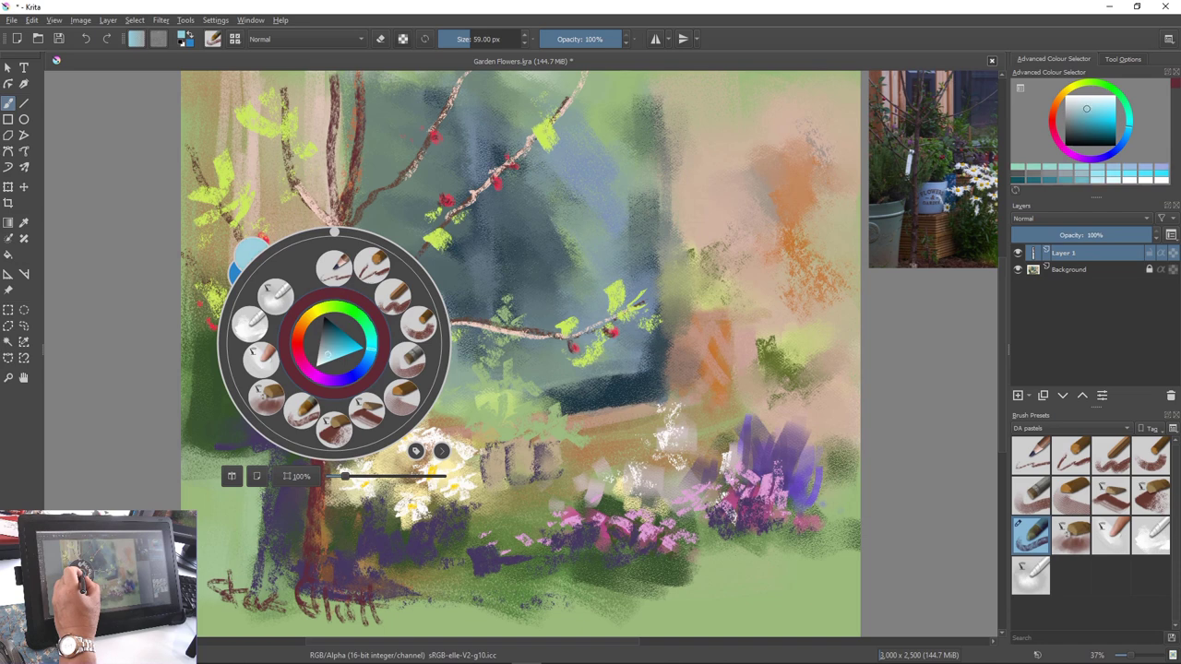
left_click(349, 513)
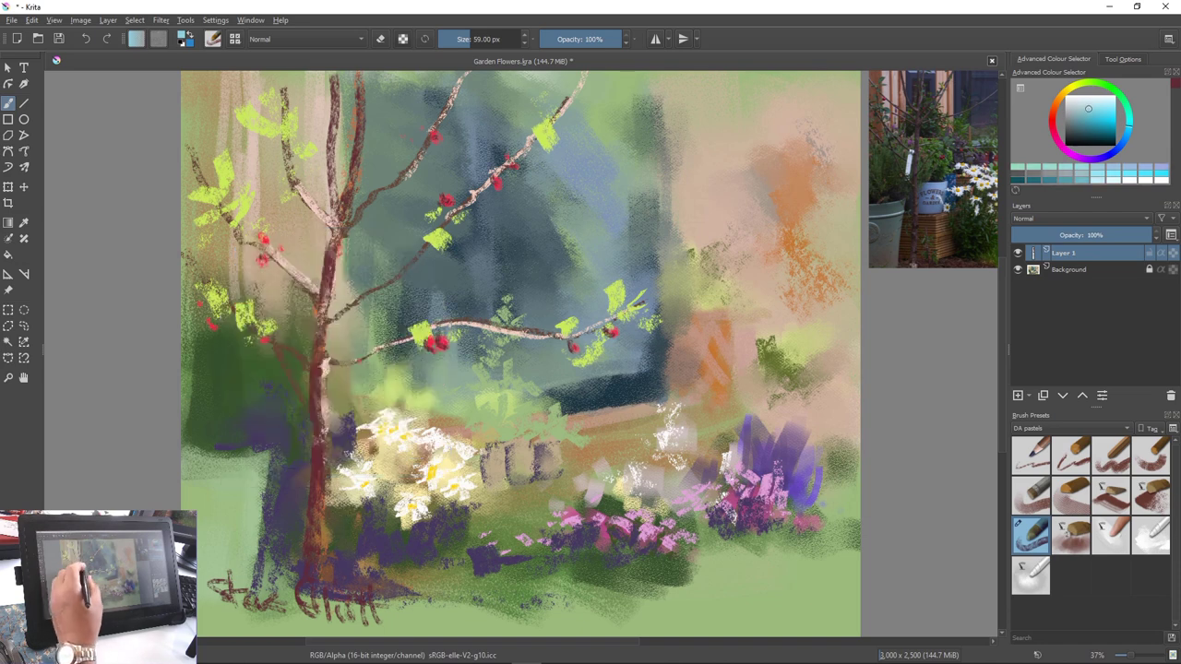
mouse_move(335, 415)
left_mouse_down()
mouse_move(333, 466)
mouse_move(341, 420)
mouse_move(349, 471)
mouse_move(358, 420)
mouse_move(360, 474)
mouse_move(355, 445)
left_mouse_up()
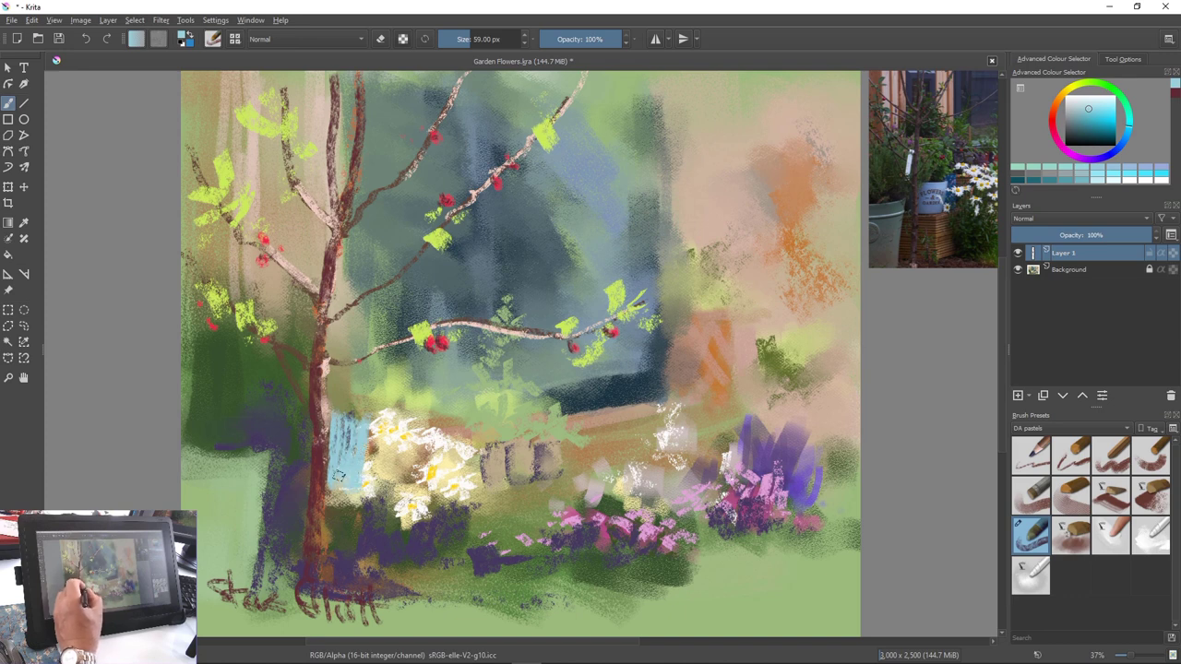
left_click_drag(339, 473, 334, 483)
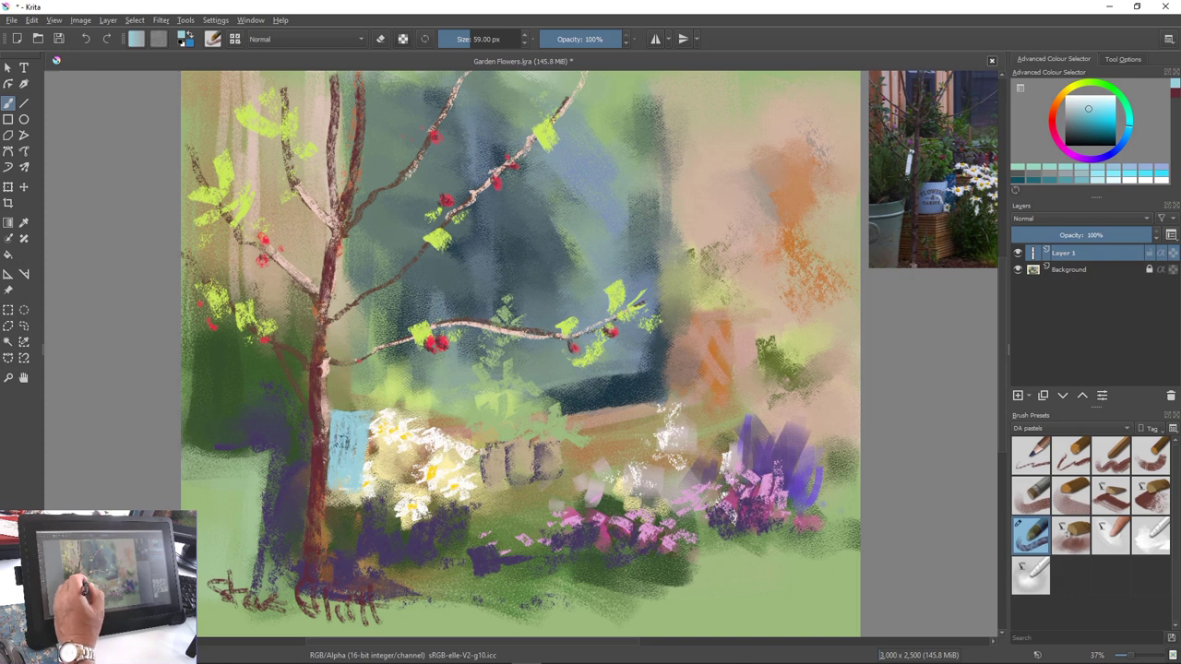
Shift the colour to a deeper, more saturated blue and shade the pot's side next to the daisies
right_click(357, 453)
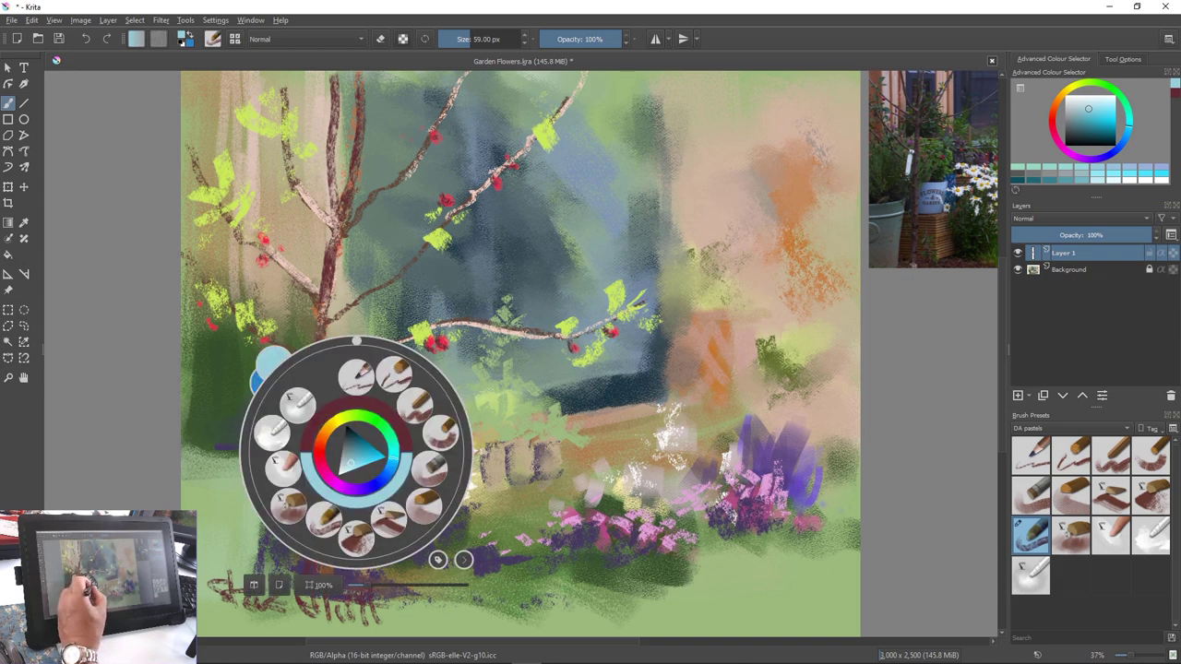
left_click_drag(393, 458, 391, 467)
right_click(349, 442)
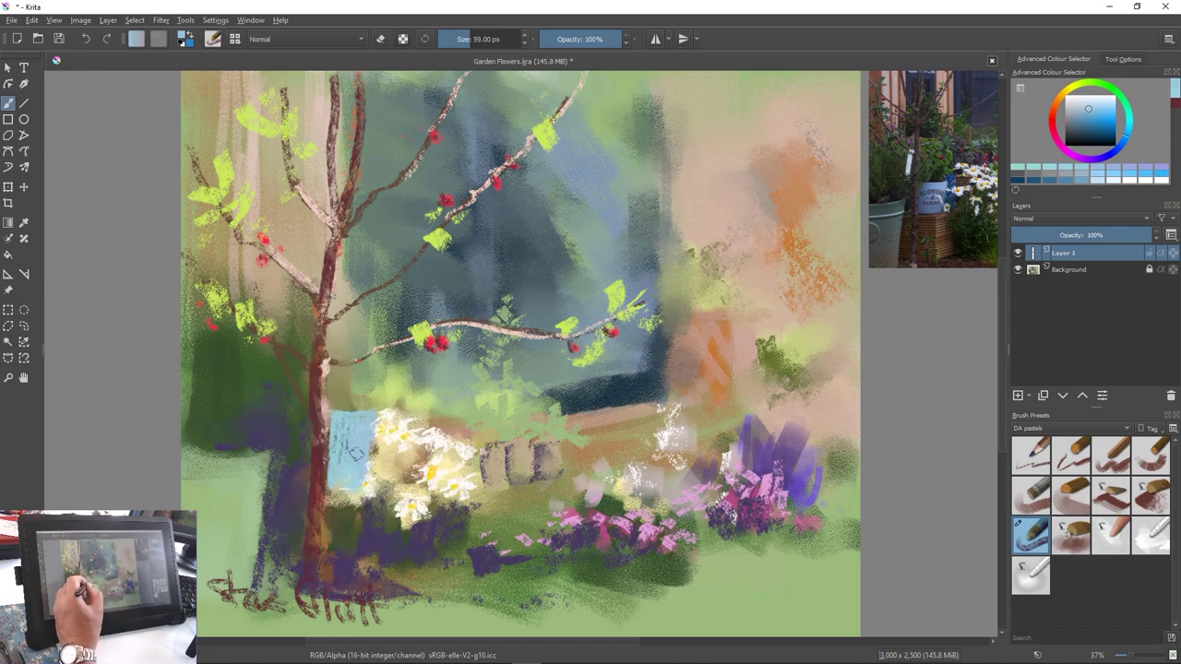
right_click(357, 455)
left_click(367, 456)
right_click(359, 455)
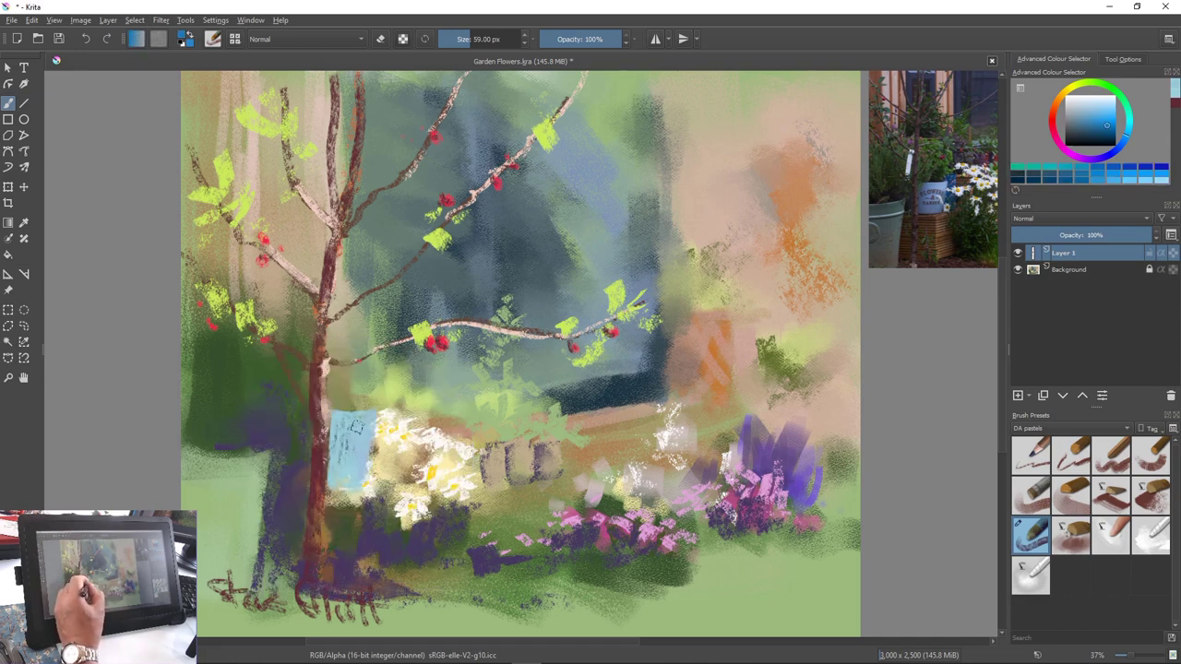
left_click_drag(365, 416, 365, 475)
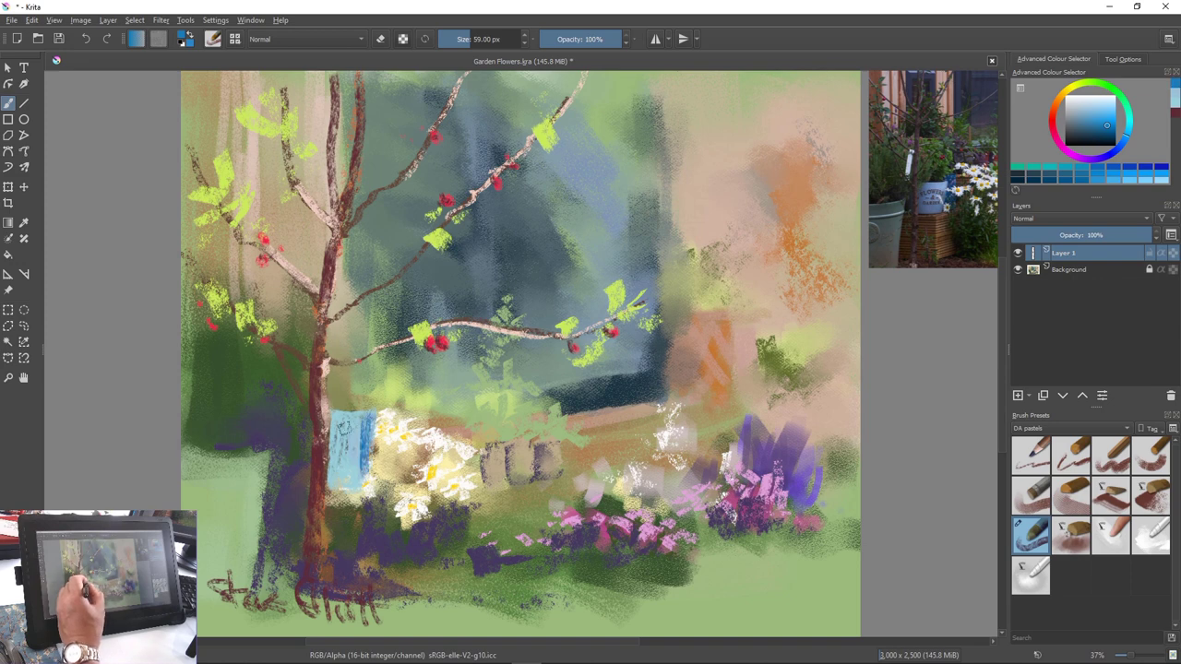
Choose a paler greyish blue and soften the dark shading on the pot's daisy side
right_click(352, 443)
left_click(350, 435)
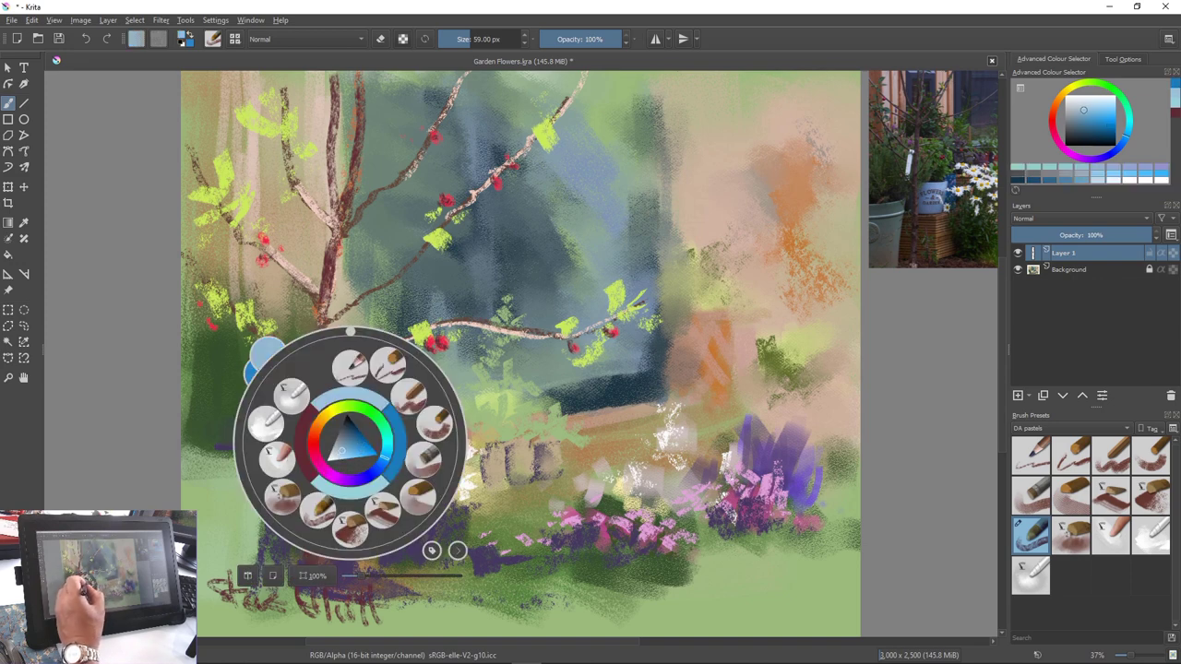
right_click(348, 435)
left_click_drag(368, 420, 361, 489)
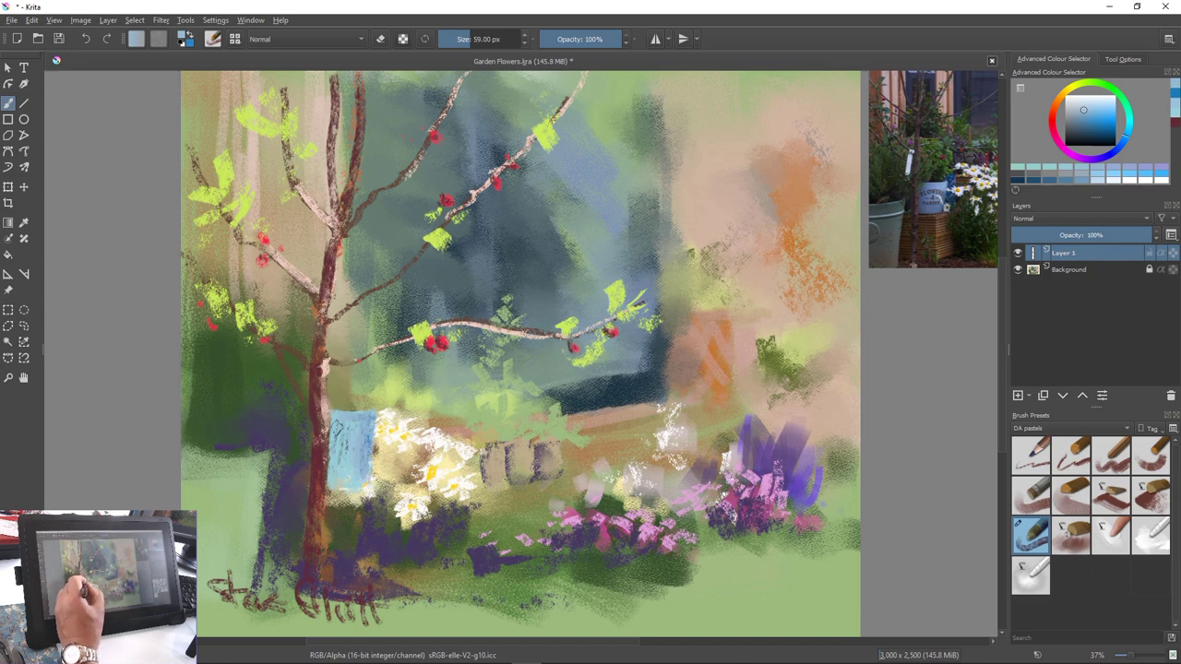
Switch back to the recent dark maroon and paint the rim along the top of the blue pot
right_click(351, 439)
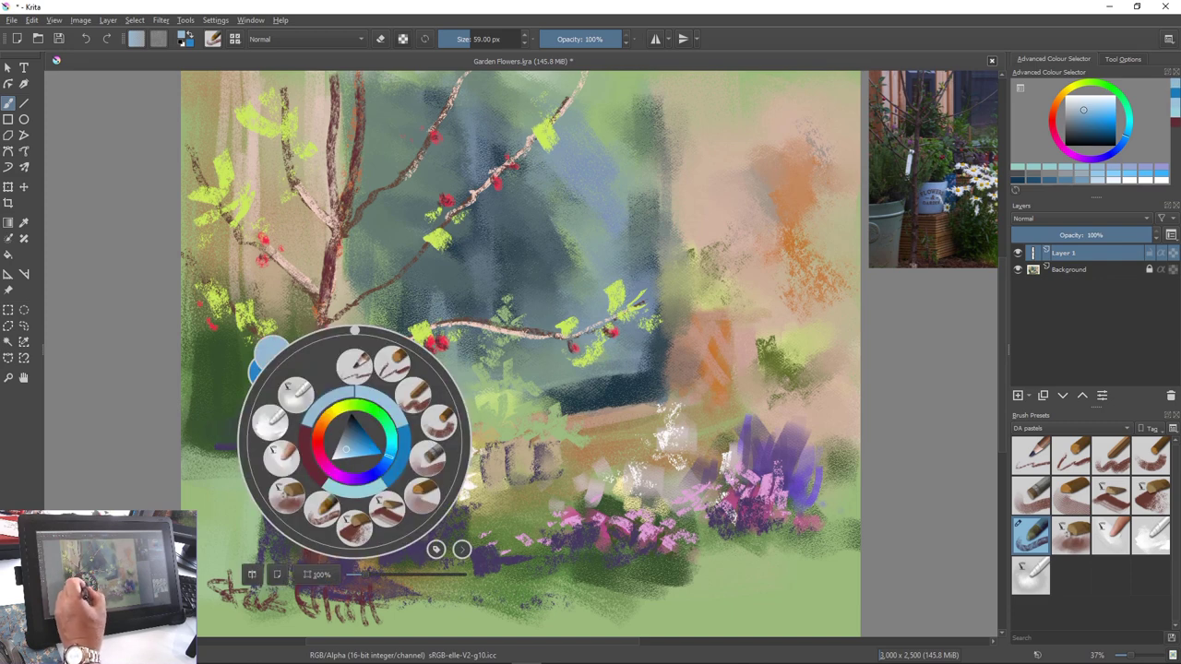
left_click(315, 458)
mouse_move(363, 405)
left_mouse_down()
mouse_move(334, 407)
mouse_move(375, 408)
left_mouse_up()
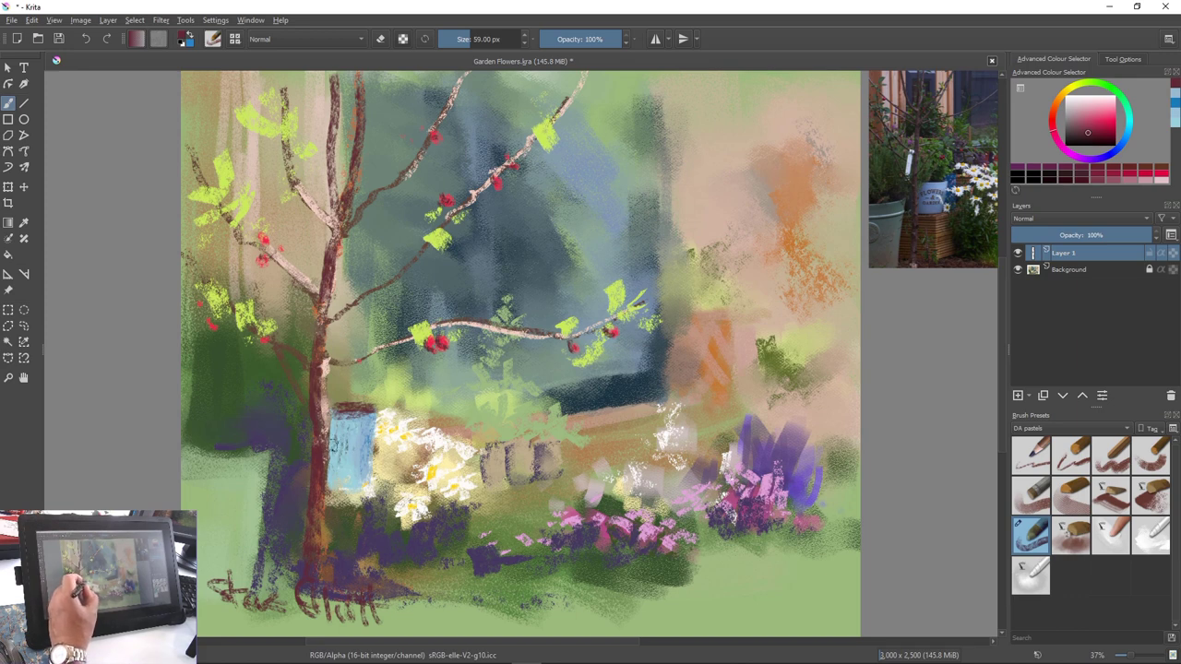
Sample the pot's light blue and extend the pot on the other side of the tree trunk
left_click(365, 475, "ctrl")
left_click_drag(305, 423, 299, 484)
left_click_drag(302, 415, 300, 459)
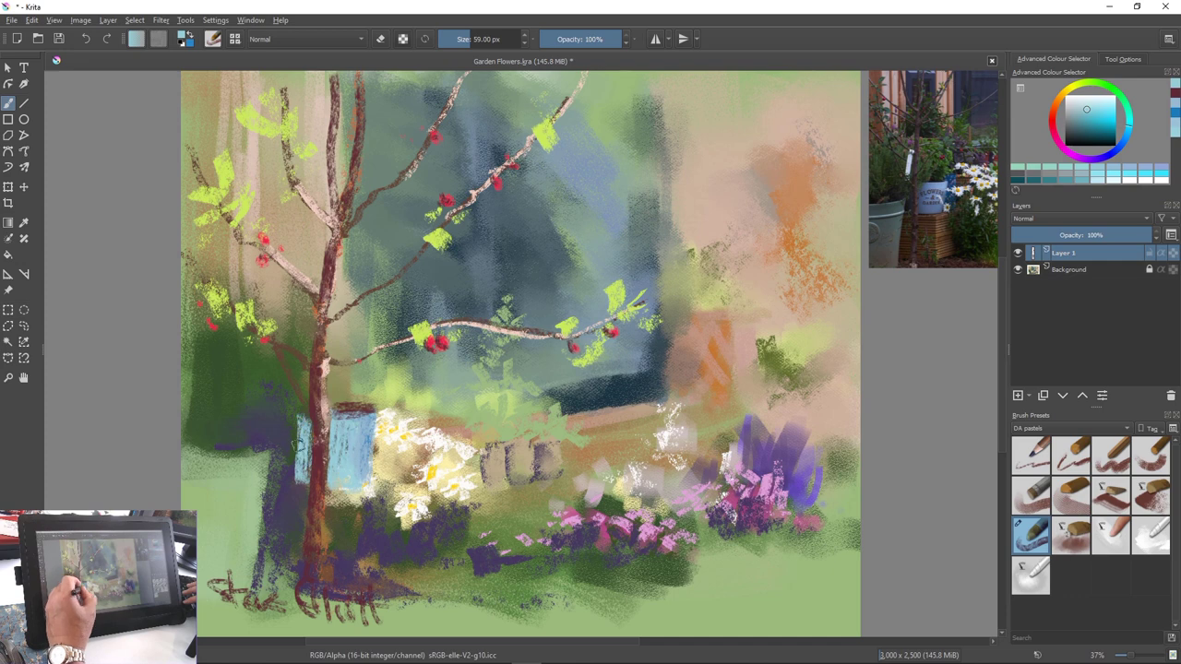
Shade the pot section left of the trunk with dark teal and trim its outer edge with dark violet sampled from the adjoining shadow
right_click(298, 445)
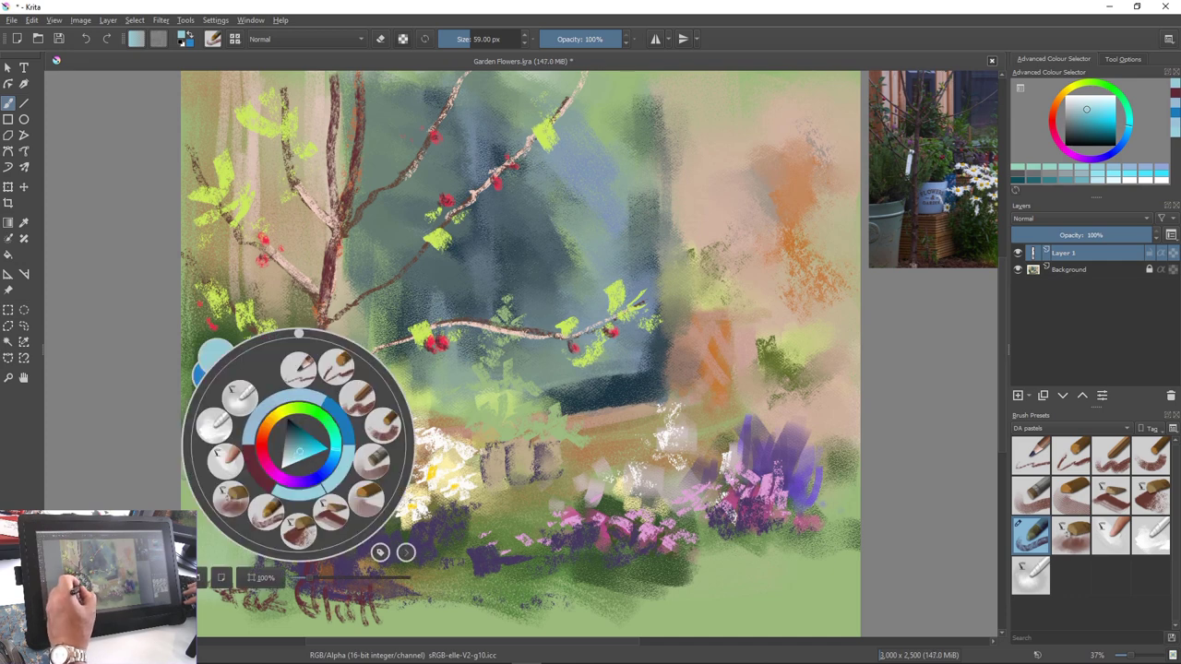
left_click(300, 437)
right_click(301, 439)
left_click_drag(305, 445, 297, 471)
left_click_drag(296, 417, 291, 480)
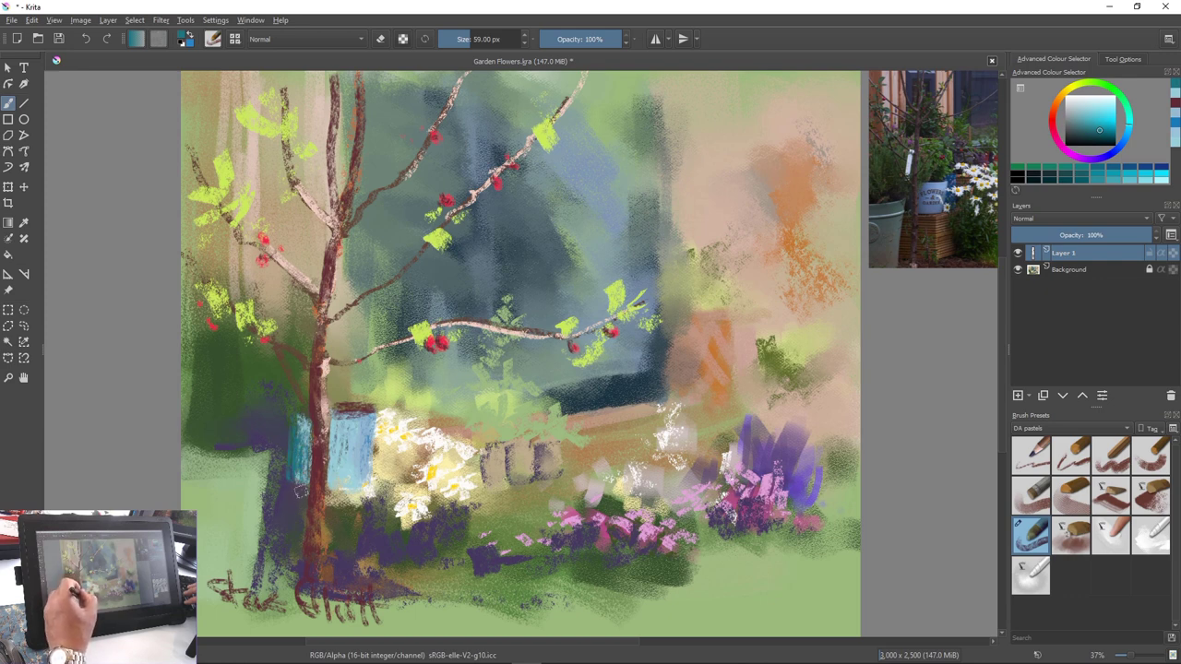
left_click(275, 430, "ctrl")
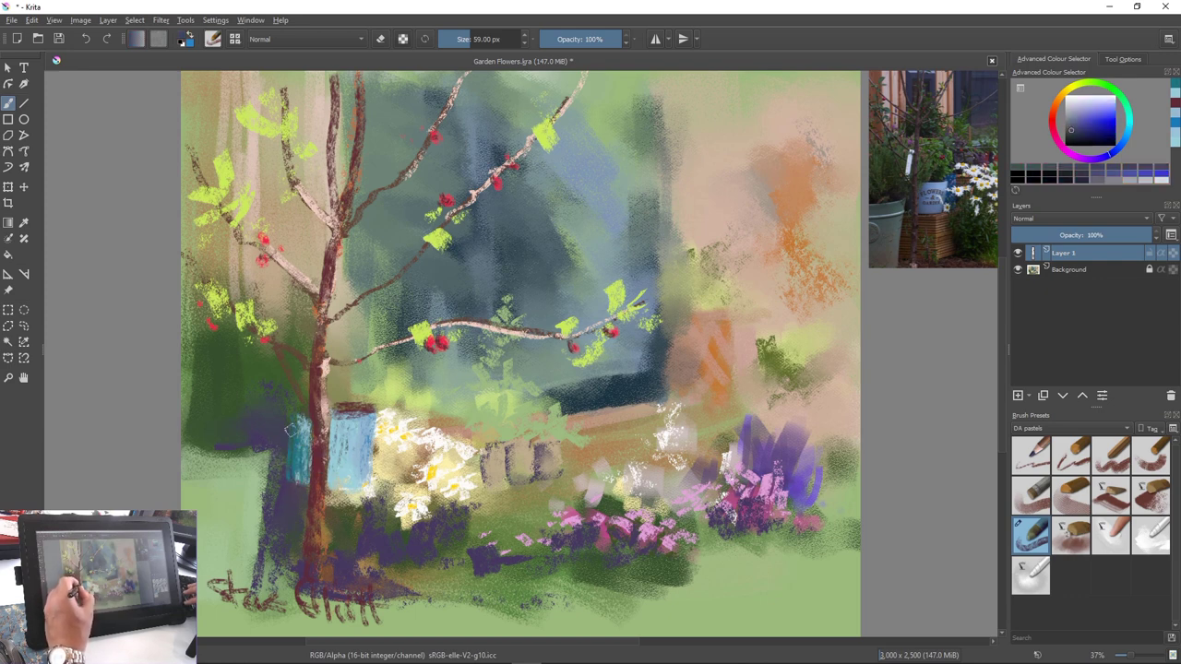
mouse_move(291, 429)
left_mouse_down()
mouse_move(301, 485)
mouse_move(303, 466)
left_mouse_up()
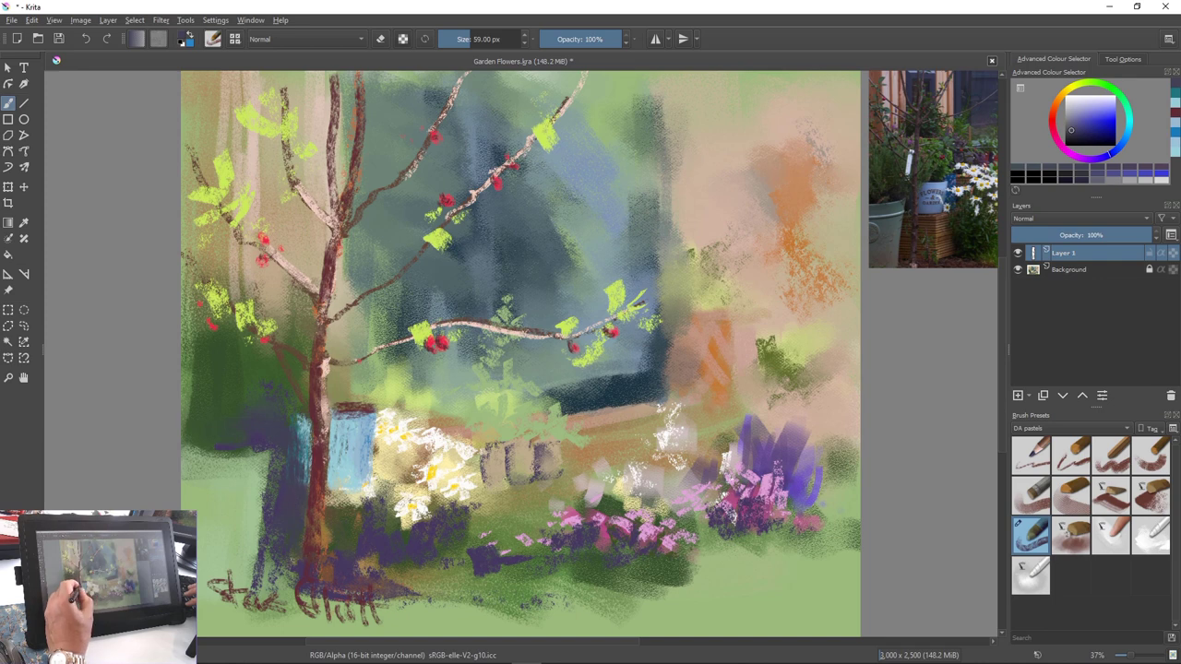
Sample the pale green of the bucket shape left of the tree and redefine its side and top edge
left_click(252, 491, "ctrl")
left_click_drag(273, 473, 260, 572)
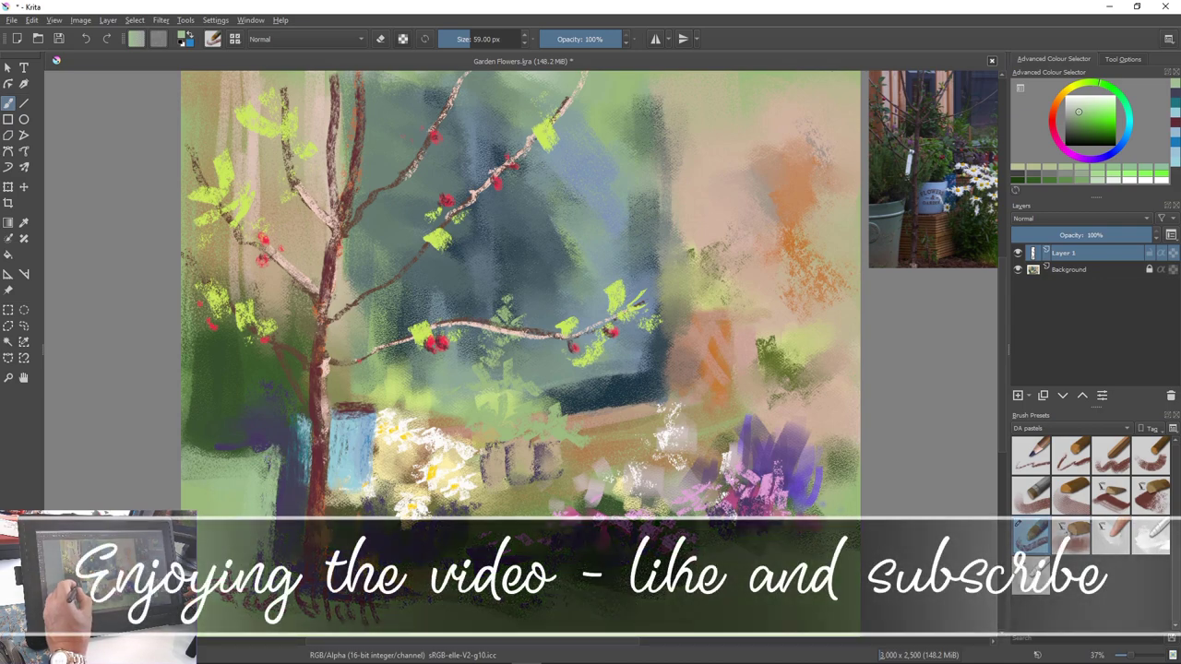
mouse_move(267, 461)
left_mouse_down()
mouse_move(264, 485)
mouse_move(250, 451)
left_mouse_up()
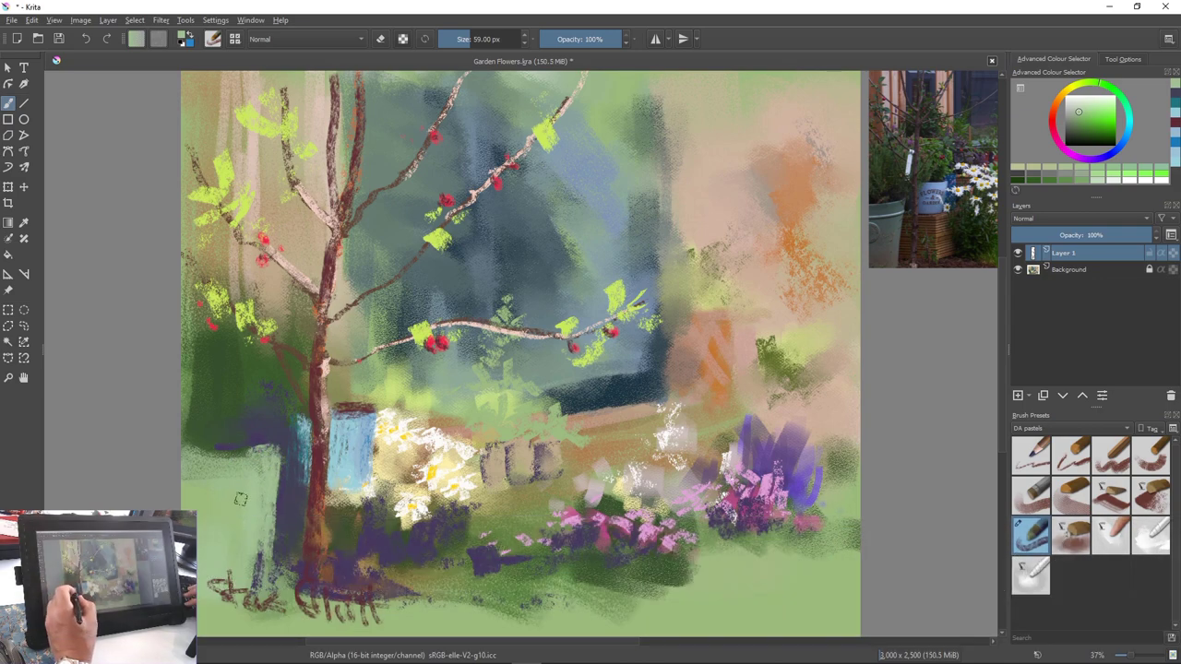
Choose a very pale green and paint a highlight band across the upper part of the green bucket
right_click(241, 502)
left_click(259, 489)
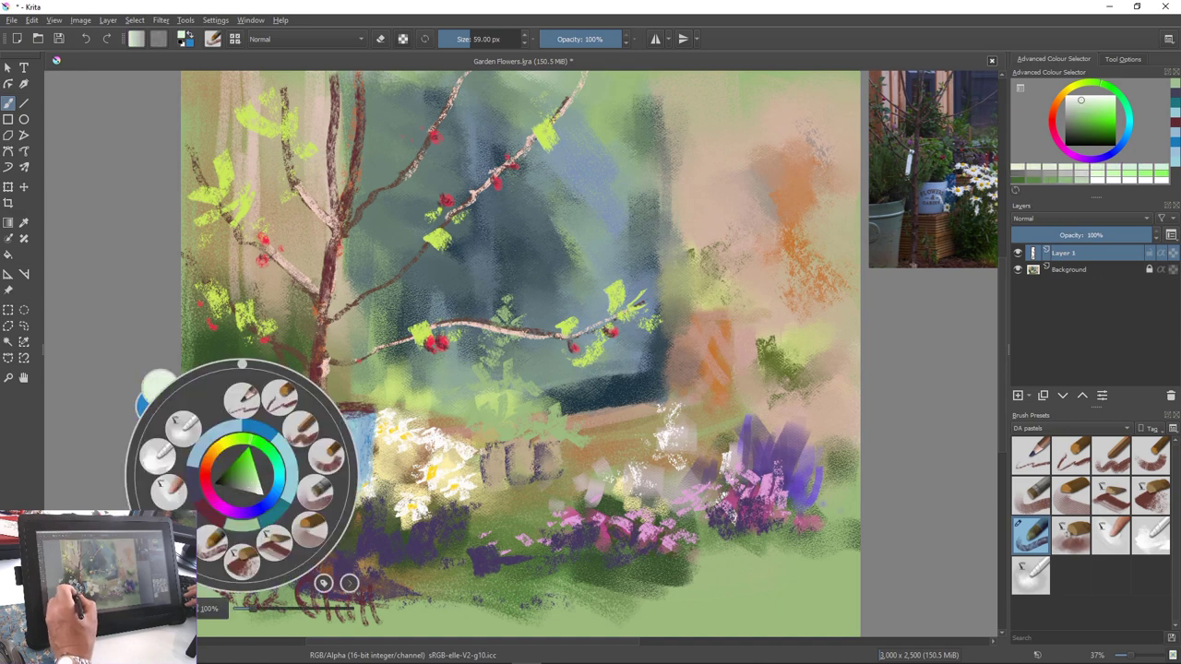
right_click(238, 498)
left_click_drag(278, 478, 232, 488)
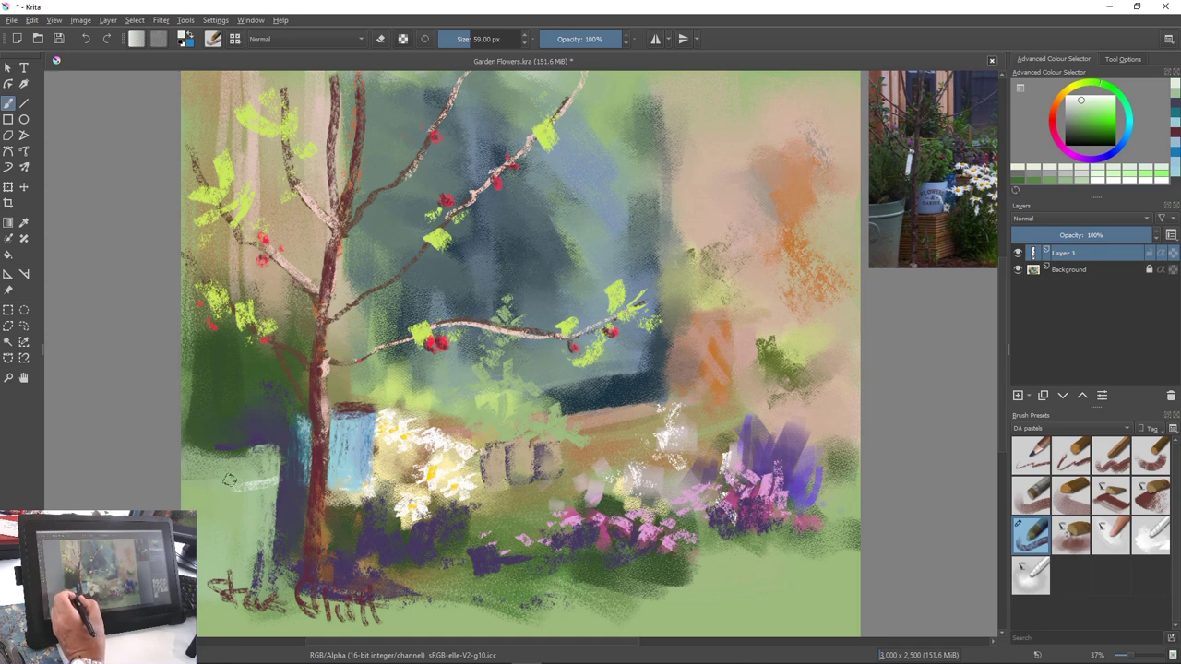
Reduce the brush size to 38 px and extend the pale highlight band across the green bucket
key("bracketleft")
key("bracketleft")
key("bracketleft")
key("bracketleft")
key("bracketleft")
key("bracketleft")
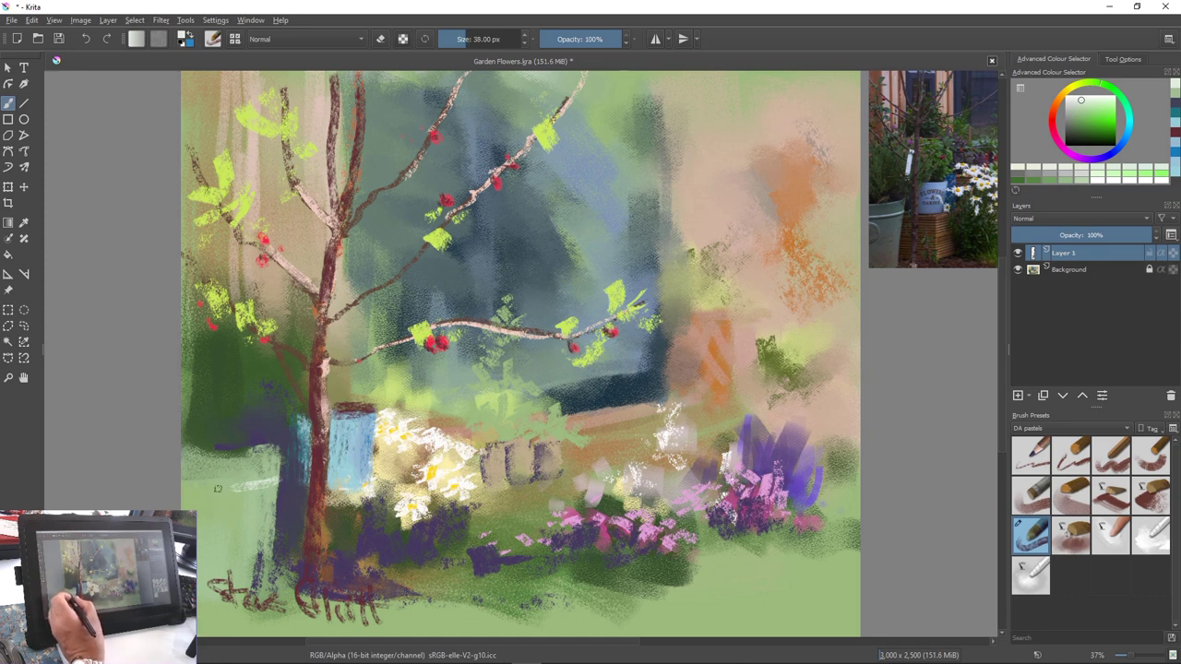
mouse_move(238, 488)
left_mouse_down()
mouse_move(193, 486)
mouse_move(237, 486)
left_mouse_up()
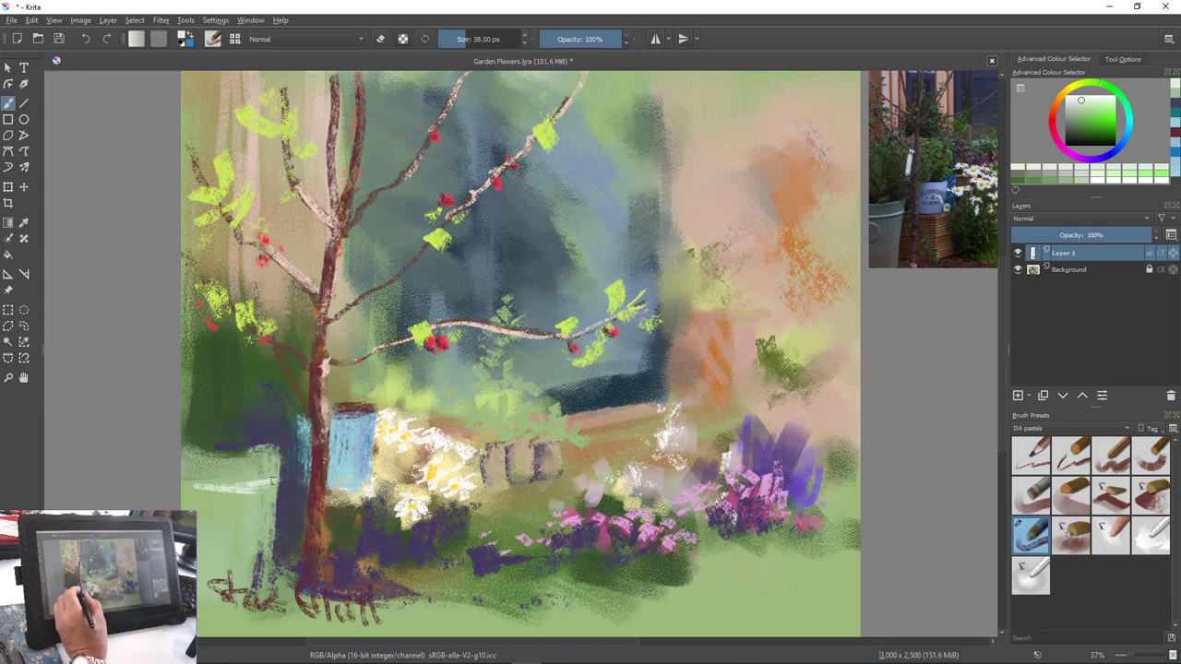
Switch the colour to near white and brighten the highlight band on the green bucket
right_click(220, 476)
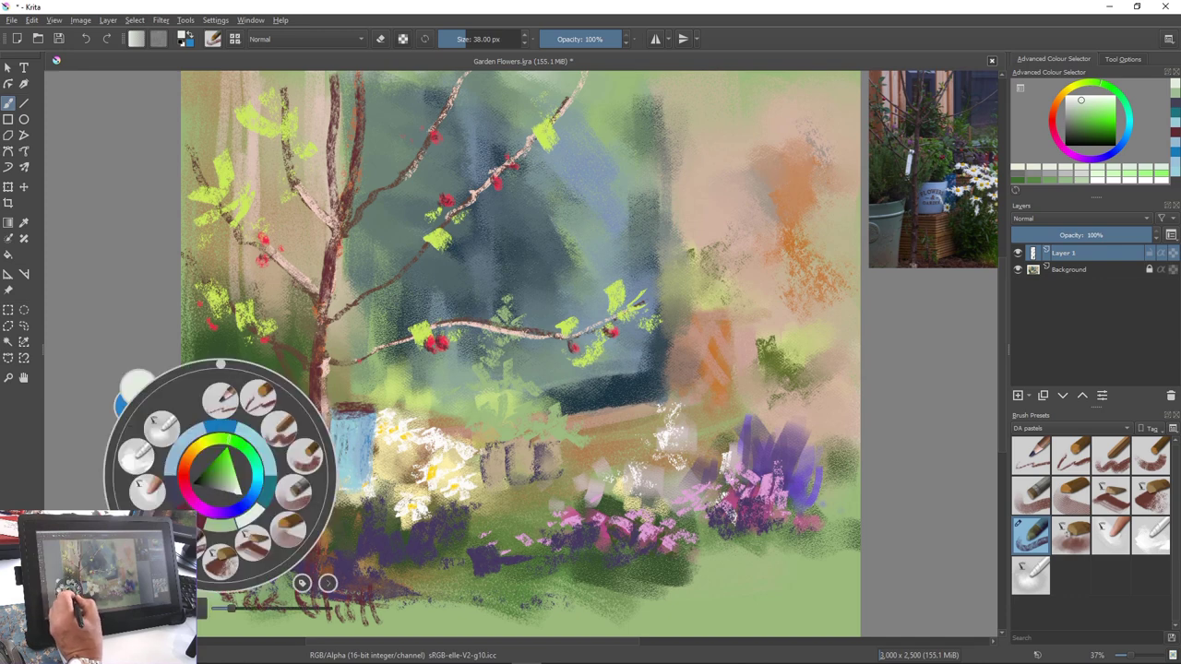
left_click(242, 496)
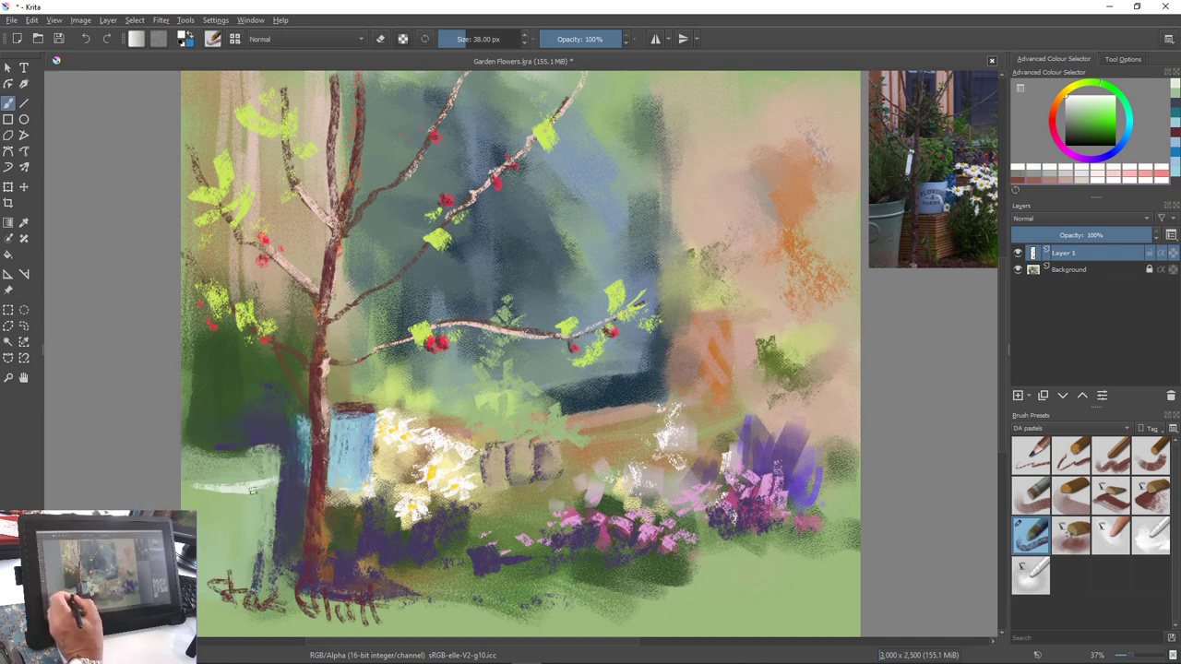
left_click_drag(256, 485, 214, 488)
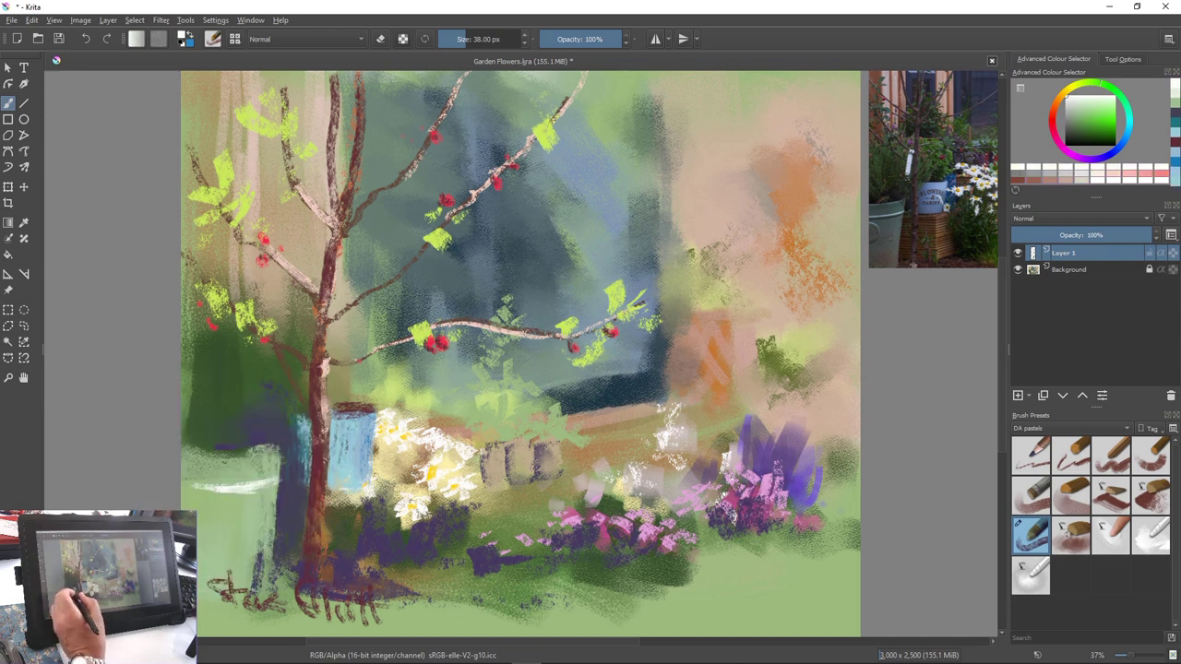
Paint a near-white highlight along the green bucket's top rim, and work light green over the rim and upper band
left_click_drag(270, 447, 203, 450)
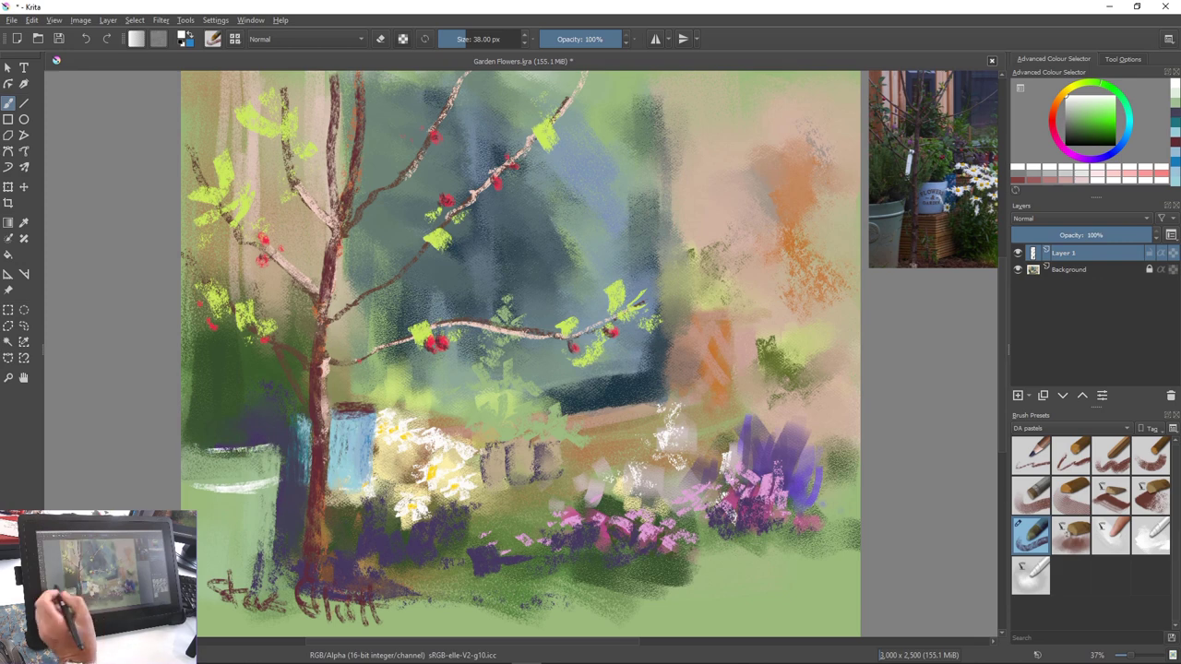
right_click(250, 495)
left_click(266, 484)
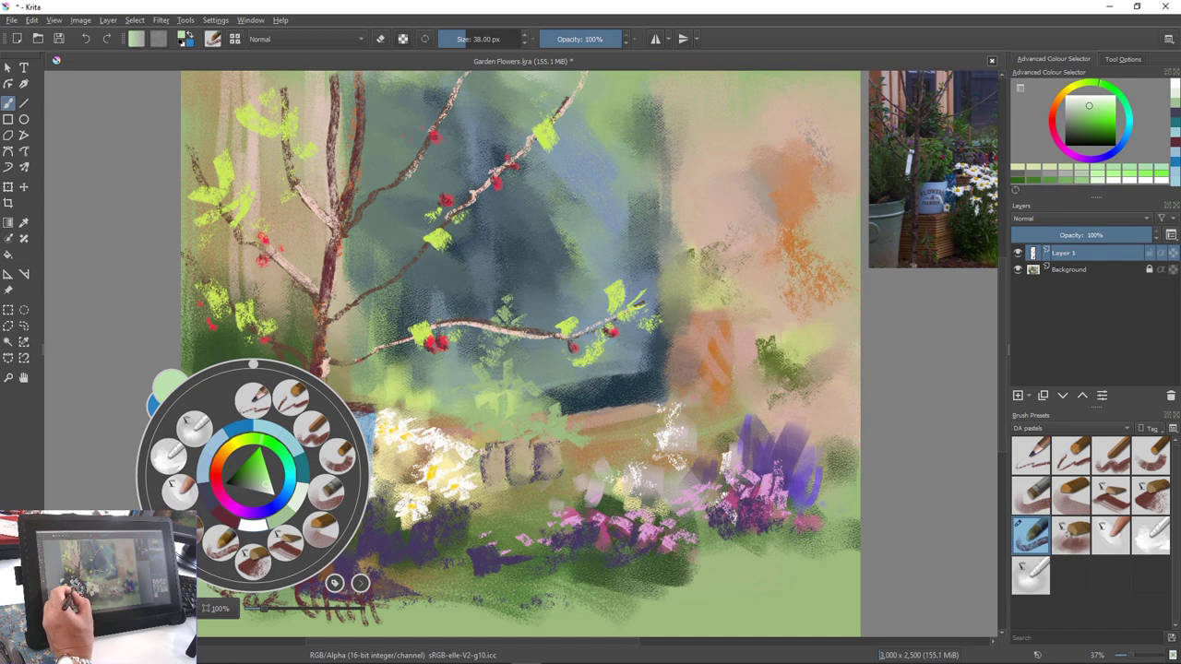
left_click(253, 440)
right_click(228, 485)
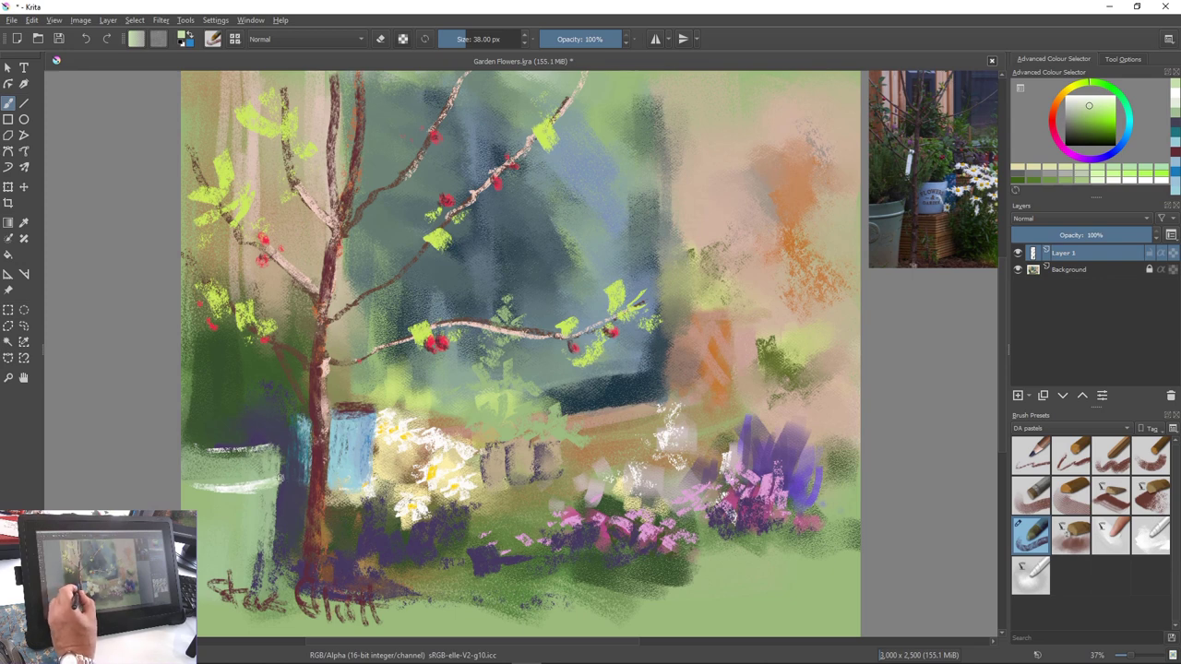
left_click_drag(261, 492, 222, 491)
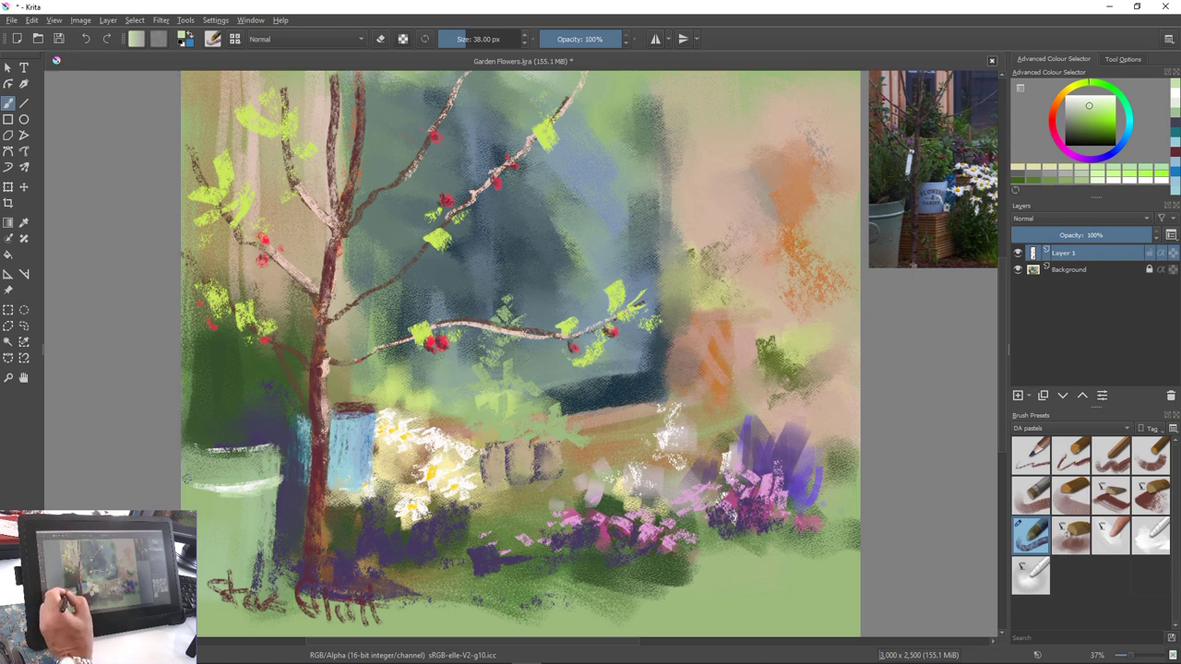
left_click_drag(277, 451, 251, 456)
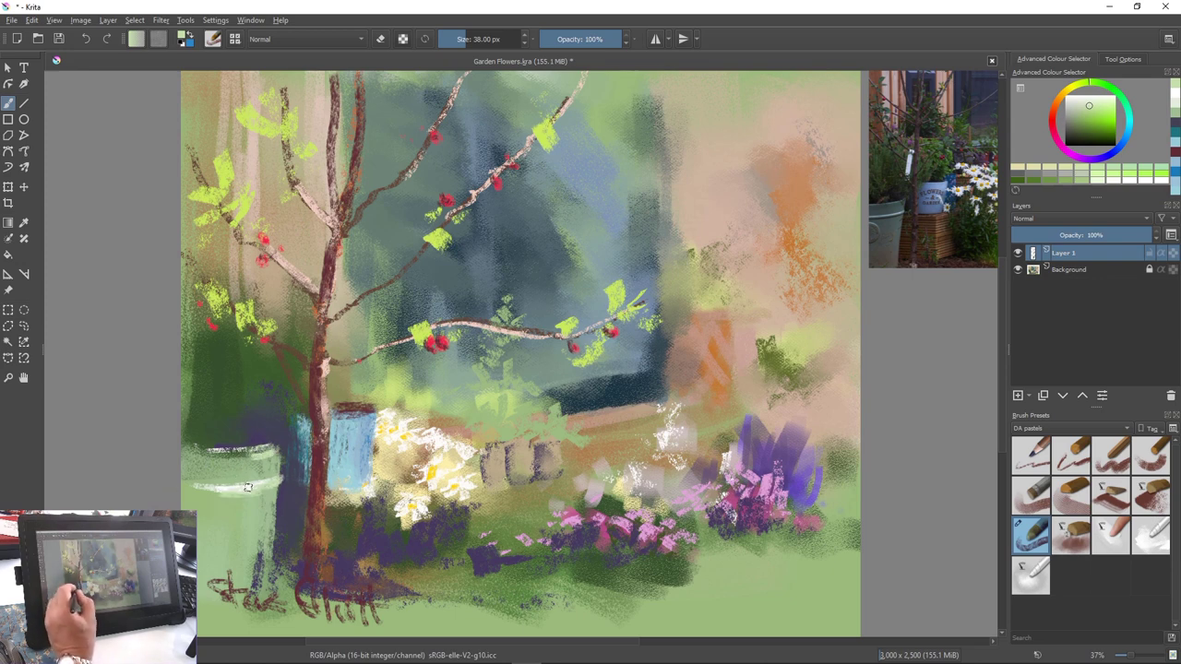
Enlarge the brush to 135 px and paint light green vertical strokes down the body of the bucket
key("bracketright")
key("bracketright")
key("bracketright")
key("bracketright")
key("bracketright")
key("bracketright")
key("bracketright")
key("bracketright")
key("bracketright")
key("bracketright")
key("bracketright")
key("bracketright")
key("bracketright")
key("bracketright")
key("bracketright")
key("bracketright")
key("bracketright")
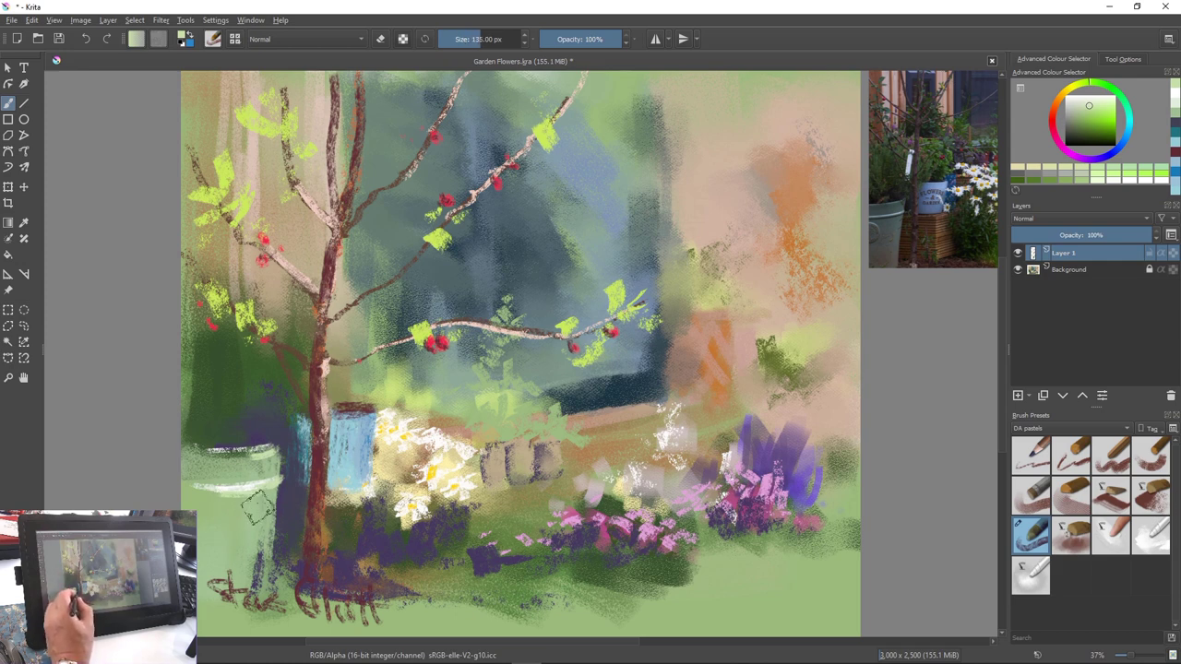
left_click_drag(259, 517, 263, 593)
left_click_drag(264, 525, 270, 565)
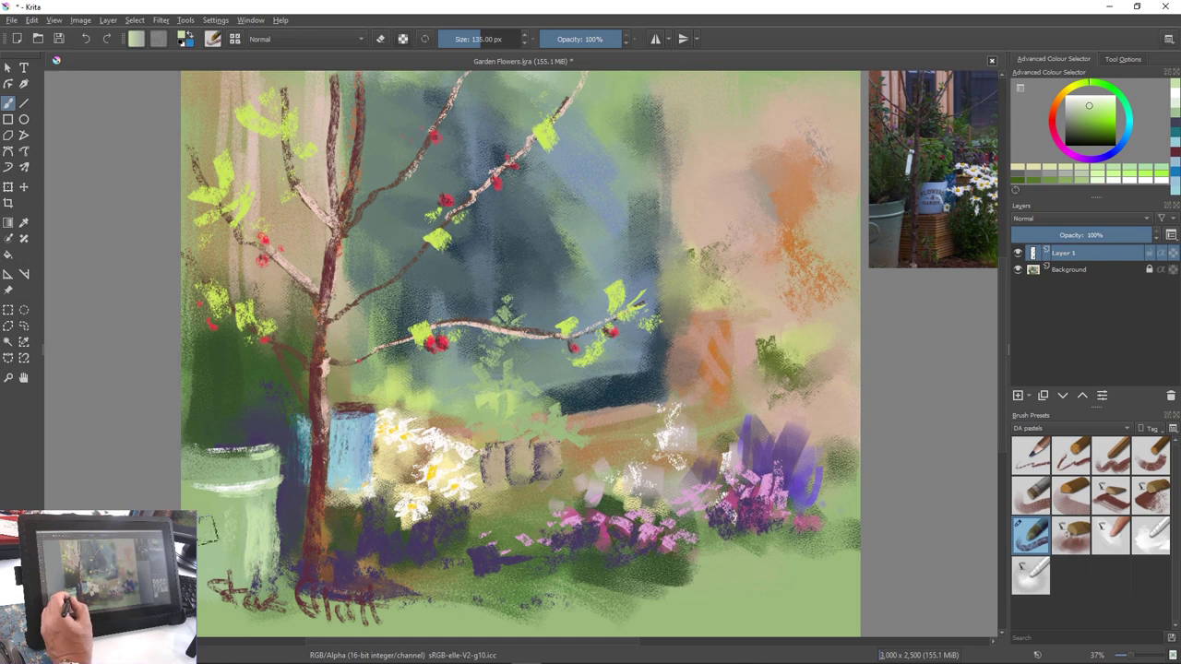
Reduce the brush to 55 px, sample orange-brown at the tree's base and paint the crate's top under the blue pot
key("bracketleft")
key("bracketleft")
key("bracketleft")
key("bracketleft")
key("bracketleft")
key("bracketleft")
key("bracketleft")
key("bracketleft")
key("bracketleft")
key("bracketleft")
key("bracketleft")
key("bracketleft")
key("bracketleft")
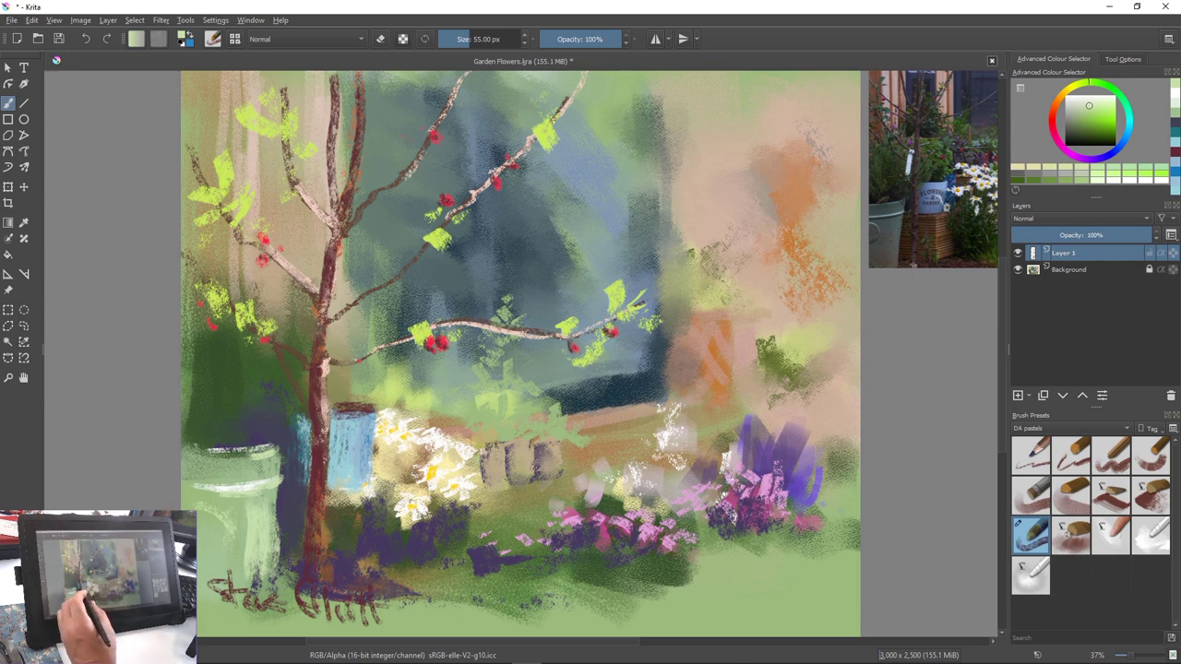
left_click(327, 552, "ctrl")
left_click(342, 554, "ctrl")
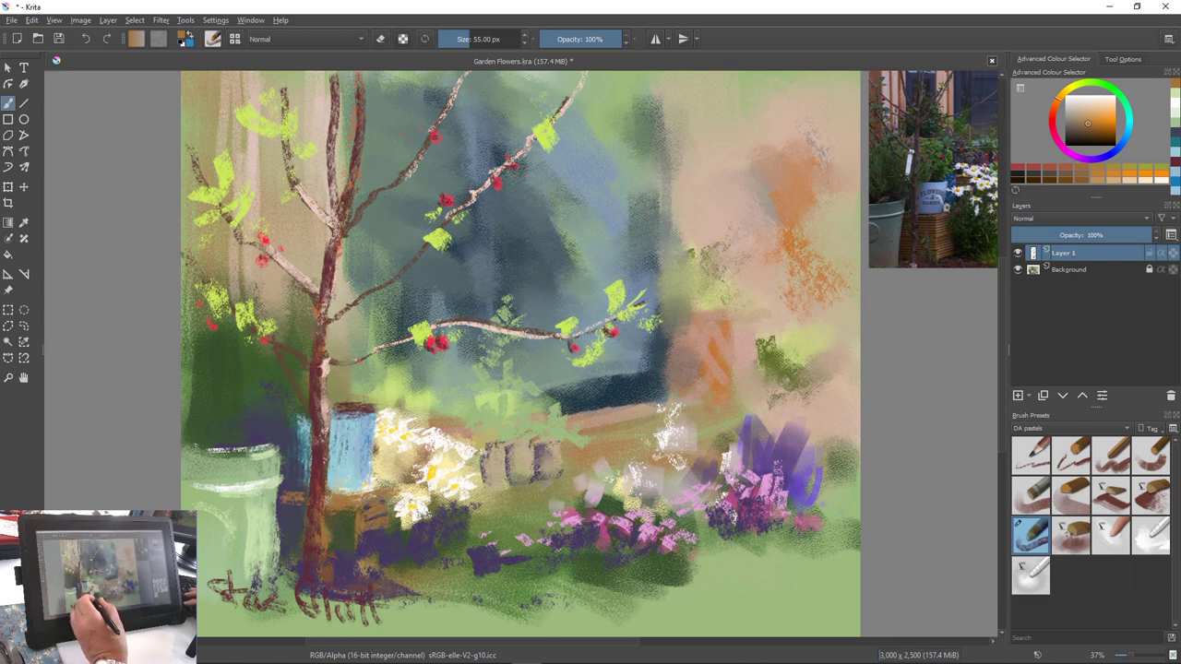
Paint horizontal orange-brown slats for the wooden crate below the blue pot and daisies, redoing the first slat stroke
left_click_drag(355, 539, 423, 537)
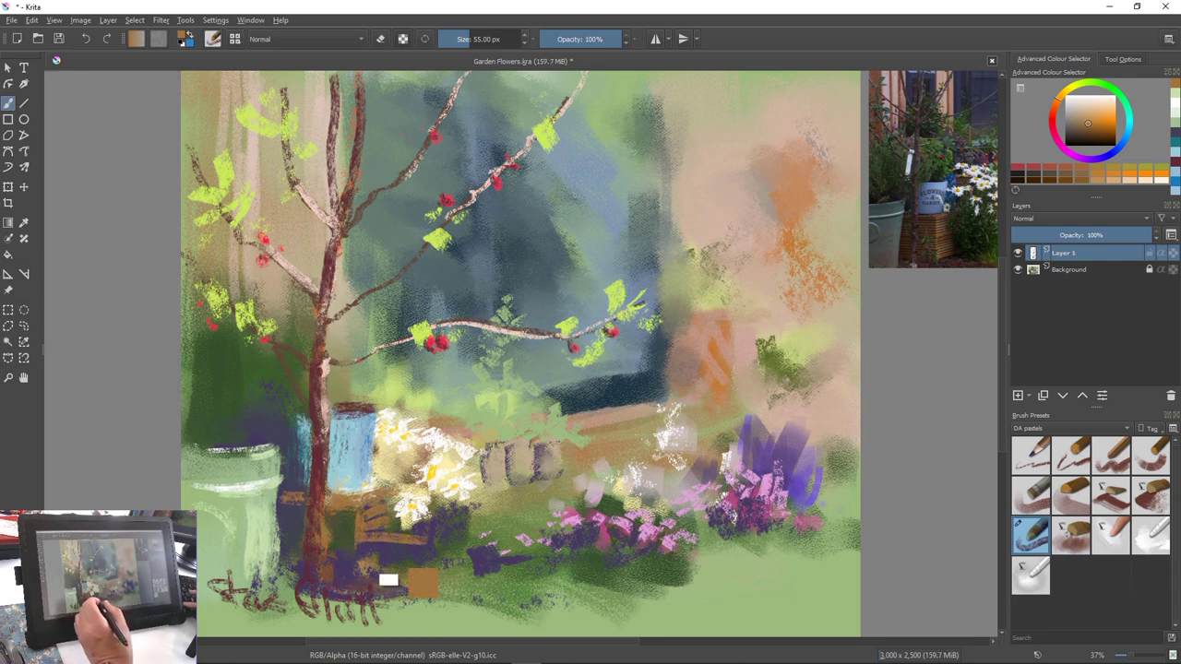
key("ctrl+z")
left_click_drag(362, 540, 417, 531)
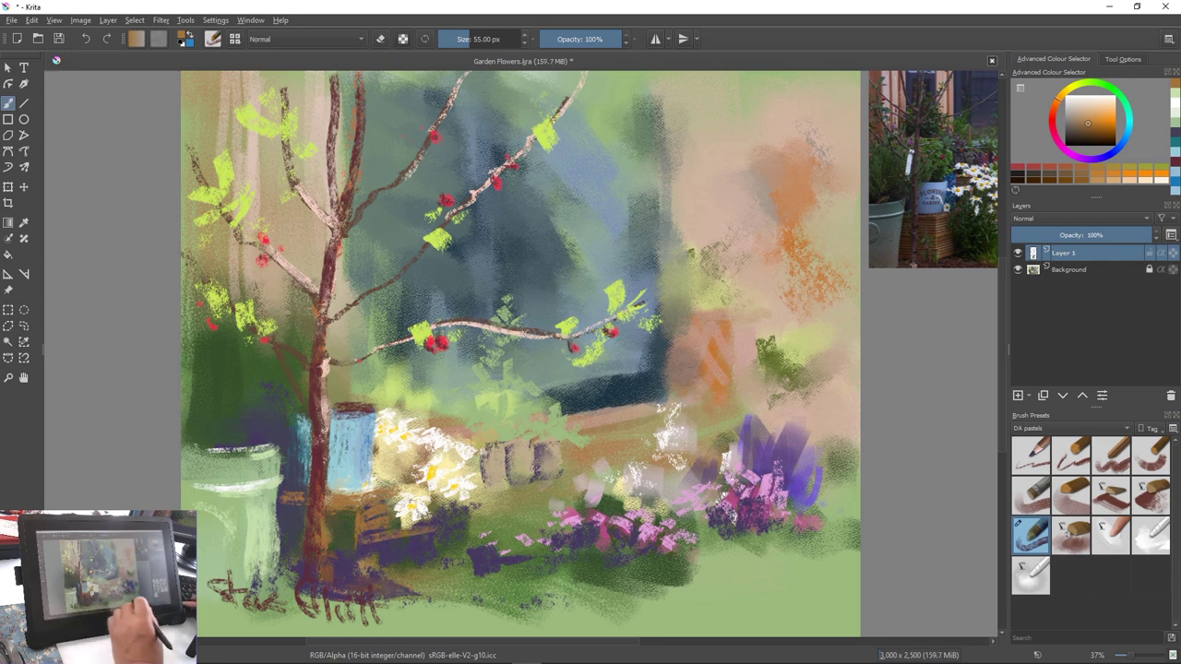
left_click_drag(361, 557, 393, 552)
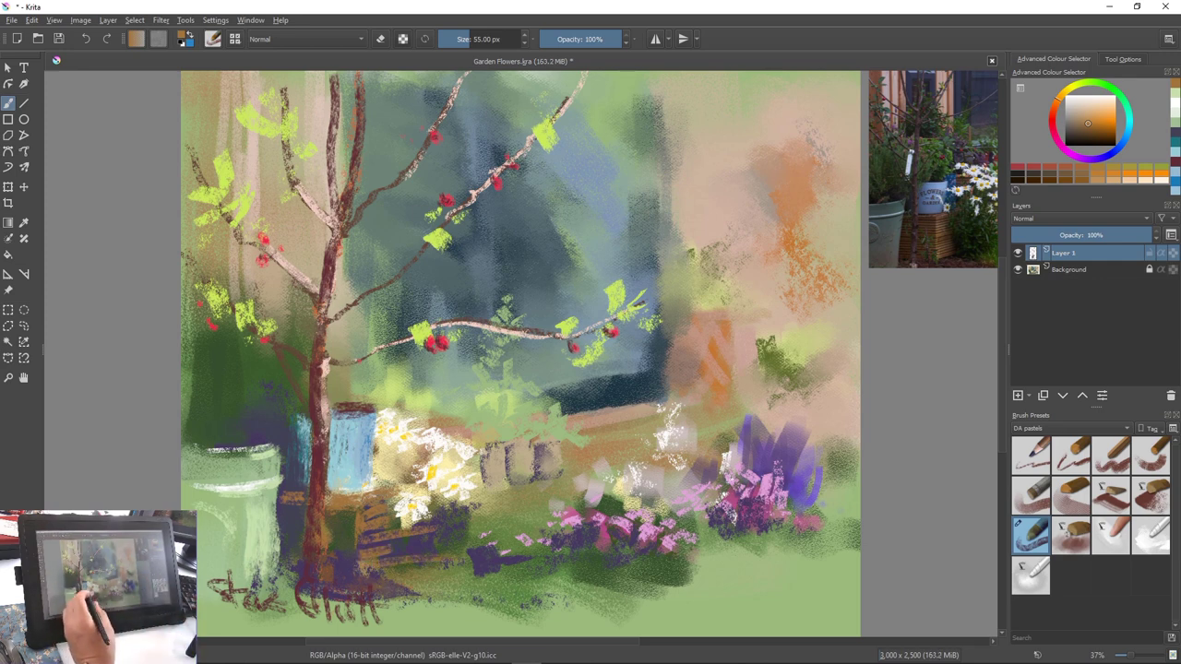
Sample the dark violet between bucket and tree, and with a fine brush darken the area around the bucket's rim and band
key("bracketleft")
key("bracketleft")
key("bracketleft")
key("bracketleft")
key("bracketleft")
key("bracketleft")
key("bracketleft")
key("bracketleft")
key("bracketleft")
key("bracketleft")
key("bracketleft")
key("bracketleft")
key("bracketleft")
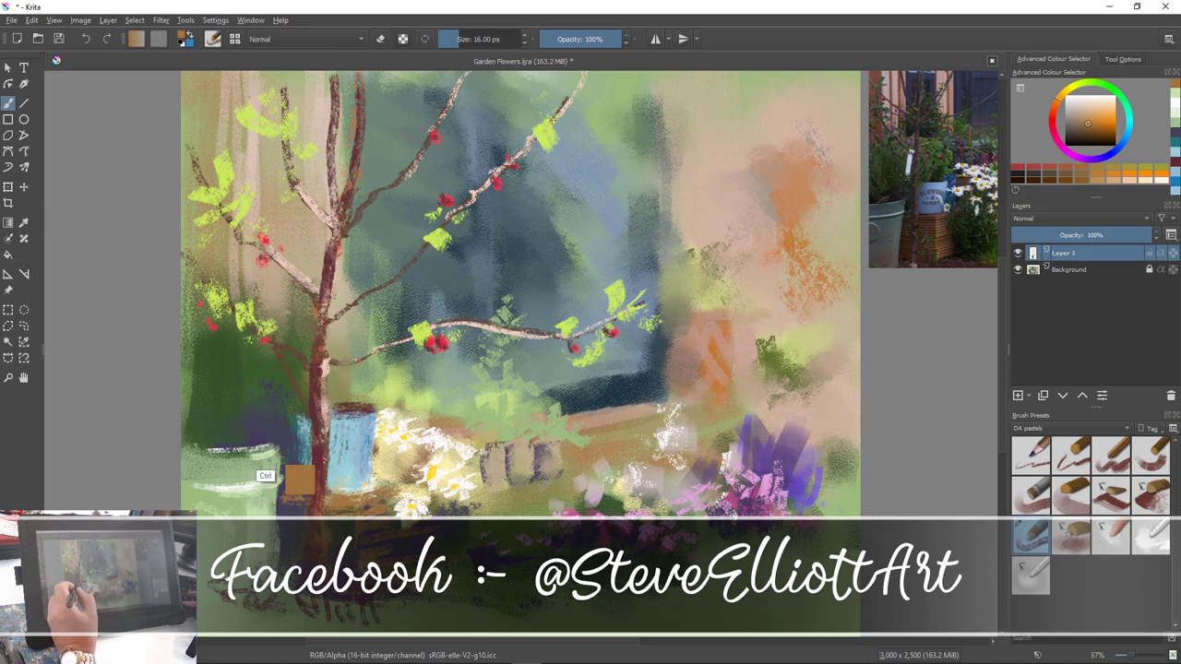
left_click(282, 470, "ctrl")
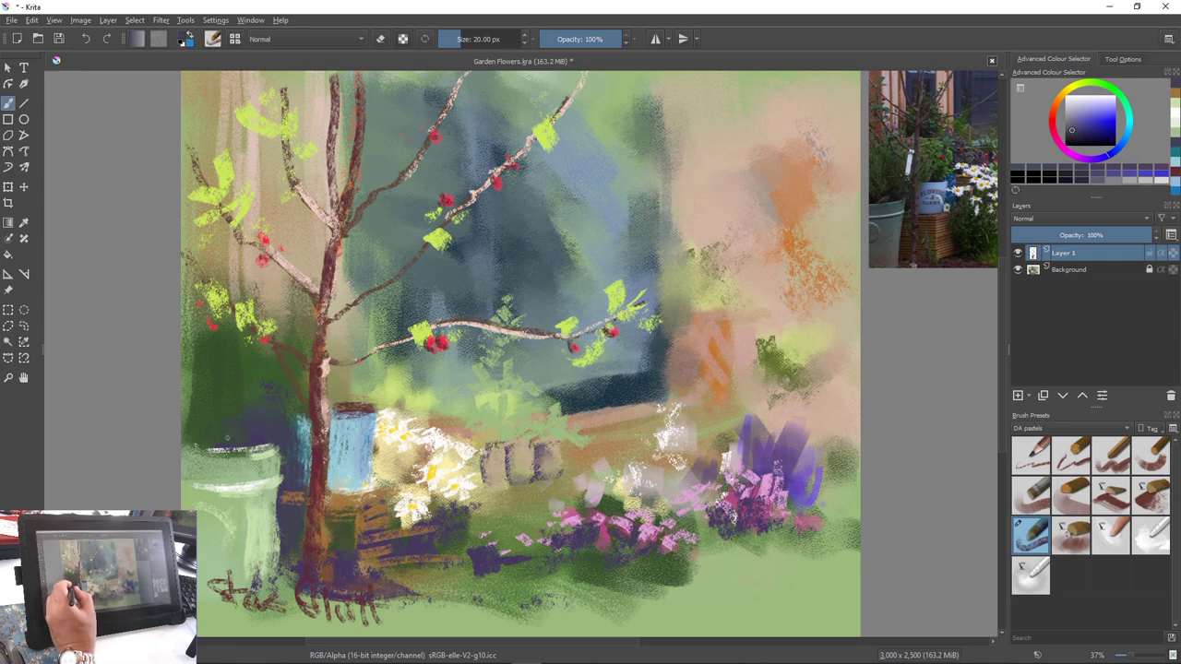
left_click_drag(221, 425, 225, 423)
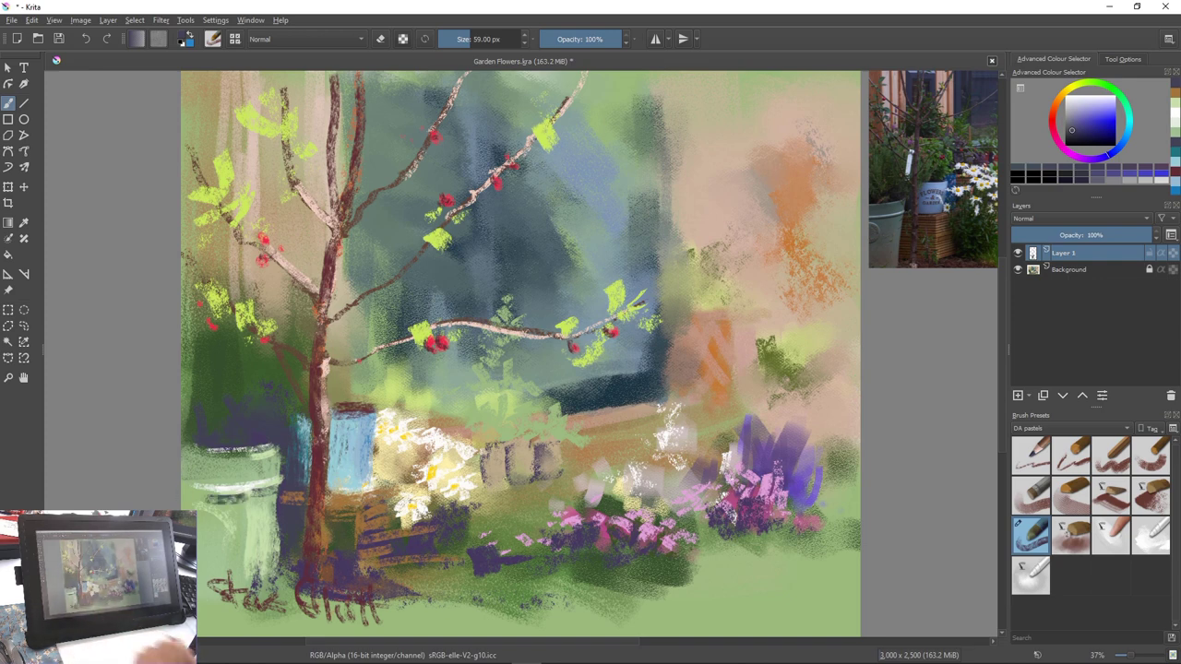
Sample the bucket's mid green and switch to a blending brush preset to soften the bucket's body and lower edge
key("ctrl")
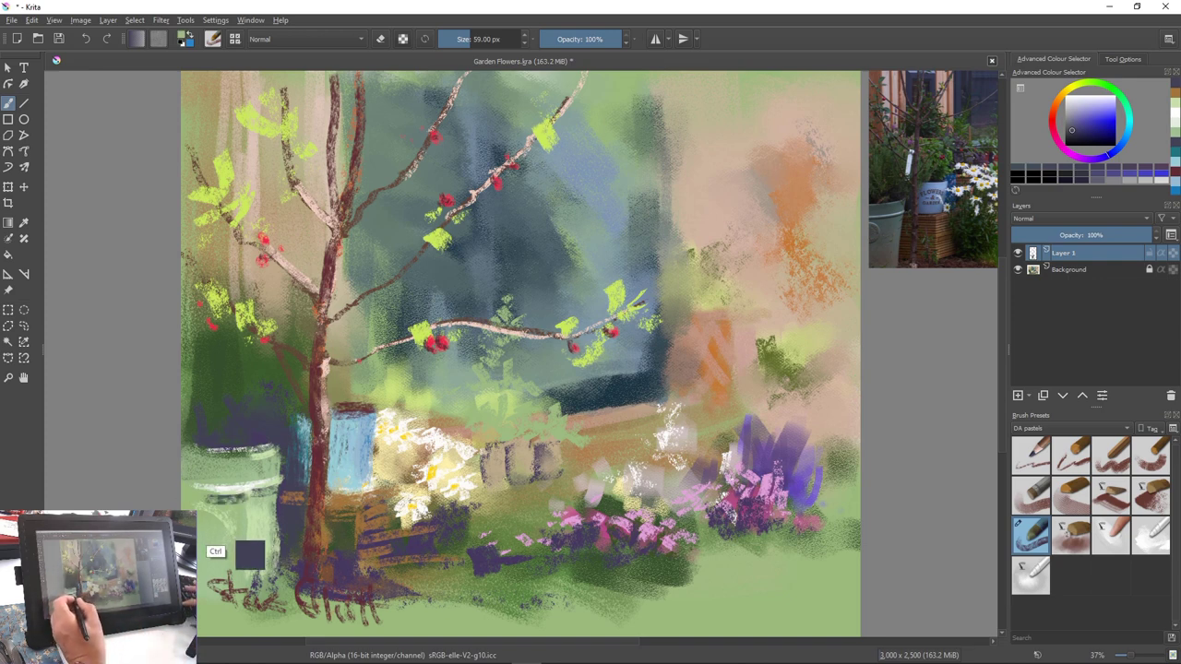
left_click(245, 544, "ctrl")
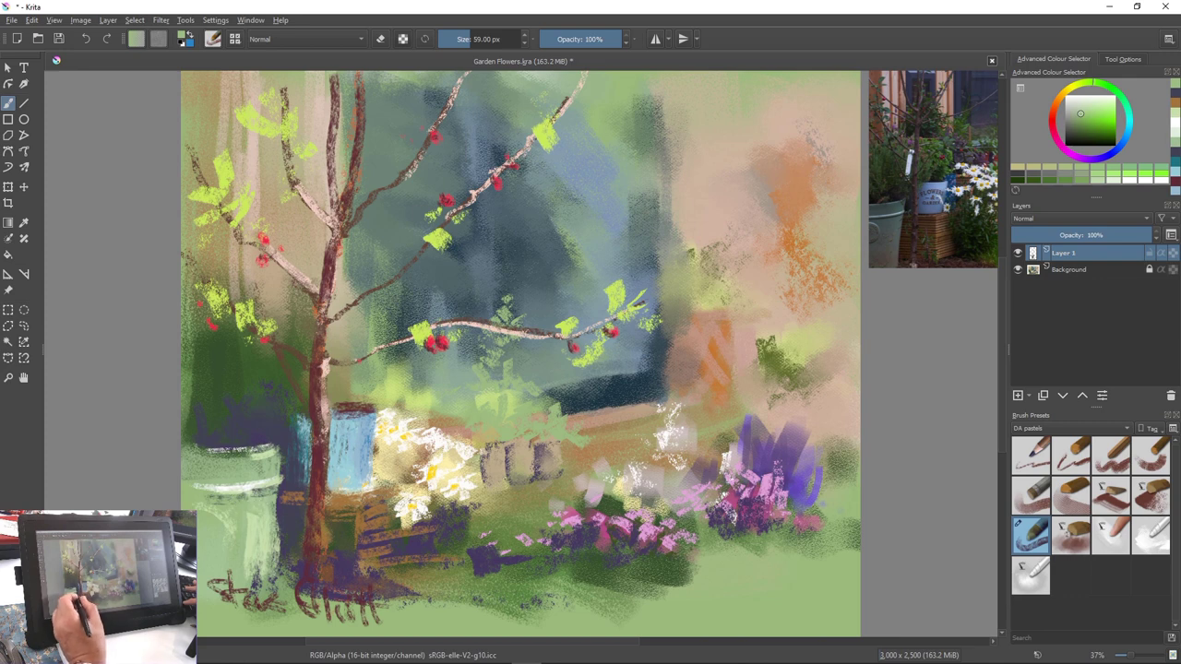
right_click(259, 475)
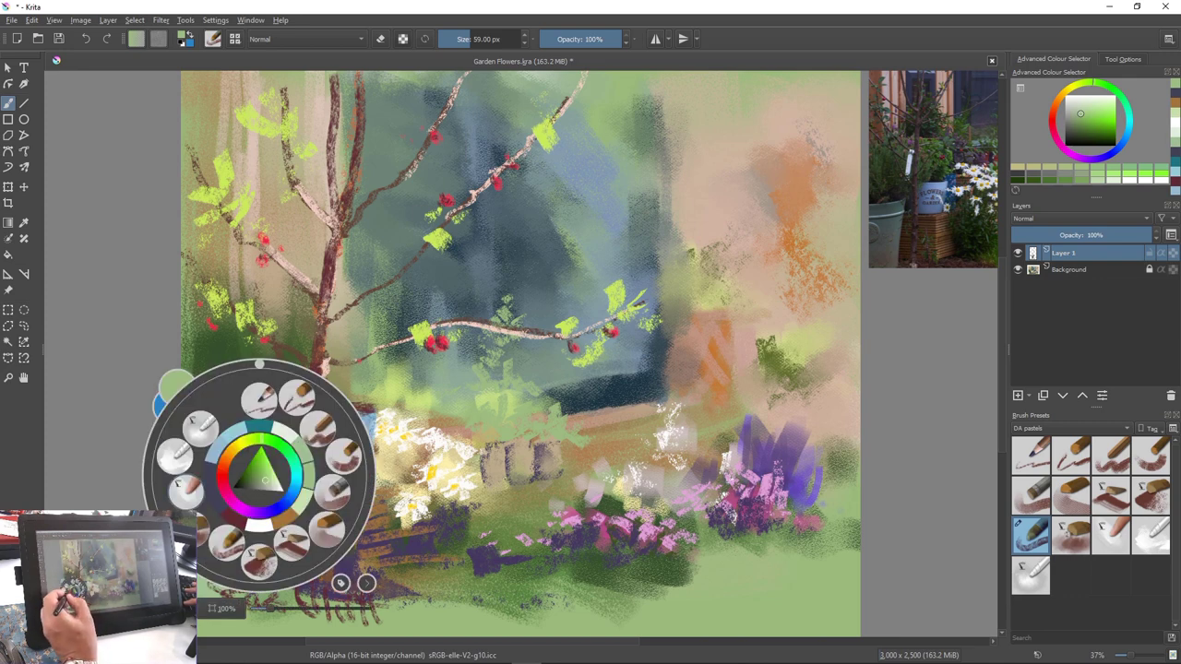
left_click(185, 493)
mouse_move(185, 493)
left_mouse_down()
mouse_move(264, 521)
mouse_move(287, 513)
mouse_move(270, 536)
mouse_move(278, 546)
mouse_move(268, 545)
mouse_move(280, 554)
mouse_move(268, 558)
mouse_move(292, 575)
left_mouse_up()
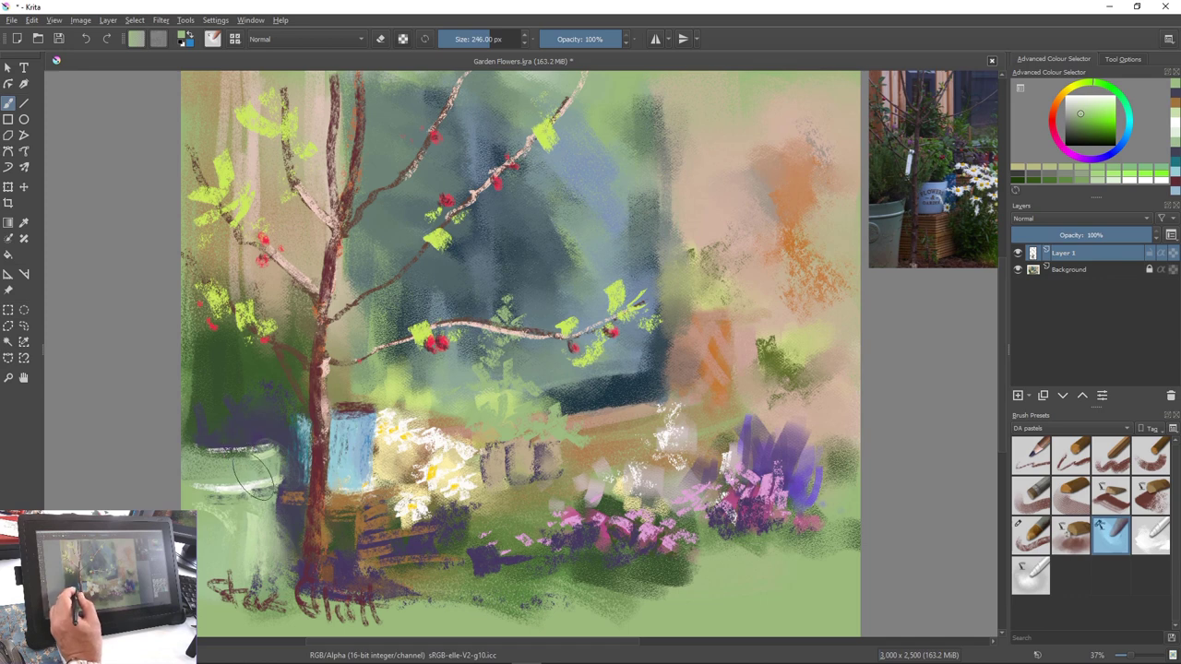
Reduce the blending brush to 78 px and smooth the green bucket's rim and upper band
key("bracketleft")
key("bracketleft")
key("bracketleft")
key("bracketleft")
key("bracketleft")
key("bracketleft")
key("bracketleft")
key("bracketleft")
key("bracketleft")
key("bracketleft")
key("bracketleft")
key("bracketleft")
key("bracketleft")
key("bracketleft")
key("bracketleft")
key("bracketleft")
key("bracketleft")
key("bracketleft")
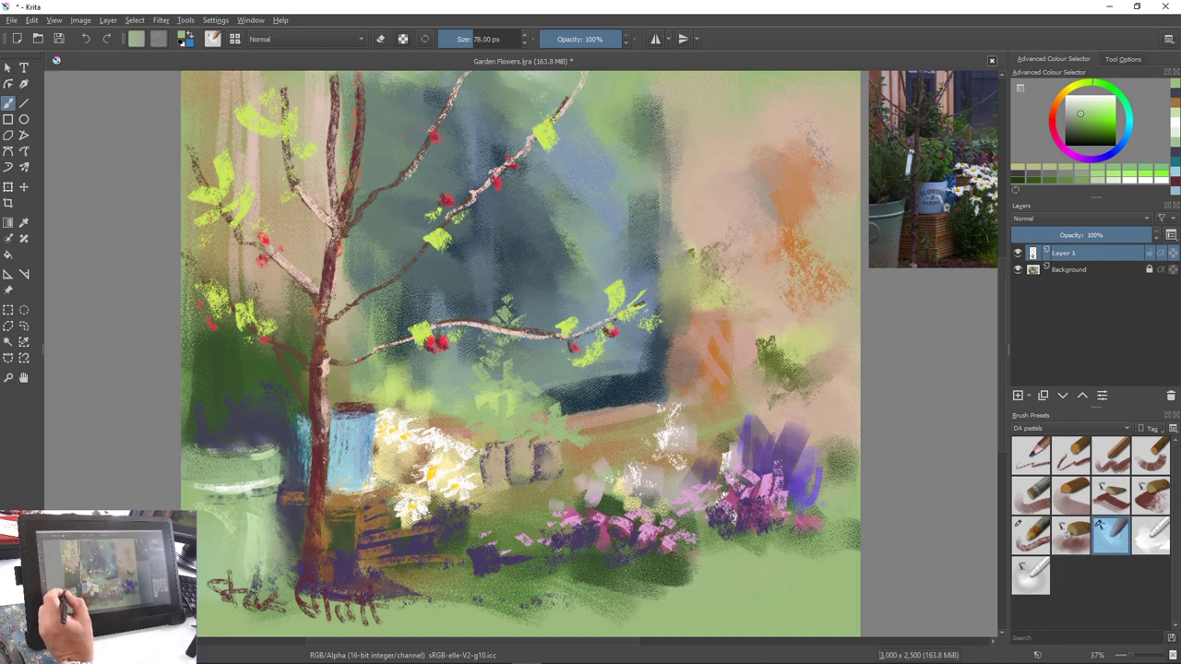
Choose a medium teal green and return to the textured pastel brush preset used for the bucket strokes
right_click(230, 476)
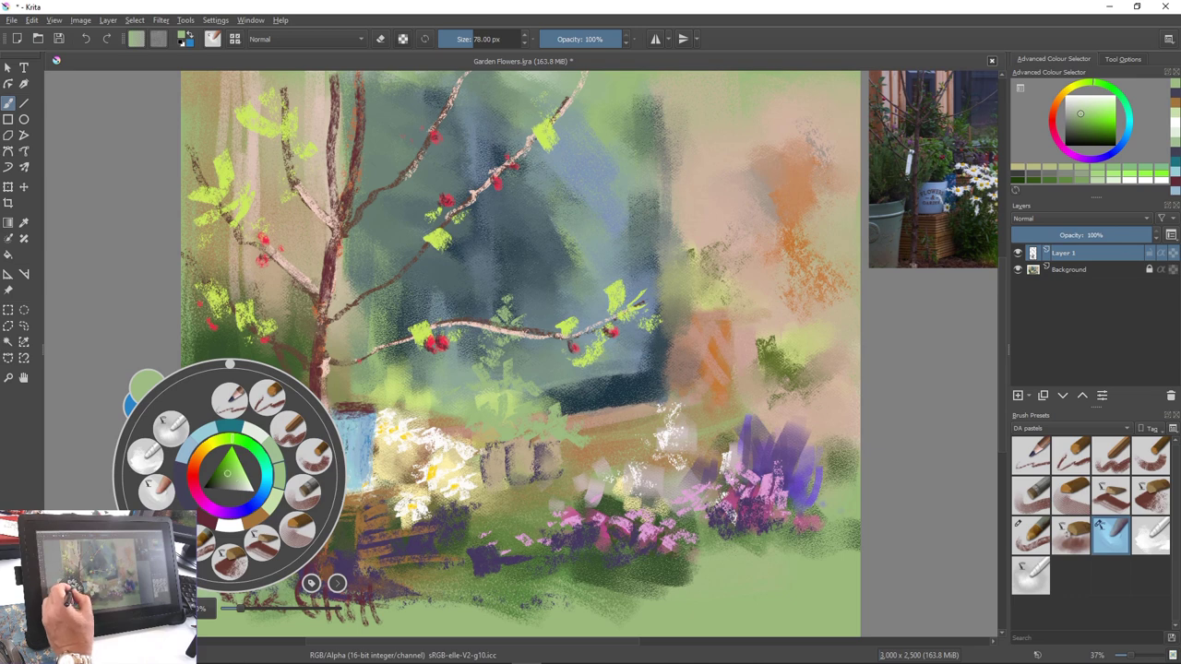
left_click(227, 473)
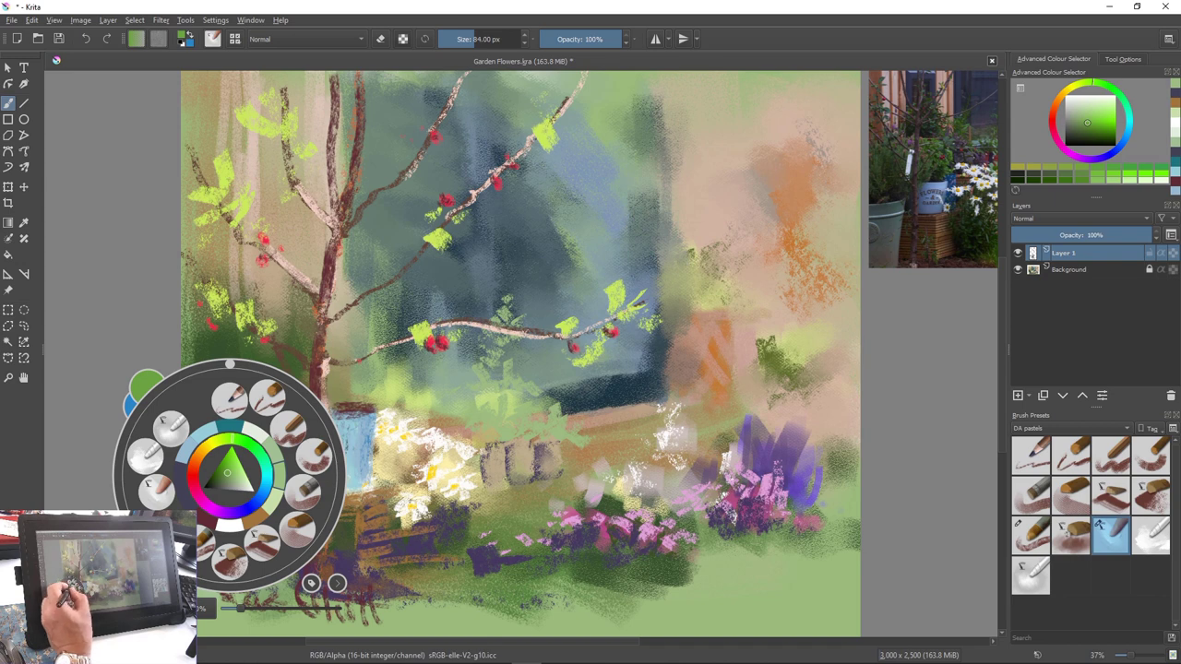
left_click(263, 458)
right_click(231, 473)
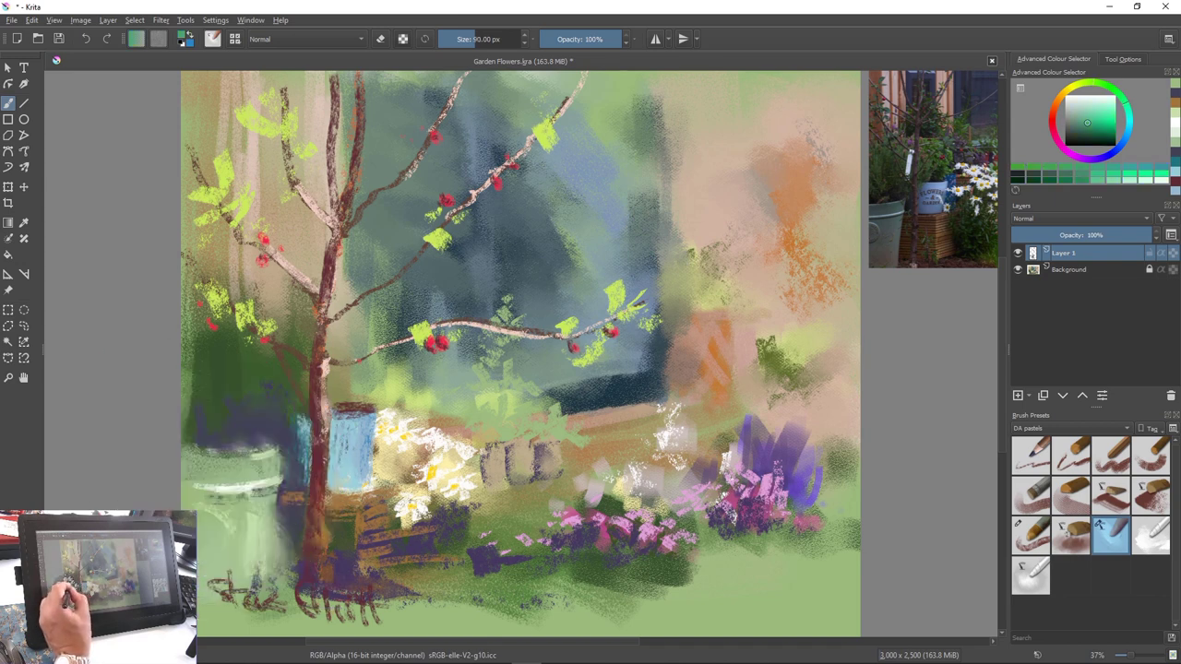
key("bracketright")
key("bracketright")
key("bracketright")
key("bracketright")
key("bracketright")
key("bracketright")
key("bracketright")
key("bracketright")
key("bracketright")
key("bracketright")
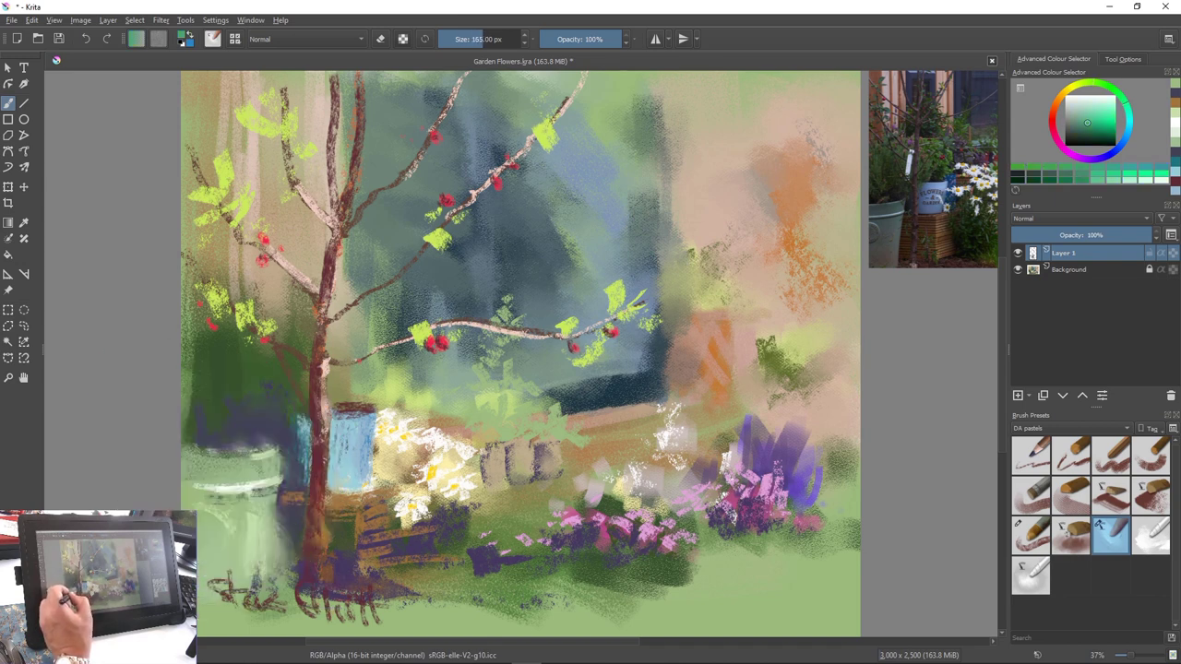
key("bracketleft")
right_click(213, 514)
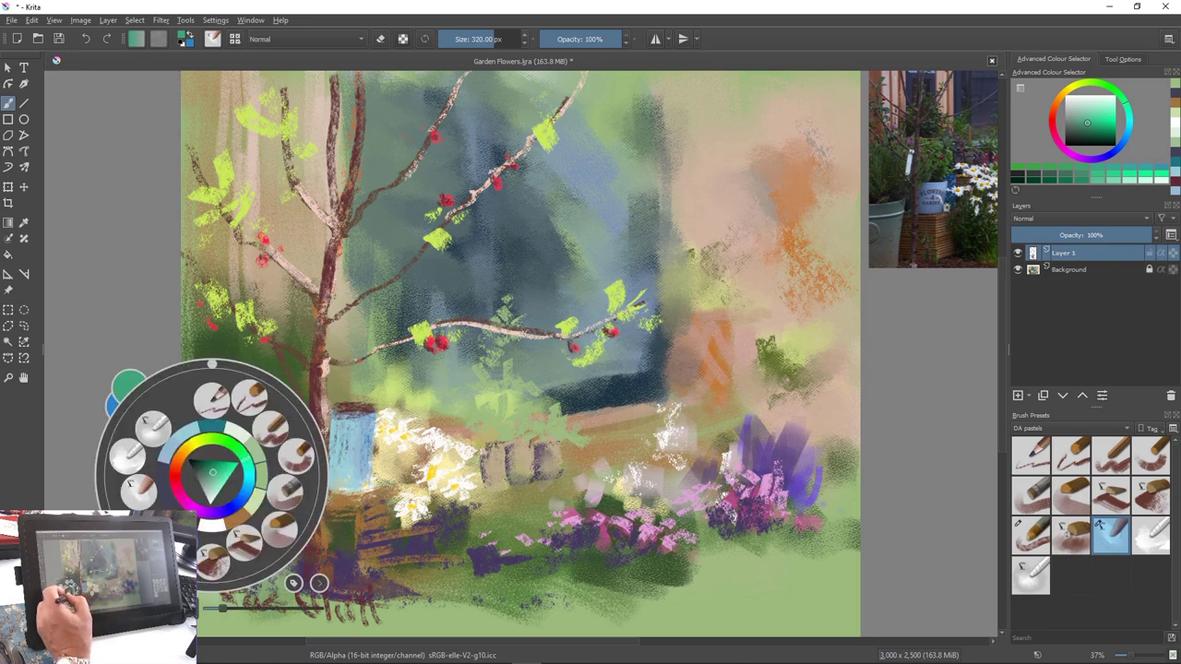
left_click(180, 543)
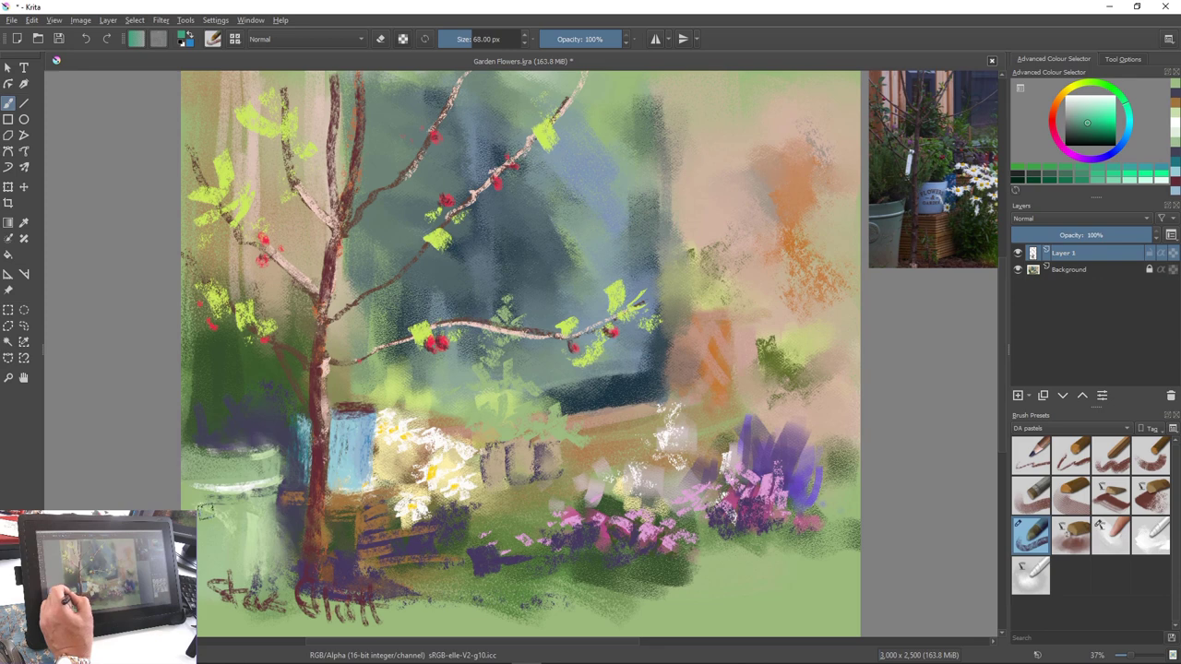
Enlarge the brush to 215 px and paint teal shading down the bucket's body and across its upper part
key("bracketright")
key("bracketright")
key("bracketright")
key("bracketright")
key("bracketright")
key("bracketright")
key("bracketright")
key("bracketright")
key("bracketright")
key("bracketright")
left_click_drag(211, 503, 217, 578)
left_click_drag(230, 529, 239, 612)
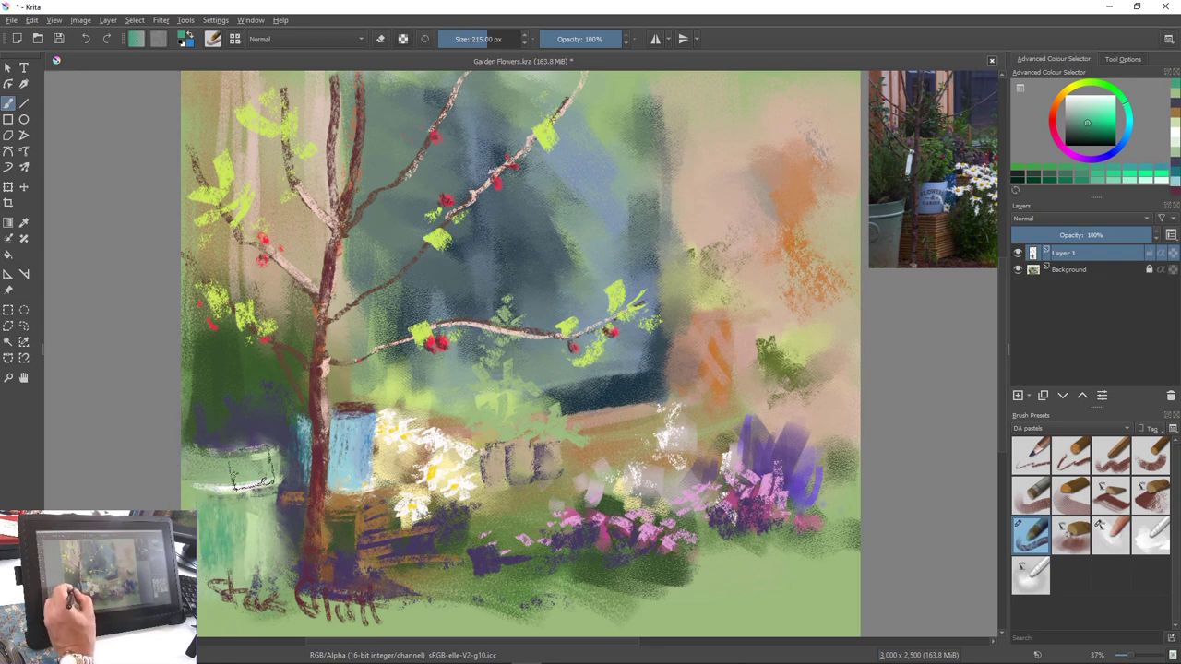
left_click_drag(250, 469, 214, 468)
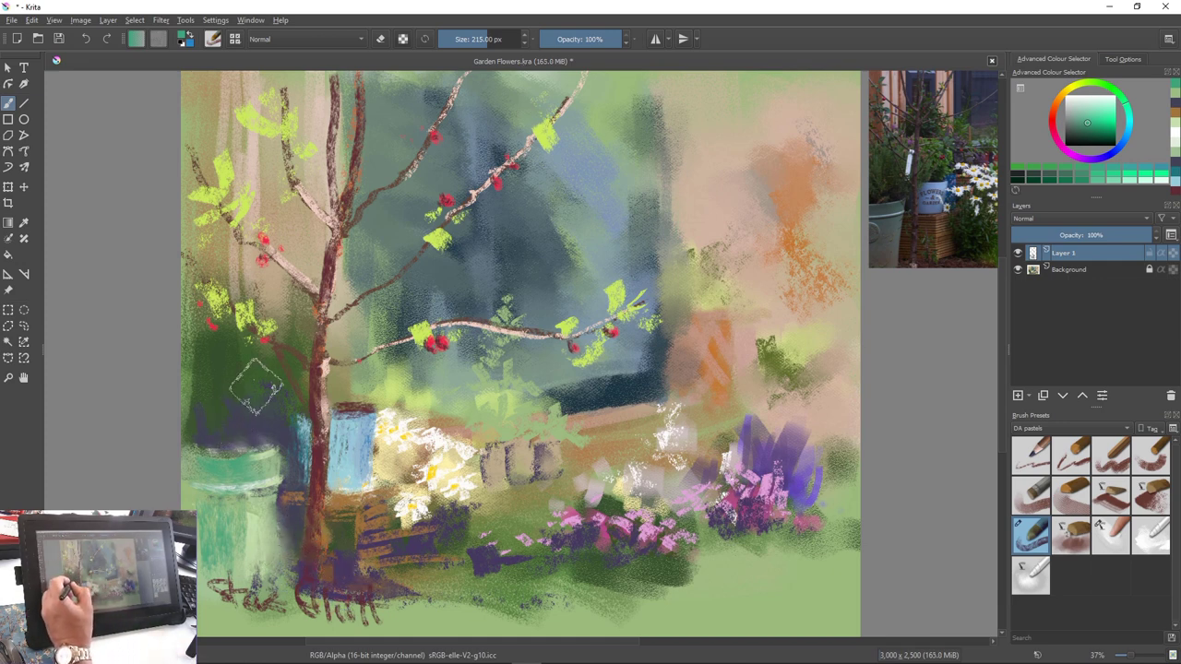
Paint teal foliage rising above the bucket behind the tree, adding smaller leaf strokes around it with an 84 px brush
mouse_move(258, 385)
left_mouse_down()
mouse_move(263, 416)
mouse_move(285, 393)
mouse_move(270, 412)
mouse_move(300, 426)
mouse_move(248, 373)
mouse_move(201, 386)
mouse_move(190, 308)
mouse_move(225, 356)
mouse_move(228, 345)
mouse_move(258, 370)
mouse_move(275, 365)
mouse_move(295, 325)
left_mouse_up()
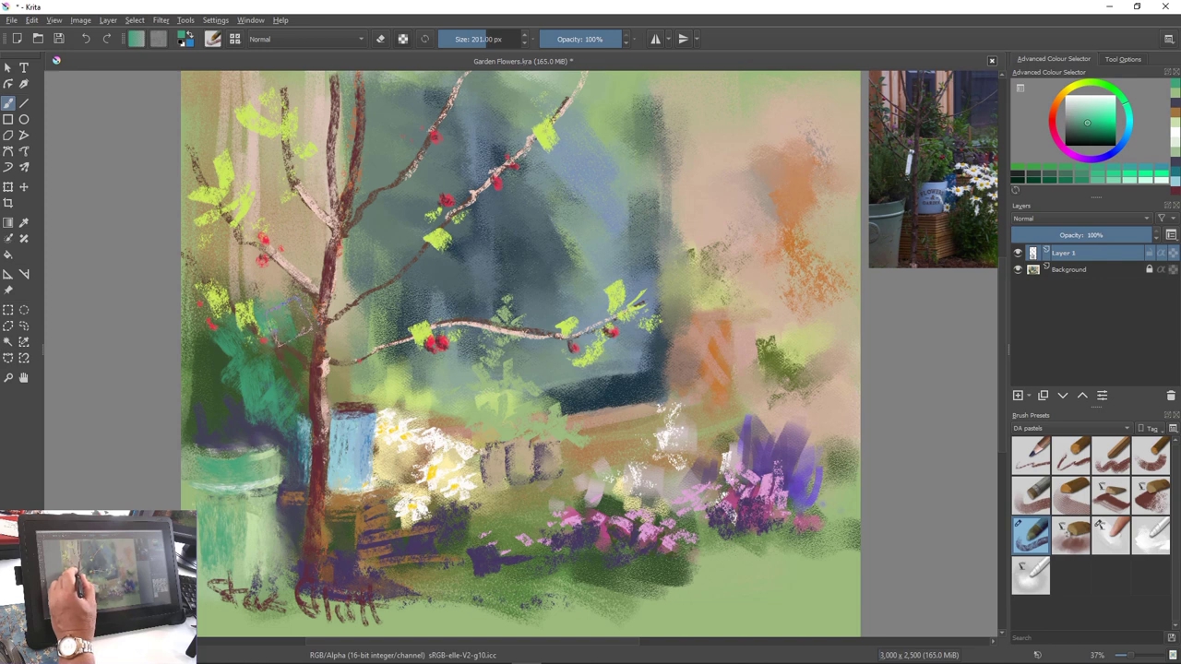
key("bracketleft")
key("bracketleft")
key("bracketleft")
key("bracketleft")
key("bracketleft")
key("bracketleft")
key("bracketleft")
key("bracketleft")
key("bracketleft")
key("bracketleft")
key("bracketleft")
key("bracketleft")
key("bracketleft")
key("bracketleft")
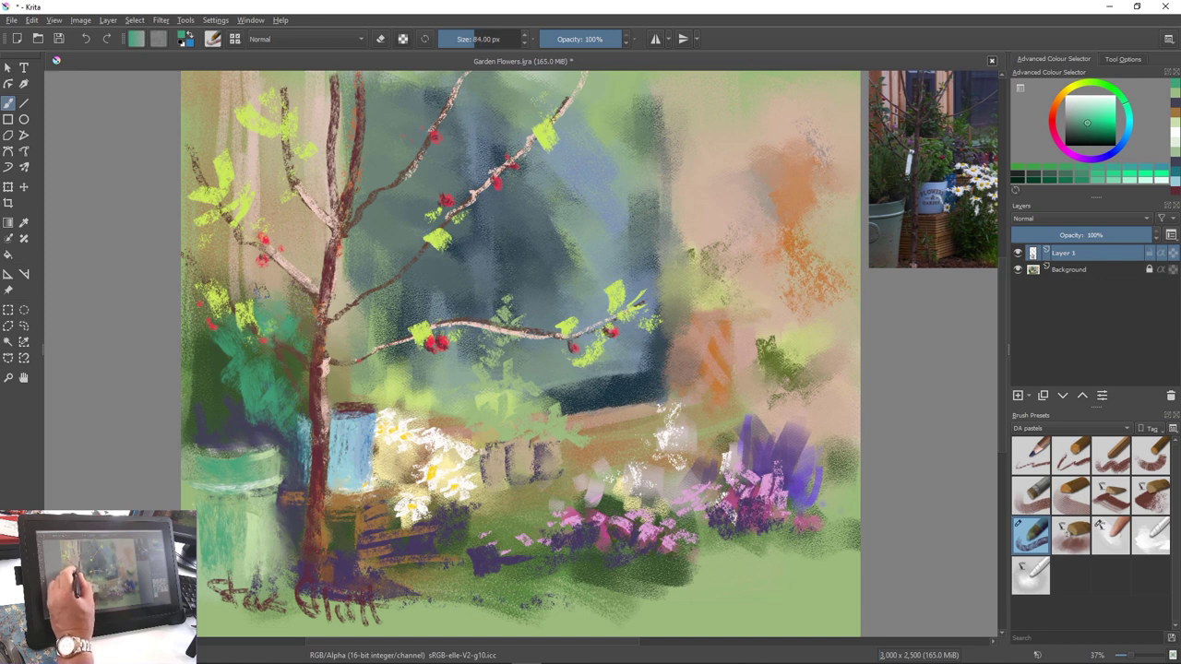
left_click_drag(254, 281, 251, 292)
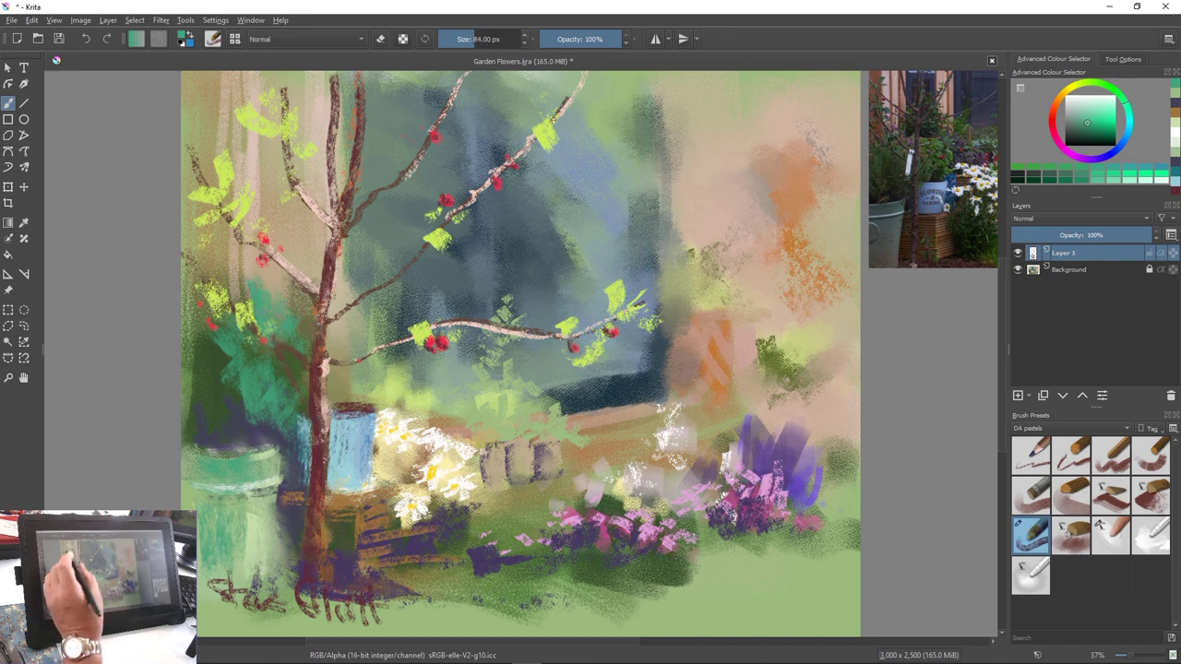
left_click_drag(227, 334, 188, 367)
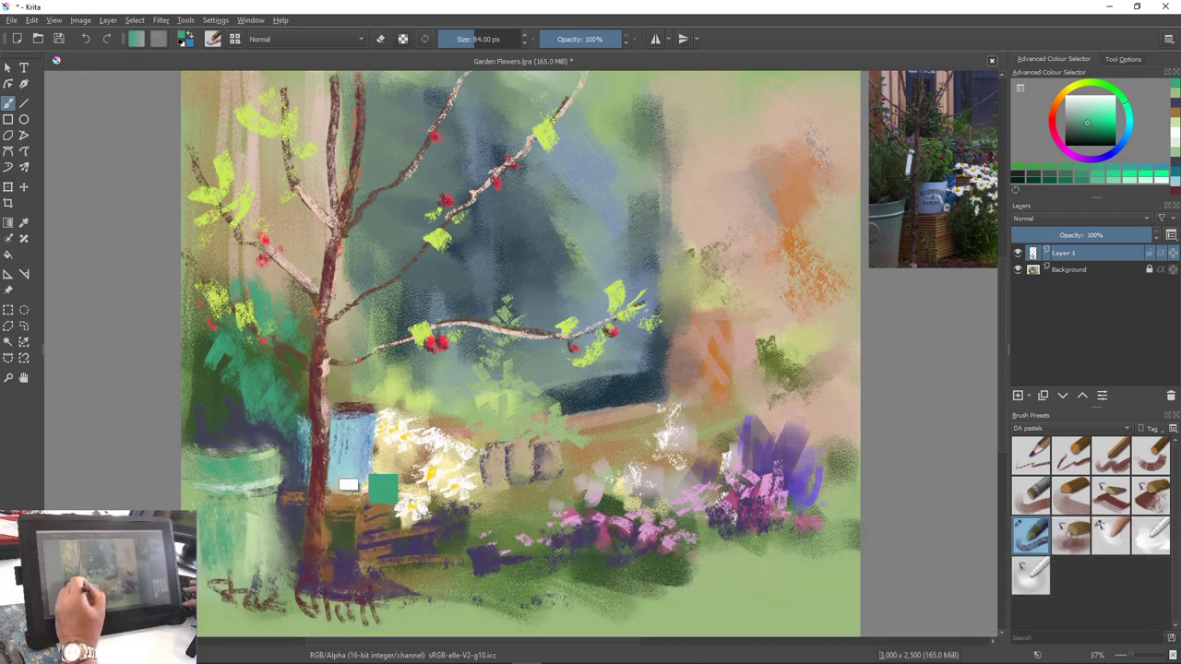
Sample the pot's light blue and widen the blue pot towards the white daisies with downward strokes
left_click(350, 459, "ctrl")
left_click_drag(378, 422, 379, 480)
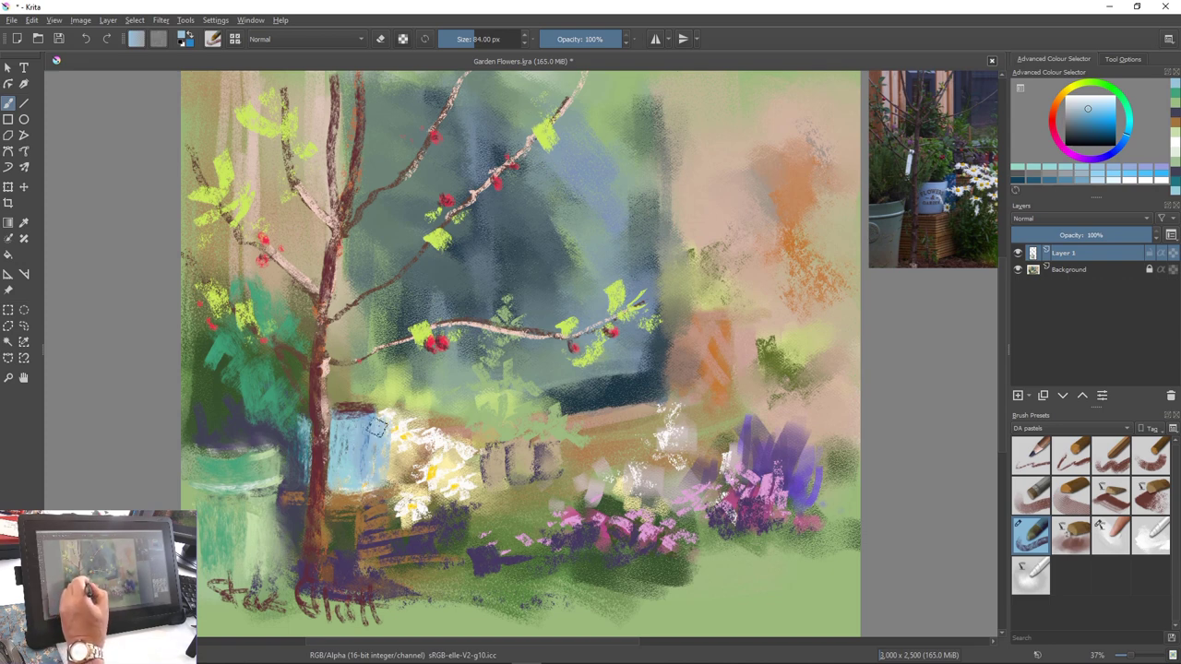
mouse_move(390, 417)
left_mouse_down()
mouse_move(386, 472)
mouse_move(364, 482)
left_mouse_up()
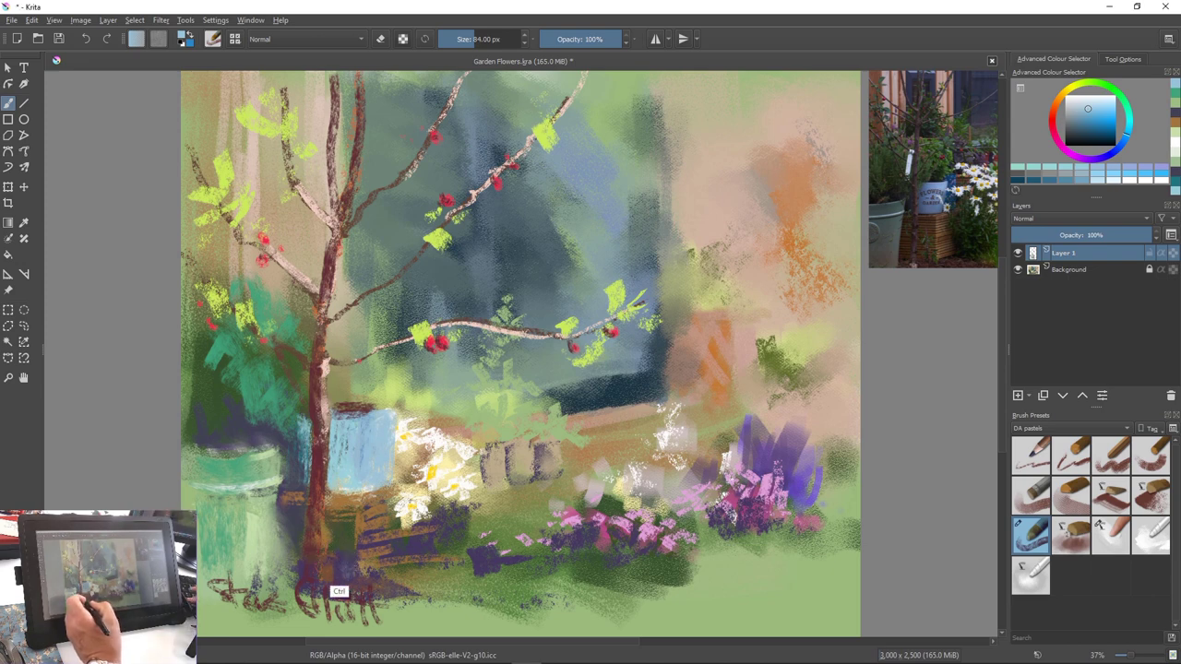
Sample the dark blue-violet beside the trunk base, shrink the brush to 41 px and paint a shadow line along the blue pot's base
left_click(342, 596, "ctrl")
key("[")
key("[")
key("[")
key("[")
key("[")
key("[")
key("[")
key("[")
key("[")
key("[")
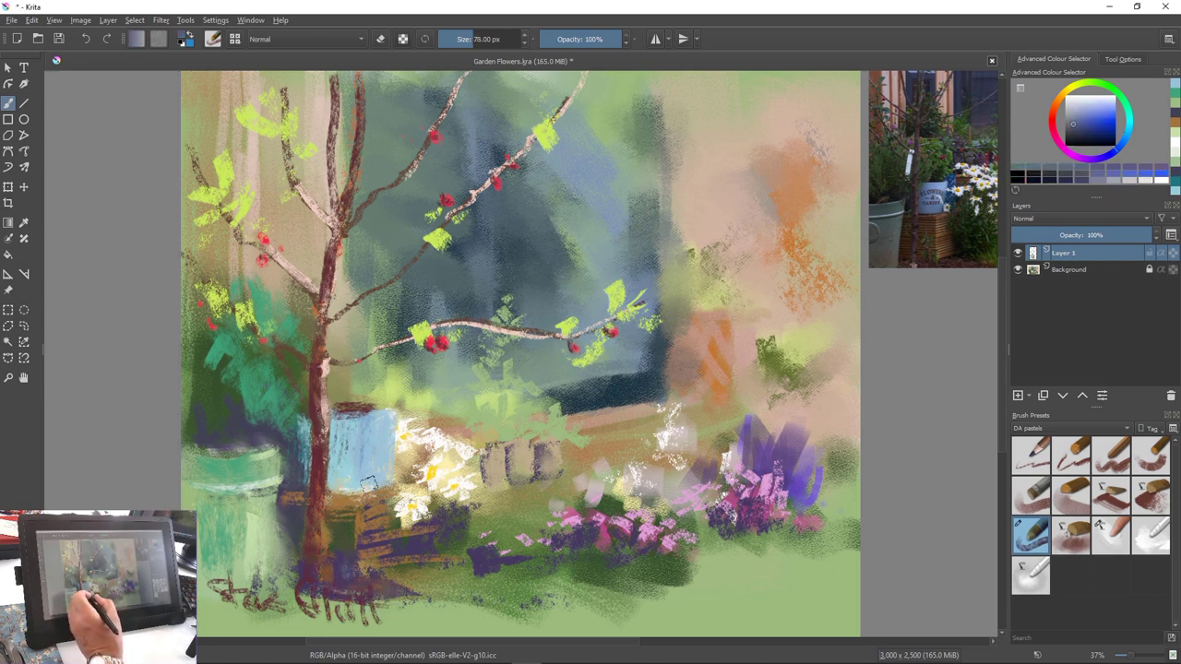
left_click_drag(388, 487, 336, 493)
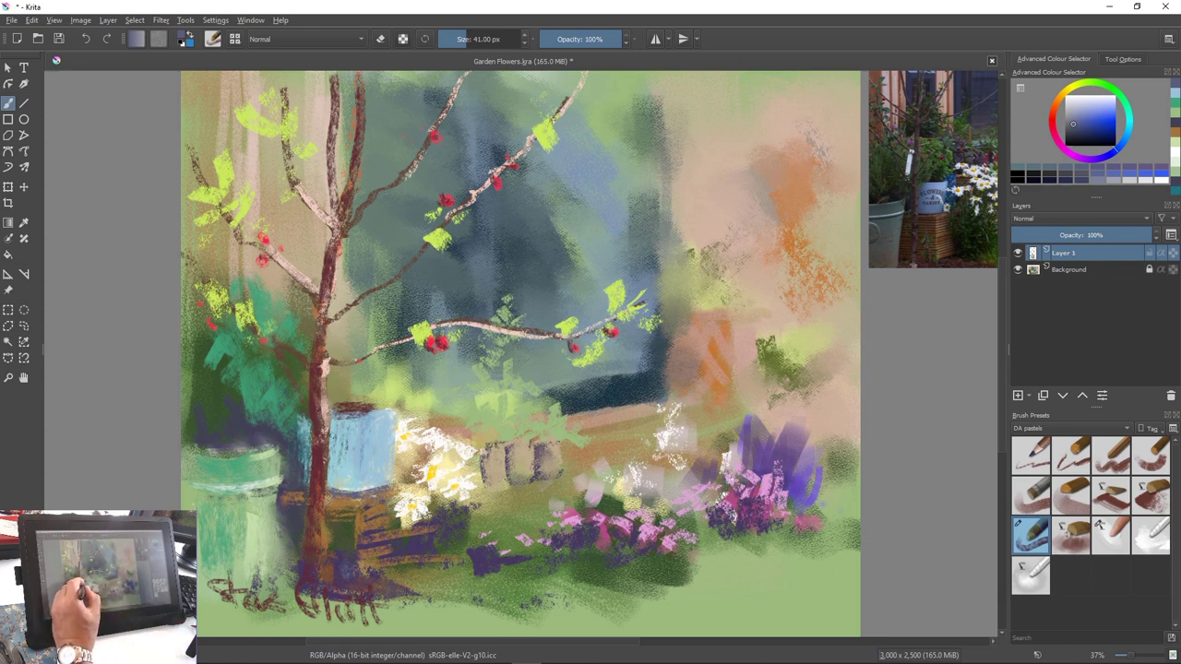
Shade the side of the blue pot beside the trunk with dark blue-violet strokes, enlarging the brush to 118 px
left_click_drag(328, 433, 325, 498)
key("bracketright")
key("bracketright")
key("bracketright")
key("bracketright")
key("bracketright")
key("bracketright")
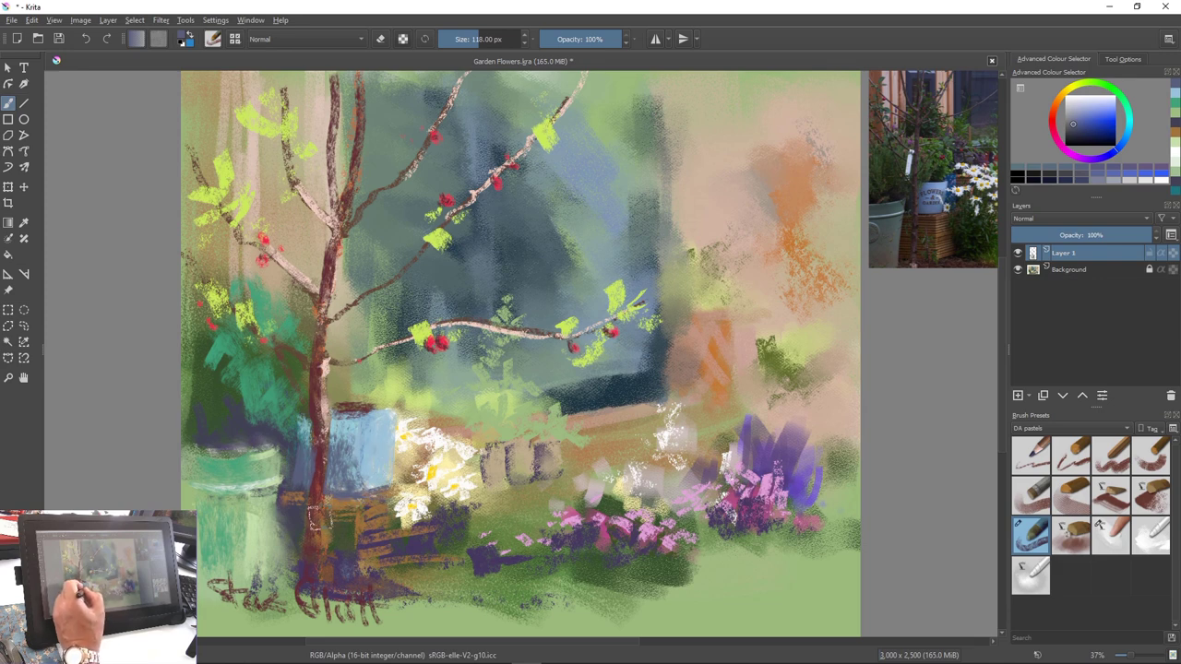
Sample the trunk's reddish brown and block in a pot shape between the blue pot and the daisies
key("ctrl")
left_click(321, 502, "ctrl")
mouse_move(404, 441)
left_mouse_down()
mouse_move(404, 468)
mouse_move(417, 443)
mouse_move(417, 489)
left_mouse_up()
left_click_drag(422, 440, 426, 482)
left_click_drag(402, 441, 402, 483)
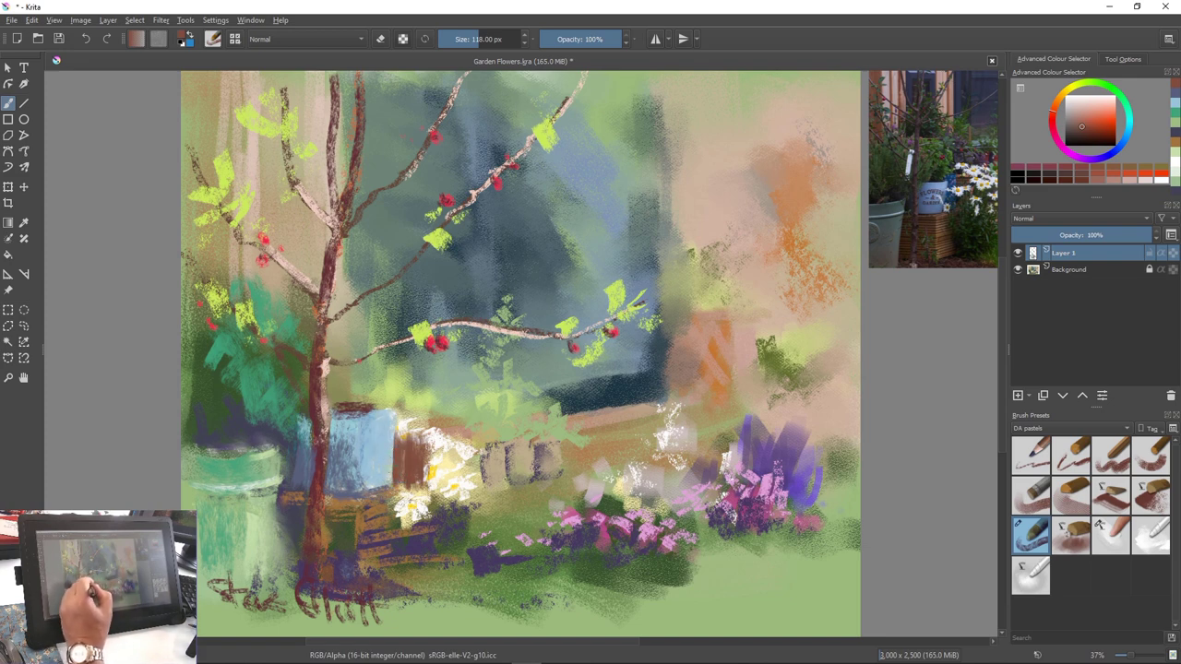
Choose a deep blue and paint a dark blue pot over the brown shape, adding its rim with a 78 px brush
right_click(340, 450)
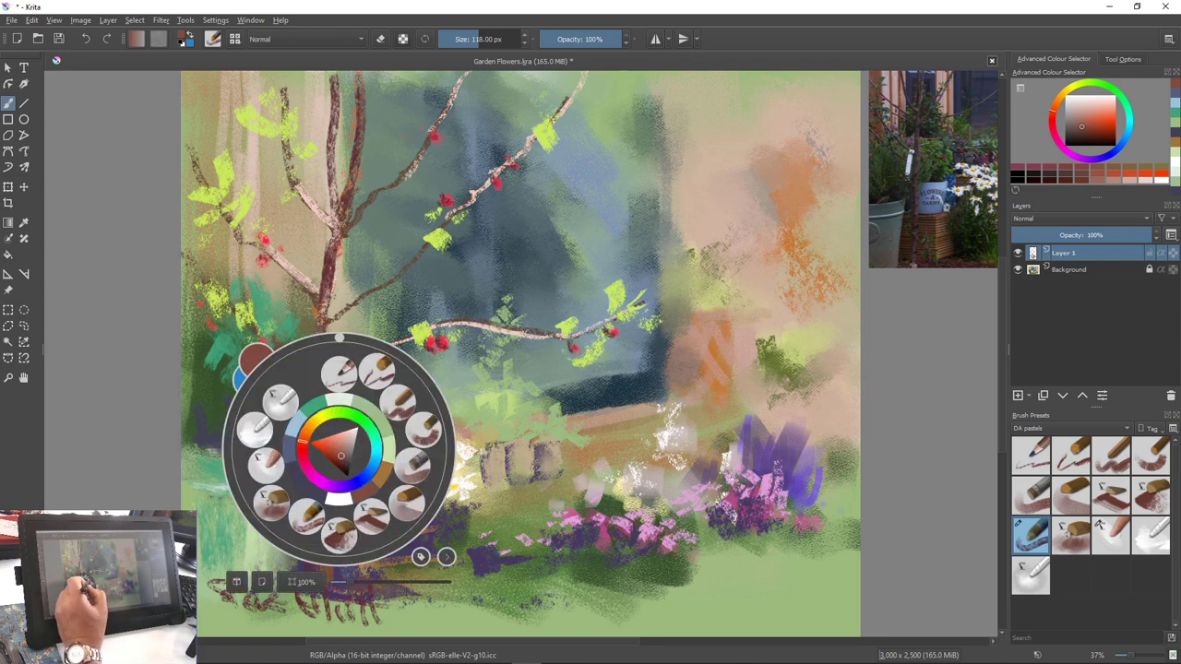
left_click(361, 479)
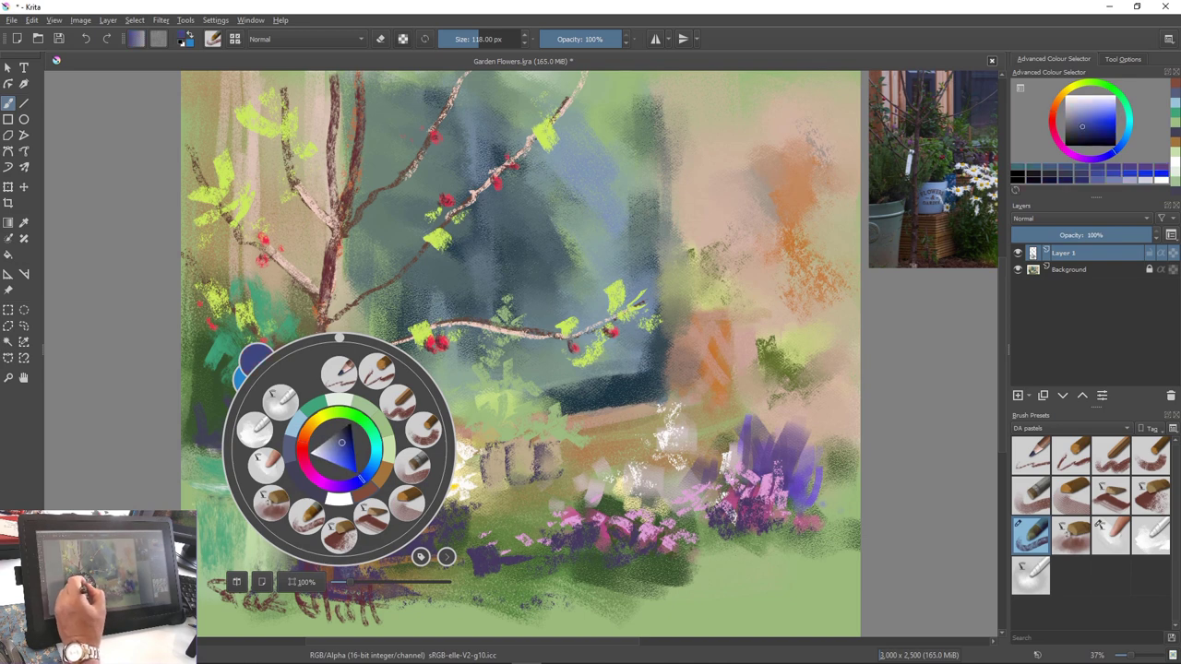
left_click(347, 450)
right_click(351, 439)
mouse_move(403, 417)
left_mouse_down()
mouse_move(410, 454)
mouse_move(413, 426)
mouse_move(421, 472)
left_mouse_up()
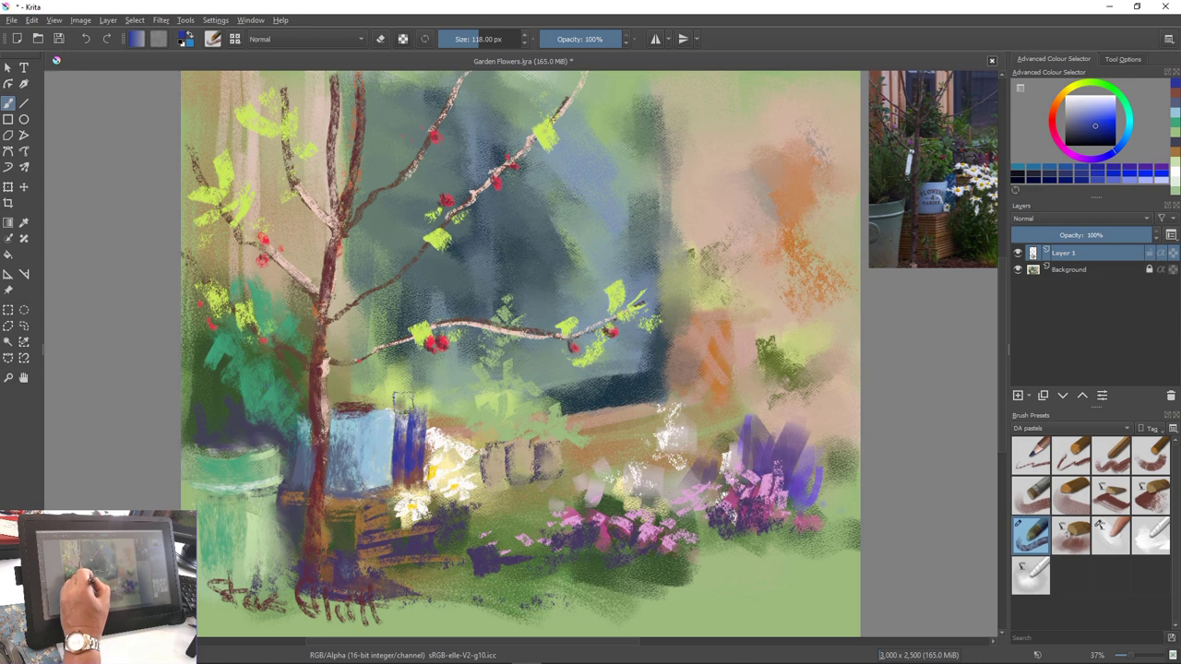
left_click_drag(404, 409, 421, 412)
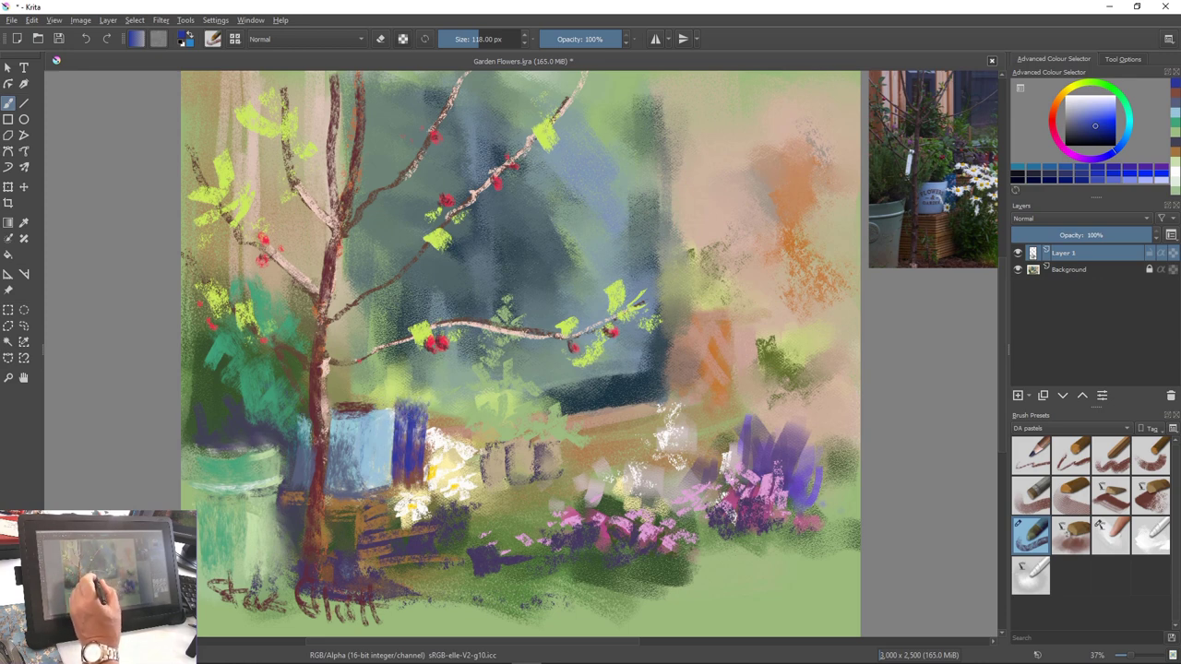
key("bracketleft")
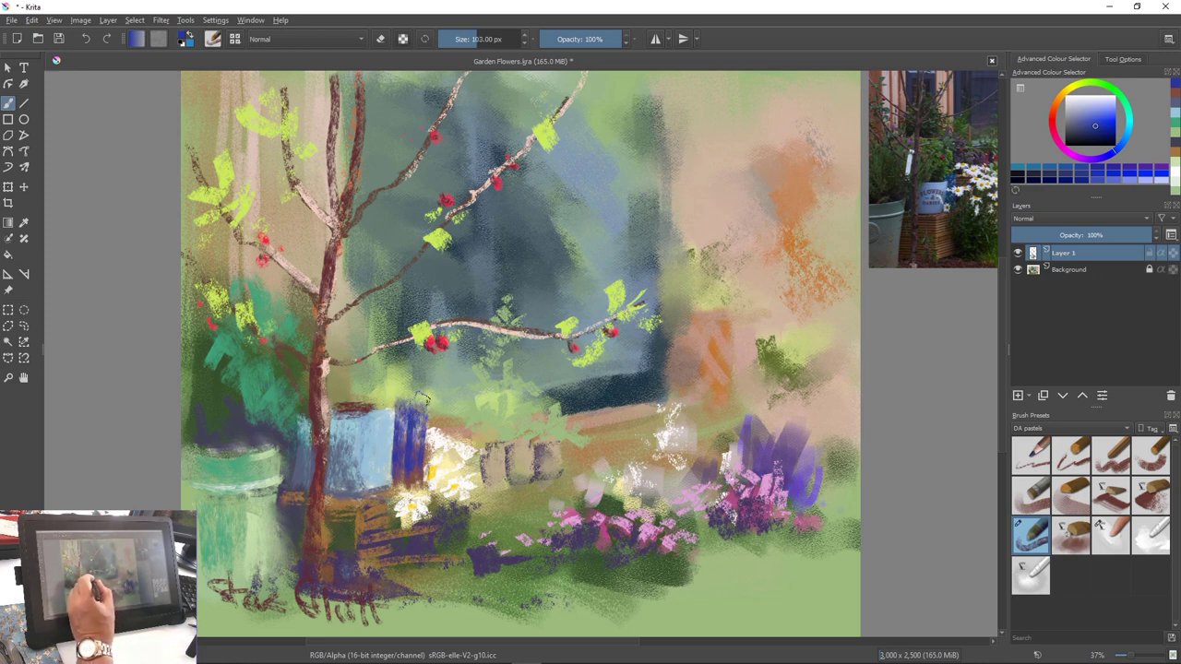
key("bracketleft")
key("bracketleft")
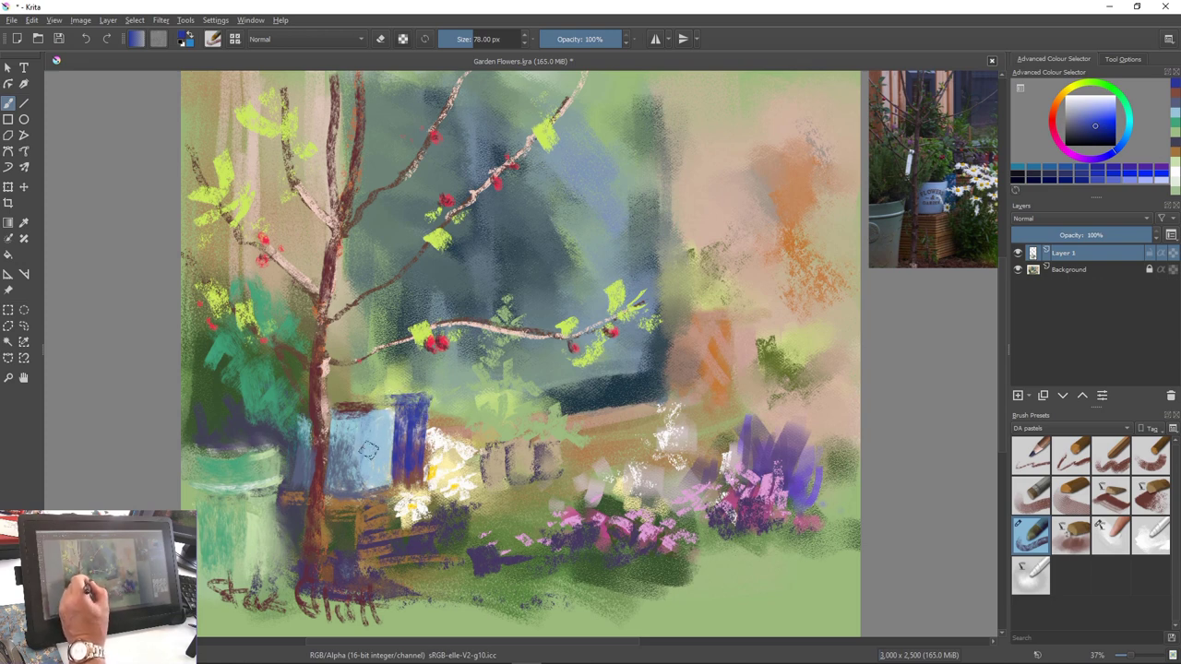
Add sampled light blue highlights to the dark blue pot and small pale yellow touches near its base
left_click(369, 466, "ctrl")
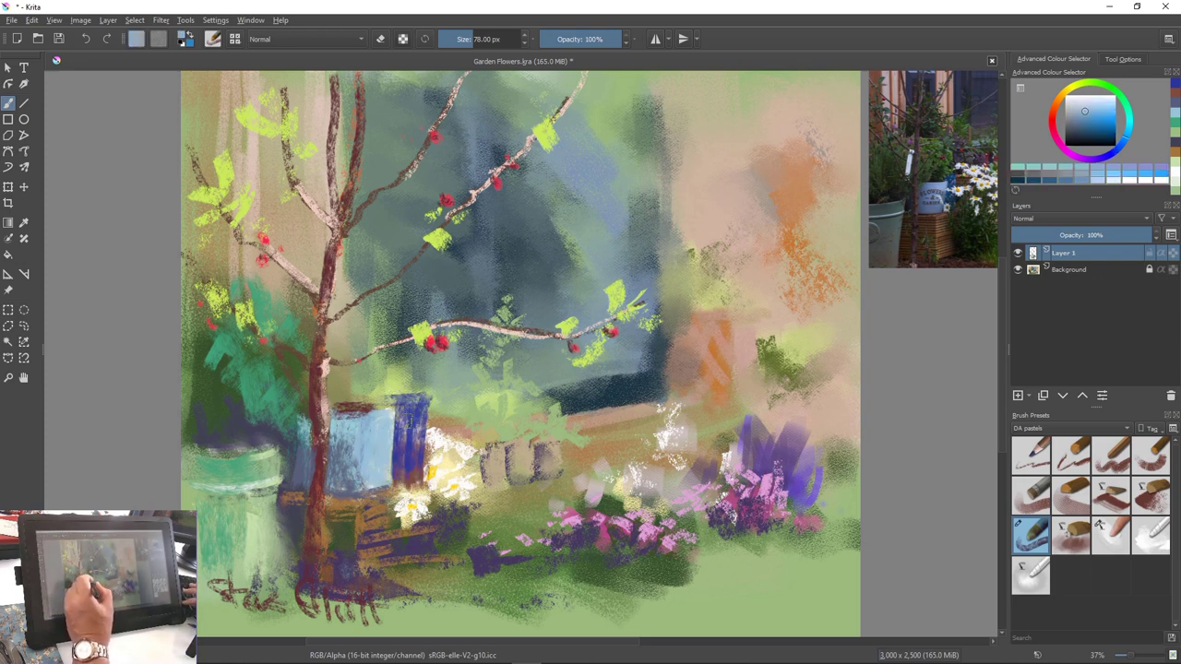
left_click_drag(410, 419, 416, 464)
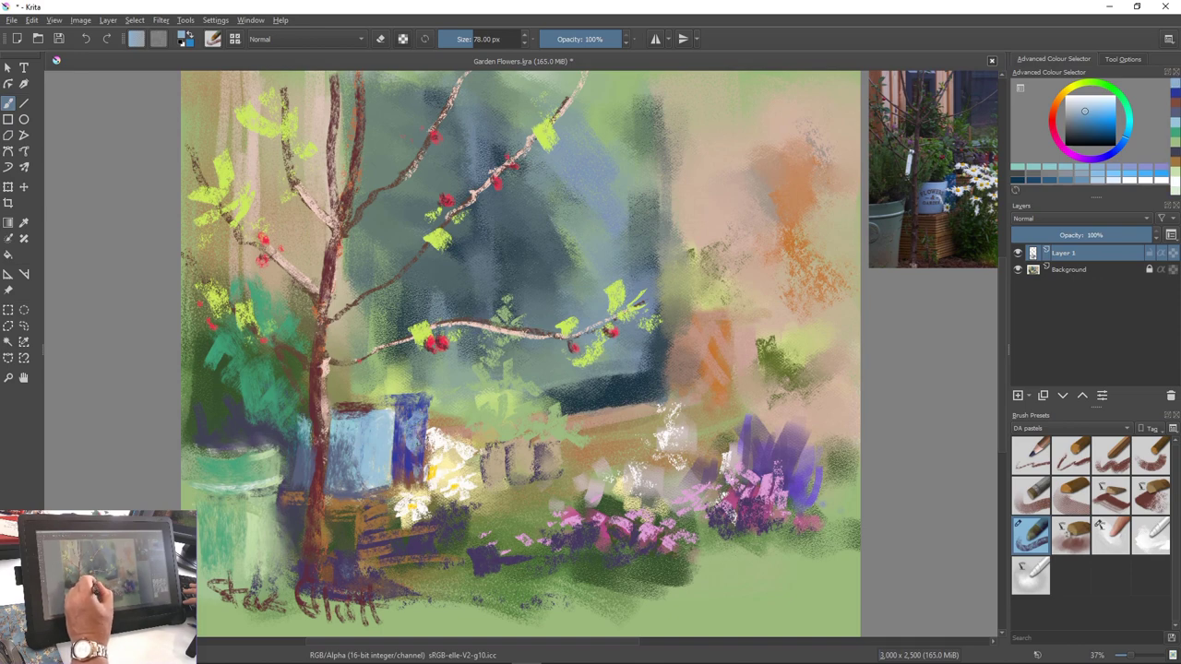
right_click(374, 443)
left_click(383, 452)
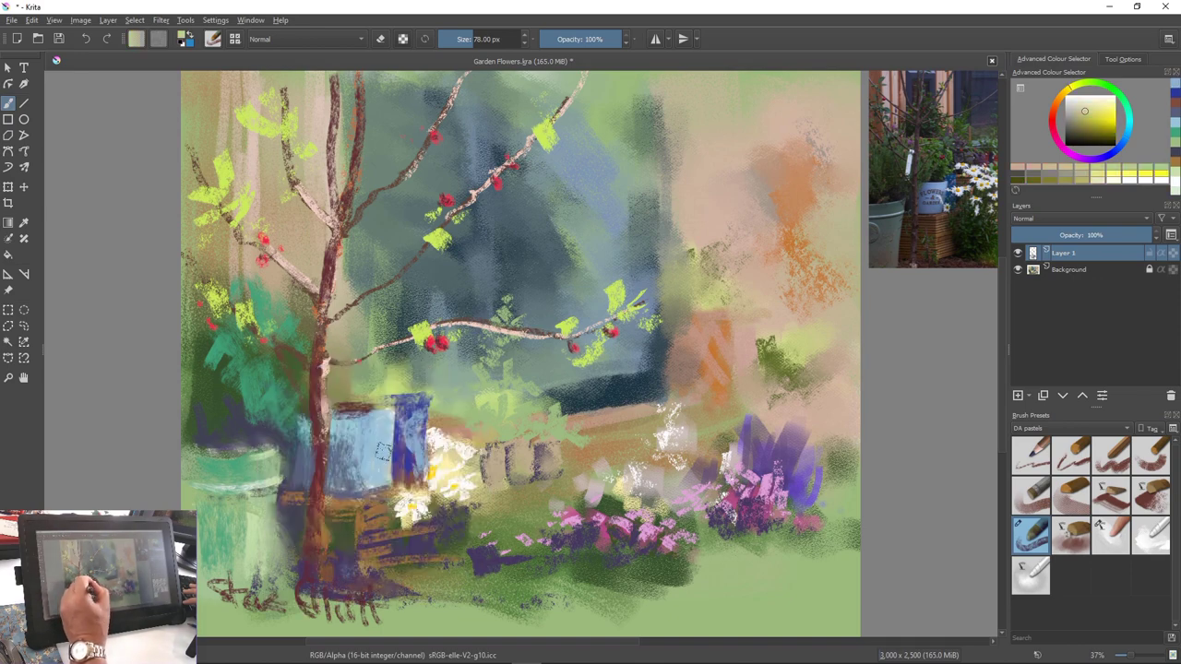
mouse_move(383, 452)
left_mouse_down()
mouse_move(406, 426)
mouse_move(413, 491)
left_mouse_up()
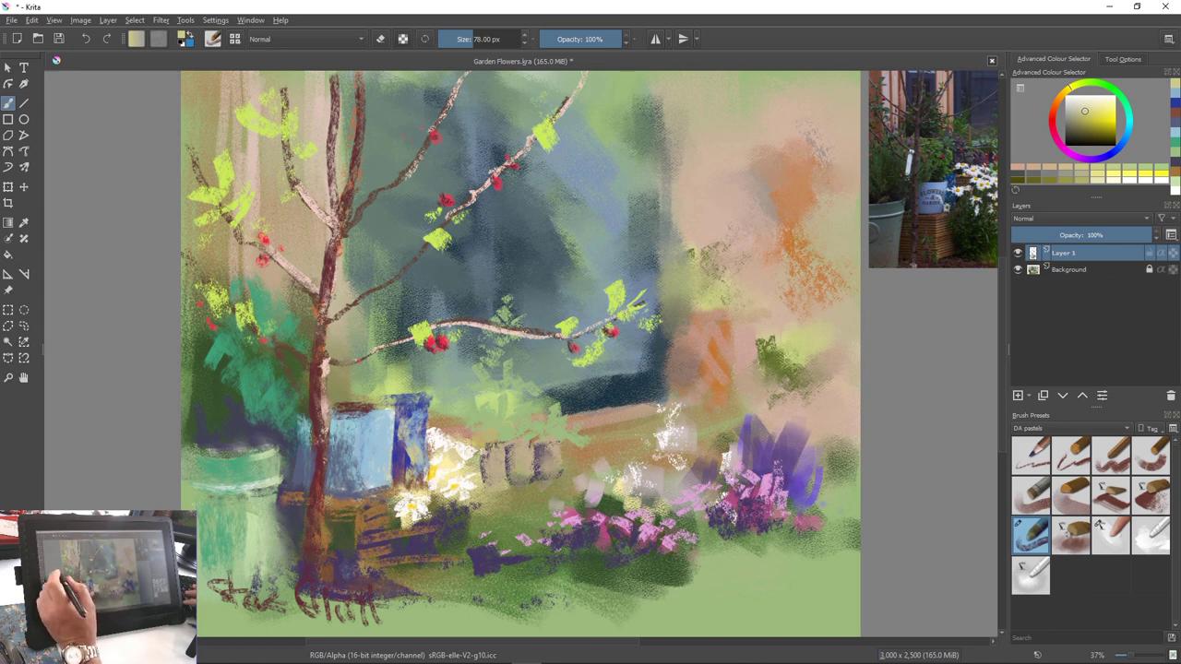
Choose a muted brick red and paint a red pot beside the dark blue pot, behind the daisies
right_click(365, 422)
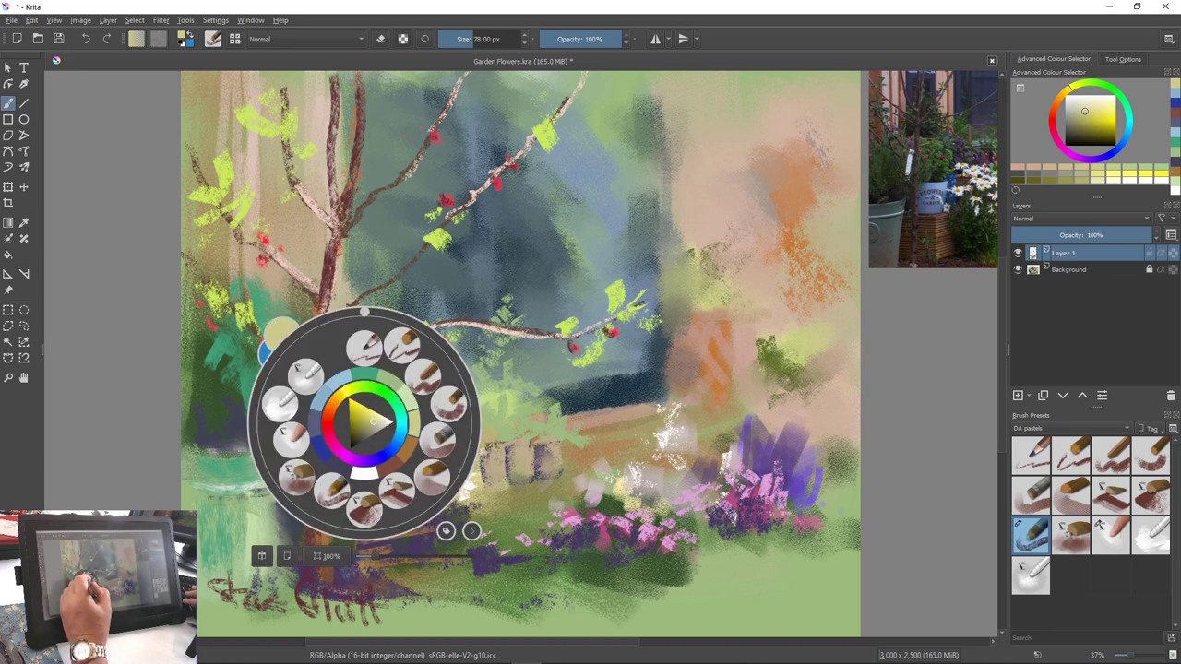
left_click(329, 435)
left_click(355, 424)
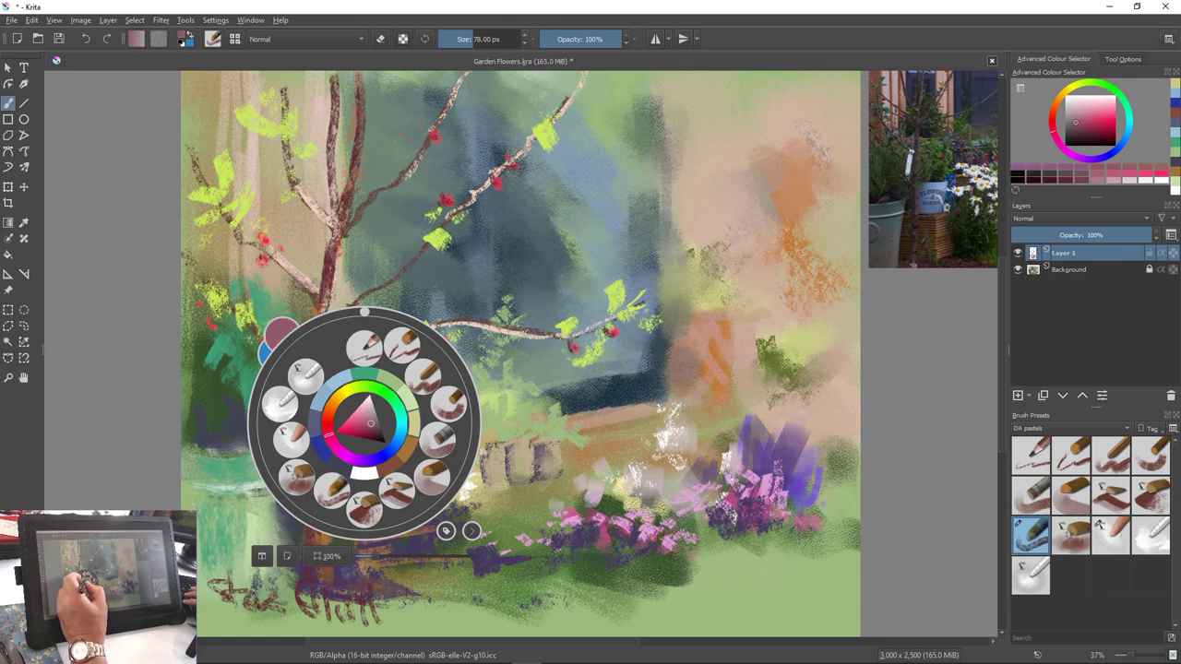
left_click(327, 418)
left_click(327, 420)
left_click(355, 420)
left_click(363, 424)
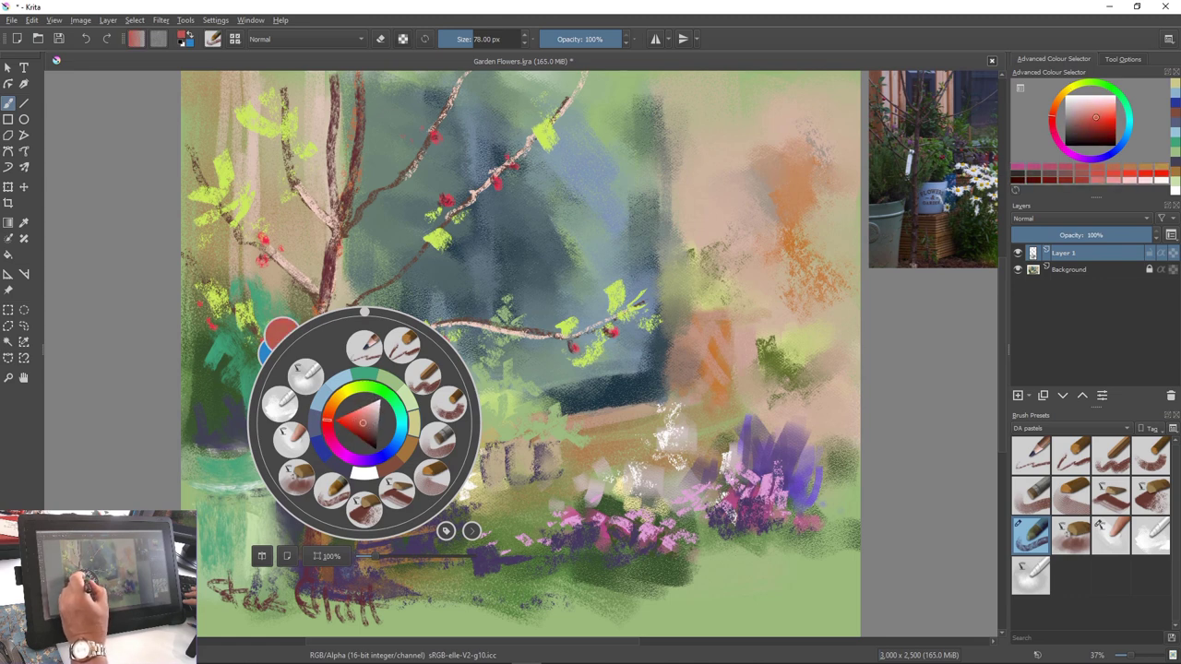
left_click(363, 419)
left_click(363, 427)
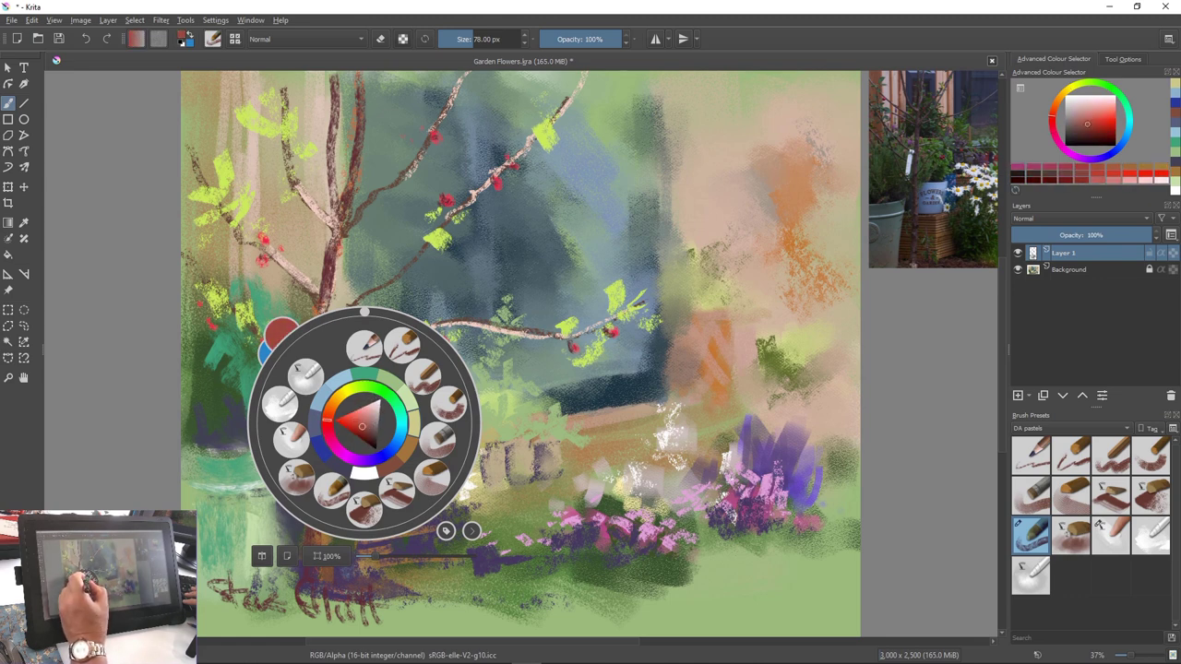
right_click(344, 414)
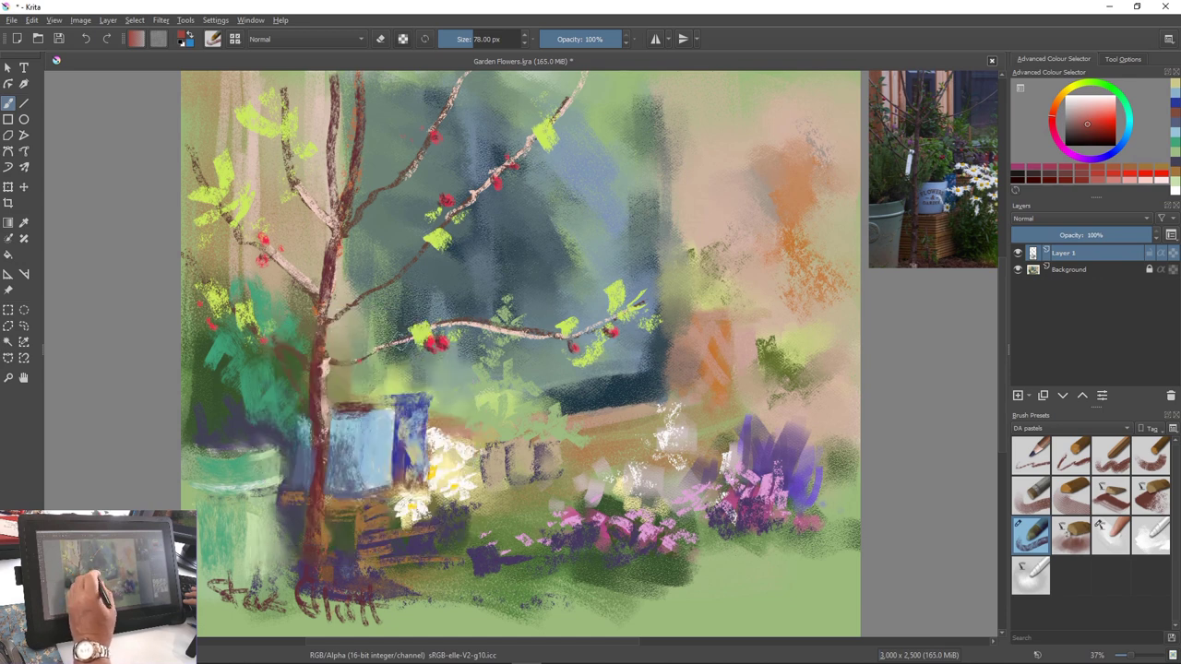
mouse_move(434, 423)
left_mouse_down()
mouse_move(440, 466)
mouse_move(450, 465)
left_mouse_up()
left_click_drag(434, 423, 431, 485)
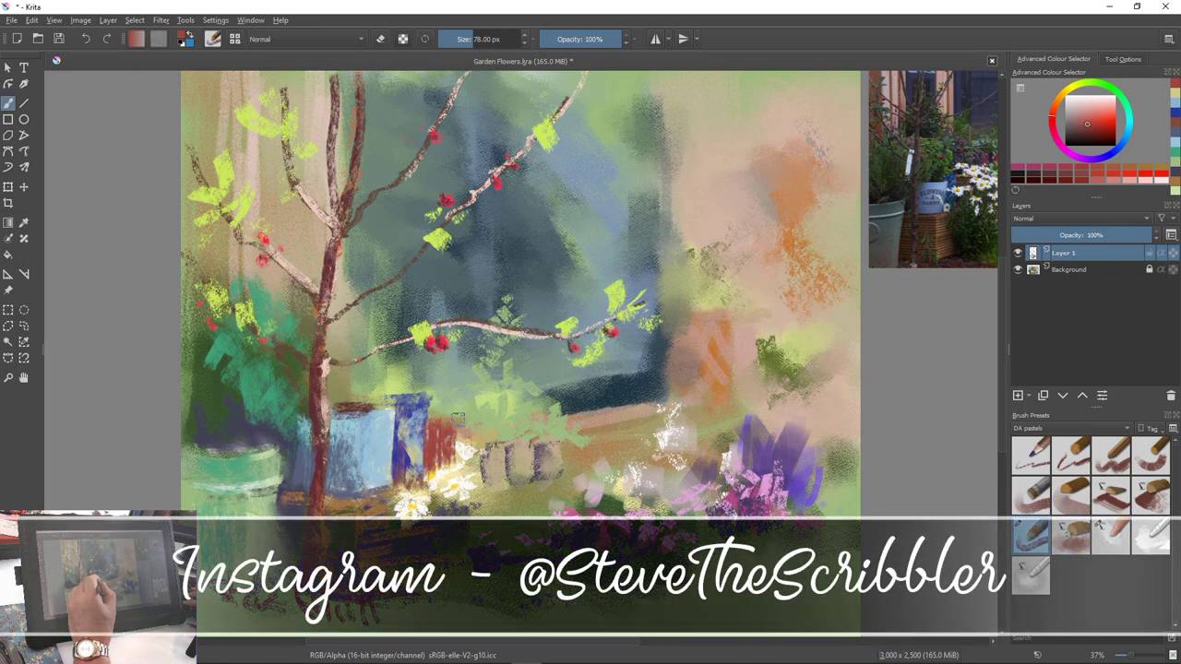
mouse_move(454, 417)
left_mouse_down()
mouse_move(456, 452)
mouse_move(435, 419)
mouse_move(460, 466)
left_mouse_up()
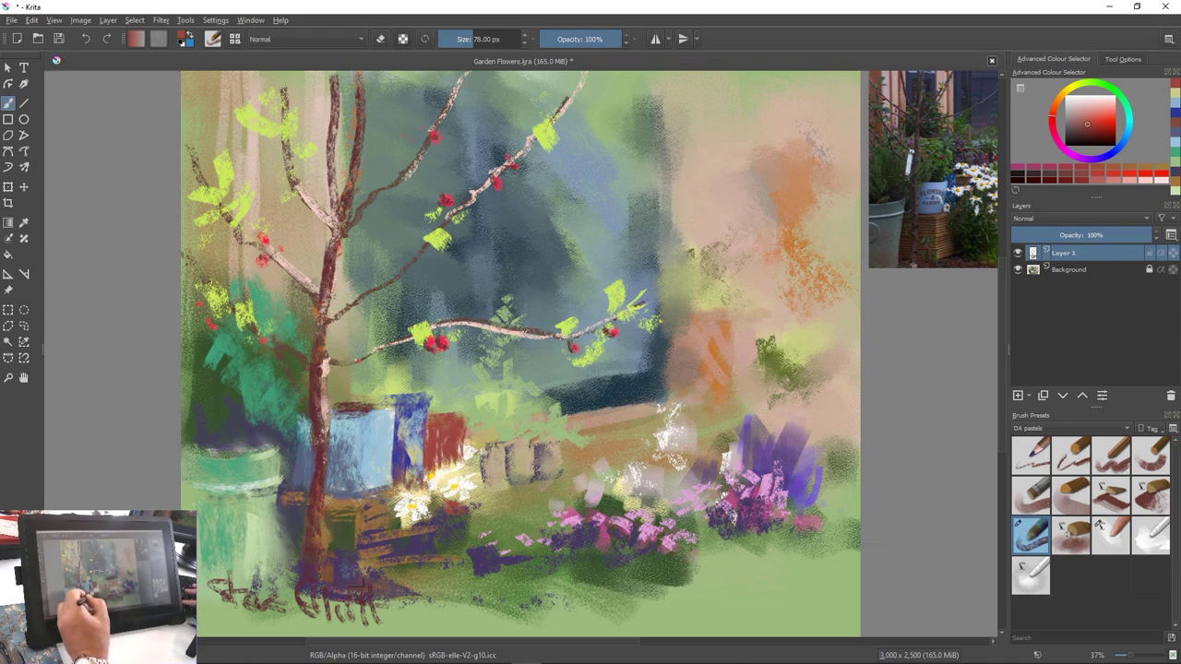
Sample the dark green near the crate and paint foliage strokes below the daisies and beside the red pot
left_click(339, 540, "ctrl")
left_click_drag(398, 513, 403, 533)
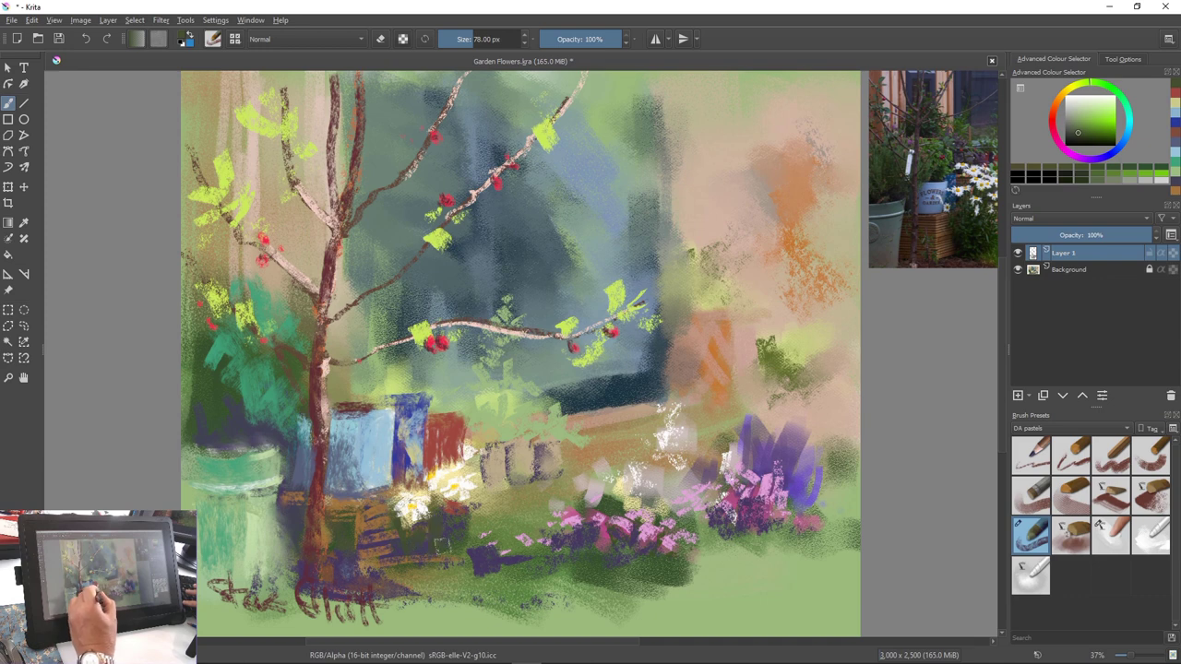
mouse_move(472, 434)
left_mouse_down()
mouse_move(470, 475)
mouse_move(488, 433)
mouse_move(476, 452)
mouse_move(496, 467)
mouse_move(499, 491)
mouse_move(473, 467)
mouse_move(499, 499)
mouse_move(470, 473)
mouse_move(513, 502)
left_mouse_up()
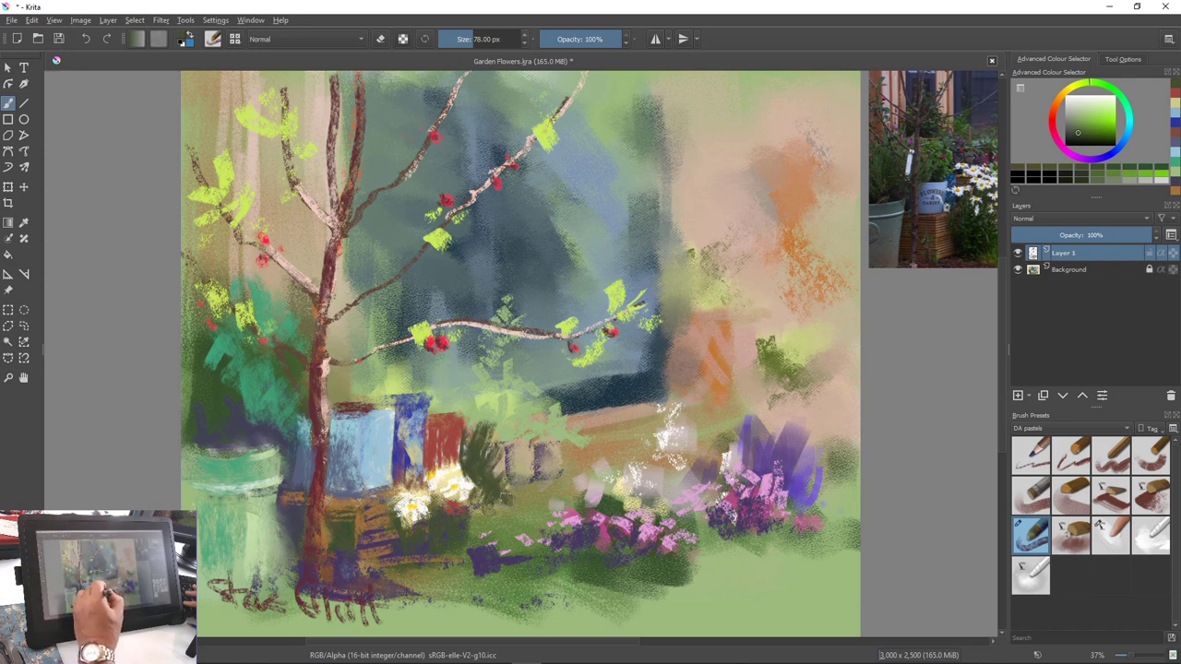
Enlarge the brush to 154 px and extend the dark green foliage down beside the crate onto the grass
key("bracketright")
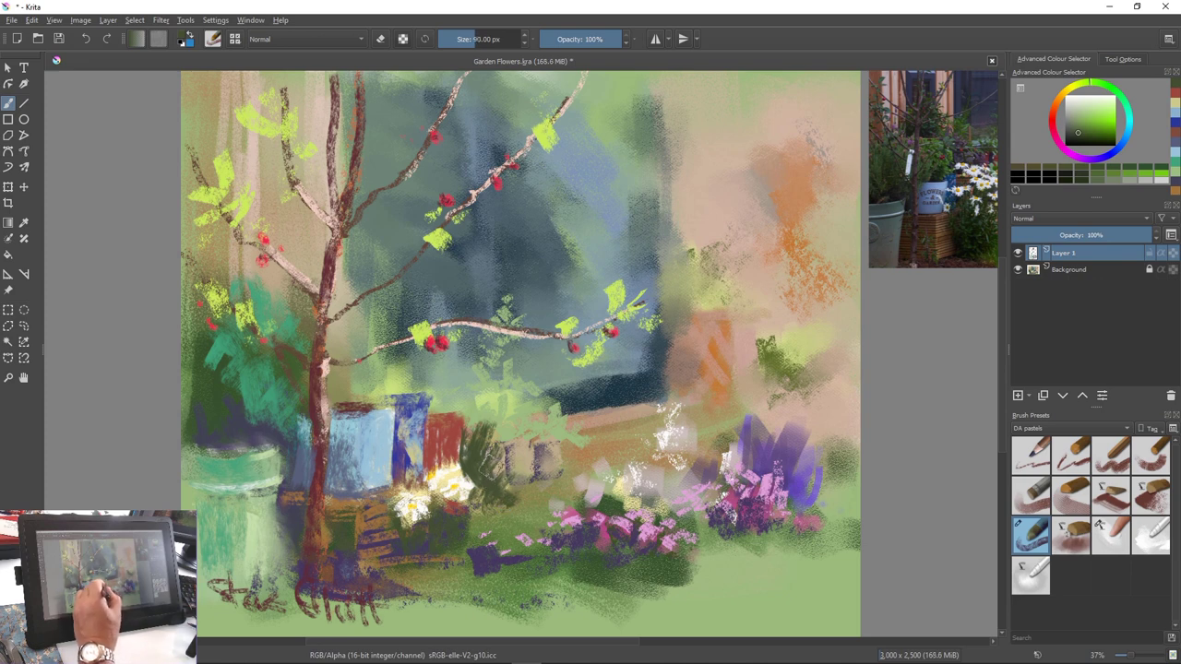
key("bracketright")
key("bracketright")
key("bracketright")
key("bracketright")
key("bracketright")
key("bracketright")
key("bracketright")
key("bracketright")
key("bracketright")
mouse_move(488, 460)
left_mouse_down()
mouse_move(519, 478)
mouse_move(485, 523)
mouse_move(501, 563)
left_mouse_up()
left_click_drag(498, 509, 509, 557)
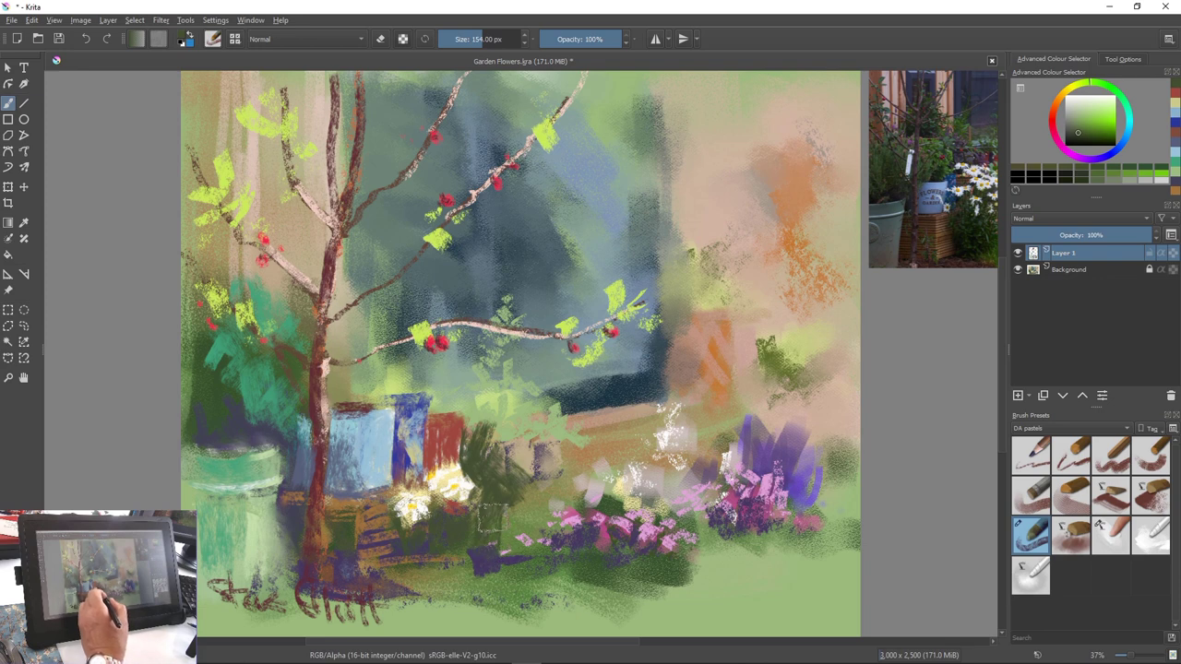
mouse_move(536, 517)
left_mouse_down()
mouse_move(473, 524)
mouse_move(471, 574)
mouse_move(492, 559)
mouse_move(526, 590)
left_mouse_up()
mouse_move(480, 559)
left_mouse_down()
mouse_move(509, 584)
mouse_move(563, 591)
left_mouse_up()
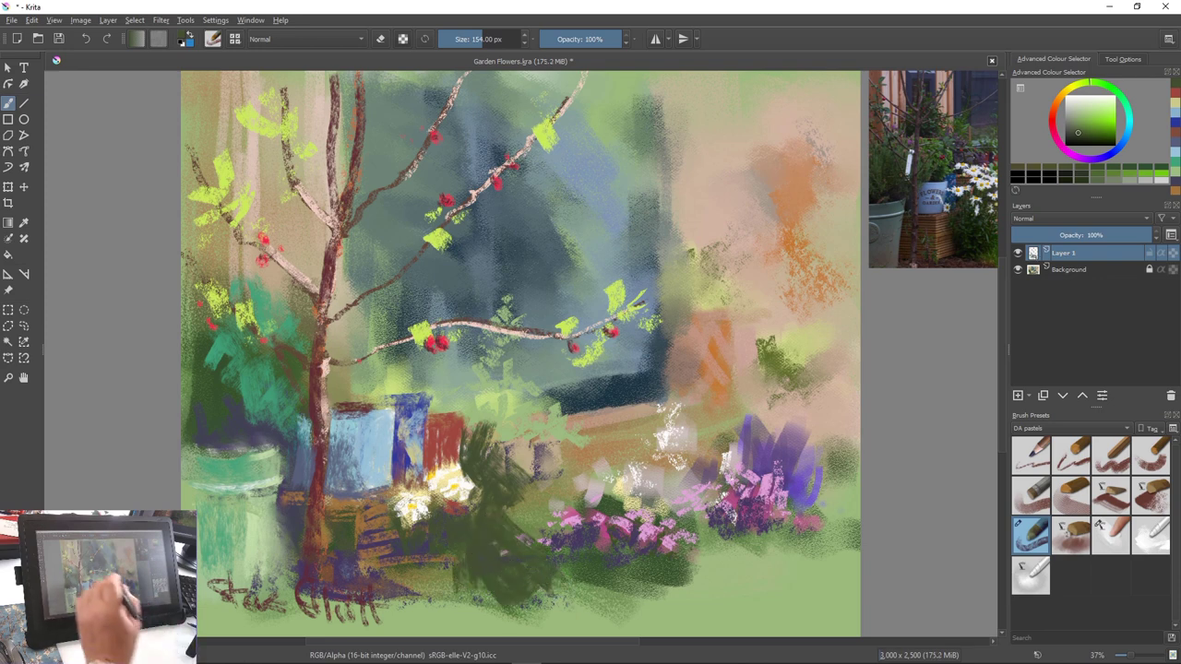
Widen the dark blue pot with sampled blue-violet and shade the light blue pot with muted mid-blue strokes
mouse_move(364, 410)
left_mouse_down()
mouse_move(351, 466)
mouse_move(383, 452)
mouse_move(368, 449)
mouse_move(398, 408)
mouse_move(403, 498)
mouse_move(397, 462)
mouse_move(395, 476)
left_mouse_up()
left_click(401, 457, "ctrl")
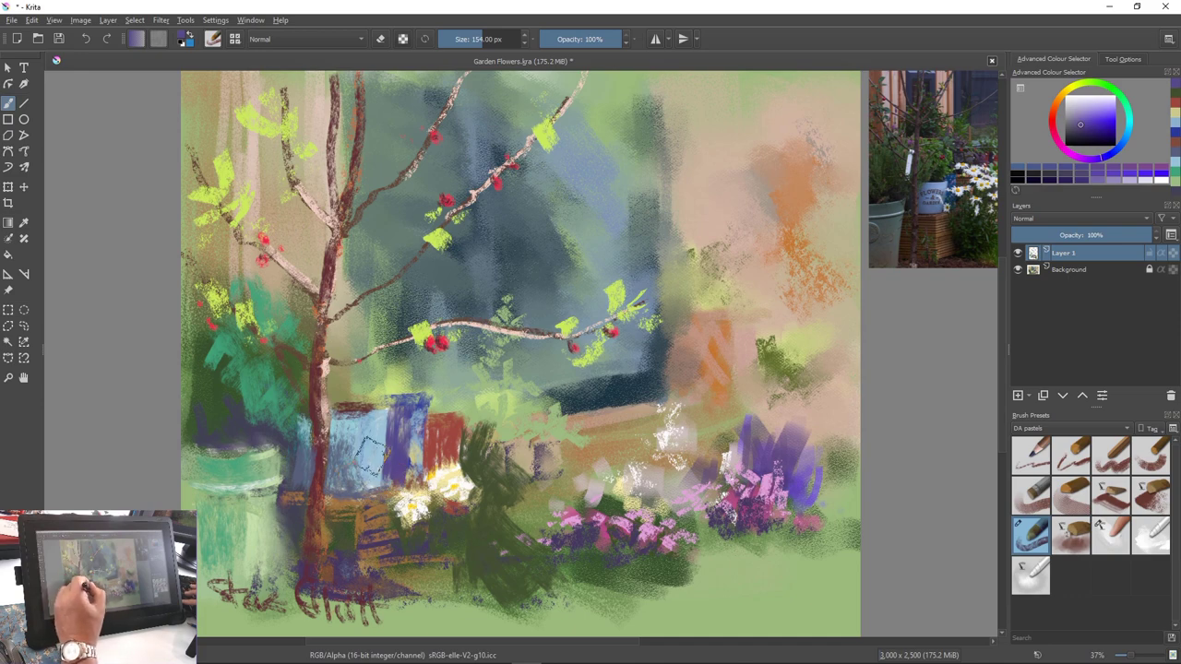
key("ctrl")
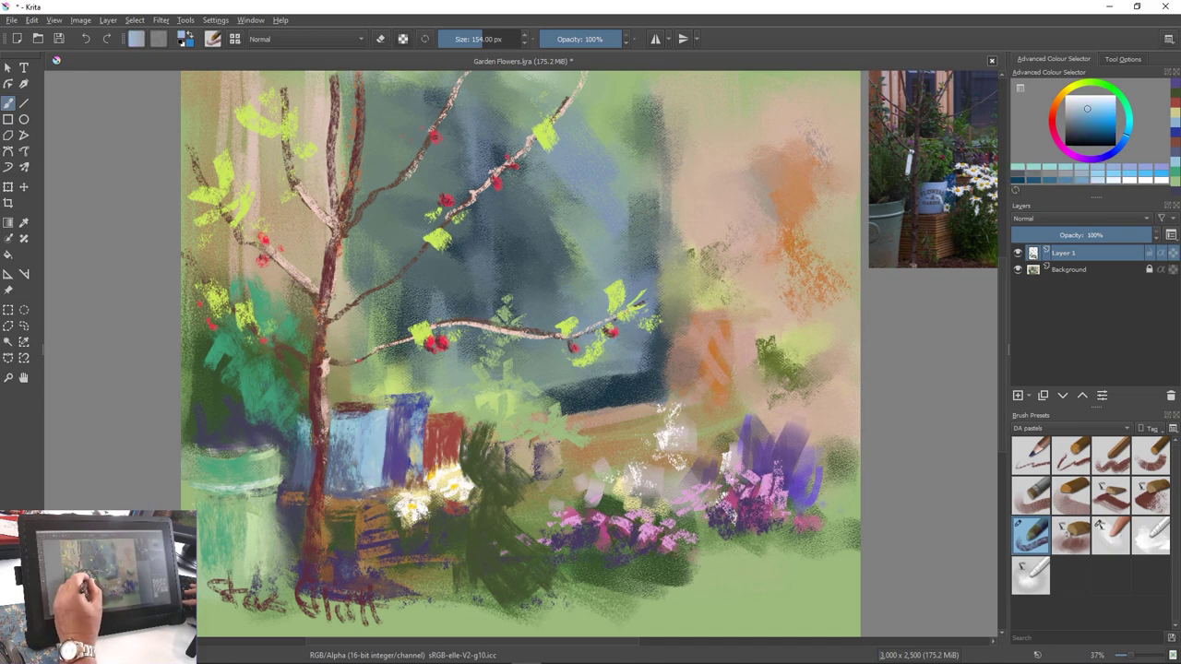
right_click(358, 435)
left_click(350, 437)
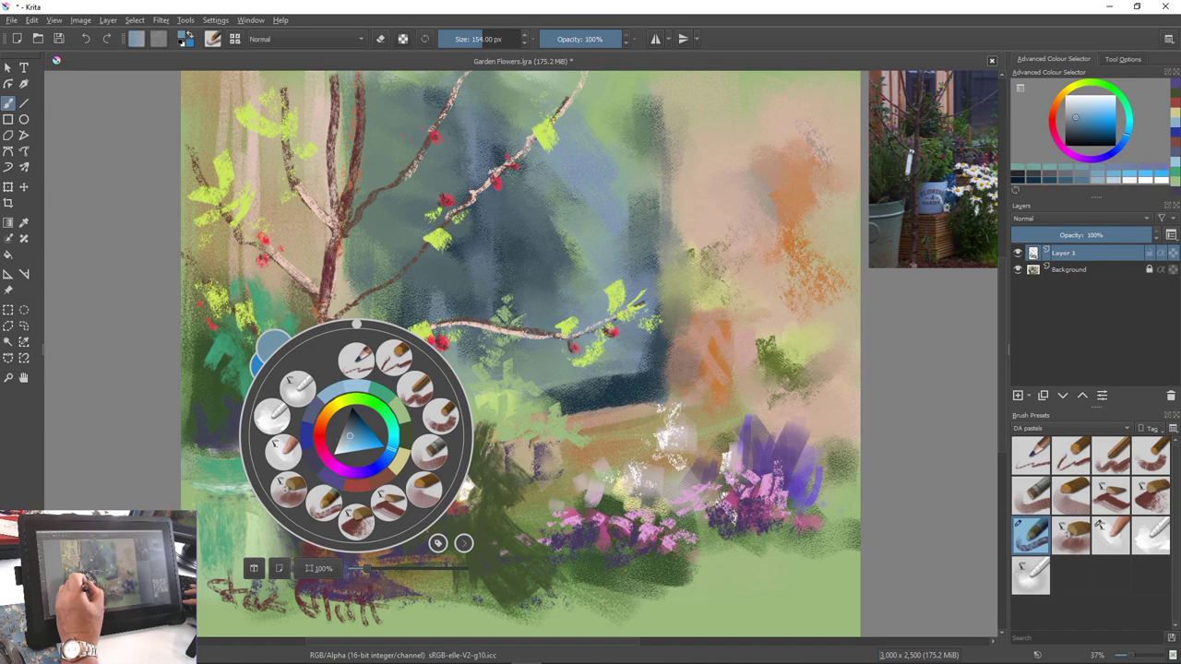
right_click(360, 462)
mouse_move(381, 415)
left_mouse_down()
mouse_move(379, 483)
mouse_move(369, 474)
mouse_move(345, 489)
left_mouse_up()
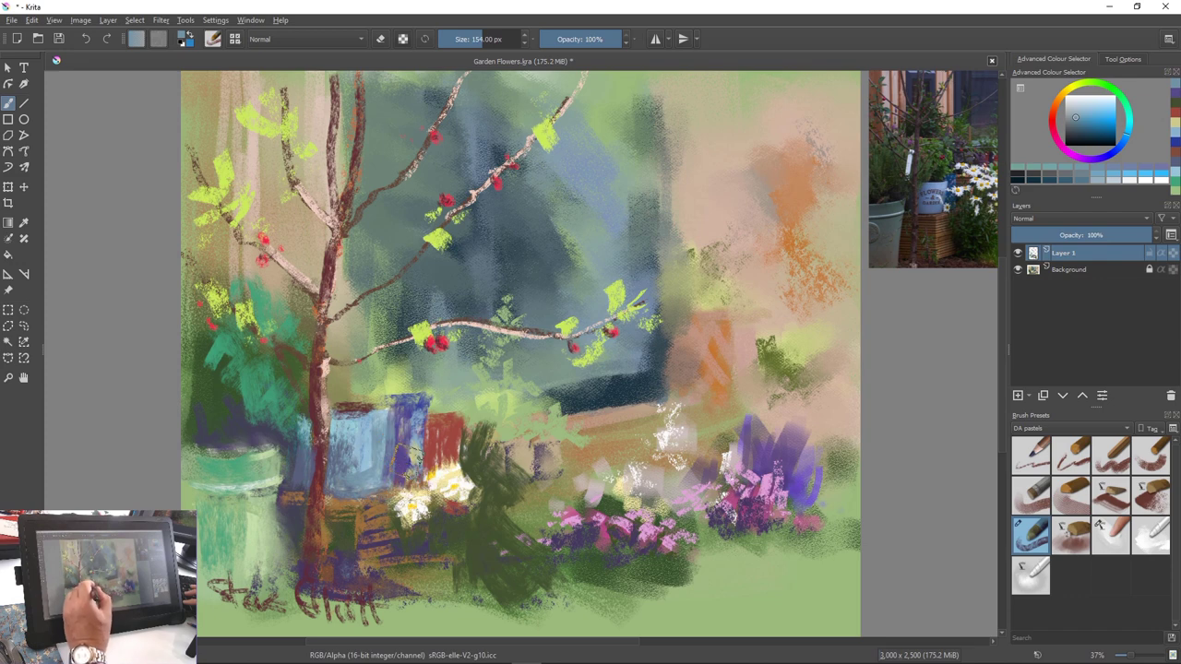
left_click_drag(404, 458, 408, 471)
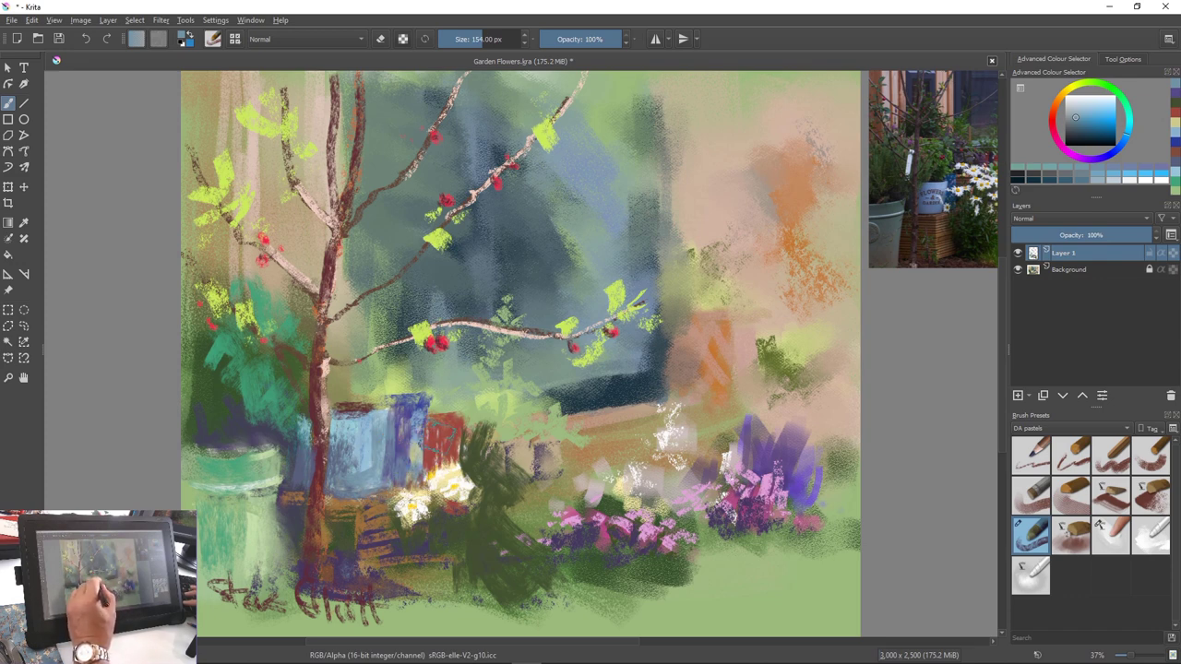
Sample the red pot's colour, darken it to a deep maroon and paint shading on the pot's body
left_click(438, 439, "ctrl")
right_click(431, 438)
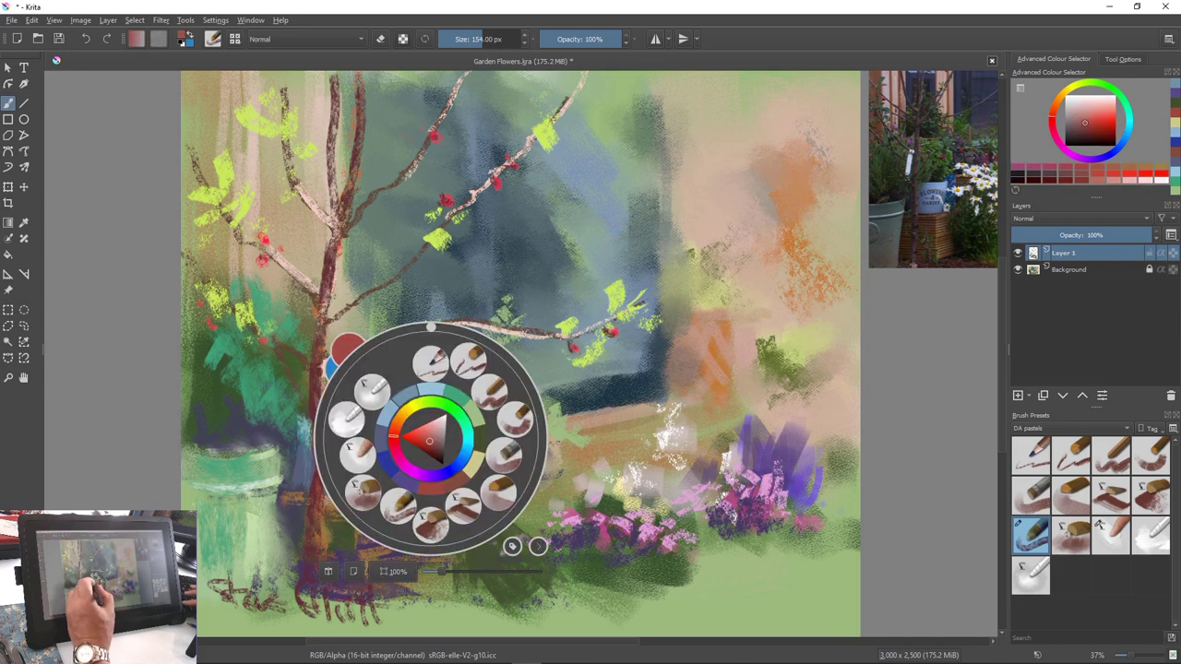
left_click(437, 449)
right_click(436, 449)
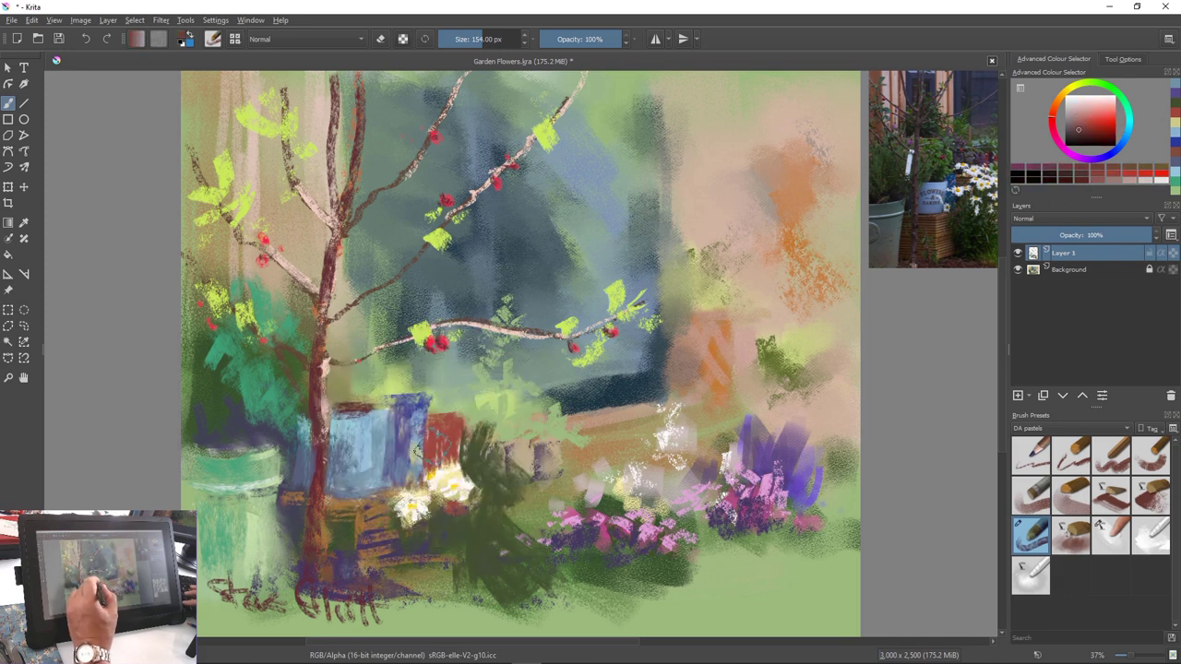
left_click_drag(424, 439, 439, 460)
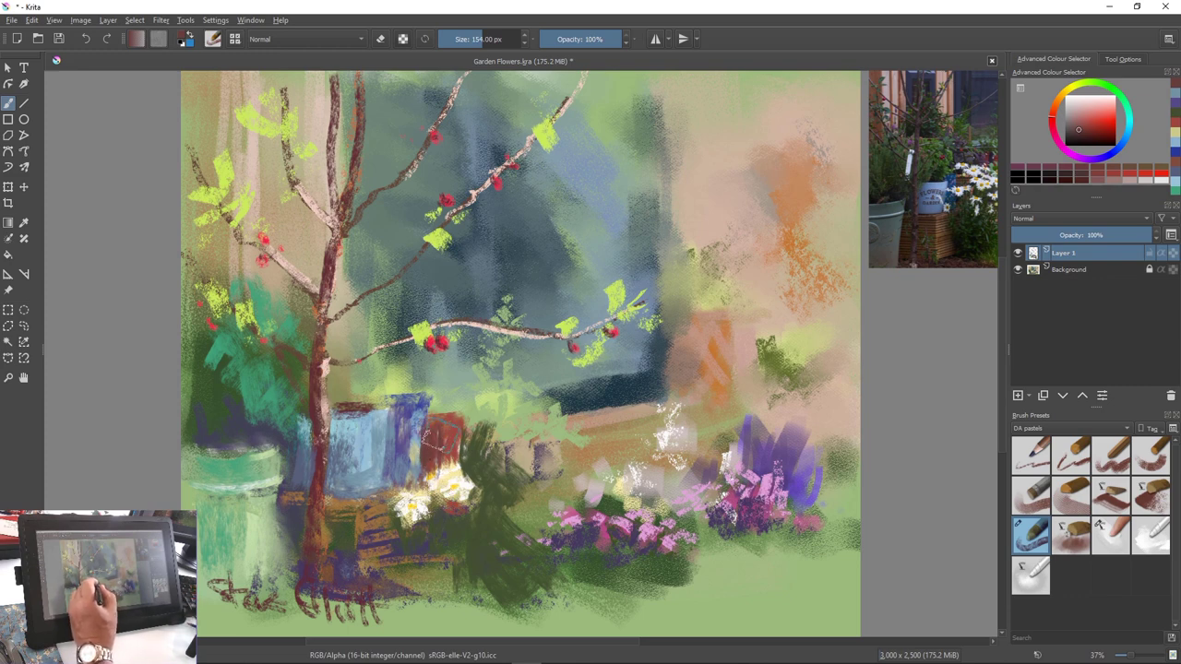
Shrink the brush to 51 px and define the red pot's upper edge with dark maroon strokes
key("bracketleft")
key("bracketleft")
key("bracketleft")
key("bracketleft")
key("bracketleft")
key("bracketleft")
key("bracketleft")
key("bracketleft")
key("bracketleft")
left_click_drag(469, 426, 440, 427)
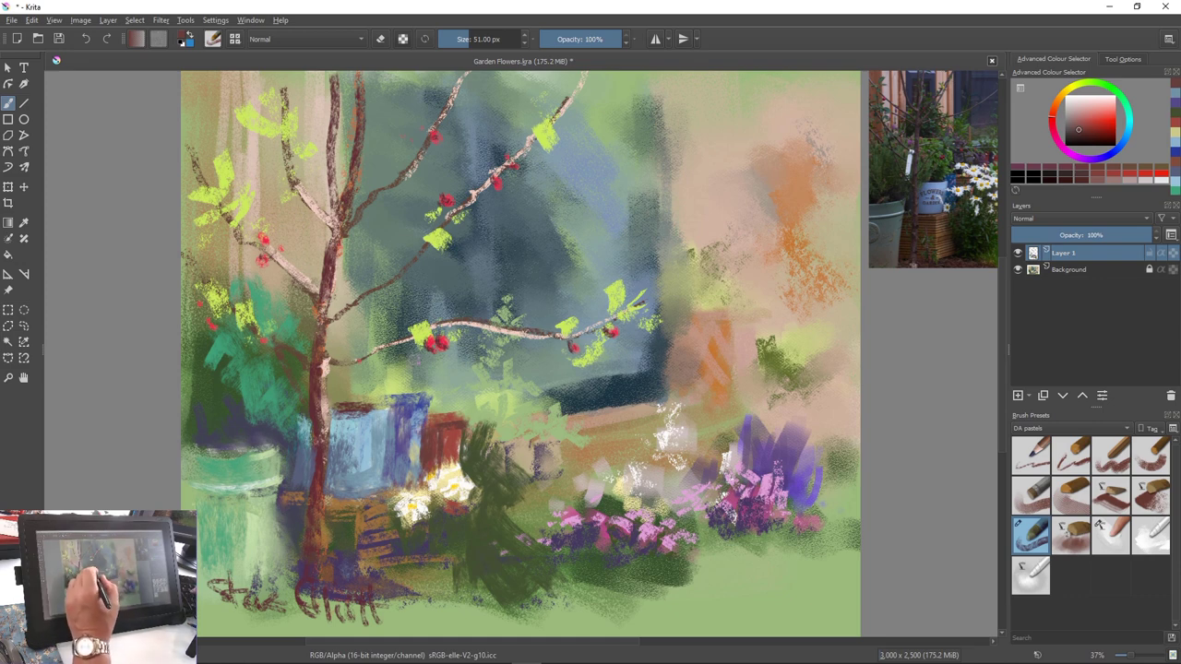
Pick a lighter blue-violet and paint a periwinkle planter with vertical strokes across the dark green foliage beside the red pot
right_click(412, 360)
left_click(362, 359)
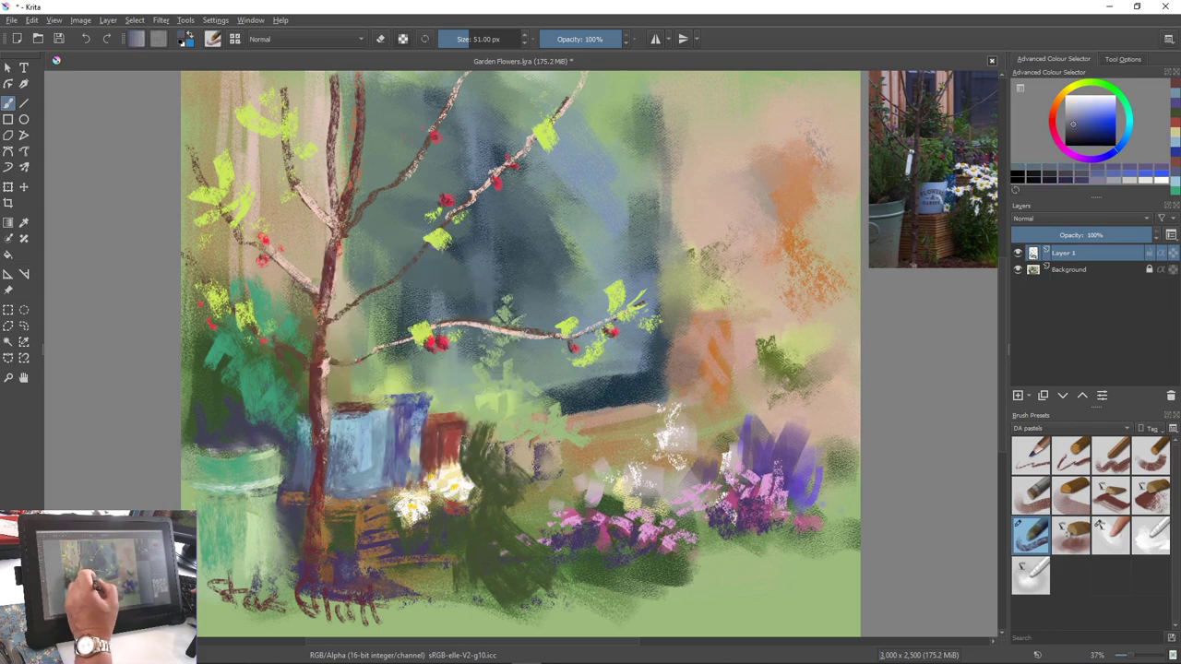
right_click(484, 469)
left_click(480, 452)
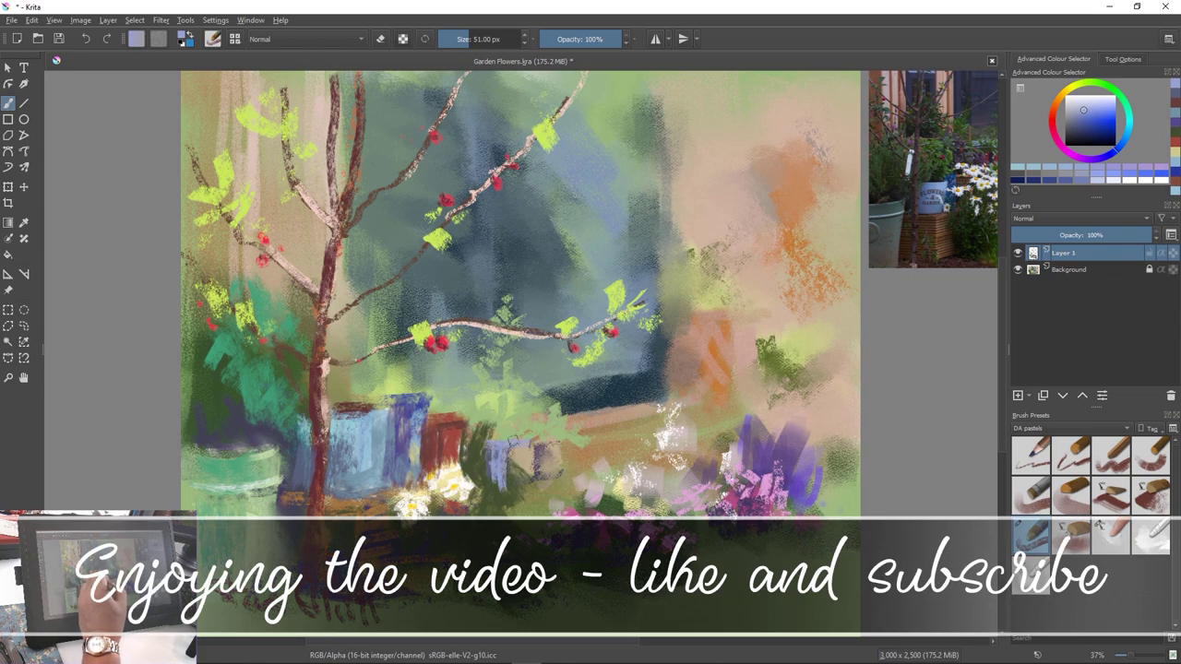
left_click_drag(531, 439, 528, 478)
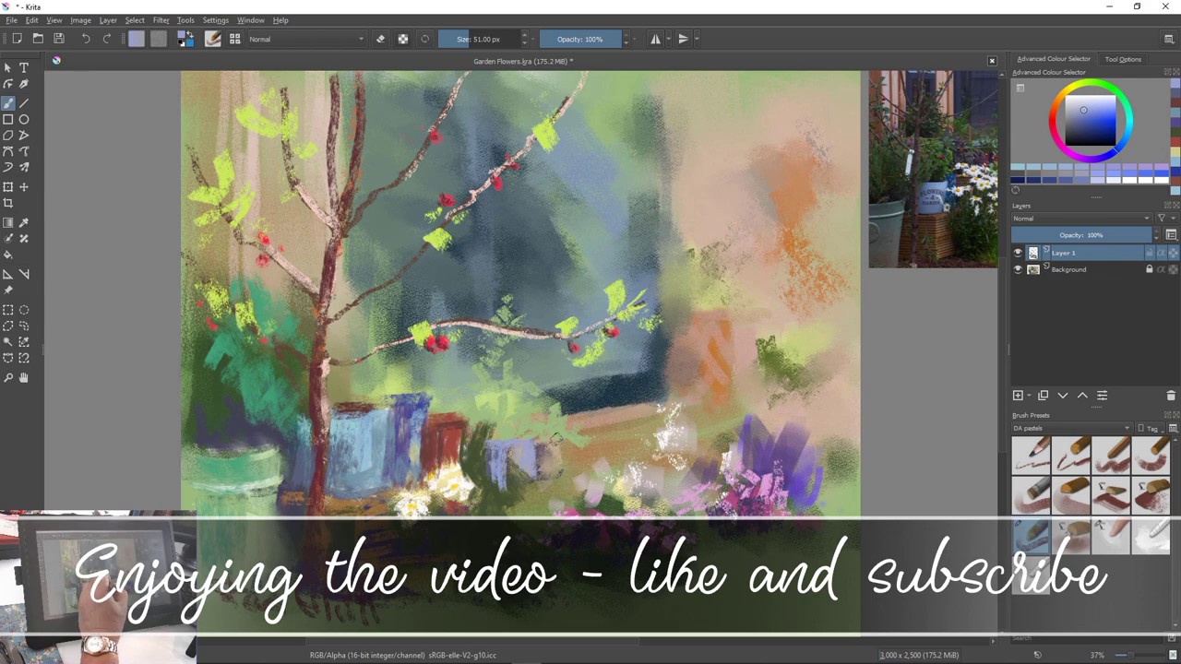
left_click_drag(556, 437, 544, 463)
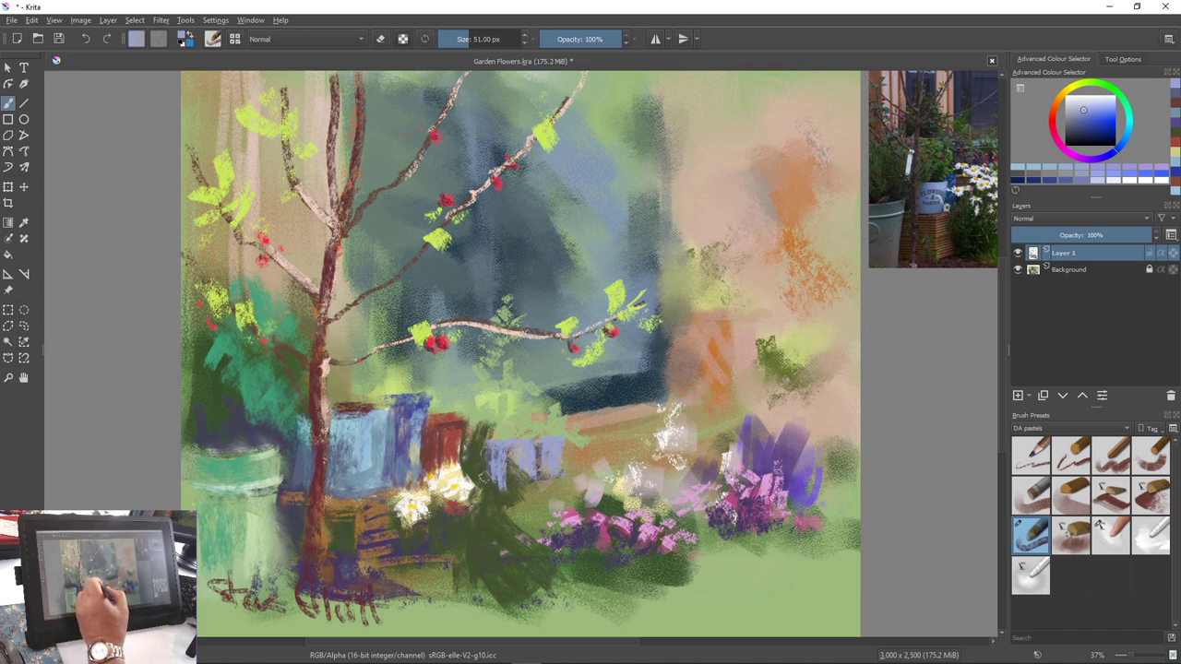
Sample the dark green foliage and paint a dark leafy mass above the blue-violet planter
left_click(494, 503, "ctrl")
left_click_drag(505, 433, 503, 439)
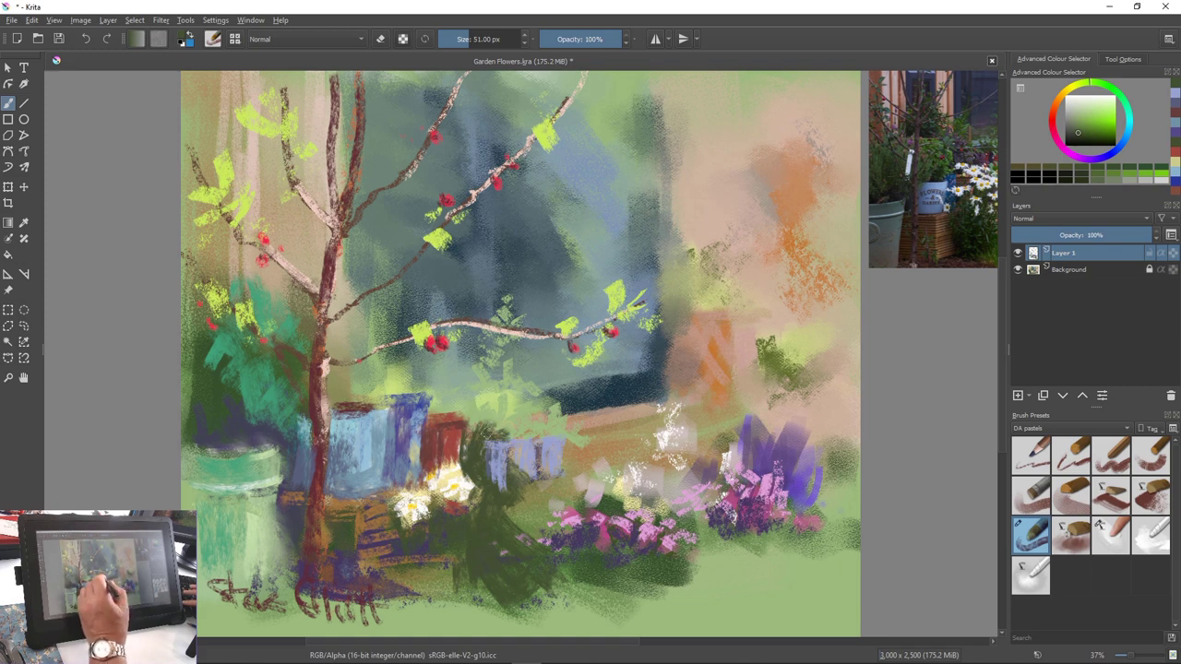
mouse_move(495, 416)
left_mouse_down()
mouse_move(475, 431)
mouse_move(506, 435)
mouse_move(514, 402)
mouse_move(536, 426)
left_mouse_up()
mouse_move(503, 435)
left_mouse_down()
mouse_move(515, 425)
mouse_move(504, 428)
left_mouse_up()
left_click_drag(489, 429, 504, 408)
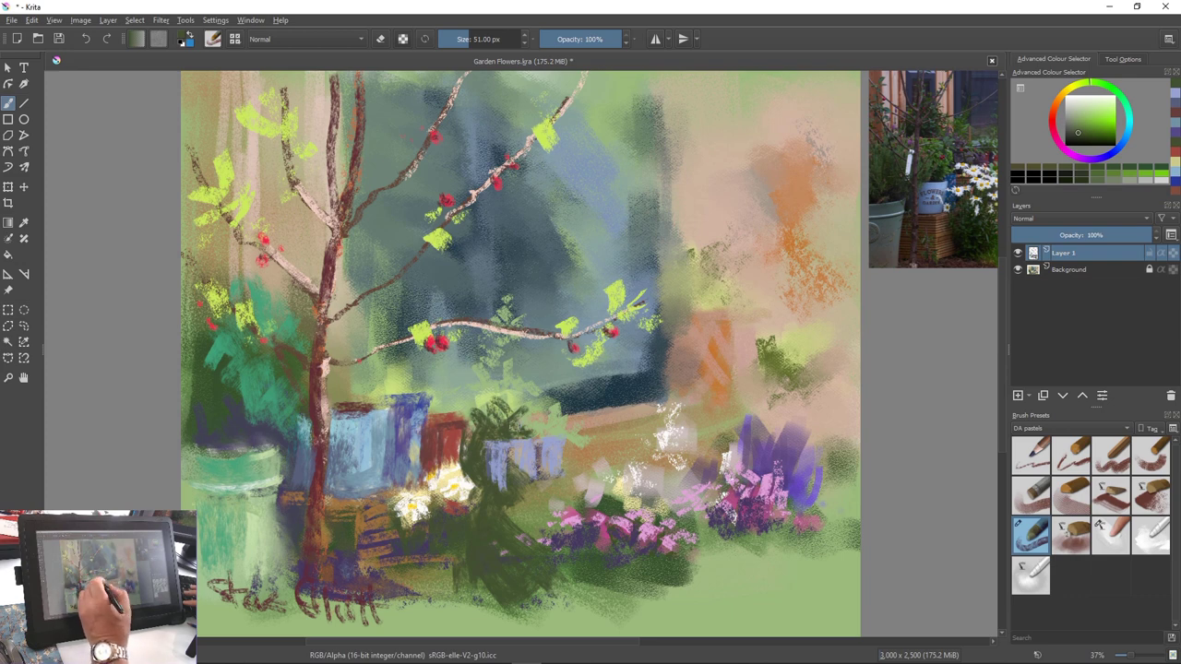
Pick a light yellow-green and paint bright leaves over the dark foliage above the blue-violet planter
right_click(494, 420)
left_click(503, 419)
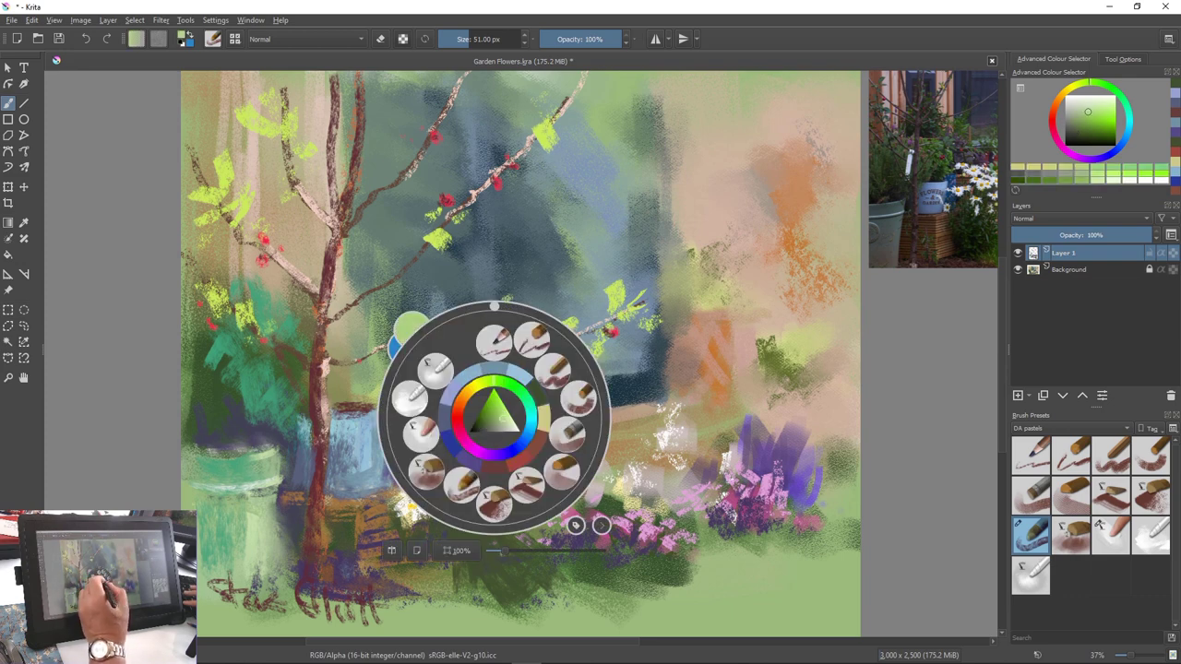
left_click(485, 381)
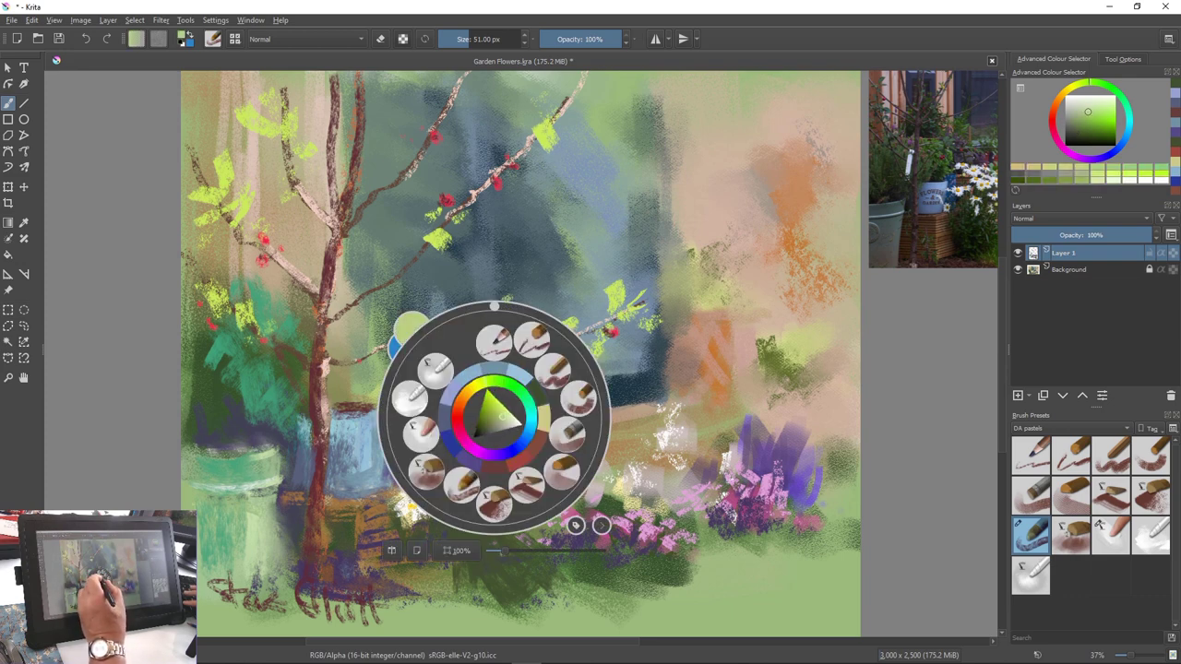
left_click(503, 413)
right_click(503, 413)
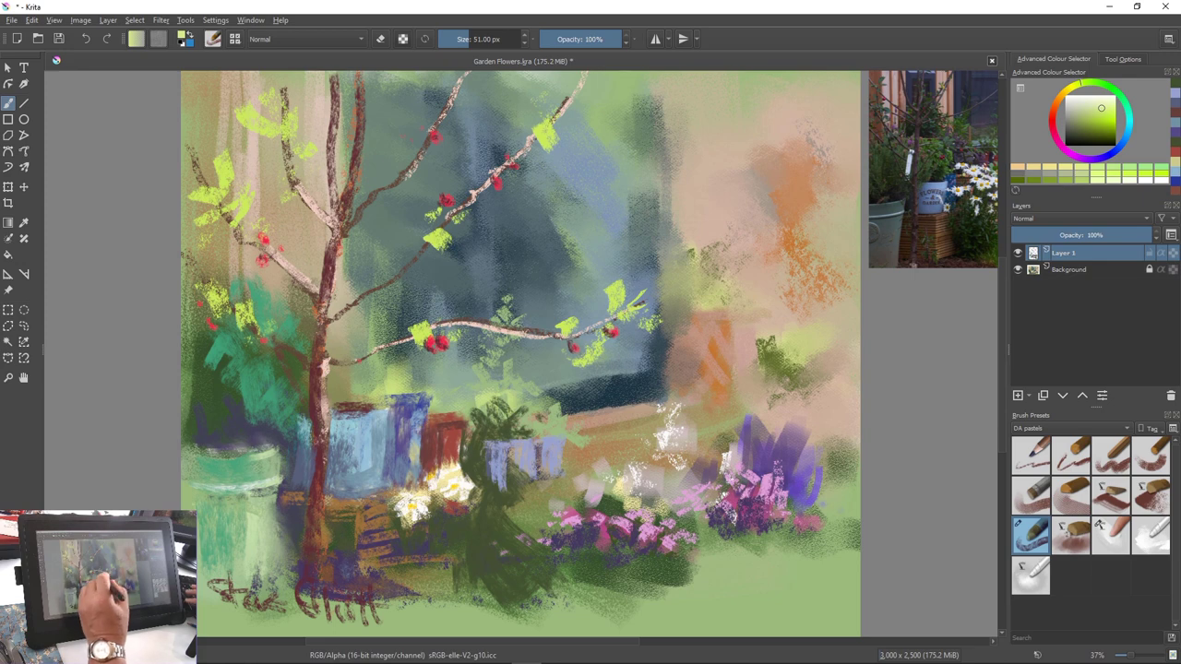
mouse_move(523, 416)
left_mouse_down()
mouse_move(559, 419)
mouse_move(576, 399)
mouse_move(567, 404)
mouse_move(581, 439)
left_mouse_up()
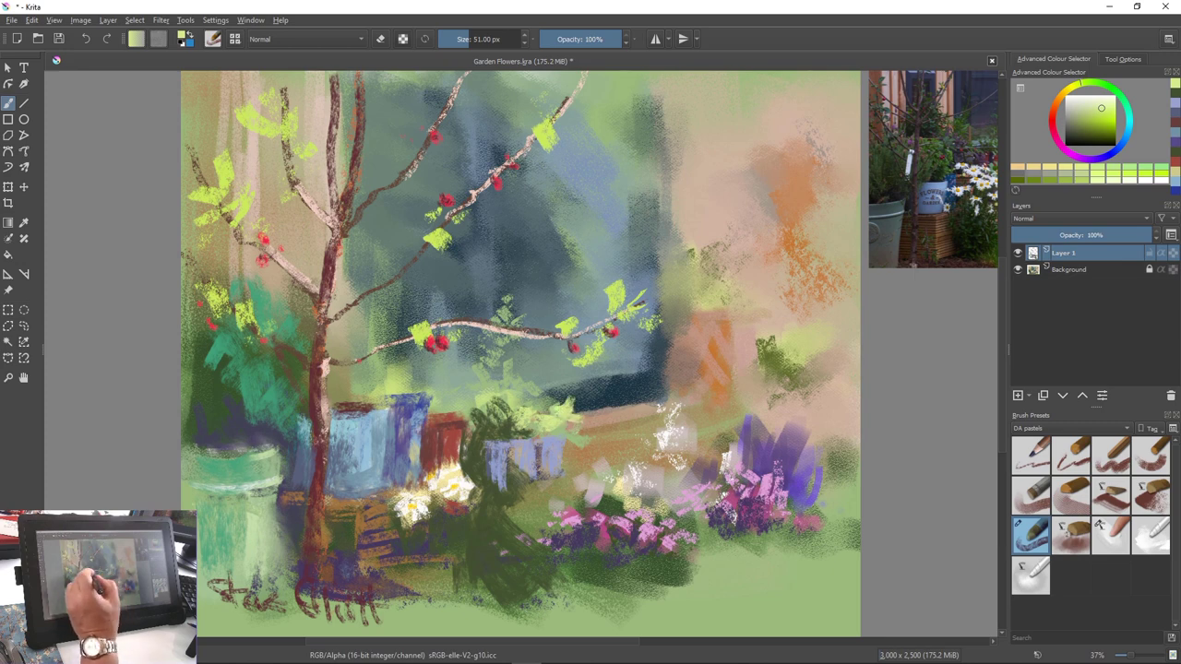
mouse_move(509, 400)
left_mouse_down()
mouse_move(505, 382)
mouse_move(528, 401)
mouse_move(537, 379)
left_mouse_up()
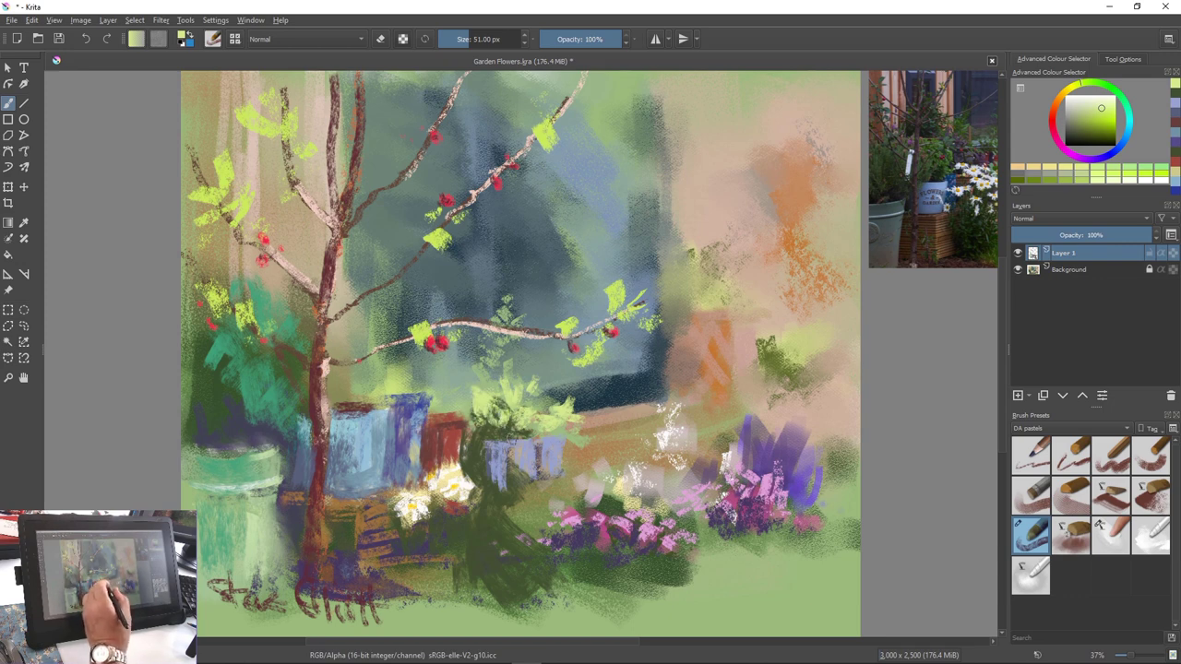
key("bracketleft")
key("bracketleft")
key("bracketleft")
key("bracketleft")
key("bracketleft")
key("bracketleft")
key("bracketleft")
key("bracketleft")
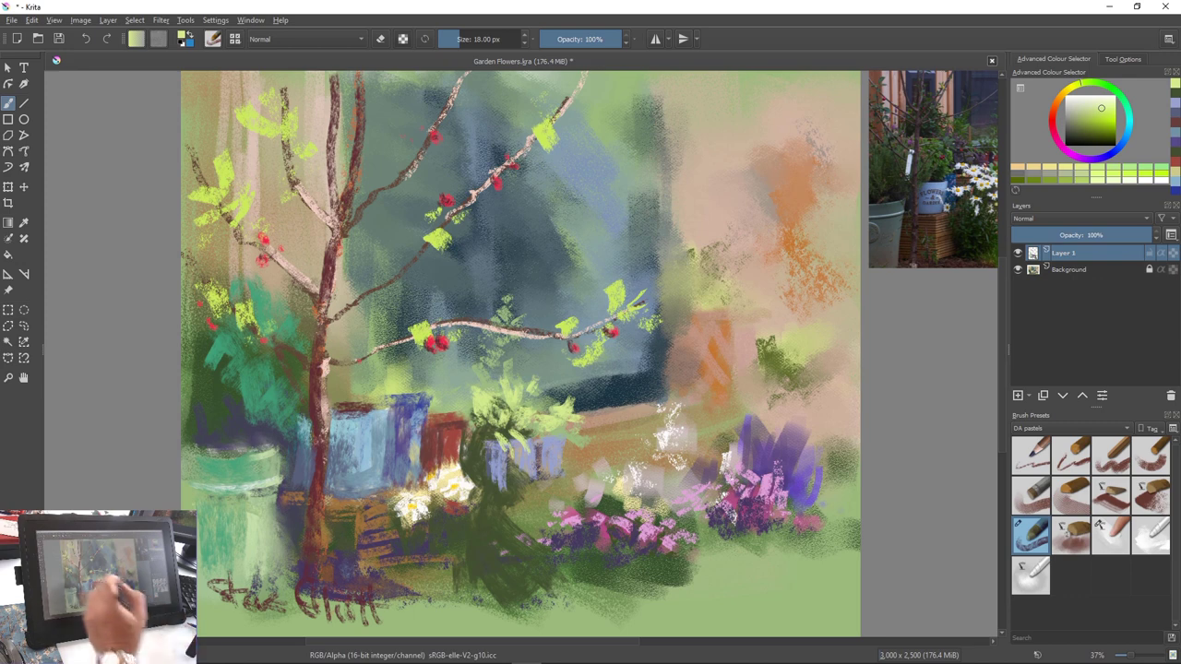
key("bracketright")
key("bracketright")
key("bracketright")
key("bracketright")
key("bracketright")
key("bracketright")
key("bracketright")
key("bracketright")
key("bracketright")
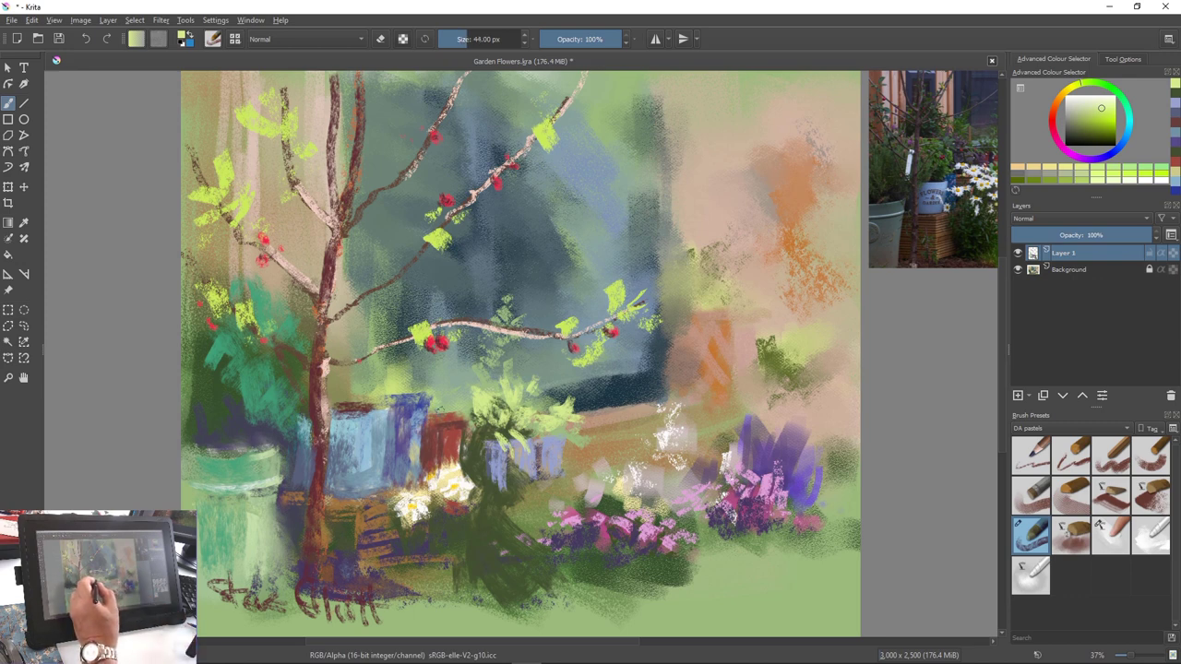
key("bracketright")
key("bracketright")
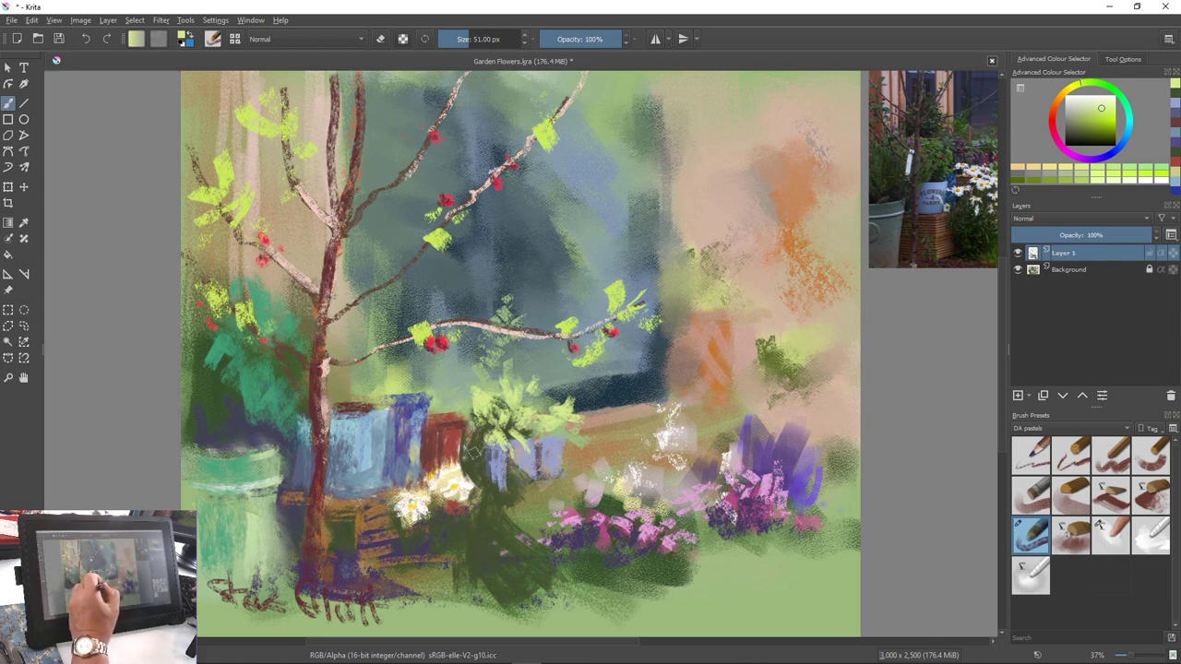
Add dark green strokes around the blue-violet planter, and extend the planter toward the red pot with sampled blue-violet
left_click(475, 457, "ctrl")
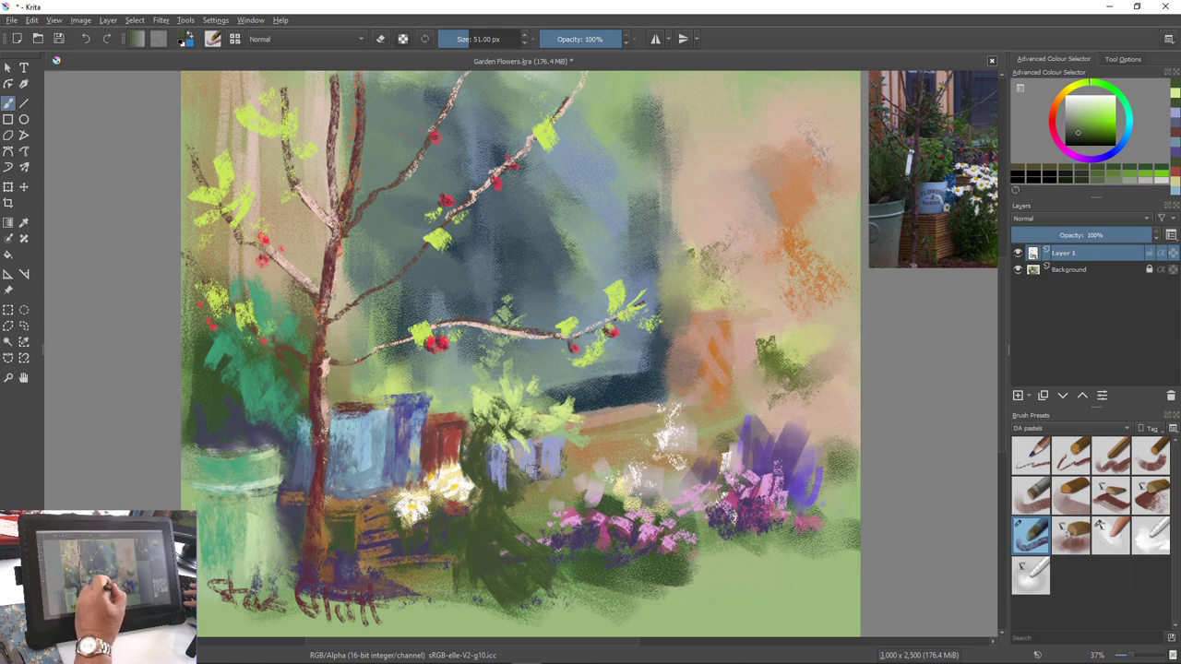
mouse_move(566, 450)
left_mouse_down()
mouse_move(574, 459)
mouse_move(596, 447)
mouse_move(605, 463)
mouse_move(574, 452)
left_mouse_up()
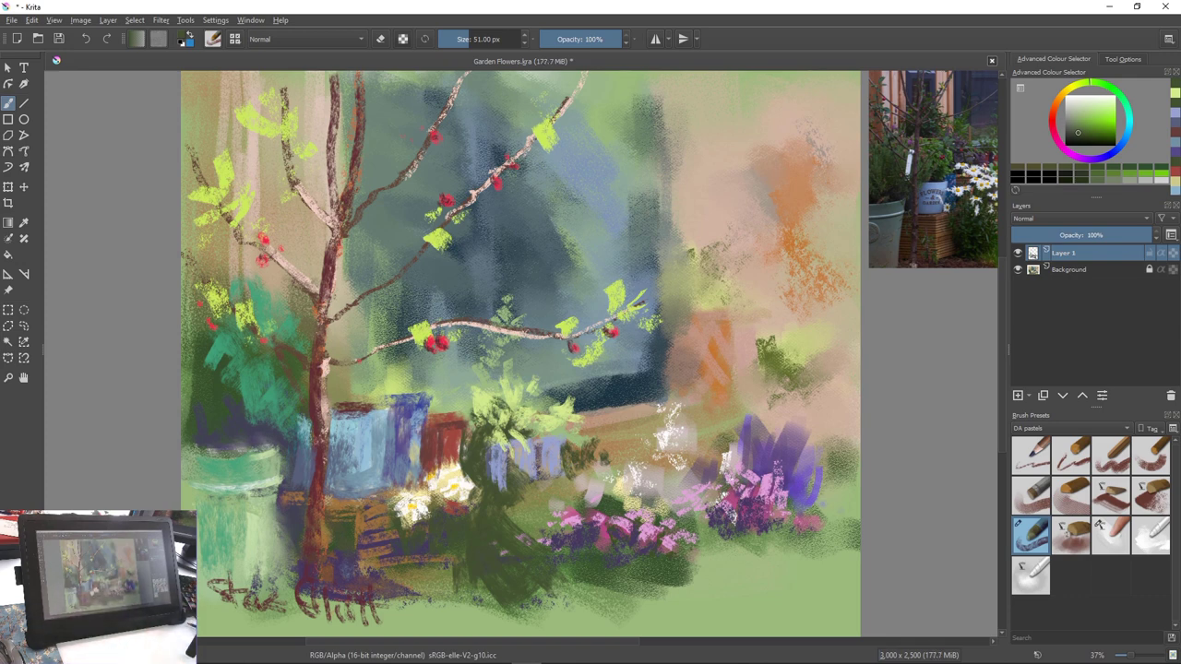
key("ctrl")
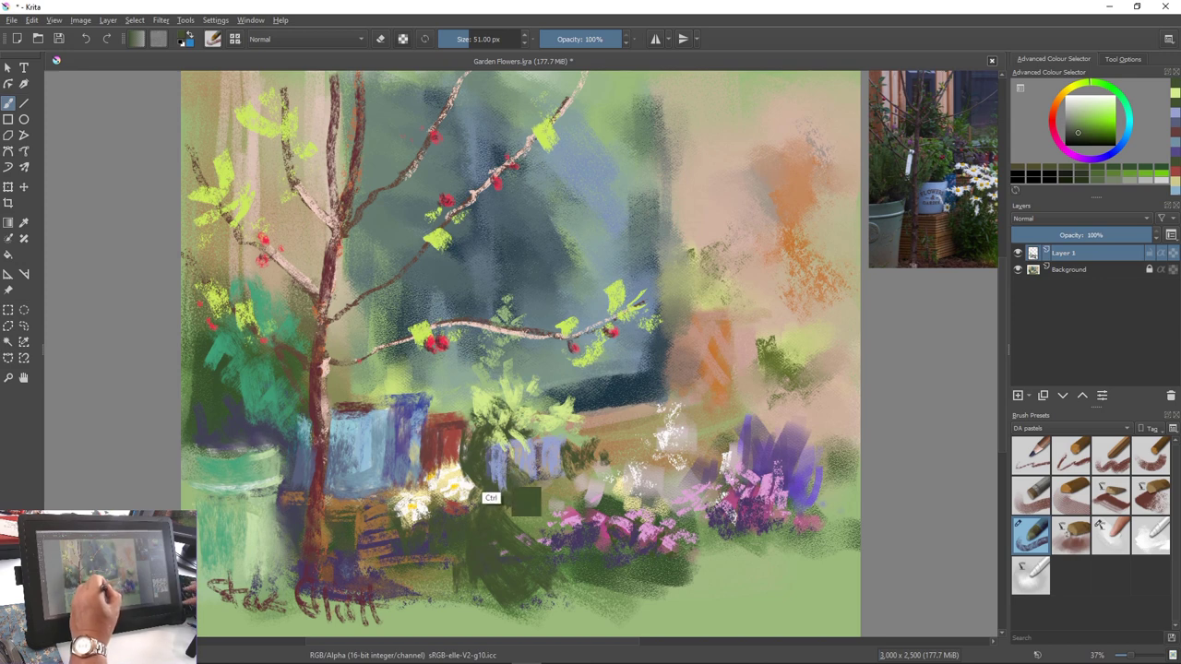
left_click(492, 468, "ctrl")
left_click_drag(479, 446, 472, 460)
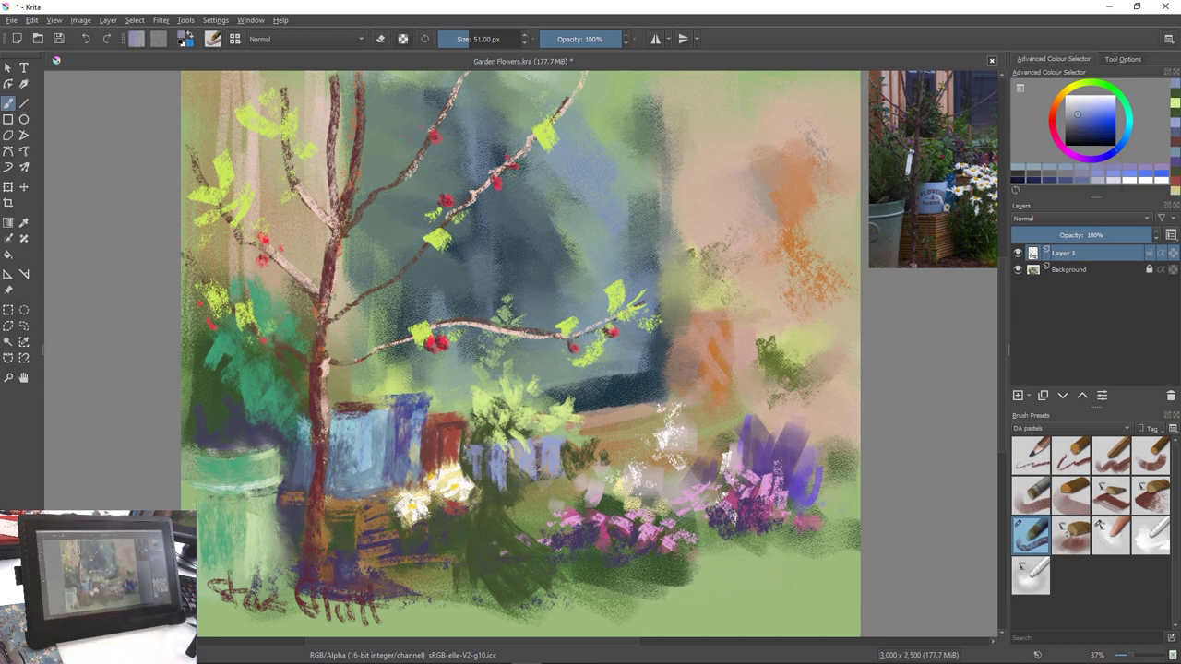
Pick a pale cream-green and paint highlights on the leaves above the blue-violet planter
right_click(478, 395)
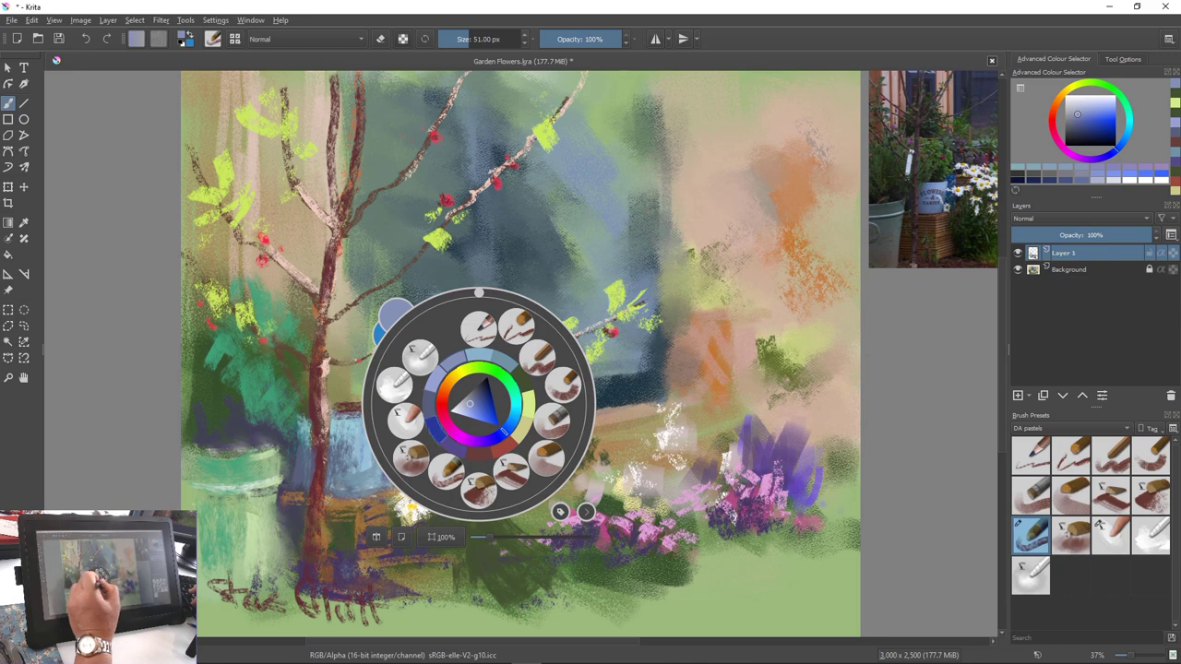
left_click(529, 405)
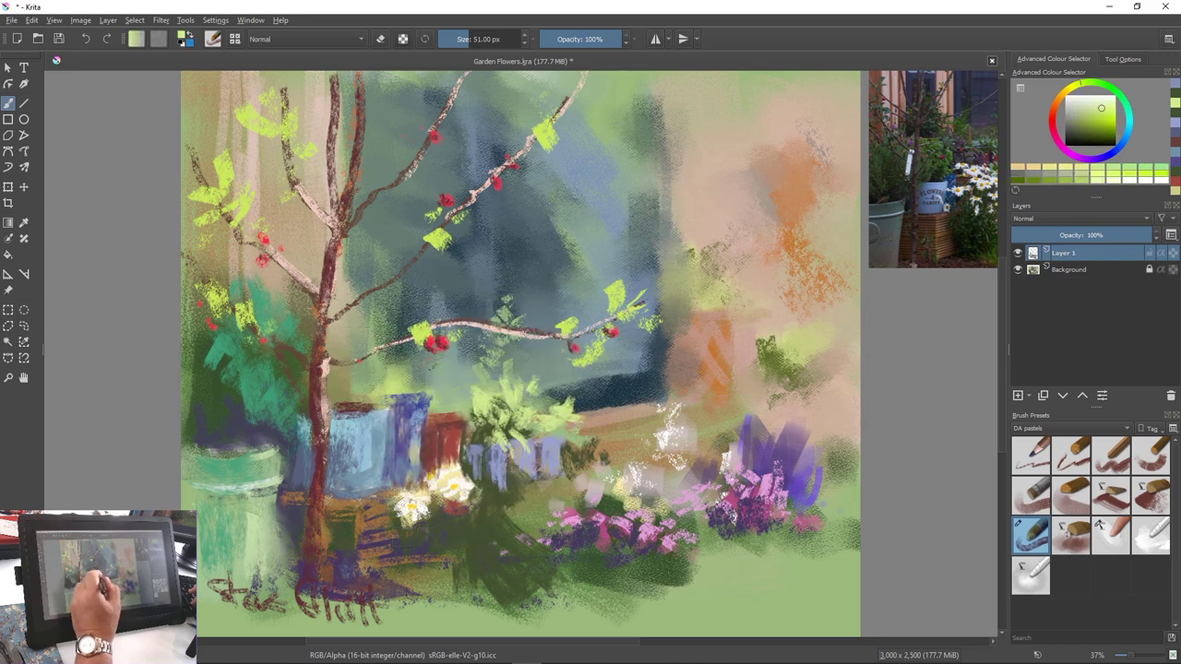
right_click(484, 406)
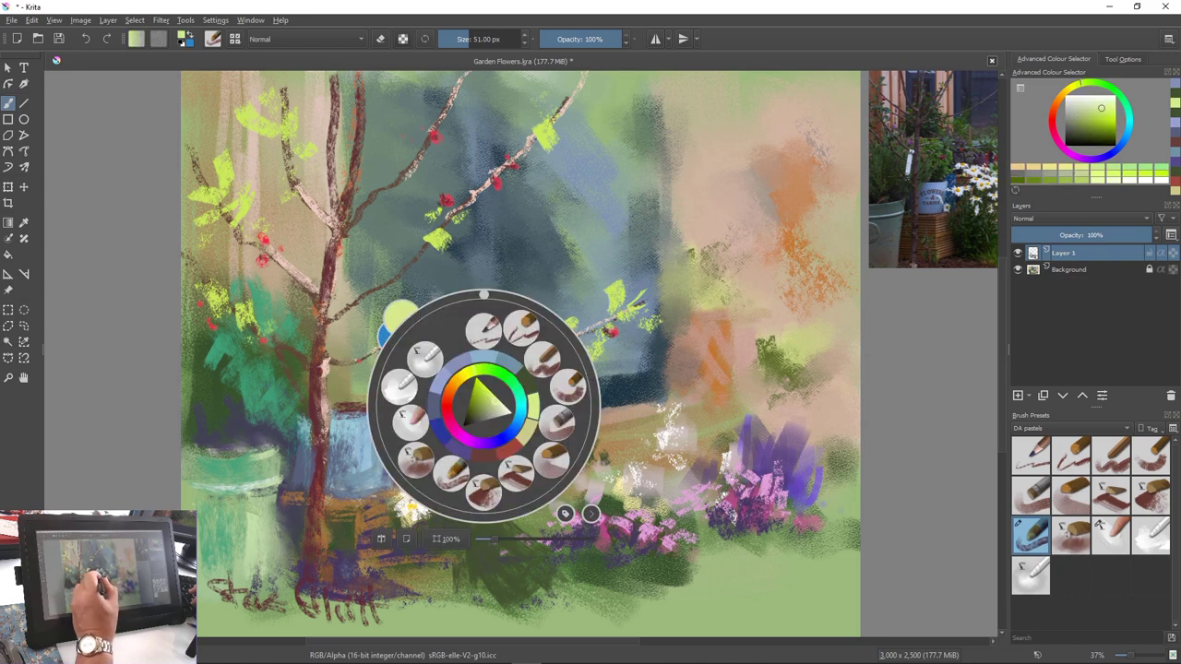
left_click(506, 409)
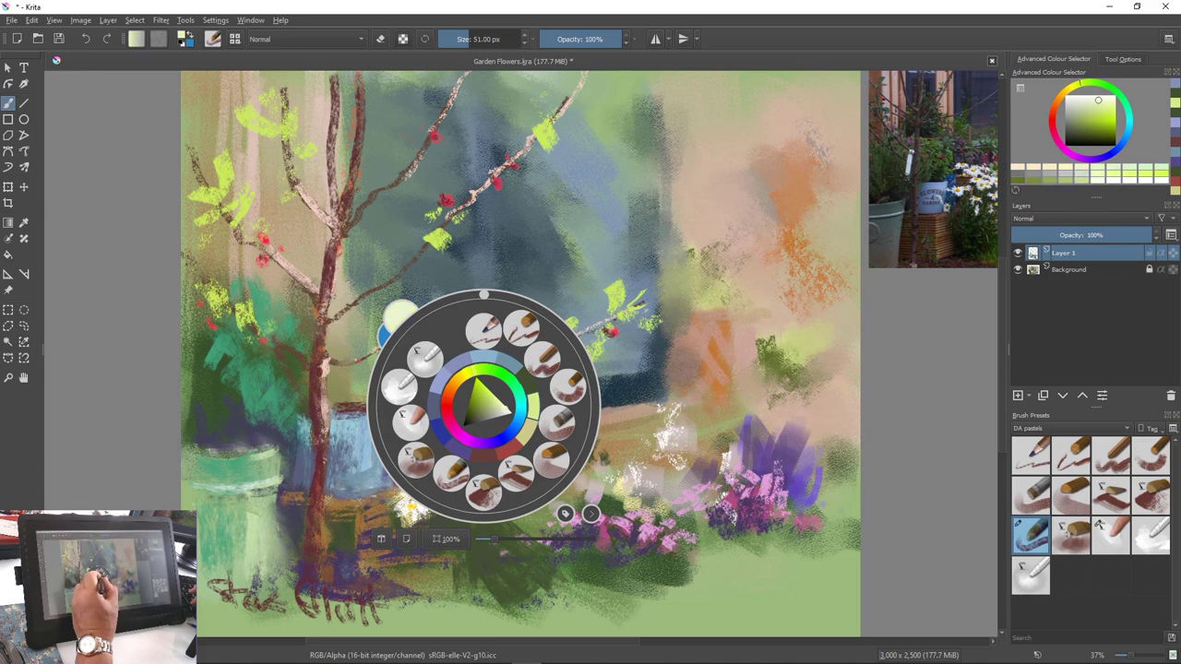
right_click(488, 386)
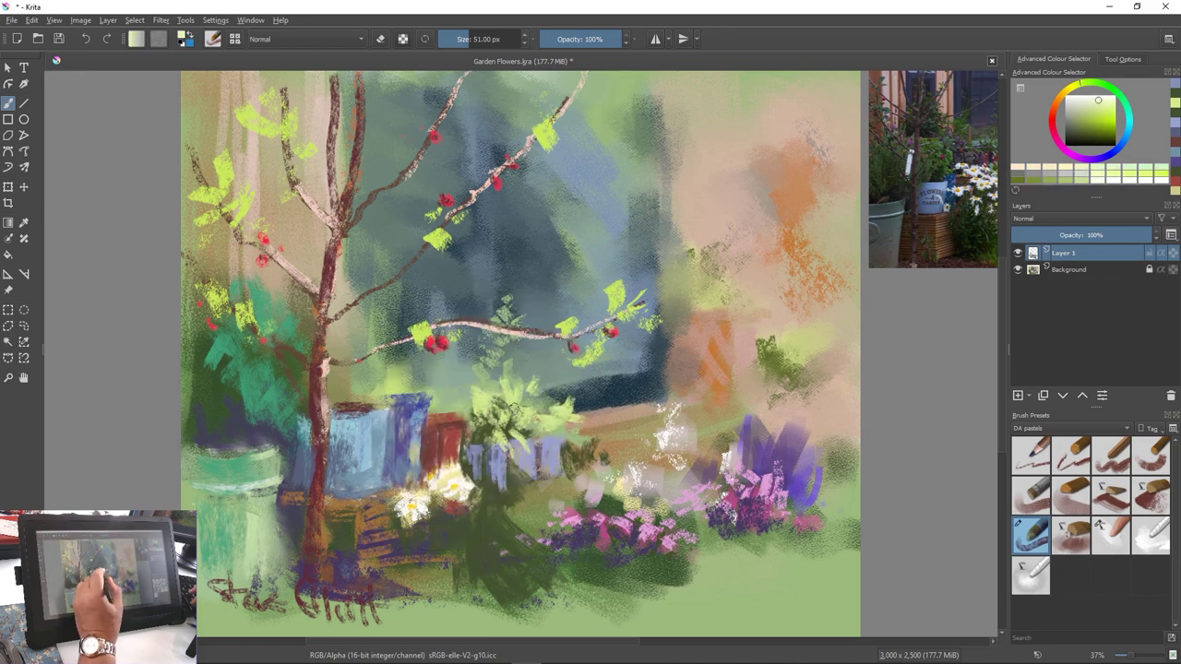
mouse_move(555, 420)
left_mouse_down()
mouse_move(534, 419)
mouse_move(572, 423)
mouse_move(524, 430)
mouse_move(516, 393)
mouse_move(492, 417)
mouse_move(489, 392)
mouse_move(466, 421)
mouse_move(449, 412)
left_mouse_up()
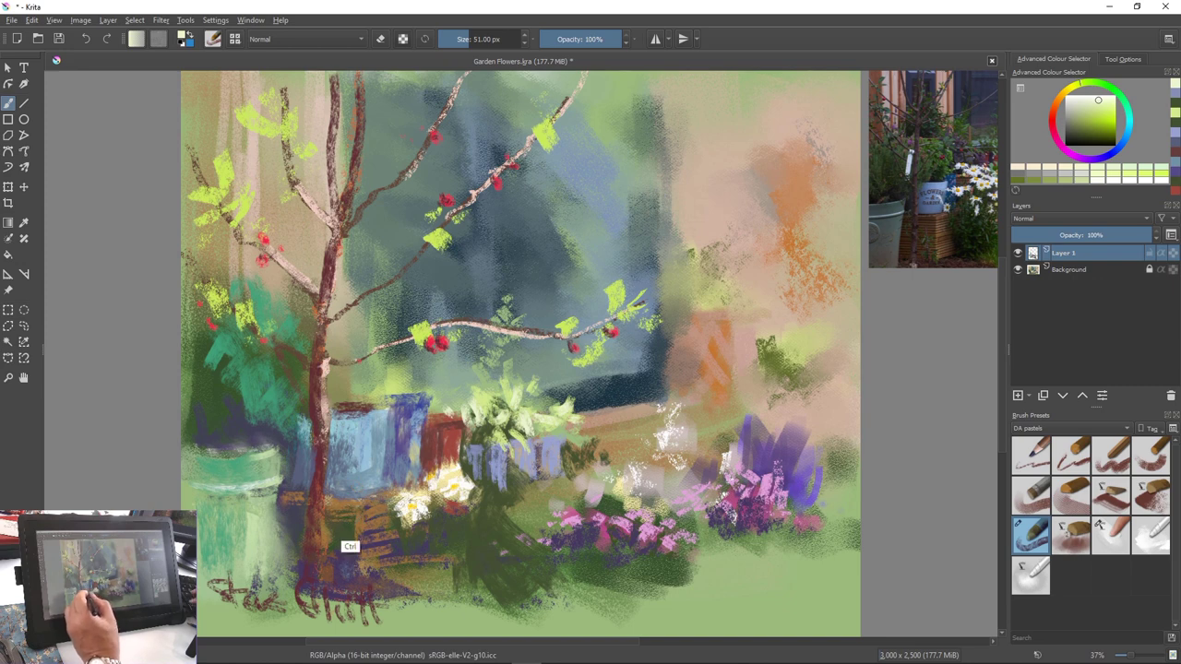
Enlarge the brush to 165 px and paint the area beneath the blue-violet planter with browns sampled from the crate
left_click(347, 523, "ctrl")
key("bracketleft")
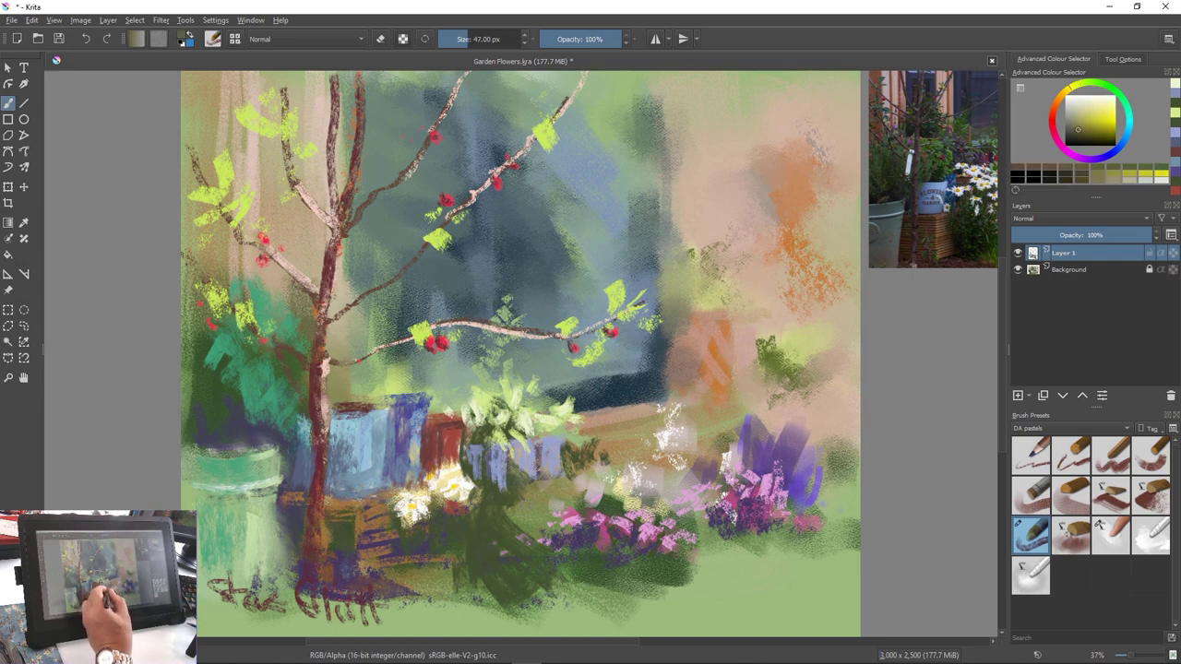
key("bracketright")
key("bracketright")
key("bracketright")
key("bracketright")
key("bracketright")
key("bracketright")
key("bracketright")
key("bracketright")
key("bracketright")
key("bracketright")
key("bracketright")
key("bracketright")
key("bracketright")
key("bracketright")
key("bracketright")
key("bracketright")
key("bracketright")
mouse_move(559, 494)
left_mouse_down()
mouse_move(510, 504)
mouse_move(546, 503)
mouse_move(507, 518)
mouse_move(537, 537)
left_mouse_up()
left_click(357, 553, "ctrl")
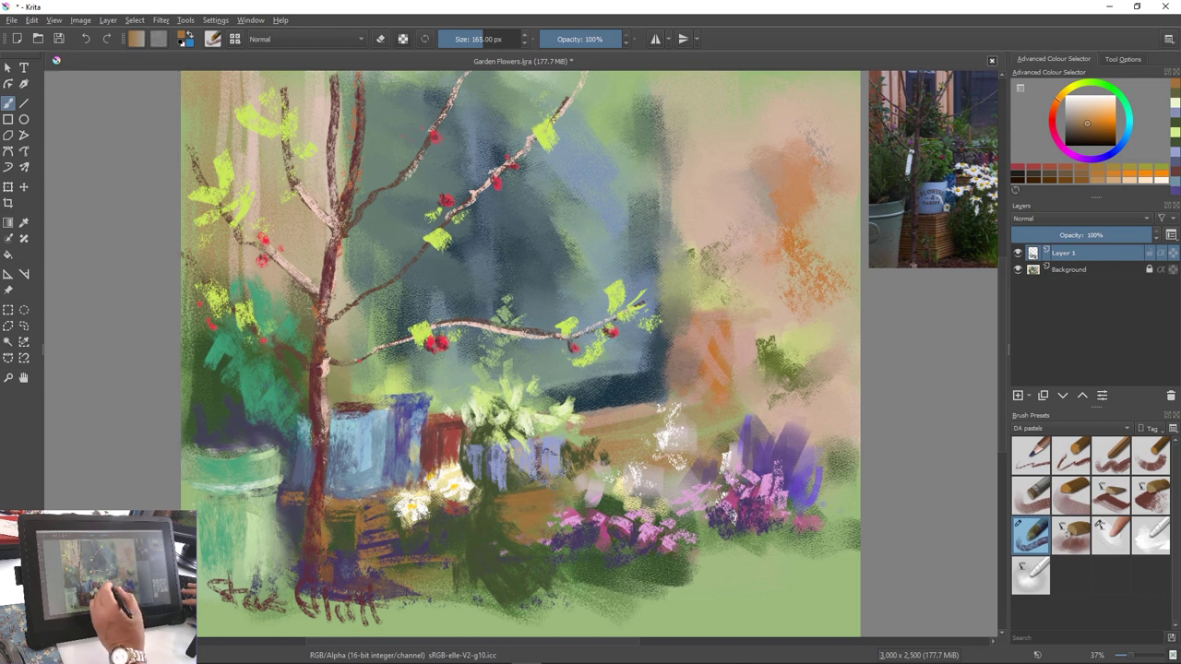
mouse_move(576, 478)
left_mouse_down()
mouse_move(552, 485)
mouse_move(564, 484)
left_mouse_up()
Sample the red pot's colour and glaze reddish strokes over the crate and the brown area beneath the planter
left_click(452, 441, "ctrl")
left_click_drag(380, 531, 393, 520)
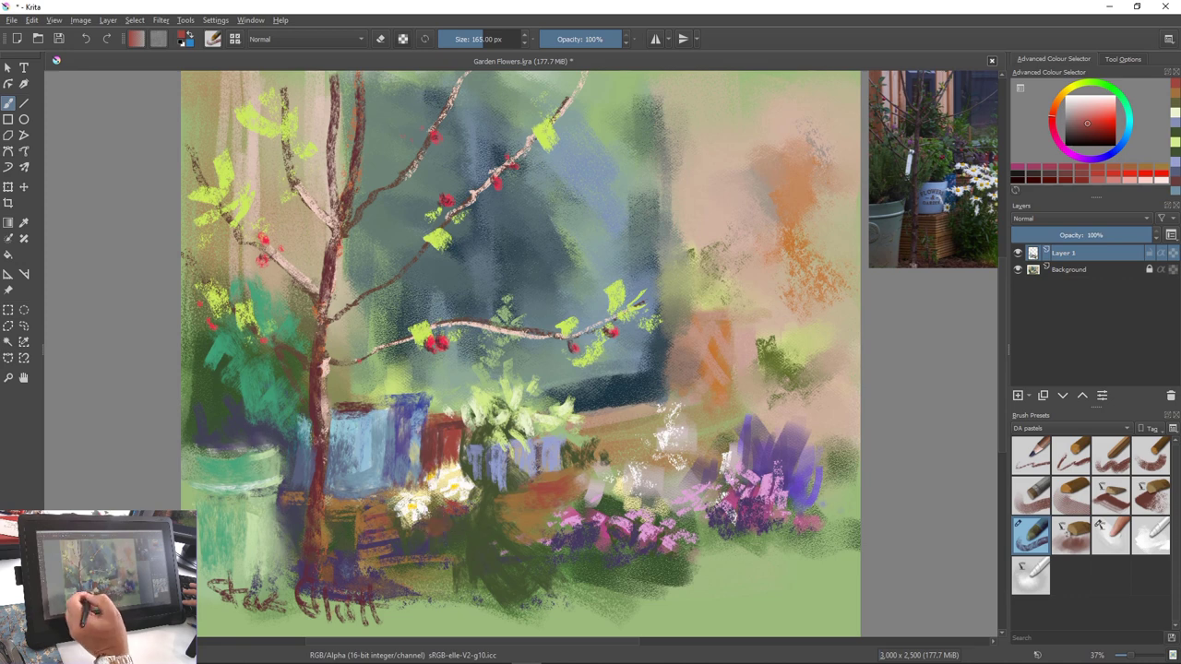
left_click_drag(494, 513, 528, 506)
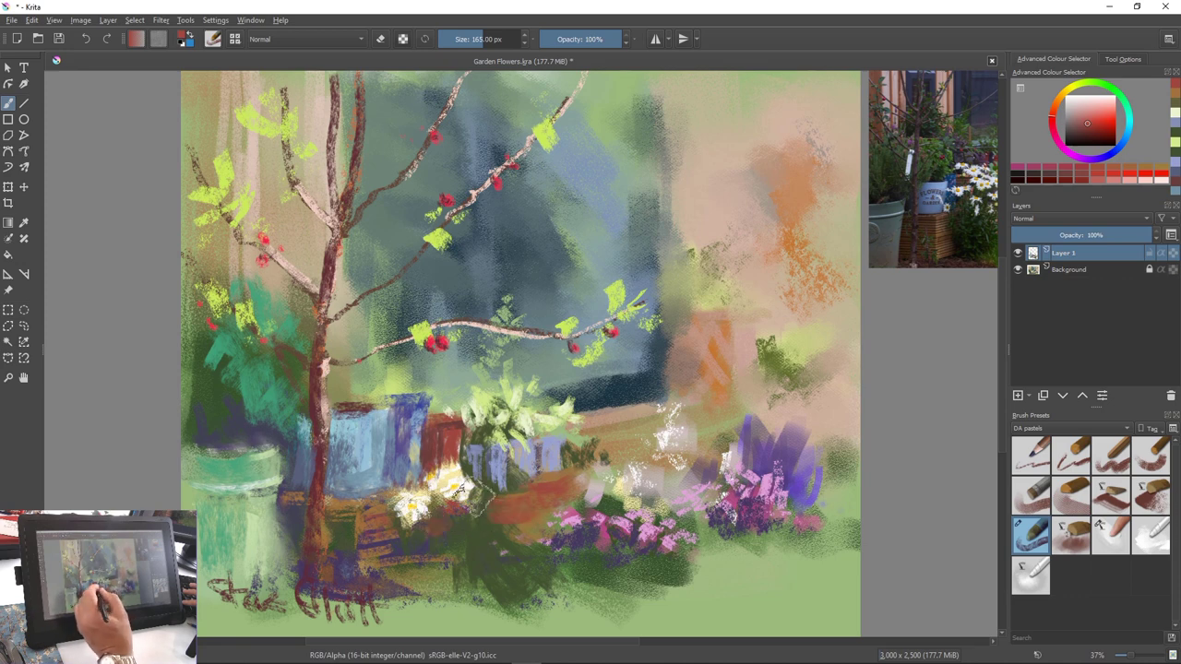
Lighten the red to a salmon pink and paint highlight strokes over the reddish area beneath the planter
right_click(518, 475)
left_click(524, 466)
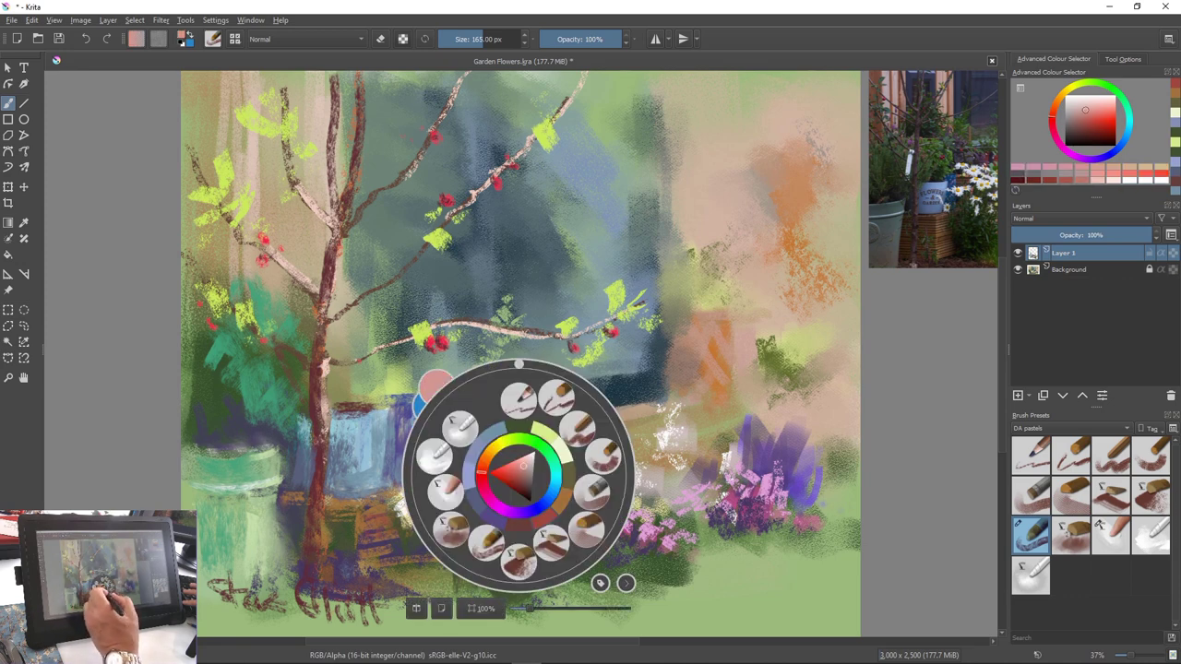
right_click(451, 493)
left_click_drag(551, 502, 504, 505)
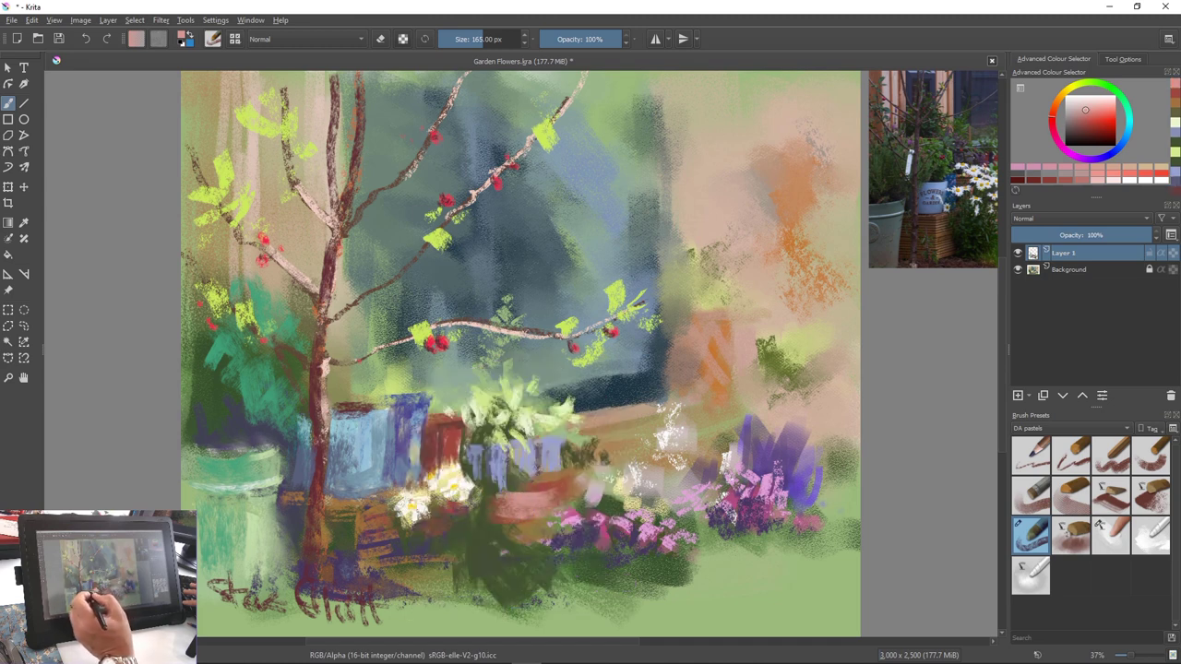
left_click_drag(528, 507, 504, 516)
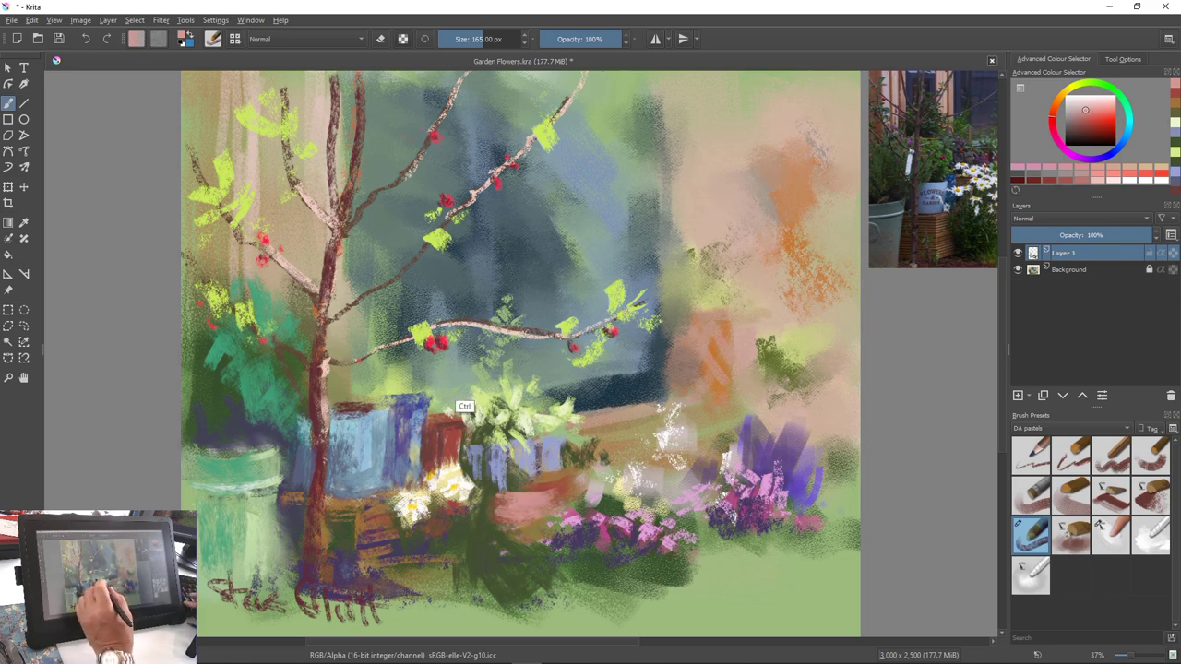
Pick a pale pinkish white, shrink the brush to about 50 px and paint highlight strokes over the salmon area beneath the blue-violet planter
left_click_drag(528, 418, 268, 444)
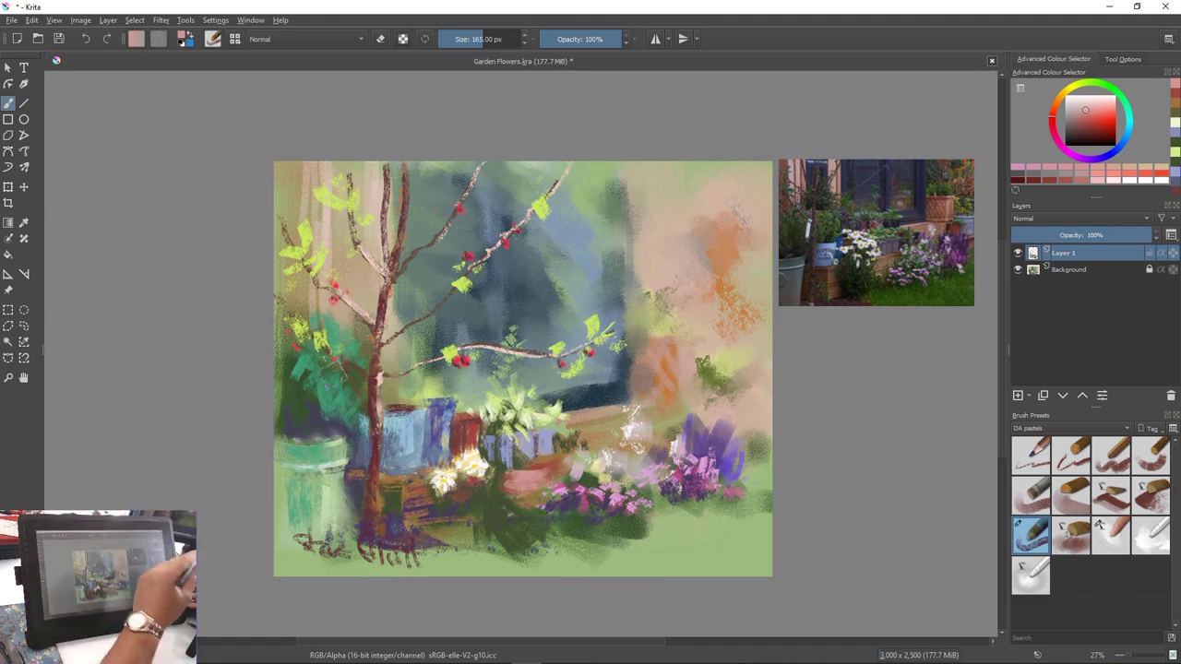
key("ctrl+z")
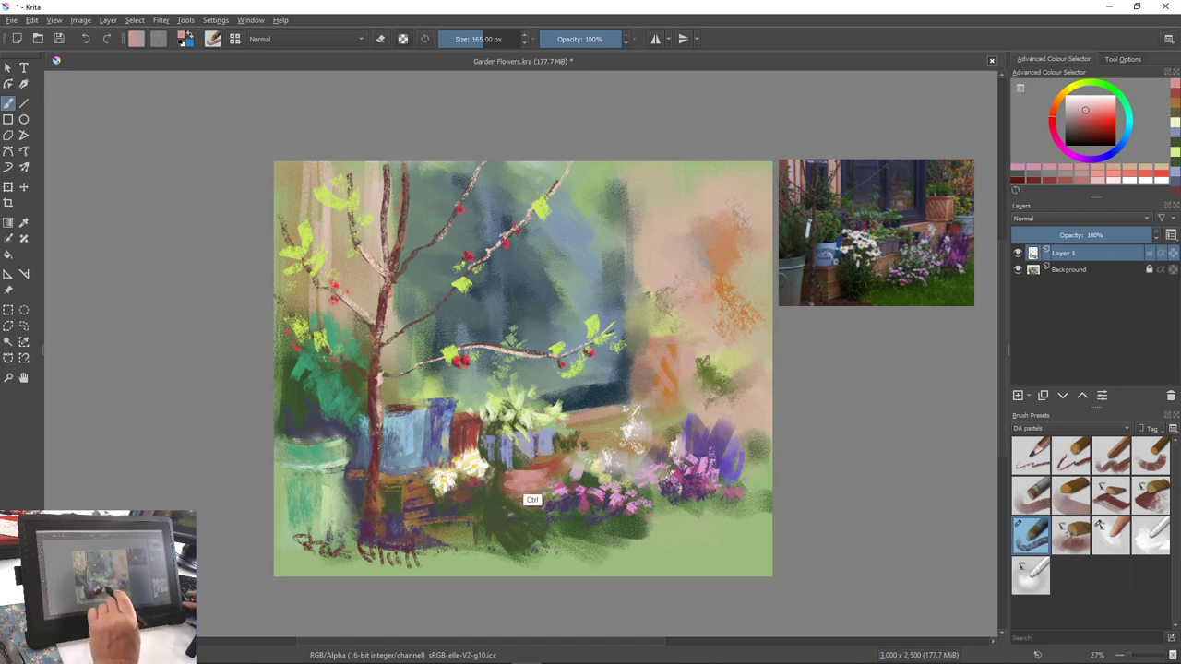
mouse_move(541, 472)
left_mouse_down()
mouse_move(641, 437)
mouse_move(649, 413)
mouse_move(636, 430)
mouse_move(656, 429)
left_mouse_up()
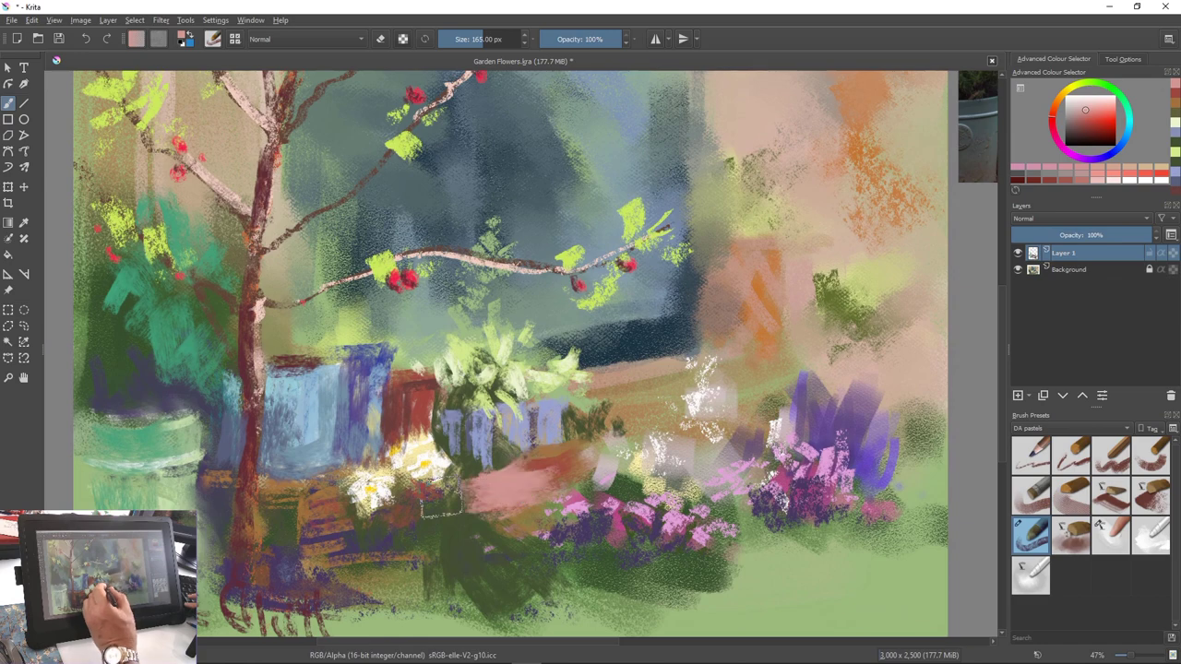
right_click(470, 472)
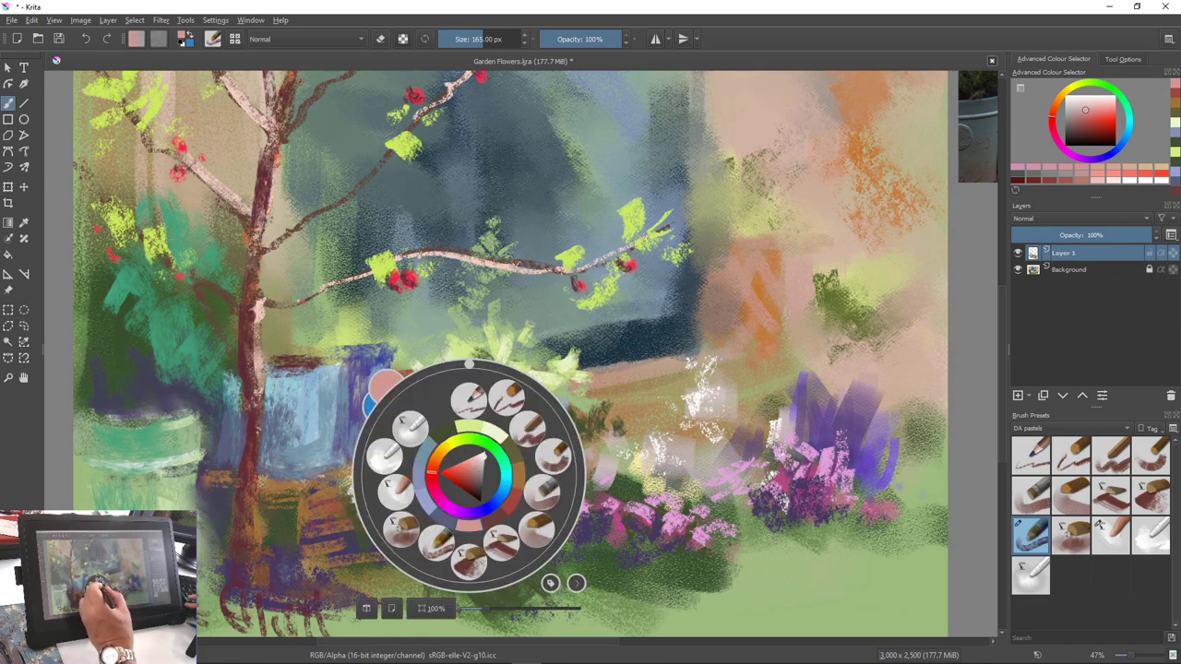
left_click(480, 457)
right_click(475, 464)
key("[")
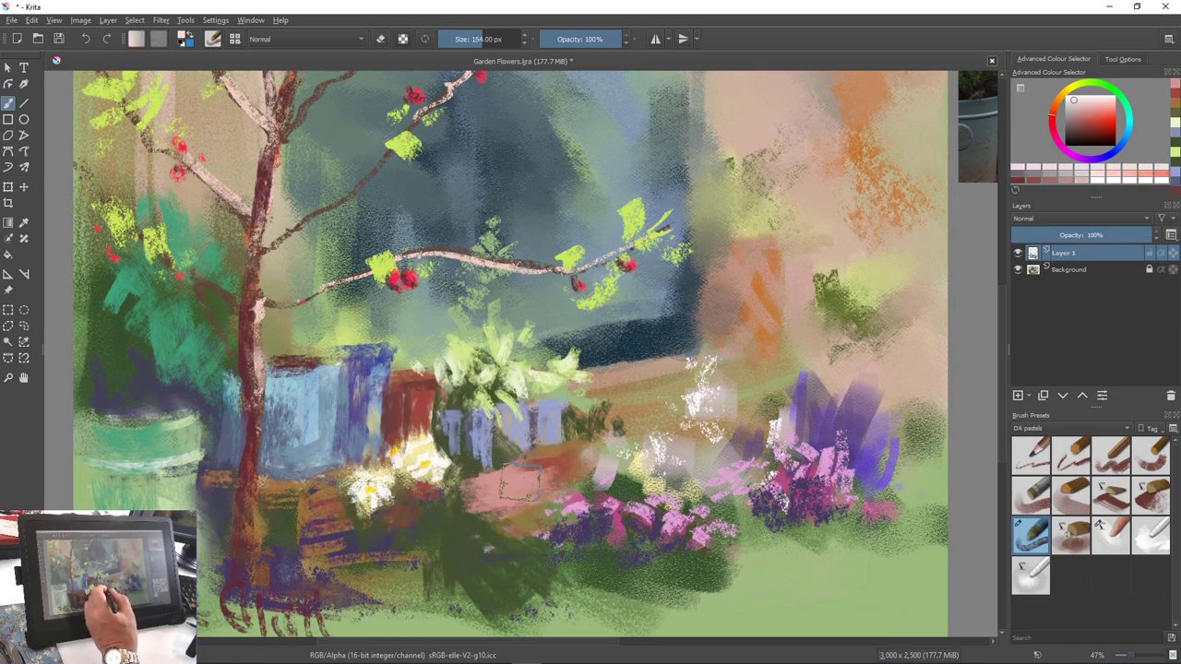
left_click_drag(520, 483, 460, 483)
left_click_drag(557, 472, 504, 482)
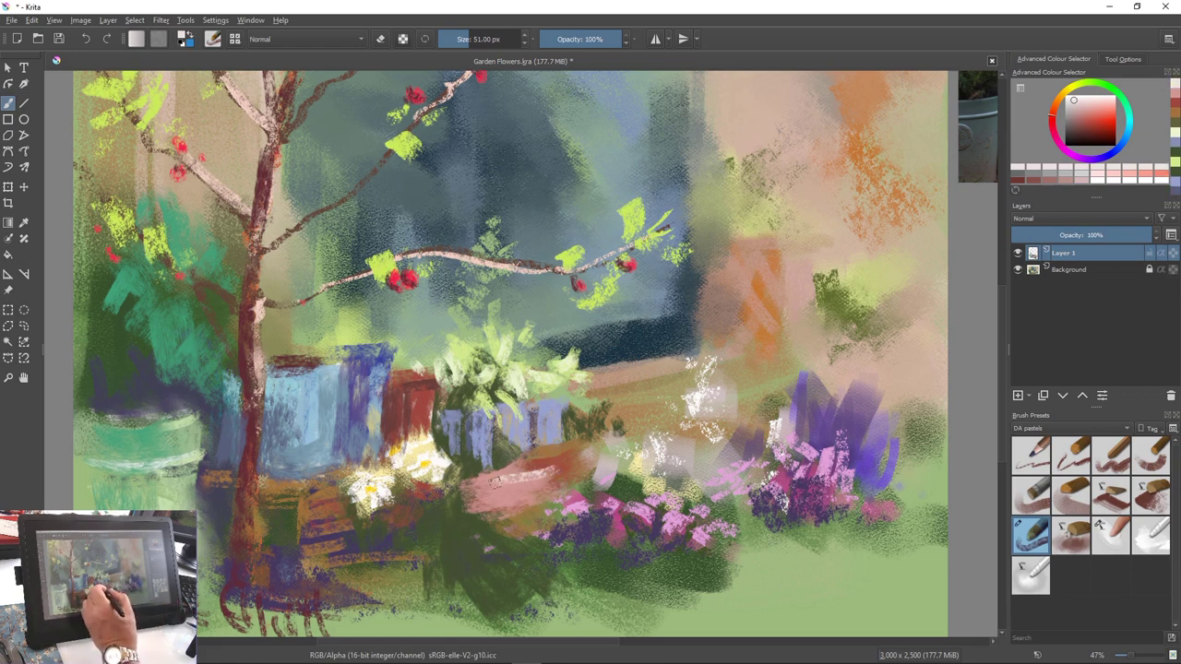
left_click_drag(496, 482, 479, 485)
left_click_drag(564, 484, 526, 489)
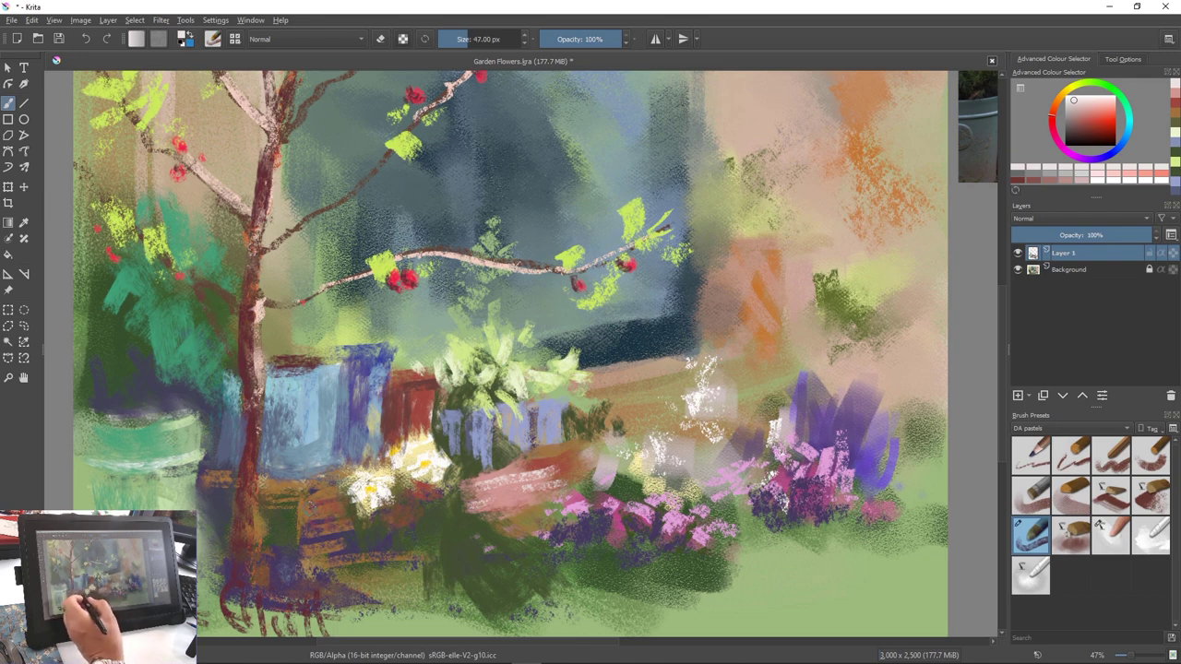
Reduce the brush to 32 px and draw thin pale highlight lines across the slats of the wooden crate
key("bracketleft")
key("bracketleft")
key("bracketleft")
key("bracketleft")
key("bracketleft")
left_click_drag(305, 511, 338, 507)
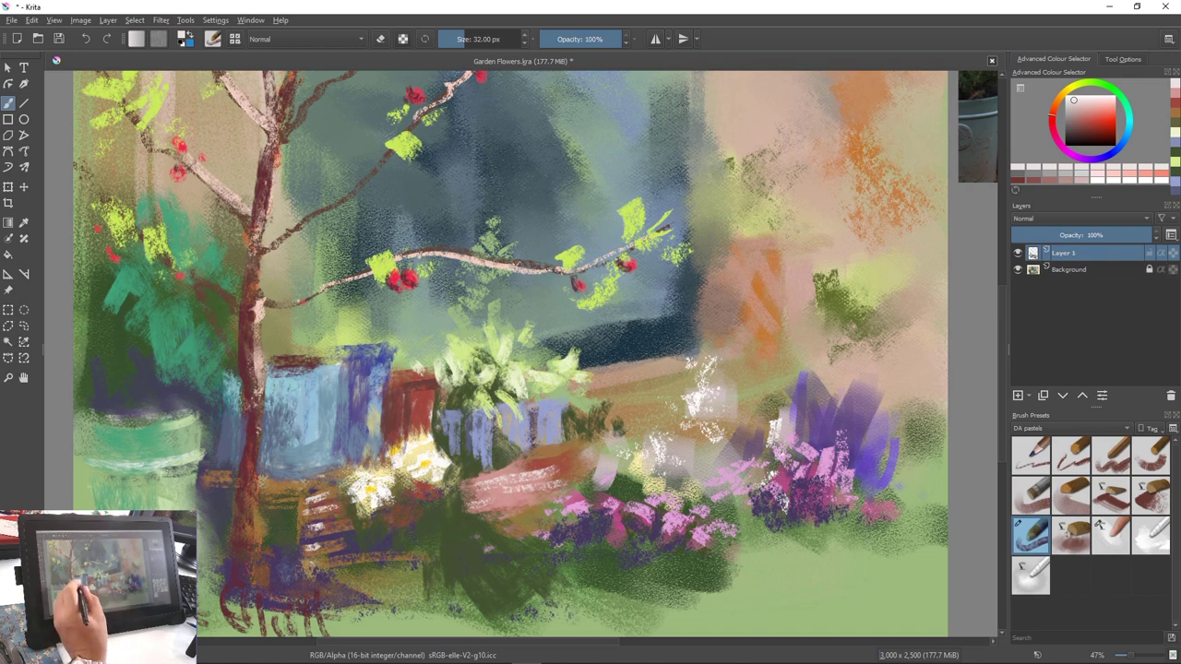
Switch to the textured pastel brush preset at 100 px and paint a whitish block beside the end of the blue-violet planter
right_click(378, 406)
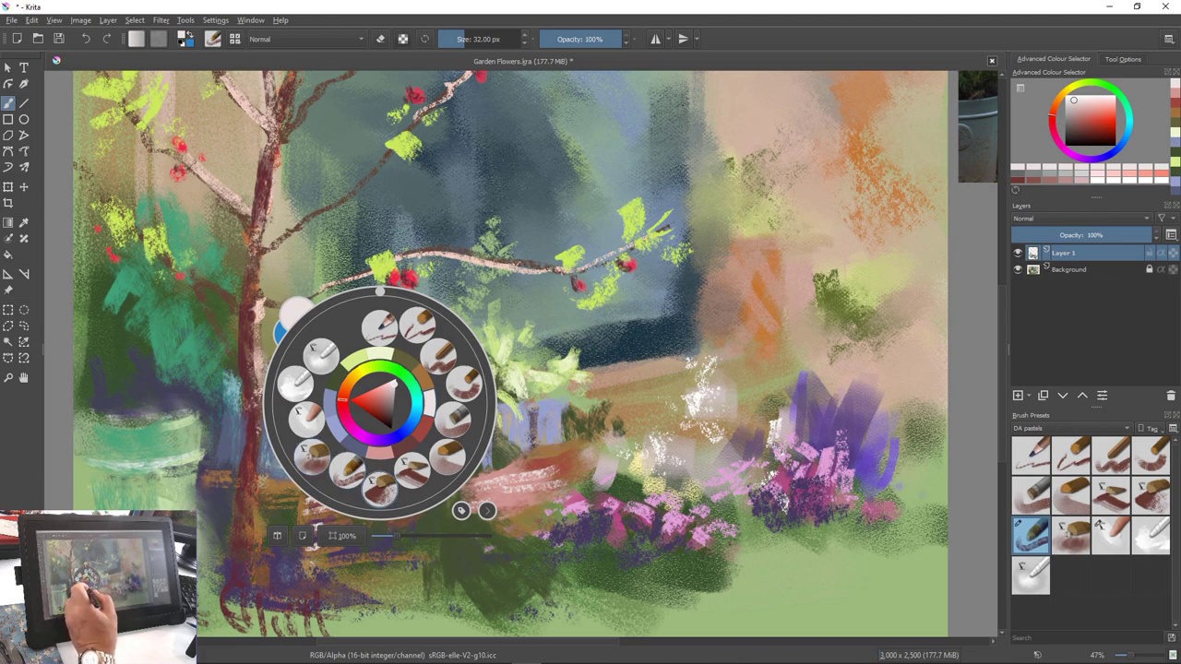
left_click(379, 488)
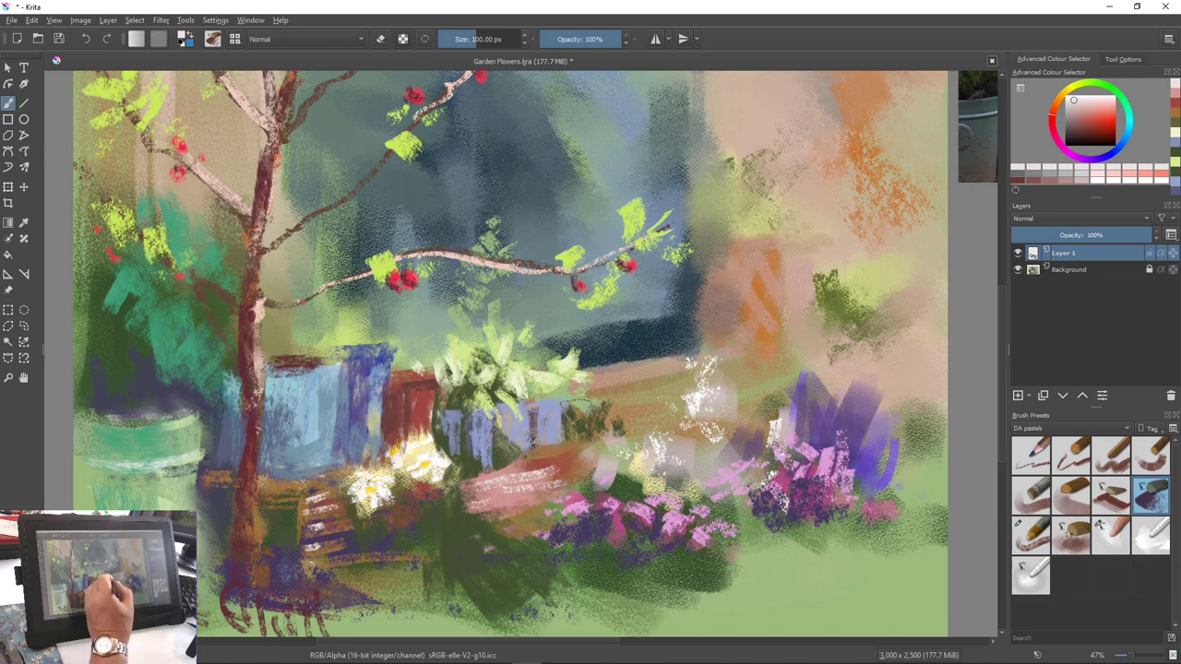
mouse_move(577, 406)
left_mouse_down()
mouse_move(582, 433)
mouse_move(559, 438)
left_mouse_up()
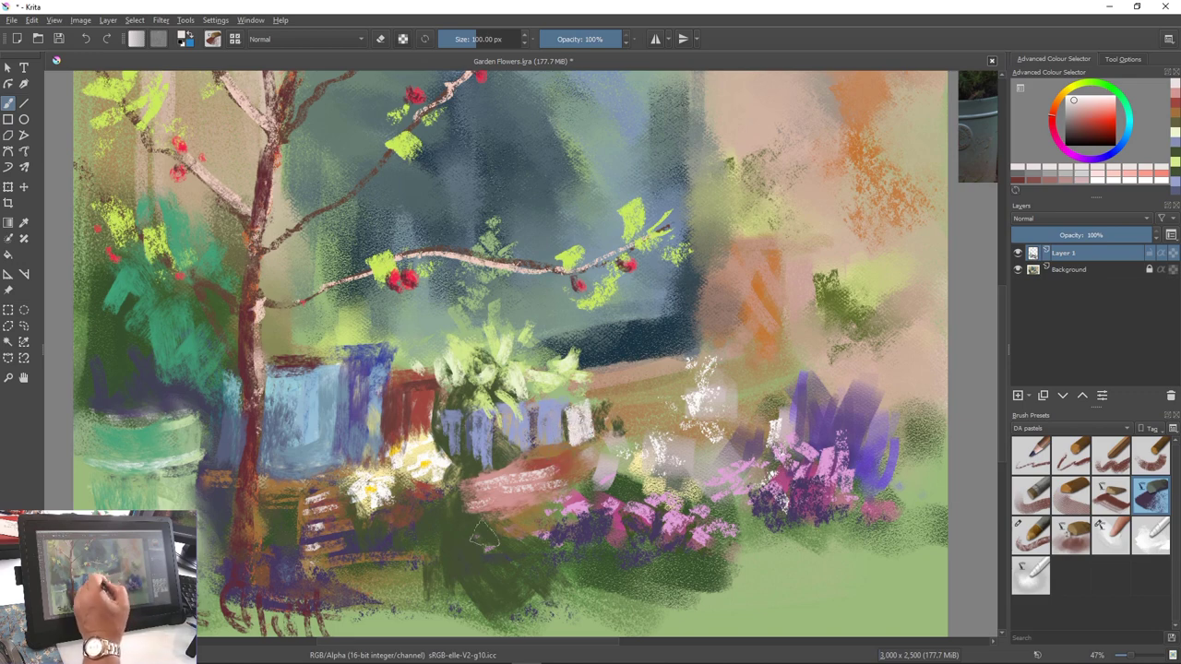
Sample the dark green beneath the planter and paint dark foliage over and beside the whitish block at the planter's end
left_click(480, 568, "ctrl")
mouse_move(579, 389)
left_mouse_down()
mouse_move(581, 435)
mouse_move(613, 406)
mouse_move(635, 434)
left_mouse_up()
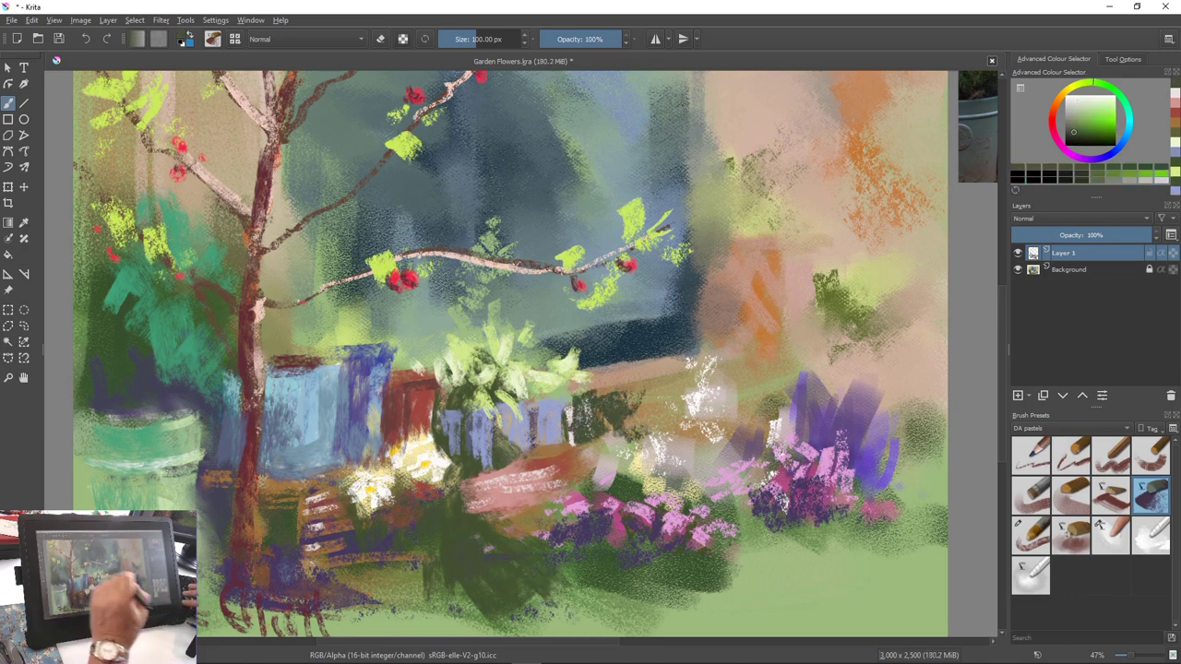
left_click_drag(614, 411, 635, 437)
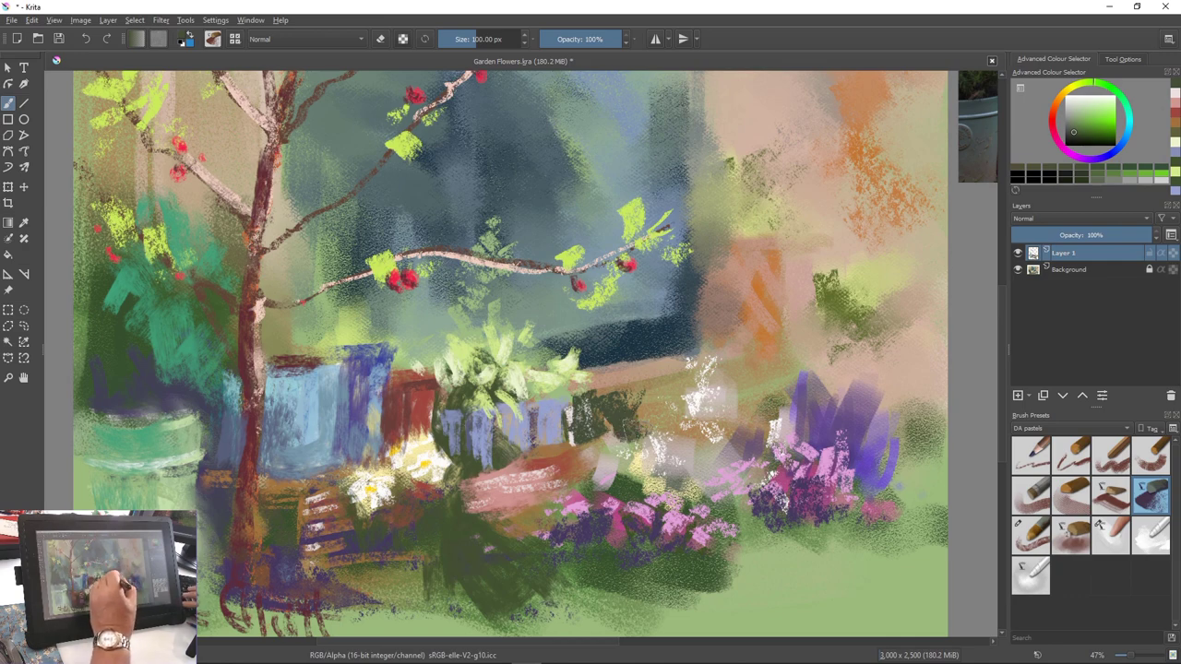
mouse_move(613, 374)
left_mouse_down()
mouse_move(628, 397)
mouse_move(570, 397)
left_mouse_up()
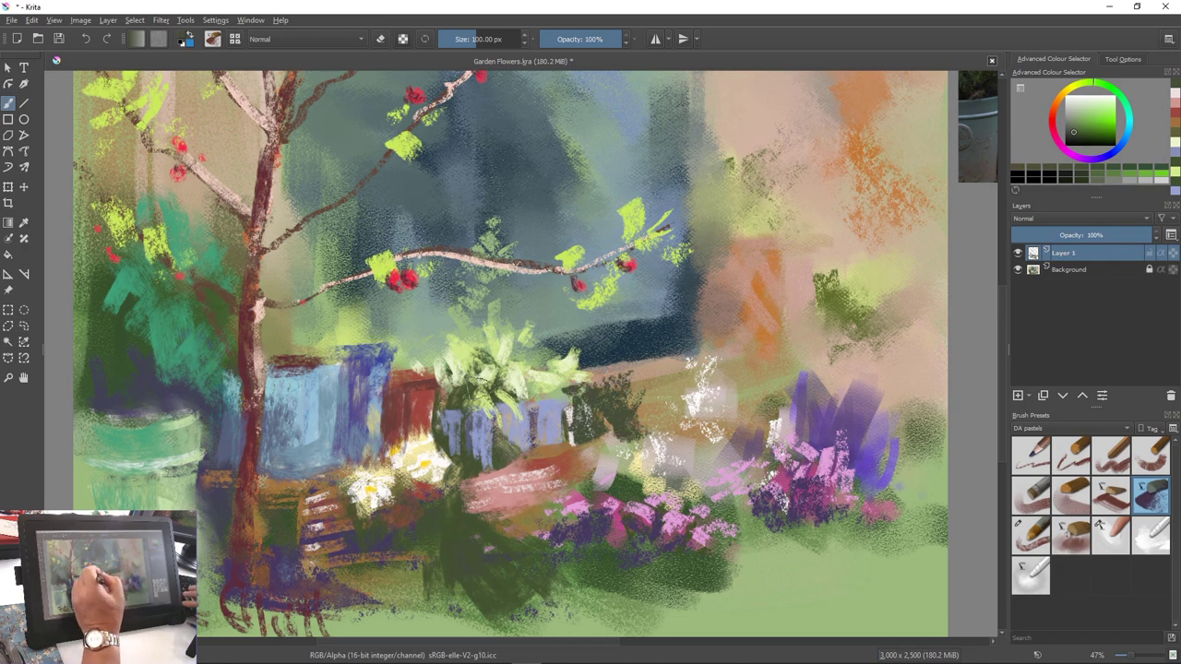
Shrink the brush to 30 px and add dark green accents along the rims of the blue pots and the planter's base
key("bracketleft")
key("bracketleft")
key("bracketleft")
key("bracketleft")
key("bracketleft")
key("bracketleft")
key("bracketleft")
key("bracketleft")
key("bracketleft")
key("bracketleft")
key("bracketleft")
key("bracketleft")
key("bracketleft")
key("bracketleft")
key("bracketleft")
key("bracketleft")
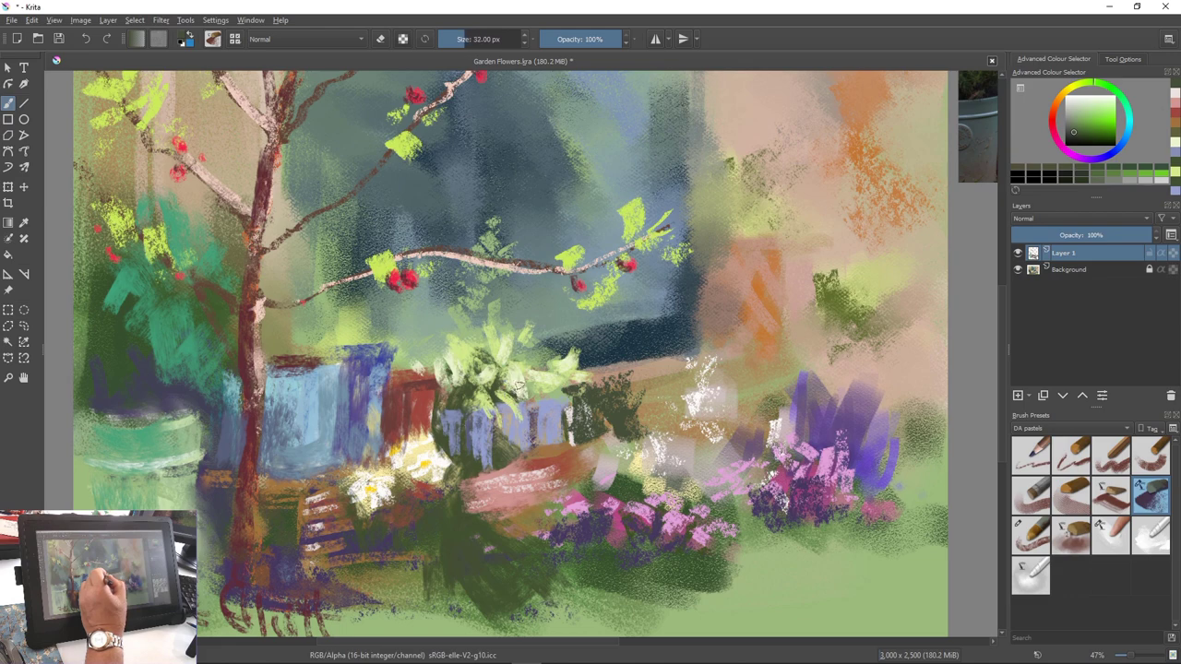
key("bracketleft")
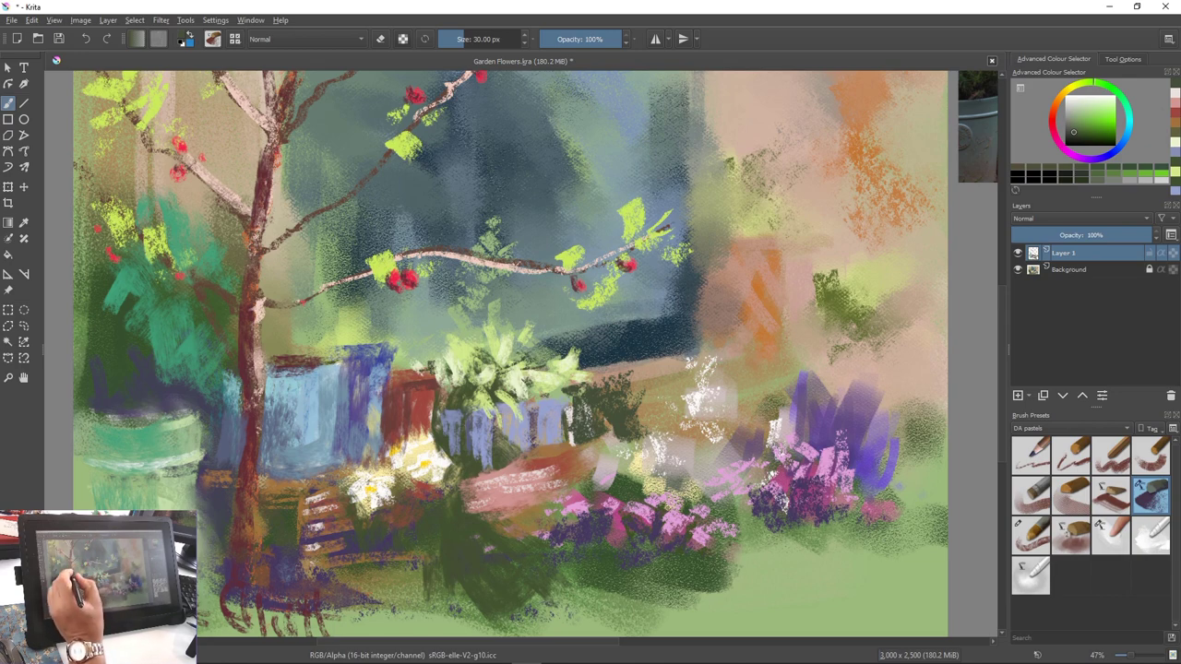
left_click_drag(333, 355, 383, 352)
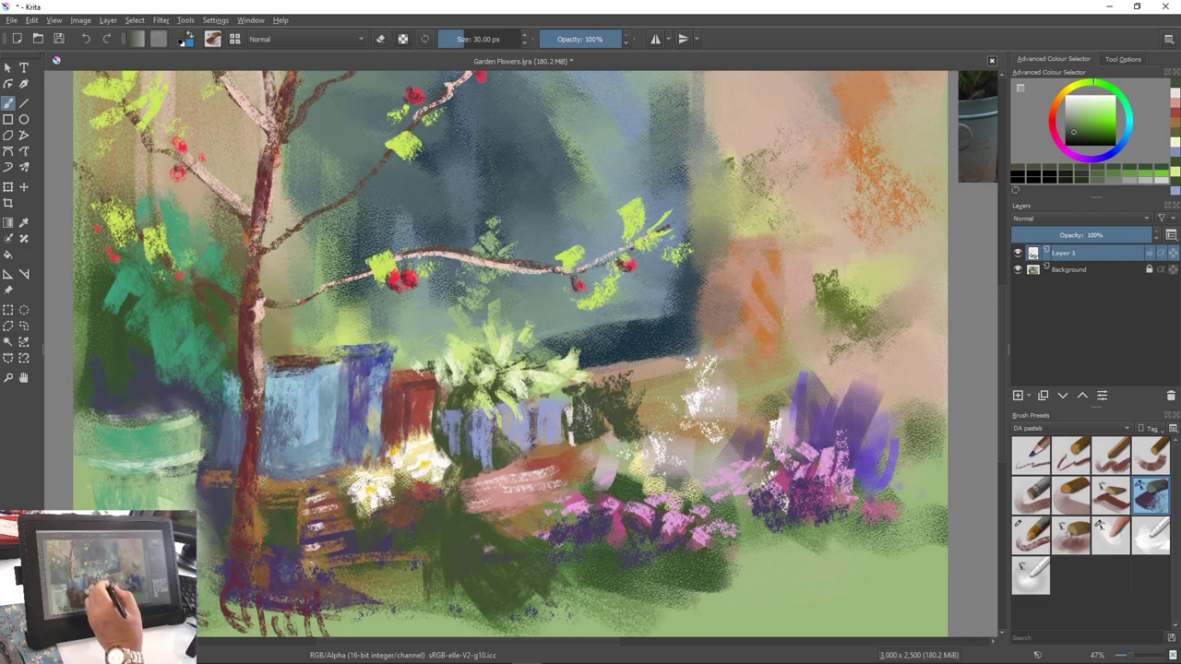
left_click_drag(522, 445, 562, 445)
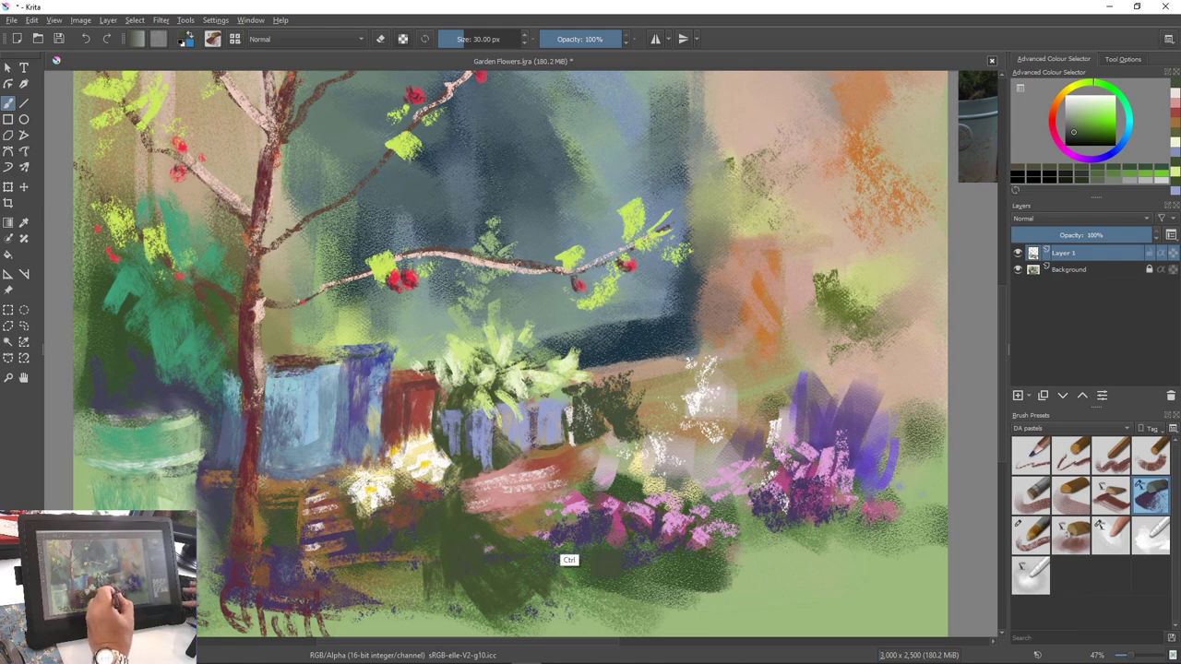
Sample a dark blue-grey from the flower shadows and draw shadow lines on the blue-violet planter and around the pots
left_click(589, 552, "ctrl")
left_click_drag(555, 445, 526, 452)
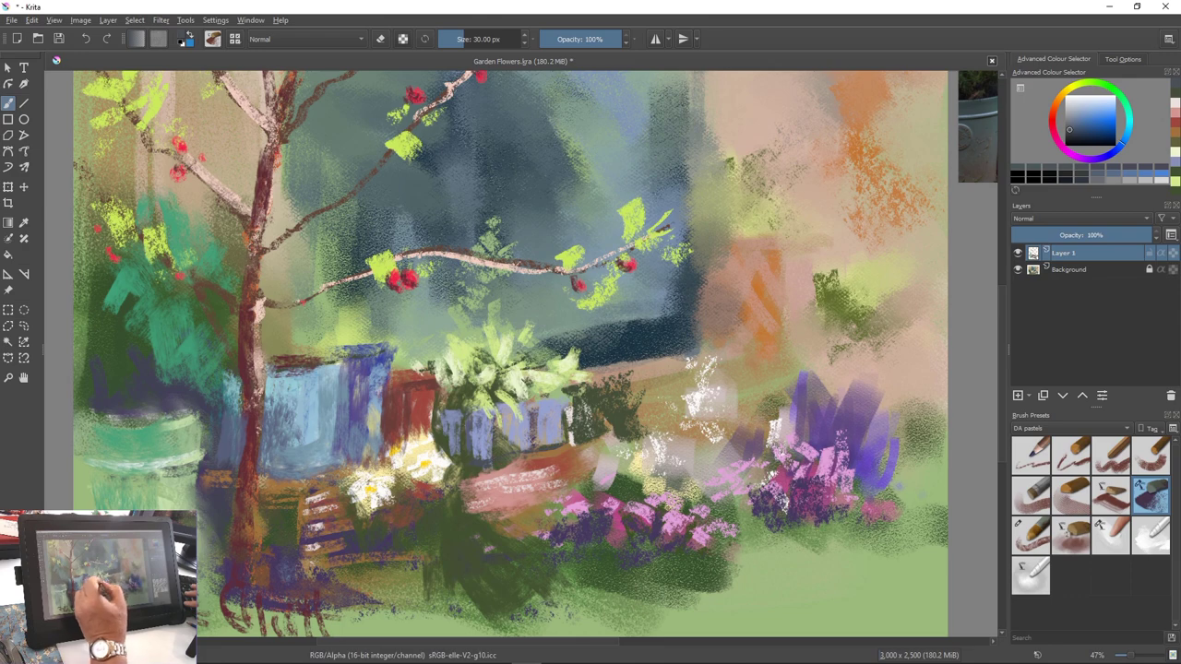
left_click_drag(565, 412, 540, 413)
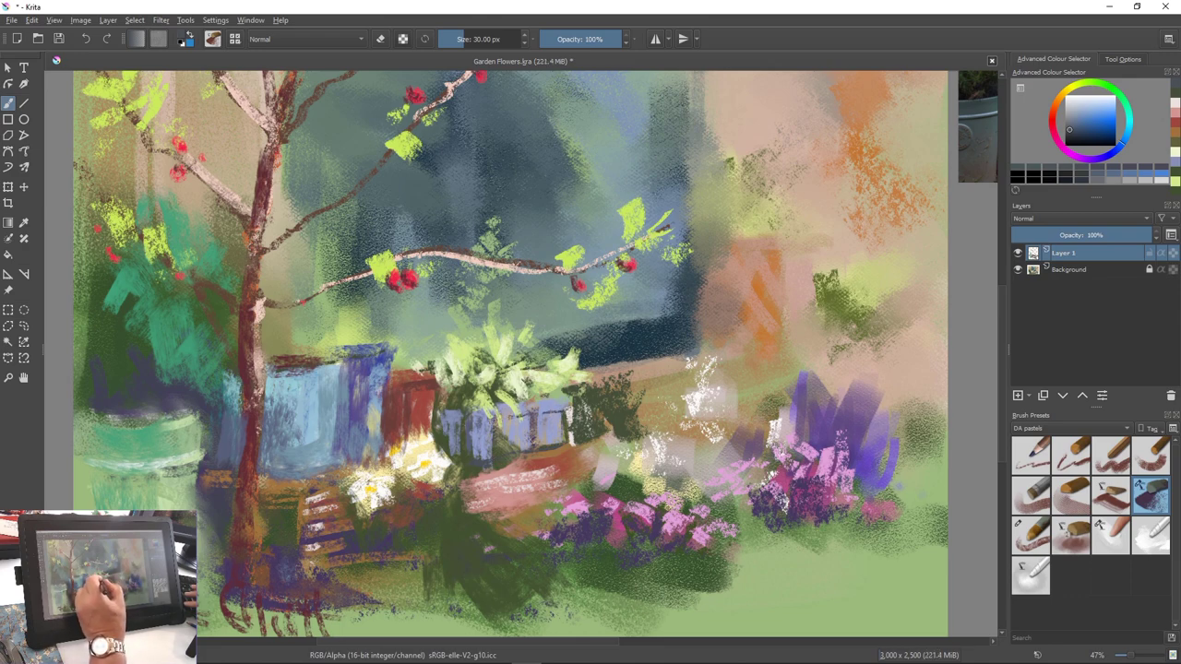
left_click_drag(493, 418, 468, 420)
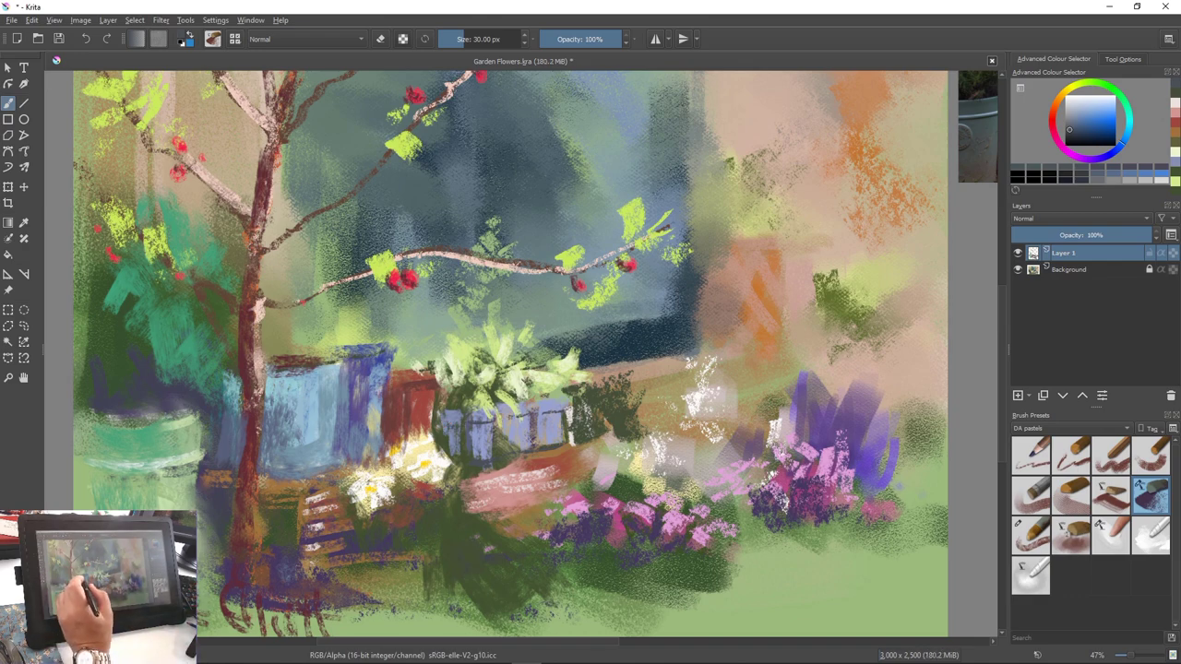
mouse_move(432, 426)
left_mouse_down()
mouse_move(286, 424)
mouse_move(407, 402)
mouse_move(238, 416)
mouse_move(221, 511)
mouse_move(223, 481)
left_mouse_up()
left_click_drag(215, 470, 213, 503)
Sample the planter's light blue-violet, enlarge the brush to 110 px and paint blocks of it behind the pots and planter leaves
scroll(288, 491, "up", 1)
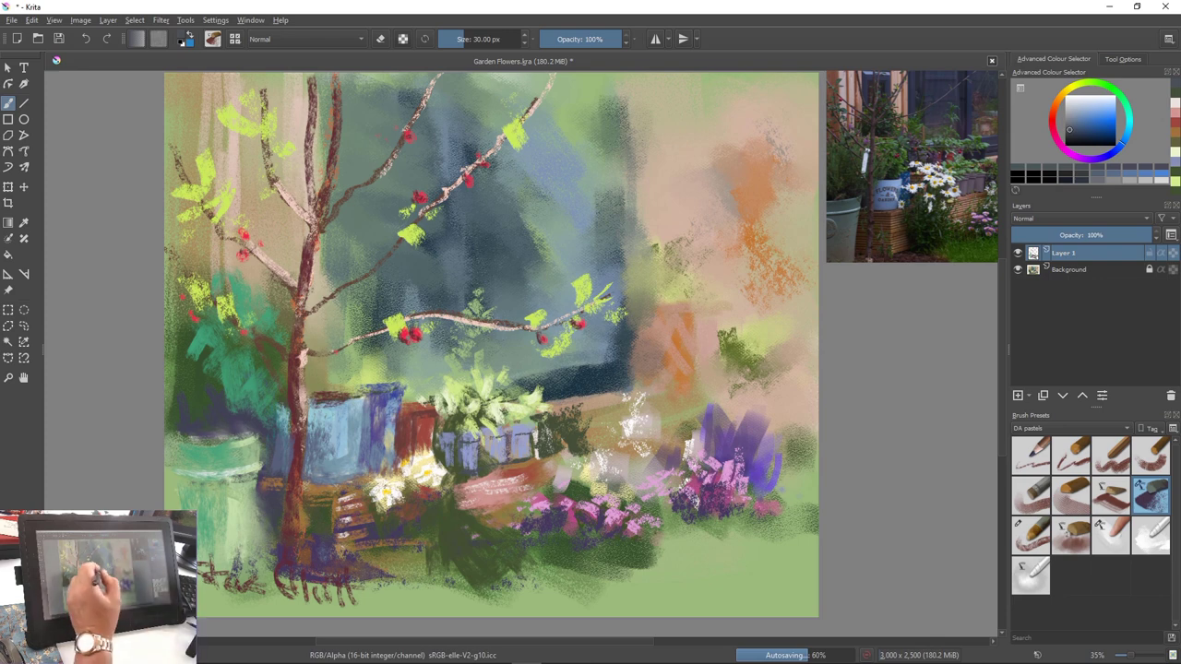
left_click(468, 449, "ctrl")
left_click(468, 478, "ctrl")
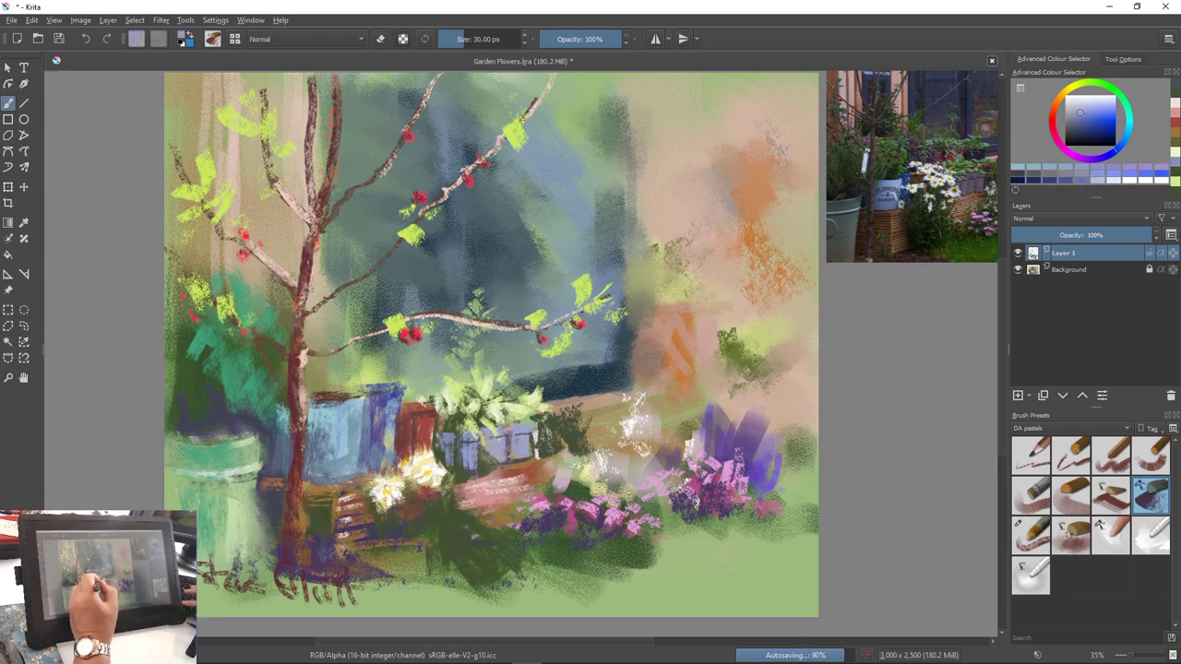
left_click_drag(406, 370, 443, 367)
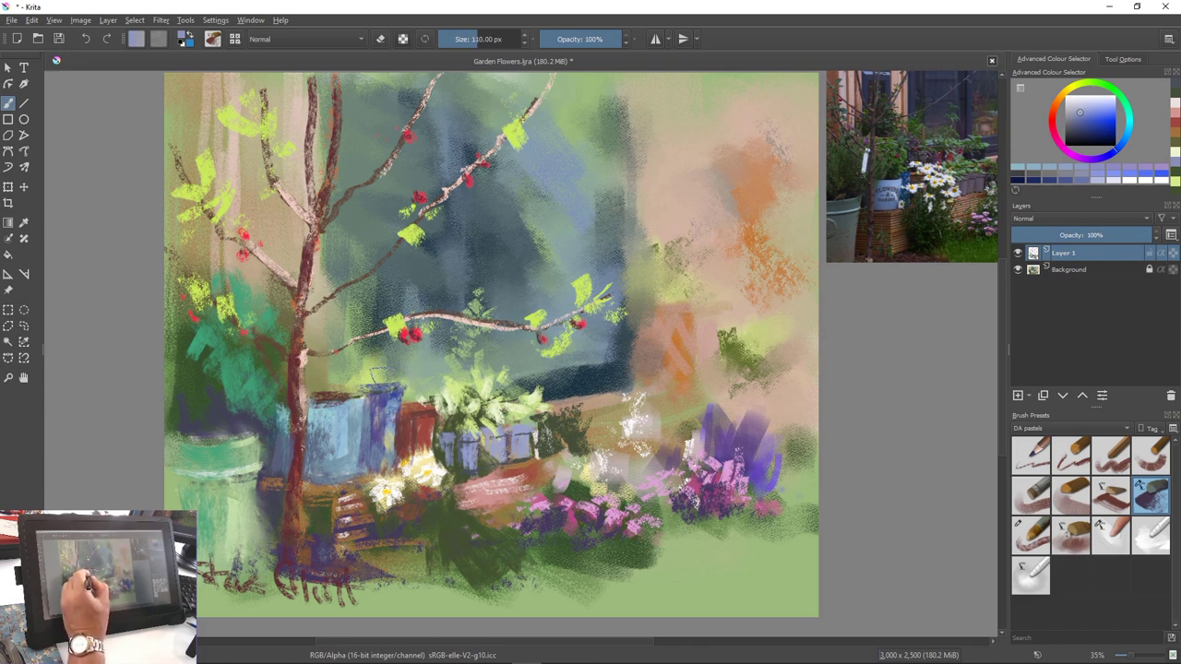
mouse_move(393, 374)
left_mouse_down()
mouse_move(418, 373)
mouse_move(426, 392)
mouse_move(423, 378)
mouse_move(443, 386)
left_mouse_up()
left_click_drag(517, 370, 496, 430)
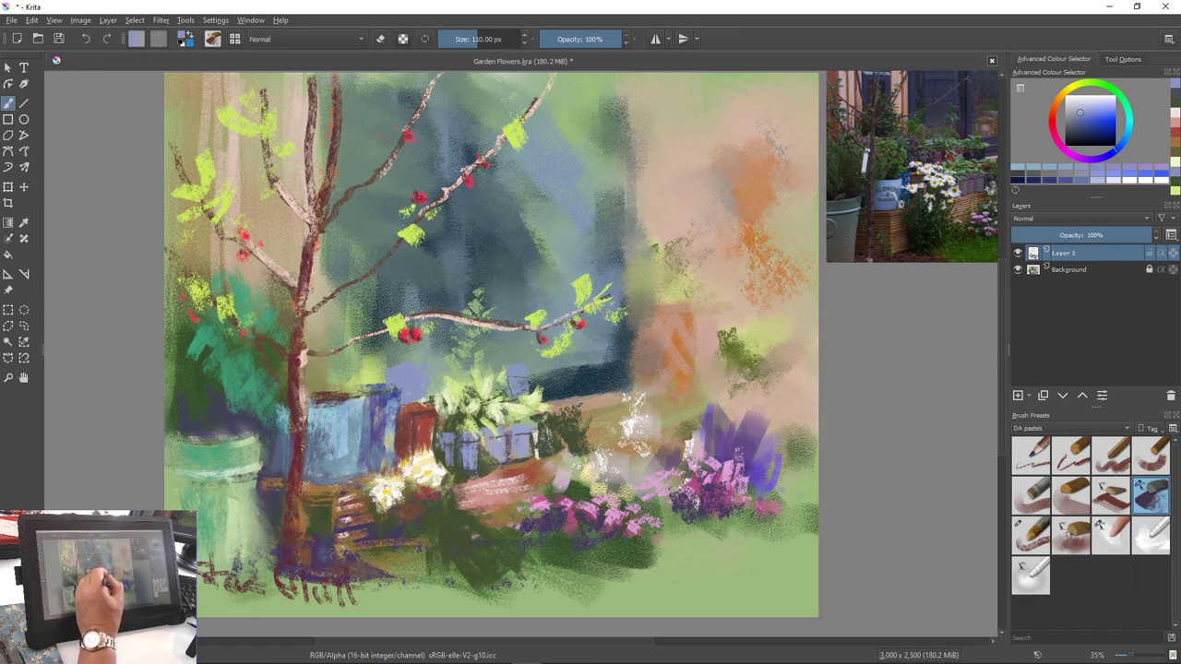
Sample the grey-green of the background and paint over the blue-violet block behind the planter's leaves
left_click(530, 415, "ctrl")
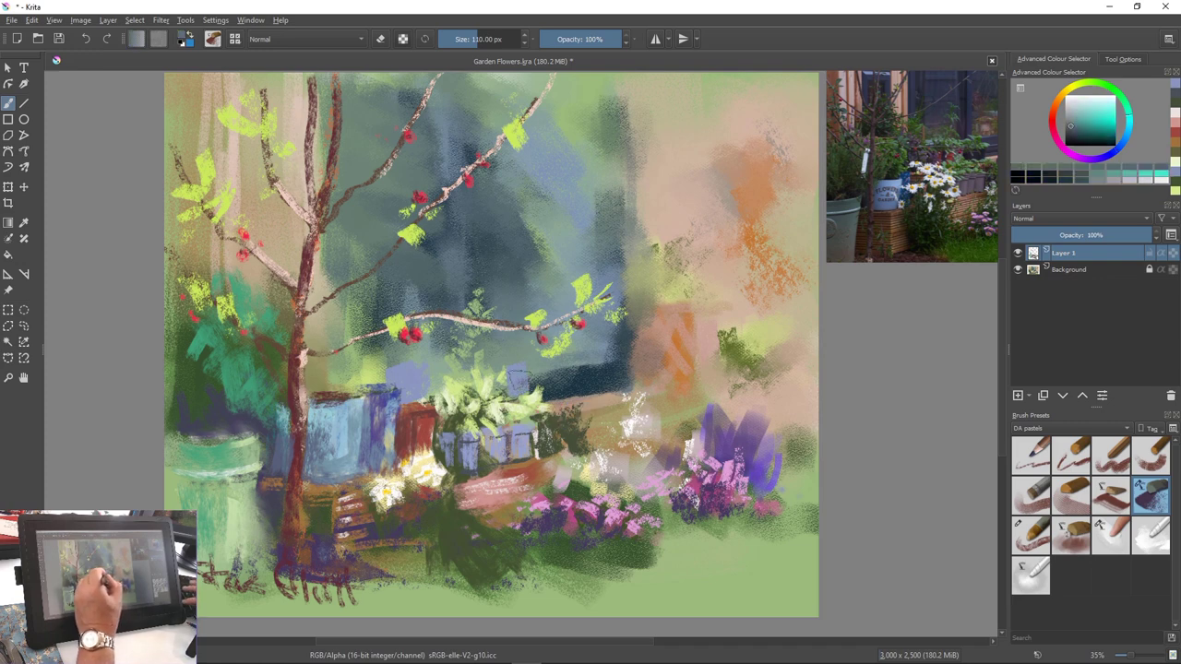
left_click_drag(517, 371, 516, 384)
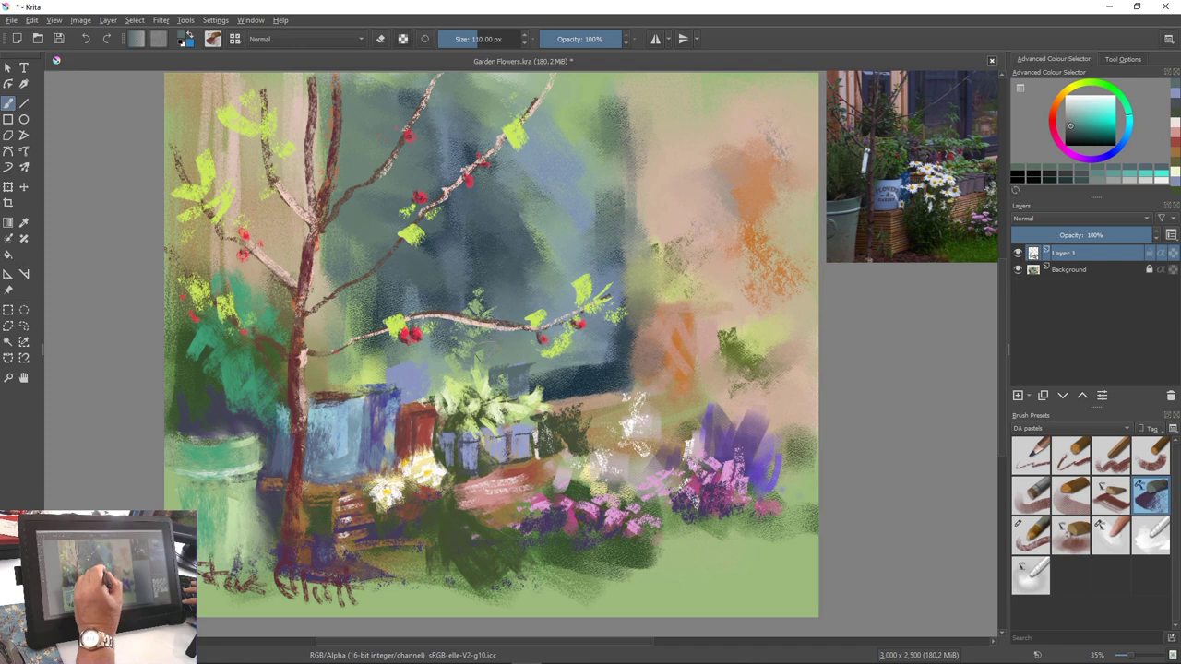
mouse_move(521, 360)
left_mouse_down()
mouse_move(528, 376)
mouse_move(517, 360)
left_mouse_up()
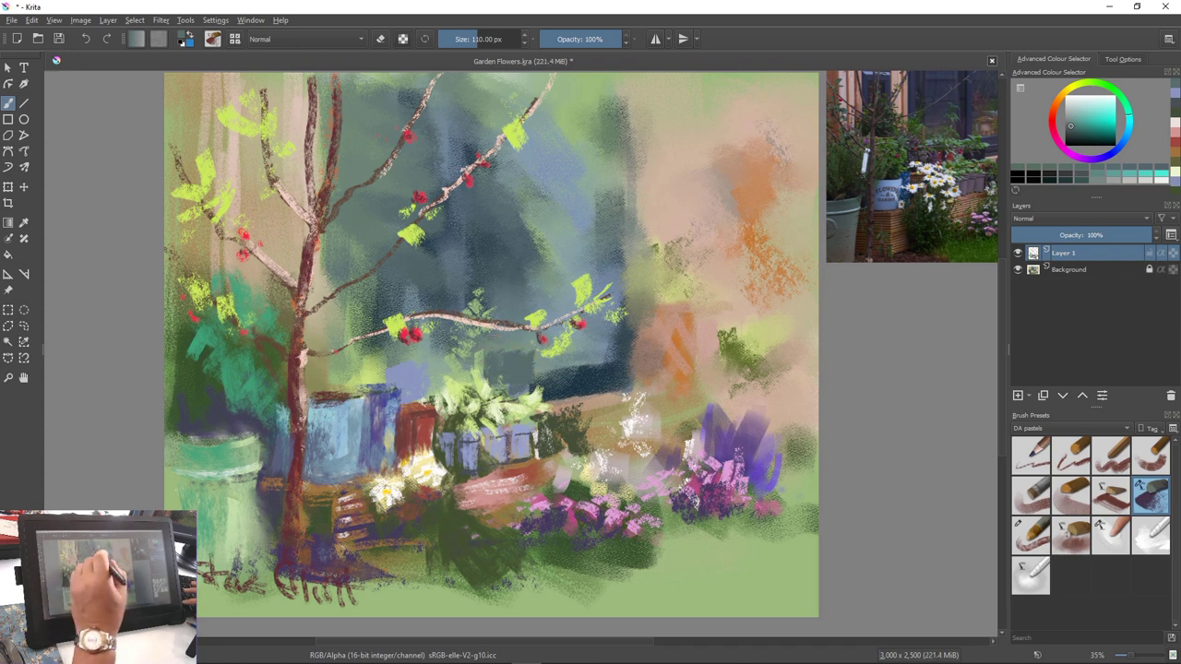
Paint another blue-violet block above the planter's leaves and fill the gap behind the pots with sampled reddish brown
left_click(415, 379, "ctrl")
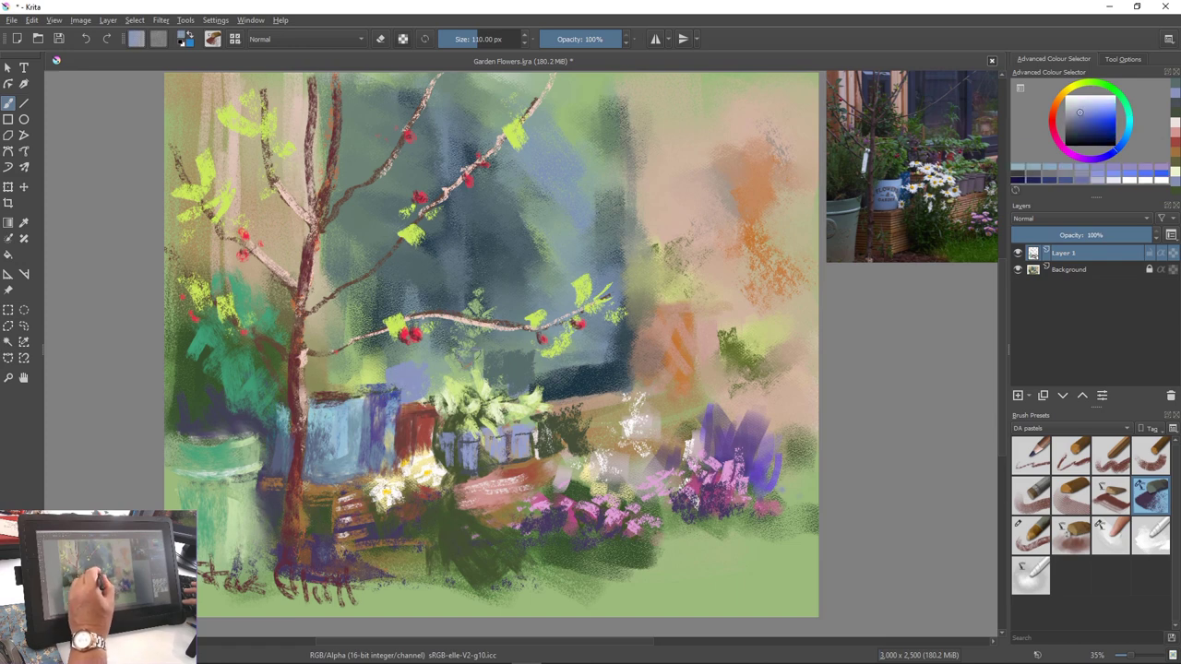
left_click_drag(472, 362, 466, 371)
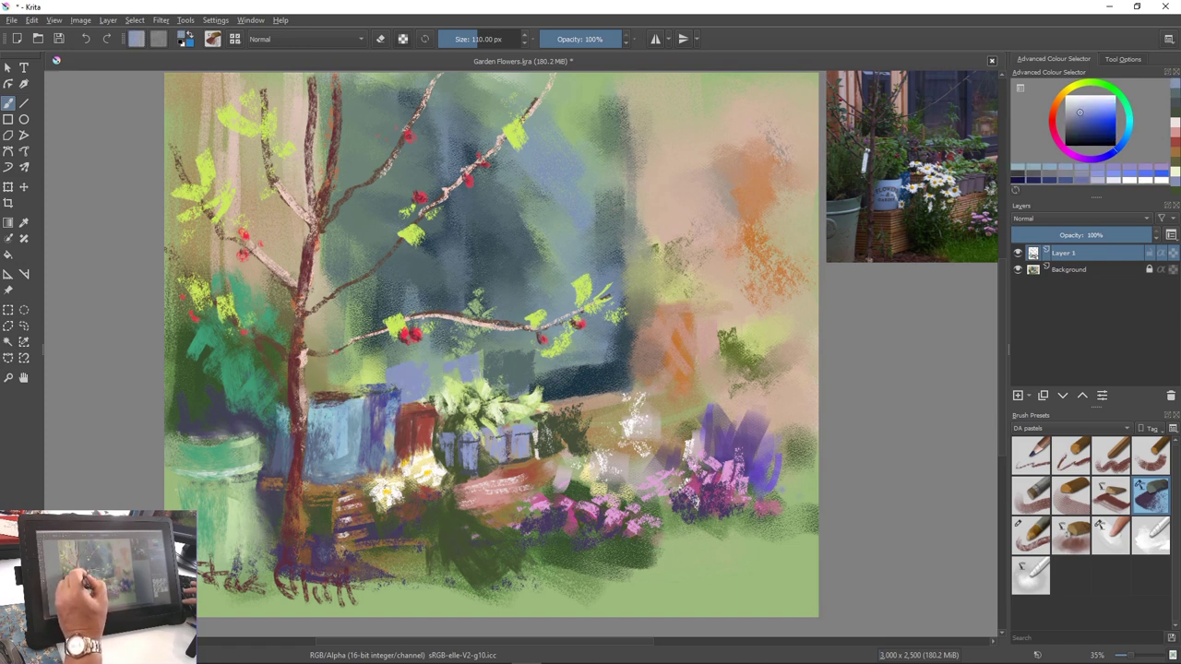
left_click(460, 461, "ctrl")
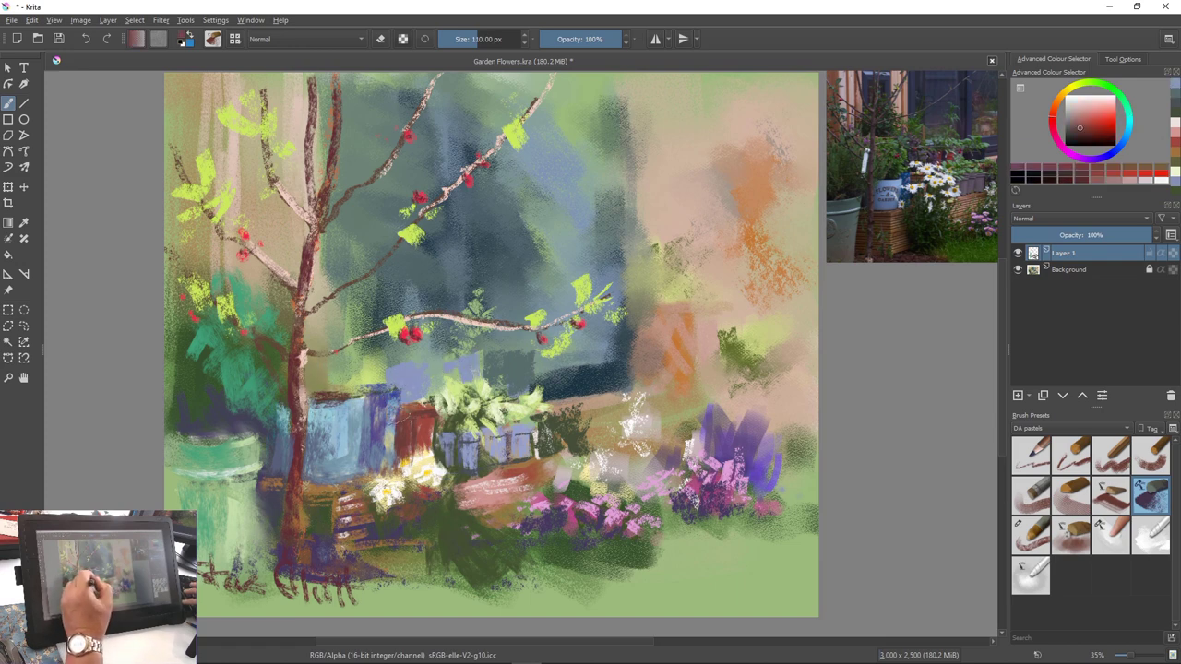
mouse_move(452, 360)
left_mouse_down()
mouse_move(437, 365)
mouse_move(440, 395)
mouse_move(460, 372)
mouse_move(422, 365)
mouse_move(426, 376)
mouse_move(395, 388)
left_mouse_up()
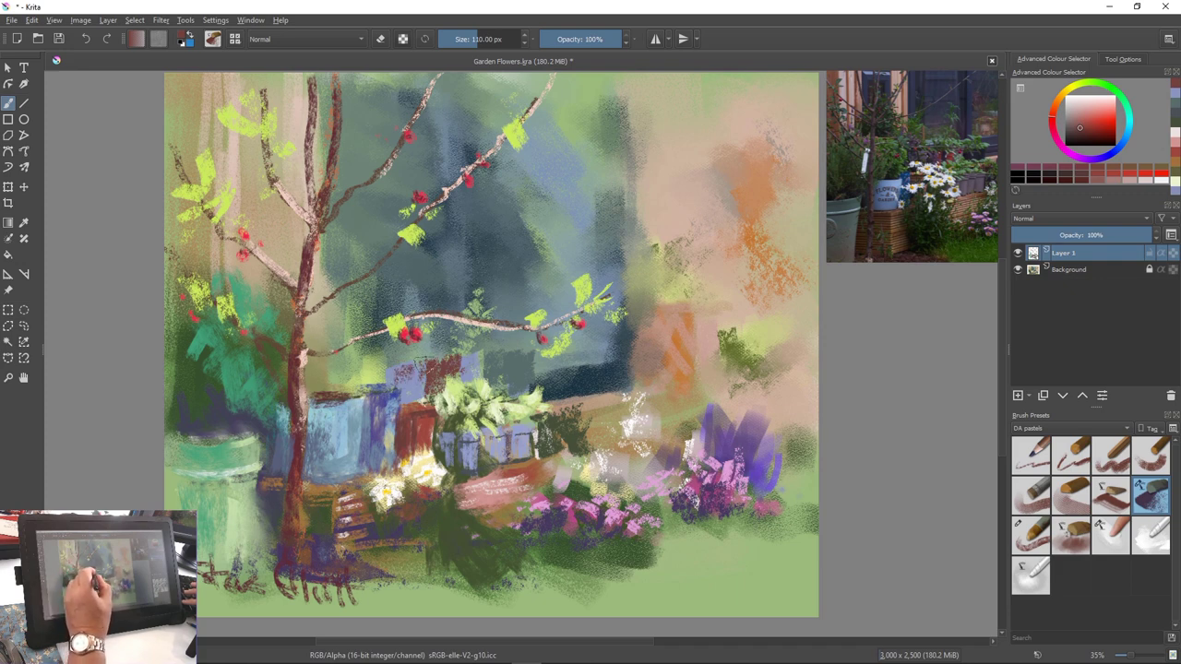
Sample a bright yellow-green and paint leafy strokes above the back row of pots, reducing the brush to 47 px
left_click(454, 421, "ctrl")
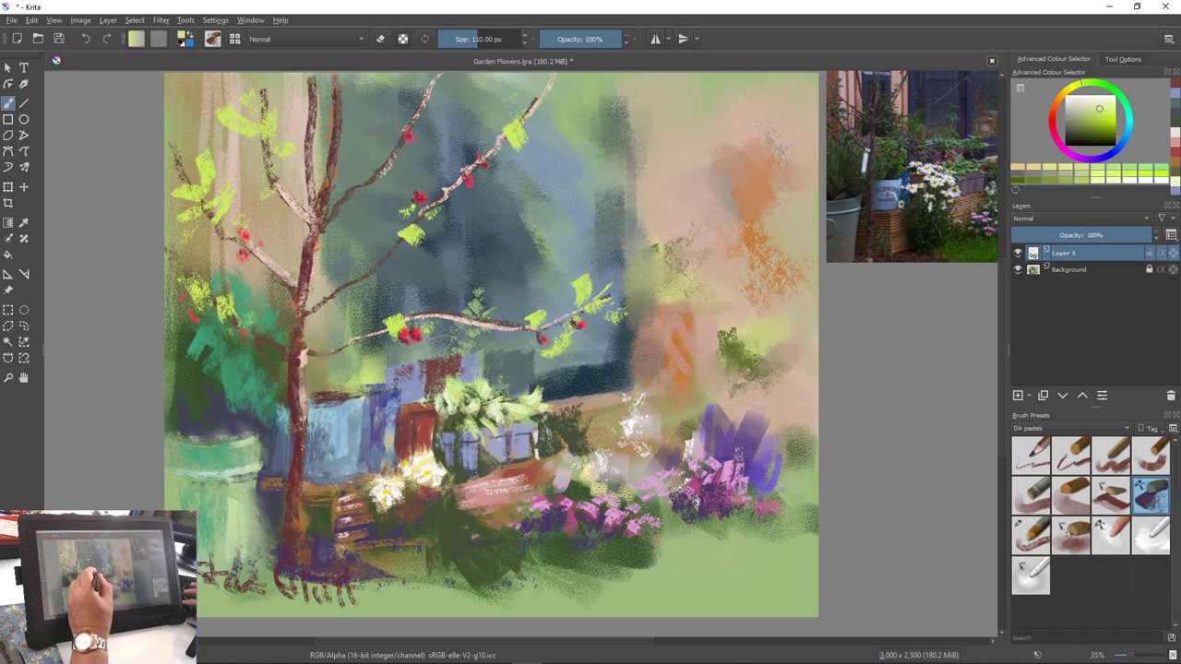
mouse_move(450, 345)
left_mouse_down()
mouse_move(415, 358)
mouse_move(499, 348)
mouse_move(521, 362)
mouse_move(528, 347)
mouse_move(550, 367)
mouse_move(513, 343)
mouse_move(522, 351)
mouse_move(508, 359)
mouse_move(462, 336)
mouse_move(486, 341)
left_mouse_up()
key("bracketleft")
key("bracketleft")
key("bracketleft")
key("bracketleft")
key("bracketleft")
key("bracketleft")
key("bracketleft")
key("bracketleft")
key("bracketleft")
key("bracketleft")
key("bracketleft")
key("bracketleft")
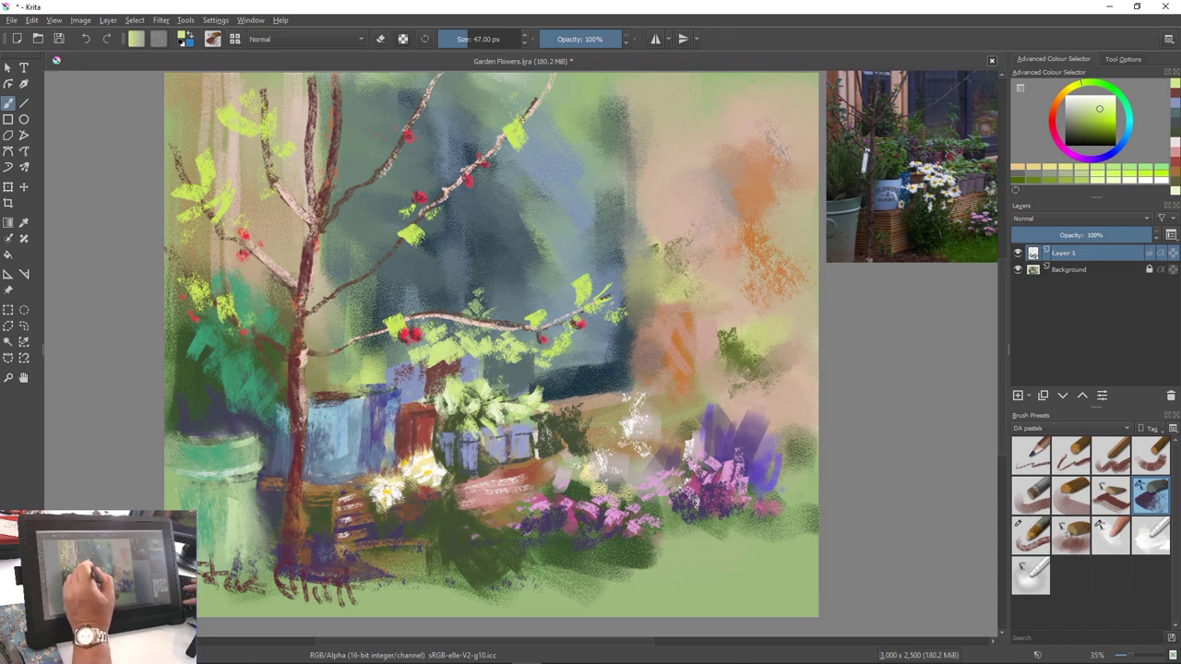
Sample the background's grey-blue, enlarge the brush to 281 px and paint over the tree's low horizontal branch above the foliage
left_click(404, 329, "ctrl")
left_click(405, 291, "ctrl")
key("]")
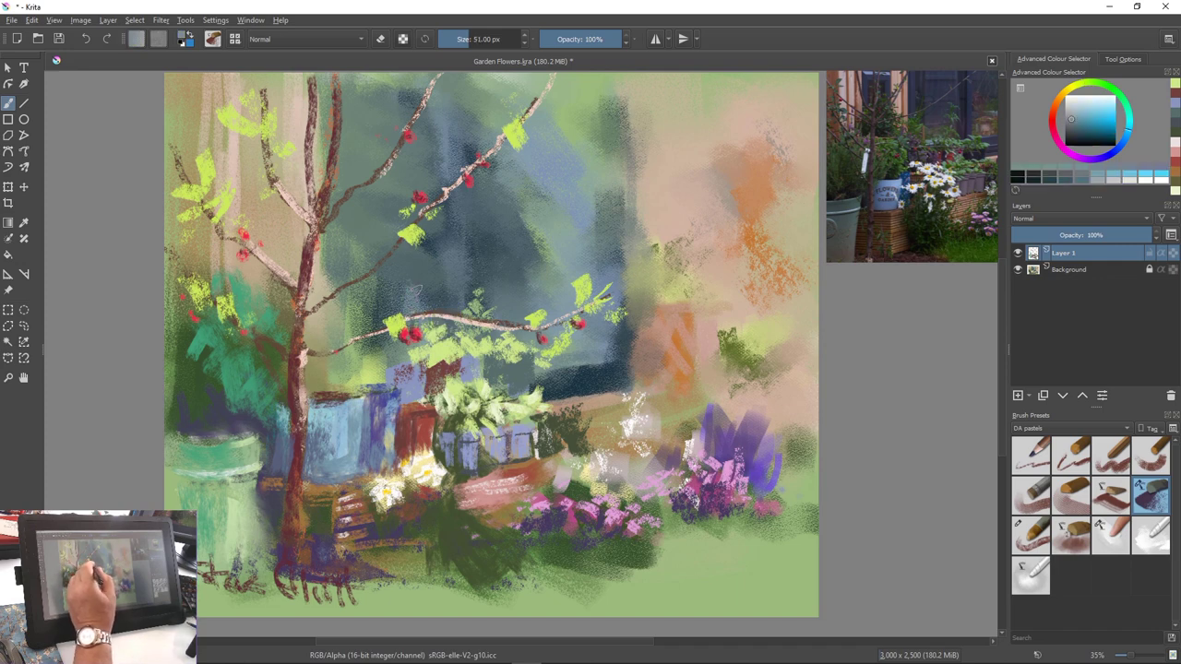
key("]")
key("]")
key("]")
key("]")
key("]")
key("]")
key("]")
key("]")
key("]")
key("]")
key("]")
key("]")
key("]")
key("]")
key("]")
key("]")
key("]")
key("]")
key("]")
key("]")
mouse_move(438, 312)
left_mouse_down()
mouse_move(364, 338)
mouse_move(503, 319)
mouse_move(531, 332)
mouse_move(586, 304)
mouse_move(543, 331)
mouse_move(484, 281)
mouse_move(481, 297)
mouse_move(577, 340)
mouse_move(599, 296)
left_mouse_up()
Cover the remaining branch with sampled background grey-greens and grey-blues, and paint a sampled blue-violet patch in the dark window area
left_click(485, 273, "ctrl")
mouse_move(397, 318)
left_mouse_down()
mouse_move(452, 300)
mouse_move(399, 288)
mouse_move(342, 338)
left_mouse_up()
left_click(362, 279, "ctrl")
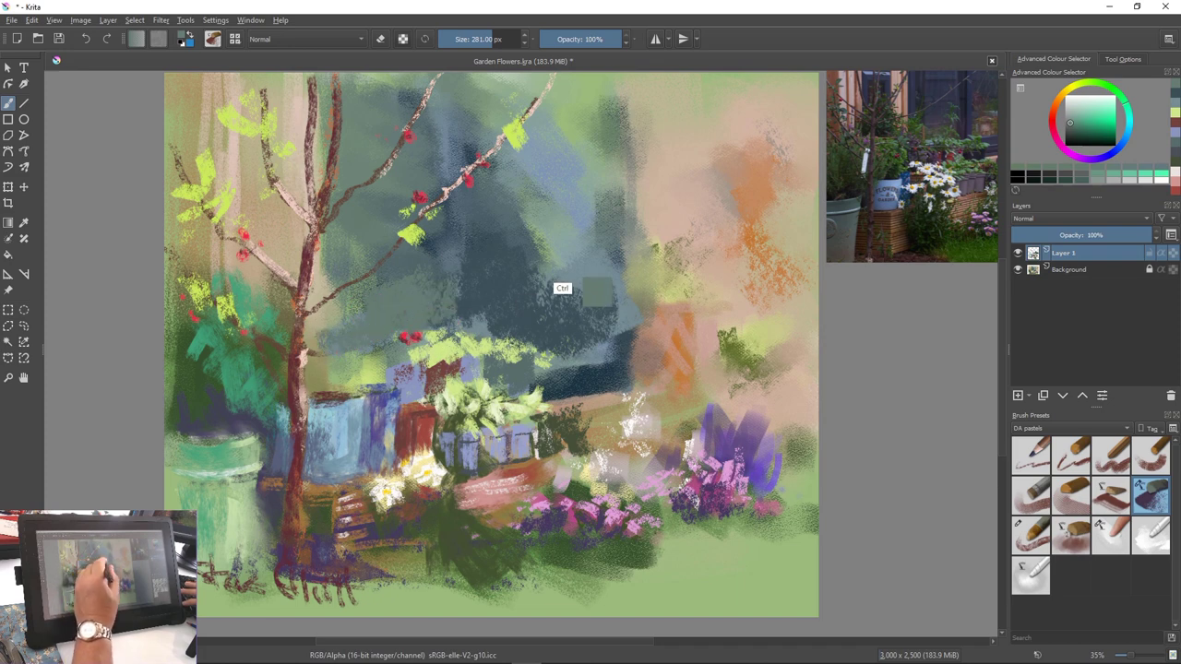
left_click(558, 296, "ctrl")
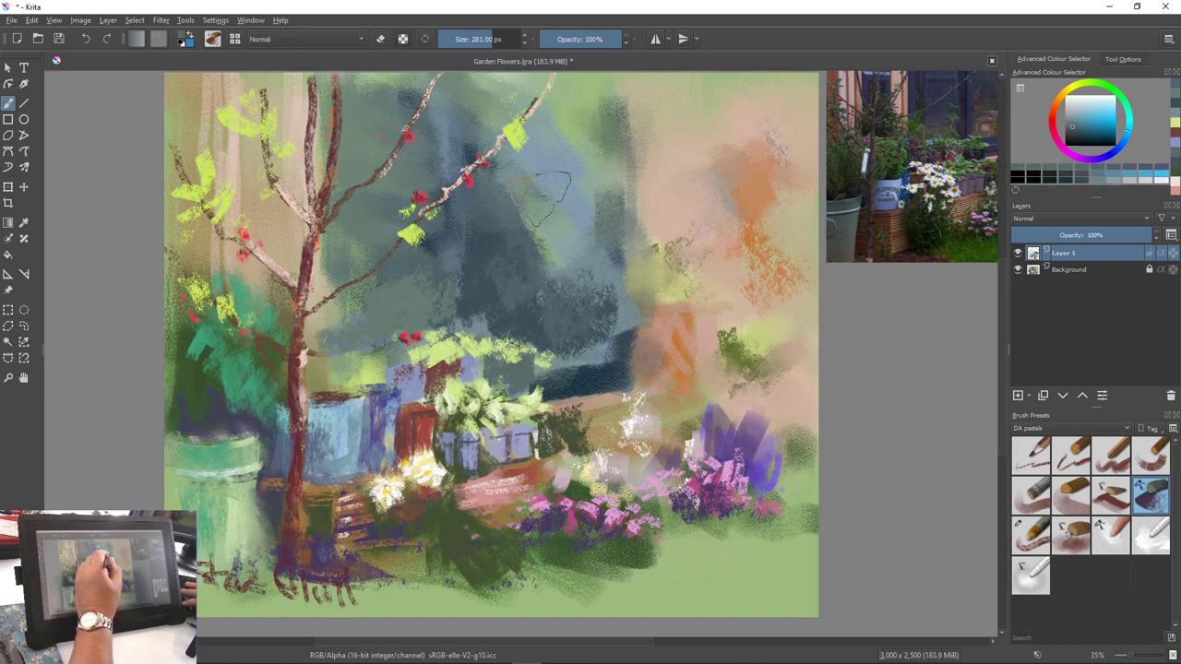
left_click(524, 208, "ctrl")
mouse_move(524, 209)
left_mouse_down()
mouse_move(516, 295)
mouse_move(576, 307)
mouse_move(605, 282)
left_mouse_up()
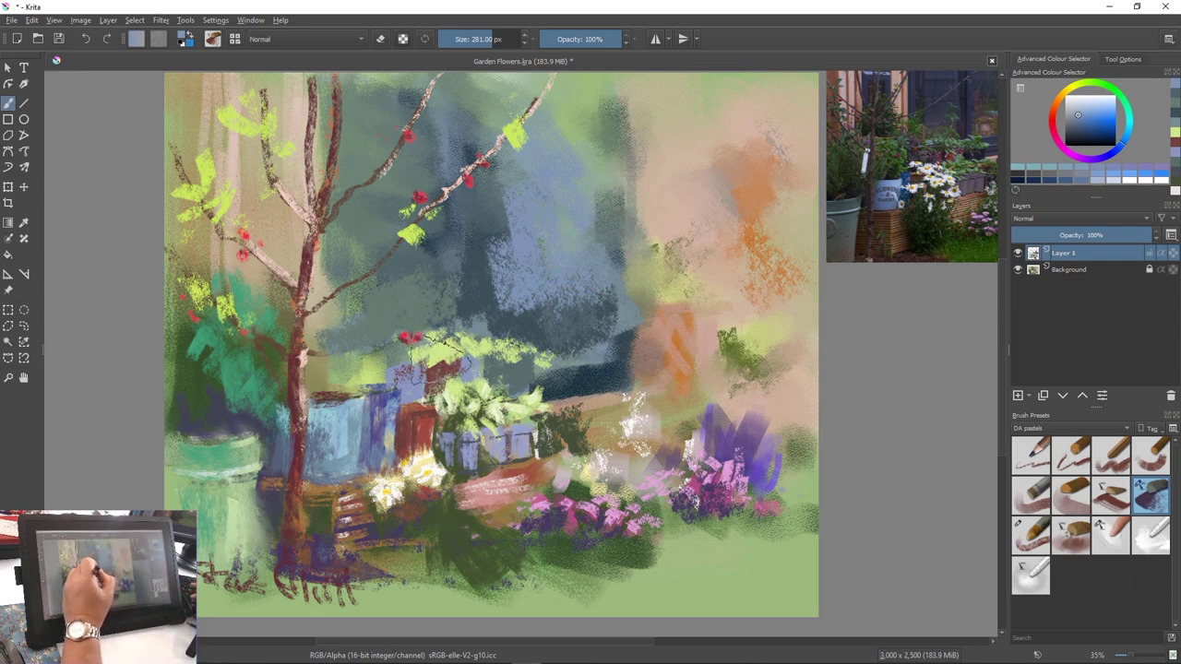
Sample the bright yellow-green, reduce the brush to 47 px and paint a thin leafy stem rising above the back-row foliage
left_click(447, 356, "ctrl")
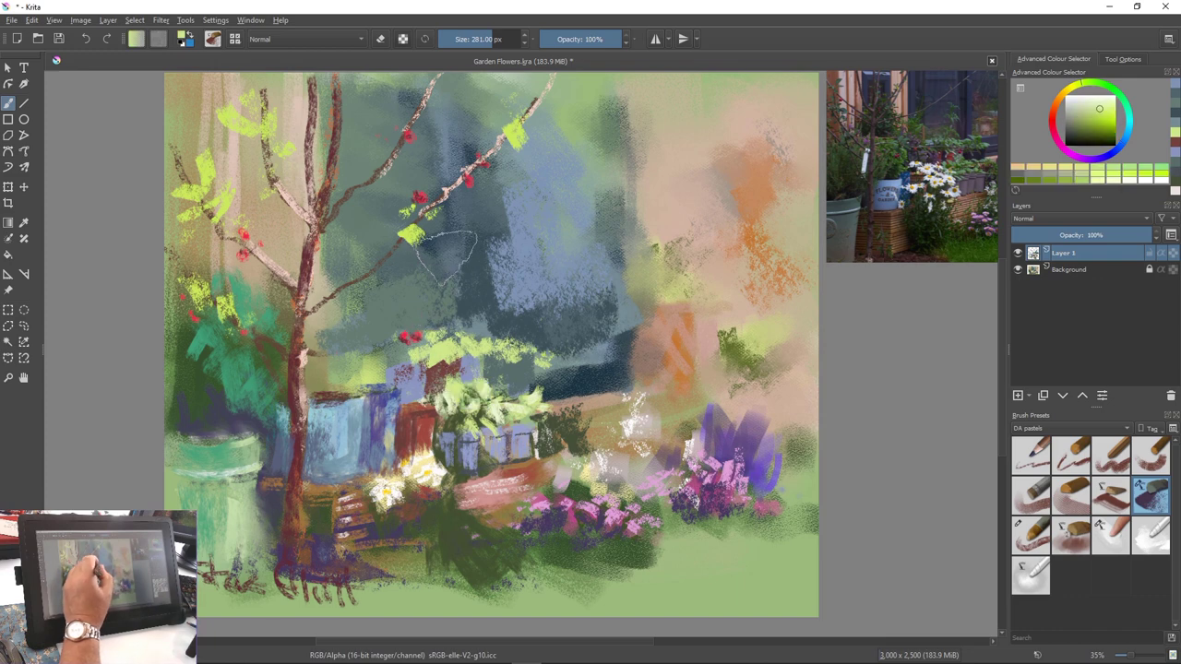
key("[")
key("[")
key("[")
key("[")
key("[")
key("[")
key("[")
key("[")
key("[")
key("[")
key("[")
key("[")
key("[")
key("[")
key("[")
key("[")
key("[")
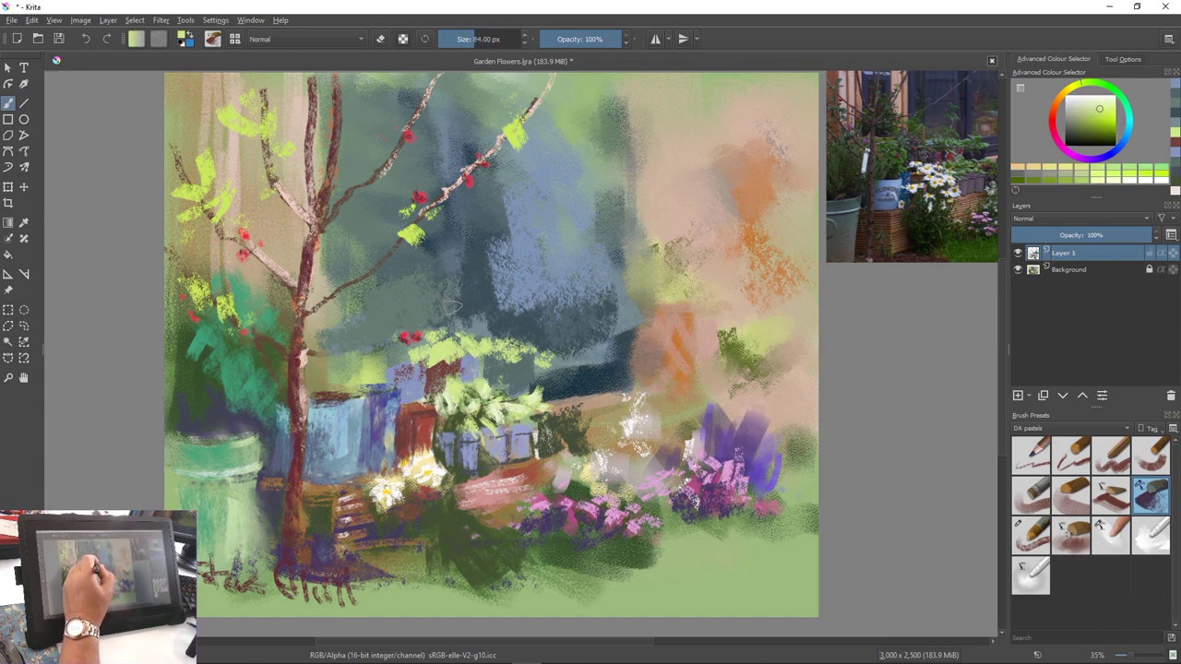
left_click_drag(469, 262, 459, 339)
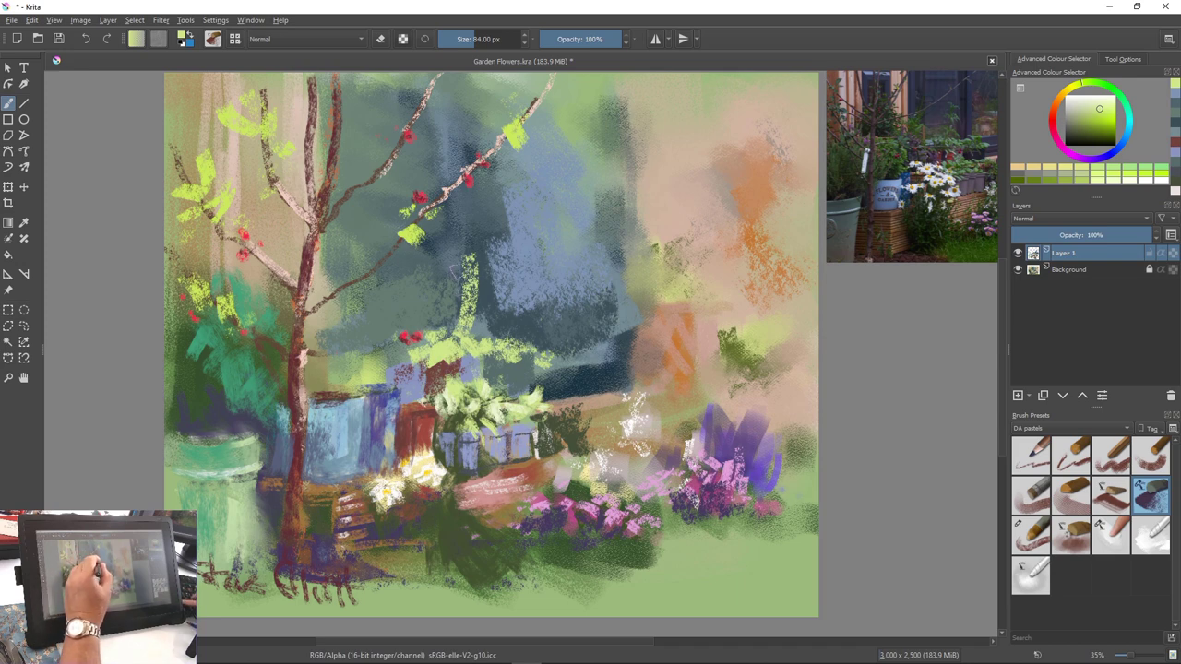
key("ctrl+z")
key("bracketleft")
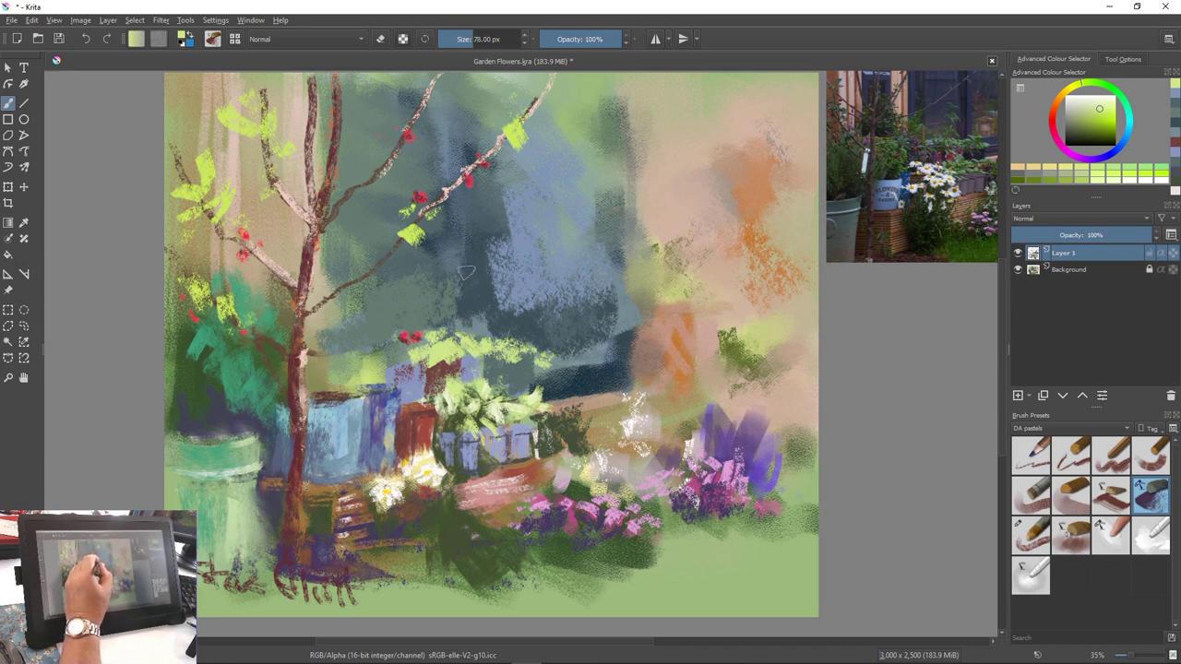
key("bracketleft")
key("bracketleft")
key("bracketleft")
key("bracketleft")
key("bracketleft")
key("bracketleft")
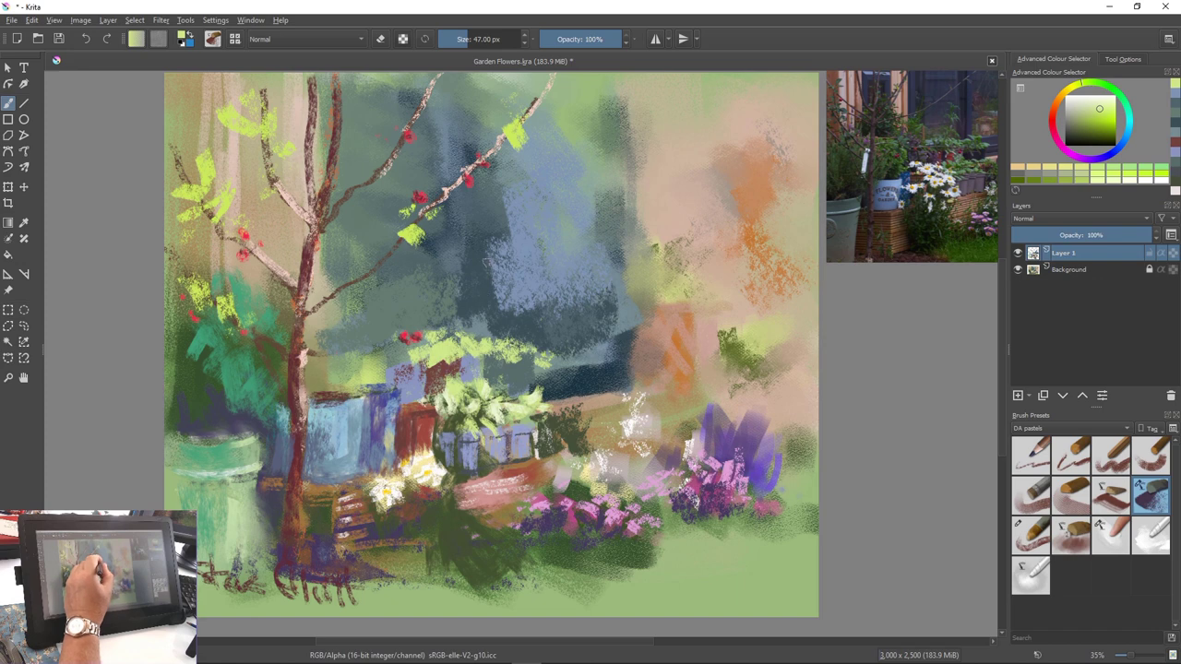
mouse_move(486, 260)
left_mouse_down()
mouse_move(472, 349)
mouse_move(493, 320)
mouse_move(456, 308)
mouse_move(534, 322)
left_mouse_up()
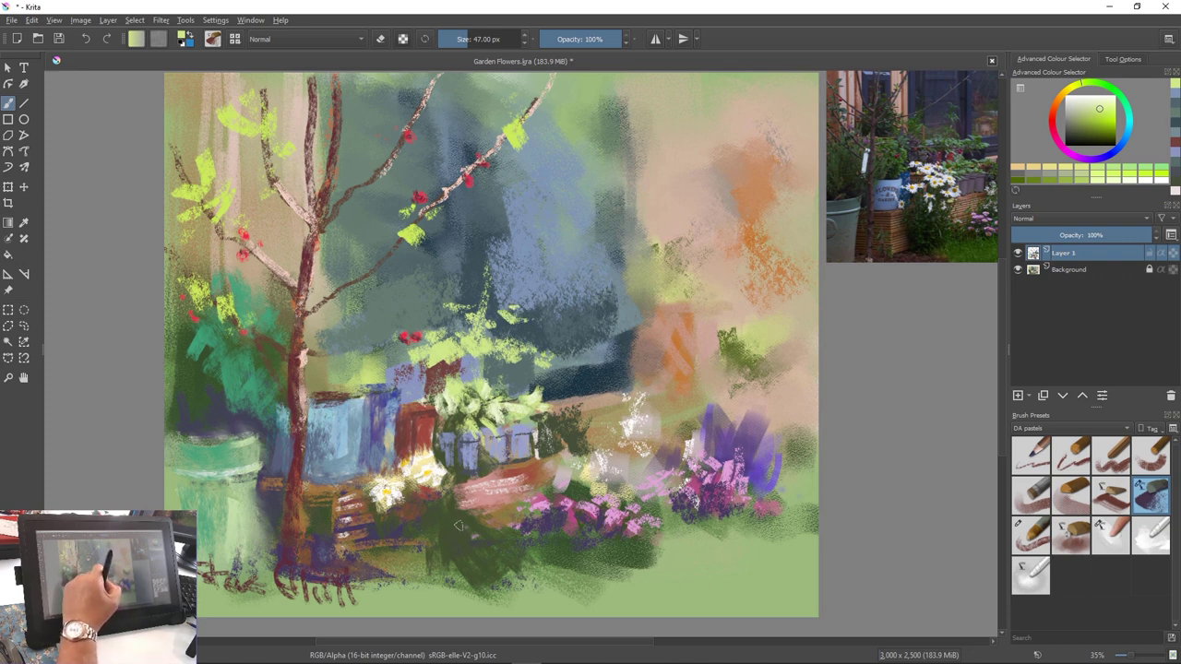
Sample the dark green from the foreground shadow and dab shading among the yellow-green leaves above the back pots
left_click(469, 559, "ctrl")
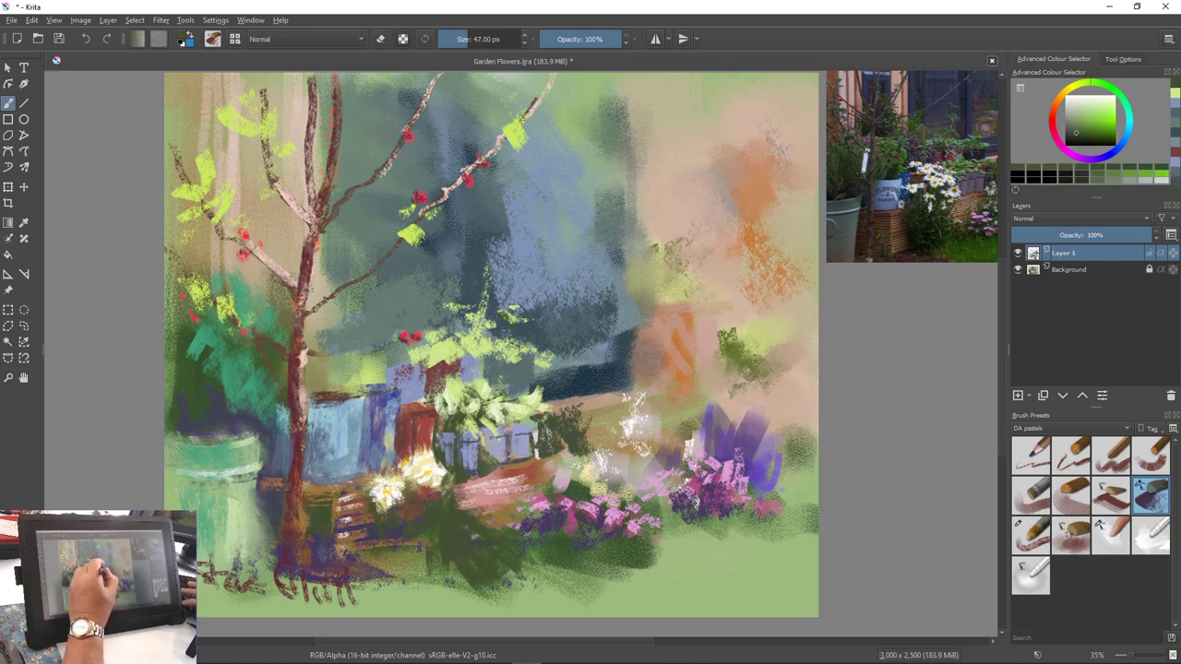
mouse_move(510, 358)
left_mouse_down()
mouse_move(501, 347)
mouse_move(515, 365)
left_mouse_up()
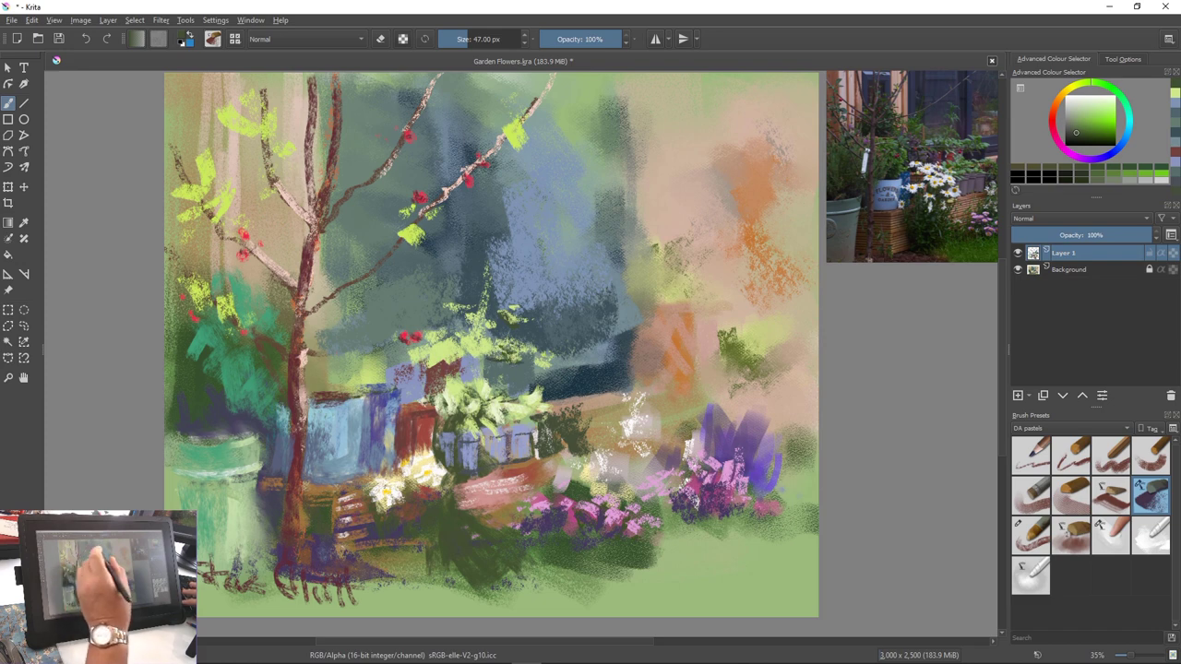
mouse_move(467, 356)
left_mouse_down()
mouse_move(478, 363)
mouse_move(434, 367)
left_mouse_up()
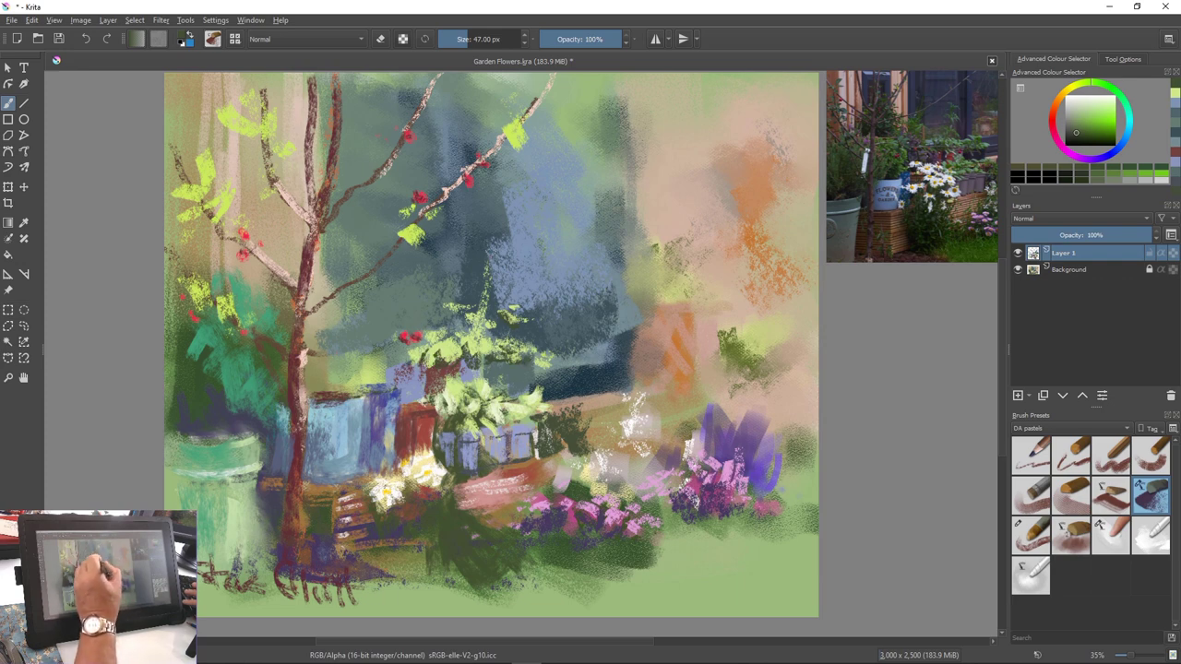
Sample a softer yellow-green and extend the leafy stem upward with small leaf strokes against the blue background
left_click(516, 374, "ctrl")
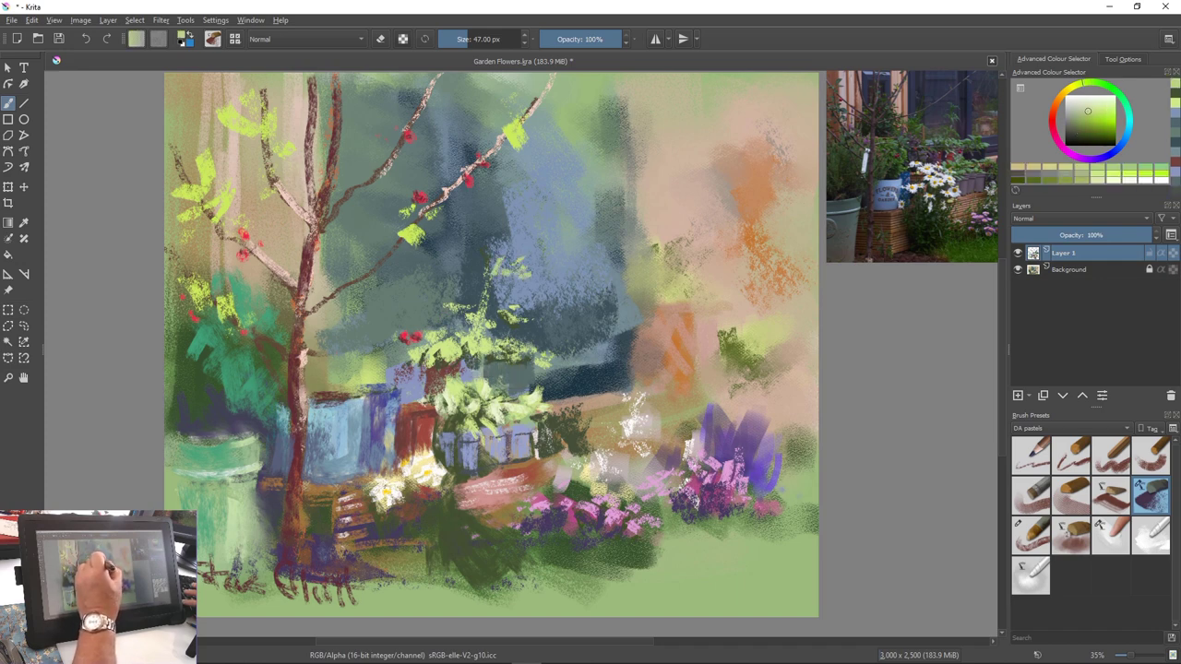
left_click_drag(482, 235, 498, 281)
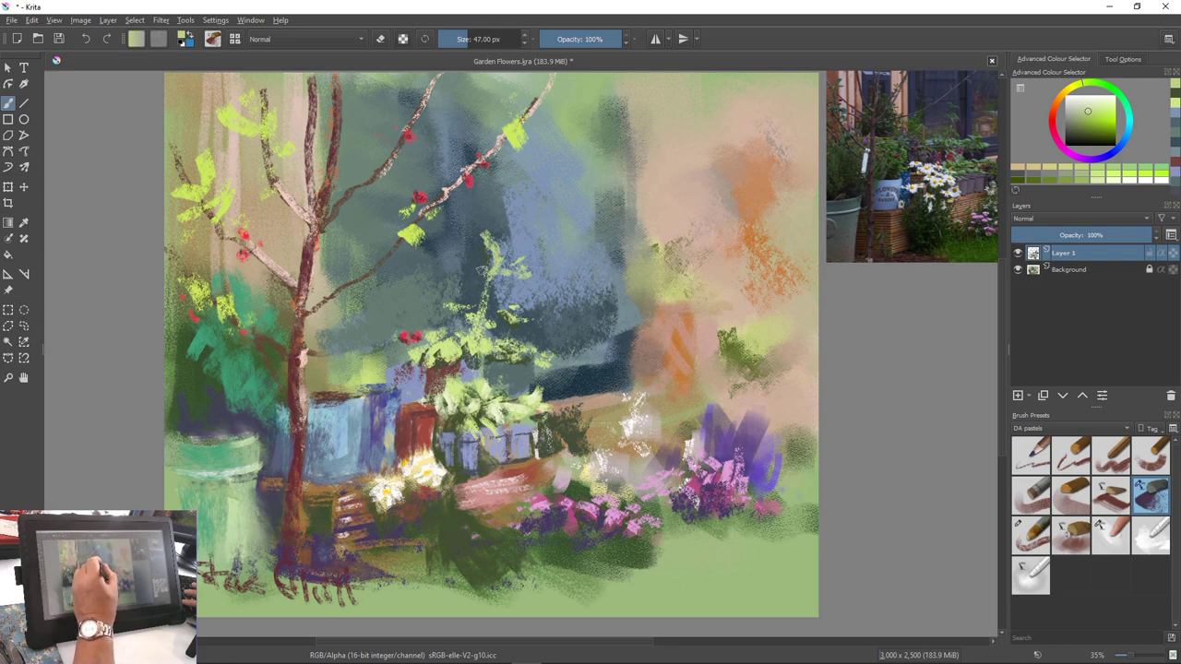
left_click_drag(490, 296, 481, 314)
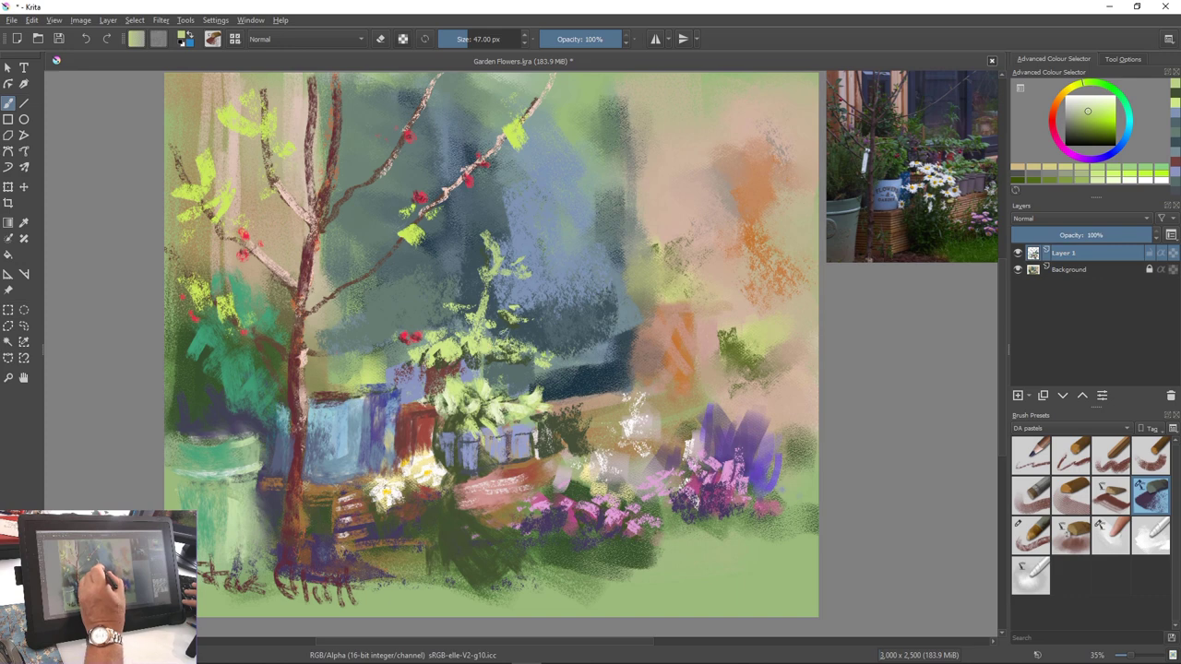
Pick near-white and paint small highlight strokes in the centre of the tall leafy plant
right_click(396, 391)
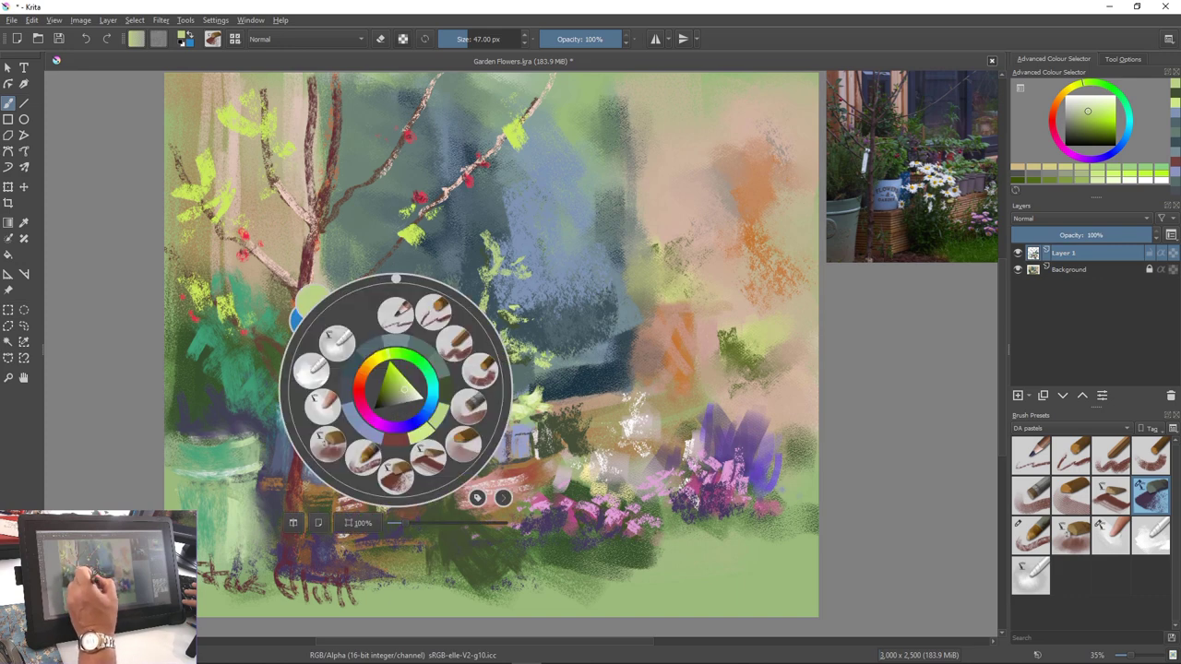
left_click(422, 399)
right_click(433, 387)
mouse_move(469, 312)
left_mouse_down()
mouse_move(482, 341)
mouse_move(458, 330)
mouse_move(491, 348)
mouse_move(504, 325)
mouse_move(533, 343)
left_mouse_up()
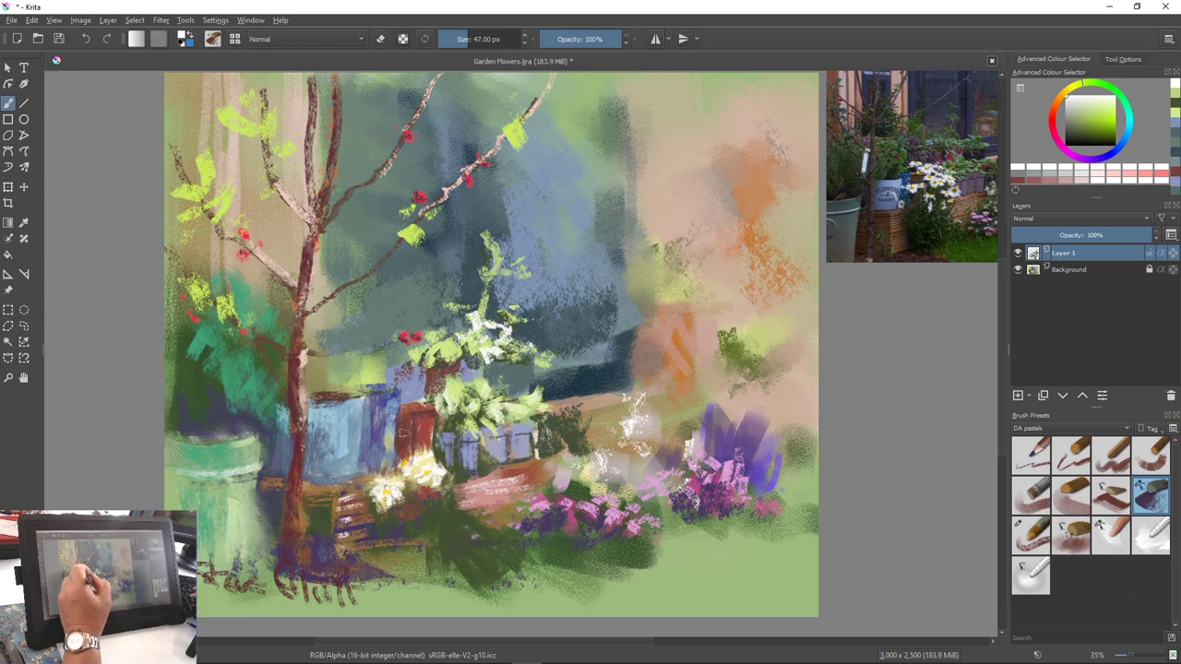
Pick a magenta pink, enlarge the brush to 96 px and paint a flower cluster above the blue pots
right_click(350, 358)
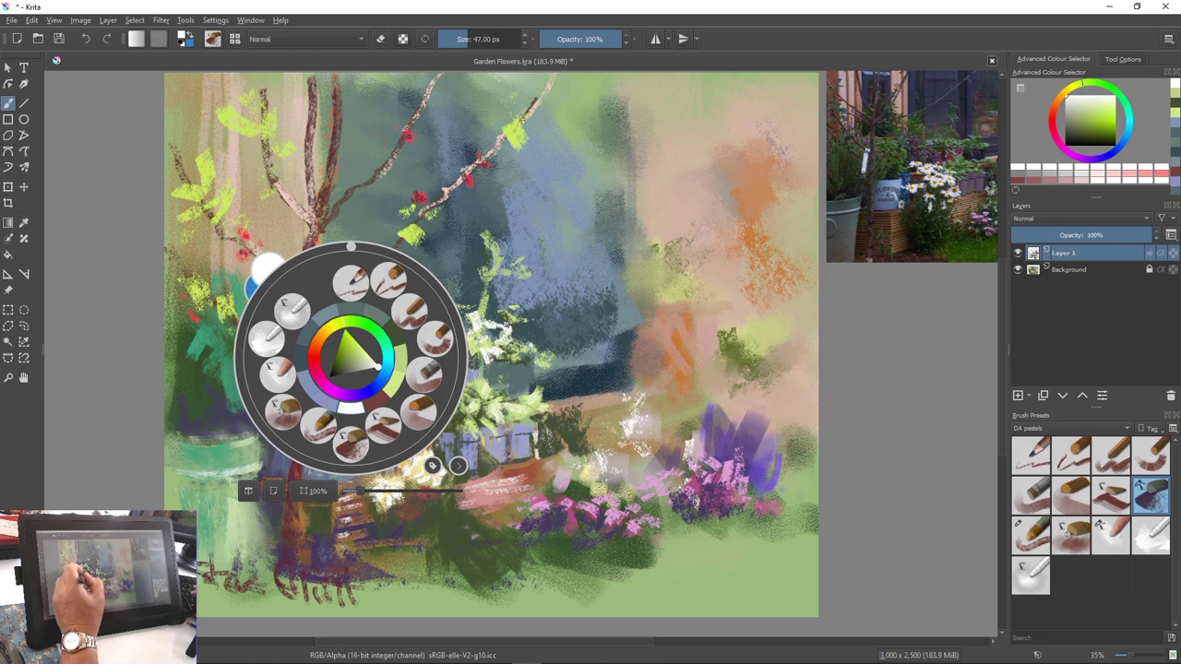
left_click_drag(315, 367, 342, 362)
left_click(346, 360)
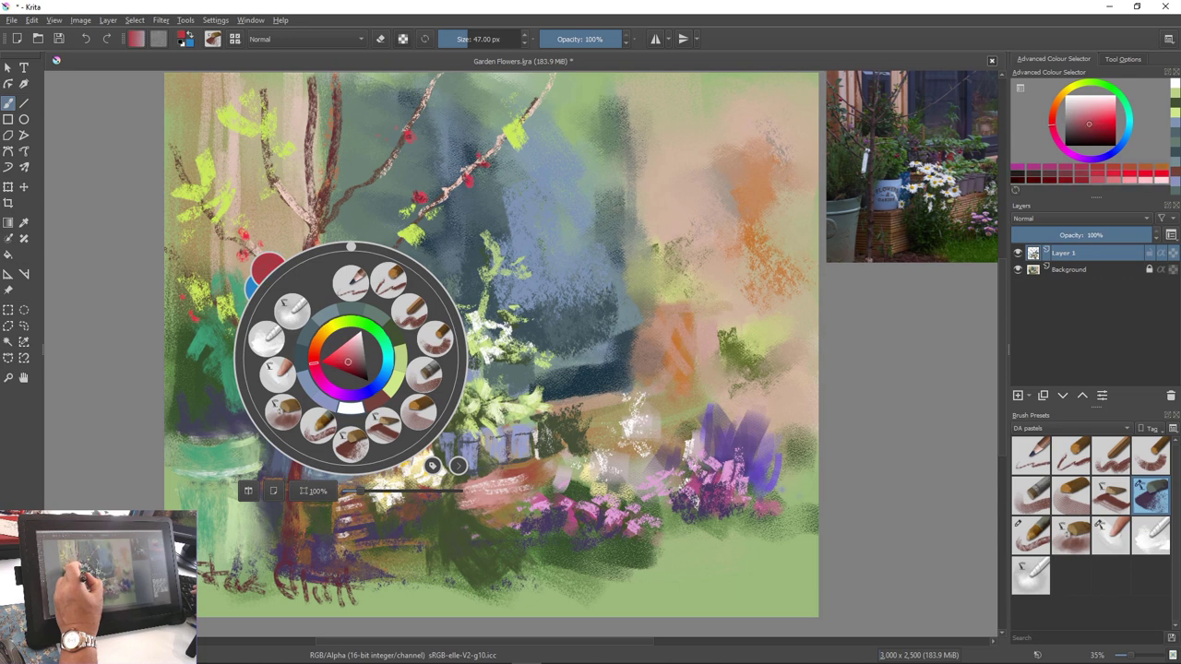
left_click(315, 370)
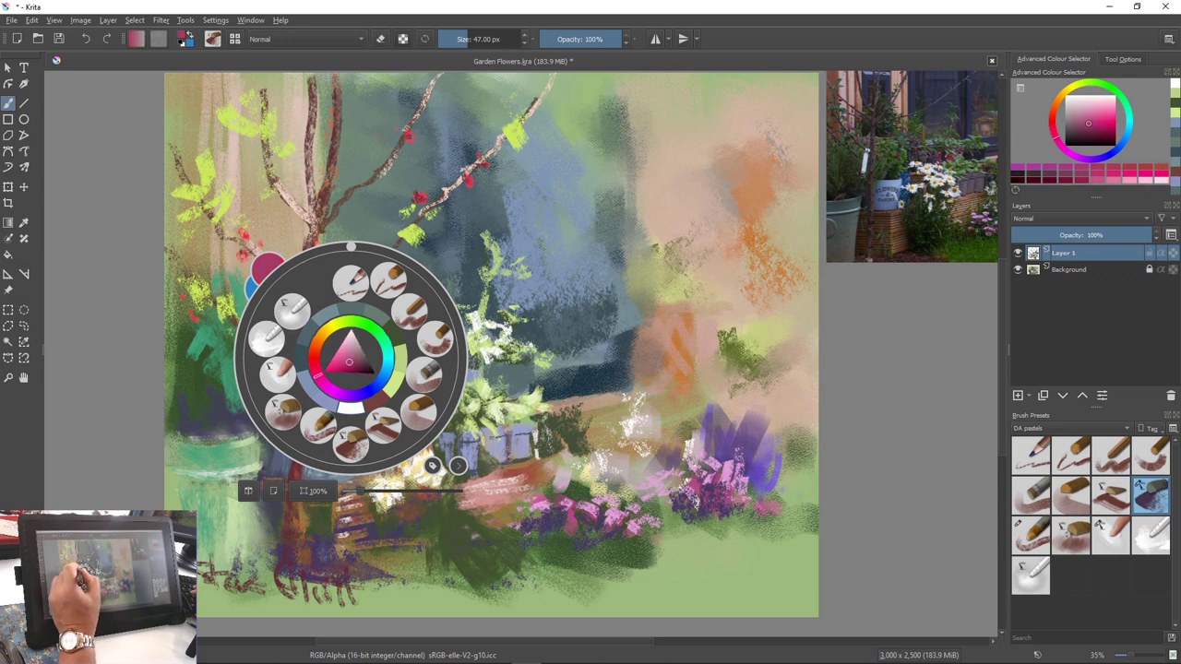
left_click(290, 255)
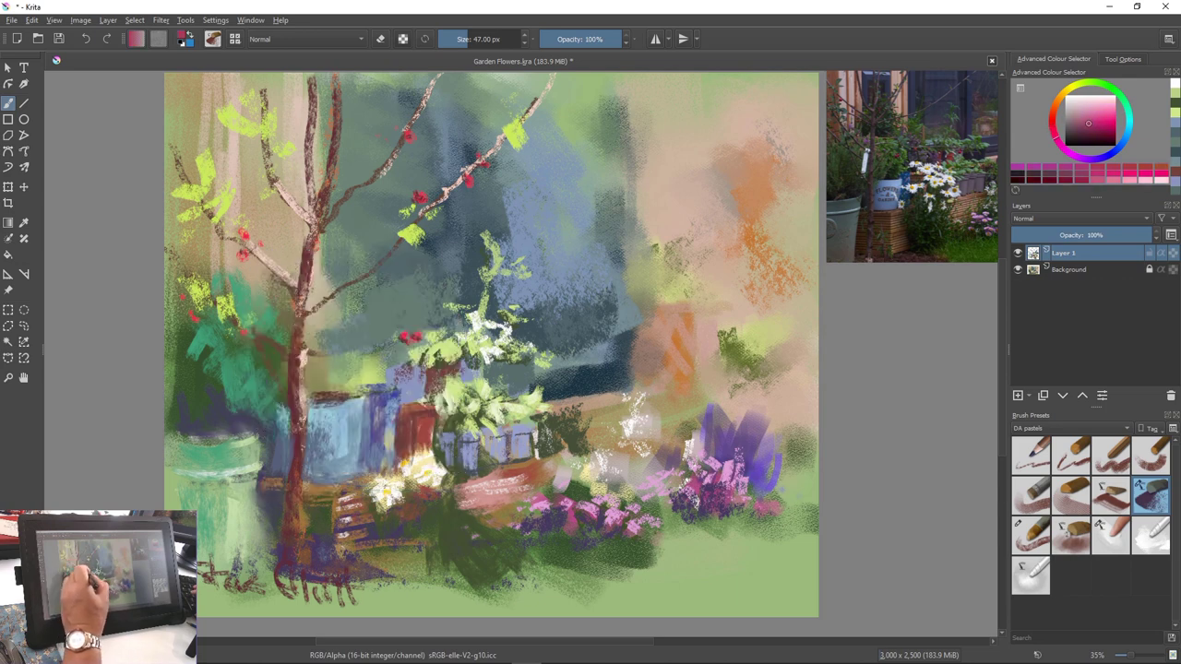
left_click_drag(387, 357, 398, 374)
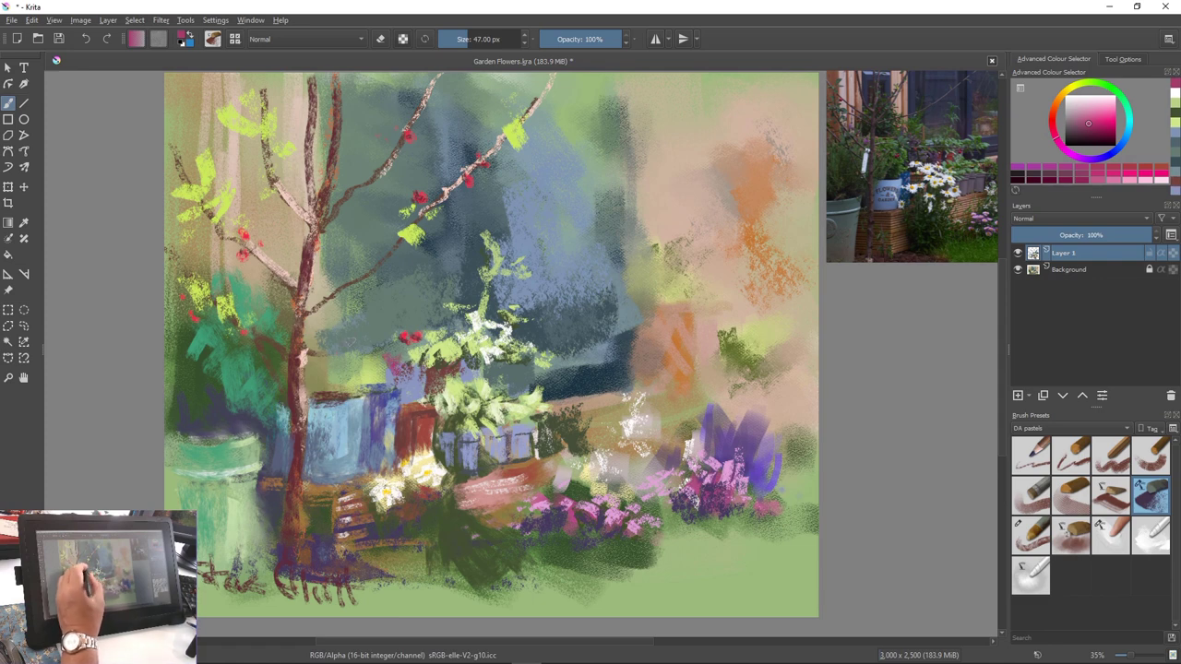
left_click_drag(347, 355, 365, 372)
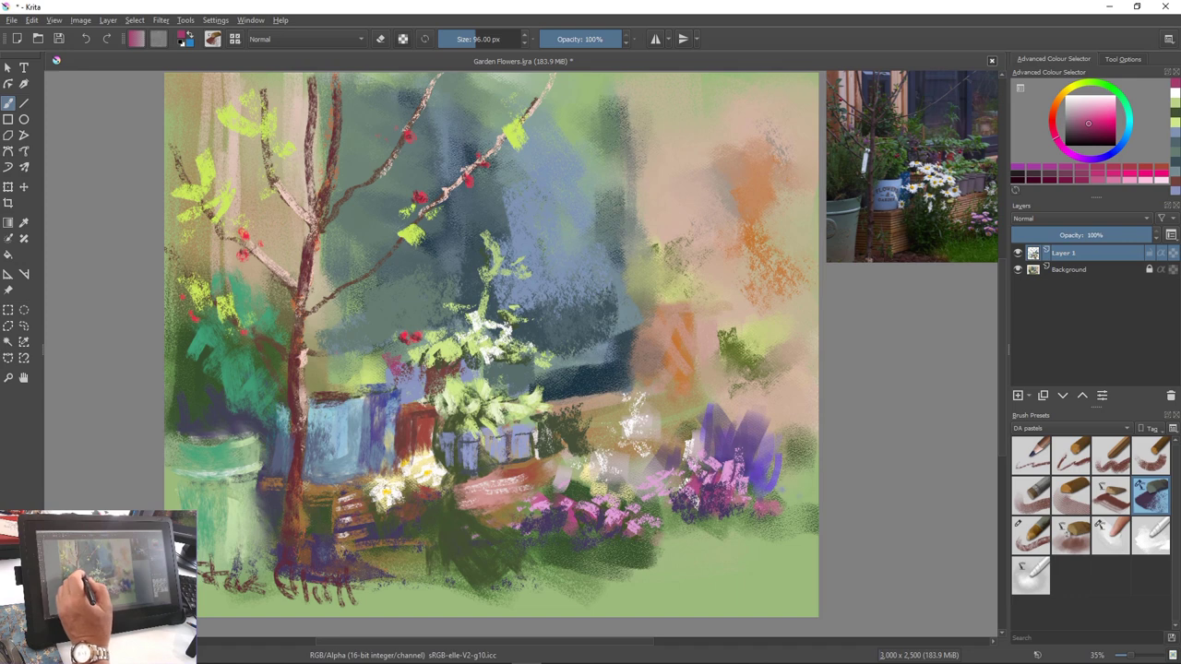
left_click_drag(390, 368, 403, 379)
mouse_move(401, 360)
left_mouse_down()
mouse_move(412, 366)
mouse_move(384, 370)
mouse_move(380, 348)
left_mouse_up()
mouse_move(383, 340)
left_mouse_down()
mouse_move(392, 346)
mouse_move(377, 379)
mouse_move(417, 377)
mouse_move(347, 362)
mouse_move(326, 376)
left_mouse_up()
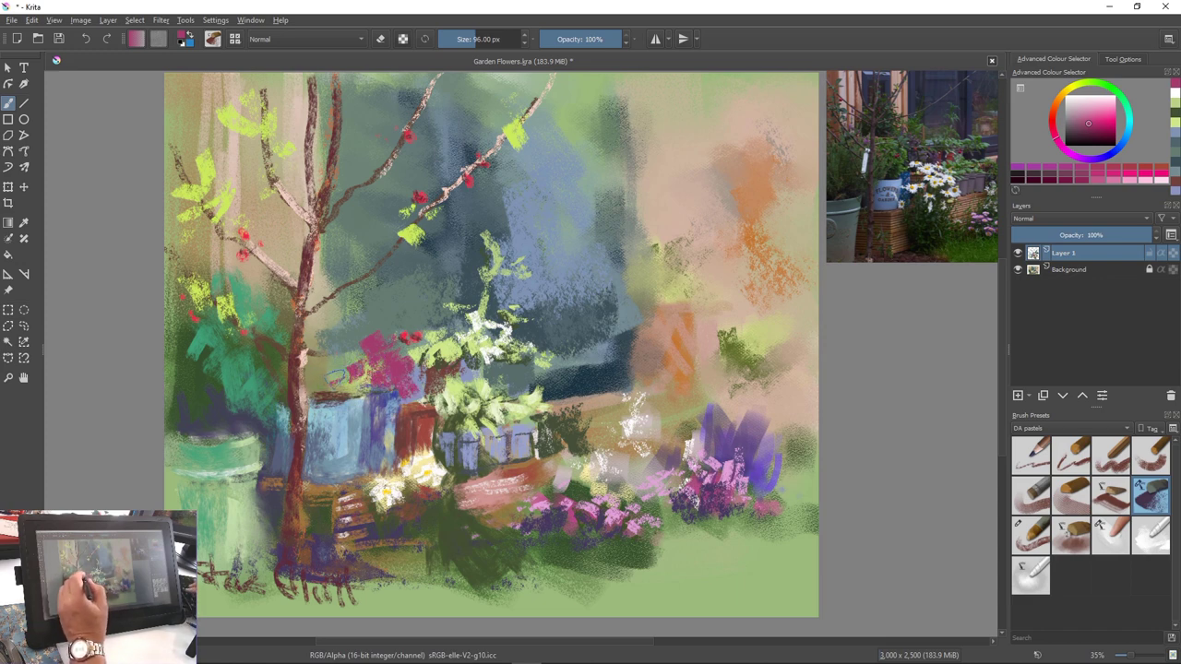
Pick a dark magenta, reduce the brush to 35 px and shade the lower parts of the magenta flower cluster
right_click(333, 378)
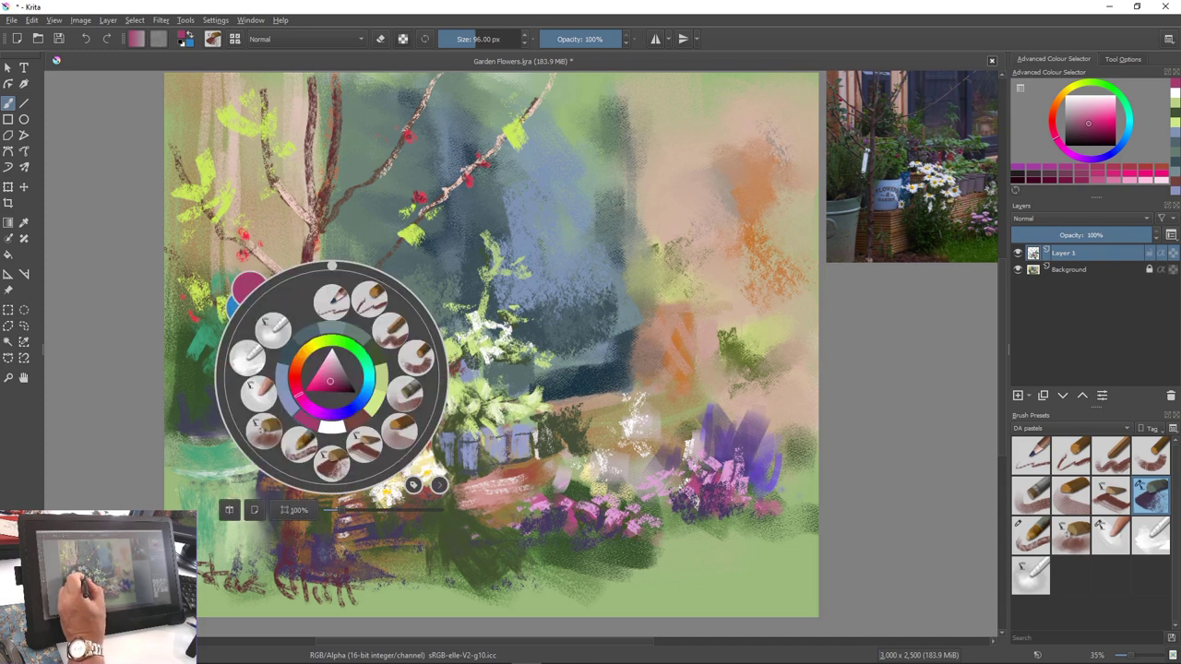
left_click(339, 384)
right_click(339, 384)
mouse_move(367, 386)
left_mouse_down()
mouse_move(386, 368)
mouse_move(404, 378)
mouse_move(351, 376)
mouse_move(371, 368)
left_mouse_up()
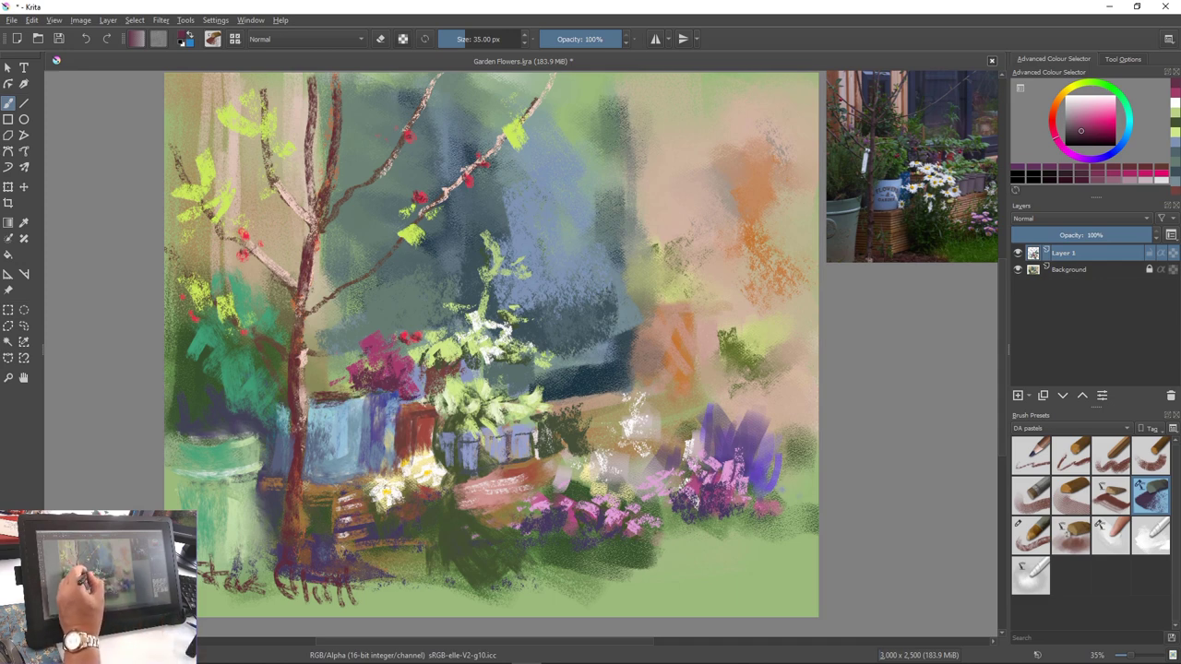
Pick a pale pink, set the brush to 41 px and add petal highlights across the magenta flower cluster
right_click(371, 356)
left_click(372, 341)
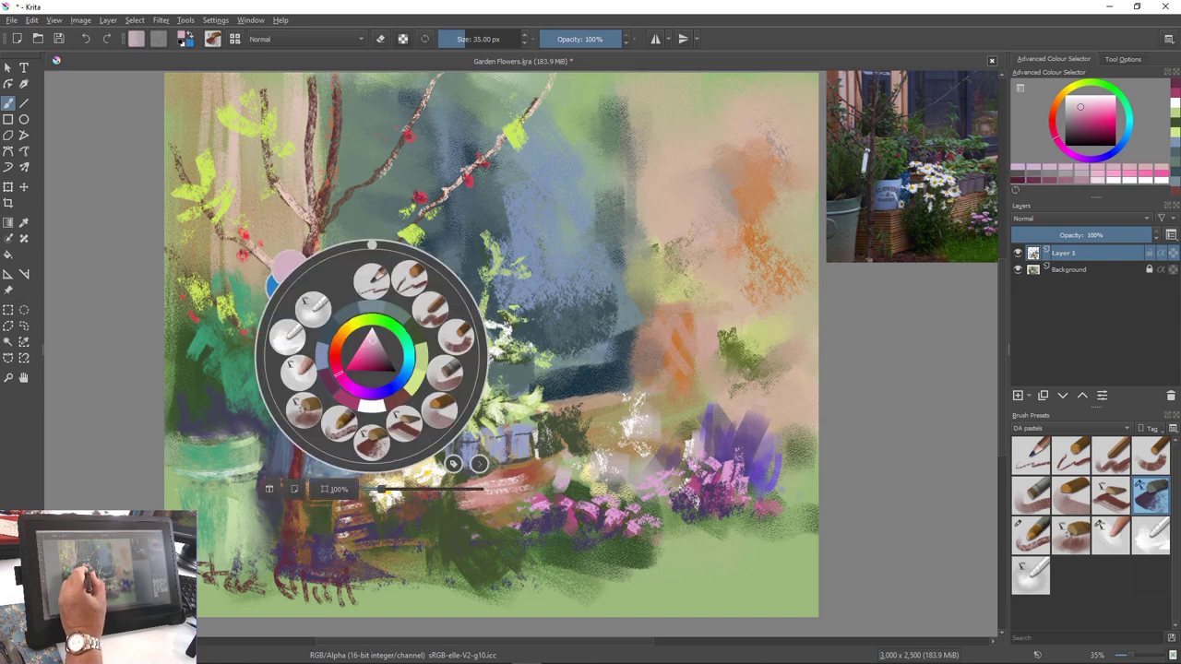
right_click(372, 341)
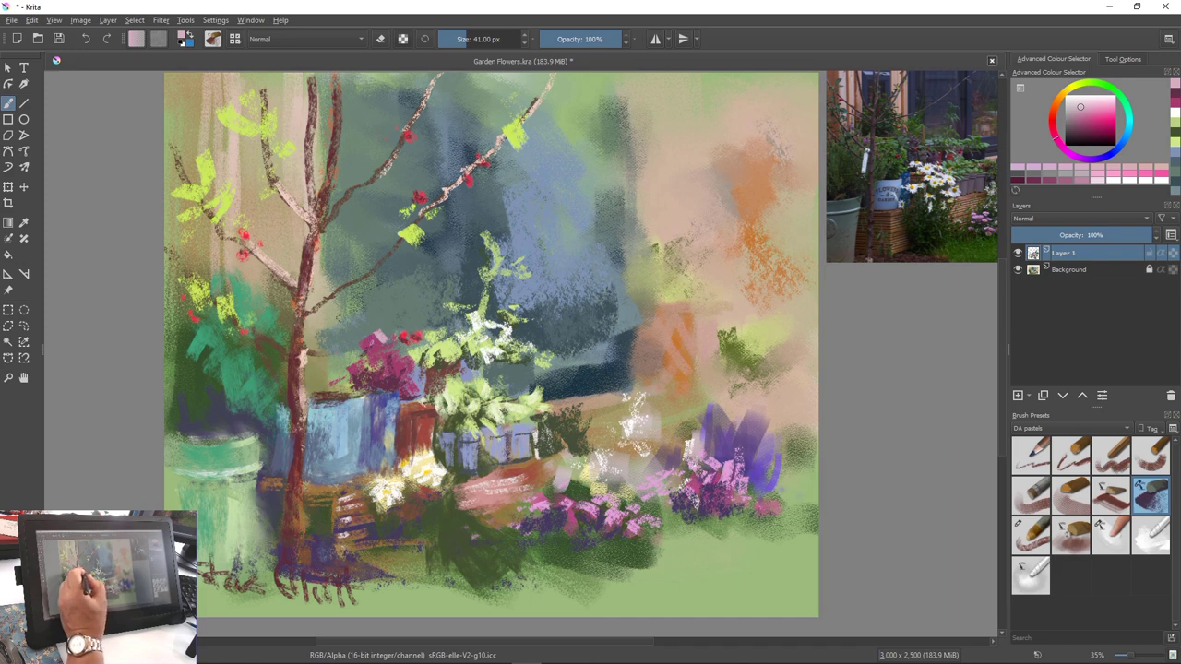
left_click_drag(409, 363, 404, 383)
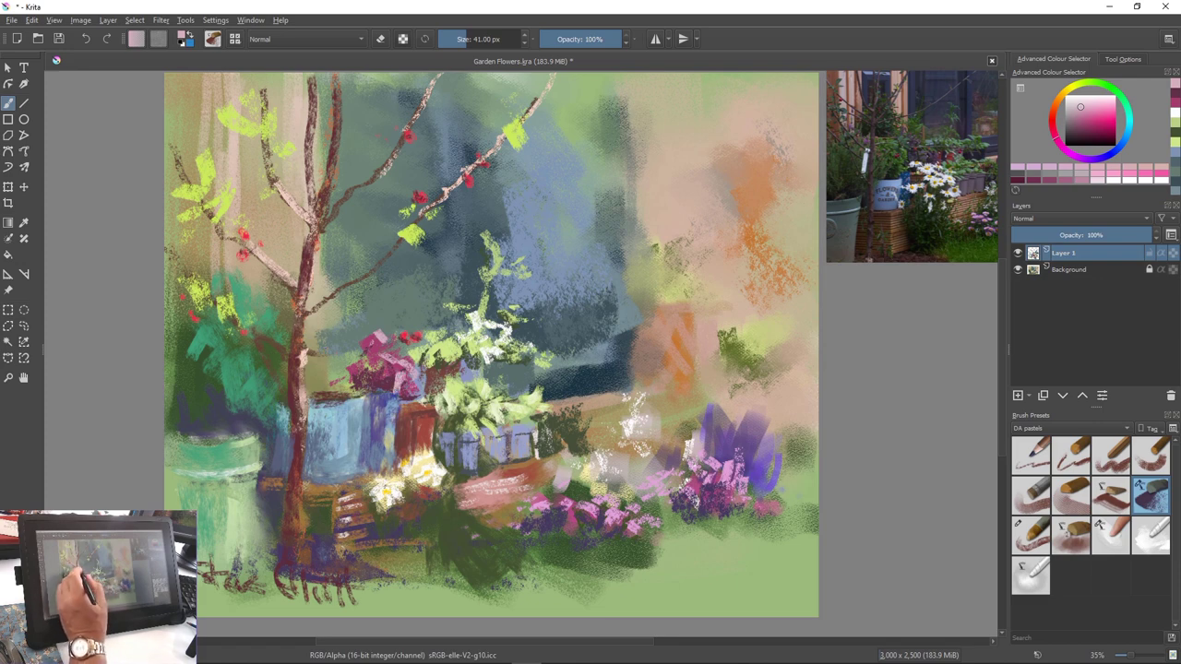
mouse_move(348, 338)
left_mouse_down()
mouse_move(362, 341)
mouse_move(366, 369)
left_mouse_up()
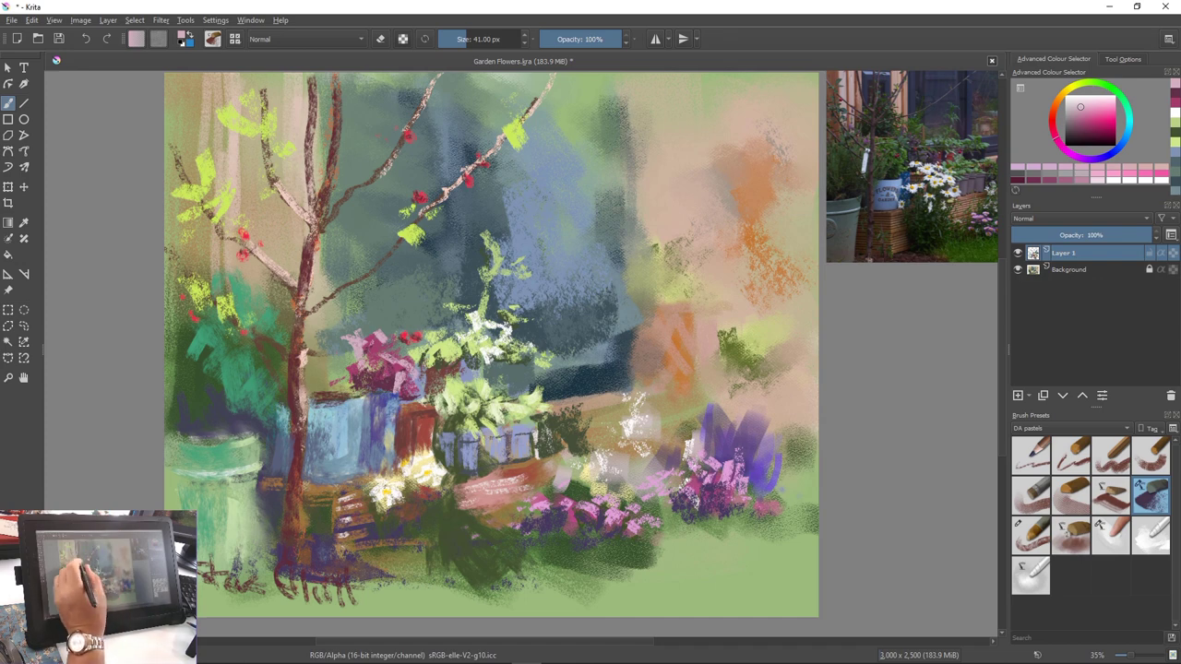
Switch to a blending brush preset at 200 px and soften the magenta flower cluster into its surroundings
right_click(317, 338)
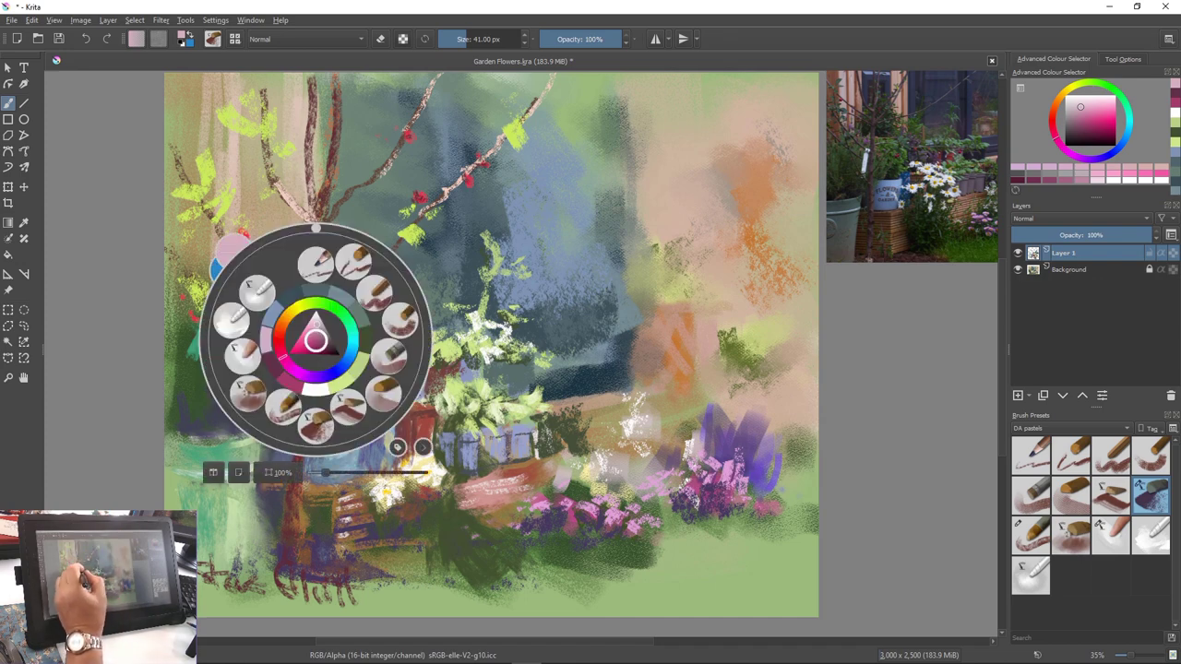
left_click(231, 319)
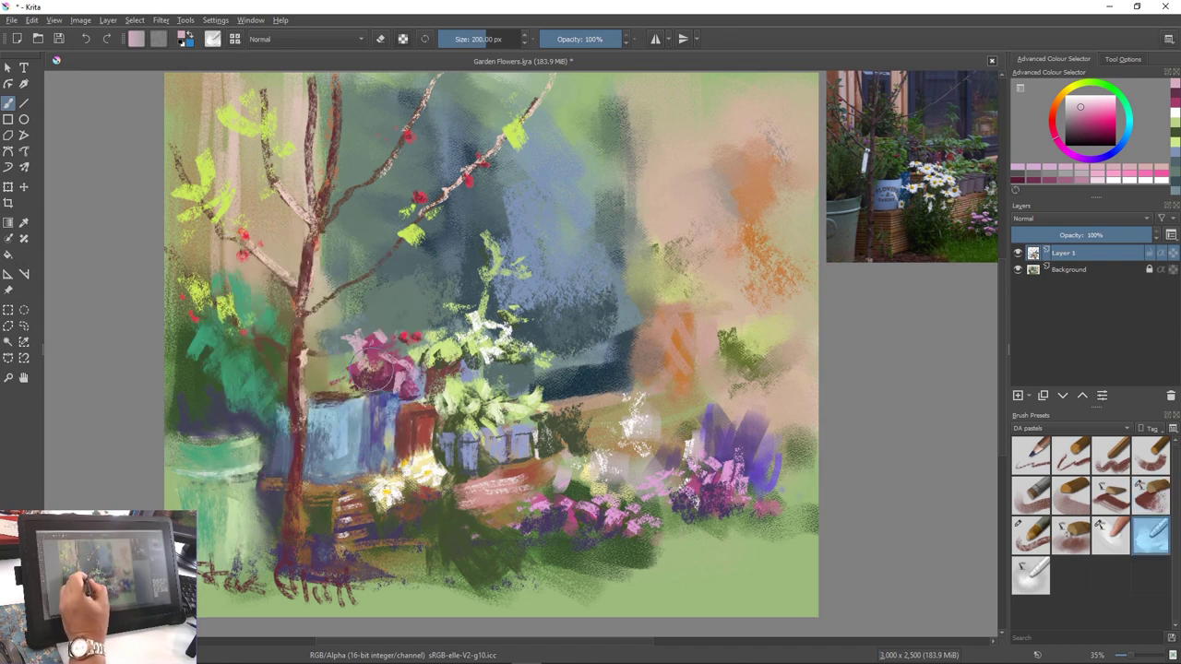
mouse_move(373, 372)
left_mouse_down()
mouse_move(342, 353)
mouse_move(346, 324)
mouse_move(381, 324)
mouse_move(390, 370)
mouse_move(338, 371)
mouse_move(355, 358)
mouse_move(397, 384)
mouse_move(380, 396)
mouse_move(325, 386)
left_mouse_up()
Reduce the blending brush to 84 px and soften the strokes around the back pots and the base of the leafy plant
key("bracketleft")
key("bracketleft")
key("bracketleft")
key("bracketleft")
key("bracketleft")
key("bracketleft")
key("bracketleft")
key("bracketleft")
key("bracketleft")
key("bracketleft")
key("bracketleft")
key("bracketleft")
key("bracketleft")
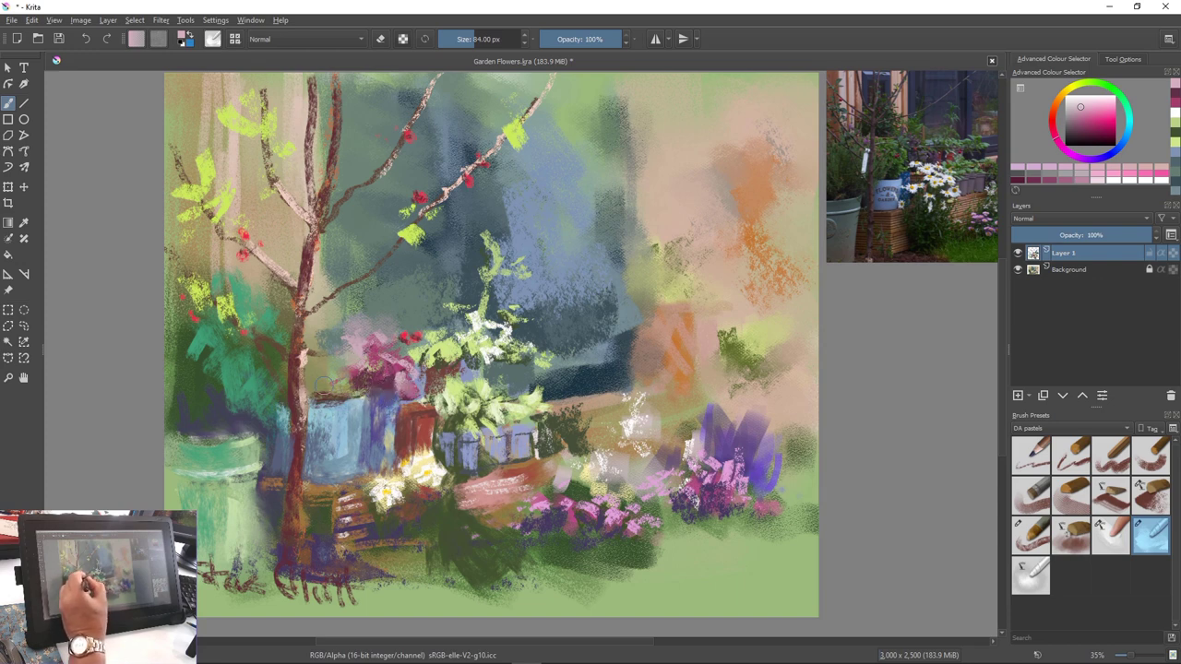
mouse_move(449, 360)
left_mouse_down()
mouse_move(444, 369)
mouse_move(467, 365)
mouse_move(430, 360)
mouse_move(437, 317)
mouse_move(499, 358)
mouse_move(486, 374)
left_mouse_up()
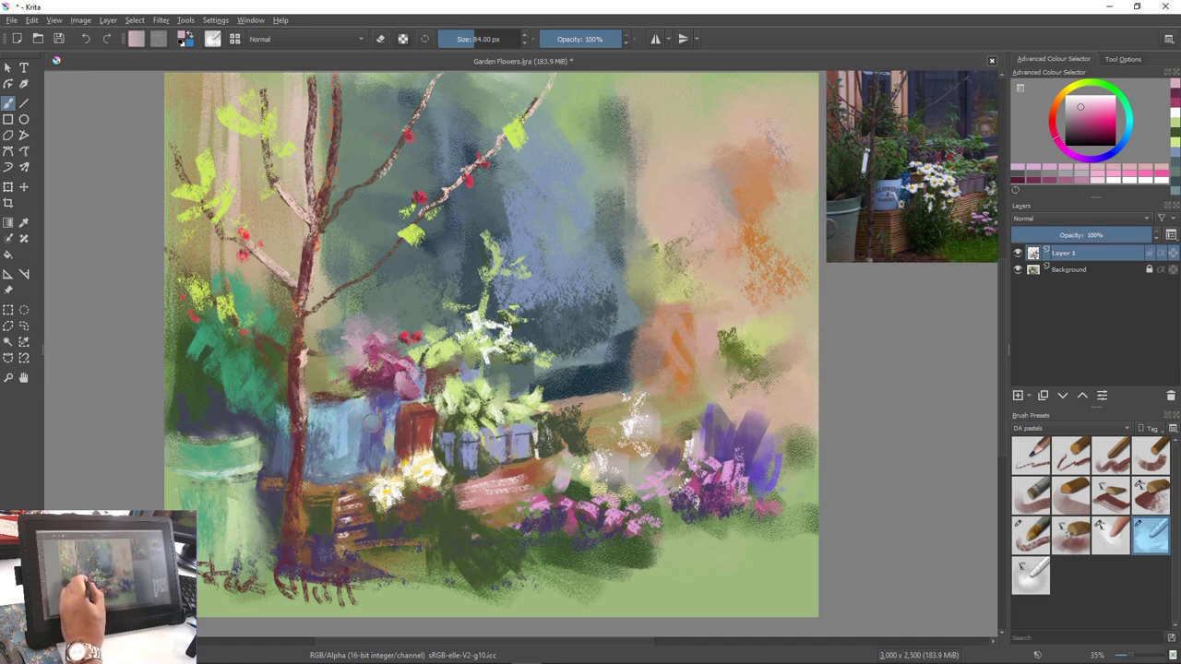
Soften the strokes around the blue pot, the small red pot and the pink patch beneath them with the blending brush
left_click_drag(380, 431, 397, 442)
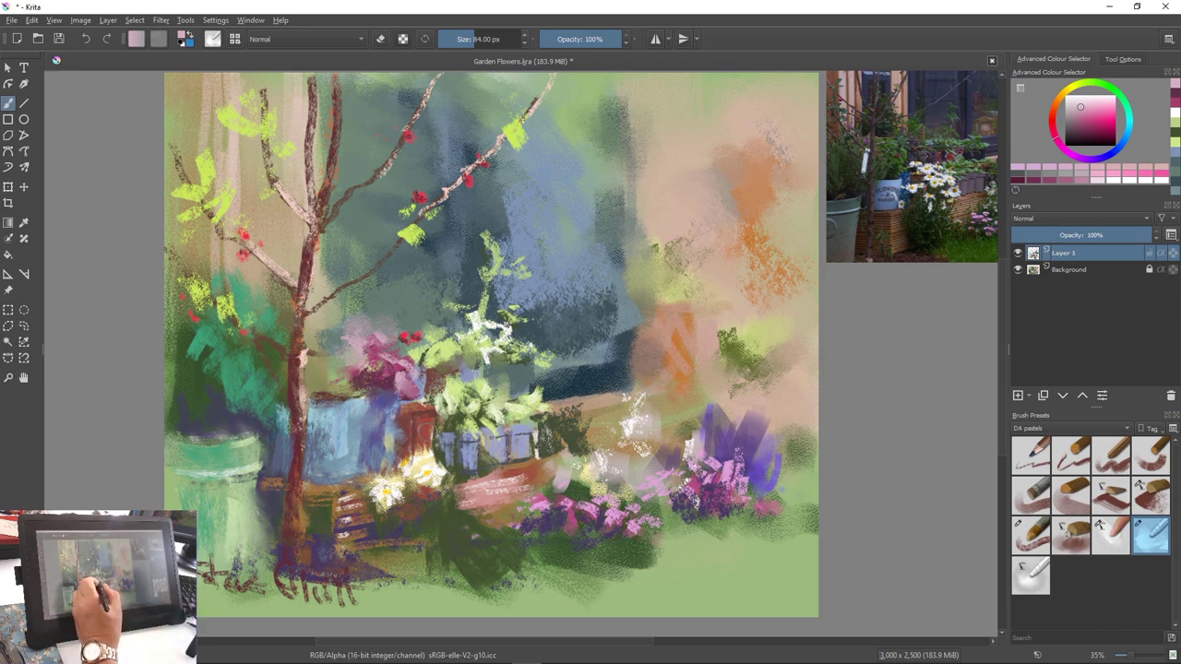
left_click_drag(434, 422, 438, 439)
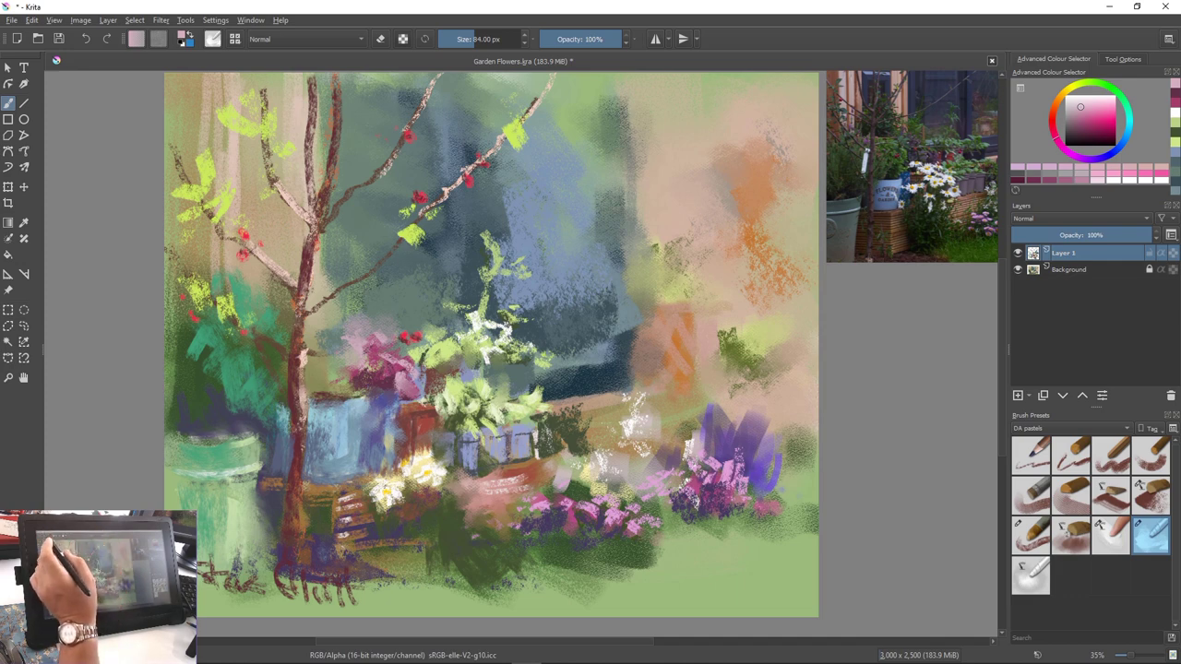
Sample the dusty pink, switch to a textured pastel preset at 73 px and paint the top edge of the step beneath the dark background
left_click(481, 503, "ctrl")
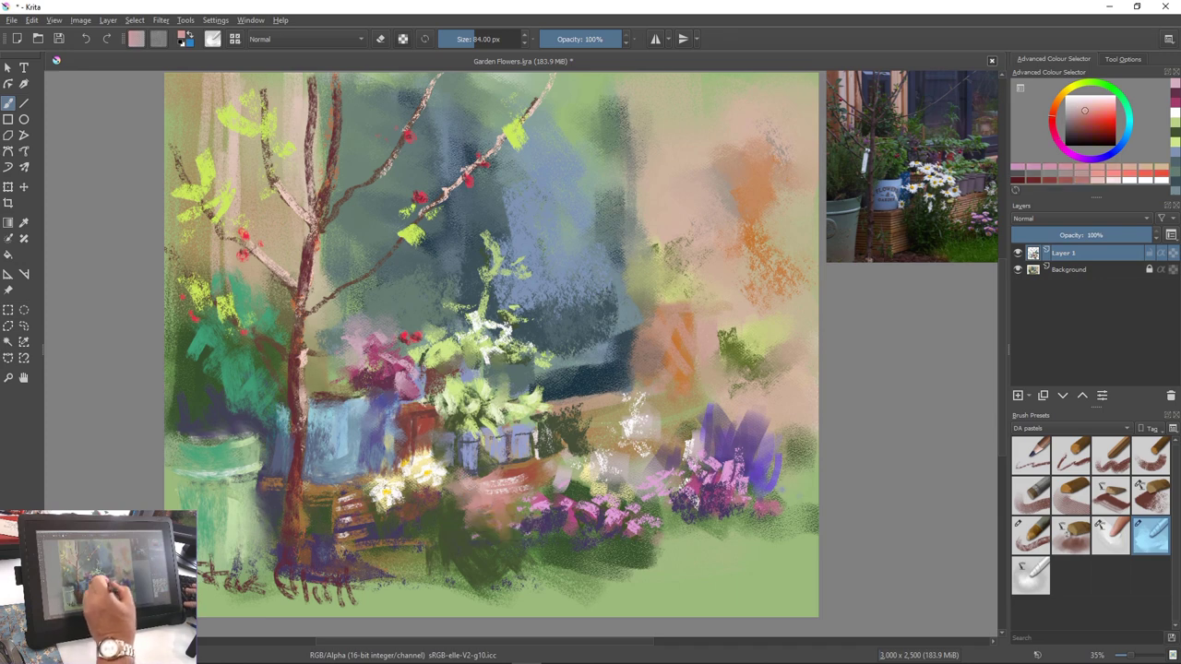
right_click(383, 360)
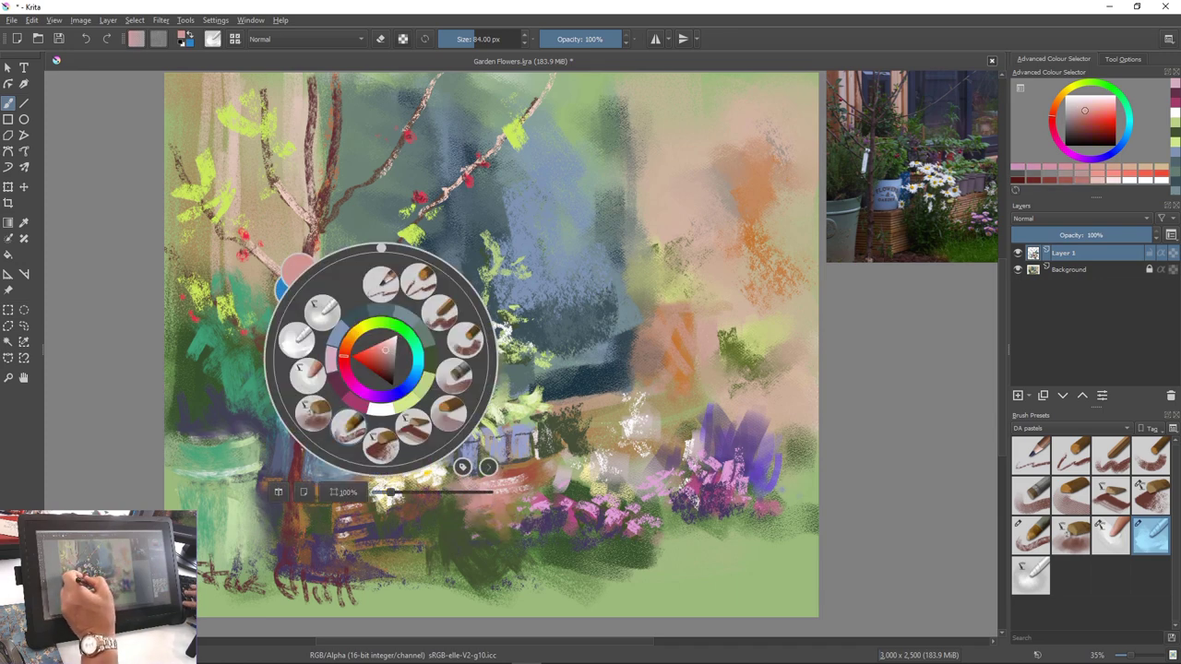
left_click(379, 446)
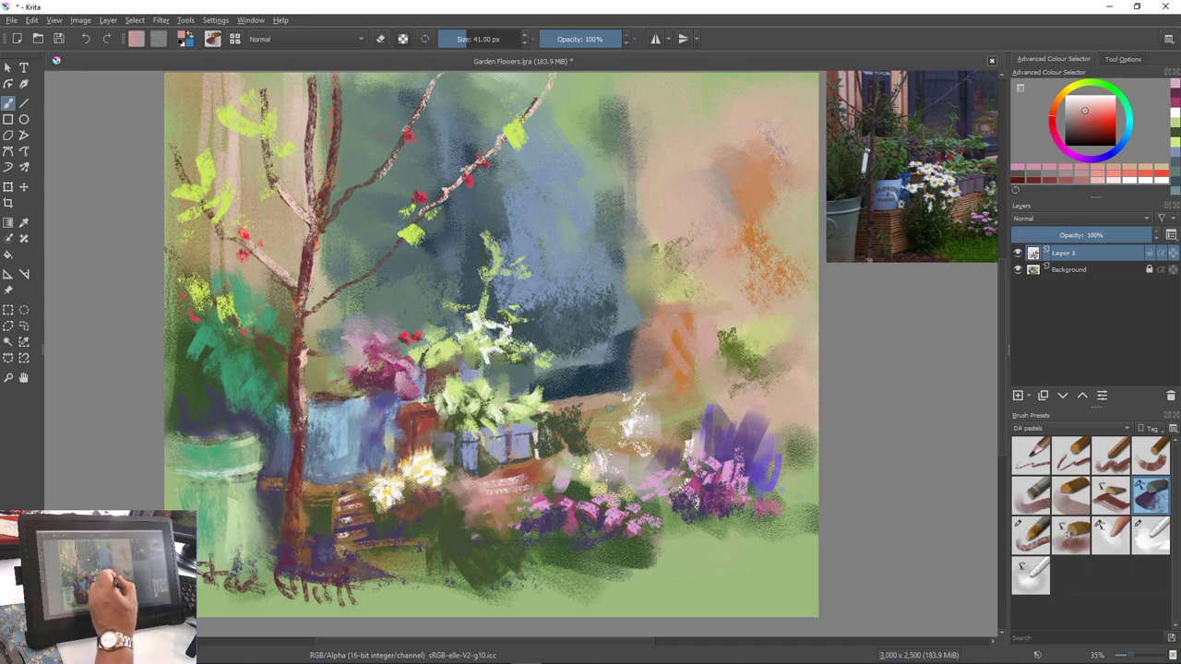
key("bracketright")
key("bracketright")
key("bracketright")
key("bracketright")
key("bracketright")
key("bracketright")
key("bracketright")
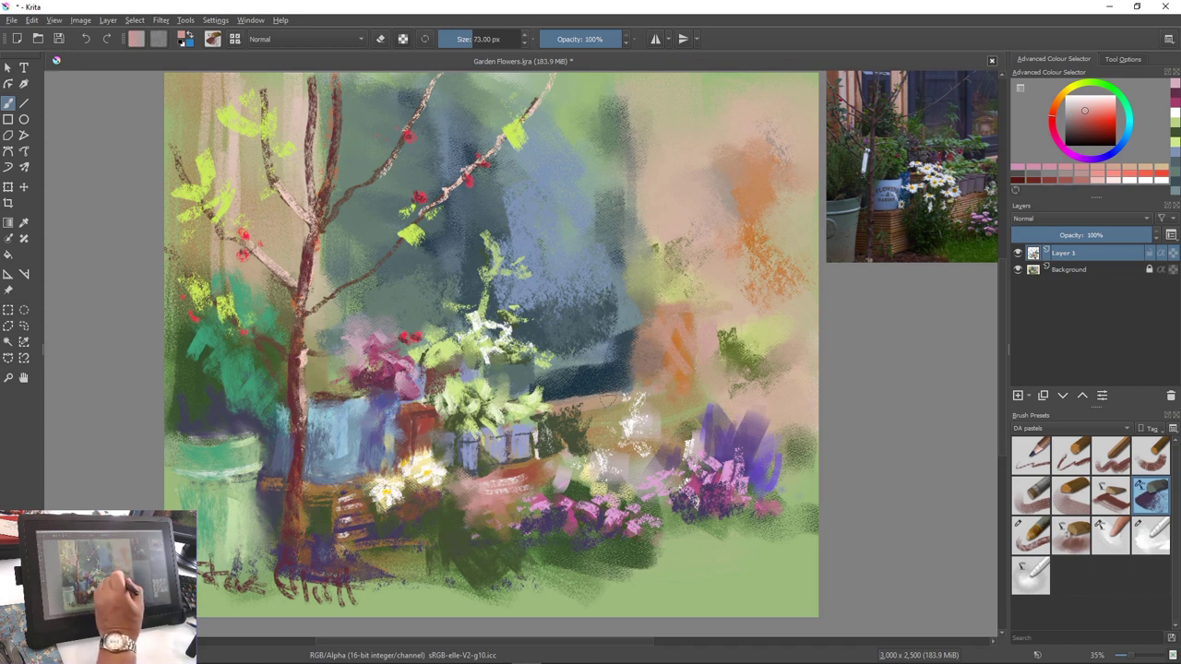
left_click_drag(564, 403, 635, 395)
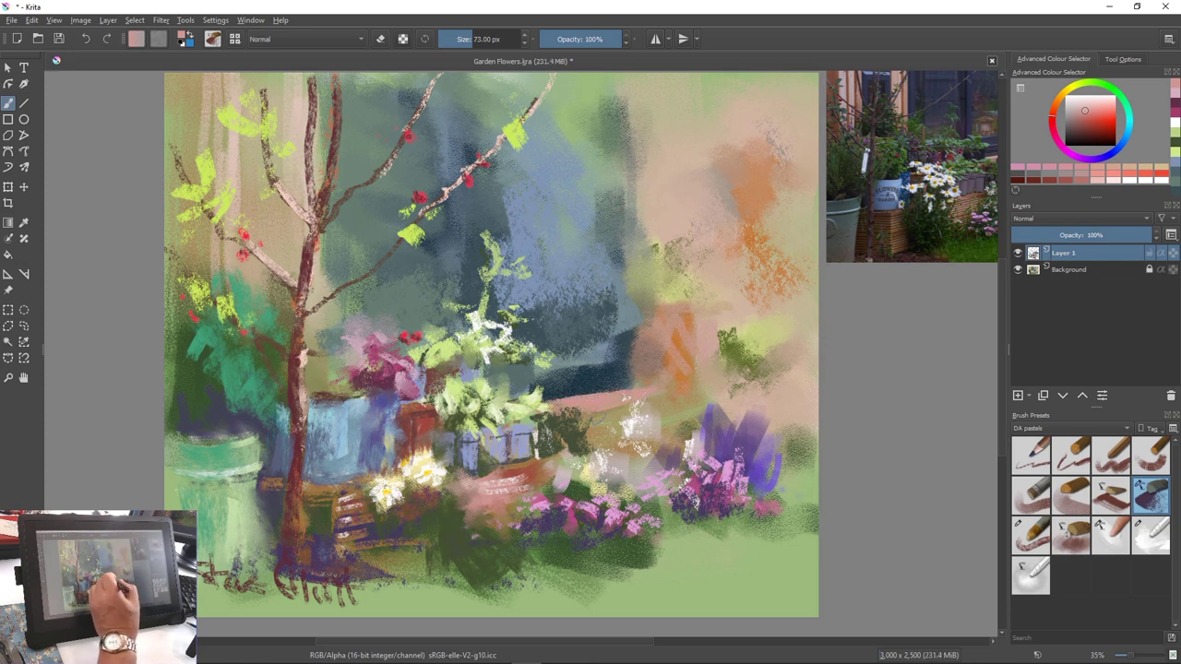
Enlarge the brush to 188 px and fill the steps with broad dusty pink strokes down to the flower beds
key("bracketright")
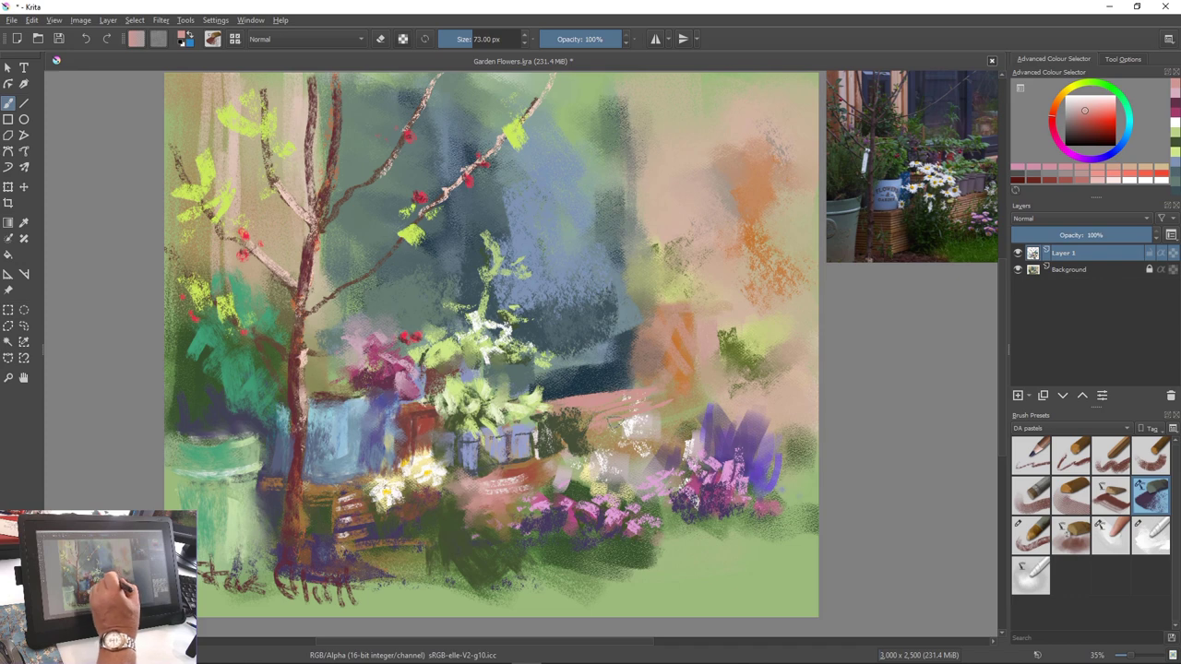
key("bracketright")
key("bracketright")
key("bracketright")
key("bracketright")
key("bracketright")
key("bracketright")
key("bracketright")
key("bracketright")
key("bracketright")
key("bracketright")
key("bracketright")
key("bracketright")
key("bracketright")
mouse_move(656, 422)
left_mouse_down()
mouse_move(594, 429)
mouse_move(617, 446)
left_mouse_up()
key("bracketright")
key("bracketright")
key("bracketright")
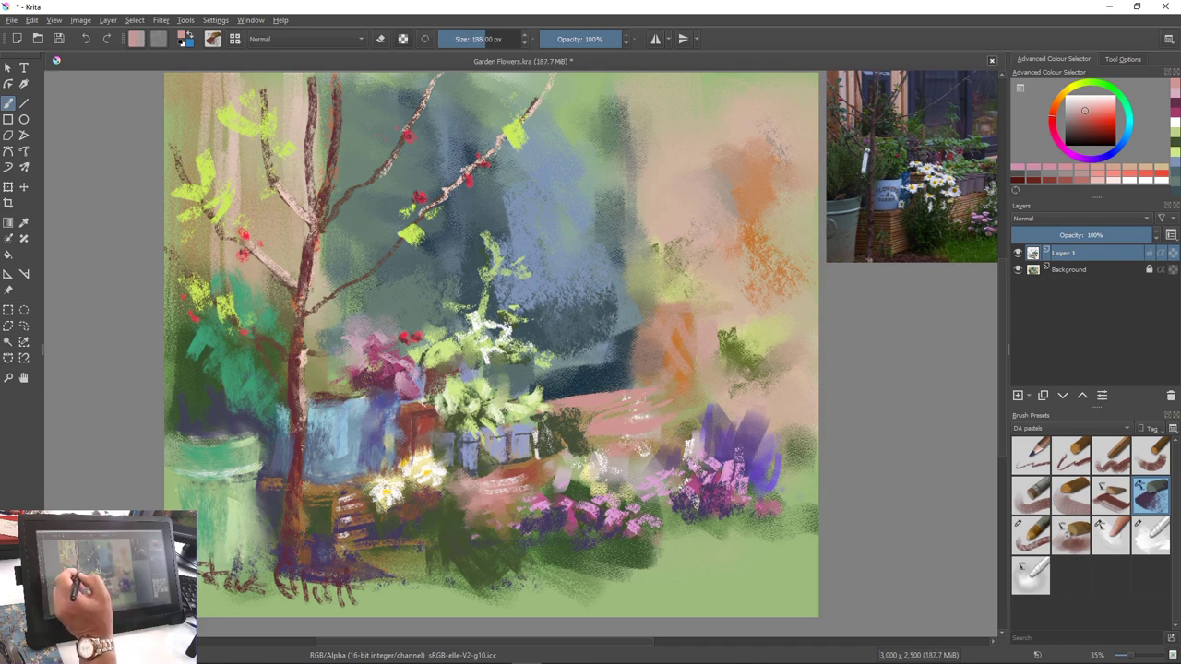
left_click_drag(652, 466, 629, 472)
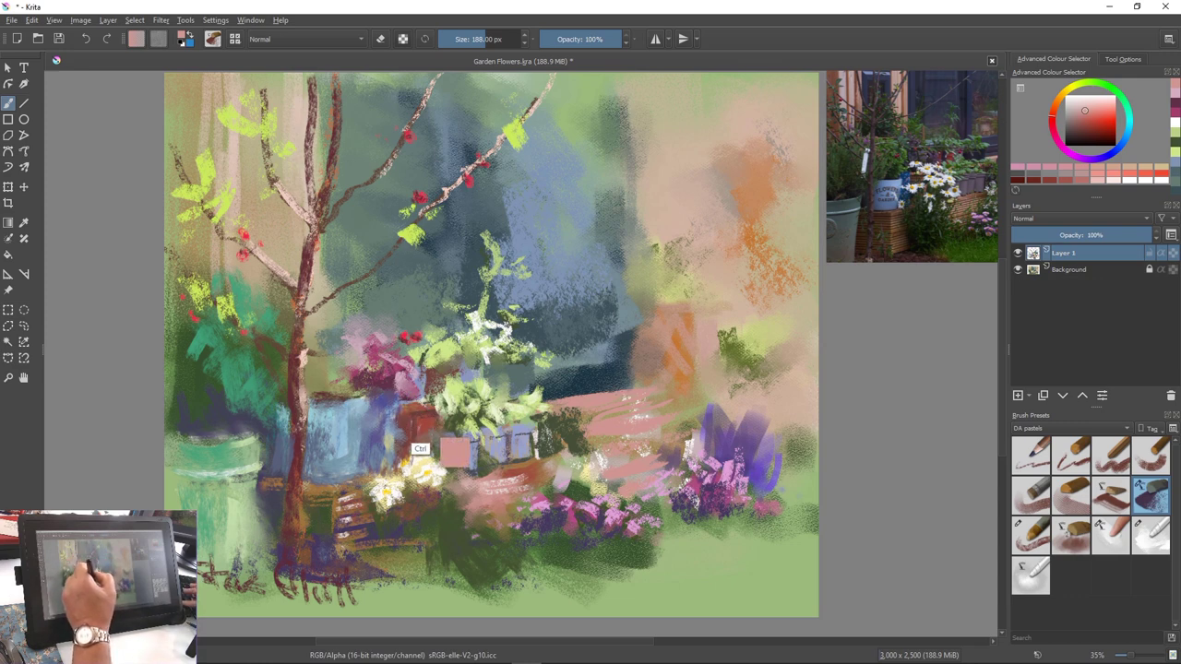
Sample the red-brown of the small pot and block in the body and rim of a large terracotta pot above the steps
left_click(422, 421, "ctrl")
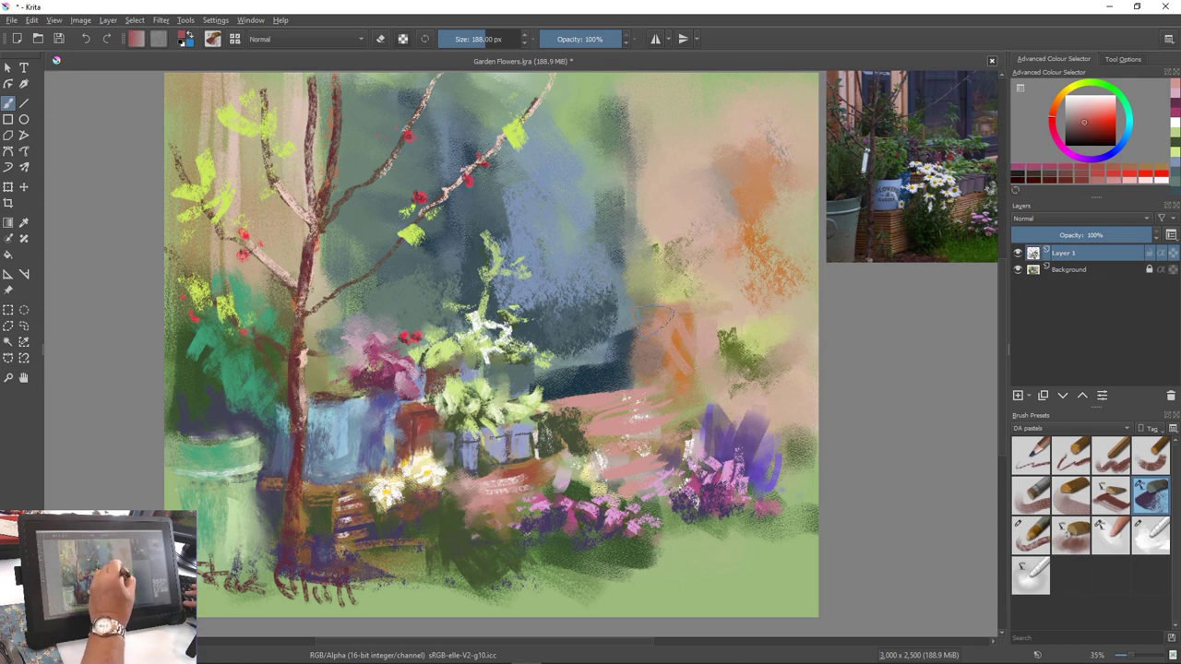
left_click_drag(657, 314, 652, 376)
mouse_move(676, 324)
left_mouse_down()
mouse_move(711, 311)
mouse_move(646, 313)
mouse_move(643, 363)
mouse_move(686, 363)
mouse_move(692, 305)
mouse_move(690, 342)
left_mouse_up()
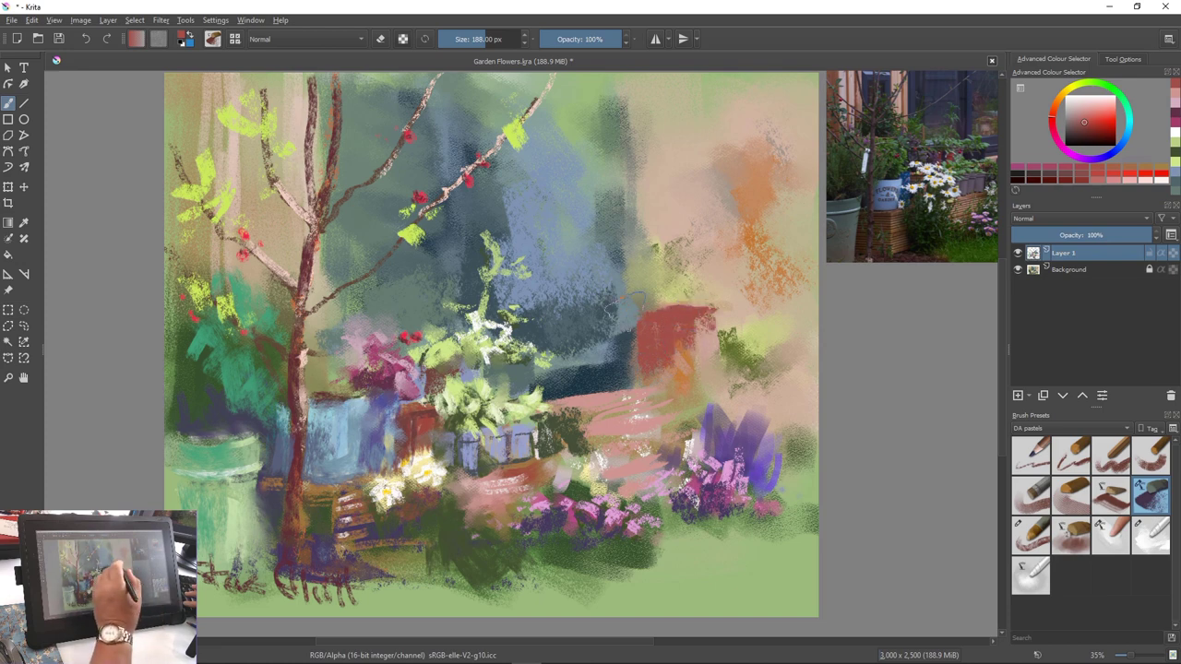
left_click_drag(655, 306, 637, 319)
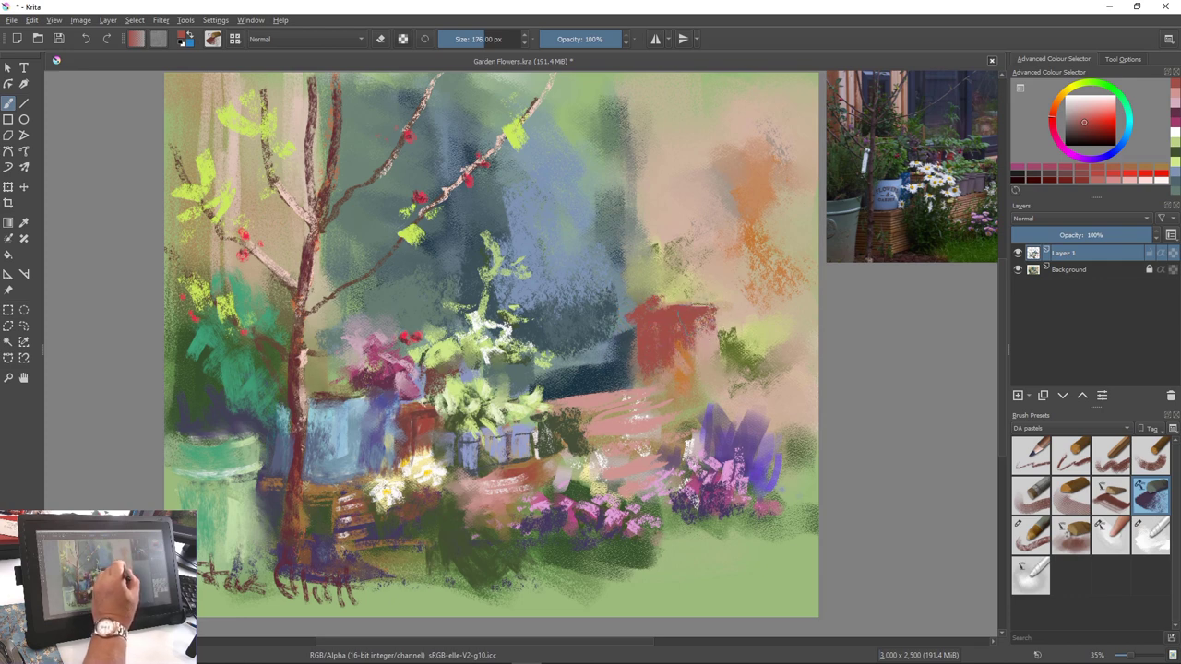
Reduce the brush to 35 px and refine the rim and outer side of the terracotta pot
key("[")
key("[")
key("[")
key("[")
key("[")
key("[")
key("[")
key("[")
key("[")
key("[")
key("[")
key("[")
key("[")
key("[")
key("[")
key("[")
key("[")
key("[")
key("[")
key("[")
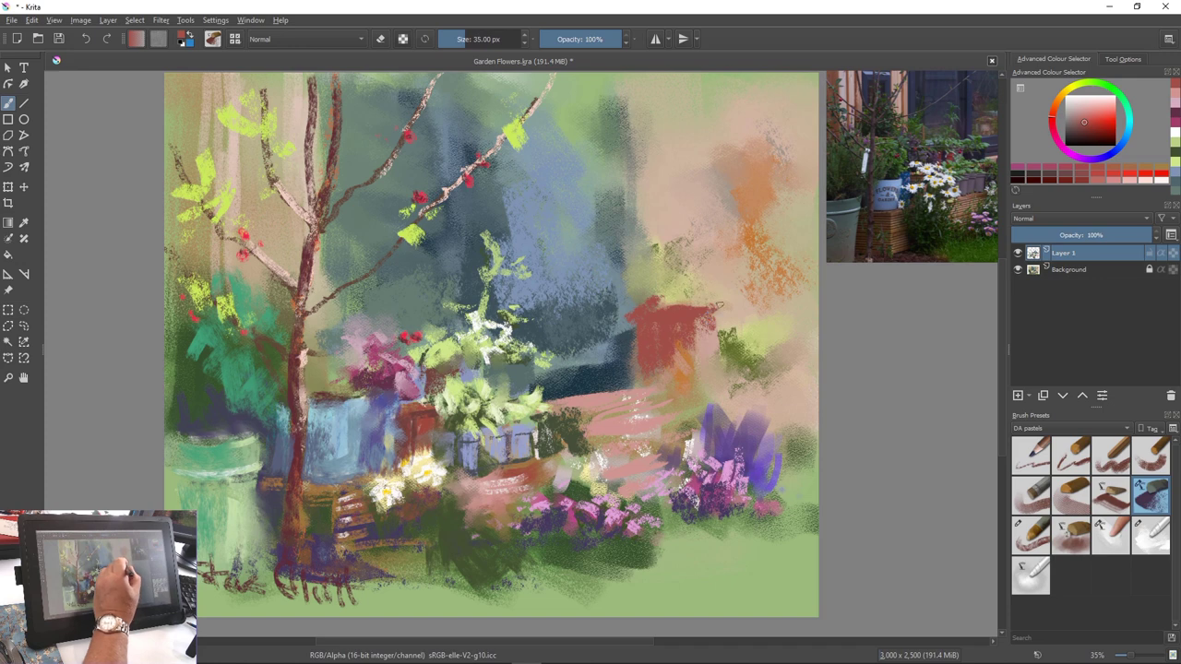
left_click_drag(718, 315, 719, 405)
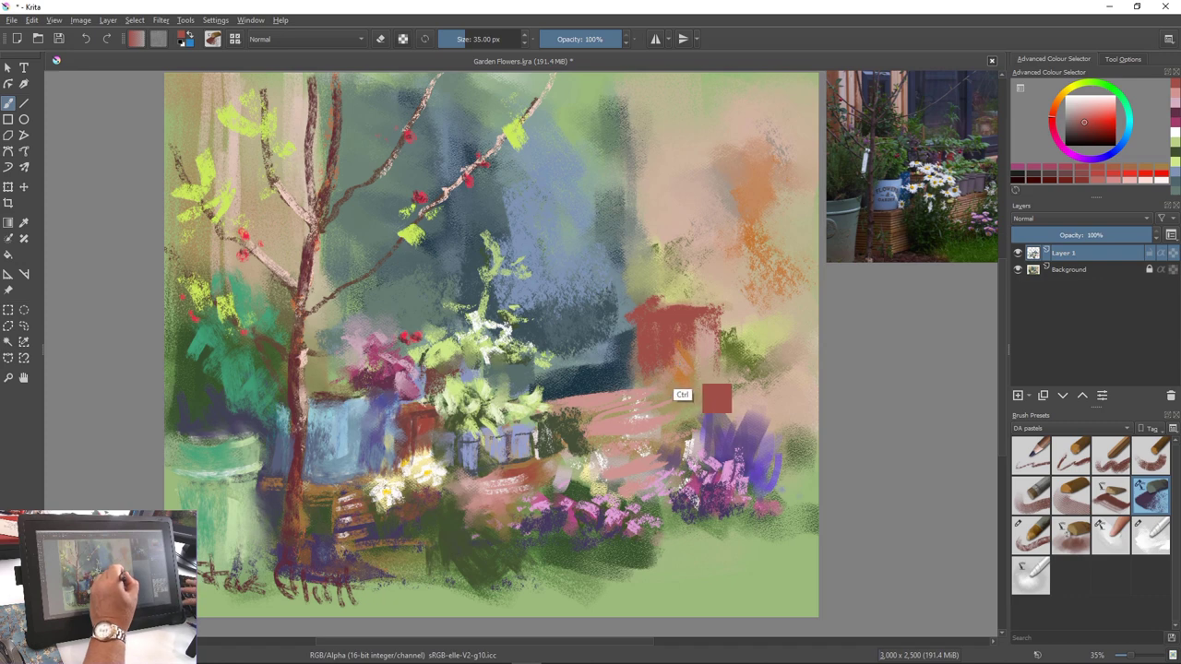
Sample orange and pale peach tones from the painting and hatch diagonal highlights across the terracotta pot
left_click(683, 397, "ctrl")
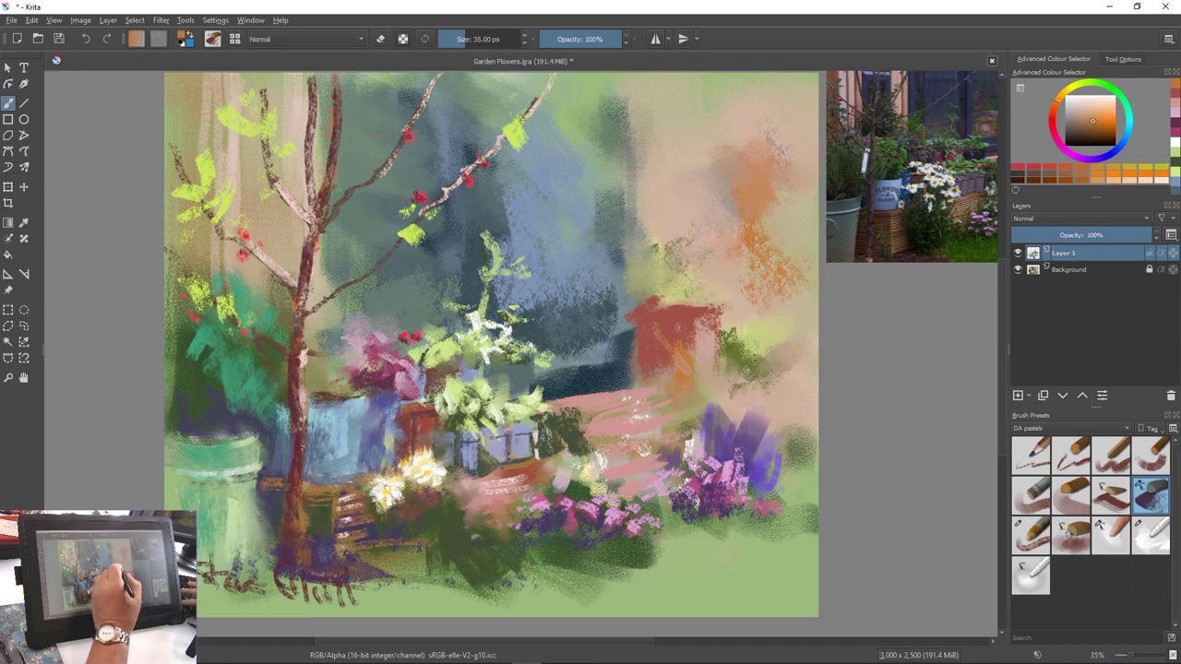
left_click(704, 391, "ctrl")
left_click_drag(652, 332, 694, 377)
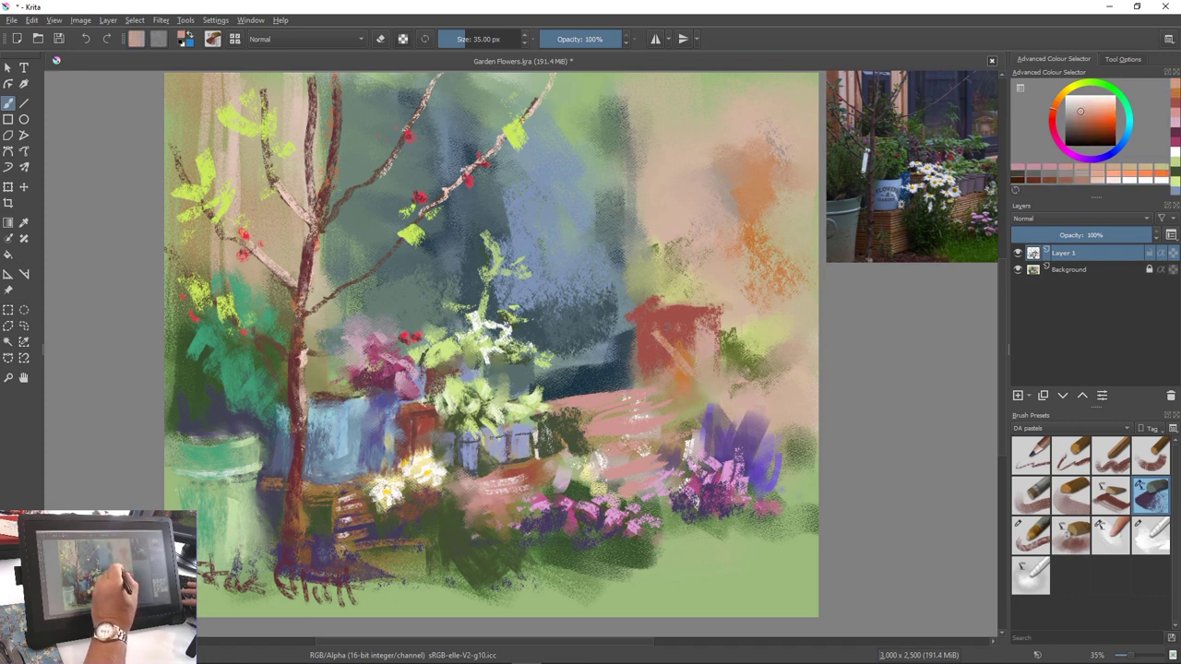
left_click_drag(675, 335, 687, 349)
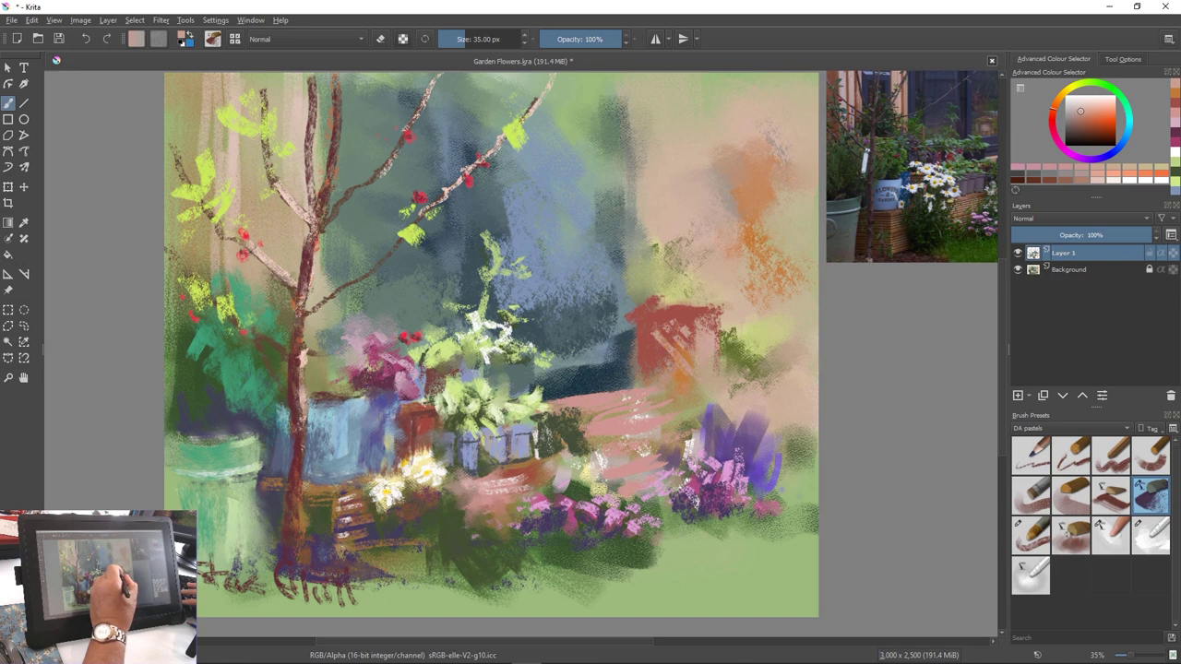
left_click_drag(687, 378, 655, 389)
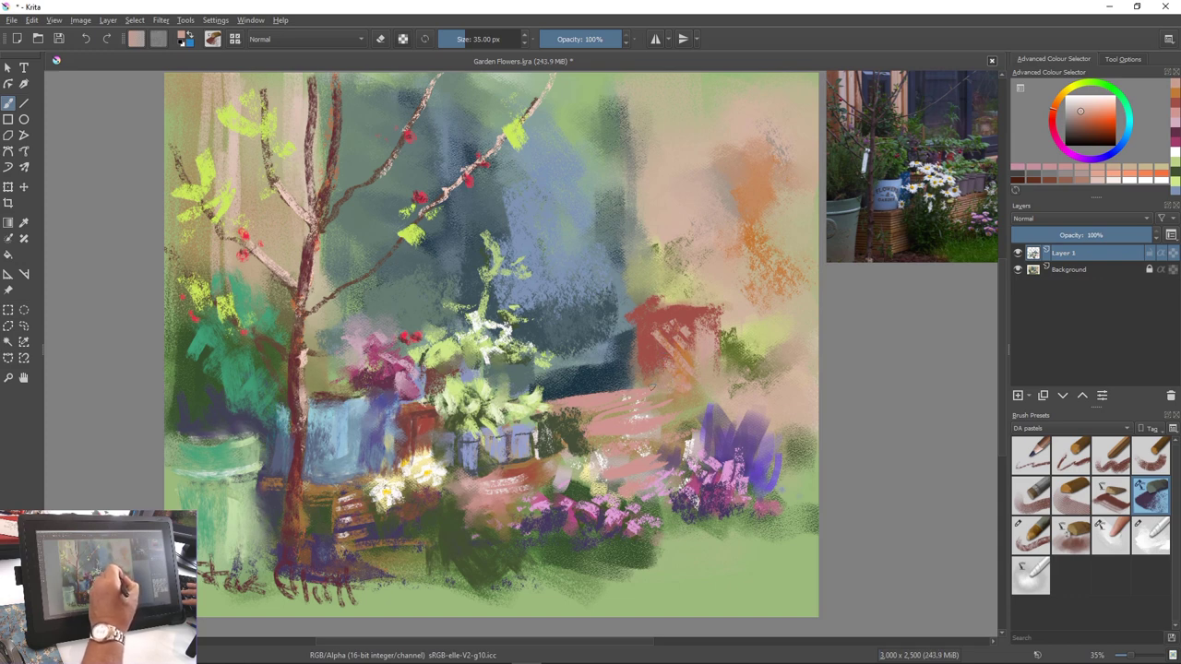
left_click_drag(648, 347, 656, 354)
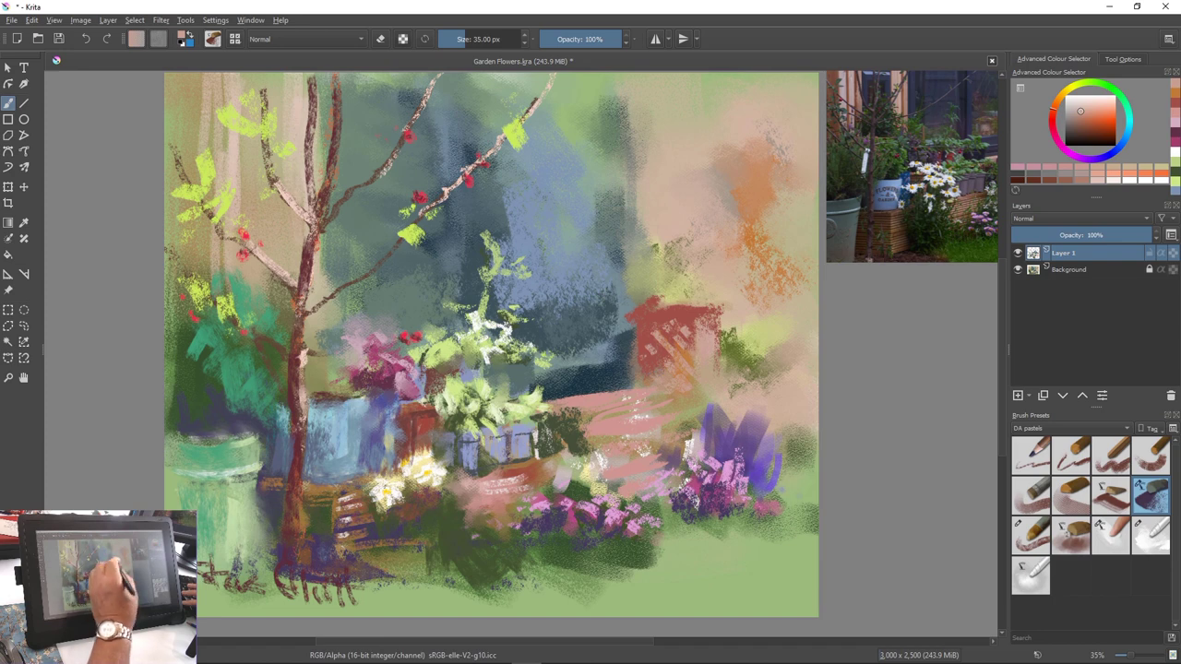
Pick a brighter salmon orange to highlight the terracotta pot's rim and body, and restate its outer side in sampled red-brown
right_click(591, 314)
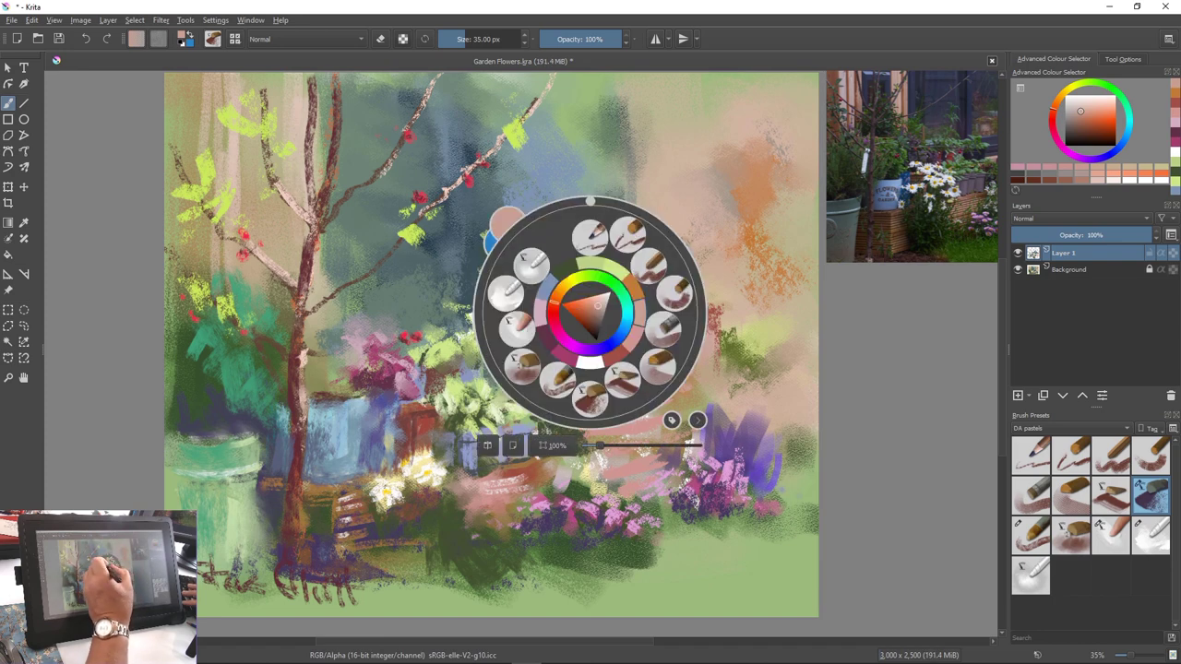
left_click(583, 308)
right_click(595, 311)
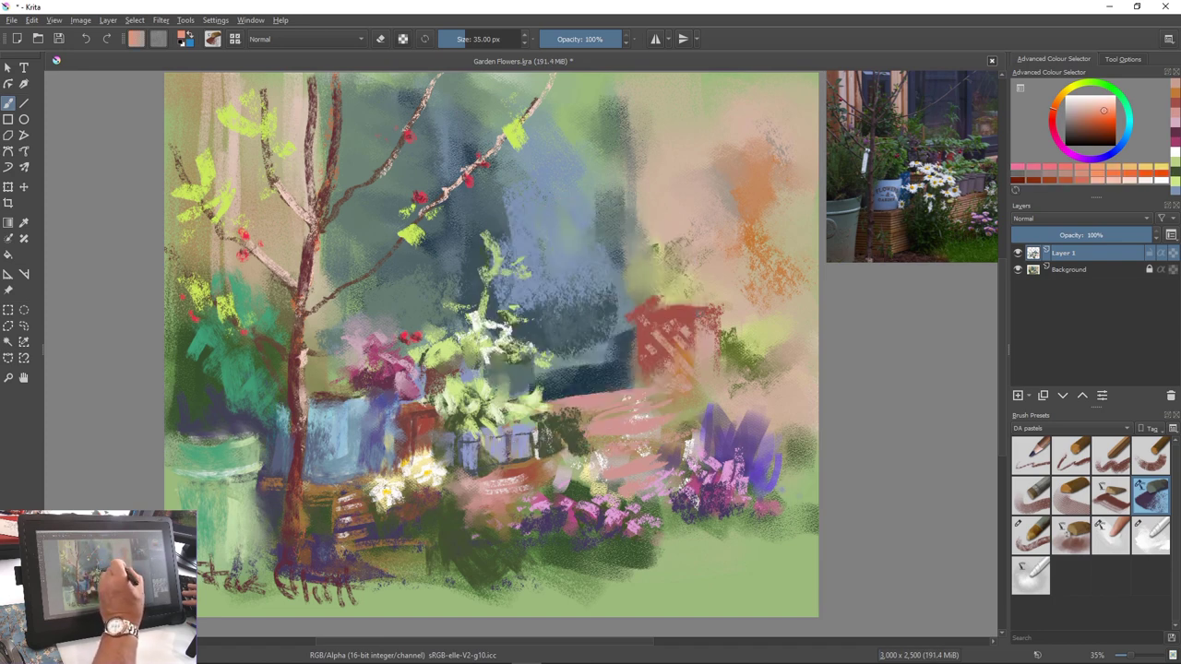
mouse_move(648, 313)
left_mouse_down()
mouse_move(699, 316)
mouse_move(663, 349)
mouse_move(688, 376)
left_mouse_up()
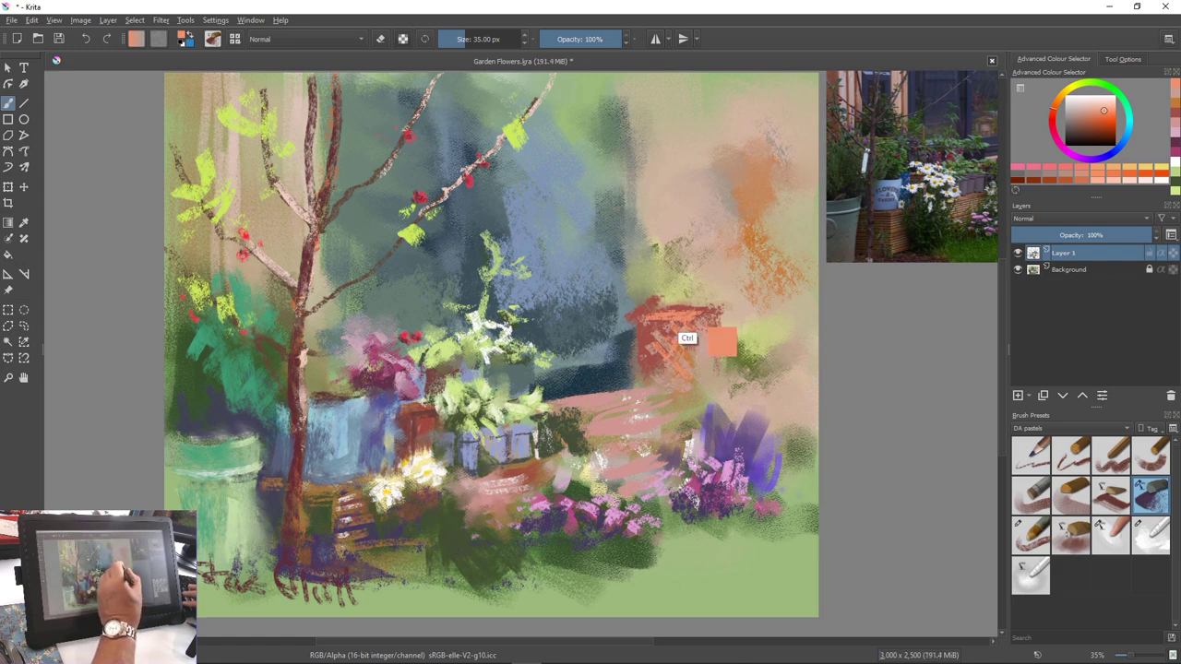
left_click(688, 340, "ctrl")
left_click_drag(716, 320, 700, 367)
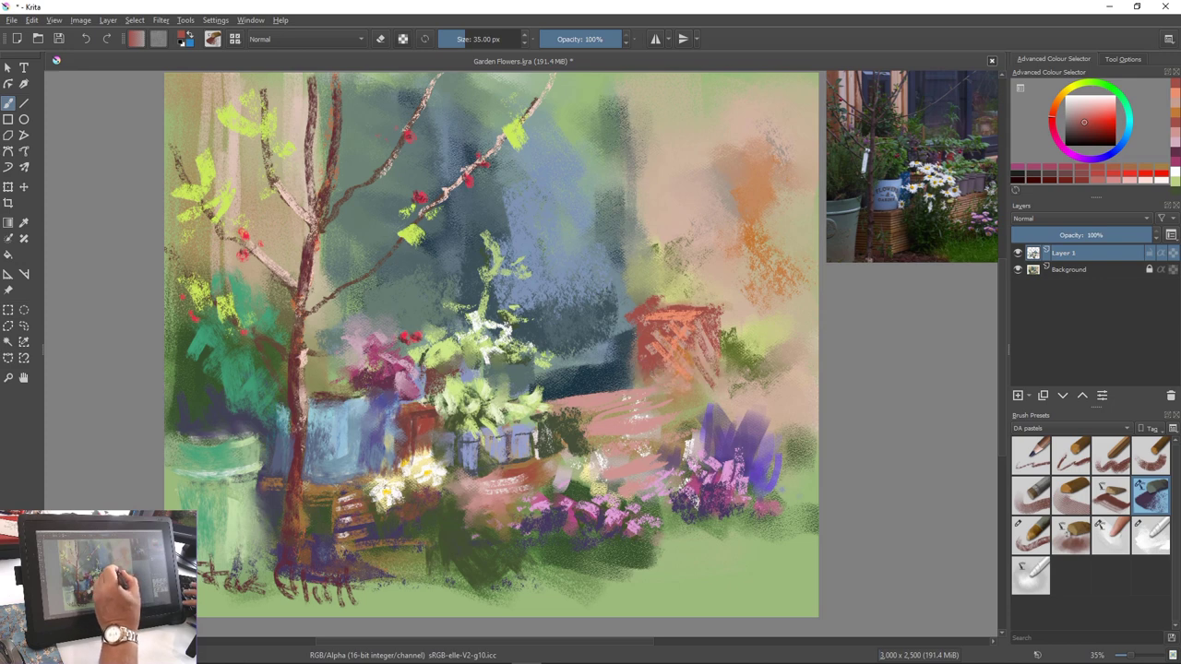
Sample a dark purple and draw shadow lines under the terracotta pot's rim, along its base and down its inner side
left_click(552, 528, "ctrl")
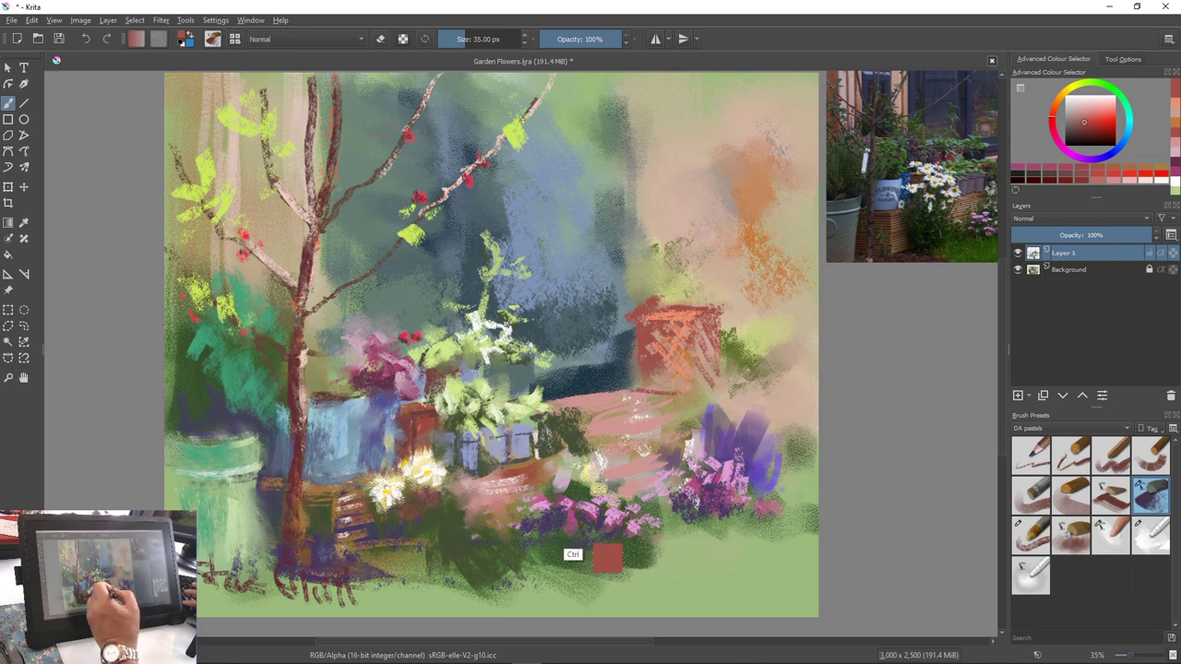
mouse_move(622, 395)
left_mouse_down()
mouse_move(689, 399)
mouse_move(668, 398)
left_mouse_up()
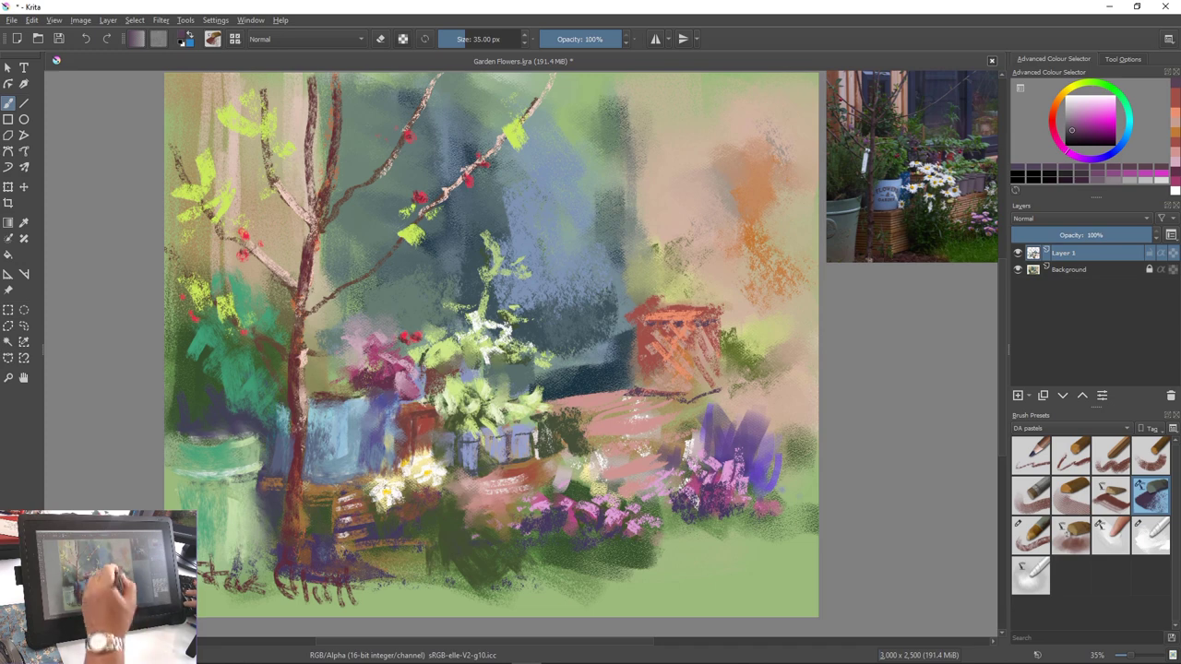
left_click_drag(631, 334, 636, 383)
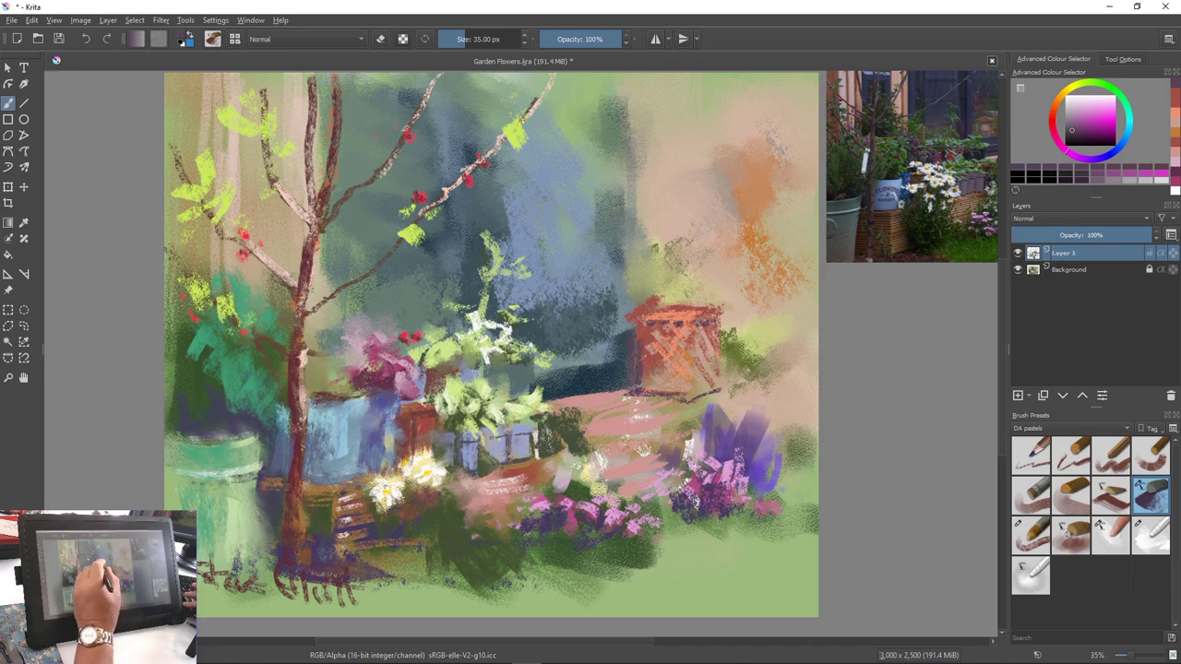
Blend the terracotta pot's shadow side into the background at 200 px, and line the step's top edge in dark purple at 35 px
right_click(491, 318)
left_click(430, 276)
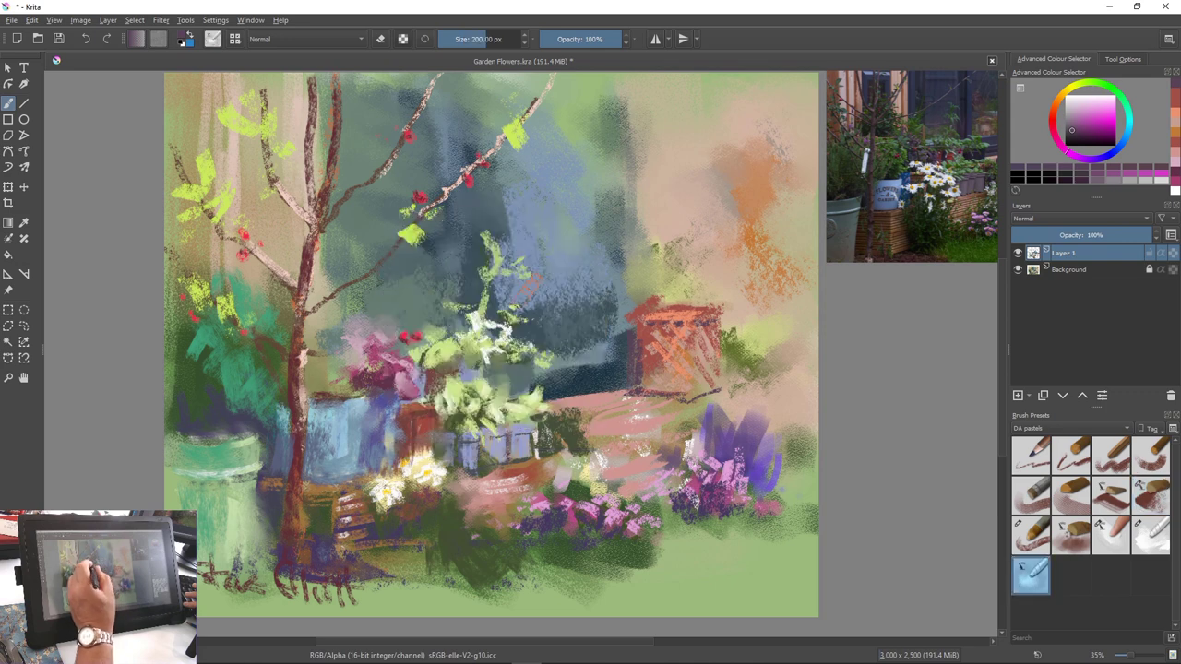
mouse_move(627, 354)
left_mouse_down()
mouse_move(633, 382)
mouse_move(624, 340)
left_mouse_up()
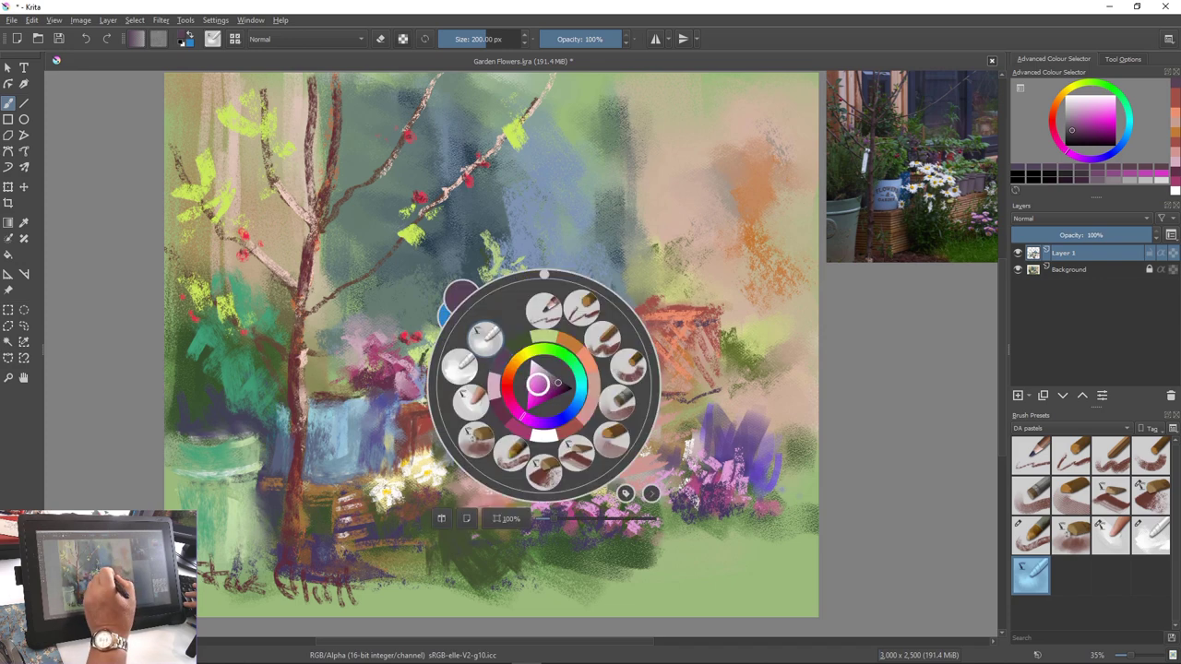
right_click(545, 383)
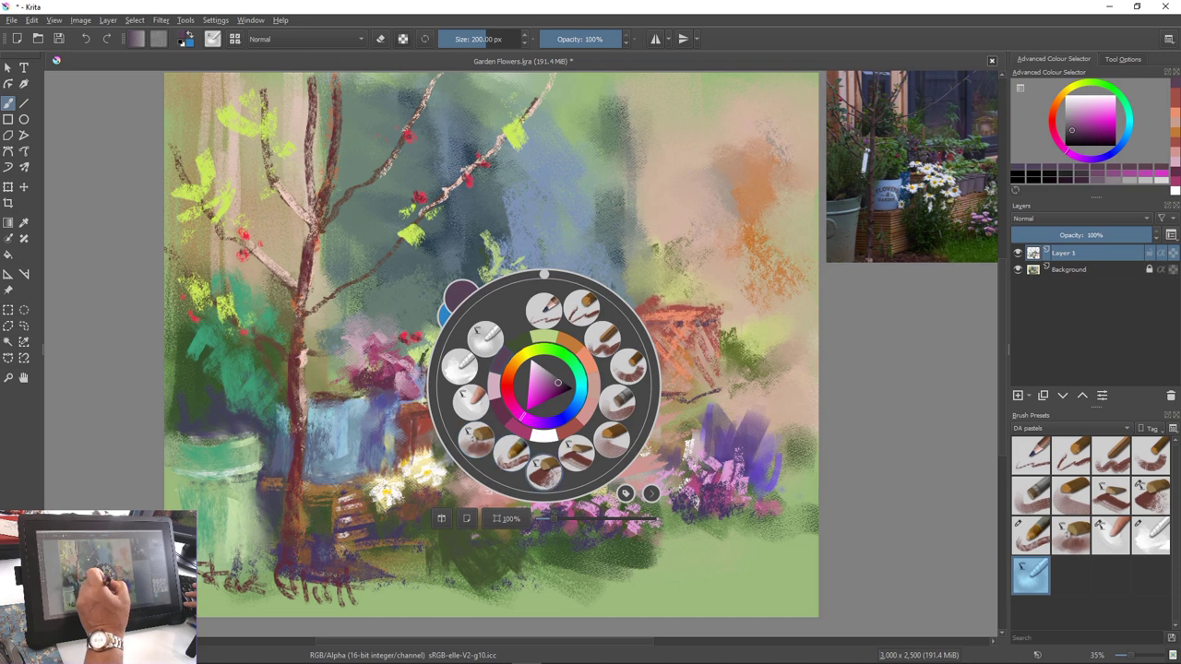
left_click(545, 471)
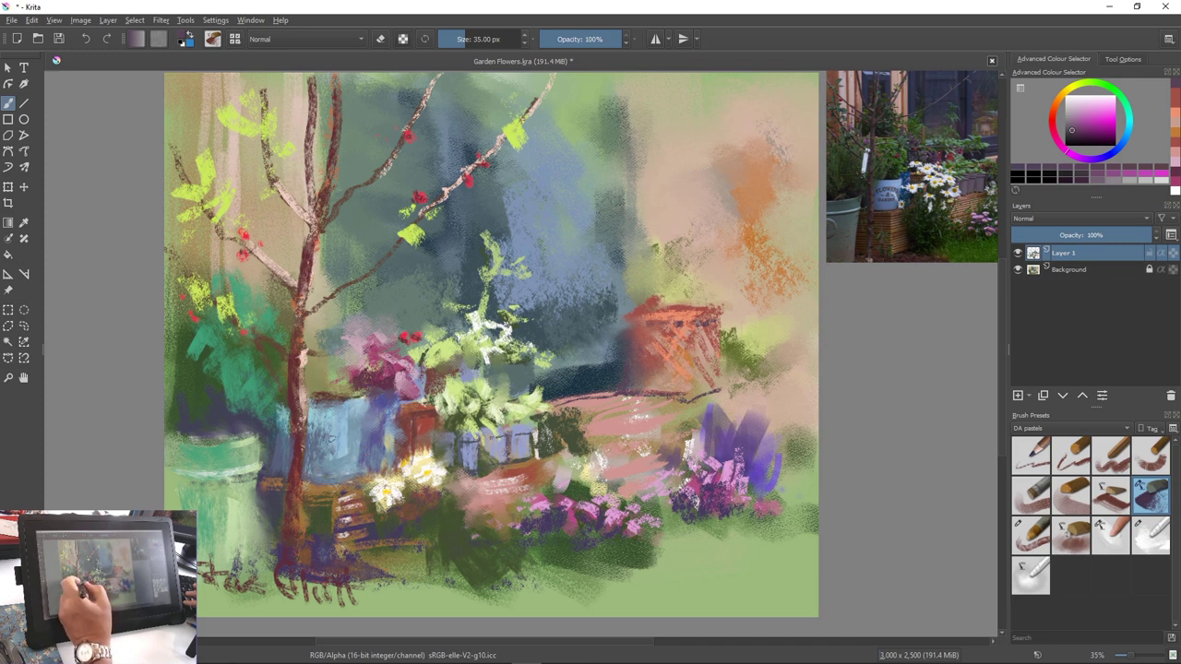
Sample the blue pot's colour, shift it to pale grey-blue, and block soft patches beside the terracotta pot and over the blue pot at 165 px
left_click(332, 473, "ctrl")
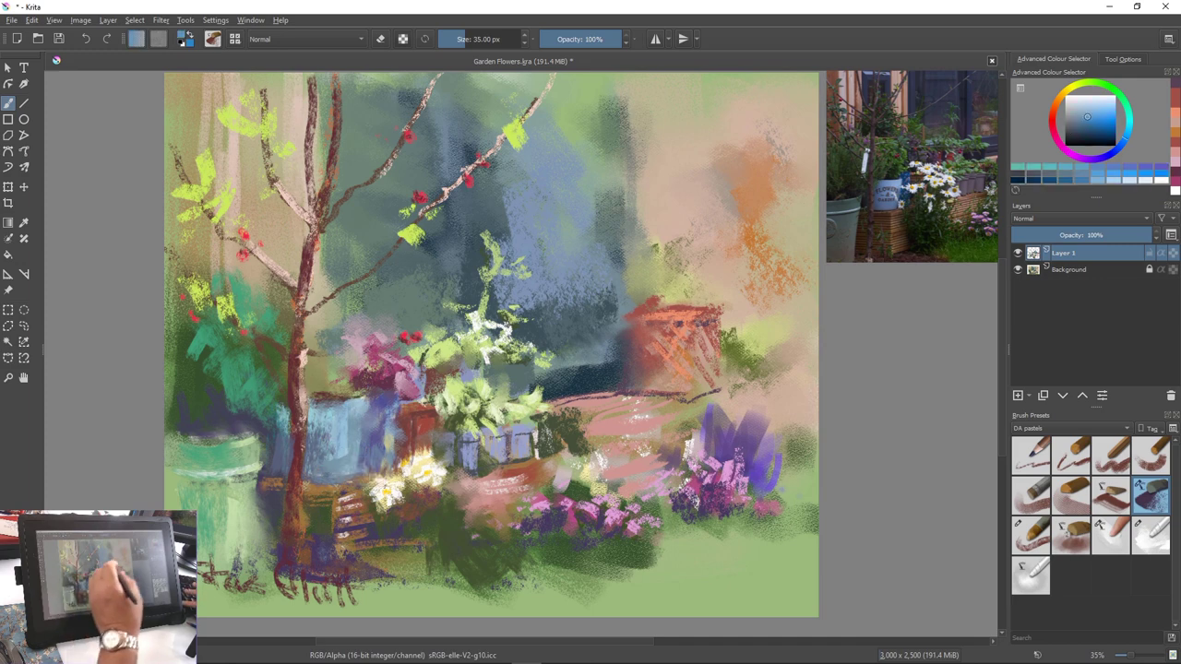
left_click_drag(725, 372, 781, 373)
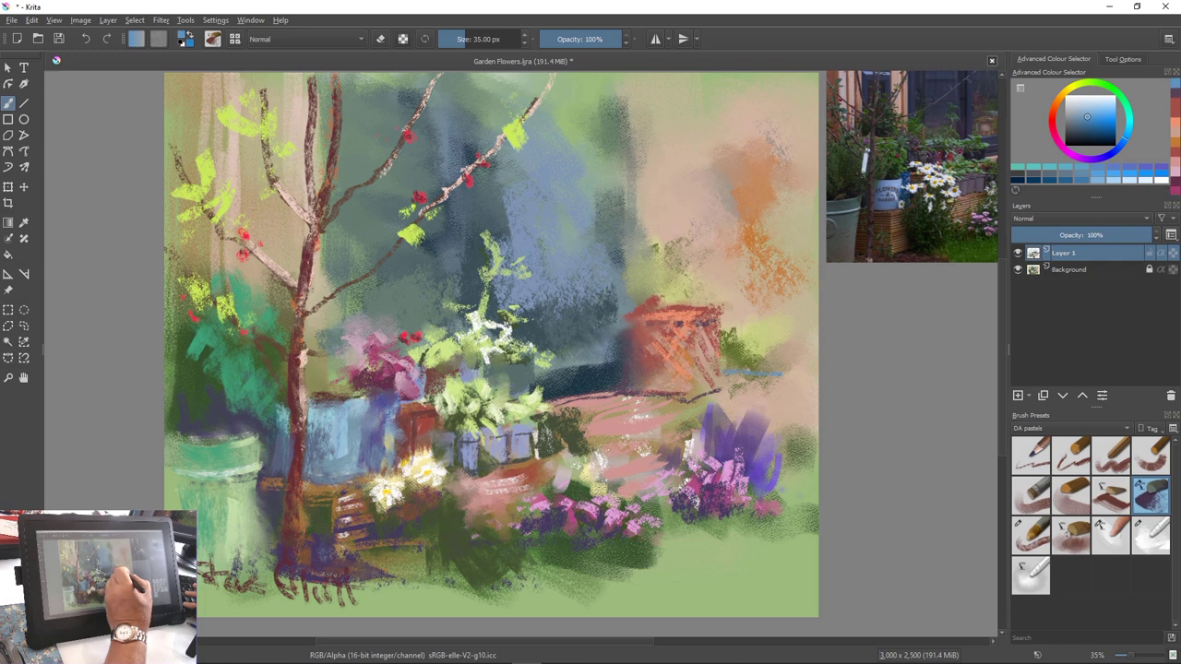
right_click(375, 342)
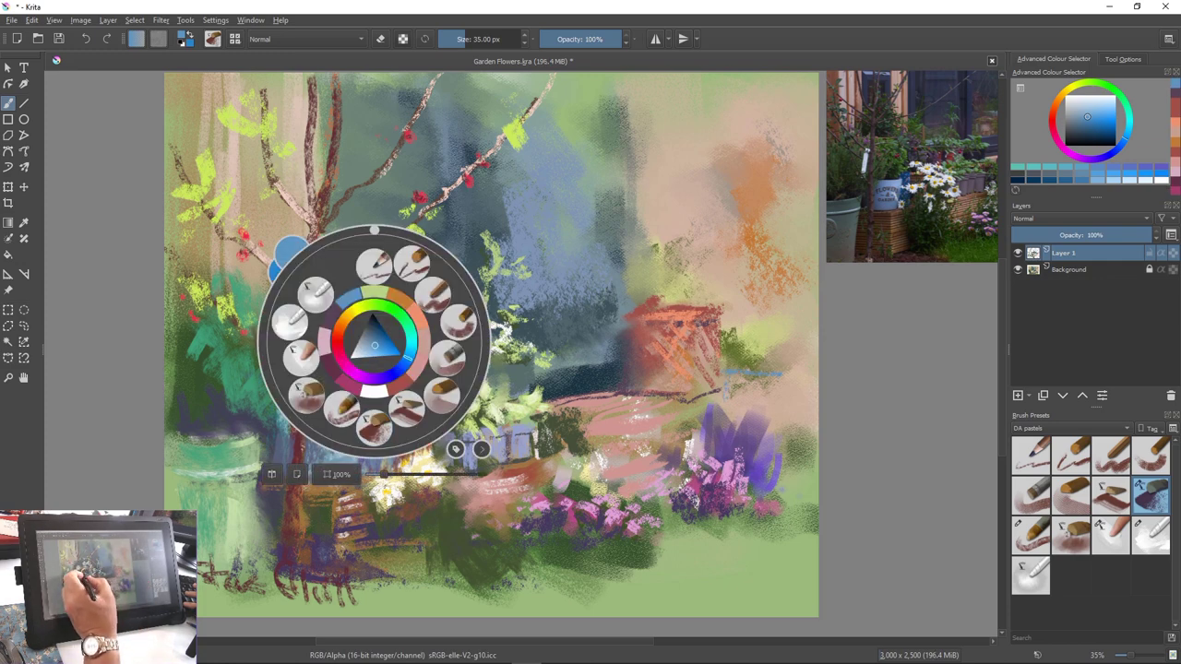
left_click_drag(375, 345, 362, 348)
left_click(447, 358)
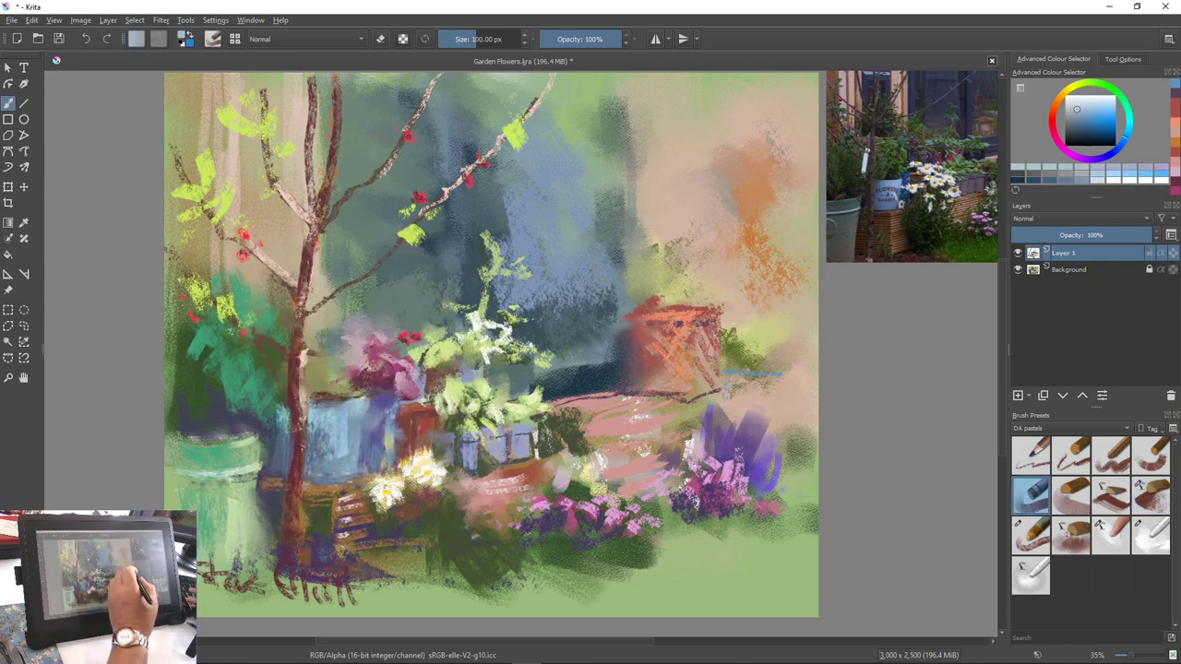
key("bracketright")
key("bracketright")
key("bracketright")
key("bracketright")
key("bracketright")
key("bracketright")
key("bracketright")
key("bracketright")
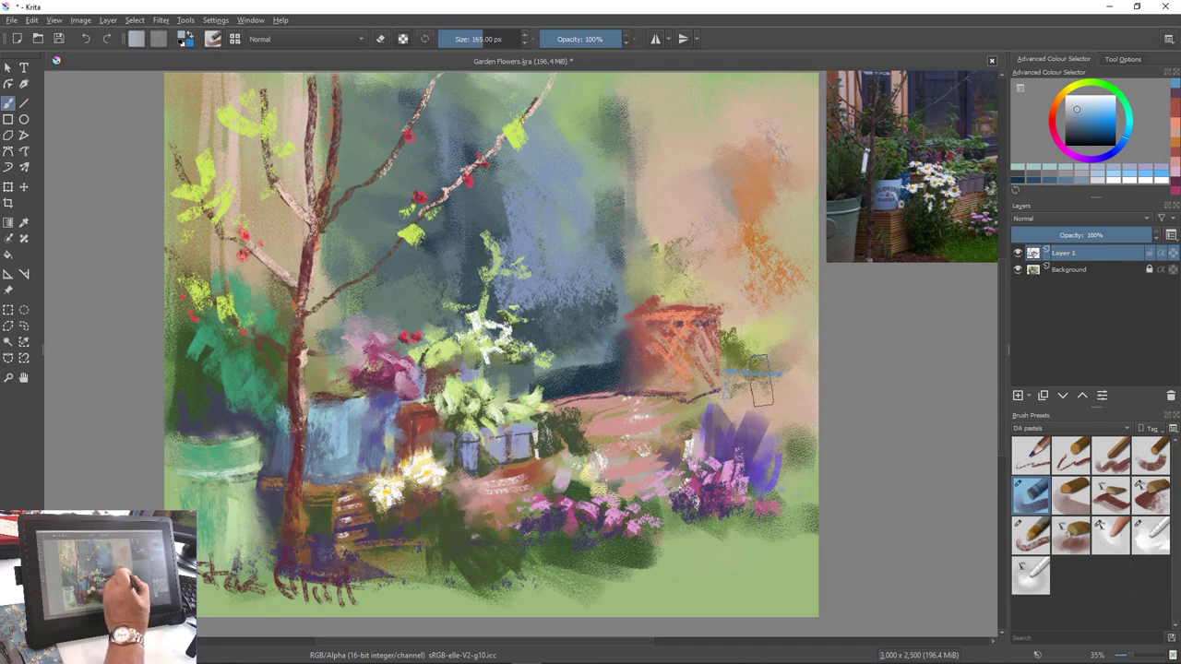
mouse_move(760, 371)
left_mouse_down()
mouse_move(729, 388)
mouse_move(735, 404)
mouse_move(775, 374)
left_mouse_up()
left_click_drag(328, 411, 364, 457)
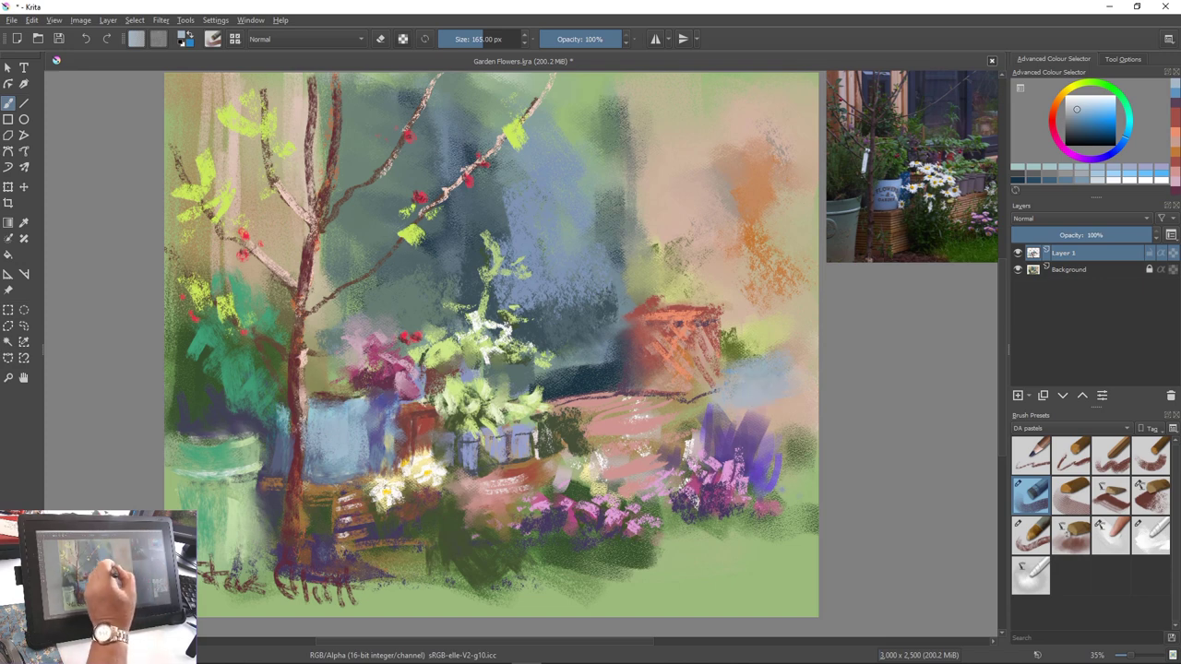
Dab pale grey-blue accents across the dark and peach background areas, varying the brush between 73 px and 165 px
key("bracketleft")
key("bracketleft")
key("bracketleft")
key("bracketleft")
key("bracketleft")
key("bracketleft")
key("bracketleft")
key("bracketleft")
key("bracketleft")
key("bracketleft")
key("bracketleft")
key("bracketleft")
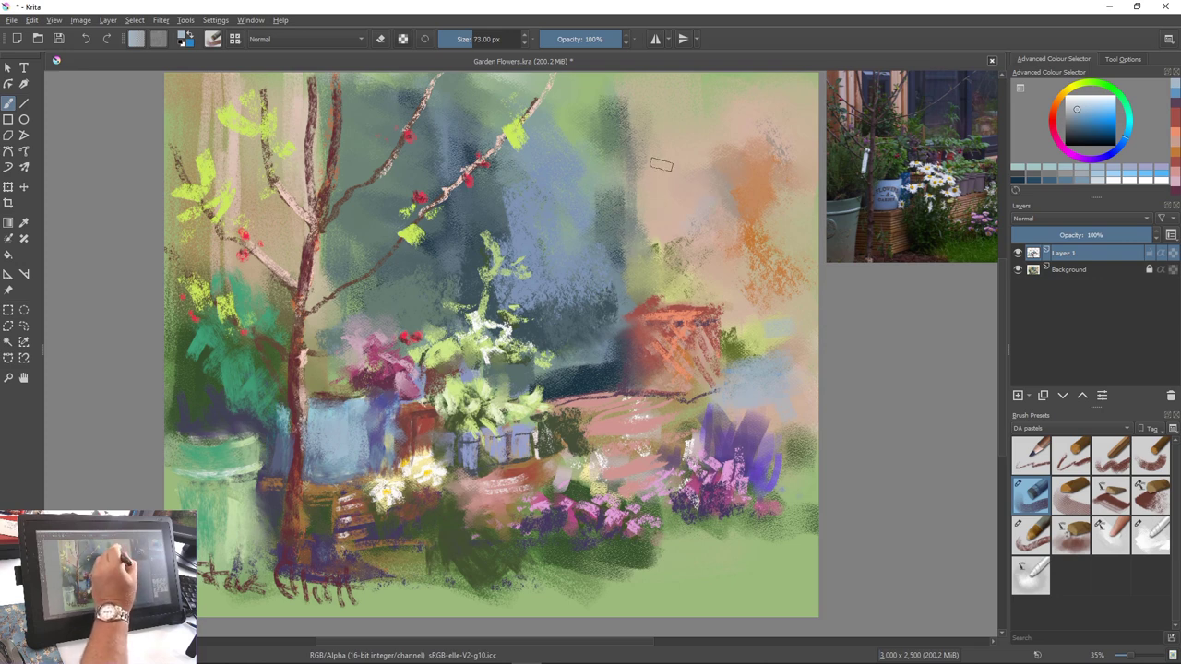
key("bracketright")
key("bracketright")
key("bracketright")
key("bracketright")
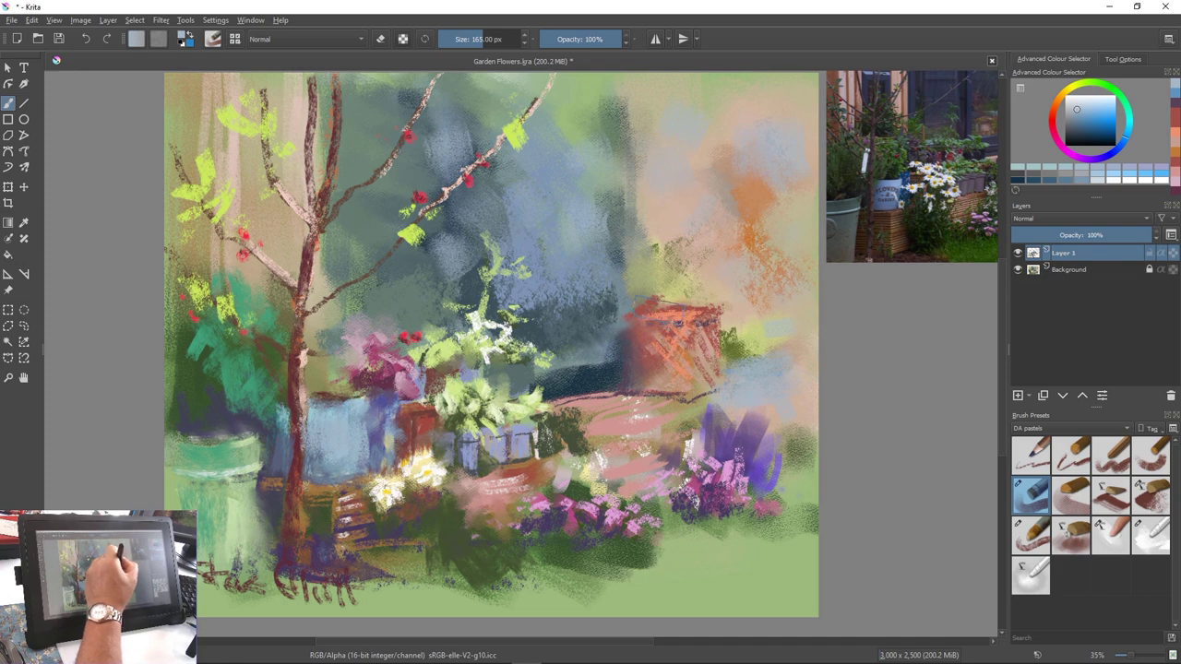
Sample terracotta red to hatch the upper peach background, and sample the resulting dusty pink to dab over the blue background
left_click(683, 341, "ctrl")
left_click_drag(781, 163, 783, 175)
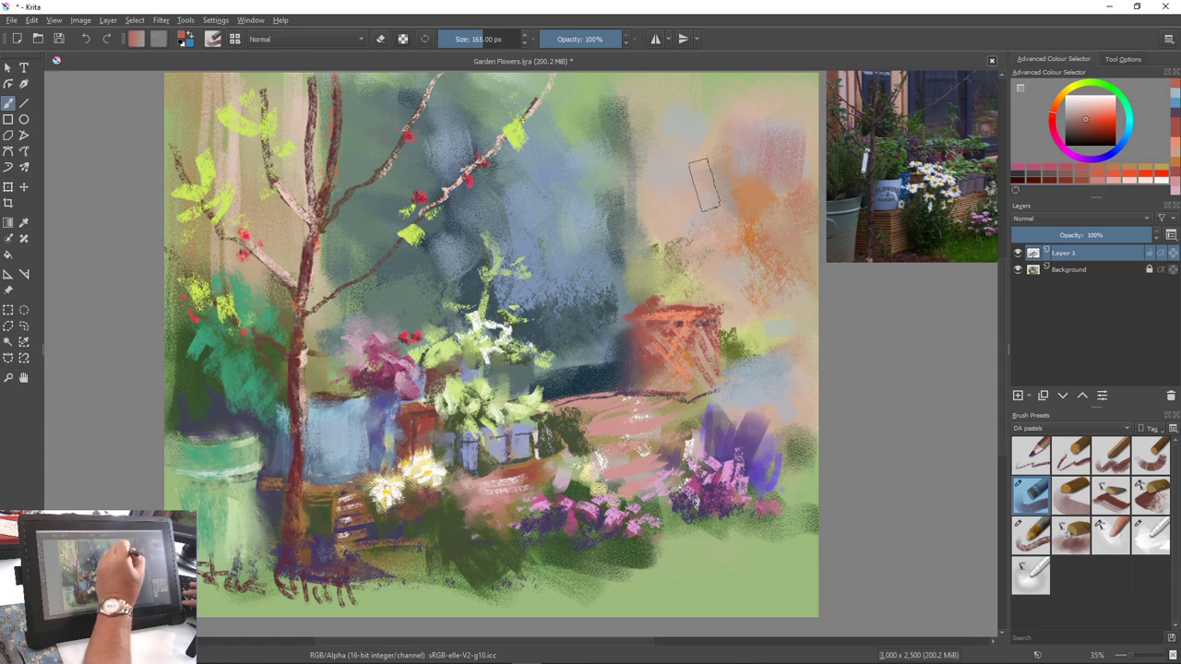
left_click(778, 185, "ctrl")
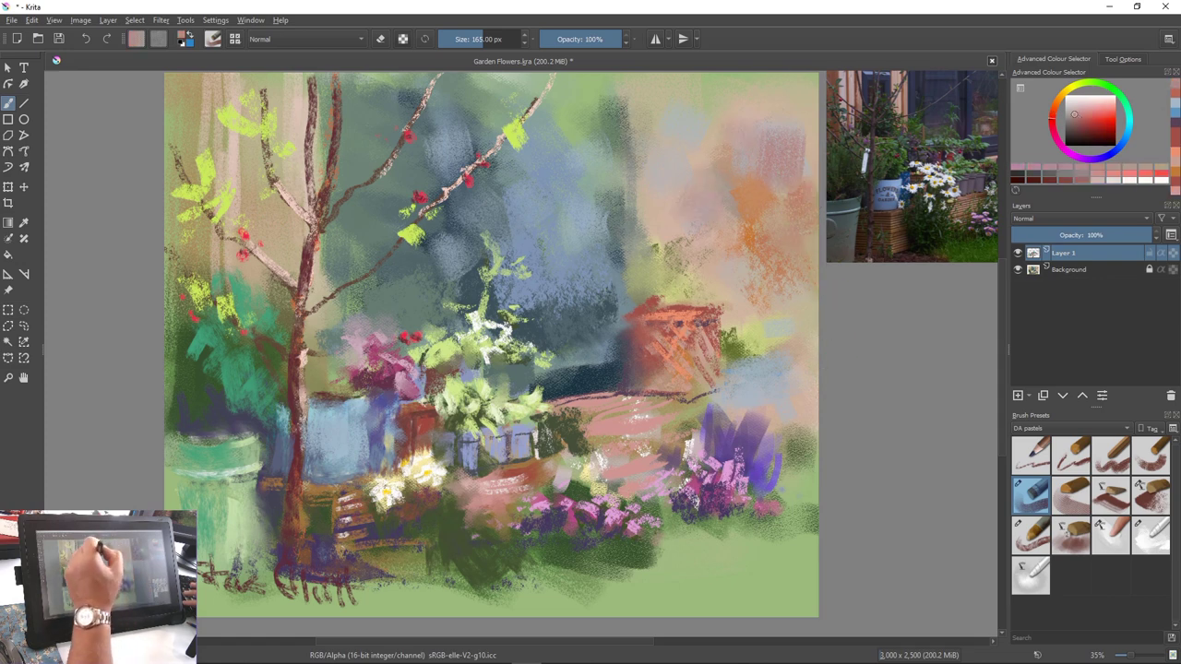
mouse_move(517, 265)
left_mouse_down()
mouse_move(563, 222)
mouse_move(553, 265)
mouse_move(588, 261)
mouse_move(609, 210)
mouse_move(609, 268)
mouse_move(617, 239)
left_mouse_up()
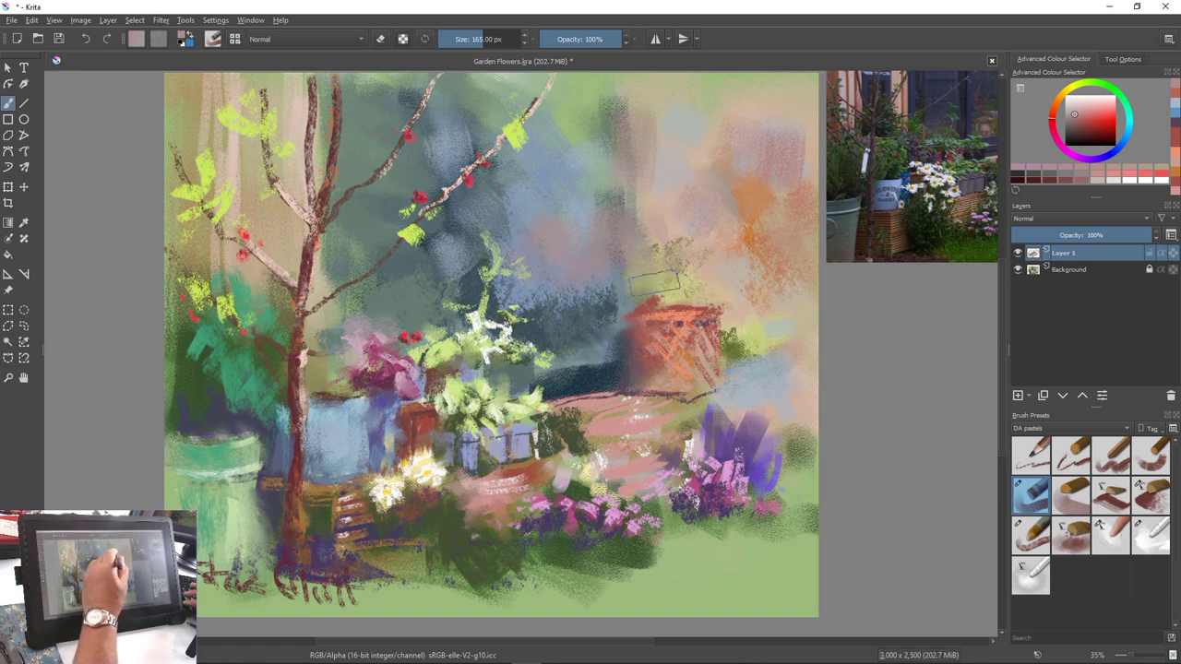
Sample dark teal and muted blue-grey tones and rework the upper background around the vertical wall edge and the branch tip
left_click(556, 341, "ctrl")
left_click_drag(624, 118, 623, 163)
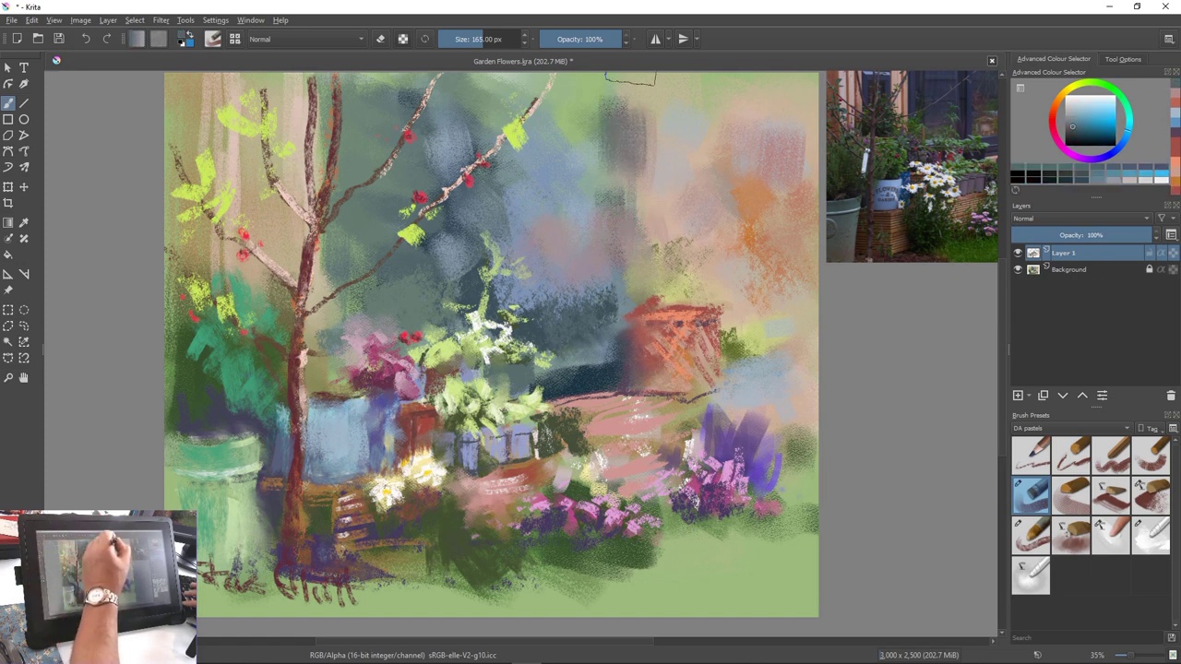
left_click_drag(609, 110, 646, 74)
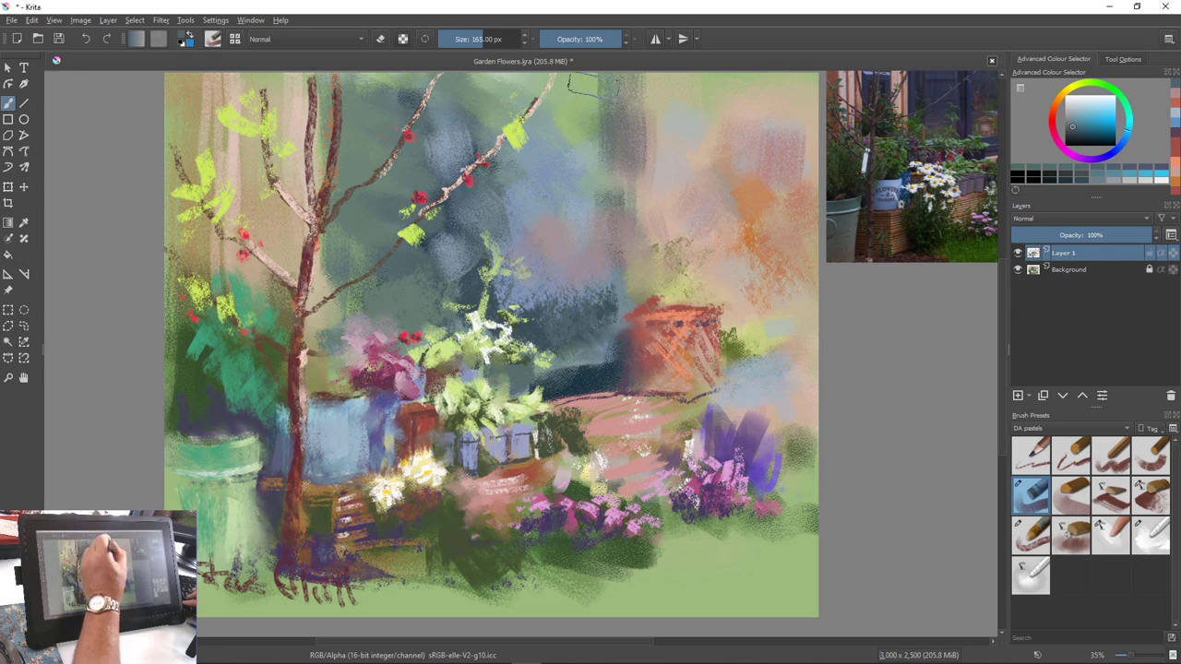
left_click_drag(547, 90, 512, 132)
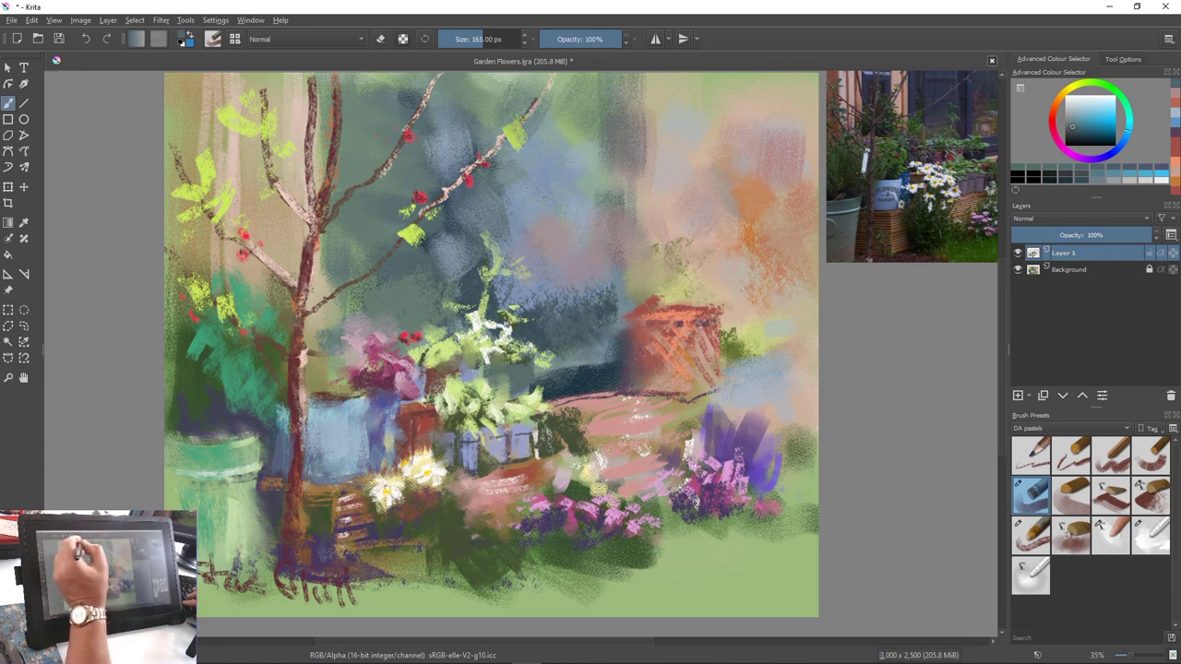
left_click(443, 244, "ctrl")
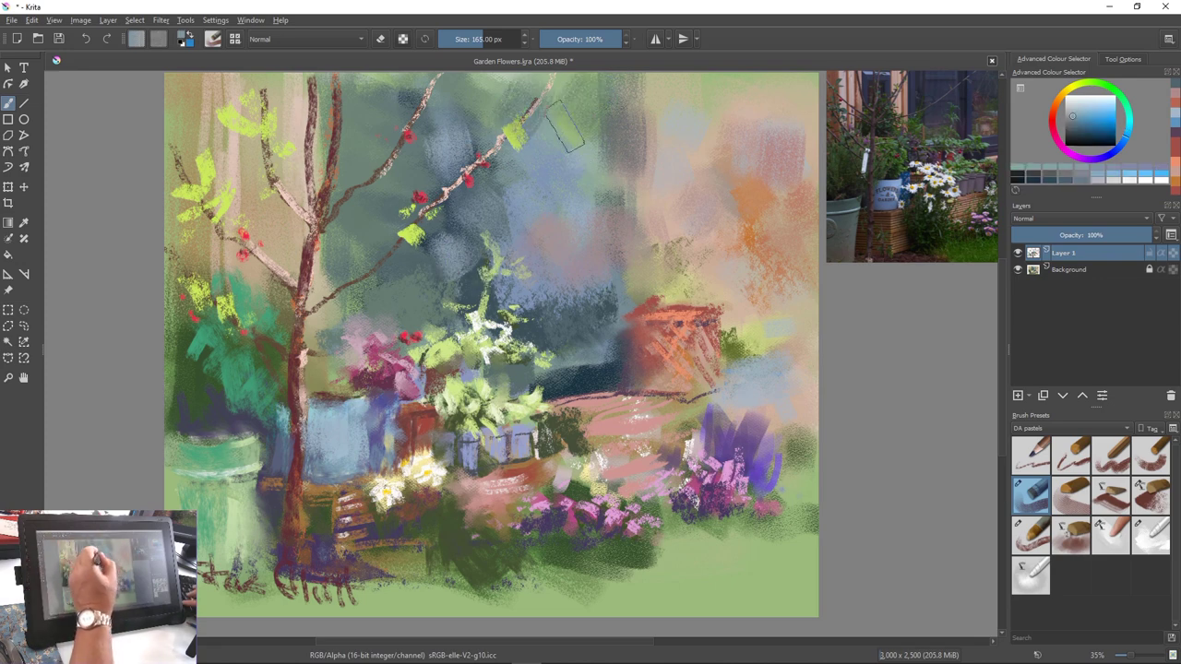
mouse_move(563, 116)
left_mouse_down()
mouse_move(591, 121)
mouse_move(615, 215)
left_mouse_up()
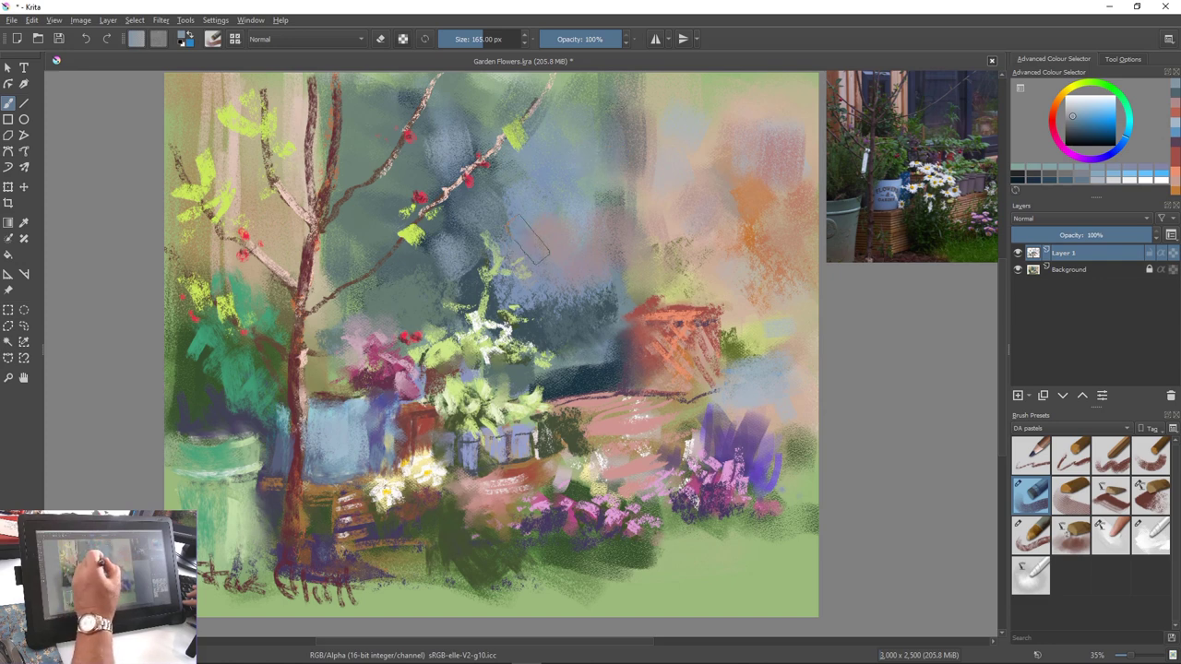
Sample light green from the white-flowered plant and brush soft foliage masses into the background on both sides of it
left_click(430, 353, "ctrl")
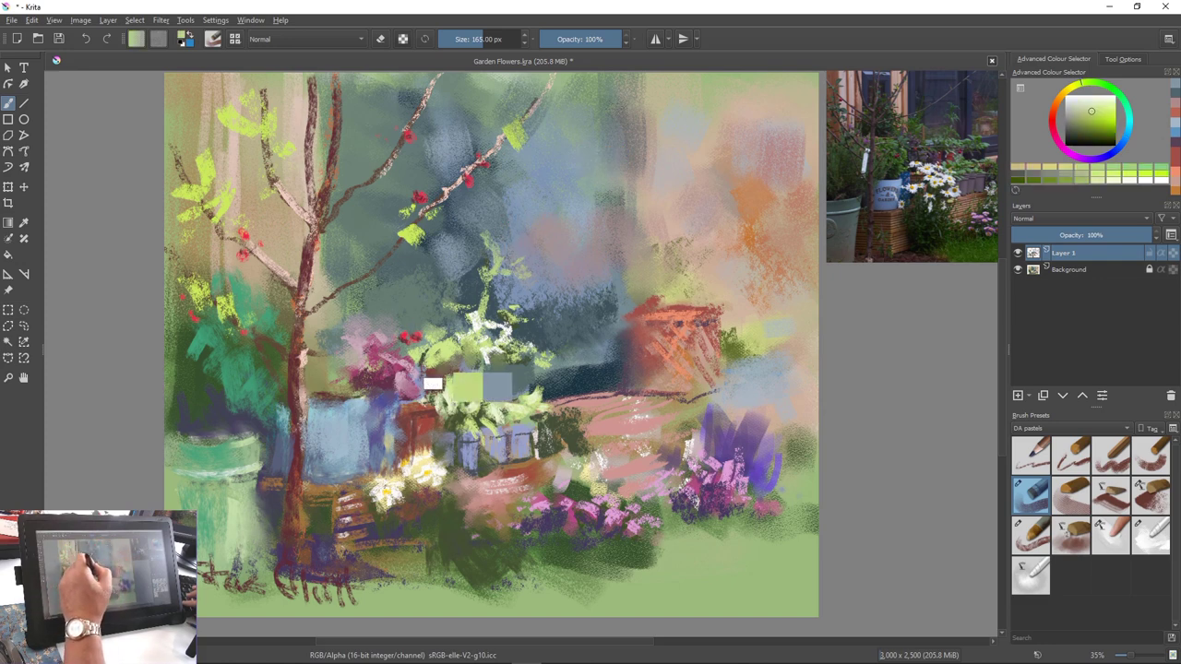
left_click_drag(581, 291, 587, 318)
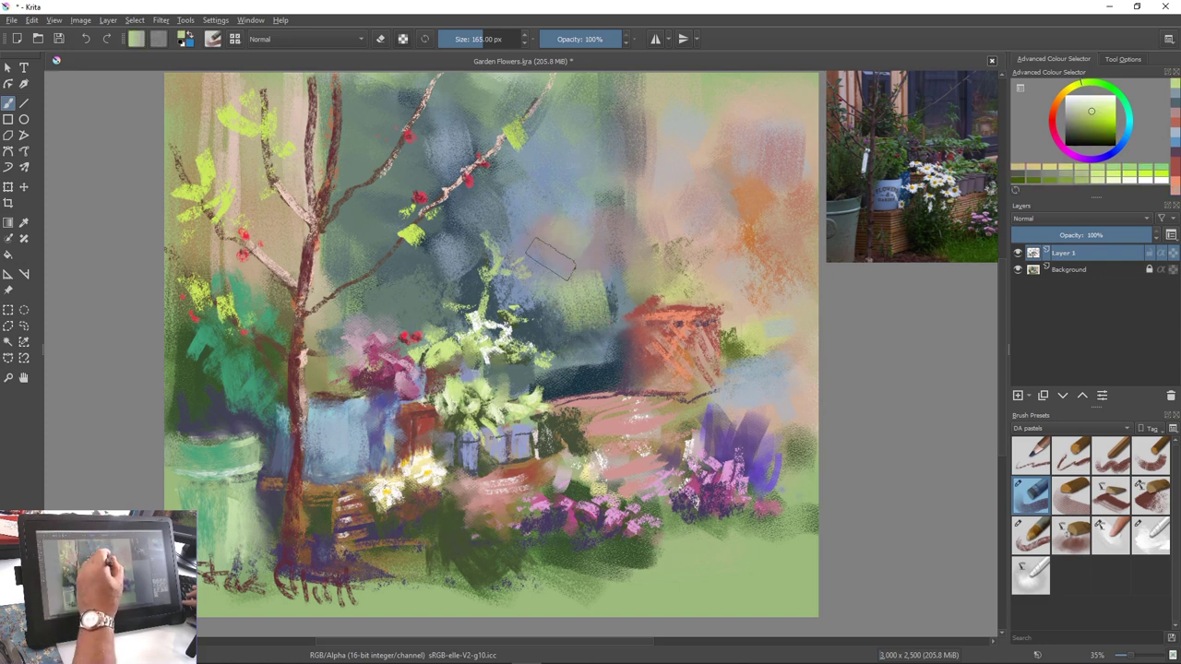
left_click_drag(634, 227, 563, 288)
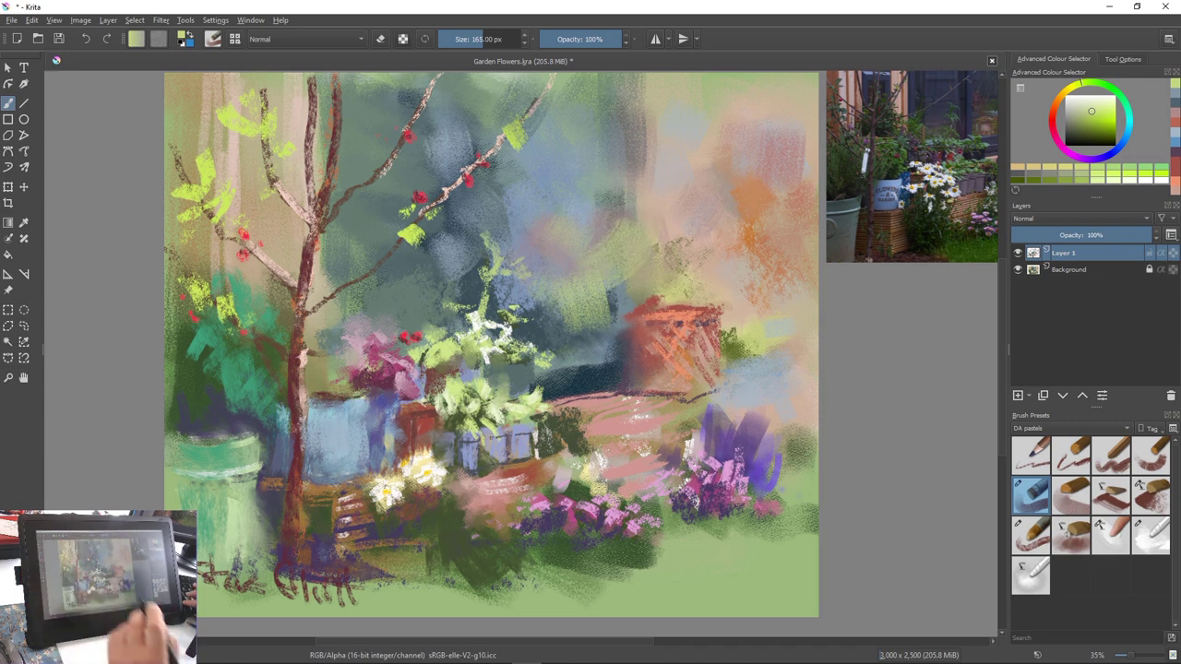
mouse_move(443, 292)
left_mouse_down()
mouse_move(450, 341)
mouse_move(391, 329)
mouse_move(373, 308)
mouse_move(417, 297)
left_mouse_up()
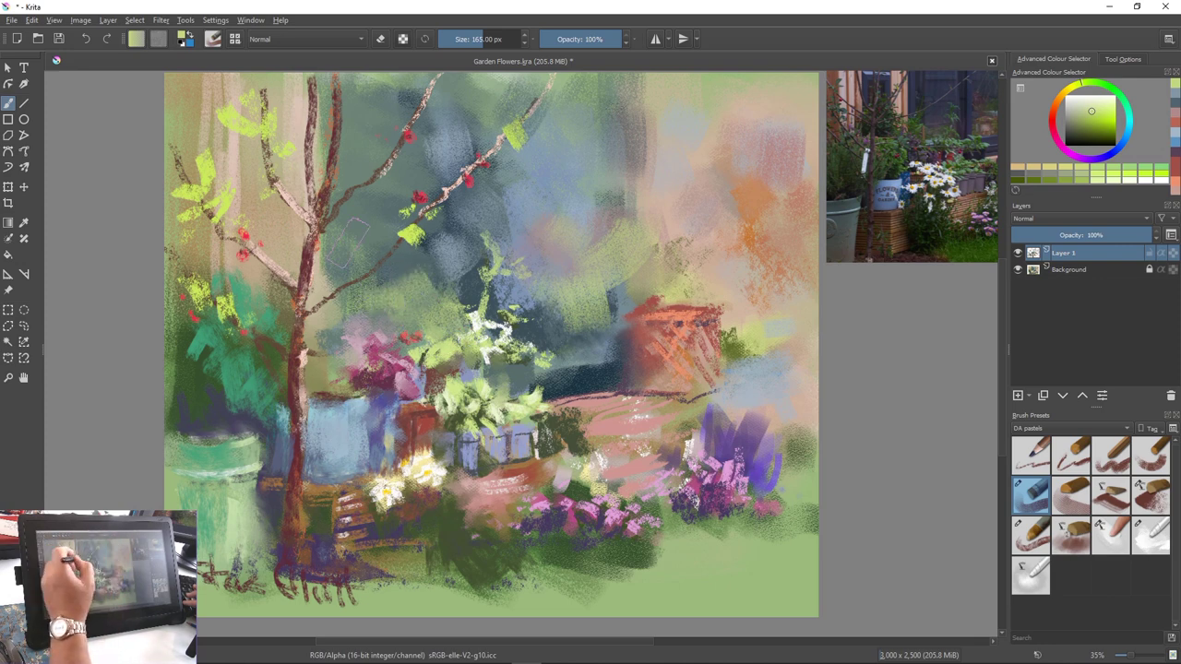
Sample dark violet-grey from the shadow above the green pot and darken the background behind the tree's upper-left branches, covering the leaf cluster
left_click(224, 421, "ctrl")
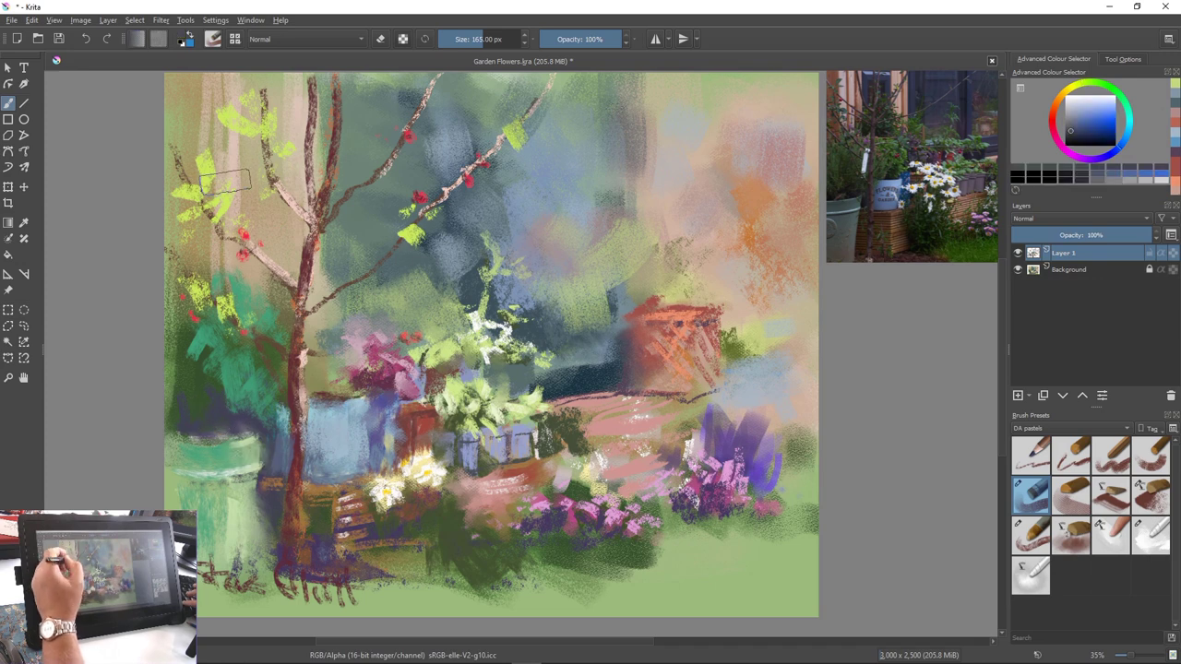
left_click_drag(276, 103, 280, 196)
mouse_move(240, 99)
left_mouse_down()
mouse_move(230, 161)
mouse_move(224, 152)
left_mouse_up()
mouse_move(277, 88)
left_mouse_down()
mouse_move(275, 215)
mouse_move(339, 254)
mouse_move(376, 215)
mouse_move(271, 92)
mouse_move(283, 196)
mouse_move(245, 193)
mouse_move(269, 178)
left_mouse_up()
left_click(437, 237, "ctrl")
left_click(239, 430, "ctrl")
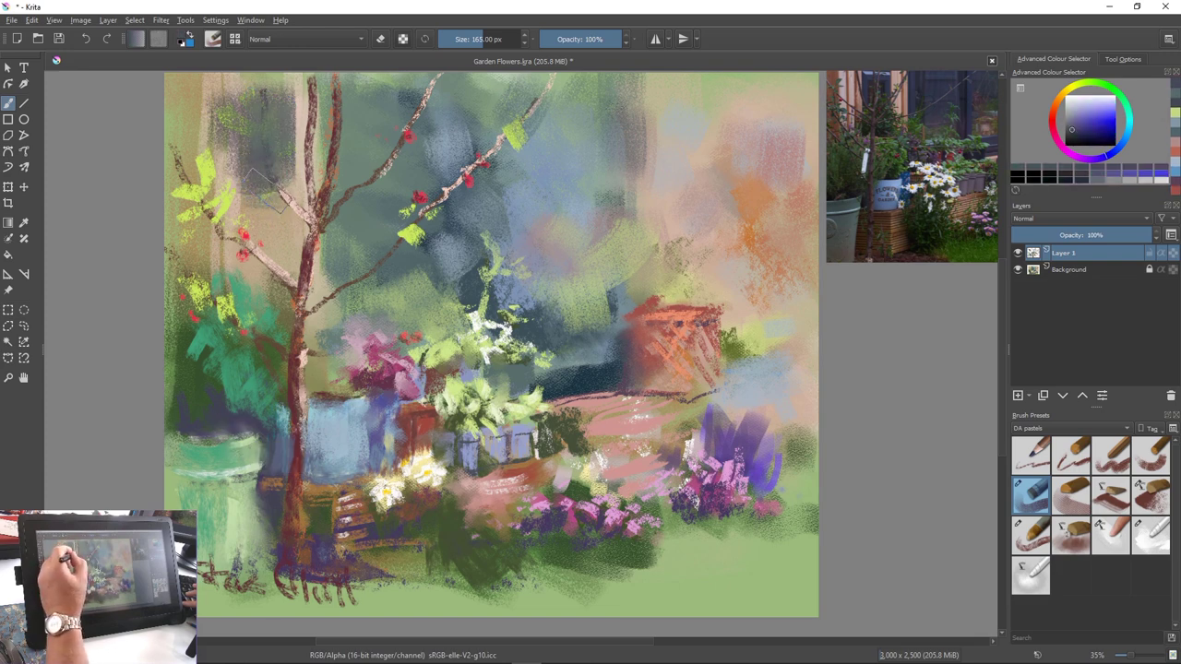
left_click_drag(222, 133, 237, 179)
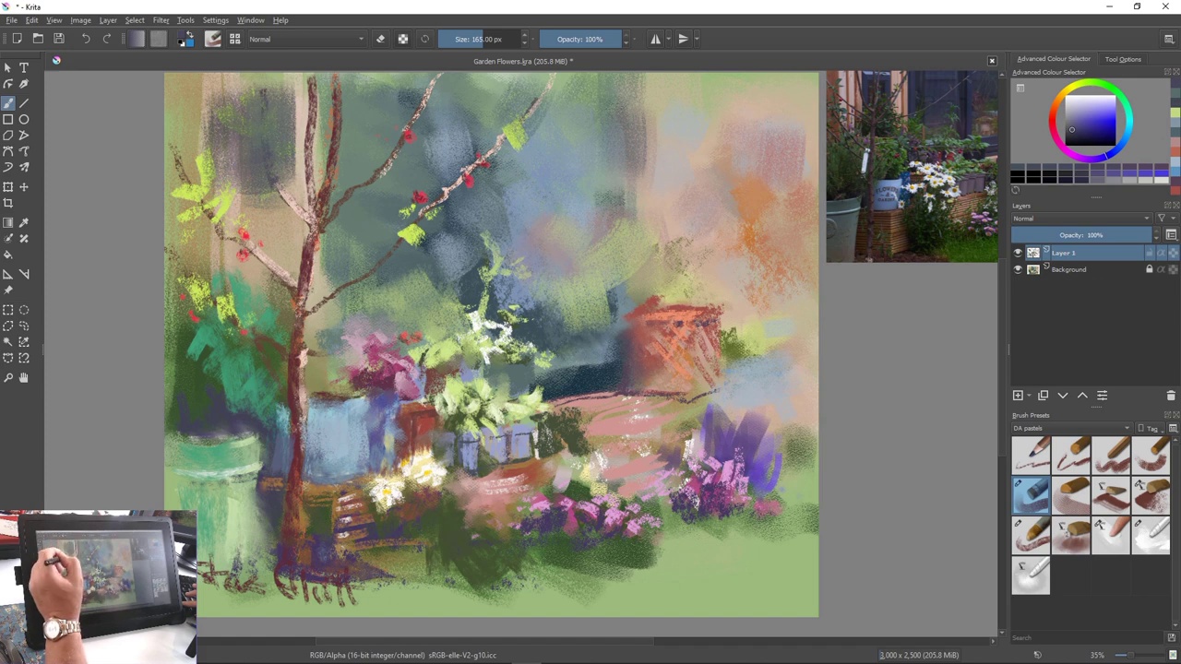
Extend the dark violet down both sides of the tree trunk, and shade below the left branches with a sampled dark grey-green
left_click_drag(359, 211, 355, 268)
left_click_drag(353, 131, 357, 168)
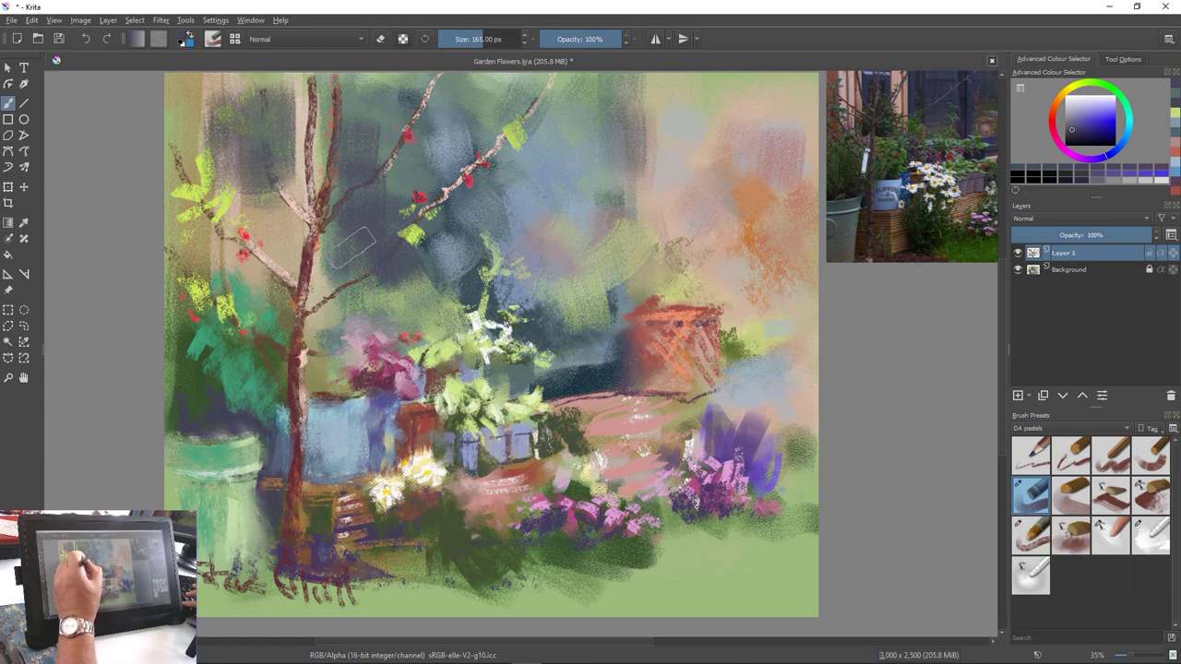
left_click_drag(354, 248, 349, 295)
left_click_drag(347, 112, 333, 209)
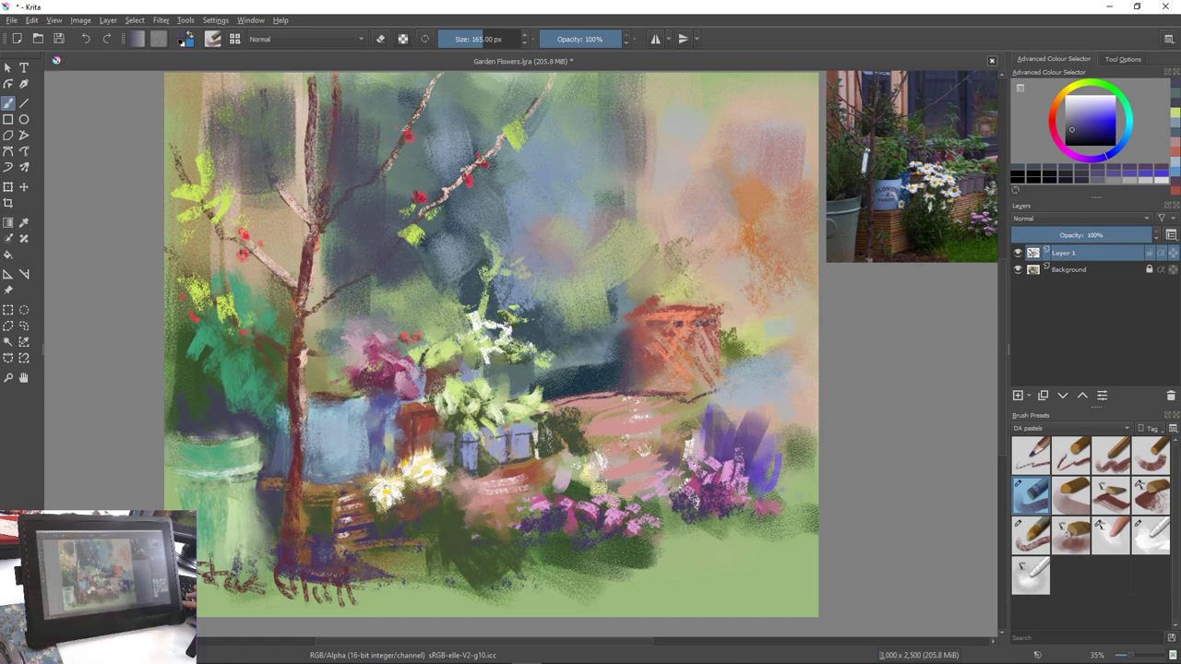
mouse_move(280, 176)
left_mouse_down()
mouse_move(273, 251)
mouse_move(250, 217)
mouse_move(263, 257)
left_mouse_up()
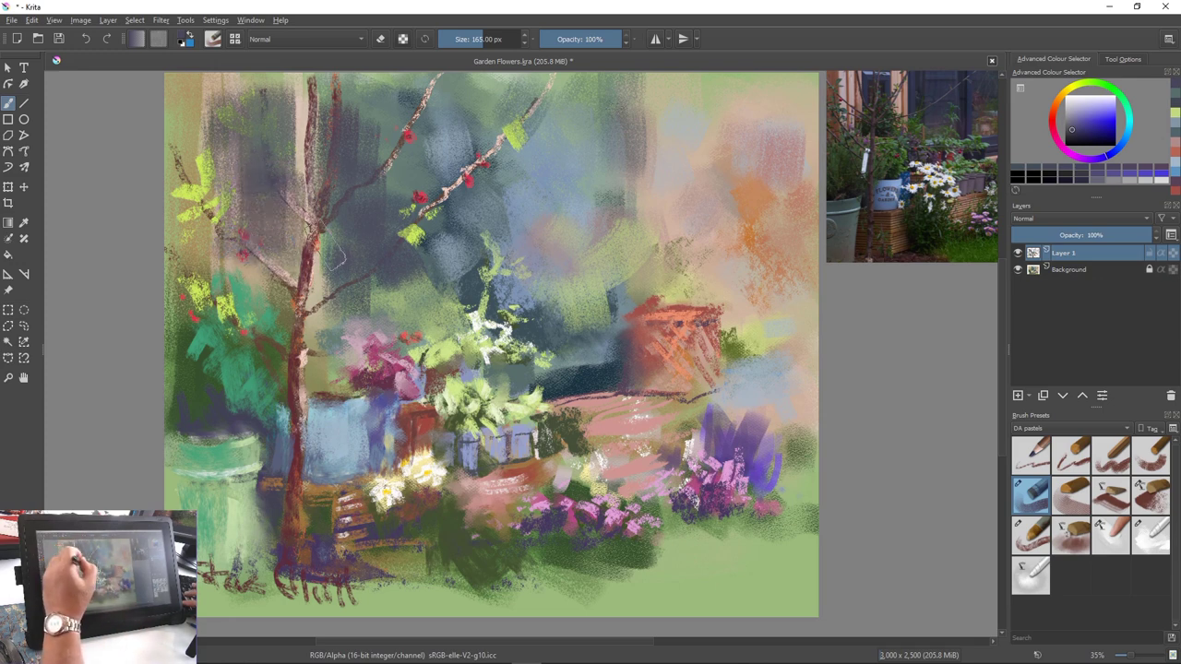
left_click_drag(277, 179, 260, 279)
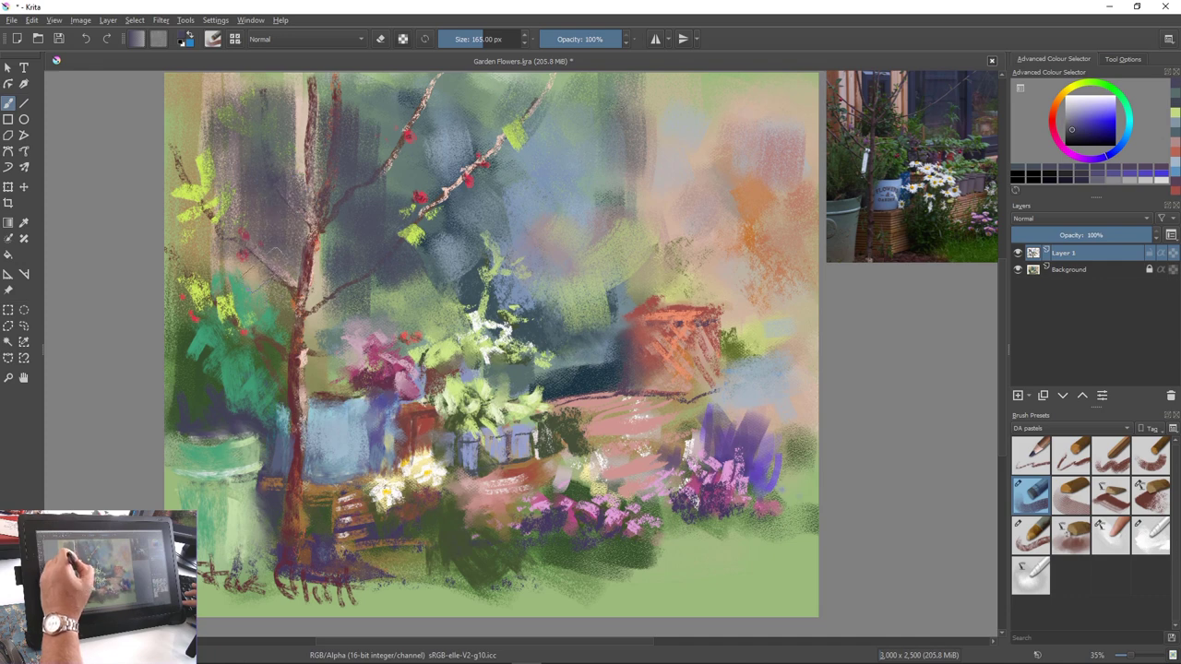
left_click(224, 423, "ctrl")
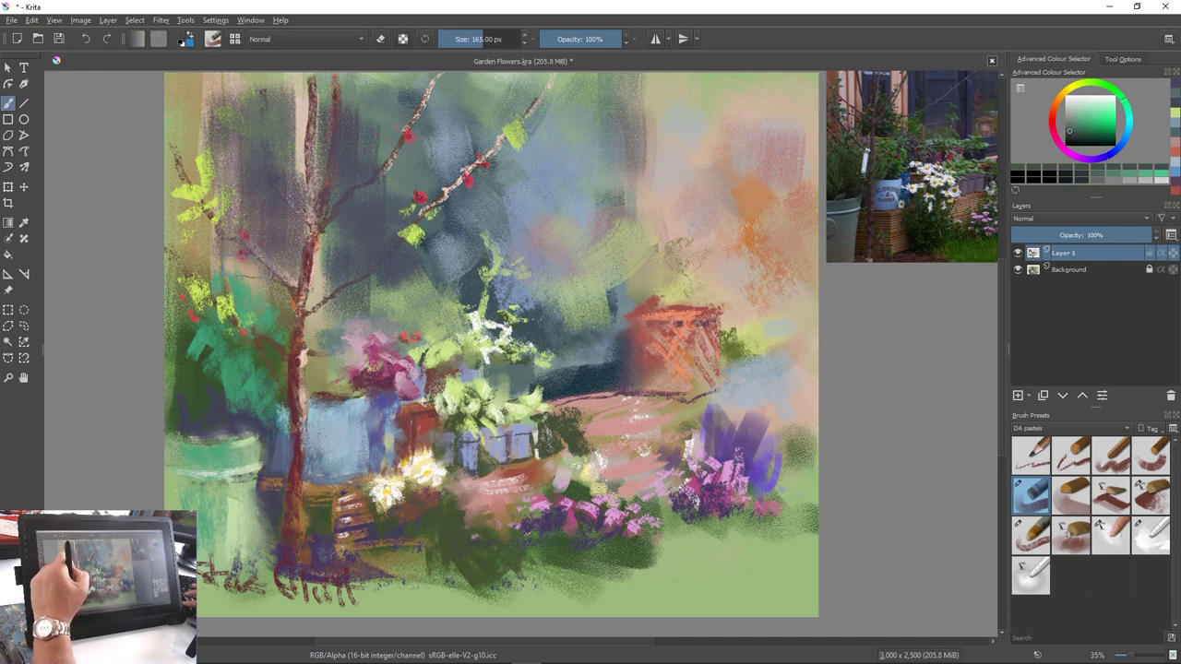
left_click_drag(255, 195, 256, 258)
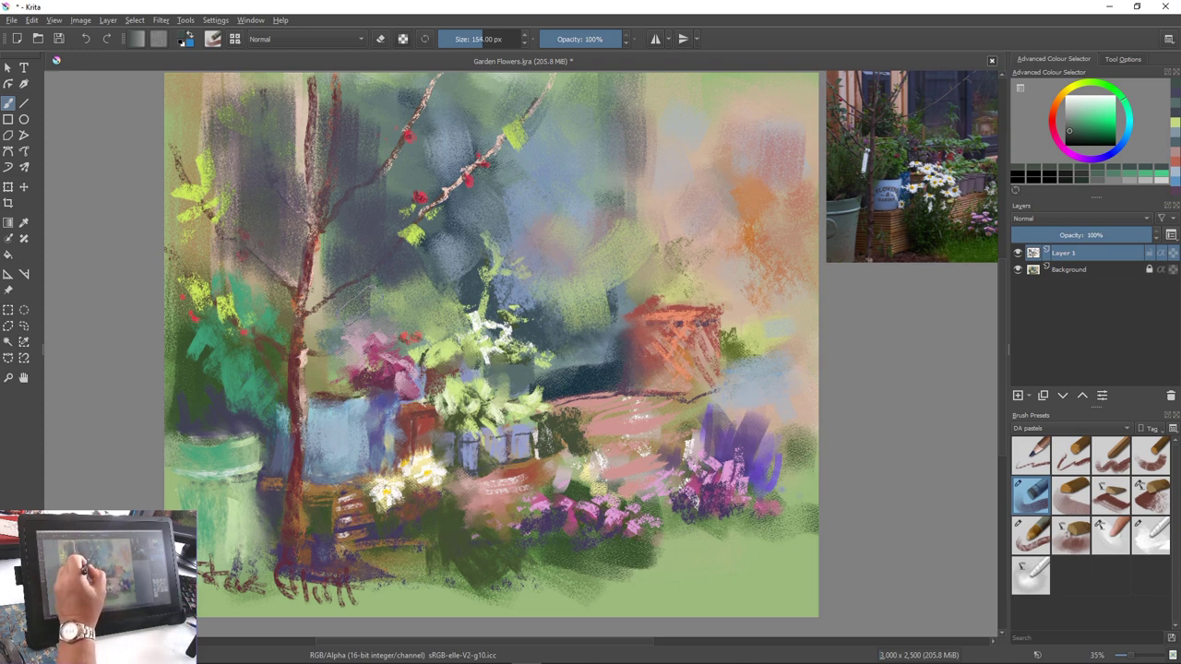
Reduce the brush to 63 px and darken the vertical wall edge between the blue and peach backgrounds
key("bracketleft")
key("bracketleft")
key("bracketleft")
key("bracketleft")
key("bracketleft")
key("bracketleft")
key("bracketleft")
key("bracketleft")
key("bracketleft")
key("bracketleft")
key("bracketleft")
key("bracketleft")
key("bracketleft")
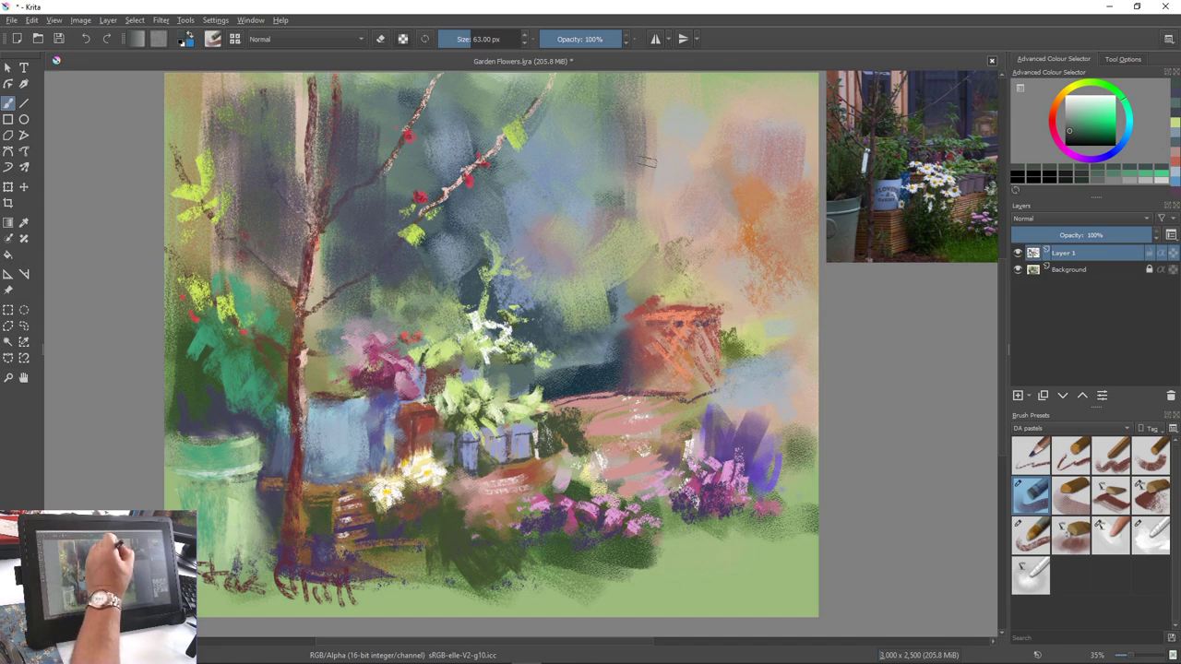
left_click_drag(647, 161, 646, 235)
left_click_drag(633, 187, 629, 210)
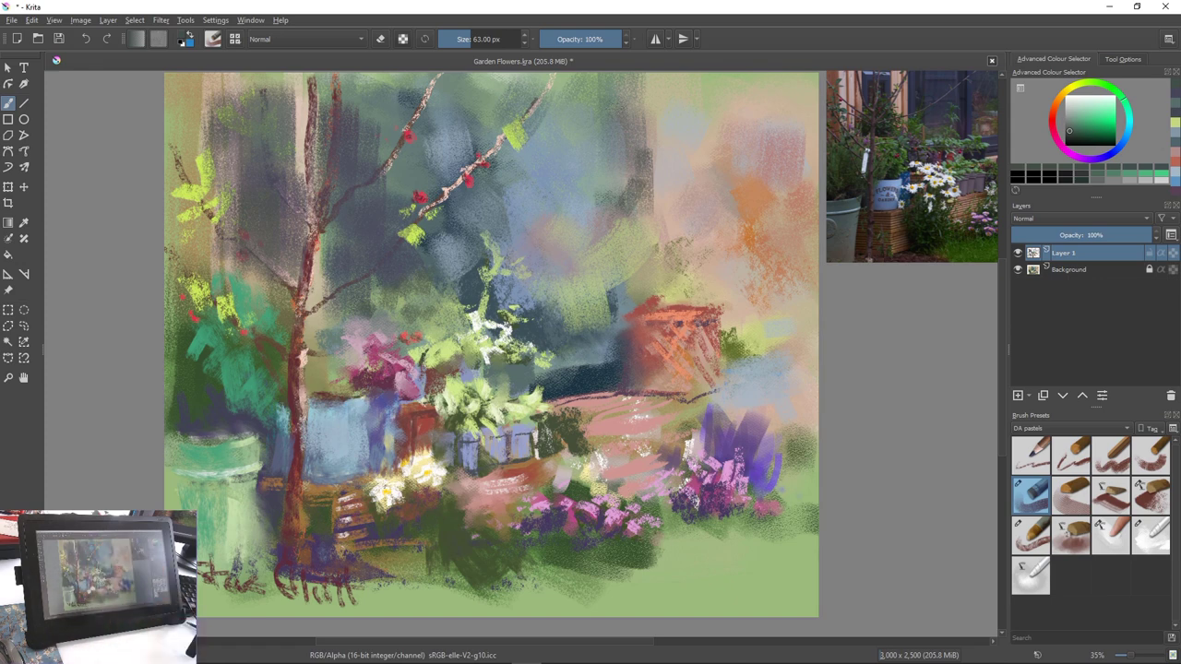
Pick a light mint green and dab accents over the blue background, the wall edge and the foliage beside the white-flowered plant
right_click(648, 90)
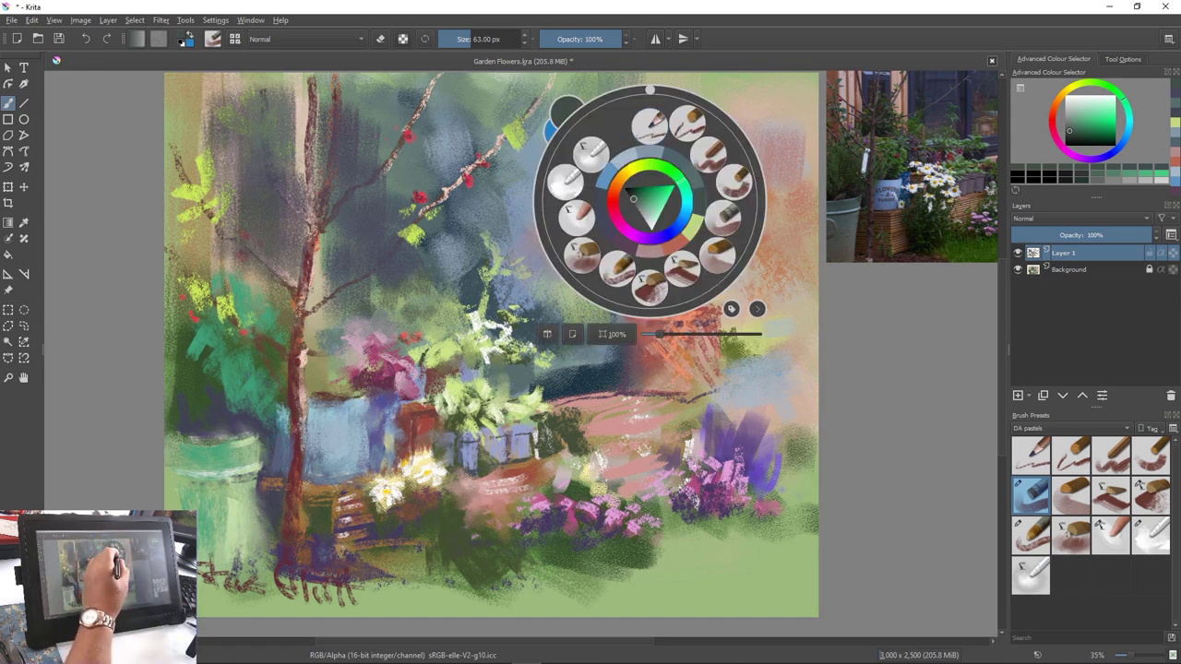
left_click(651, 212)
left_click(517, 205)
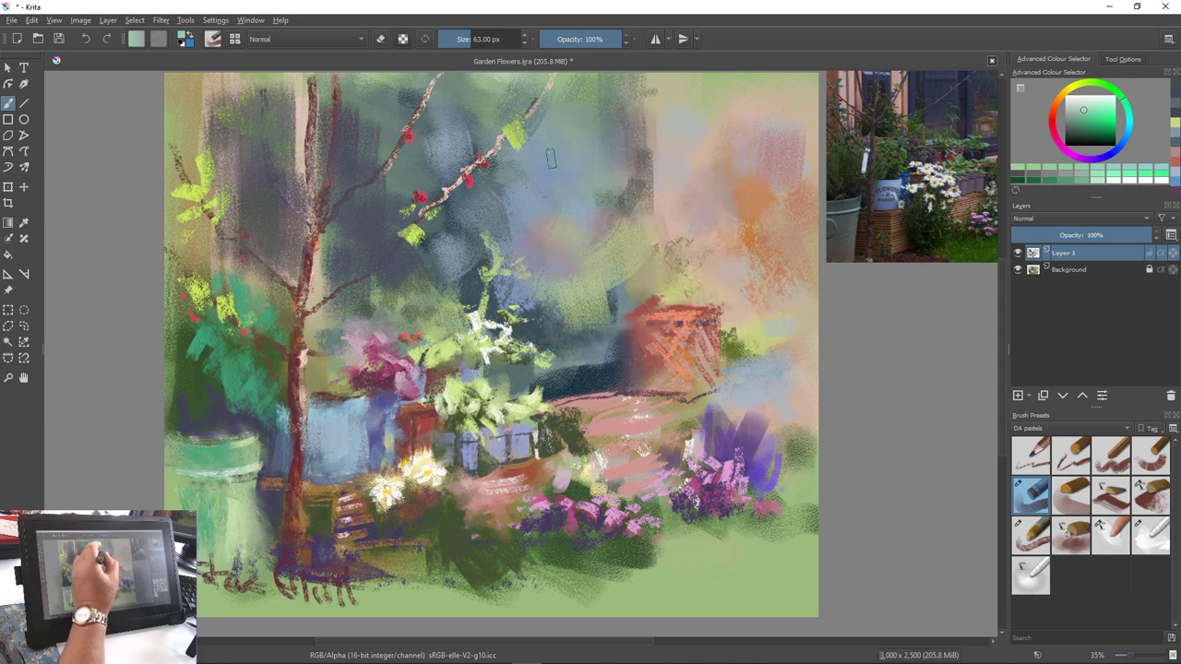
mouse_move(611, 196)
left_mouse_down()
mouse_move(603, 222)
mouse_move(620, 213)
left_mouse_up()
left_click_drag(642, 168, 643, 214)
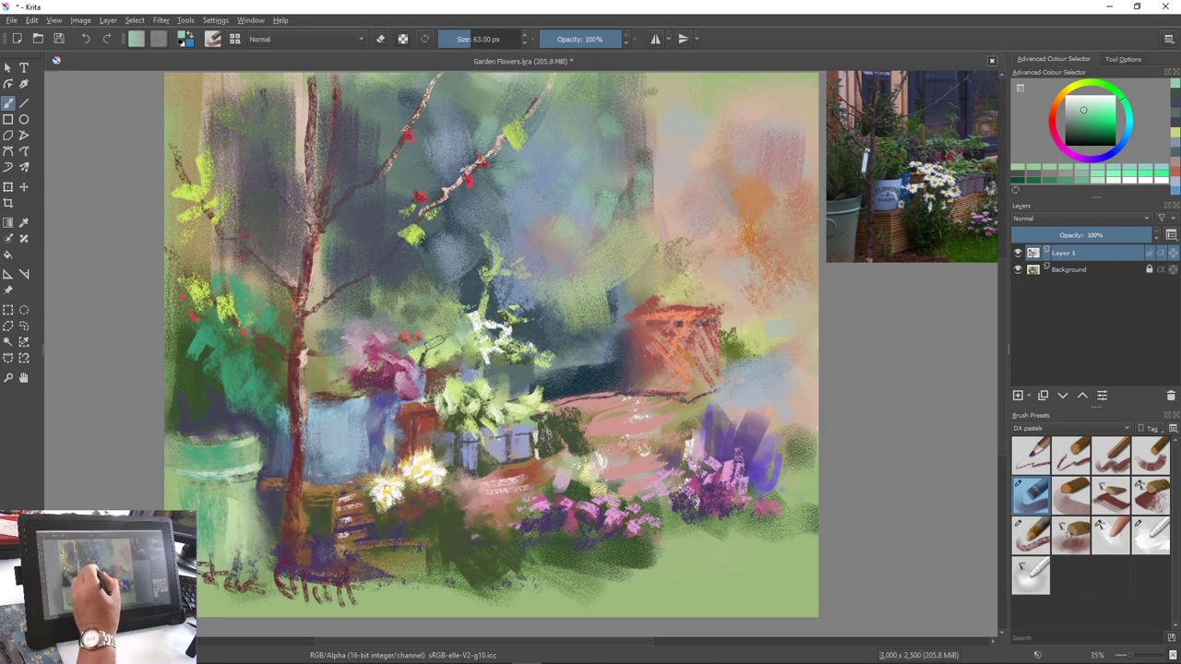
left_click_drag(433, 322, 443, 336)
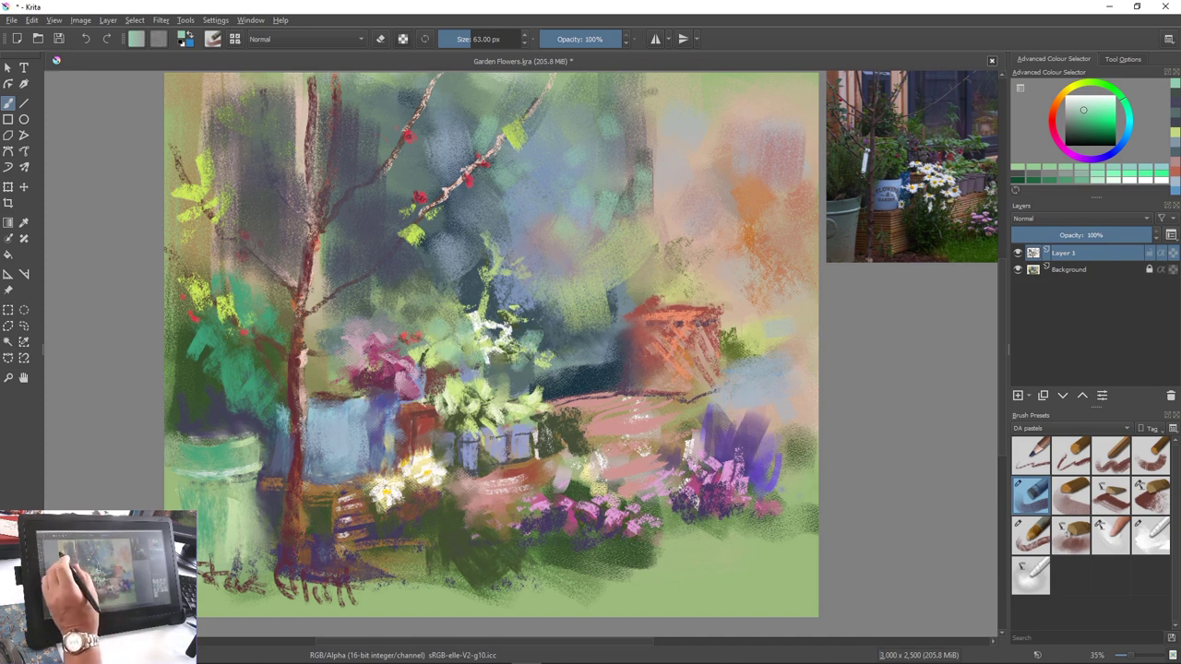
Dab mint green leaves over the dark shrub below the white daisies, adding finer strokes with a textured pastel preset at 35 px
left_click_drag(432, 384, 443, 398)
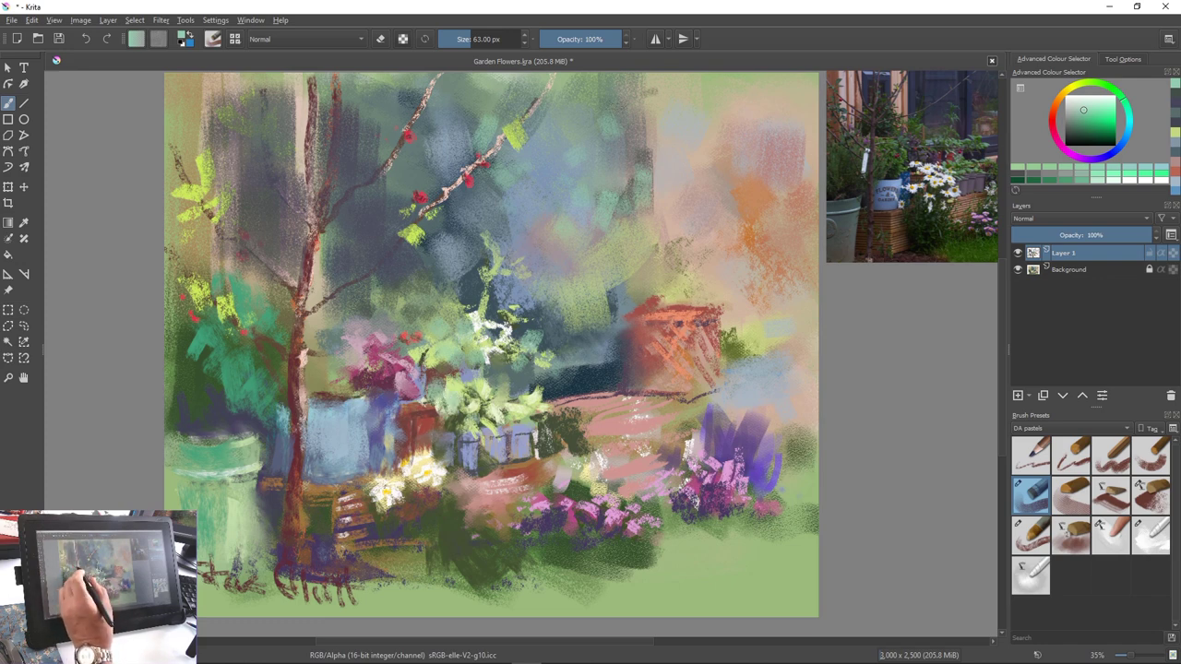
mouse_move(425, 503)
left_mouse_down()
mouse_move(427, 543)
mouse_move(452, 536)
mouse_move(463, 550)
mouse_move(453, 507)
left_mouse_up()
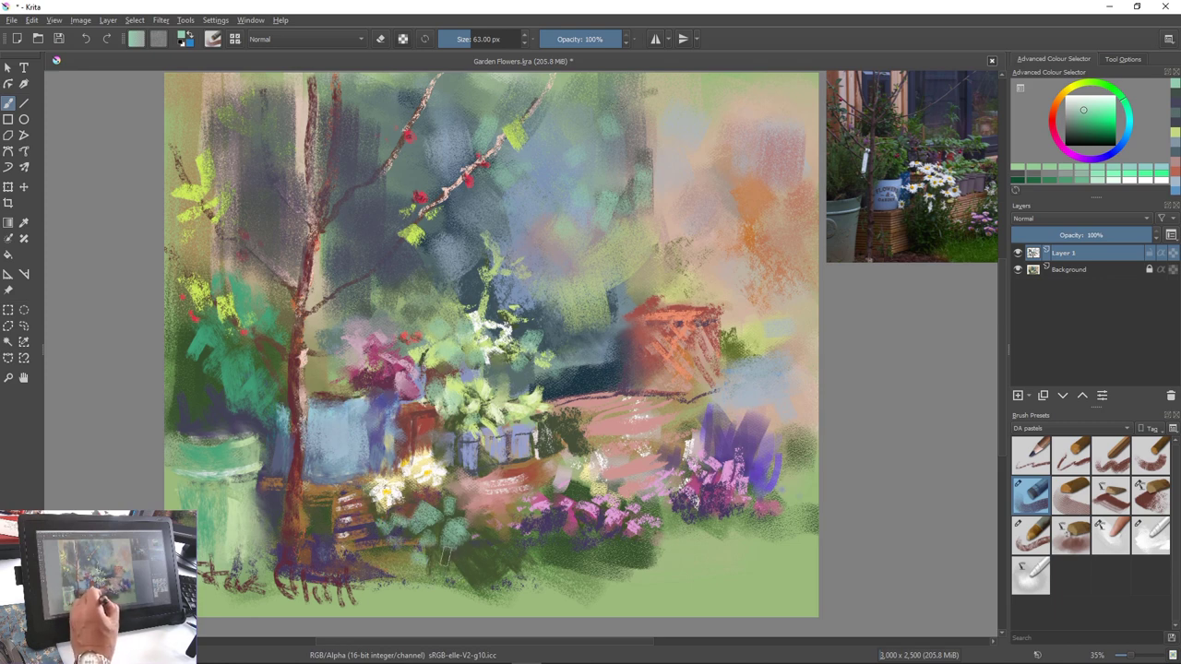
left_click_drag(457, 559, 474, 577)
right_click(365, 534)
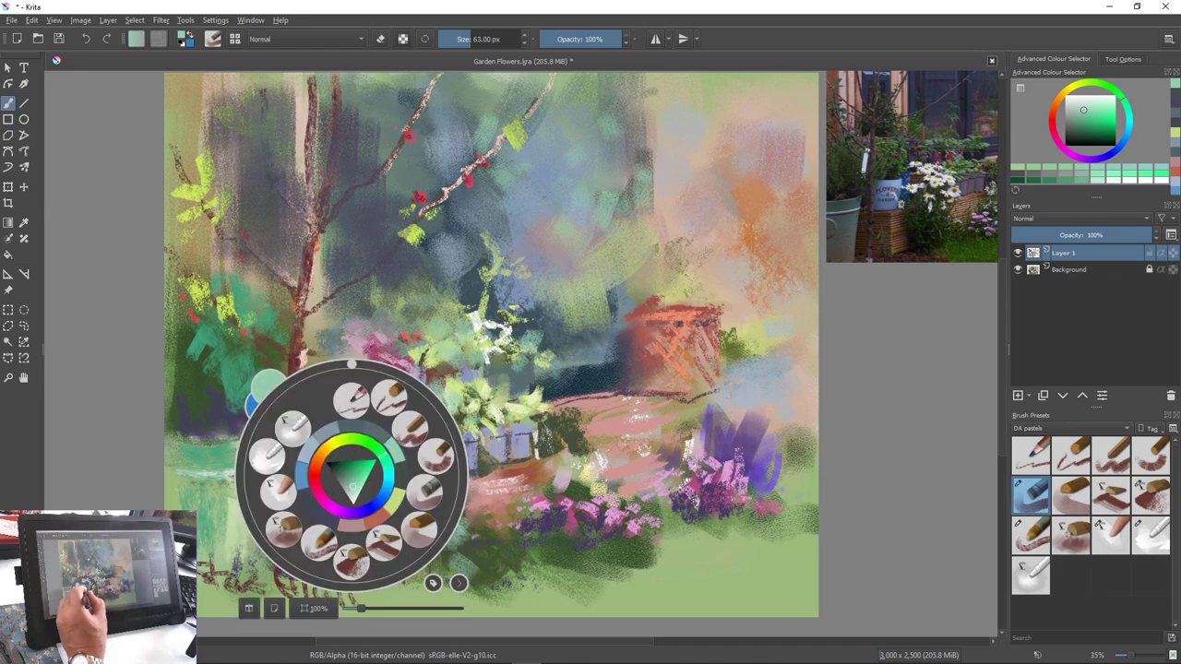
left_click(351, 560)
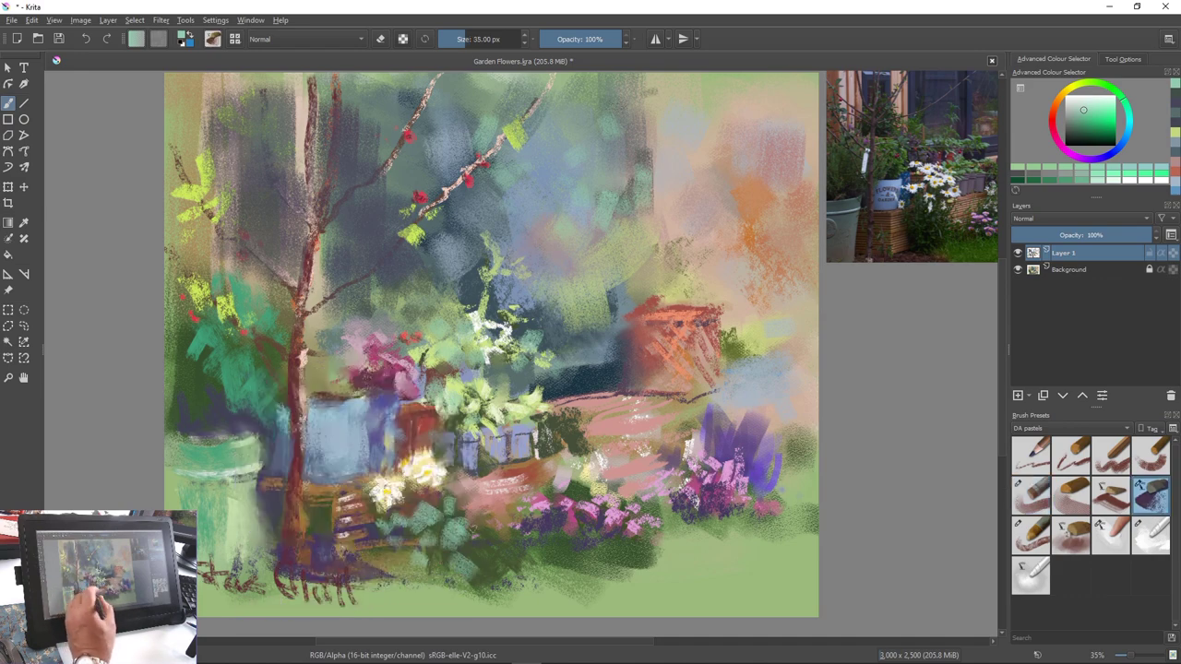
mouse_move(470, 543)
left_mouse_down()
mouse_move(489, 559)
mouse_move(478, 534)
left_mouse_up()
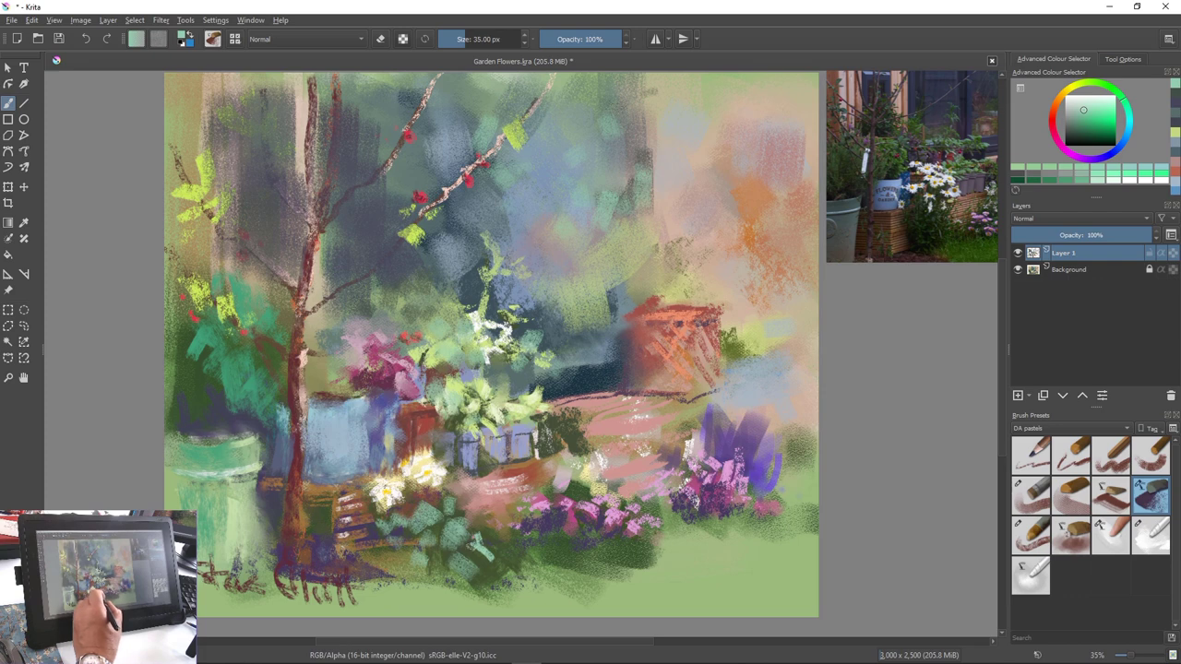
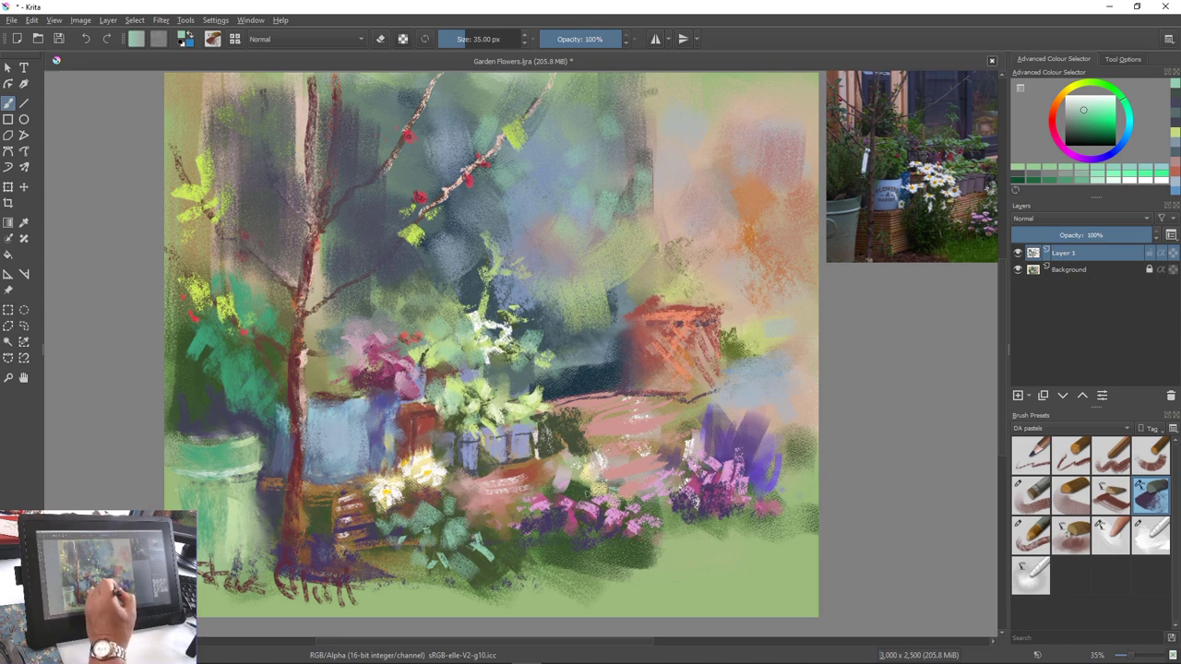
Enlarge the brush to 118 px and add mint green leaf accents among and just above the pink flowers in the middle of the bed
key("]")
key("]")
key("]")
key("]")
key("]")
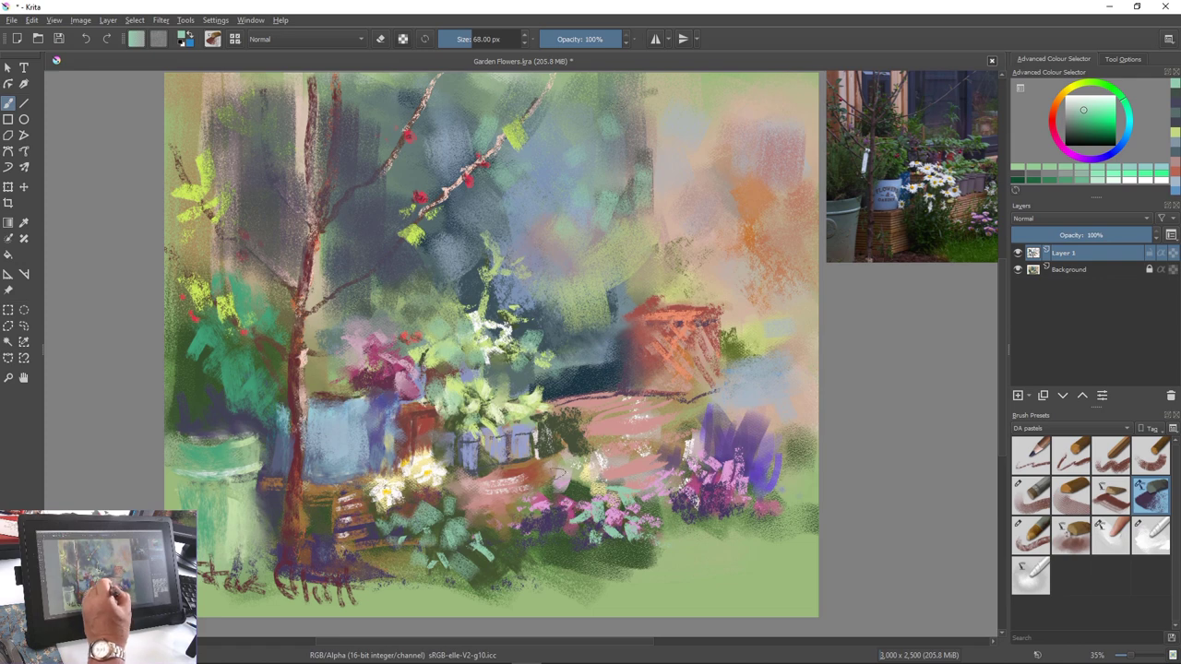
key("bracketright")
key("bracketright")
key("bracketright")
key("bracketright")
key("bracketright")
key("bracketright")
key("bracketright")
key("bracketright")
mouse_move(568, 482)
left_mouse_down()
mouse_move(560, 493)
mouse_move(589, 470)
mouse_move(612, 479)
mouse_move(612, 463)
left_mouse_up()
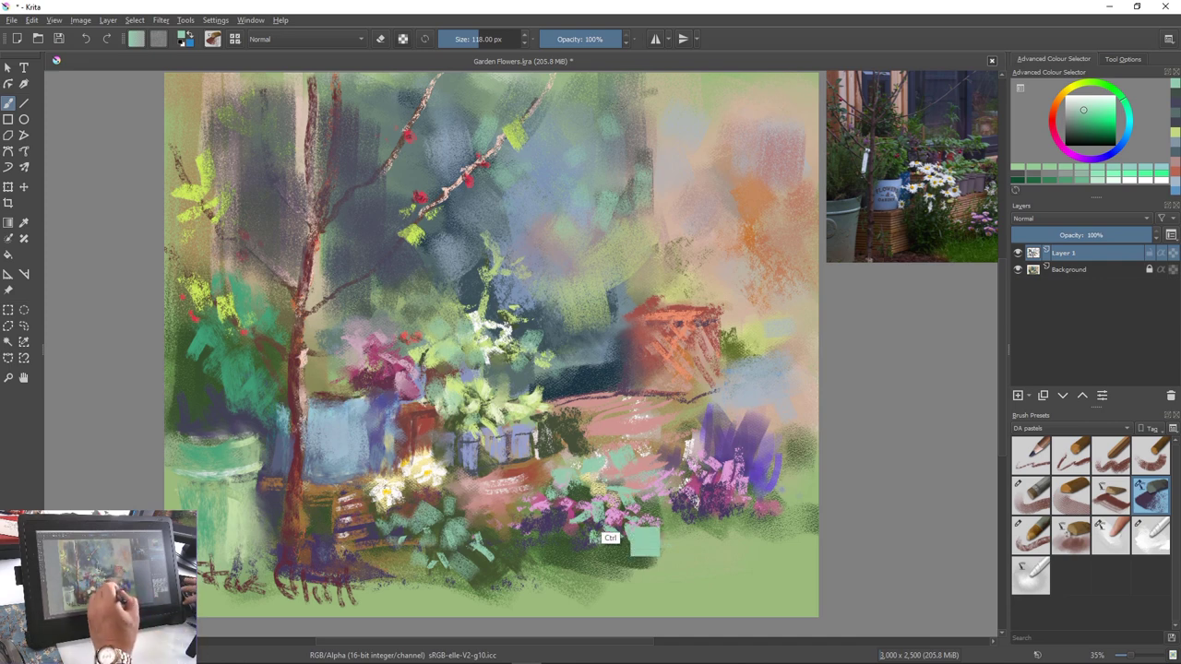
Sample a light pink and dab blossoms over the middle flower cluster with the 118 px brush
left_click(646, 545, "ctrl")
mouse_move(637, 500)
left_mouse_down()
mouse_move(606, 510)
mouse_move(625, 526)
mouse_move(606, 493)
left_mouse_up()
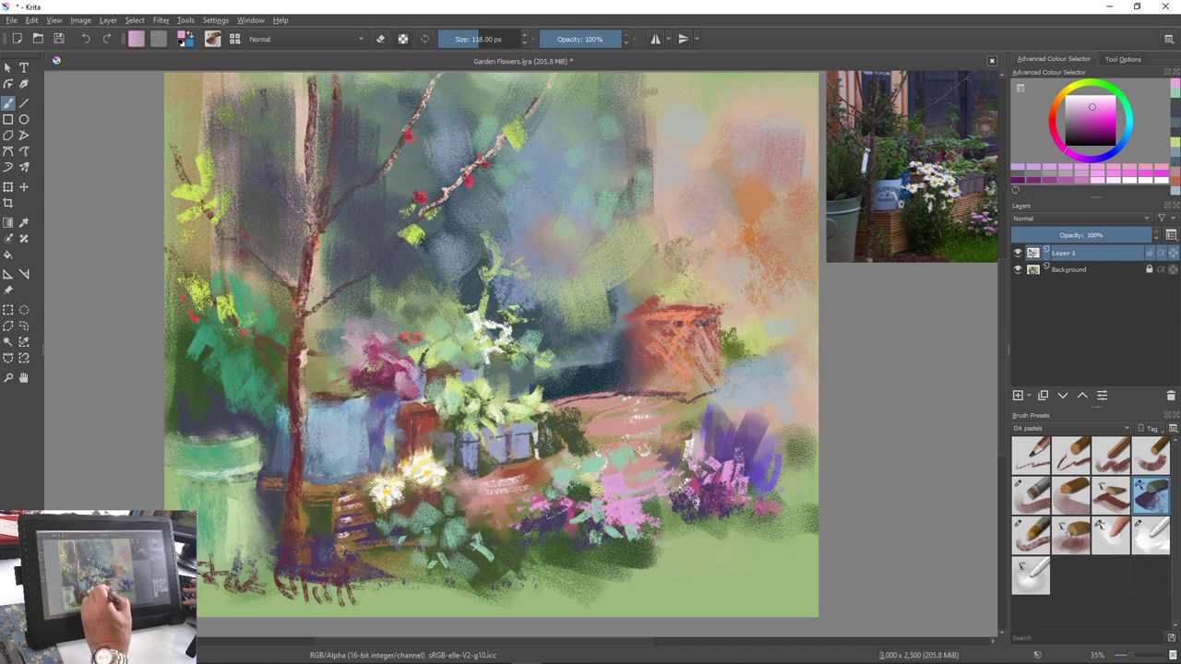
mouse_move(528, 497)
left_mouse_down()
mouse_move(510, 504)
mouse_move(537, 531)
left_mouse_up()
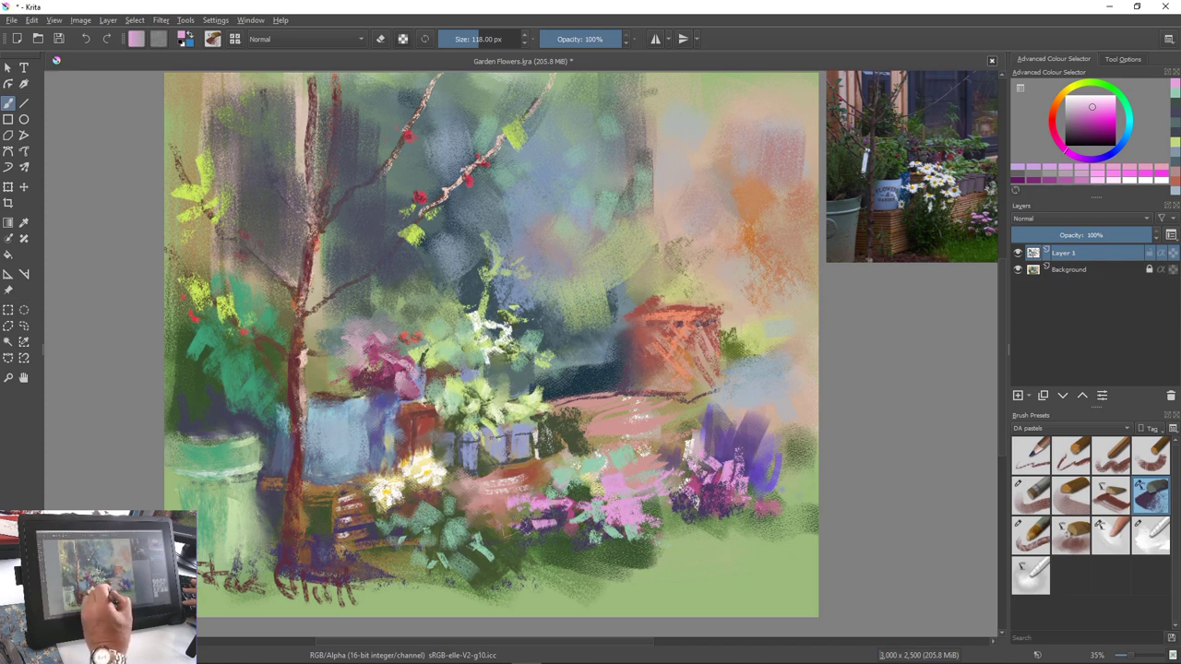
Reduce the brush to 59 px and break up the outer edge of the middle cluster with small light pink dabs
key("bracketleft")
key("bracketleft")
key("bracketleft")
key("bracketleft")
key("bracketleft")
key("bracketleft")
key("bracketleft")
key("bracketleft")
key("bracketleft")
key("bracketleft")
key("bracketleft")
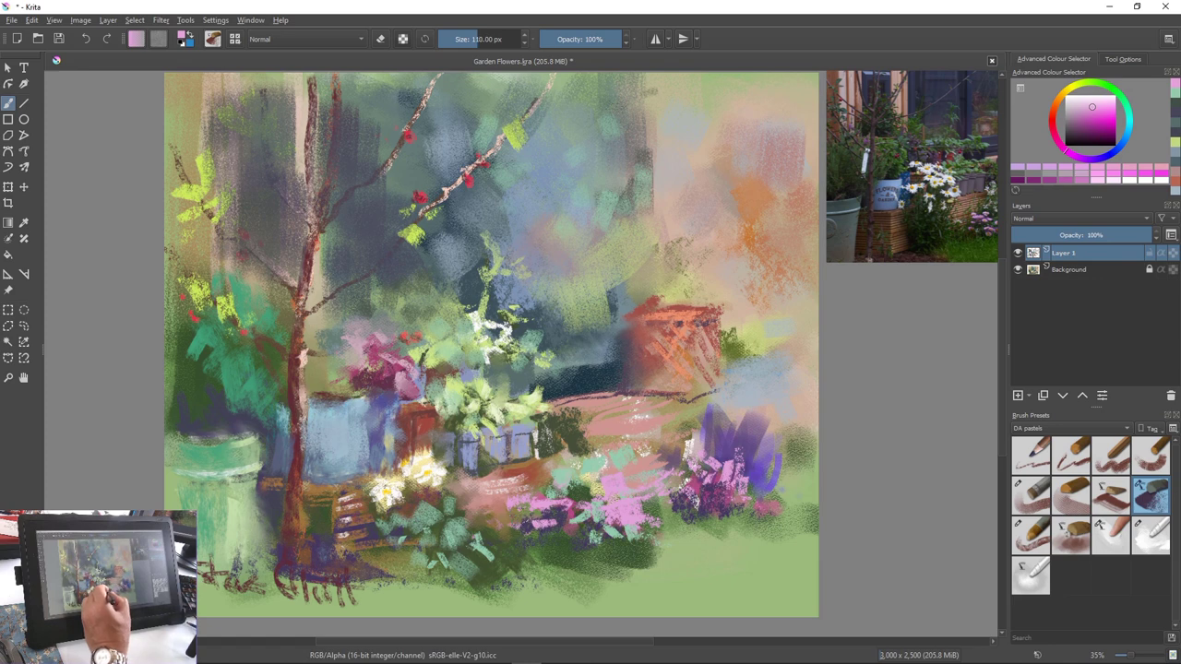
left_click_drag(525, 519, 517, 527)
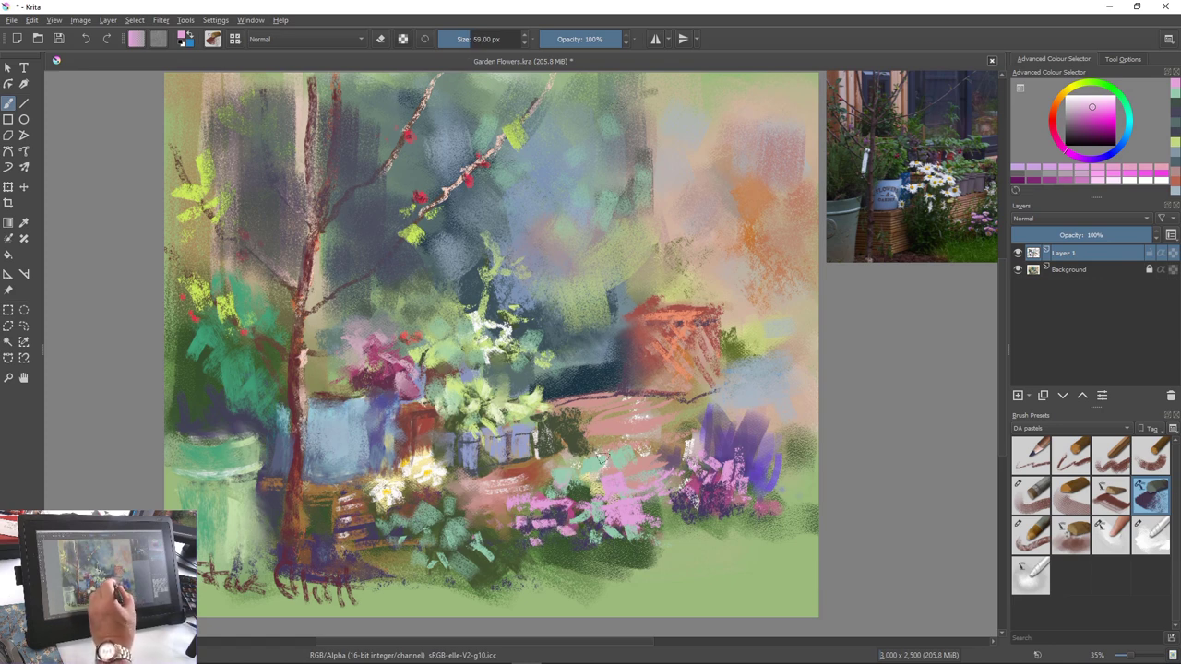
Enlarge the brush to 444 px and block in a broad light pink mass from the middle cluster across the flowers below the violet ones
key("bracketright")
key("bracketright")
key("bracketright")
key("bracketright")
key("bracketright")
key("bracketright")
key("bracketright")
key("bracketright")
key("bracketright")
key("bracketright")
key("bracketright")
key("bracketright")
key("bracketright")
key("bracketright")
key("bracketright")
key("bracketright")
key("bracketright")
key("bracketright")
key("bracketright")
key("bracketright")
left_click_drag(649, 461, 637, 471)
left_click_drag(678, 525, 686, 519)
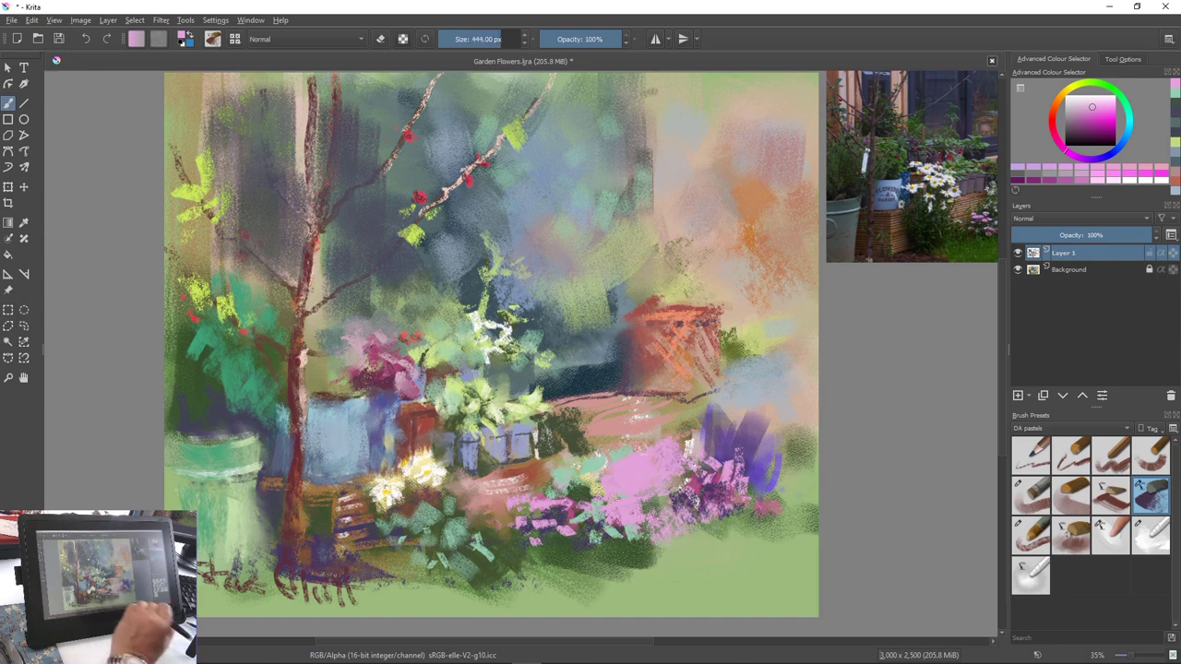
mouse_move(701, 462)
left_mouse_down()
mouse_move(766, 489)
mouse_move(752, 516)
left_mouse_up()
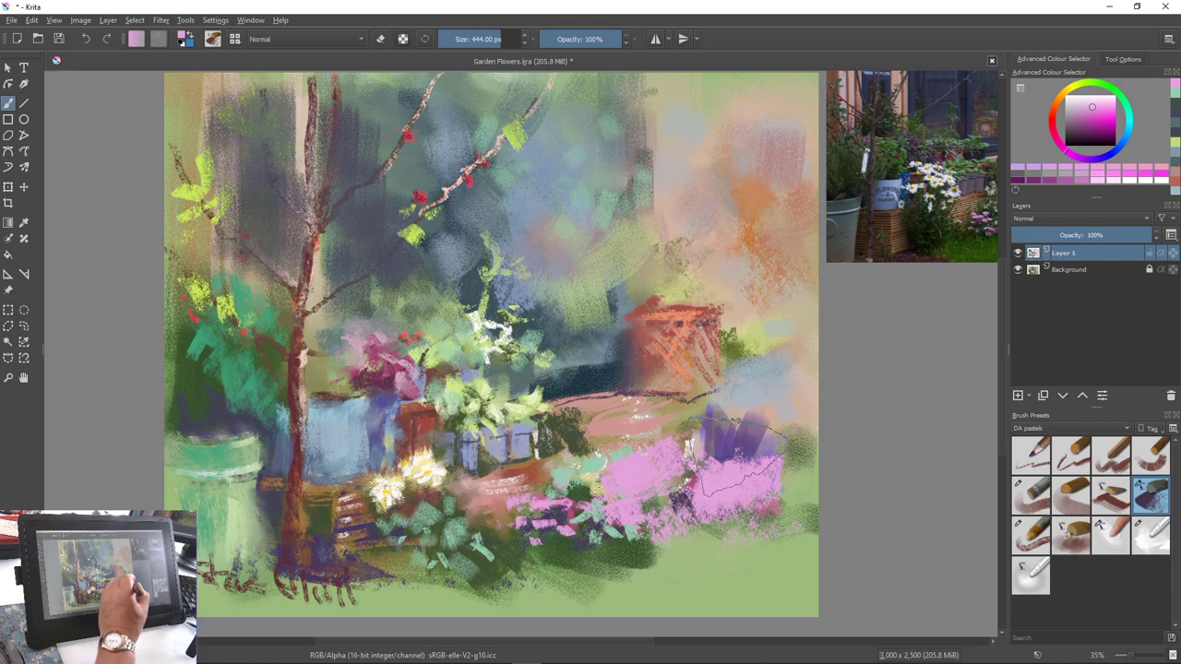
Set the brush to 416 px, sample the violet of the flowers behind the pink mass and block them in solidly
key("bracketleft")
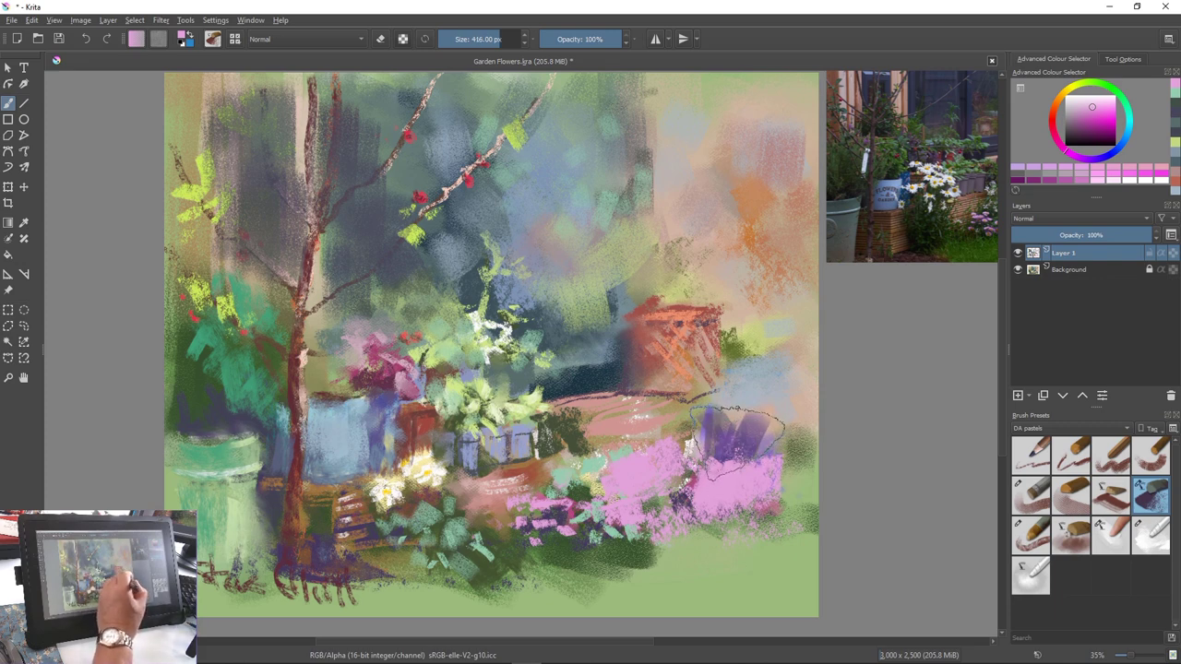
left_click(747, 424, "ctrl")
left_click_drag(752, 415, 738, 453)
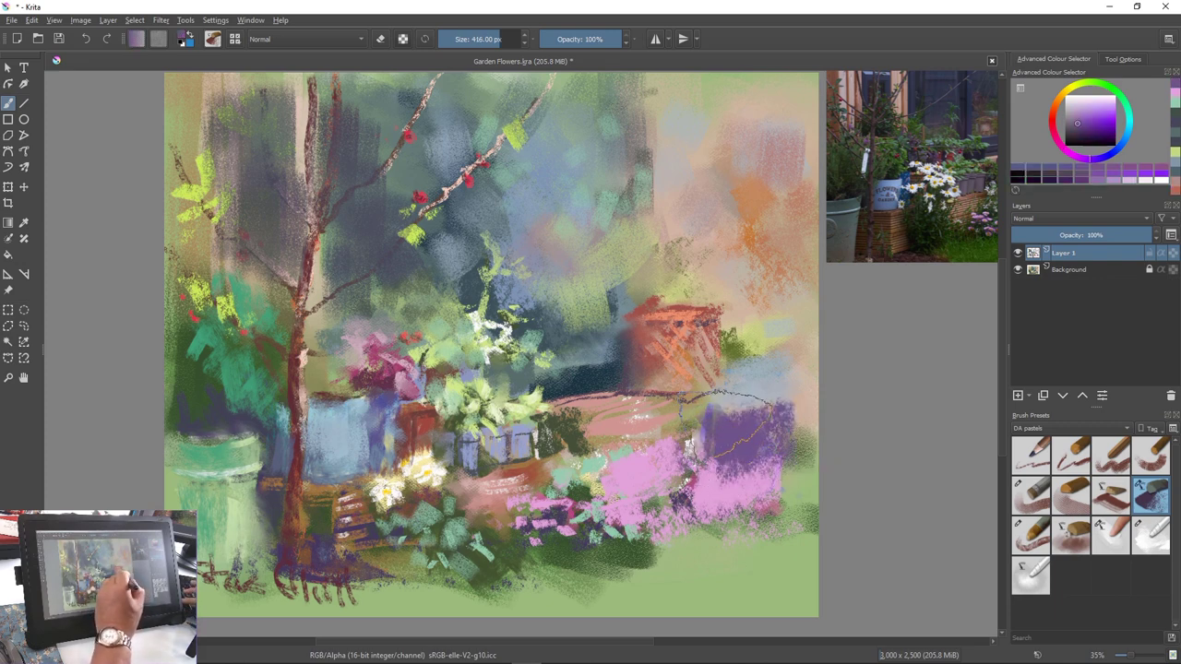
Reduce the brush to about 30 px, resample the light pink and draw vertical flower spikes up into the violet block
key("bracketleft")
key("bracketleft")
key("bracketleft")
key("bracketleft")
key("bracketleft")
key("bracketleft")
key("bracketleft")
key("bracketleft")
key("bracketleft")
key("bracketleft")
key("bracketleft")
key("bracketleft")
key("bracketleft")
key("bracketleft")
key("bracketleft")
key("bracketleft")
key("bracketleft")
key("bracketleft")
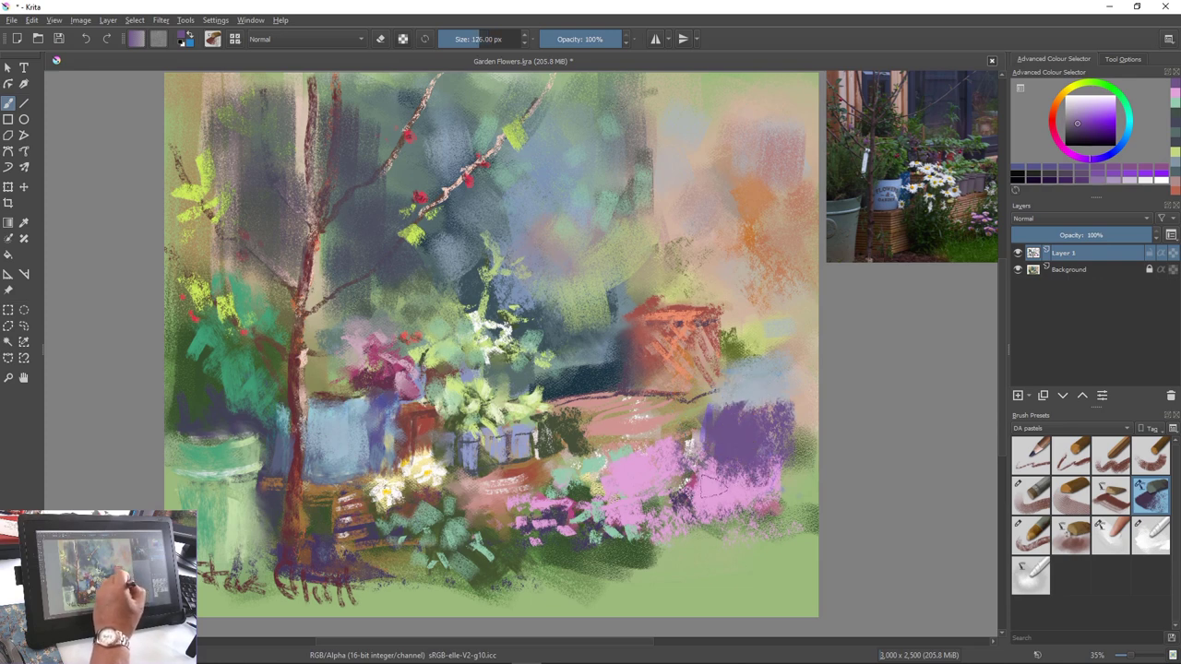
key("bracketleft")
key("bracketleft")
key("bracketleft")
key("bracketleft")
key("bracketleft")
key("bracketleft")
key("bracketleft")
key("bracketleft")
key("bracketleft")
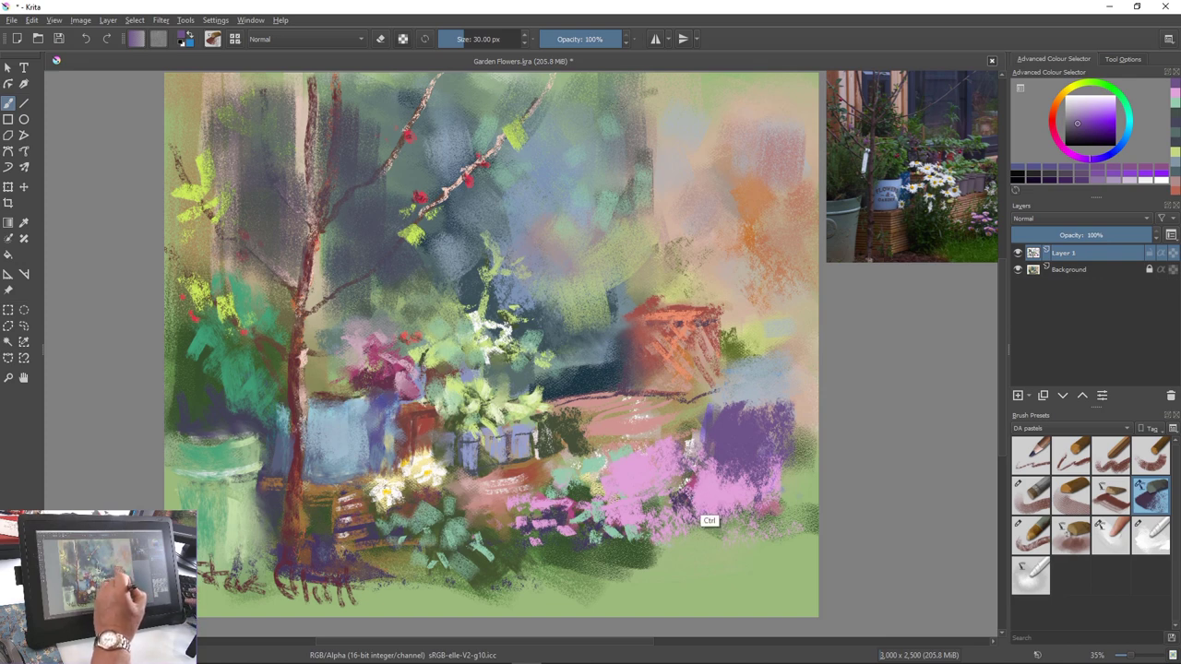
left_click(743, 528, "ctrl")
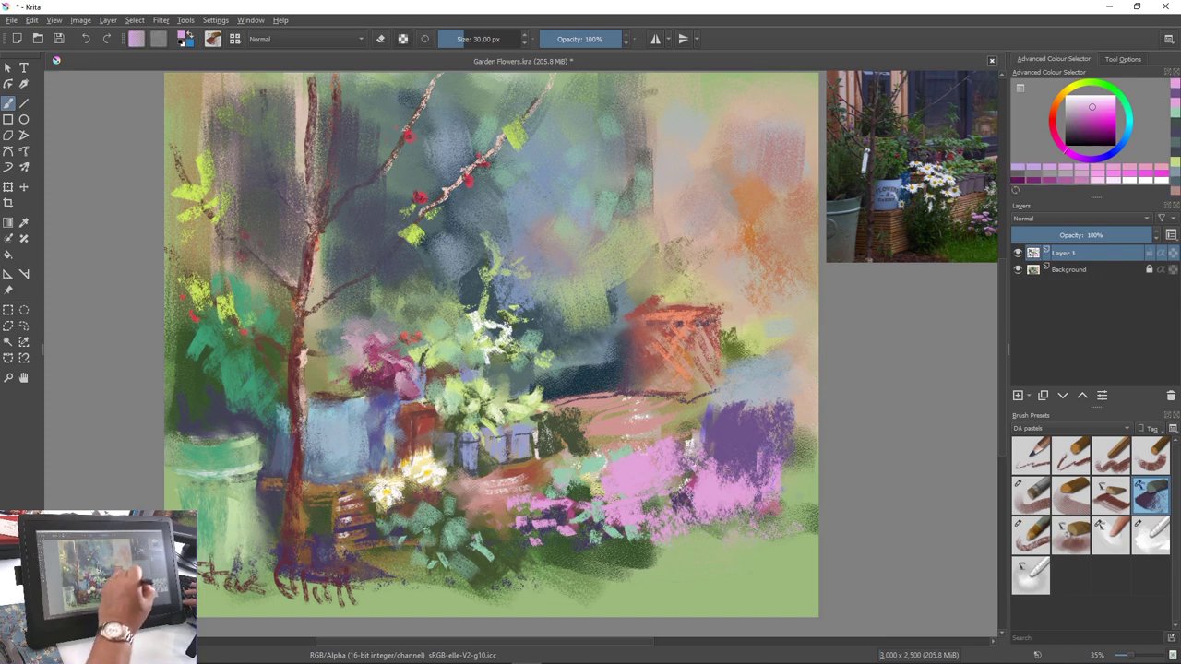
left_click_drag(749, 441, 751, 478)
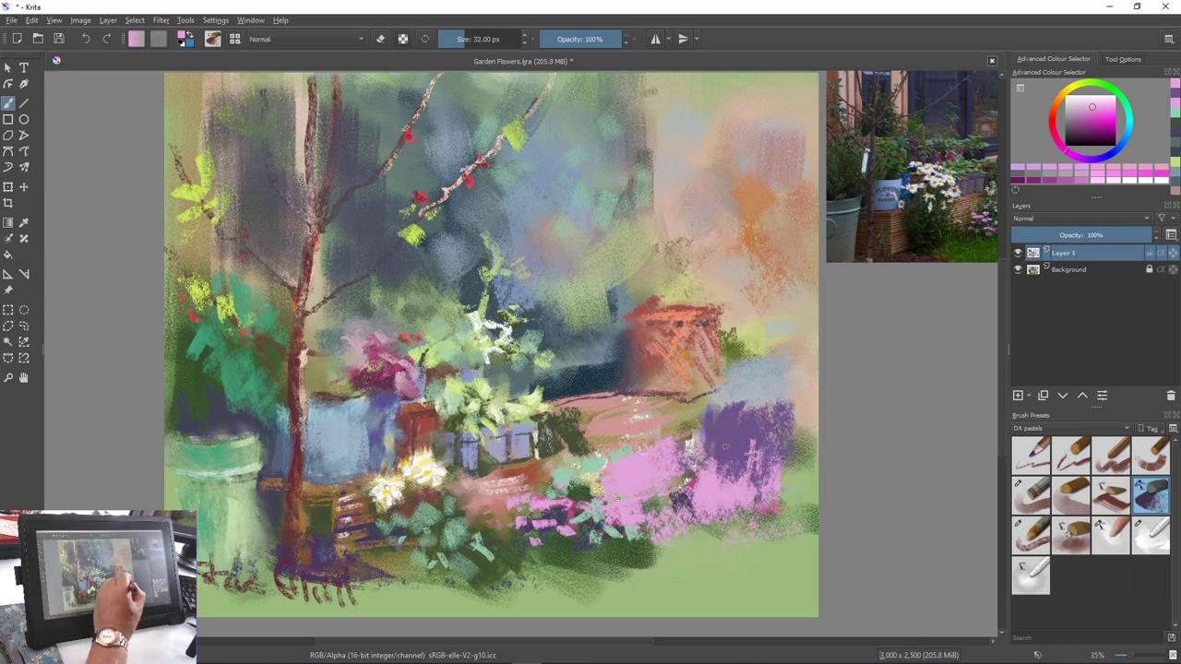
mouse_move(731, 445)
left_mouse_down()
mouse_move(737, 489)
mouse_move(716, 482)
mouse_move(717, 463)
mouse_move(757, 486)
left_mouse_up()
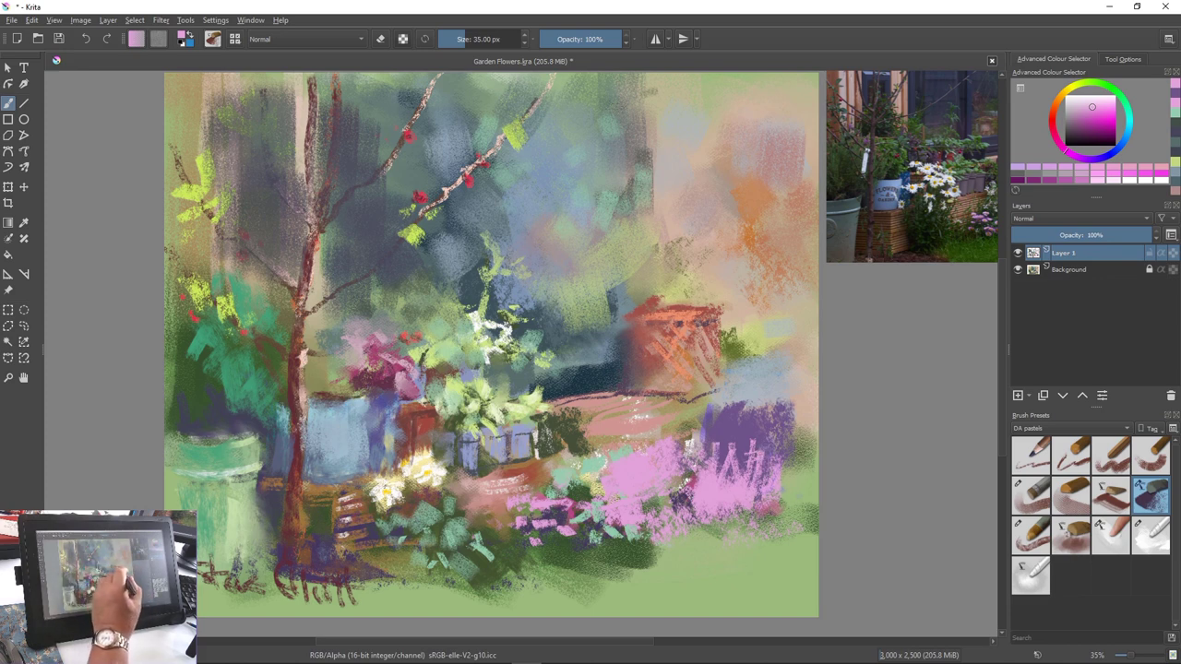
Pick a vivid magenta, paint vertical accents over the light pink spikes and enlarge the brush to 73 px
right_click(730, 431)
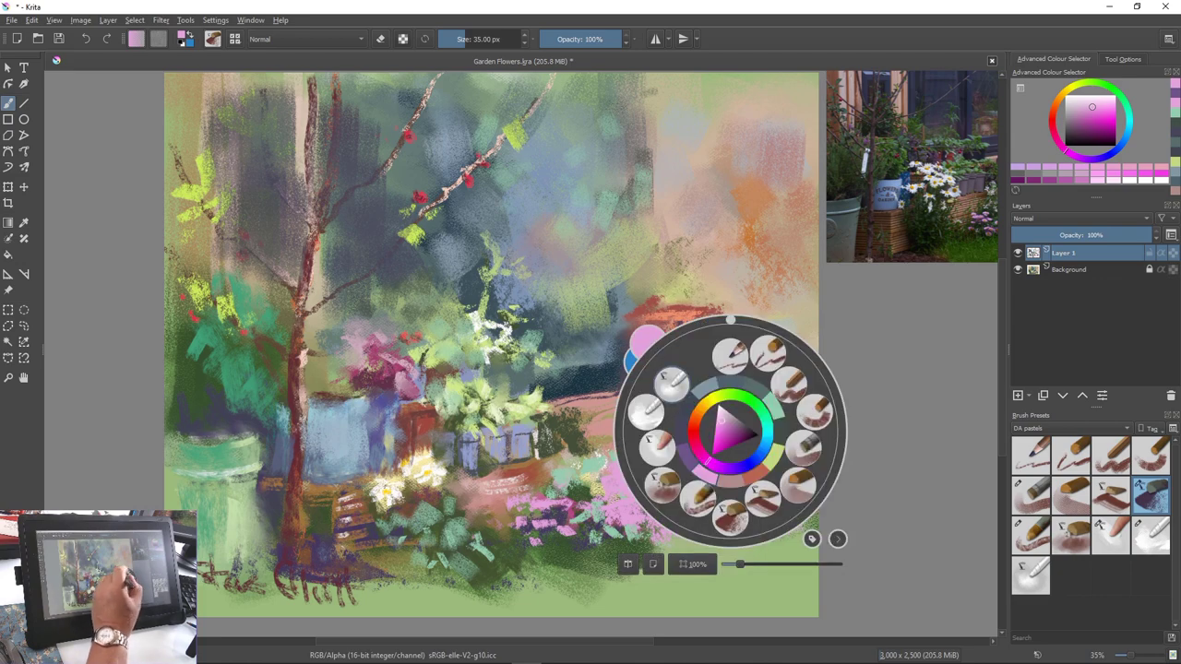
left_click(719, 441)
right_click(698, 449)
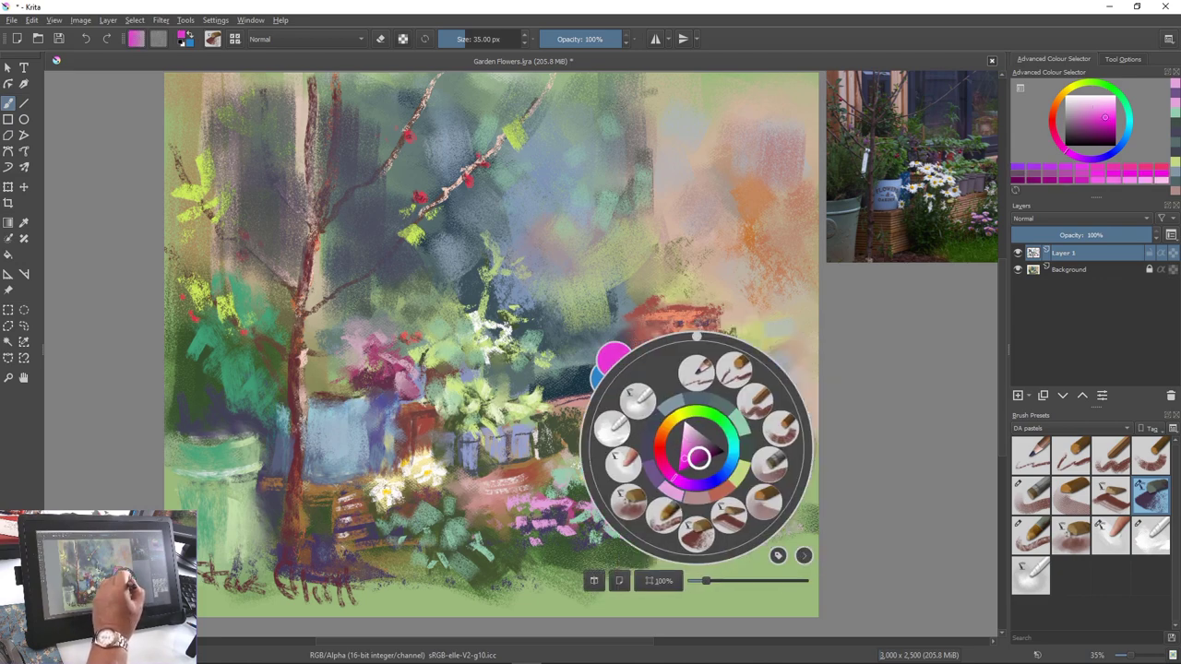
right_click(698, 452)
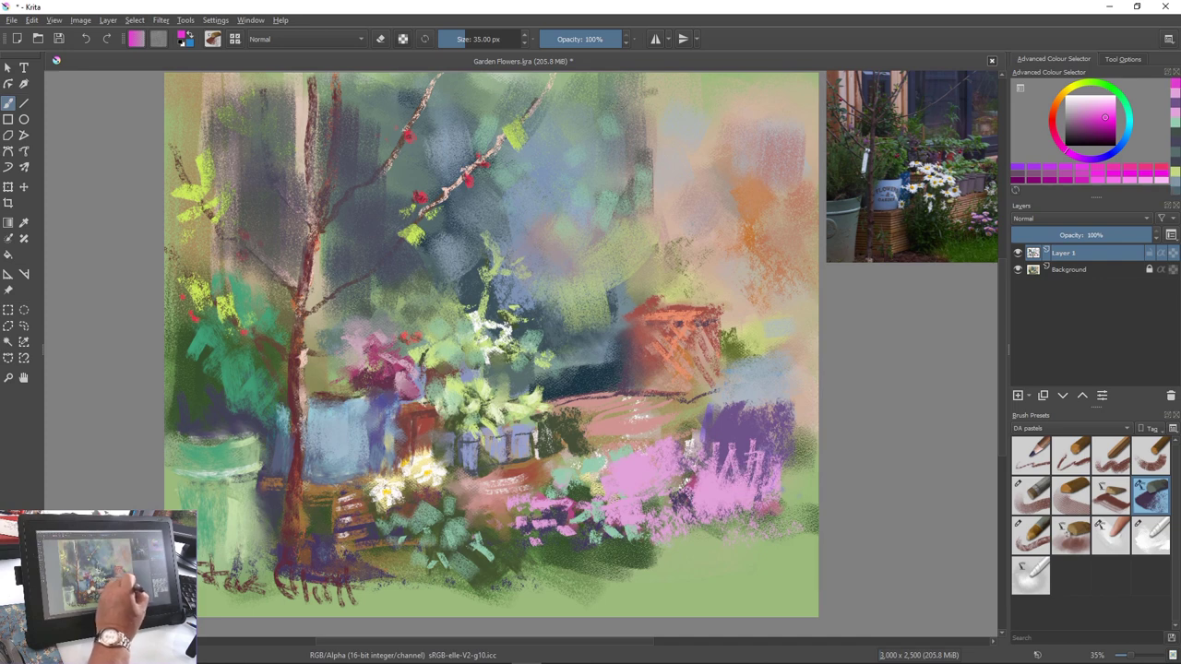
left_click_drag(749, 461, 741, 491)
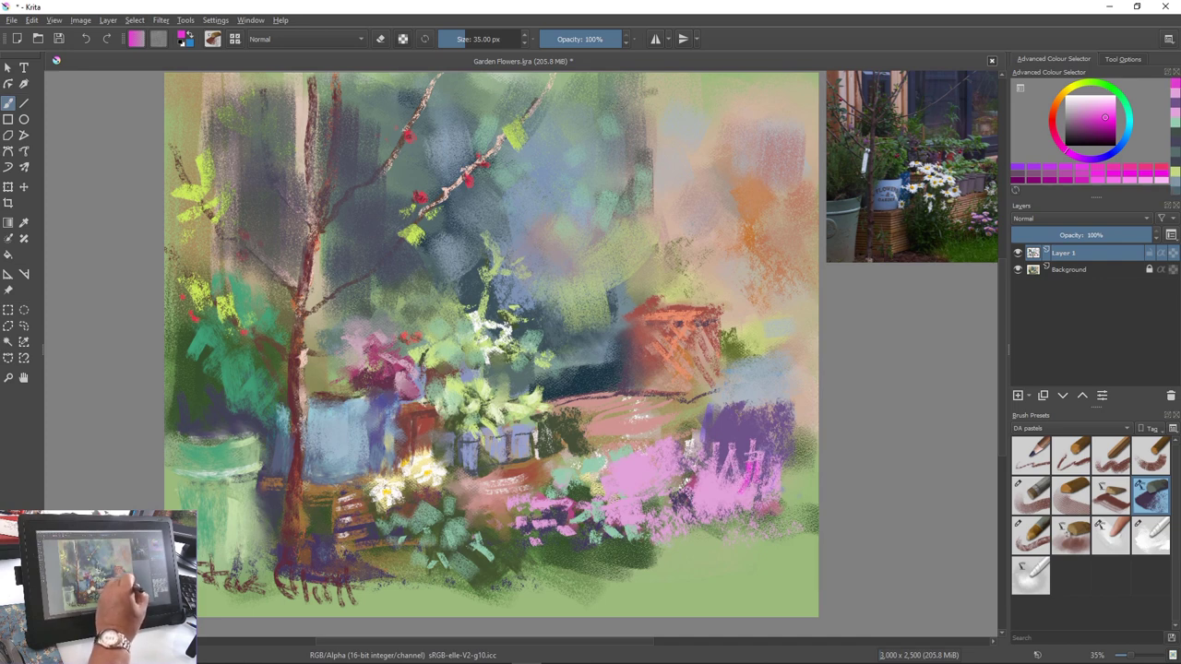
key("bracketright")
key("bracketright")
key("bracketright")
key("bracketright")
key("bracketright")
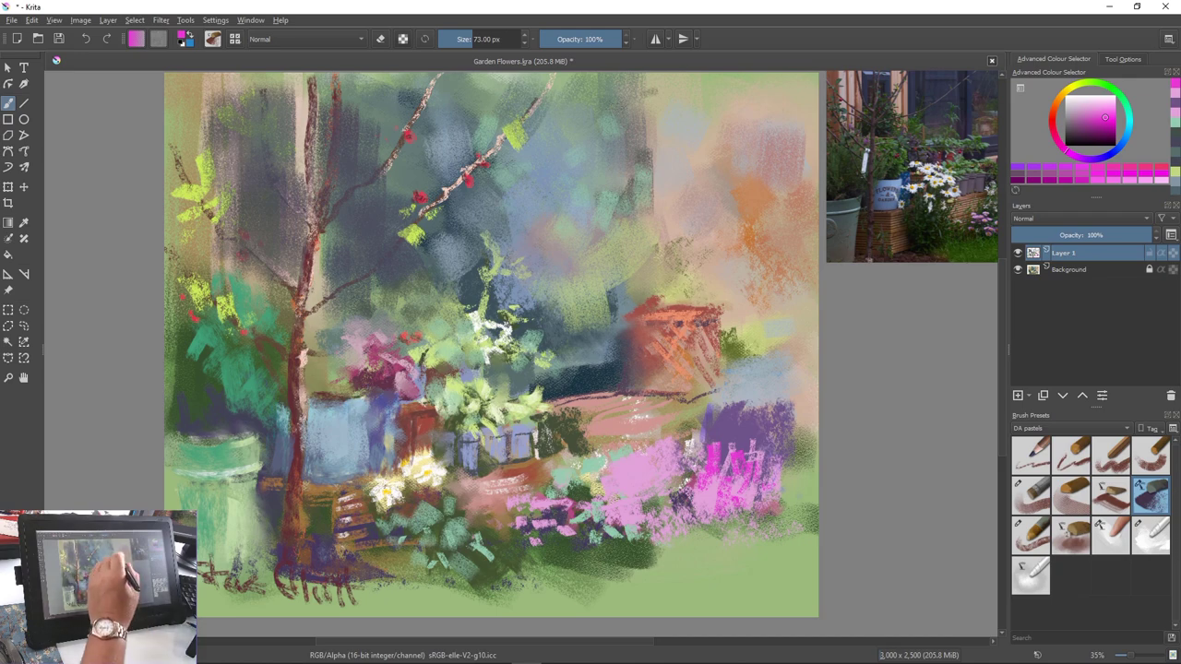
Pick a dark purple and shade between and beneath the magenta flower spikes with the 73 px brush
right_click(643, 443)
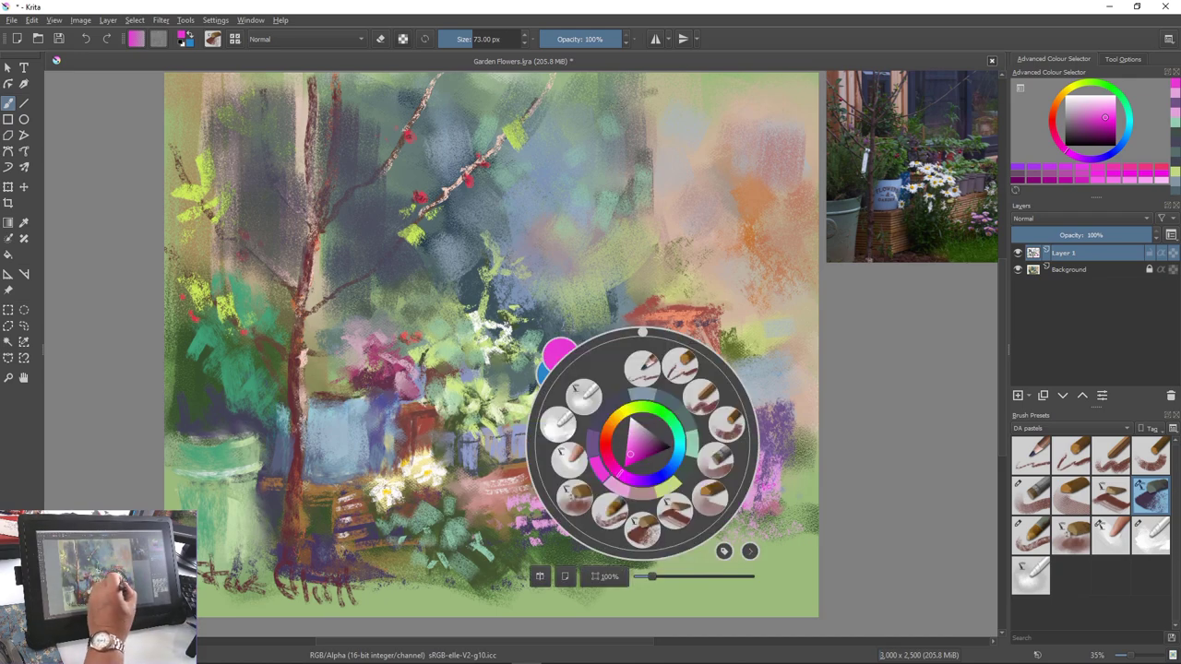
left_click(651, 450)
right_click(699, 520)
mouse_move(725, 481)
left_mouse_down()
mouse_move(726, 511)
mouse_move(706, 482)
left_mouse_up()
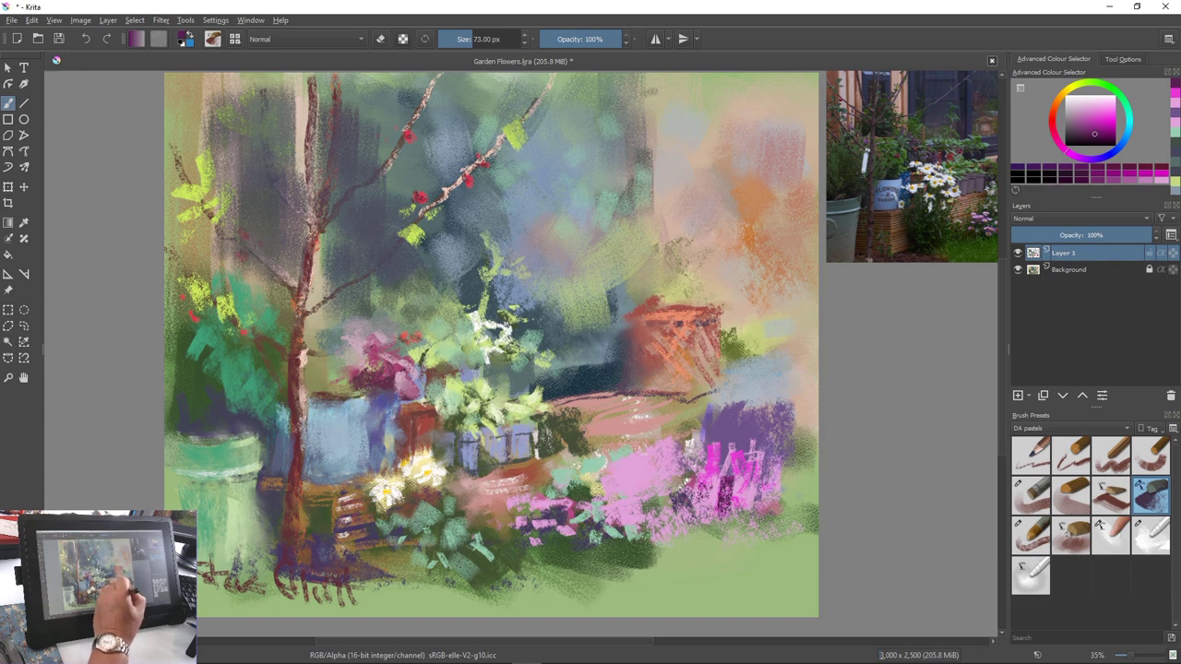
mouse_move(712, 526)
left_mouse_down()
mouse_move(687, 482)
mouse_move(691, 527)
left_mouse_up()
left_click_drag(745, 532, 728, 531)
mouse_move(744, 482)
left_mouse_down()
mouse_move(744, 520)
mouse_move(768, 511)
left_mouse_up()
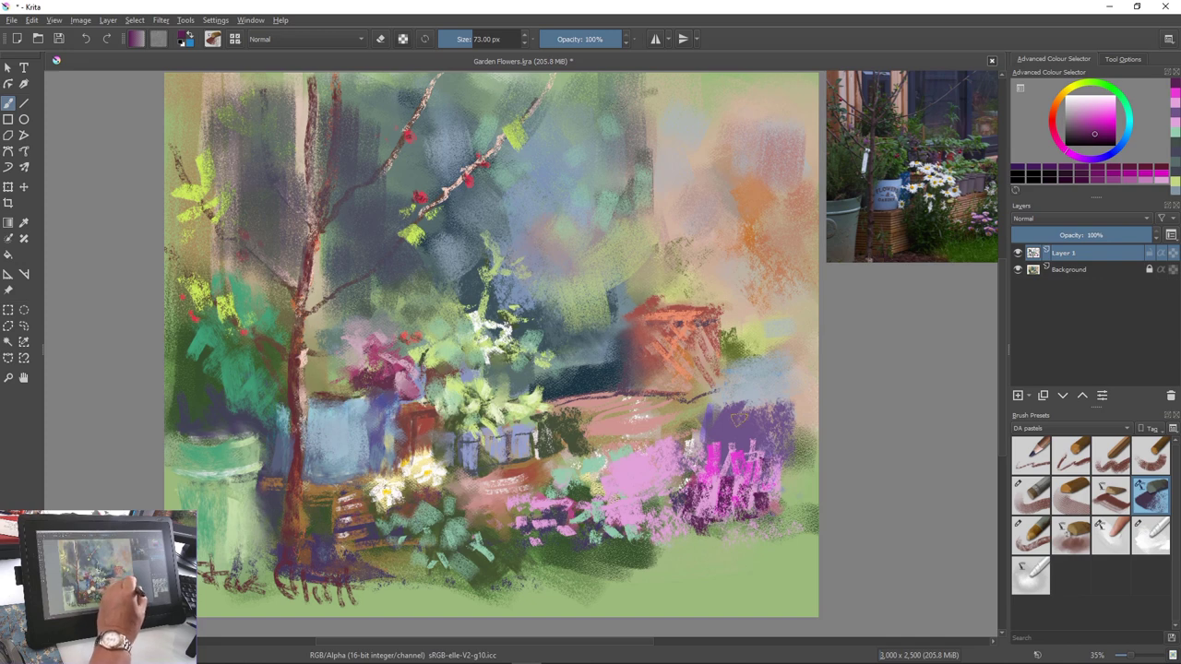
Shift the colour to a dark violet and paint vertical shadow strokes through the magenta spikes and the violet block behind them
right_click(554, 399)
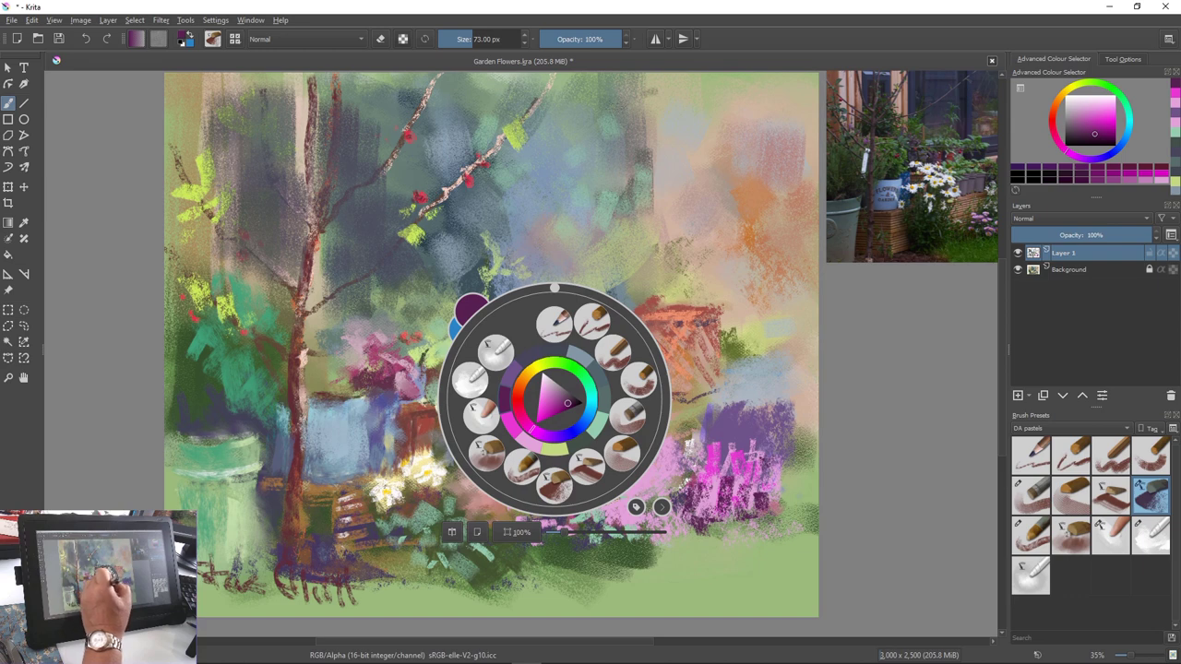
left_click(559, 436)
left_click(726, 445)
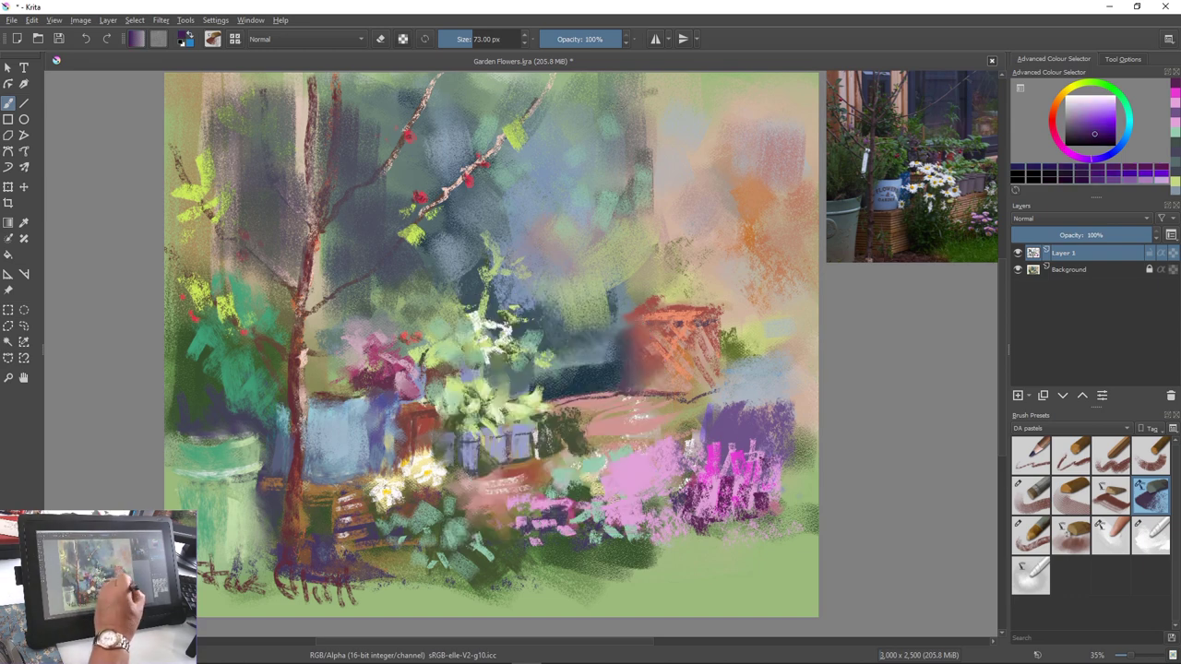
left_click_drag(723, 443, 726, 482)
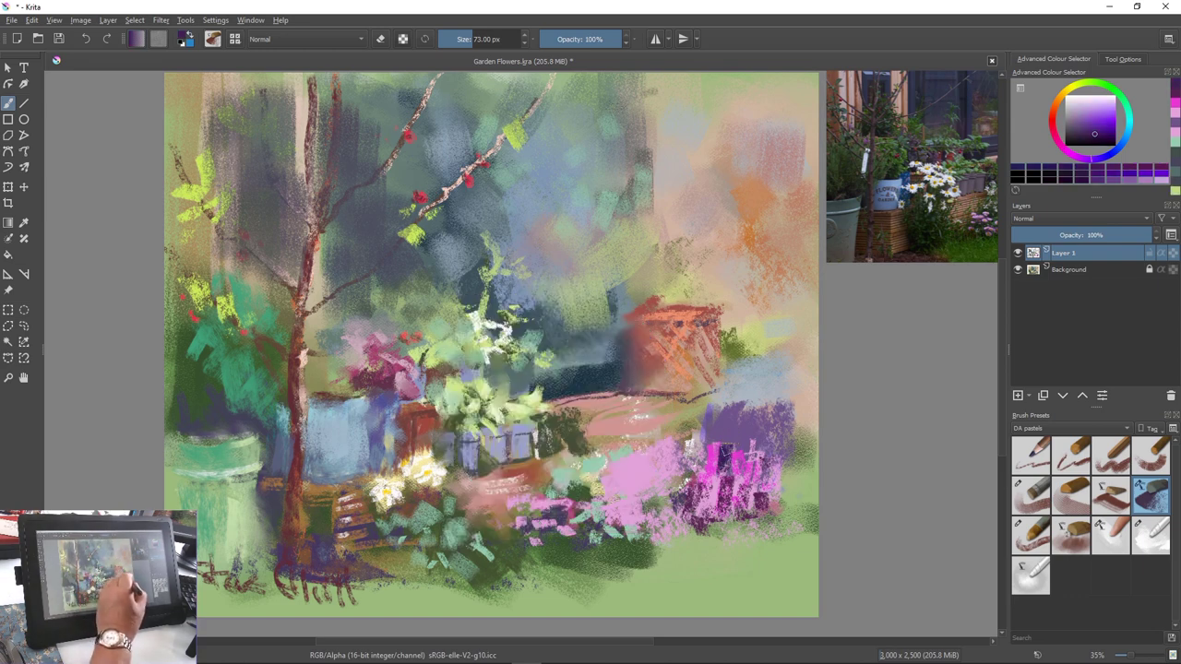
mouse_move(736, 418)
left_mouse_down()
mouse_move(729, 456)
mouse_move(746, 440)
mouse_move(769, 478)
left_mouse_up()
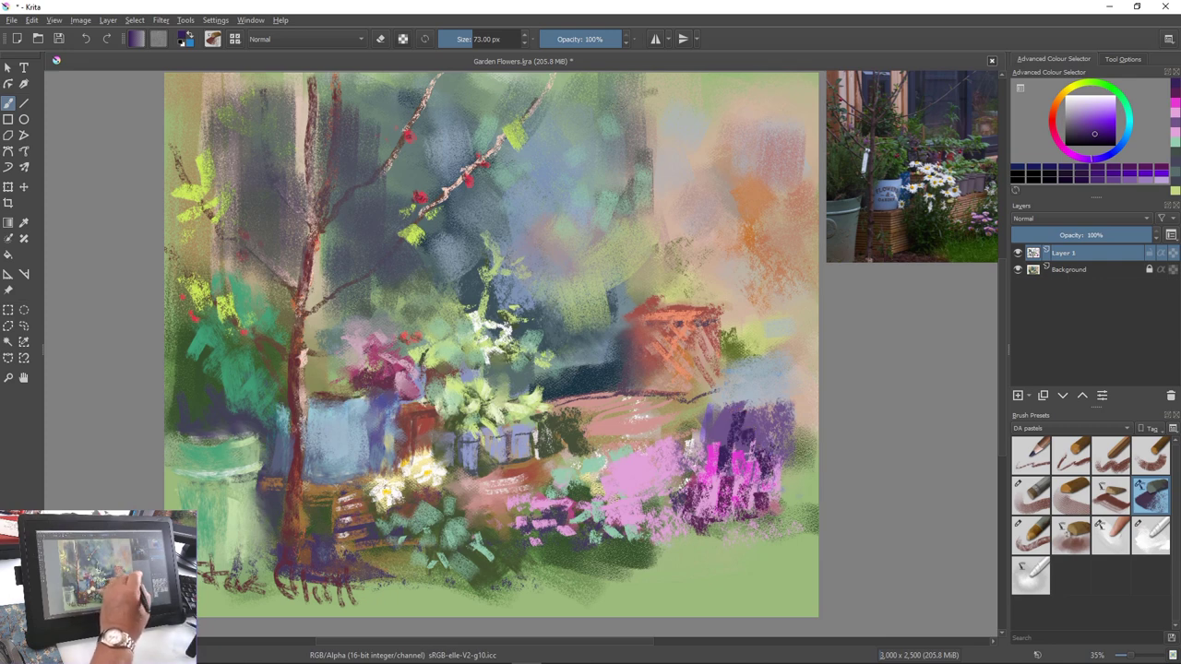
Reduce the brush to 38 px and darken the outer edge of the violet flowers with thin vertical dark violet strokes
key("bracketleft")
left_click_drag(782, 411, 773, 480)
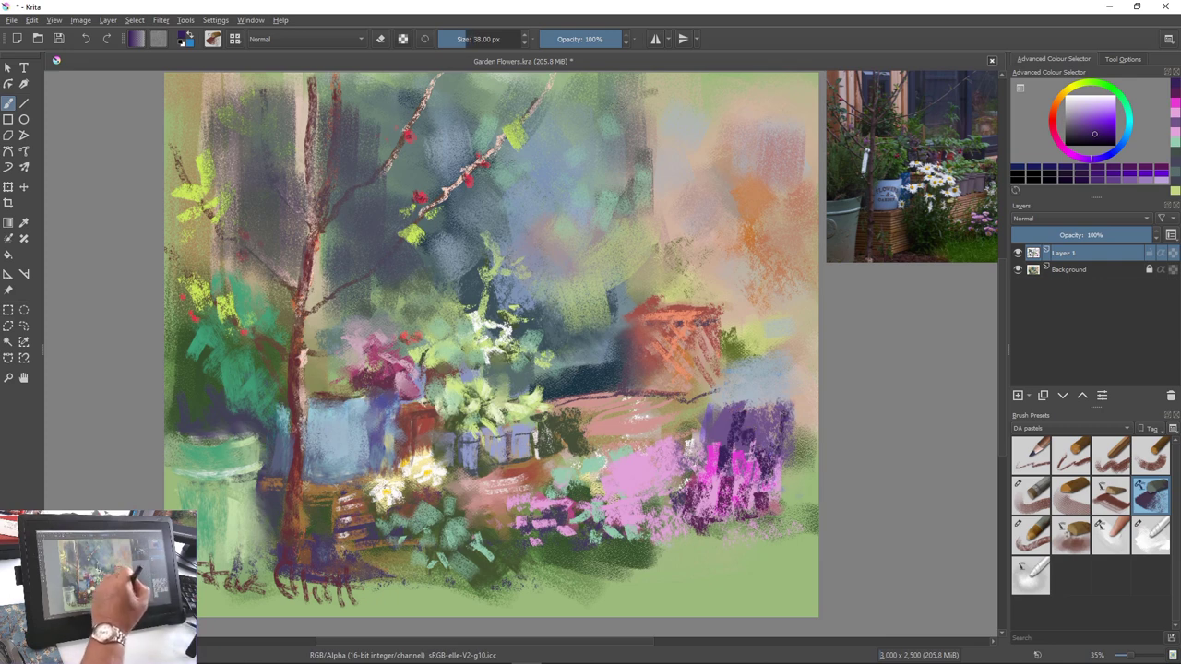
left_click_drag(787, 398, 778, 493)
left_click_drag(783, 450, 780, 499)
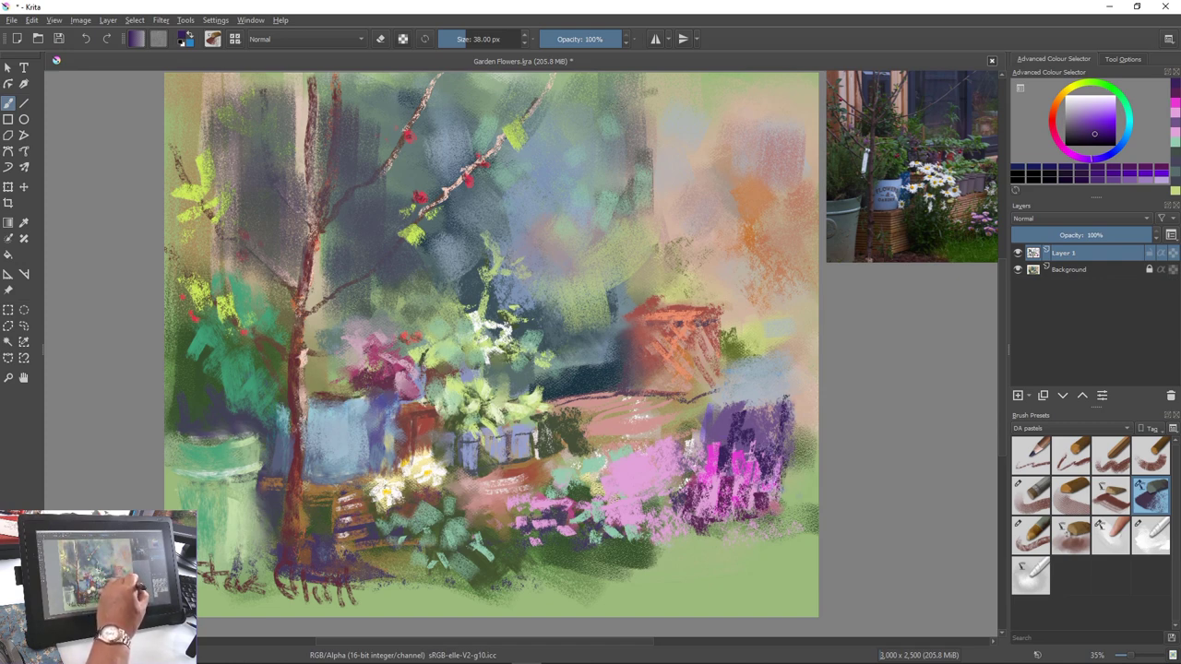
Sample the light pink and add thin vertical highlights over the magenta flower spikes with the 38 px brush
left_click(733, 522, "ctrl")
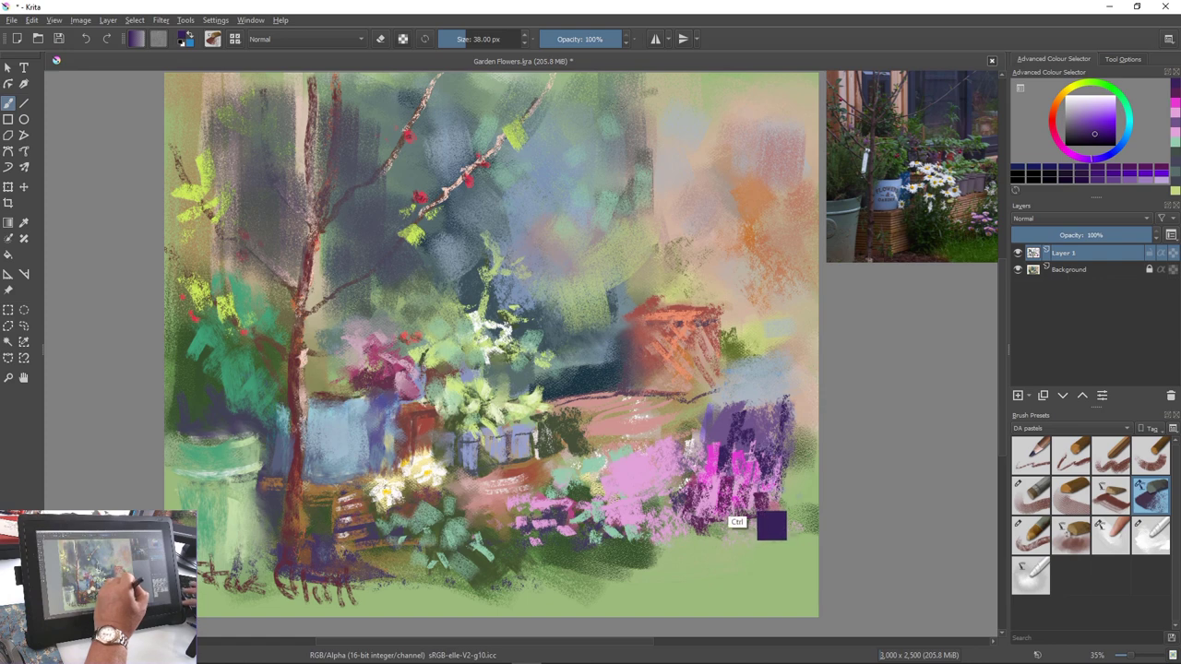
left_click_drag(795, 460, 774, 500)
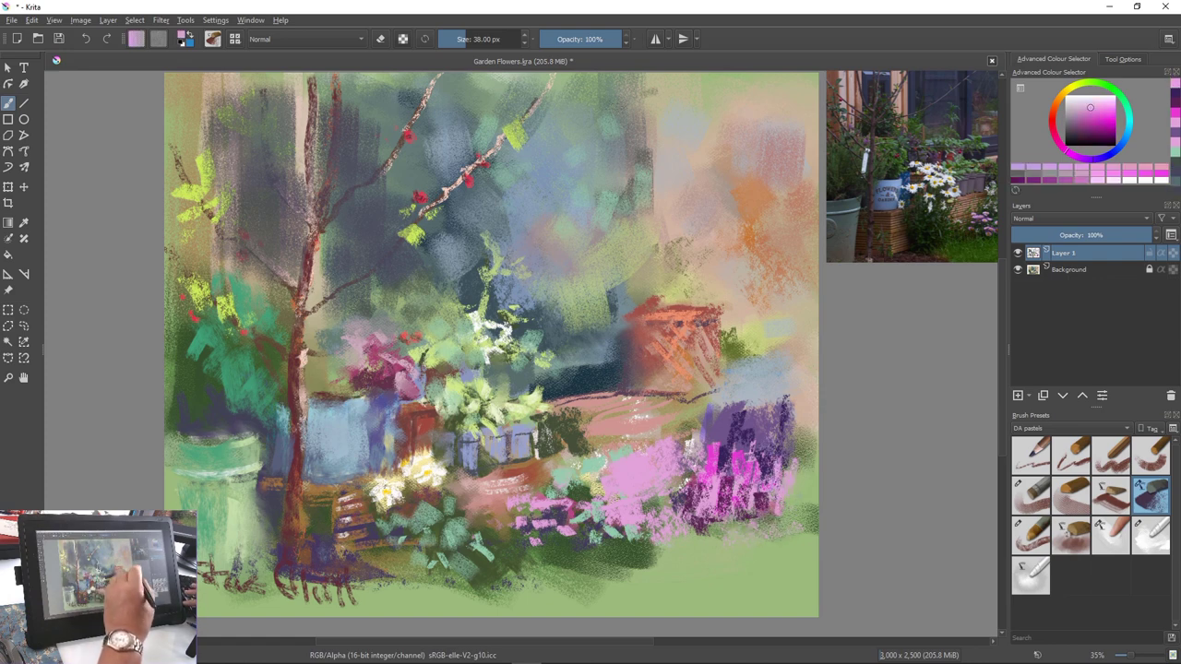
left_click_drag(752, 454, 747, 493)
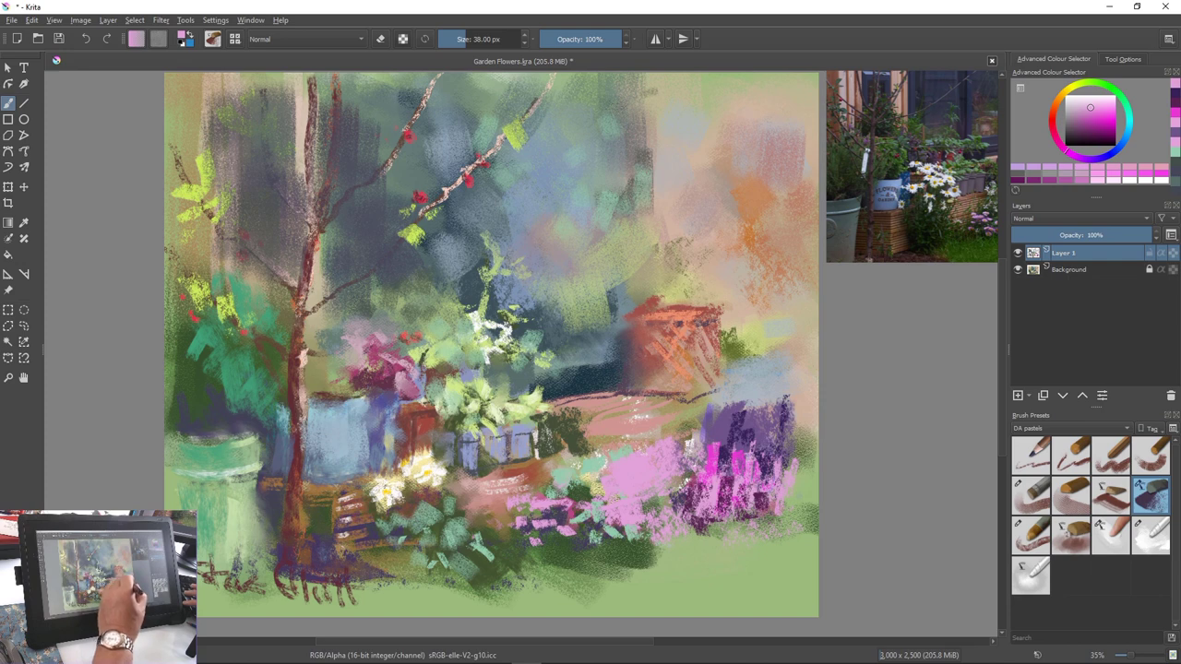
left_click_drag(737, 449, 736, 474)
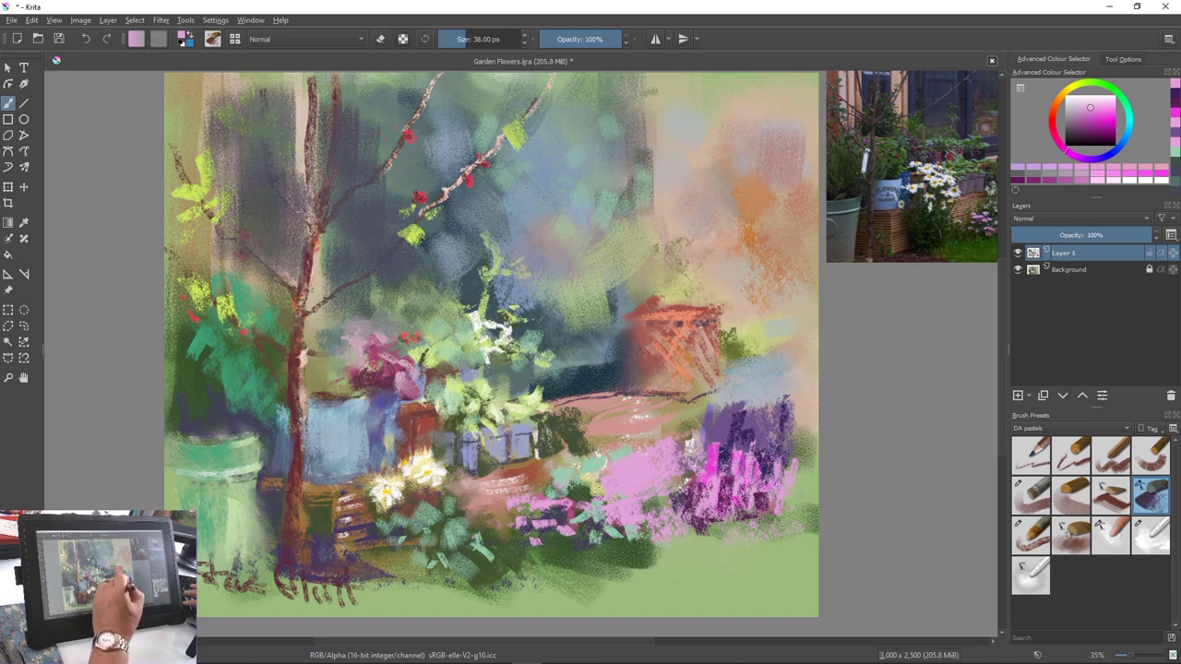
Sample the dark violet, enlarge the brush to 96 px and darken both sides of the magenta flower clump
left_click(743, 480, "ctrl")
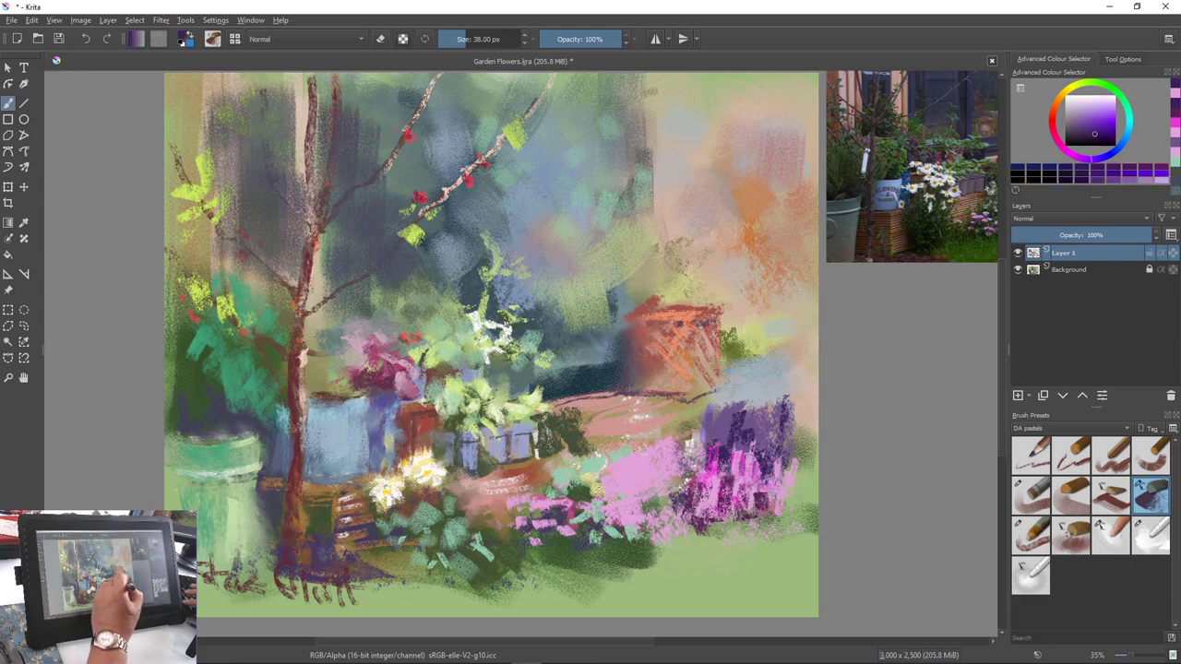
key("]")
key("]")
key("]")
key("]")
key("]")
key("]")
key("]")
key("]")
key("]")
key("]")
key("]")
key("]")
left_click_drag(701, 465, 660, 503)
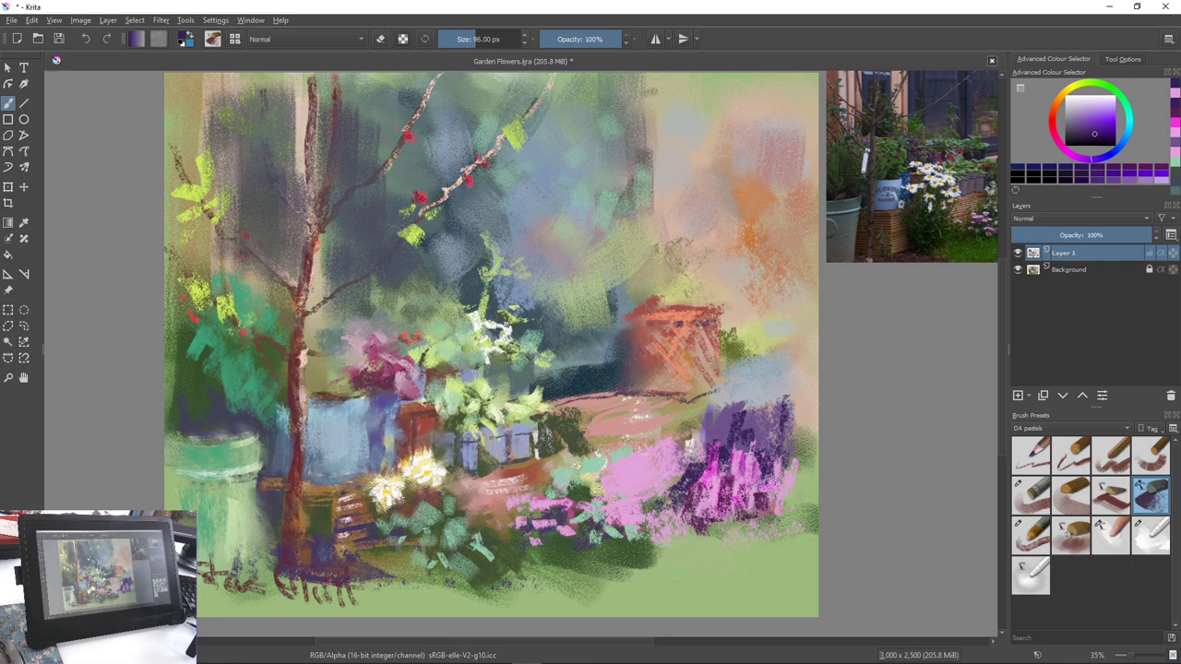
left_click_drag(793, 437, 782, 482)
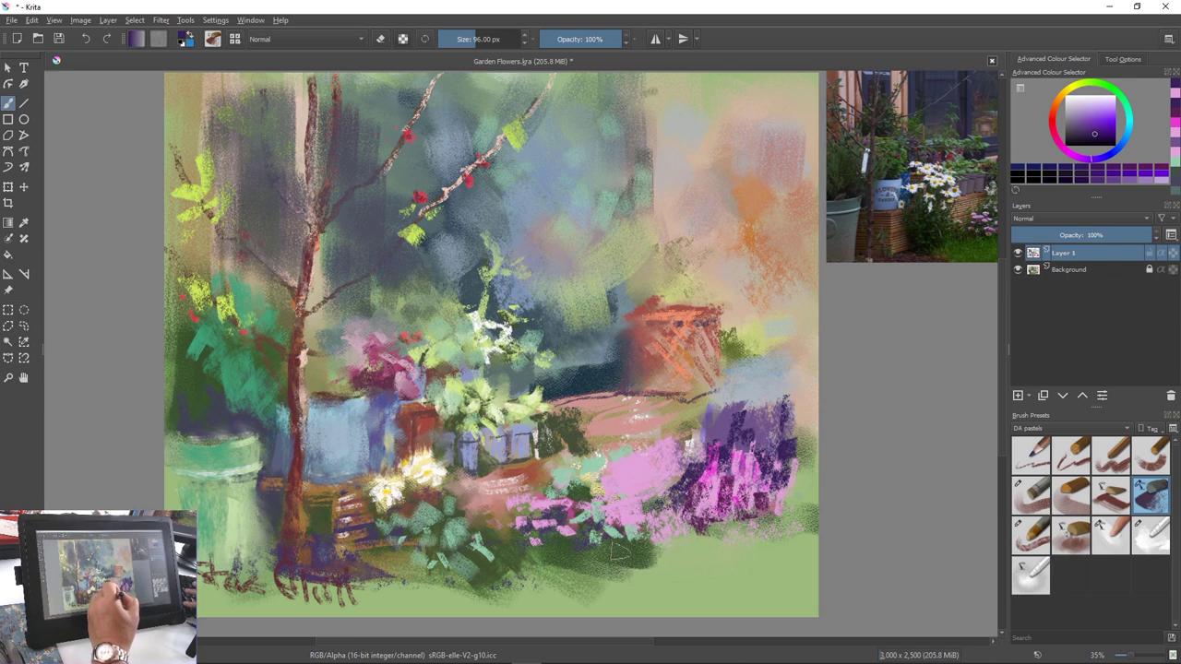
Sample a dark green and paint foliage beside and beneath the magenta and violet flowers with the 96 px brush
left_click(657, 585, "ctrl")
mouse_move(797, 473)
left_mouse_down()
mouse_move(800, 501)
mouse_move(810, 490)
mouse_move(788, 495)
mouse_move(817, 514)
left_mouse_up()
left_click(634, 551, "ctrl")
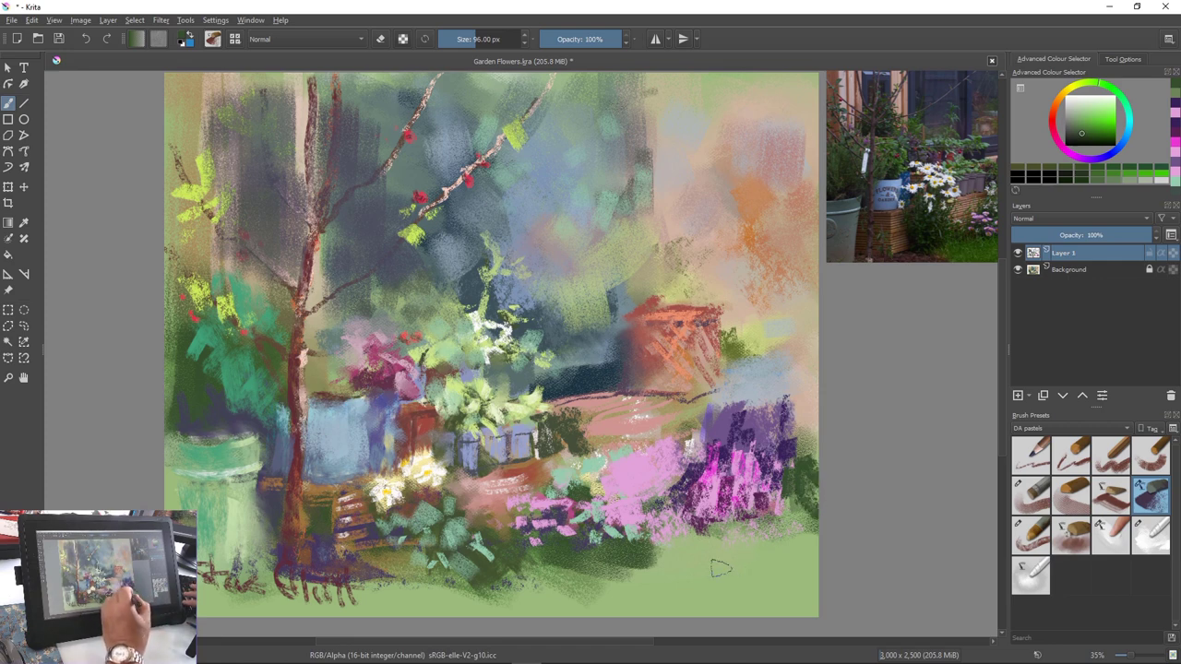
left_click_drag(725, 537, 790, 491)
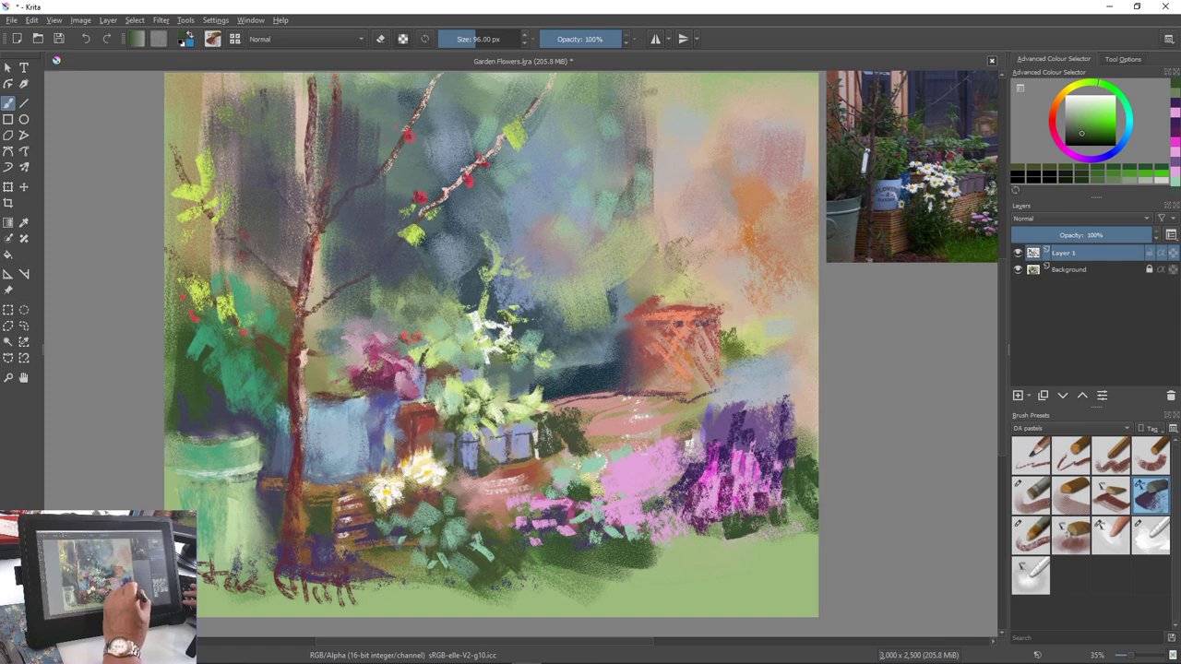
left_click_drag(775, 540, 811, 524)
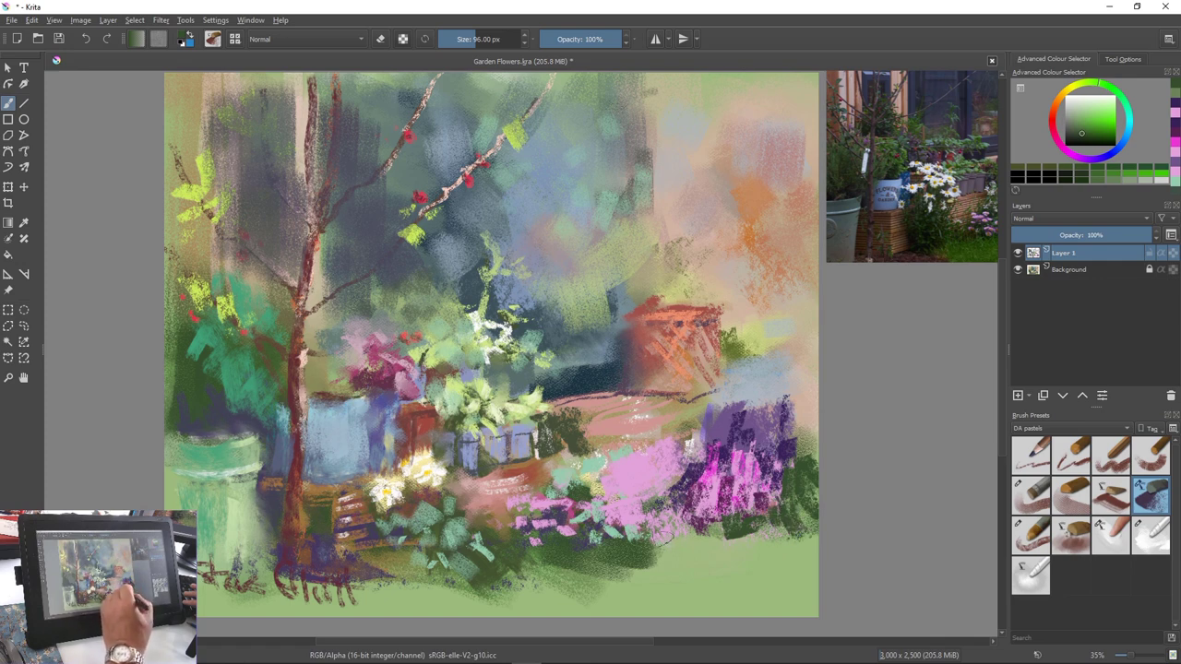
left_click_drag(690, 524, 717, 537)
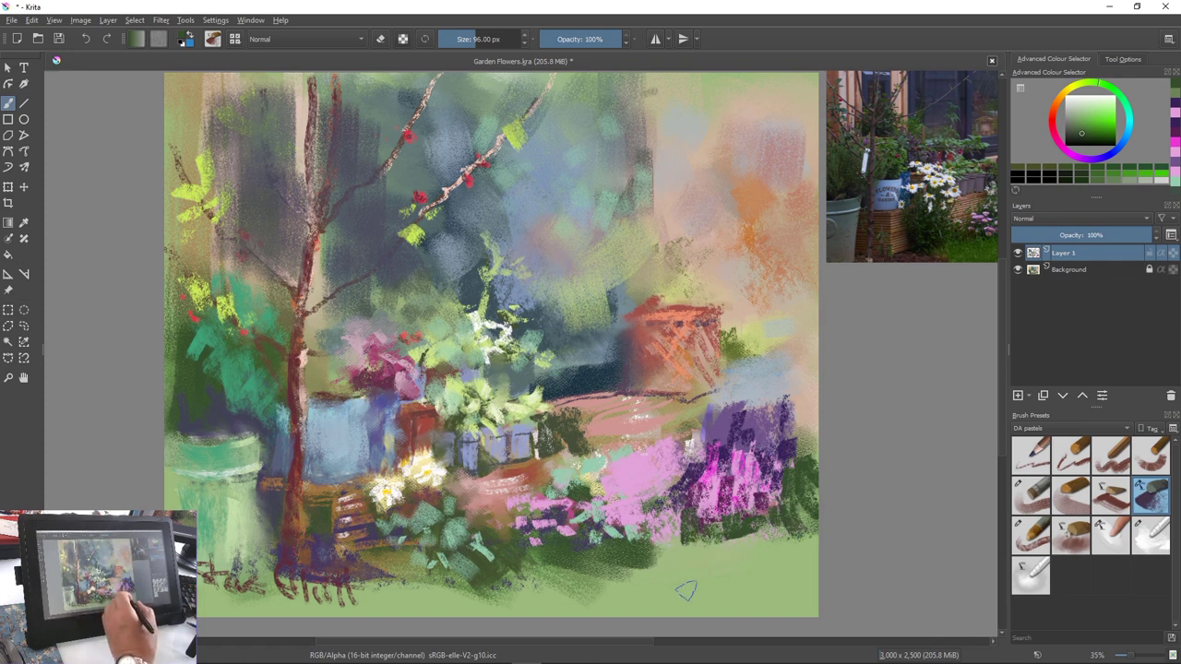
Enlarge the brush to 342 px and spread broad dark green shadows over the grass beneath the magenta flowers
key("]")
key("]")
key("]")
key("]")
key("]")
key("]")
key("]")
key("]")
key("]")
key("]")
key("]")
key("]")
key("]")
key("]")
key("]")
key("]")
key("]")
key("]")
key("]")
left_click_drag(696, 557, 757, 556)
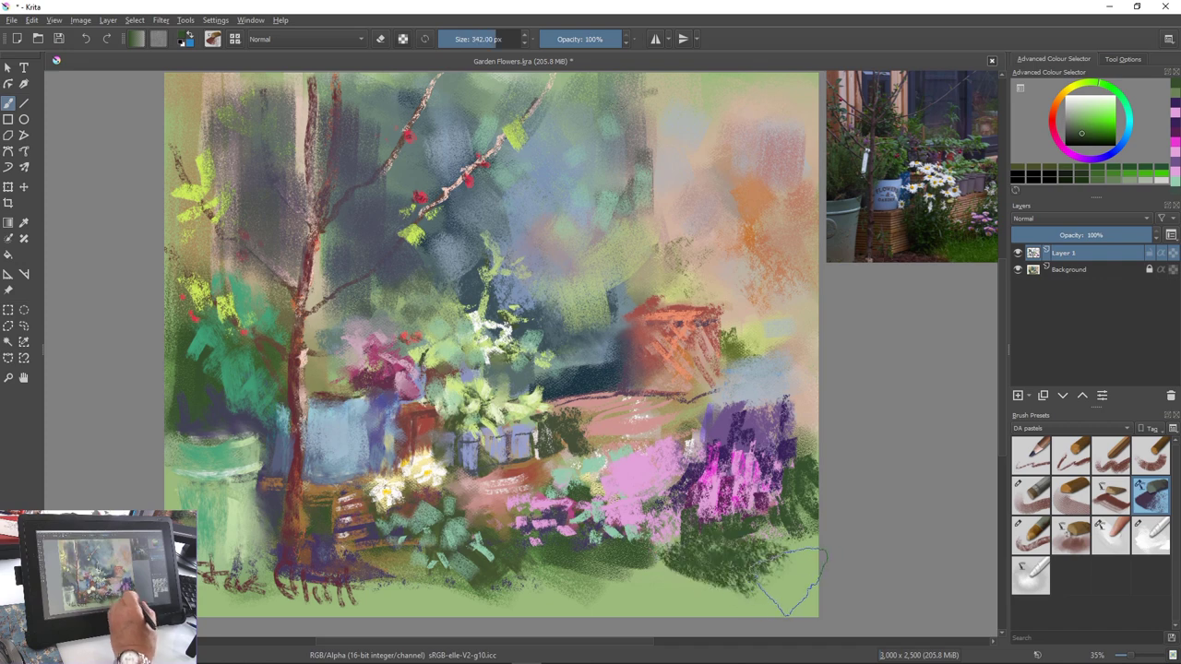
left_click_drag(694, 587, 670, 590)
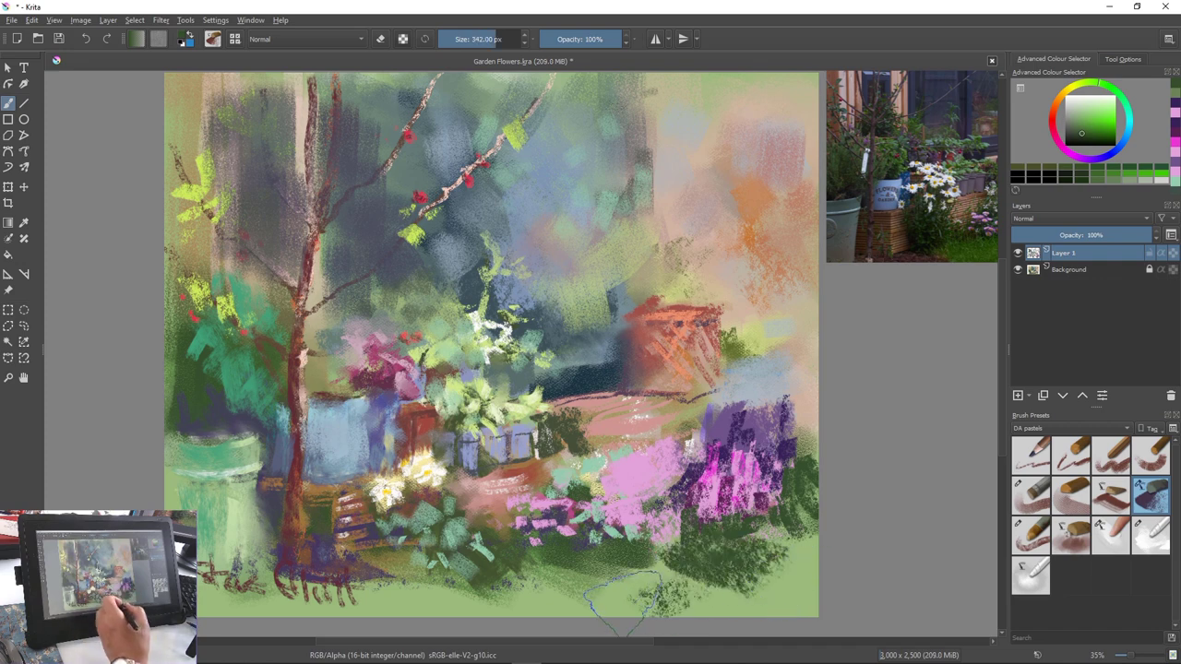
Sample mid greens and a muted grey-green from the painting and scatter broad textured strokes across the foreground grass
key("ctrl")
left_click(637, 611, "ctrl")
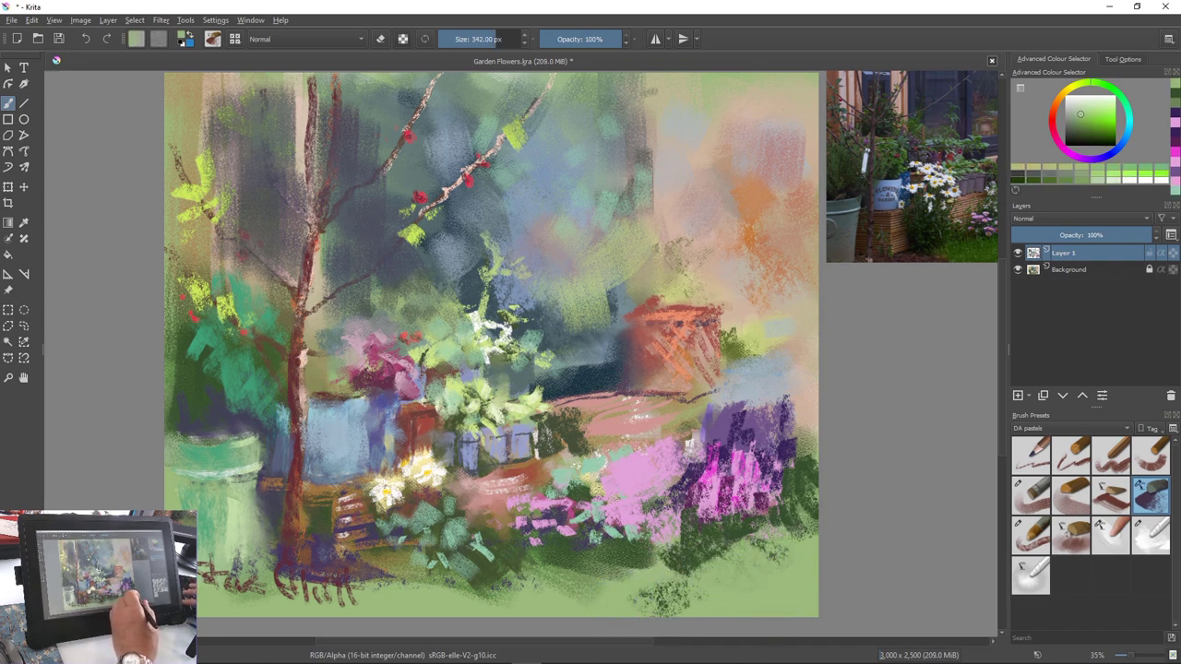
left_click(546, 598, "ctrl")
left_click_drag(644, 570, 684, 583)
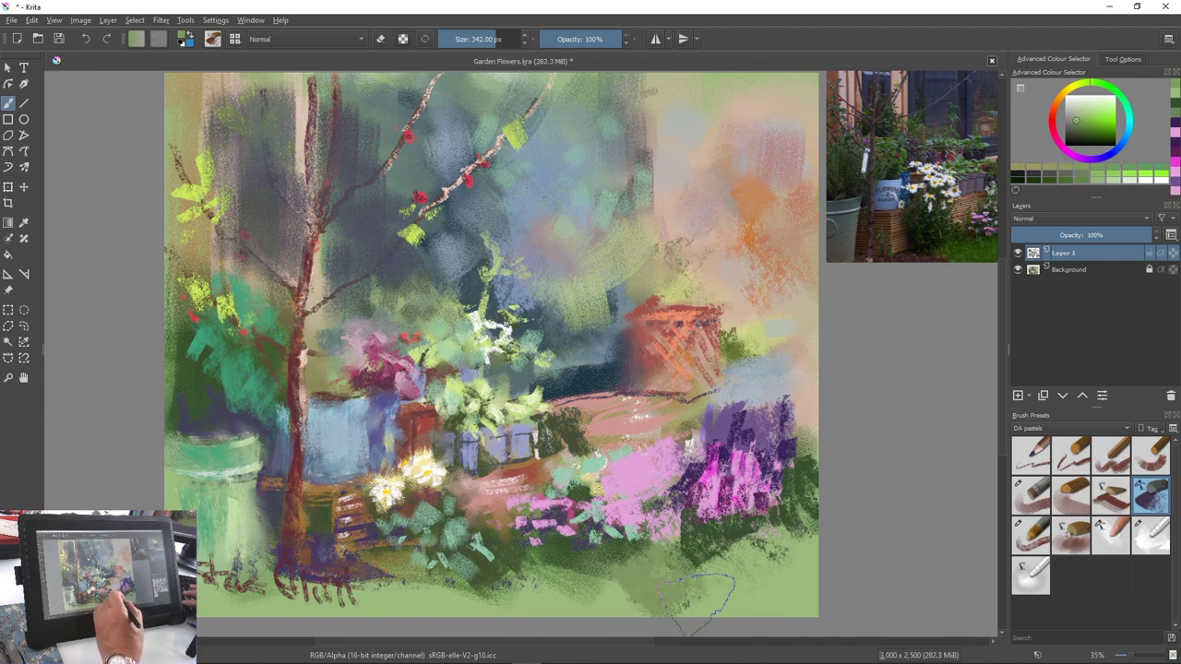
left_click_drag(593, 597, 533, 611)
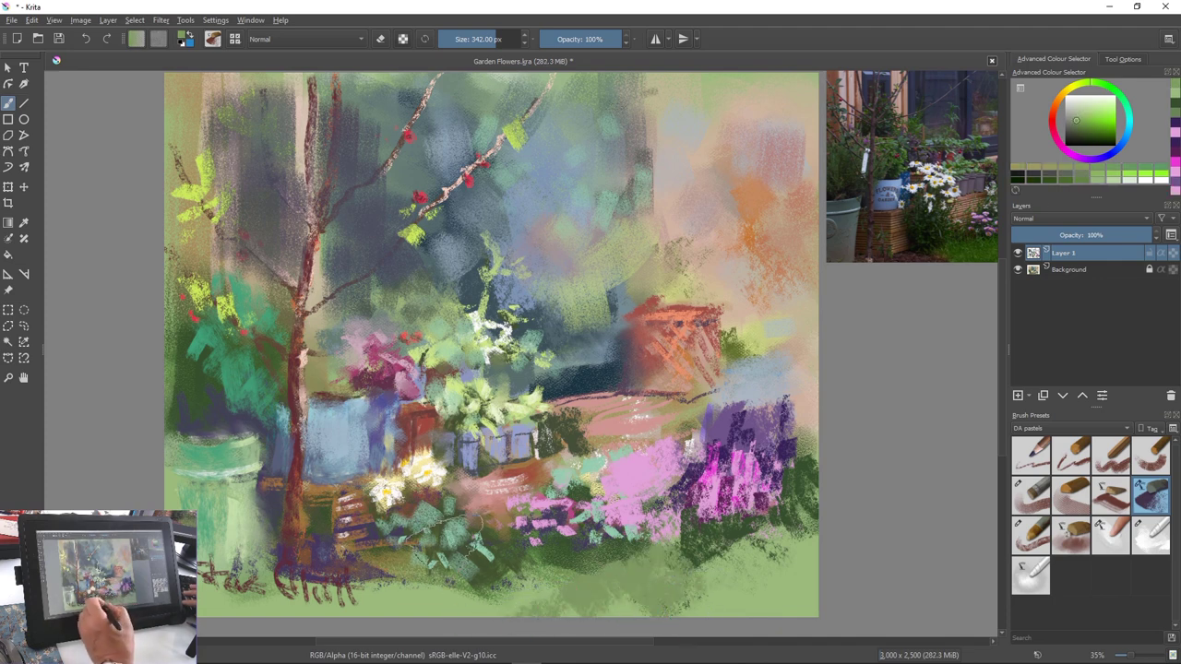
left_click(454, 556, "ctrl")
left_click_drag(644, 582, 583, 596)
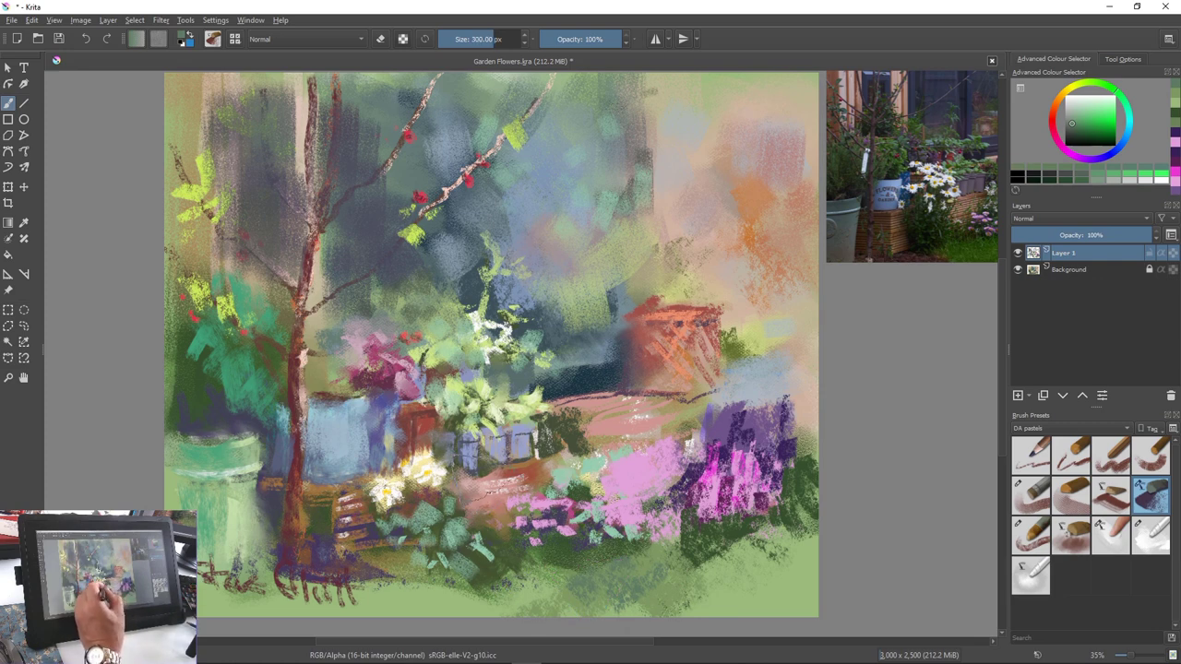
Reduce the brush to 103 px, sample a light teal green and dab leaves into the dark foliage below the magenta flowers
key("bracketleft")
key("bracketleft")
key("bracketleft")
key("bracketleft")
key("bracketleft")
key("bracketleft")
key("bracketleft")
key("bracketleft")
key("bracketleft")
key("bracketleft")
key("bracketleft")
key("bracketleft")
key("bracketleft")
key("bracketleft")
key("bracketleft")
key("bracketleft")
key("bracketleft")
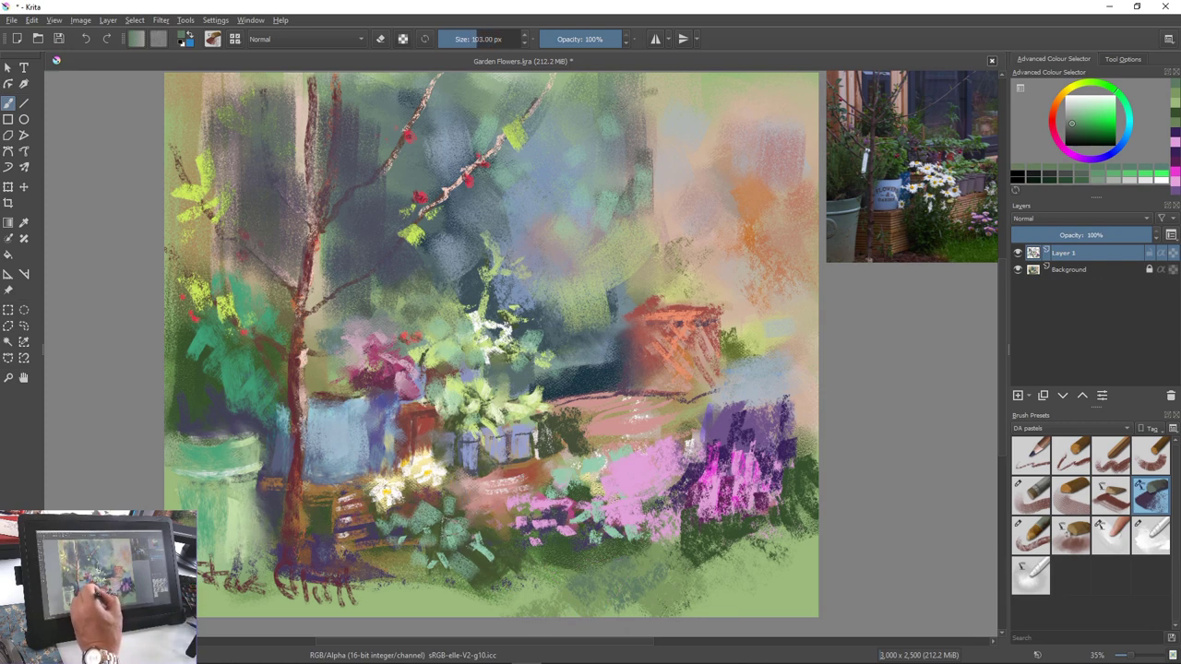
left_click(454, 559, "ctrl")
left_click_drag(704, 555, 705, 569)
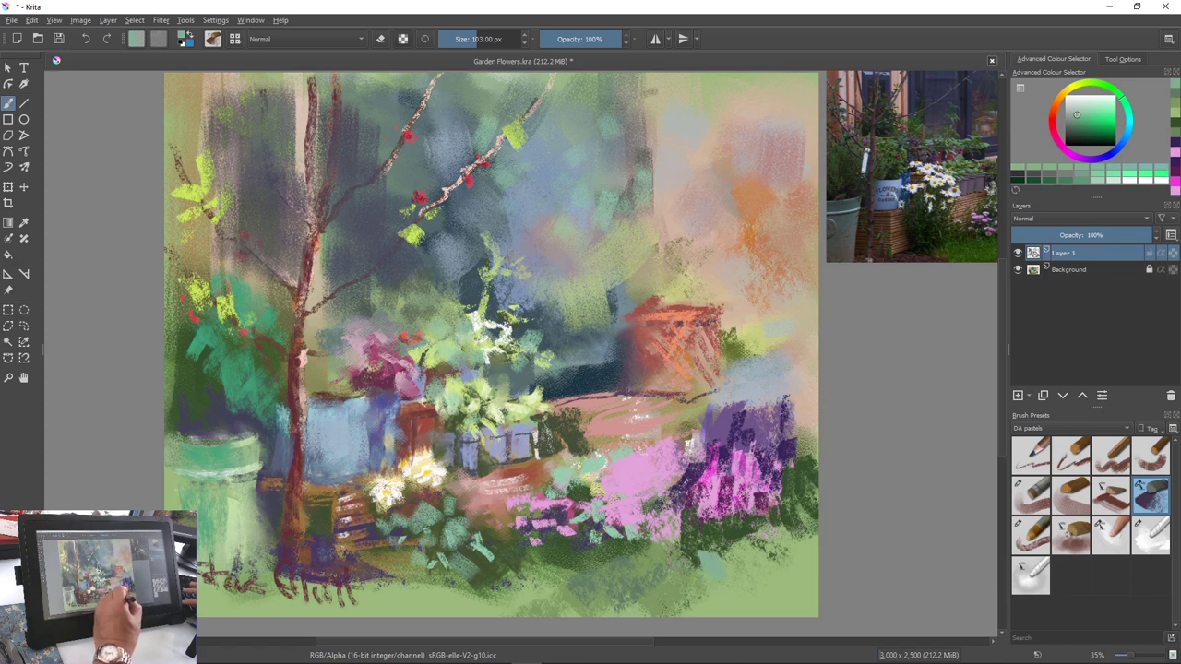
mouse_move(739, 531)
left_mouse_down()
mouse_move(731, 542)
mouse_move(765, 511)
left_mouse_up()
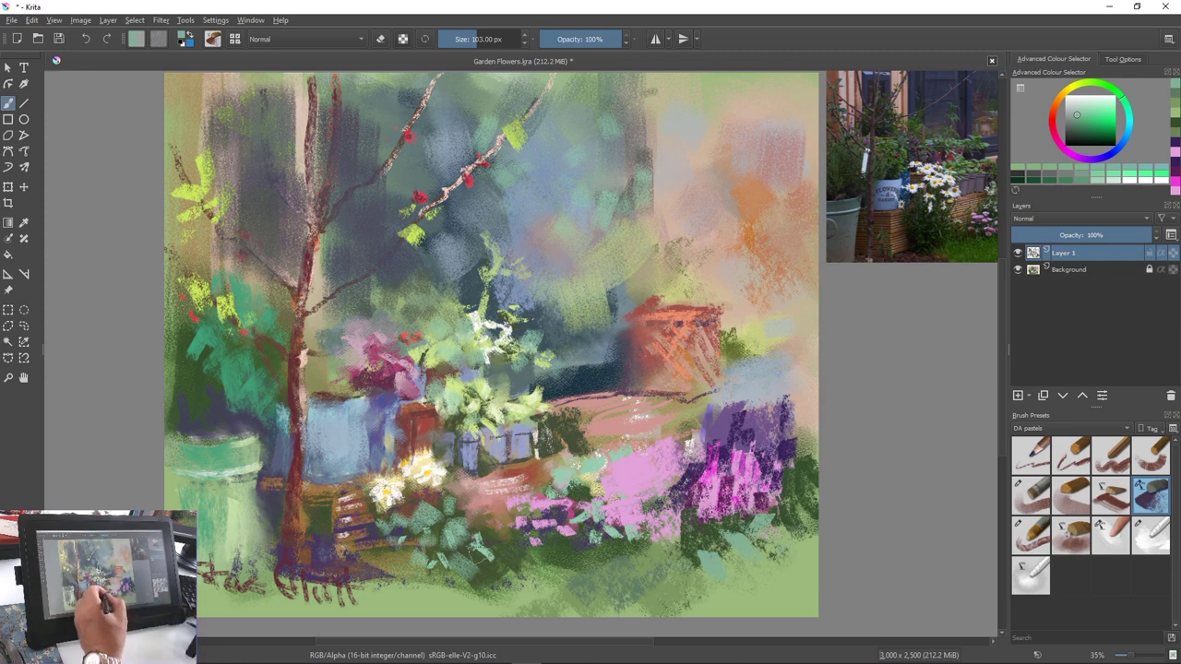
Sample a dark green and deepen the foliage around and beneath the white daisies with the 103 px brush
left_click(465, 556, "ctrl")
left_click_drag(466, 534, 456, 541)
left_click_drag(471, 564, 492, 572)
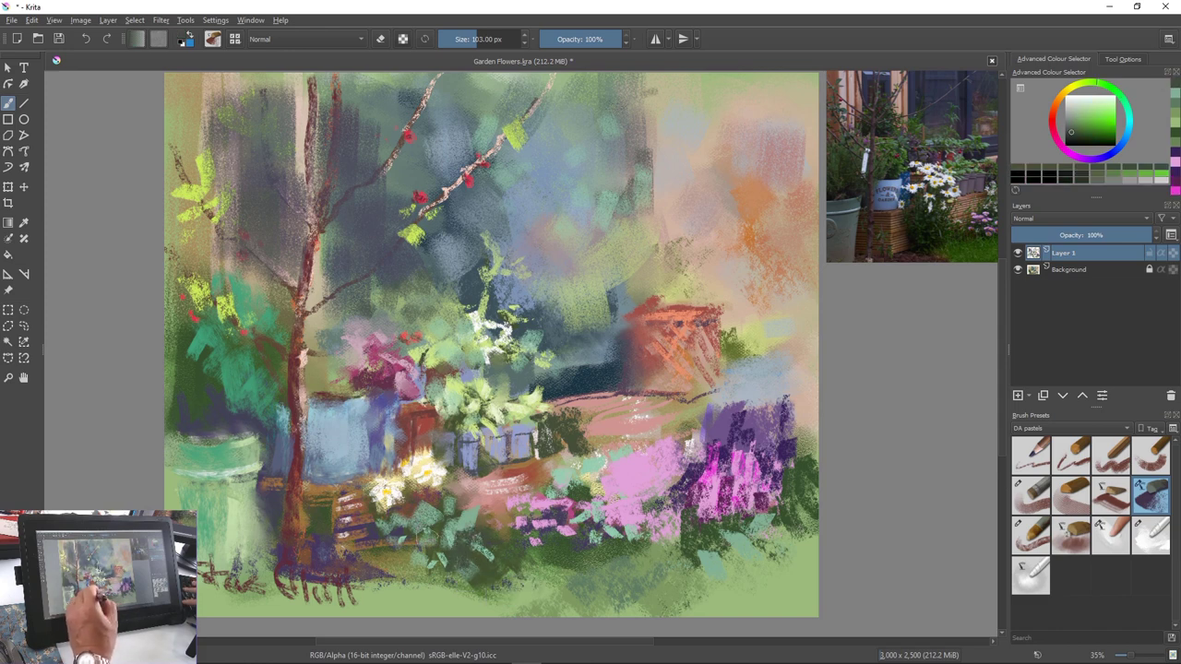
mouse_move(452, 504)
left_mouse_down()
mouse_move(445, 537)
mouse_move(421, 528)
mouse_move(396, 561)
mouse_move(382, 561)
mouse_move(439, 574)
left_mouse_up()
mouse_move(463, 483)
left_mouse_down()
mouse_move(447, 525)
mouse_move(427, 499)
mouse_move(384, 503)
mouse_move(388, 534)
mouse_move(366, 550)
left_mouse_up()
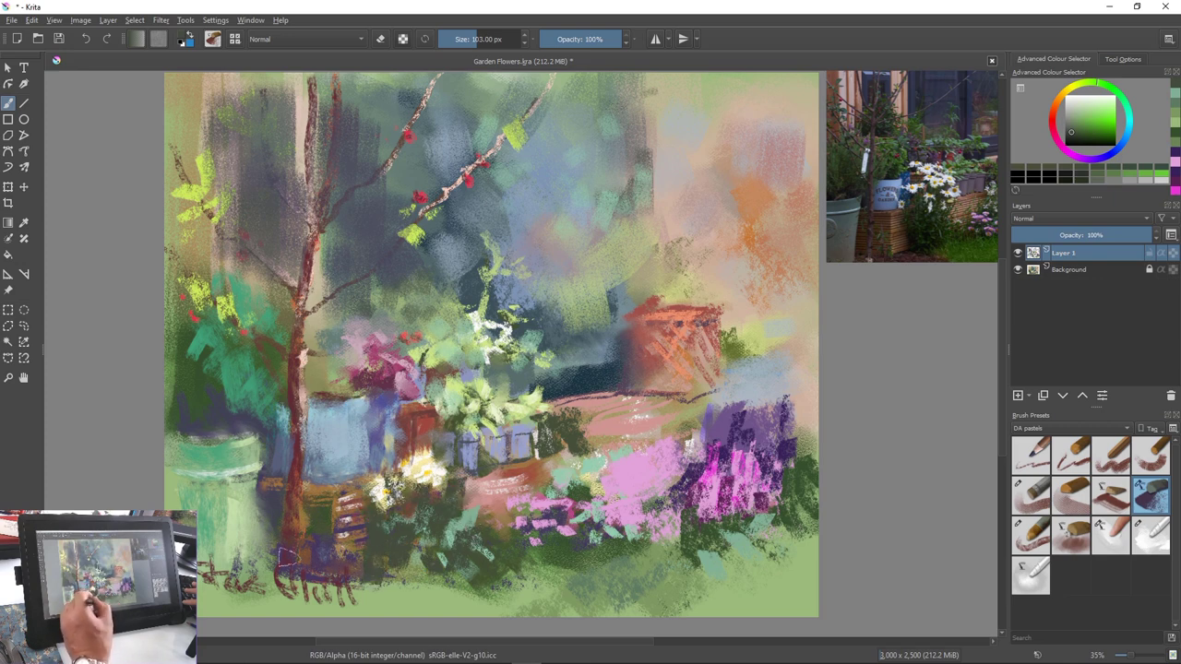
Sample a slate blue and dab blocky strokes through the dark foliage below the daisies and towards the pink flowers
left_click(315, 576, "ctrl")
mouse_move(367, 537)
left_mouse_down()
mouse_move(402, 580)
mouse_move(389, 574)
left_mouse_up()
left_click_drag(398, 544, 423, 565)
mouse_move(365, 516)
left_mouse_down()
mouse_move(378, 540)
mouse_move(441, 568)
left_mouse_up()
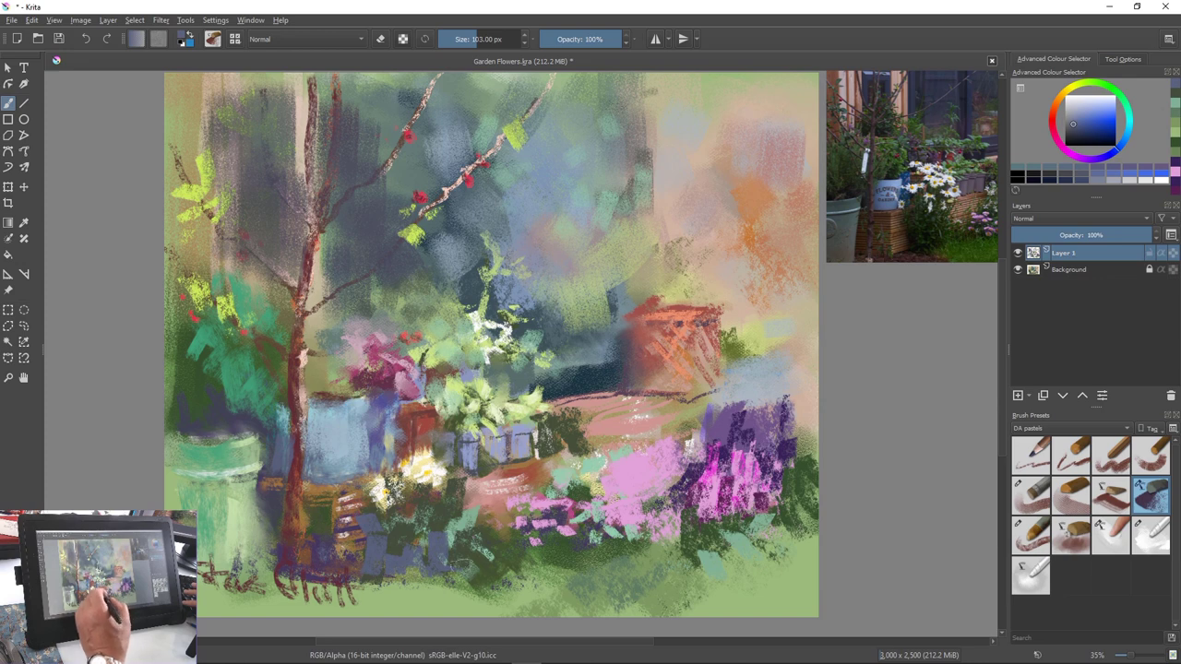
mouse_move(497, 534)
left_mouse_down()
mouse_move(506, 556)
mouse_move(539, 546)
left_mouse_up()
Sample the dusty pink and paint strokes beside the violet flowers at the canvas edge, switching to a 300 px flat pastel brush
left_click(602, 474, "ctrl")
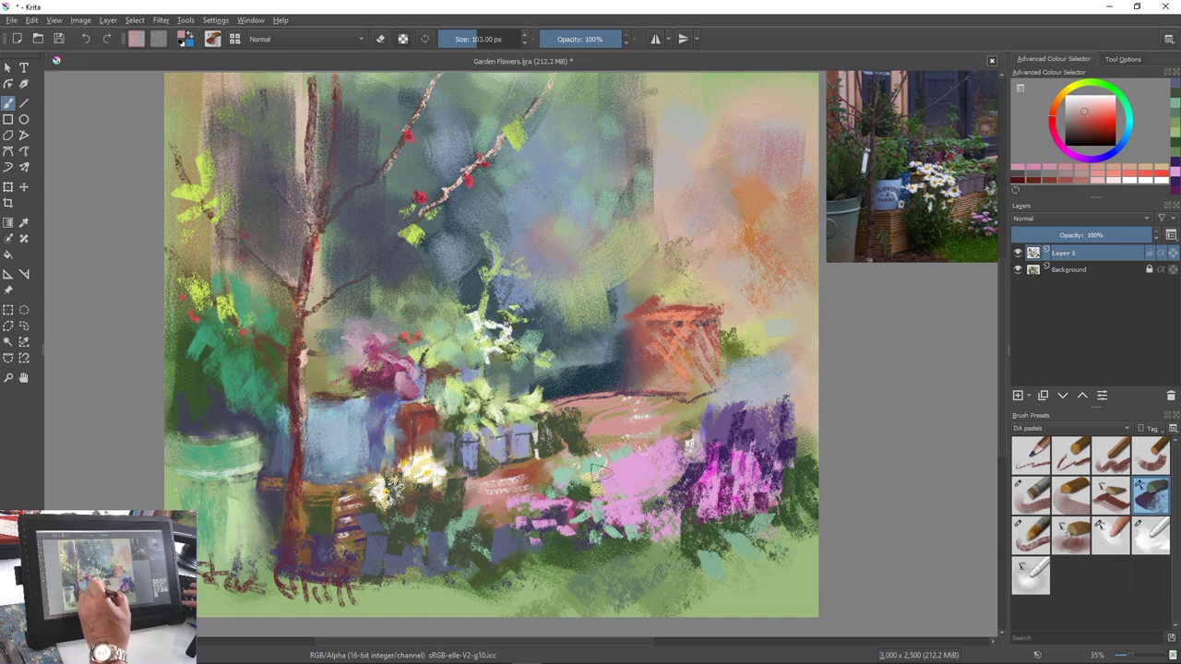
left_click_drag(799, 423, 816, 414)
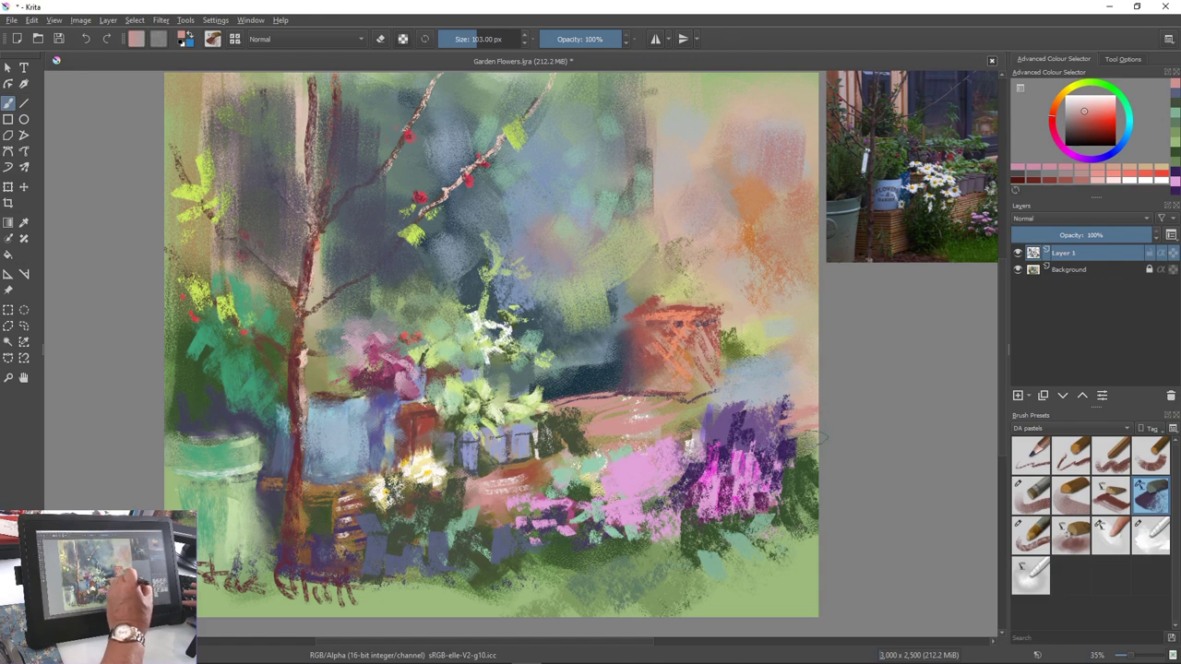
right_click(295, 475)
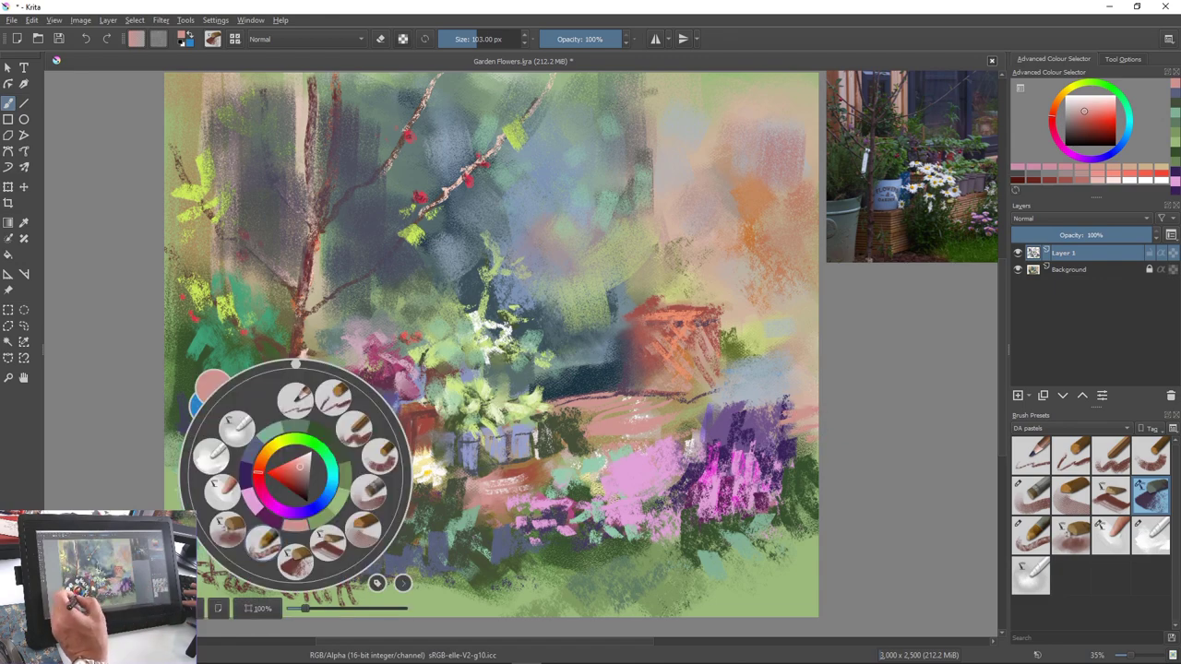
left_click(328, 544)
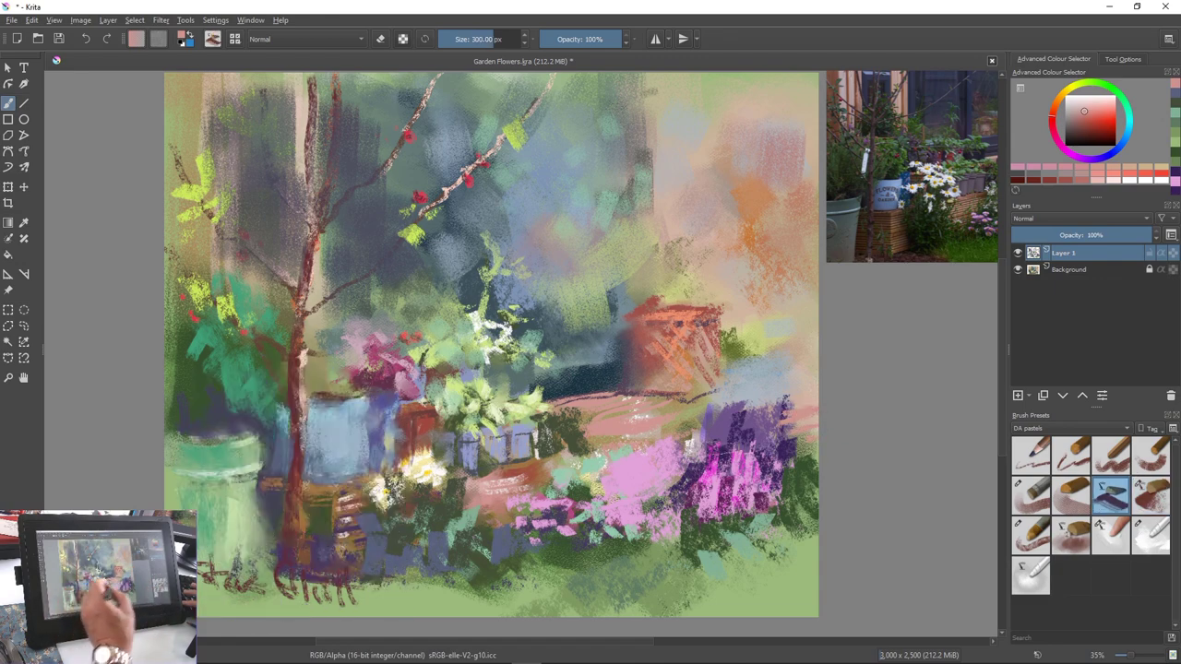
mouse_move(820, 424)
left_mouse_down()
mouse_move(777, 439)
mouse_move(790, 443)
left_mouse_up()
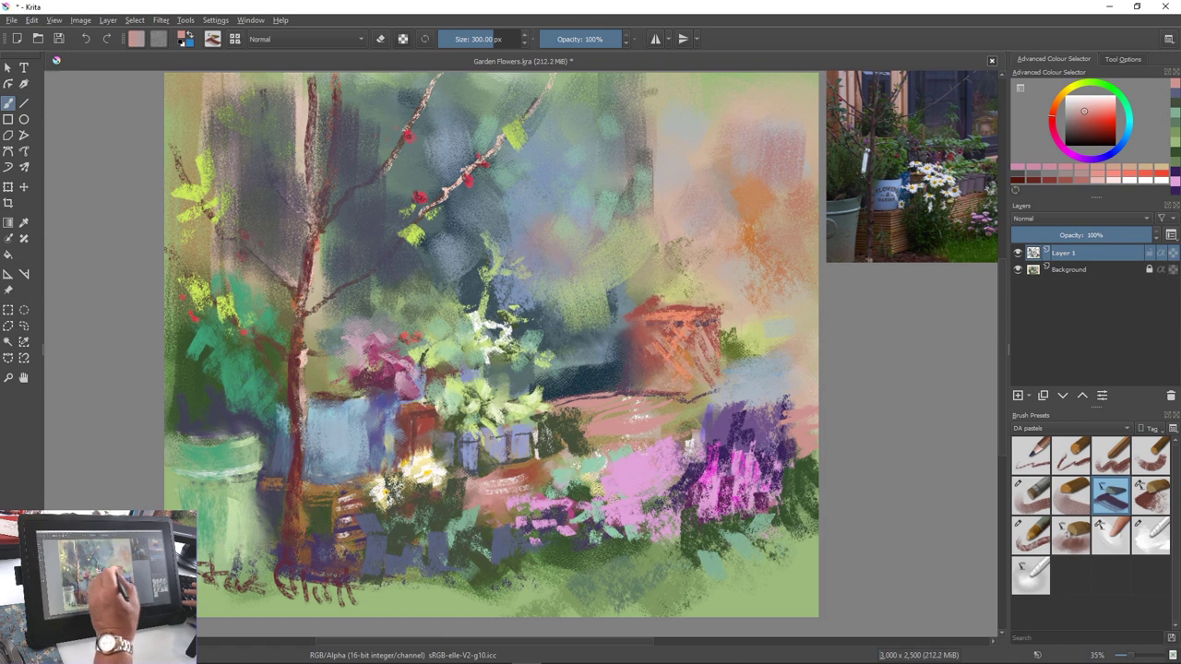
Add light grey-blue strokes behind the violet flowers, and block in a sampled reddish brown patch above them
left_click(815, 407, "ctrl")
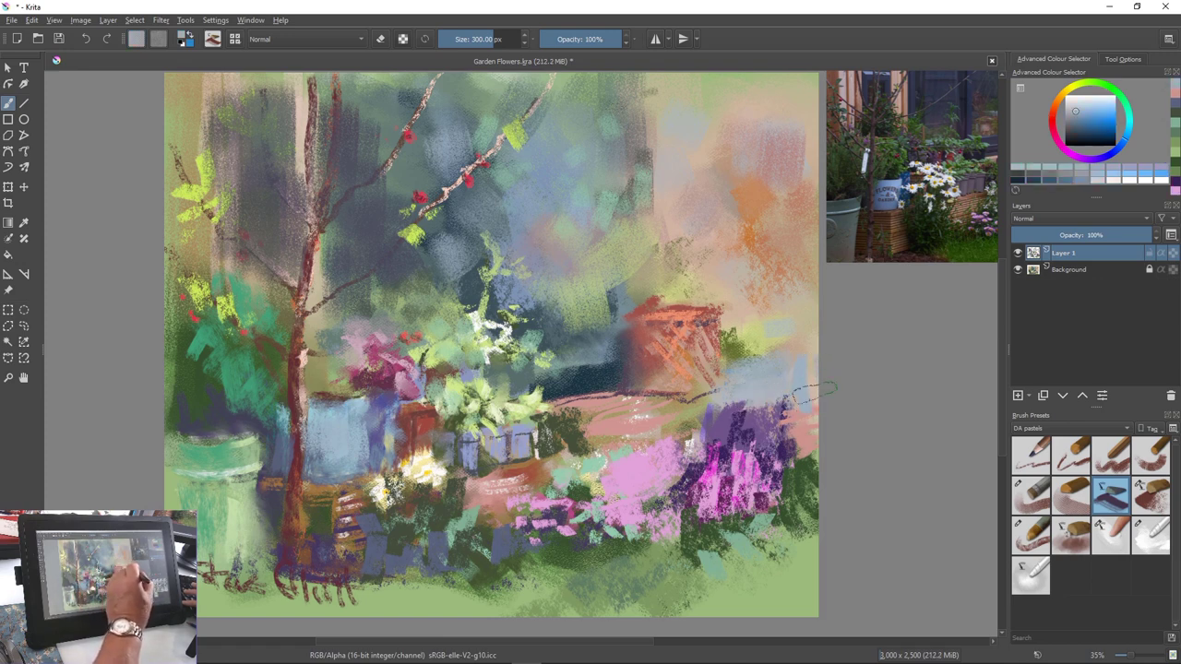
mouse_move(808, 357)
left_mouse_down()
mouse_move(805, 396)
mouse_move(815, 354)
mouse_move(758, 368)
left_mouse_up()
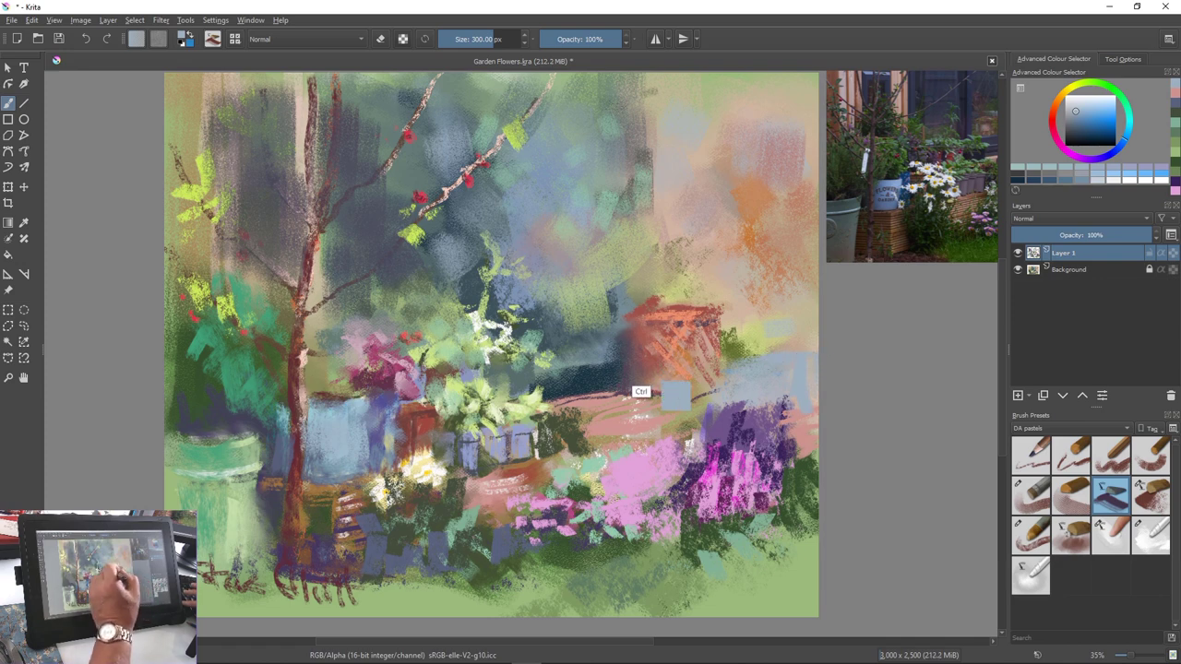
left_click(712, 394, "ctrl")
mouse_move(716, 395)
left_mouse_down()
mouse_move(746, 388)
mouse_move(732, 409)
mouse_move(723, 398)
mouse_move(747, 400)
mouse_move(741, 392)
mouse_move(736, 423)
mouse_move(732, 385)
mouse_move(717, 391)
mouse_move(759, 386)
mouse_move(719, 395)
left_mouse_up()
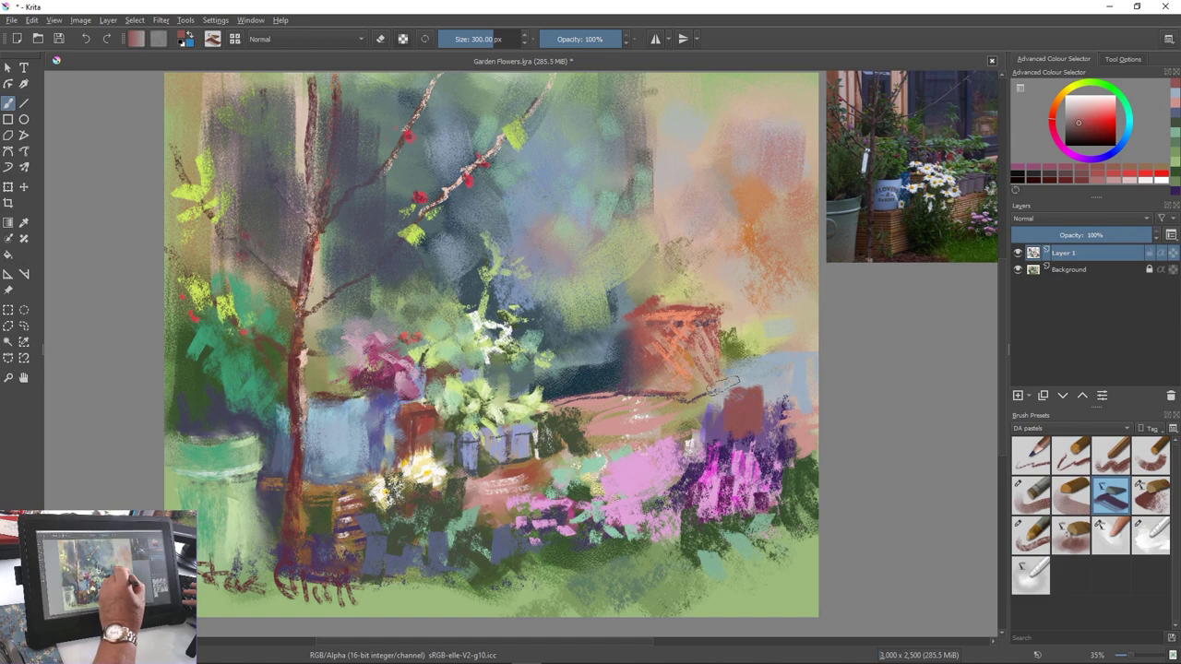
Switch to the 200 px blending pastel brush and soften the reddish brown patch into the violet flowers and blue background
right_click(363, 476)
left_click(294, 529)
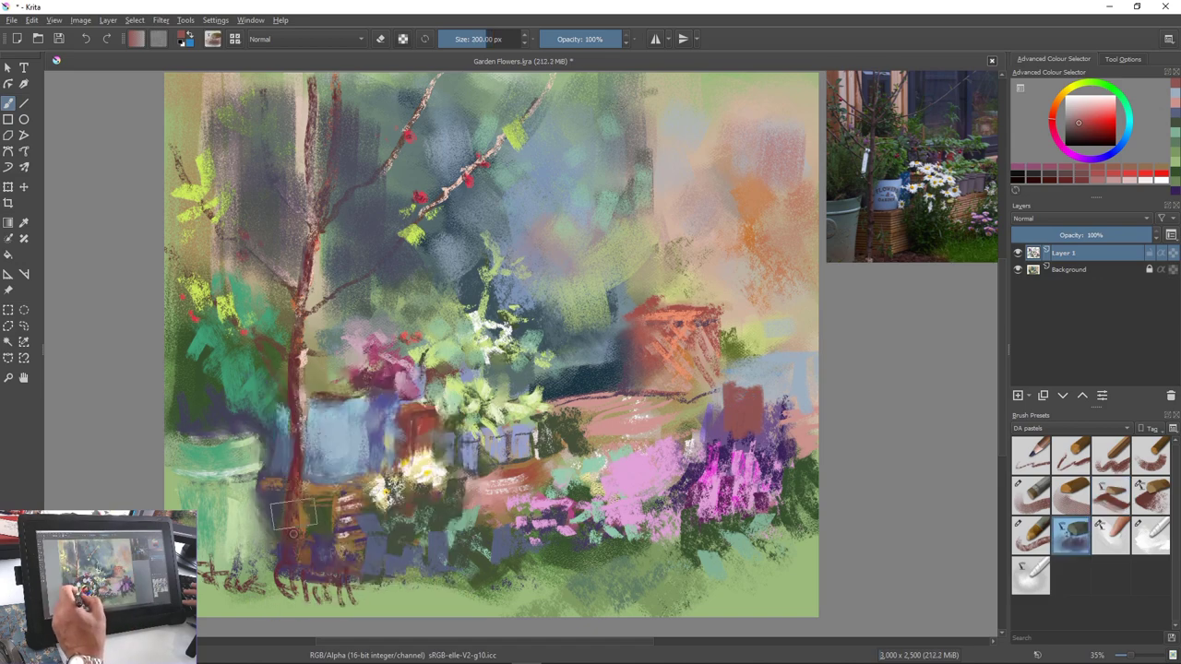
mouse_move(749, 391)
left_mouse_down()
mouse_move(727, 398)
mouse_move(730, 443)
left_mouse_up()
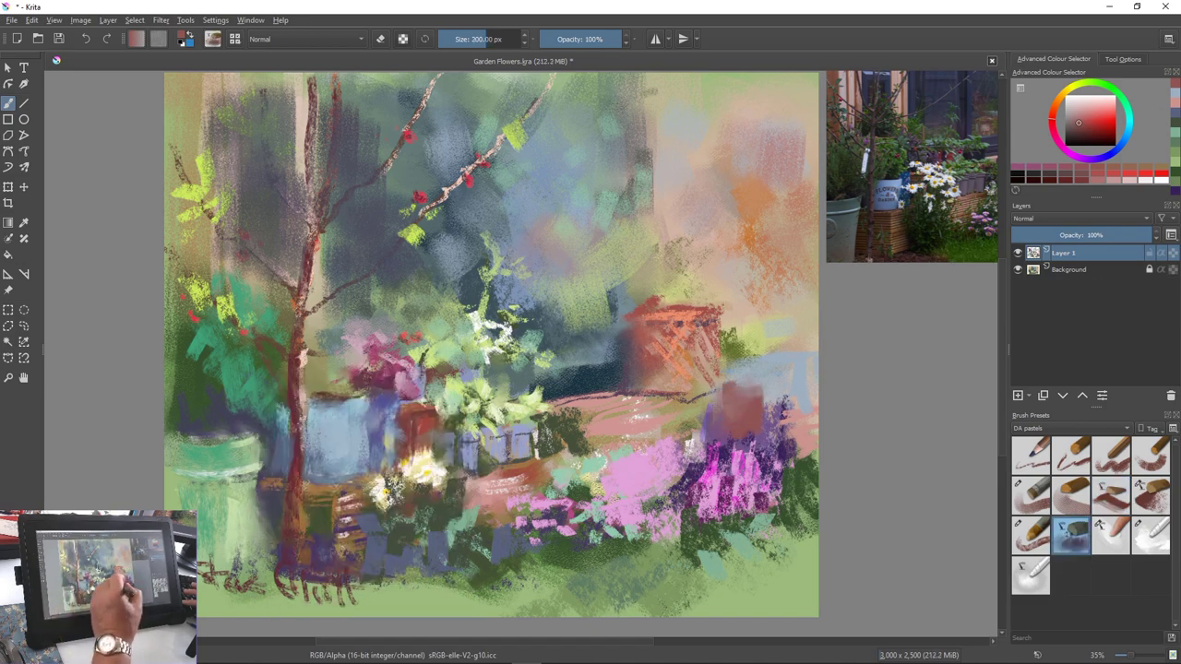
right_click(225, 475)
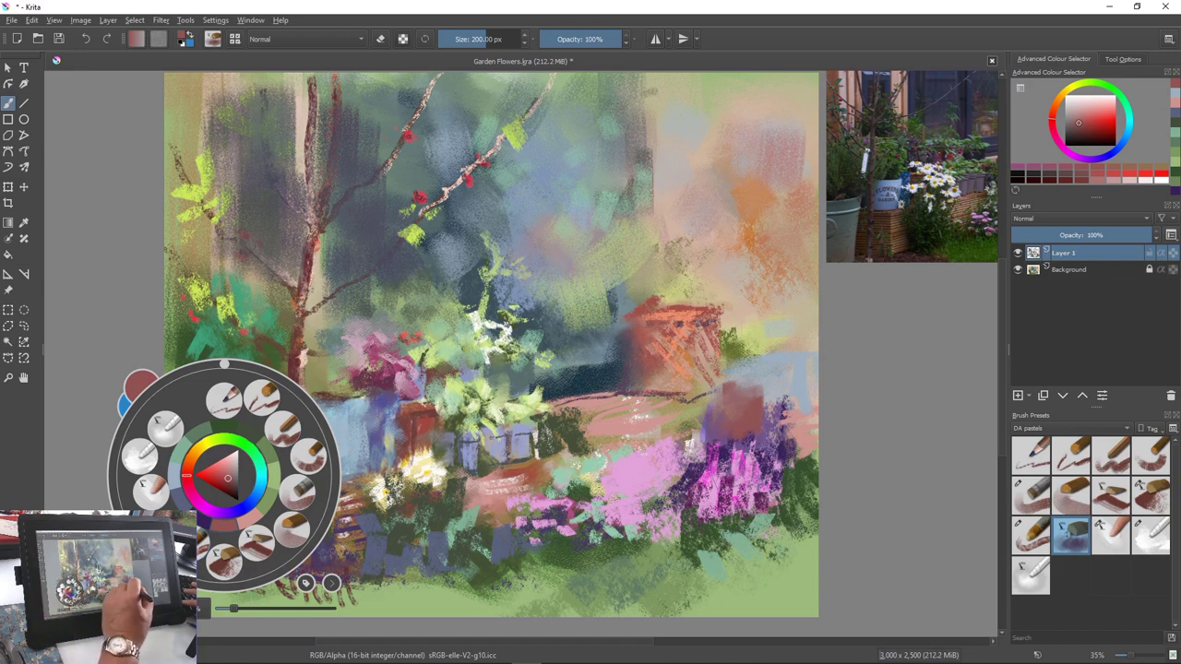
left_click(670, 426)
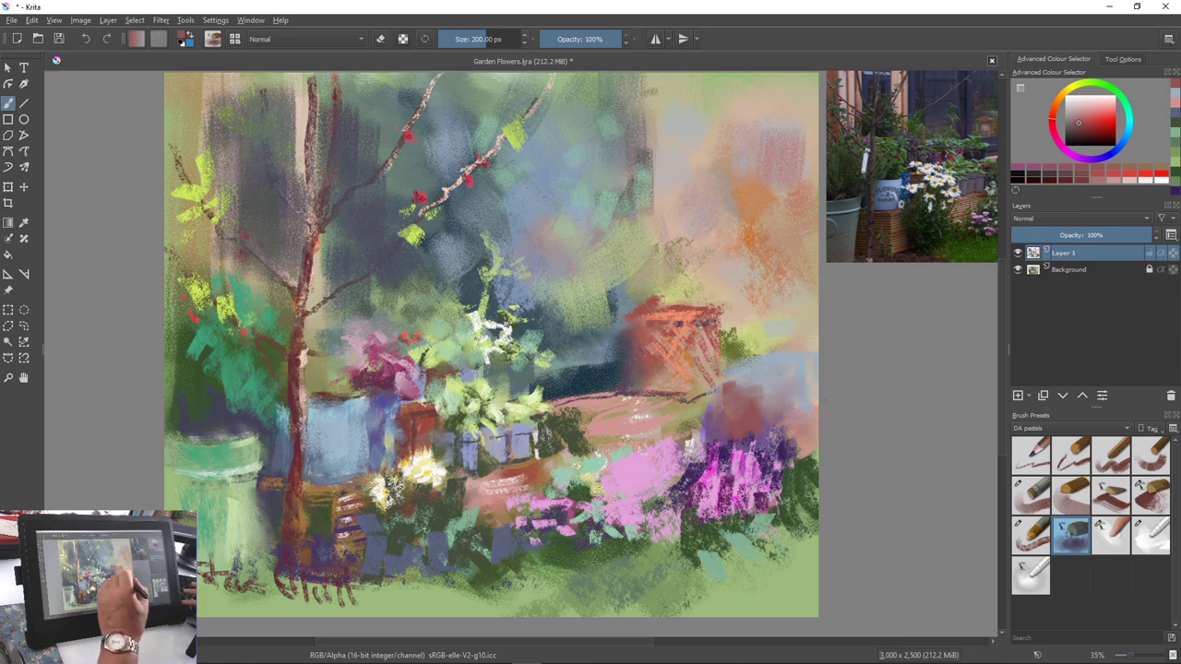
Change the painting colour to a pale, light blue for highlights in the background around the violet flowers
right_click(766, 375)
left_click(772, 359)
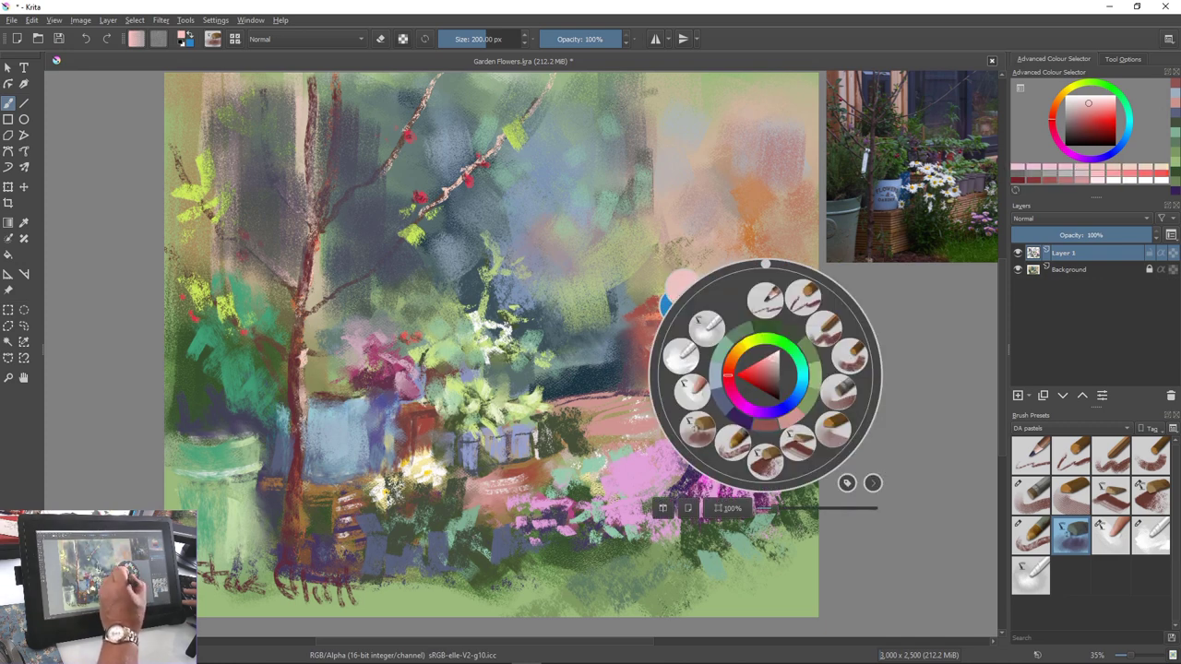
left_click(800, 389)
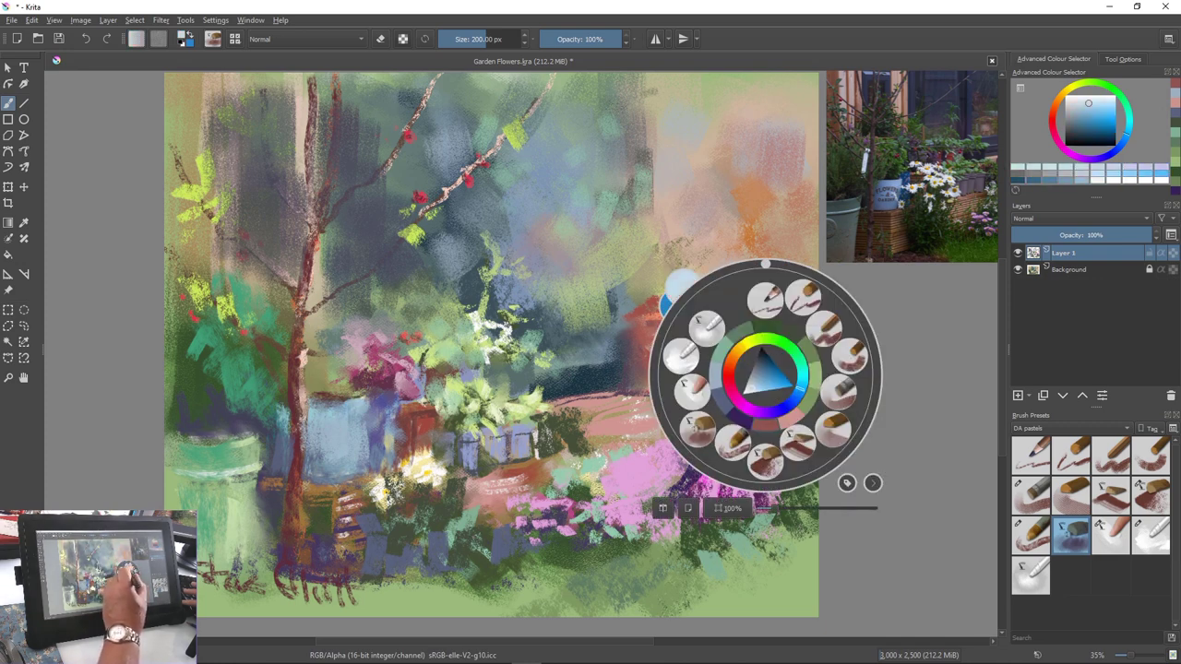
left_click(622, 352)
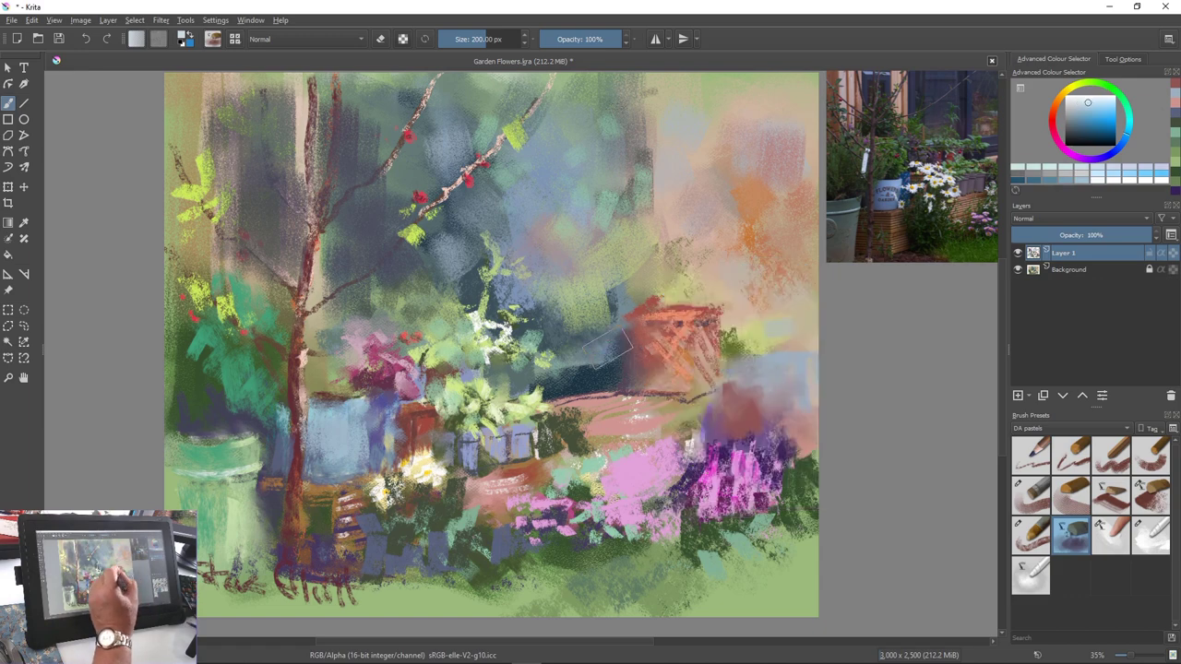
Reduce the blending pastel brush to 55 px and paint pale blue strokes along the blue area's upper edge and beside the reddish brown patch
key("bracketleft")
key("bracketleft")
key("bracketleft")
key("bracketleft")
key("bracketleft")
key("bracketleft")
key("bracketleft")
key("bracketleft")
key("bracketleft")
key("bracketleft")
key("bracketleft")
key("bracketleft")
key("bracketleft")
key("bracketleft")
key("bracketleft")
key("bracketleft")
key("bracketleft")
key("bracketleft")
key("bracketleft")
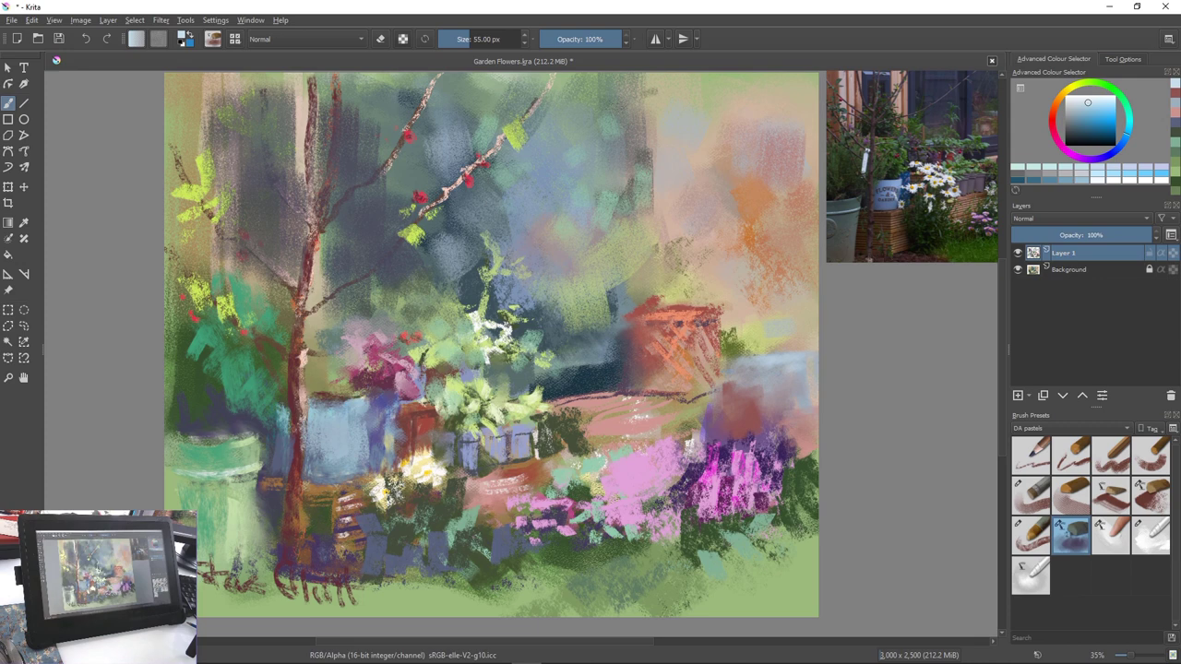
left_click_drag(731, 361, 748, 358)
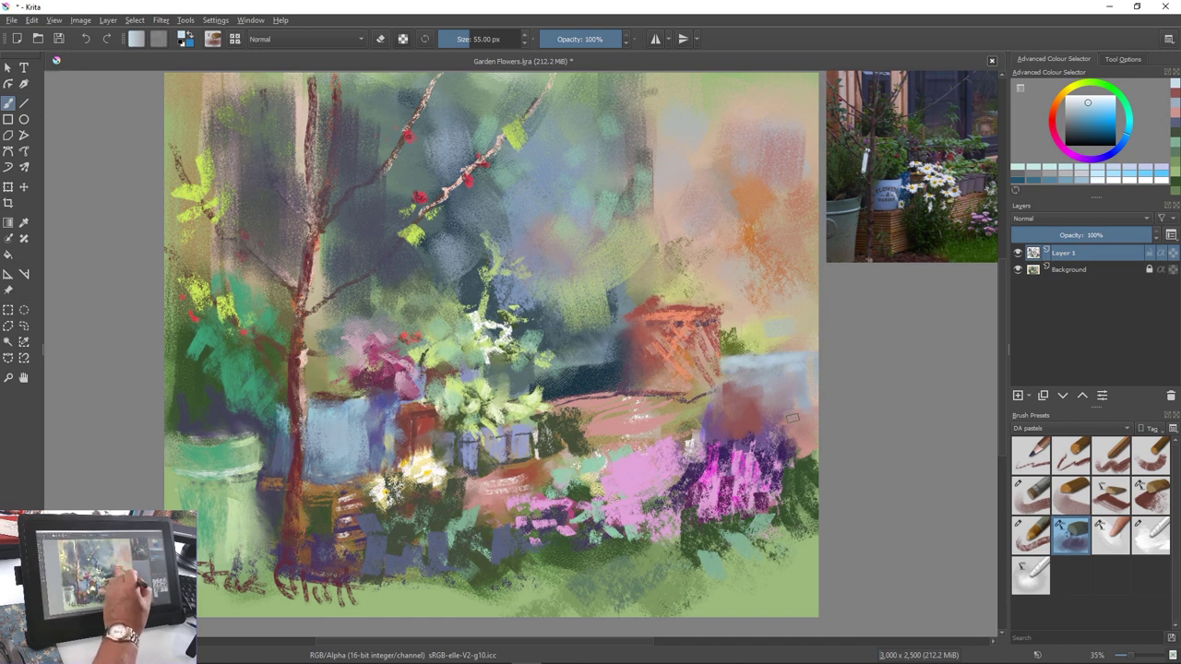
left_click_drag(791, 417, 766, 417)
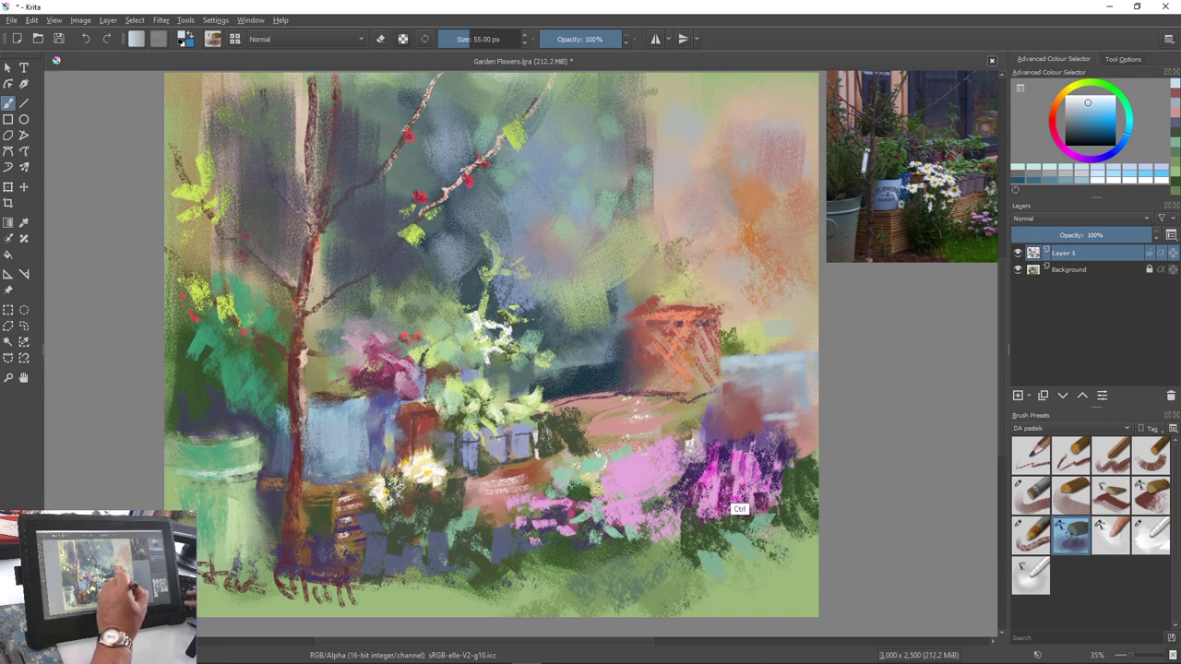
Paint vertical pastel strokes through the magenta flower clump and its upper edge, using pink and dark purple sampled from the painting
left_click(770, 503, "ctrl")
mouse_move(748, 443)
left_mouse_down()
mouse_move(749, 468)
mouse_move(772, 480)
mouse_move(757, 503)
left_mouse_up()
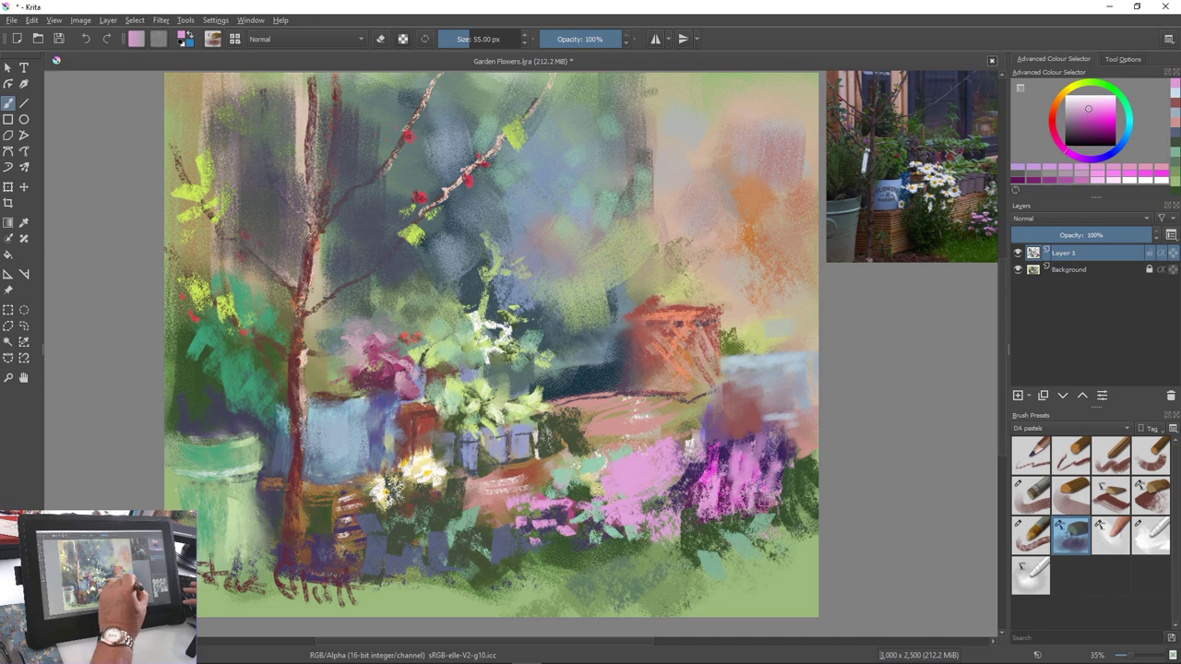
left_click(771, 489, "ctrl")
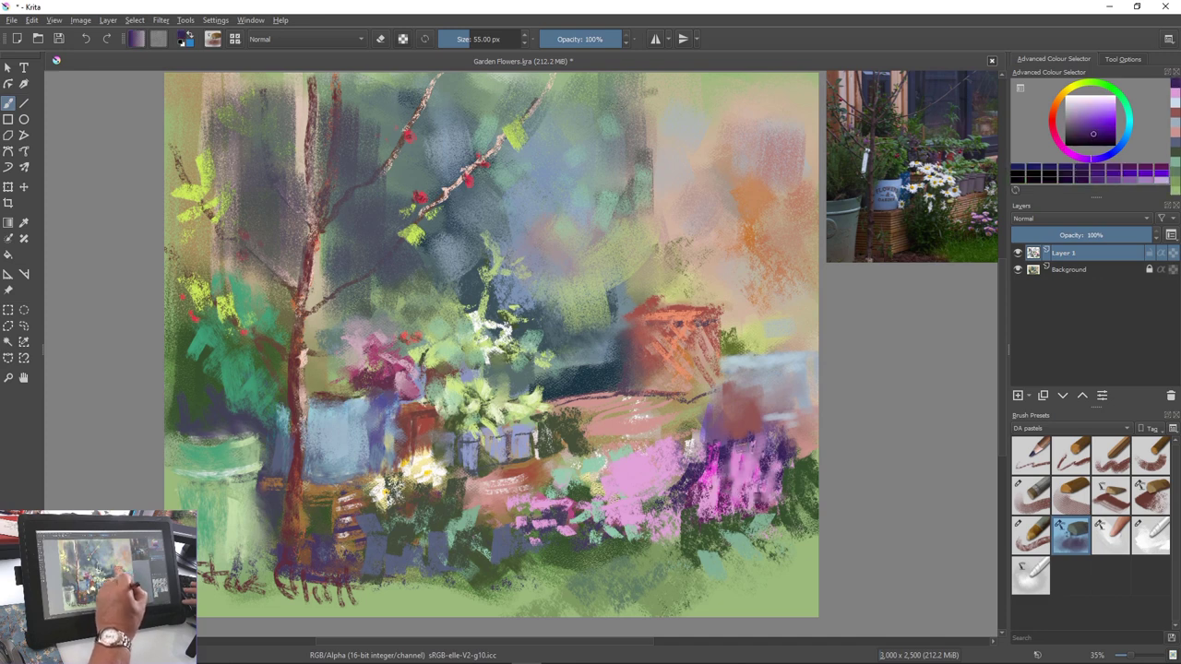
mouse_move(740, 446)
left_mouse_down()
mouse_move(740, 479)
mouse_move(726, 460)
mouse_move(759, 490)
left_mouse_up()
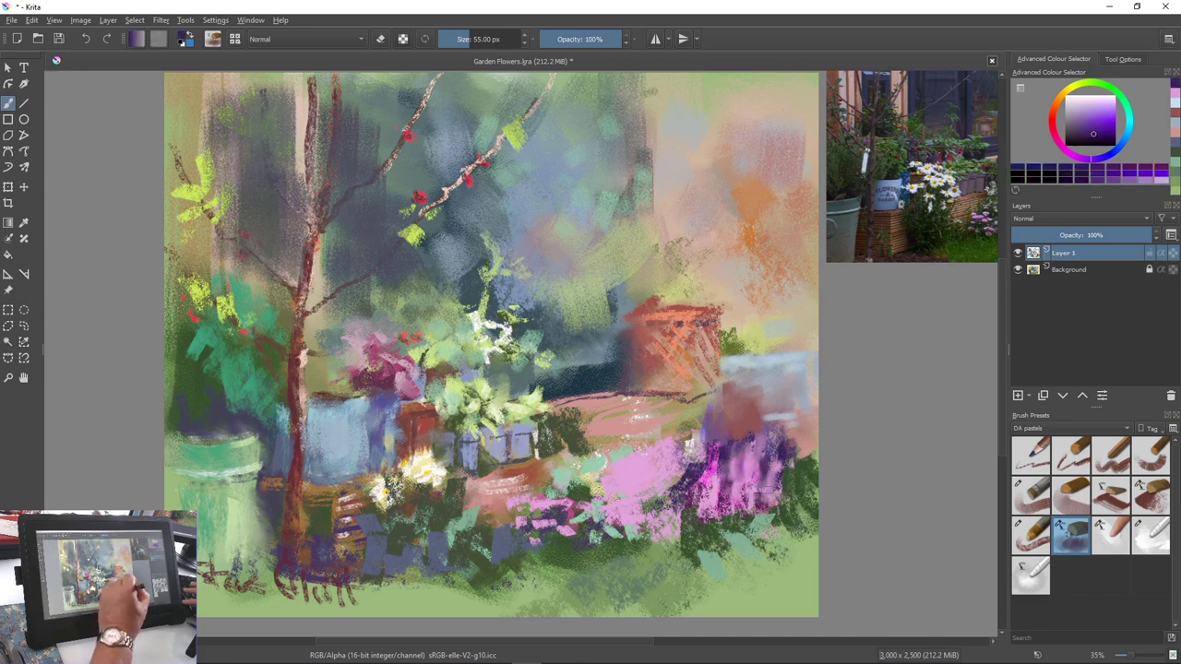
left_click_drag(724, 452, 717, 476)
left_click(723, 458, "ctrl")
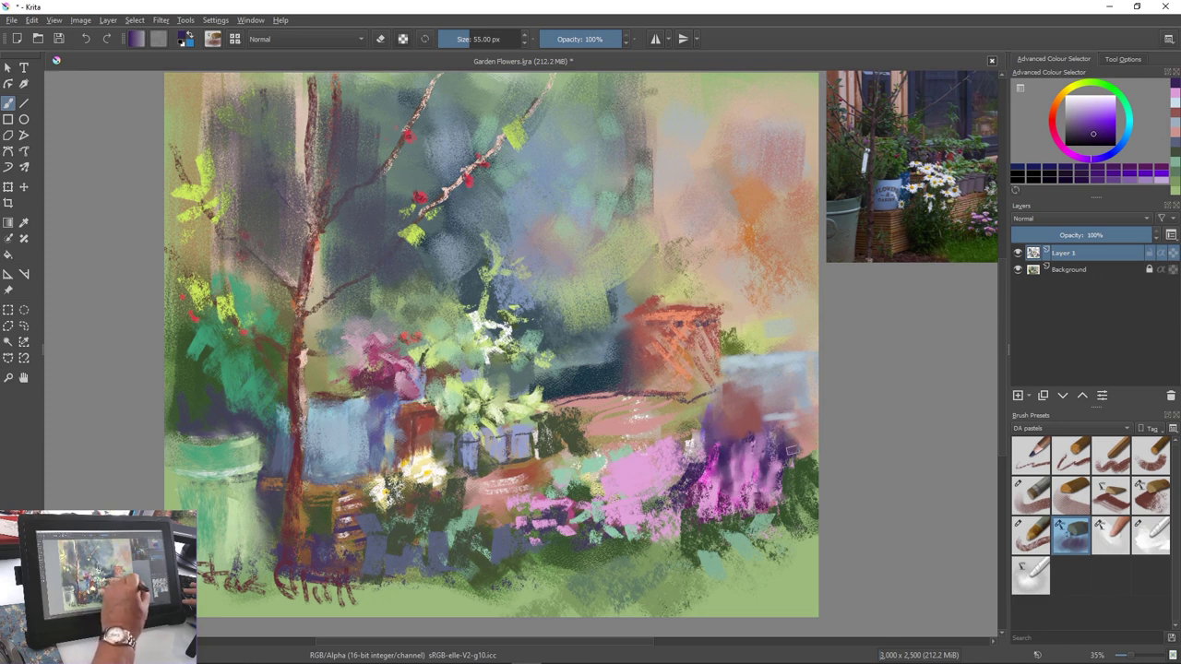
mouse_move(782, 469)
left_mouse_down()
mouse_move(802, 418)
mouse_move(779, 404)
mouse_move(785, 430)
mouse_move(800, 407)
mouse_move(781, 461)
mouse_move(798, 407)
mouse_move(790, 436)
left_mouse_up()
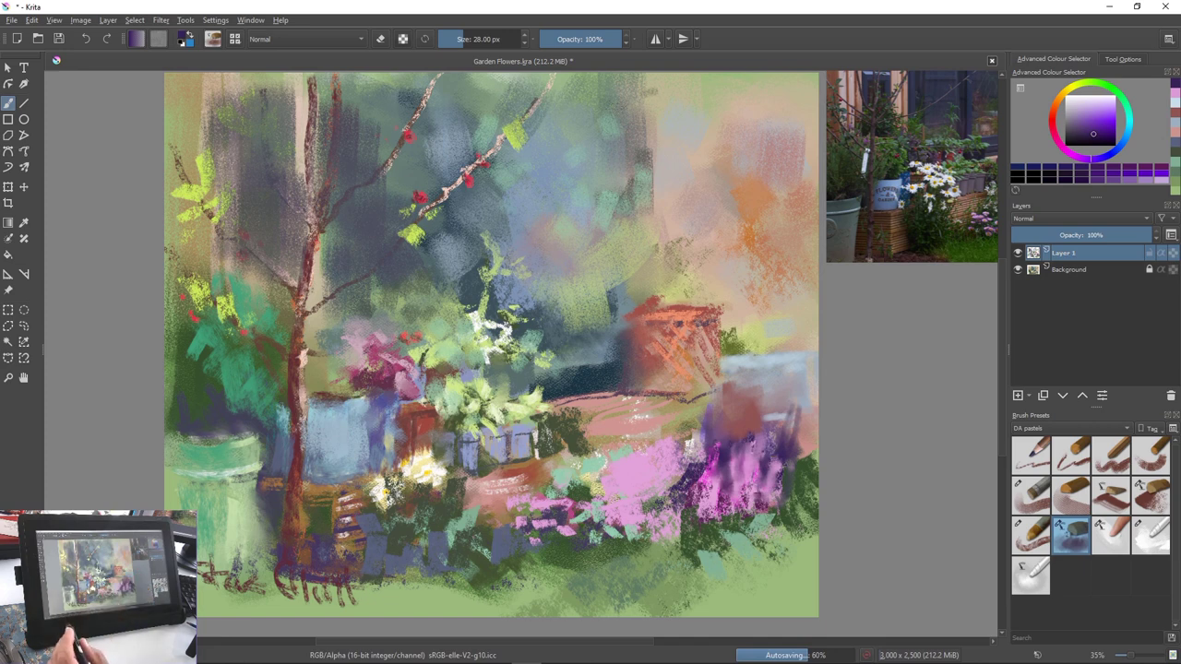
Switch to the third DA pastels brush at 200 px and block in the pot above the magenta flowers with sampled light blue
right_click(257, 522)
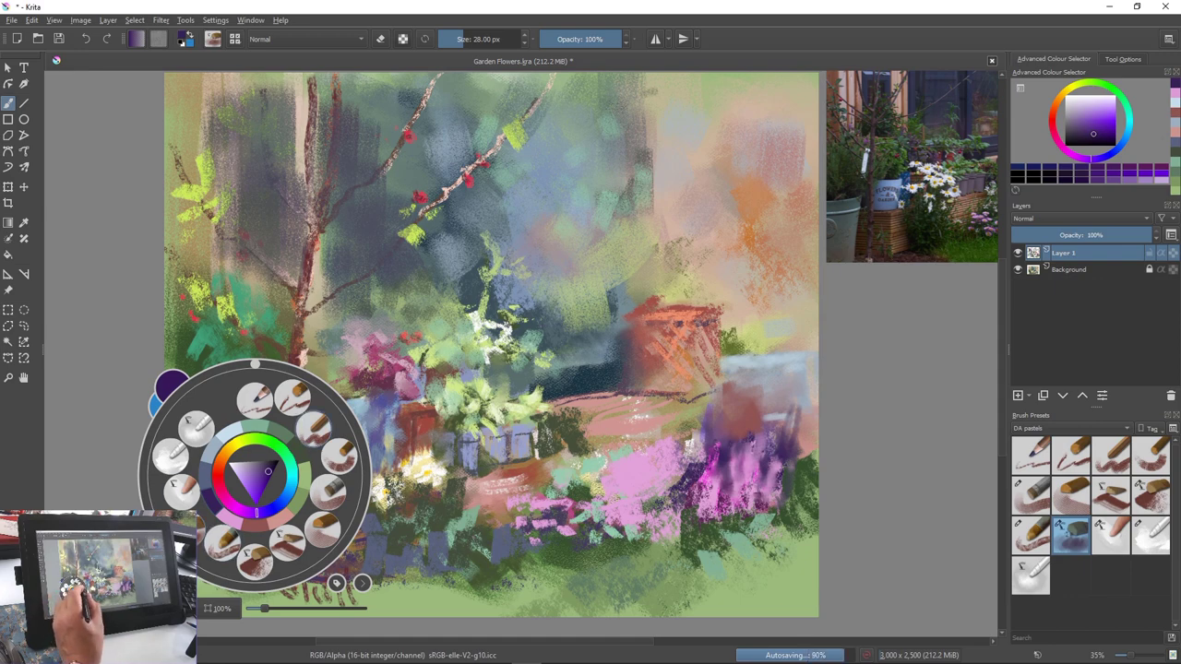
left_click(314, 428)
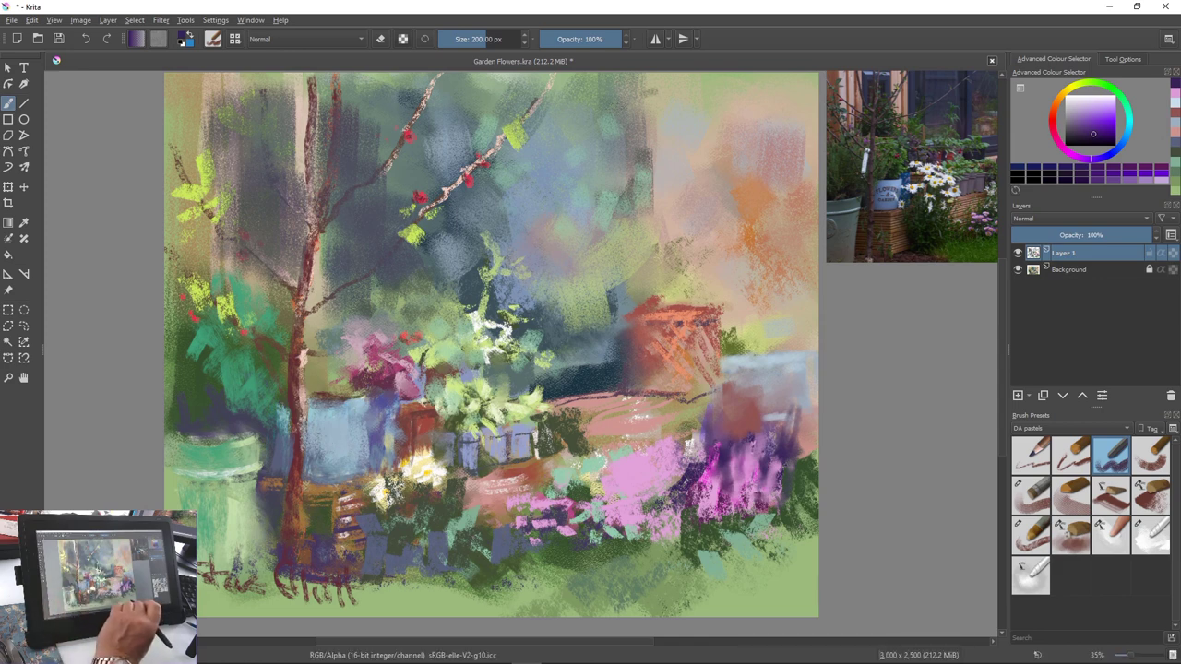
left_click_drag(782, 369, 784, 392)
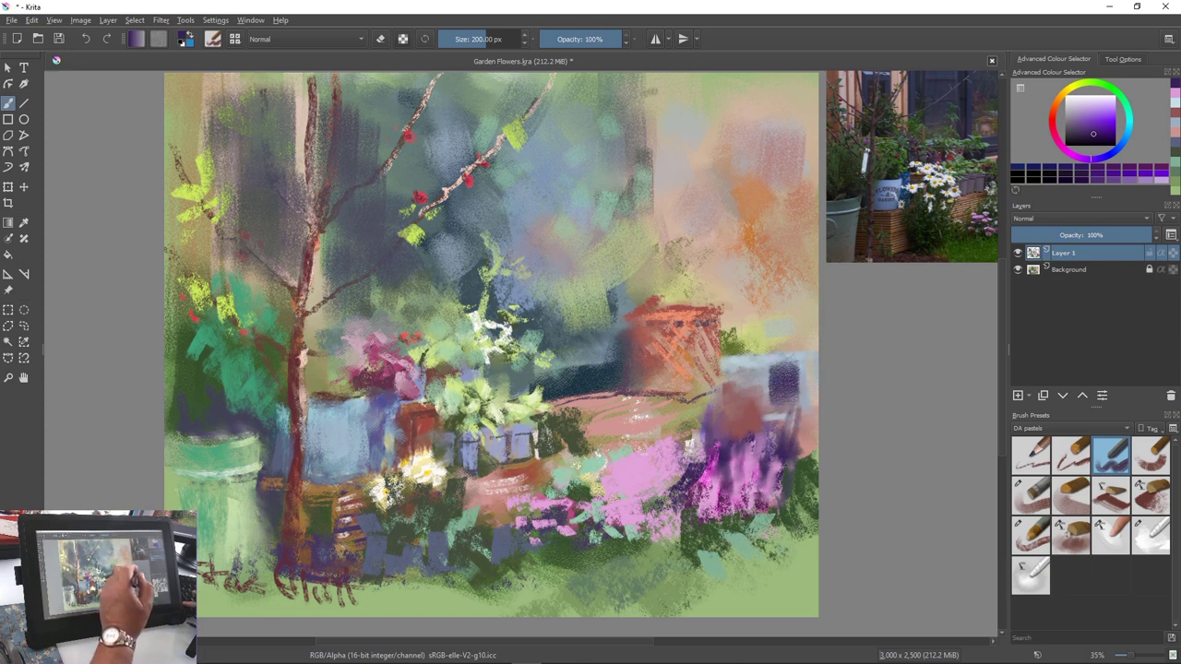
key("ctrl+z")
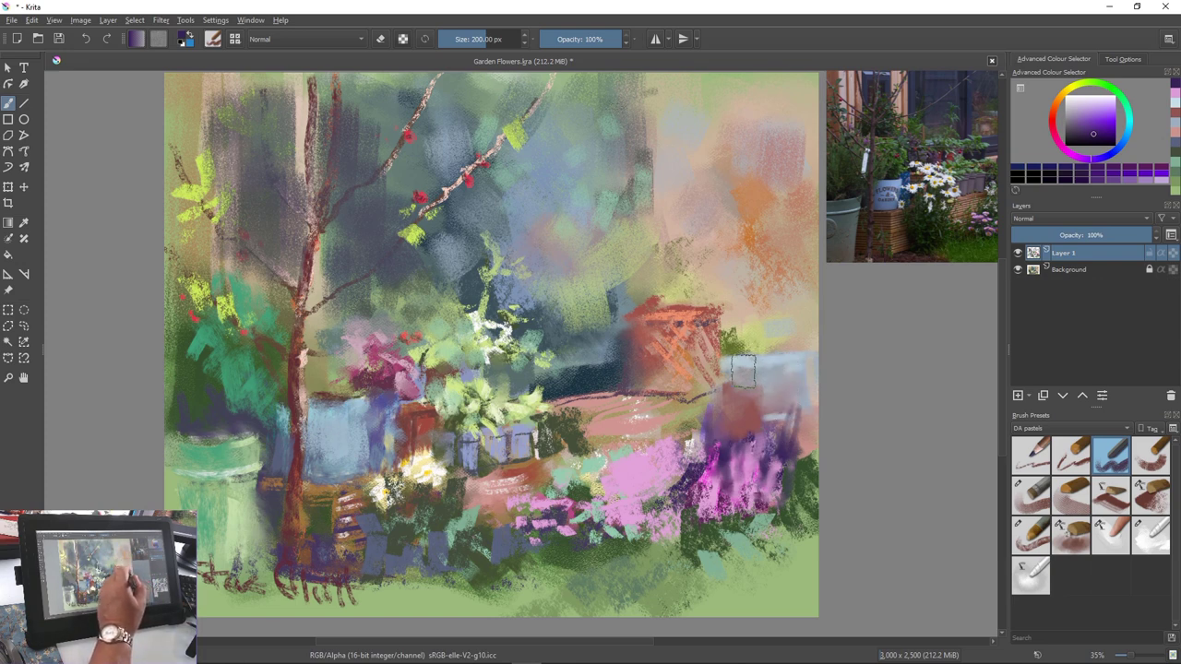
left_click(747, 366, "ctrl")
left_click(739, 387, "ctrl")
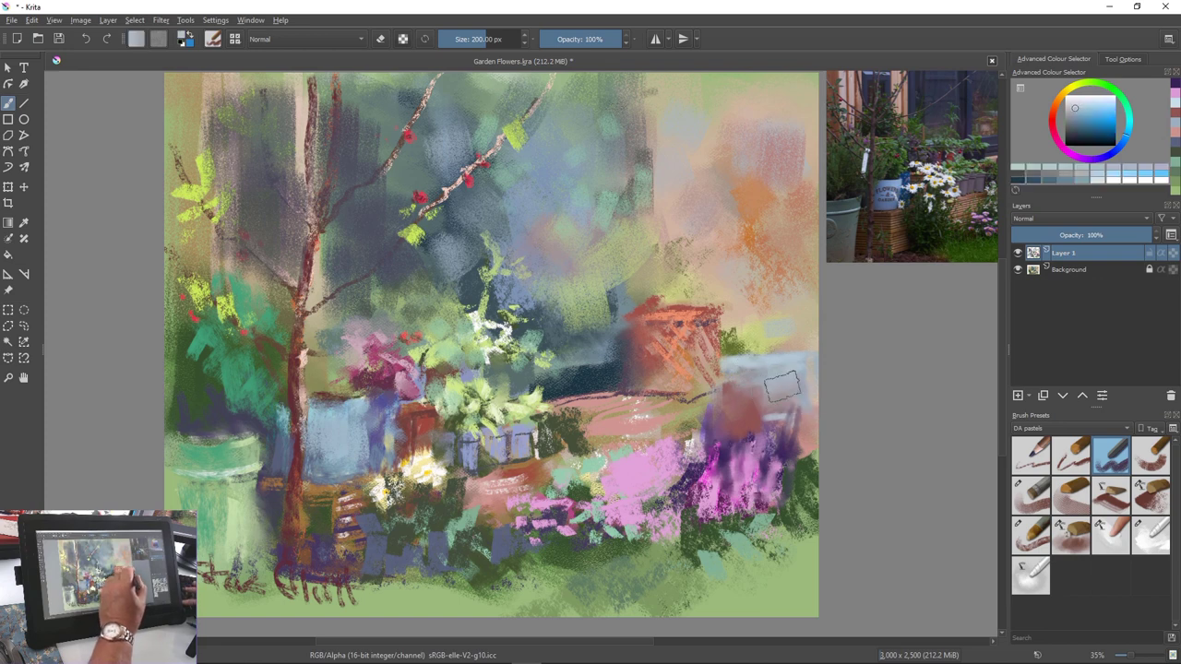
mouse_move(763, 367)
left_mouse_down()
mouse_move(766, 407)
mouse_move(738, 370)
mouse_move(732, 438)
mouse_move(729, 406)
left_mouse_up()
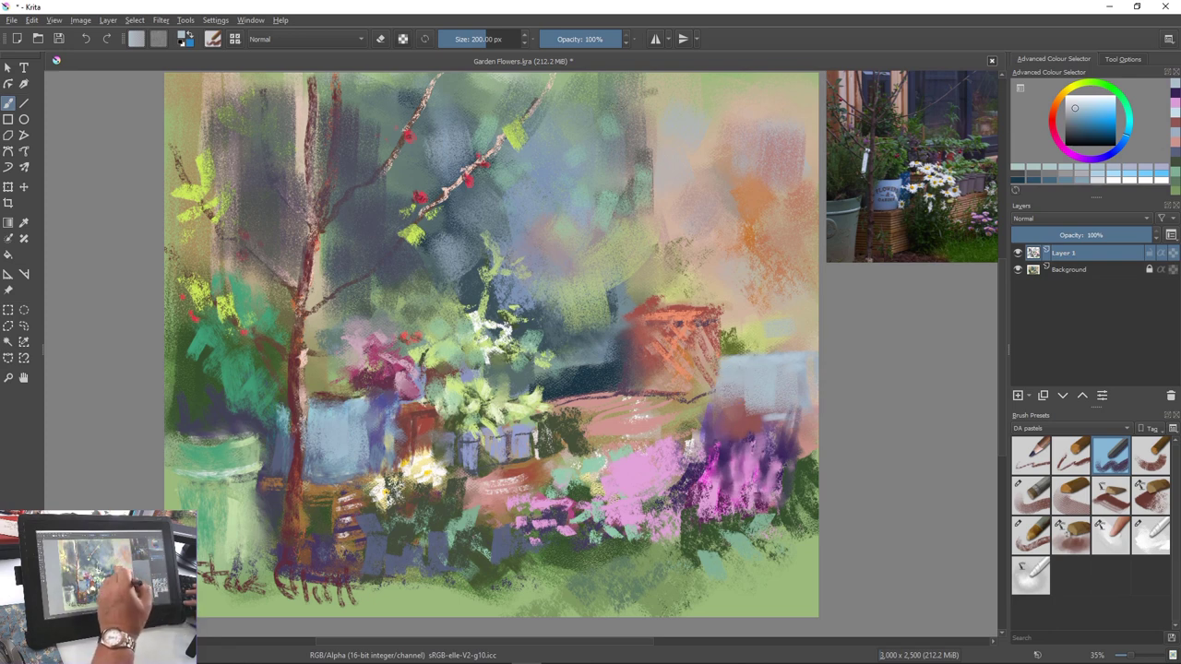
Sample light pink from the flowers and cross-hatch strokes over the magenta clump with a 73 px brush
key("bracketleft")
key("bracketleft")
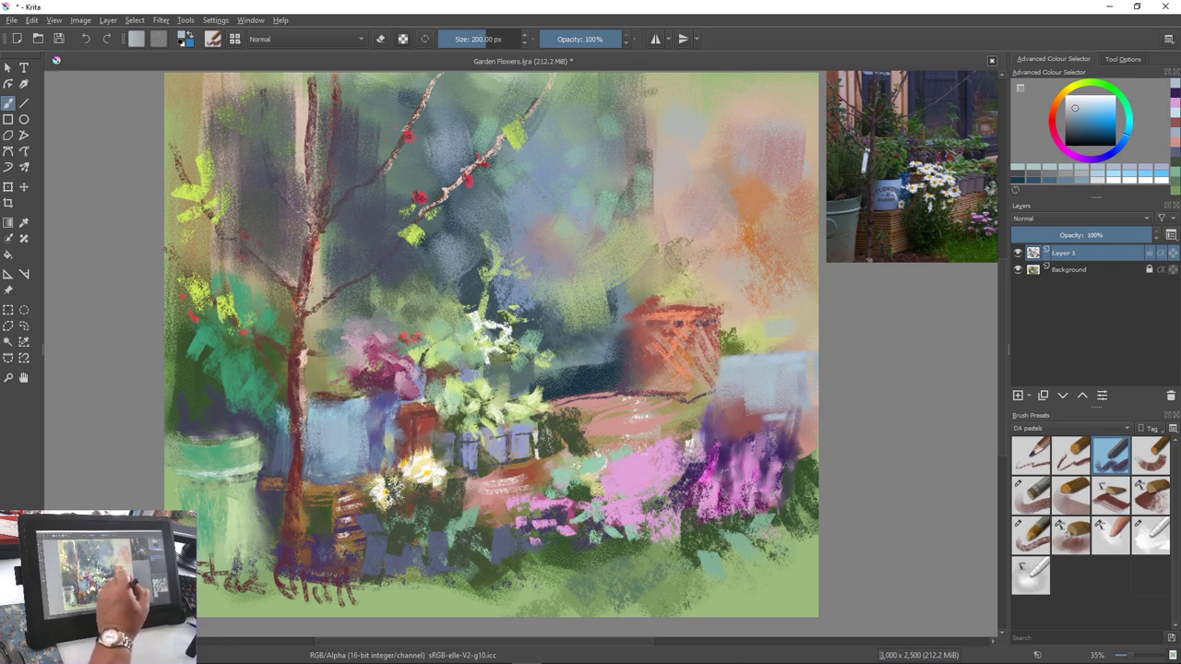
key("bracketleft")
key("bracketleft")
key("bracketleft")
key("bracketleft")
key("bracketleft")
key("bracketleft")
key("bracketleft")
key("bracketleft")
key("bracketleft")
key("bracketleft")
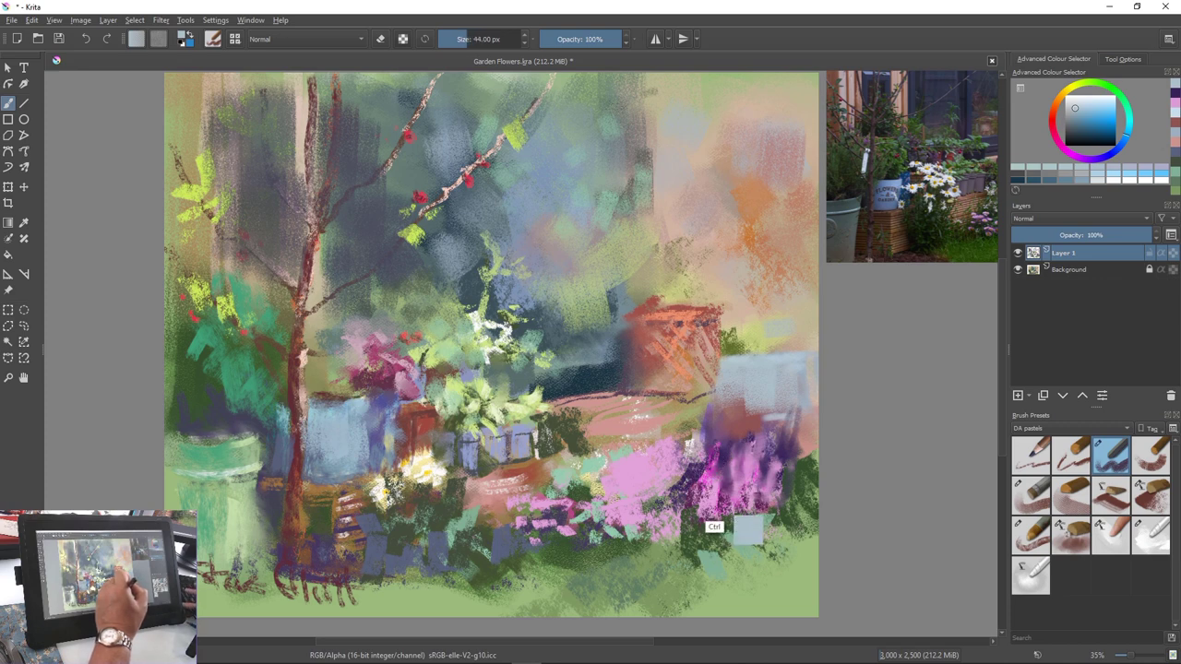
left_click(716, 526, "ctrl")
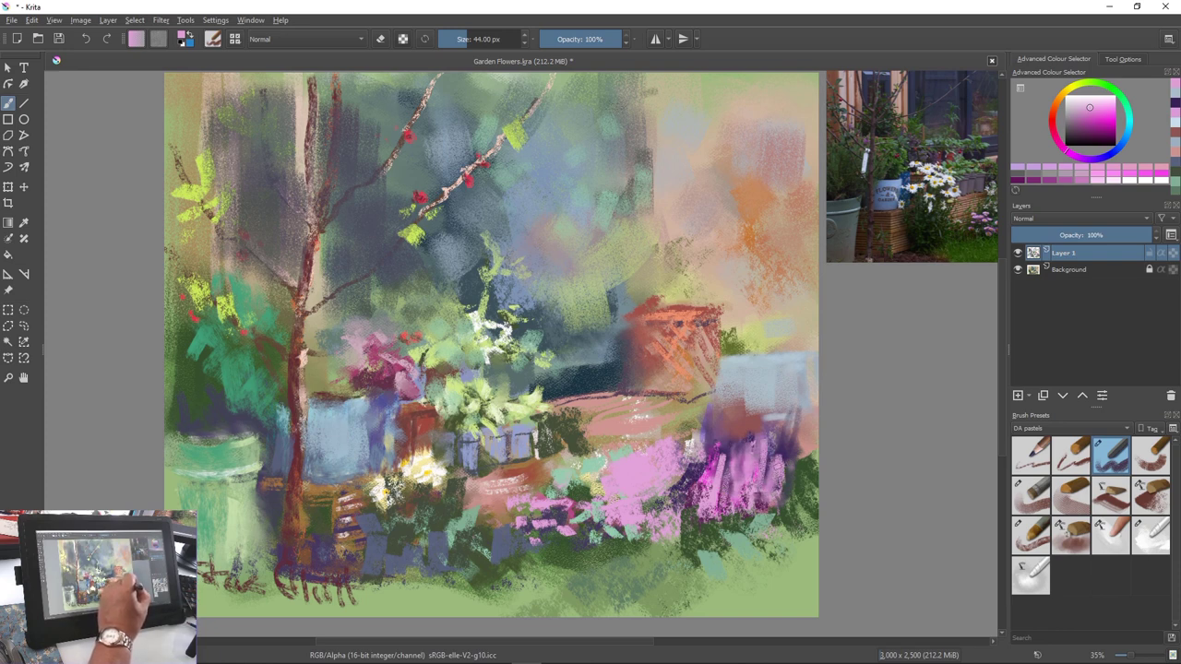
key("bracketright")
key("bracketright")
key("bracketright")
key("bracketright")
key("bracketright")
key("bracketright")
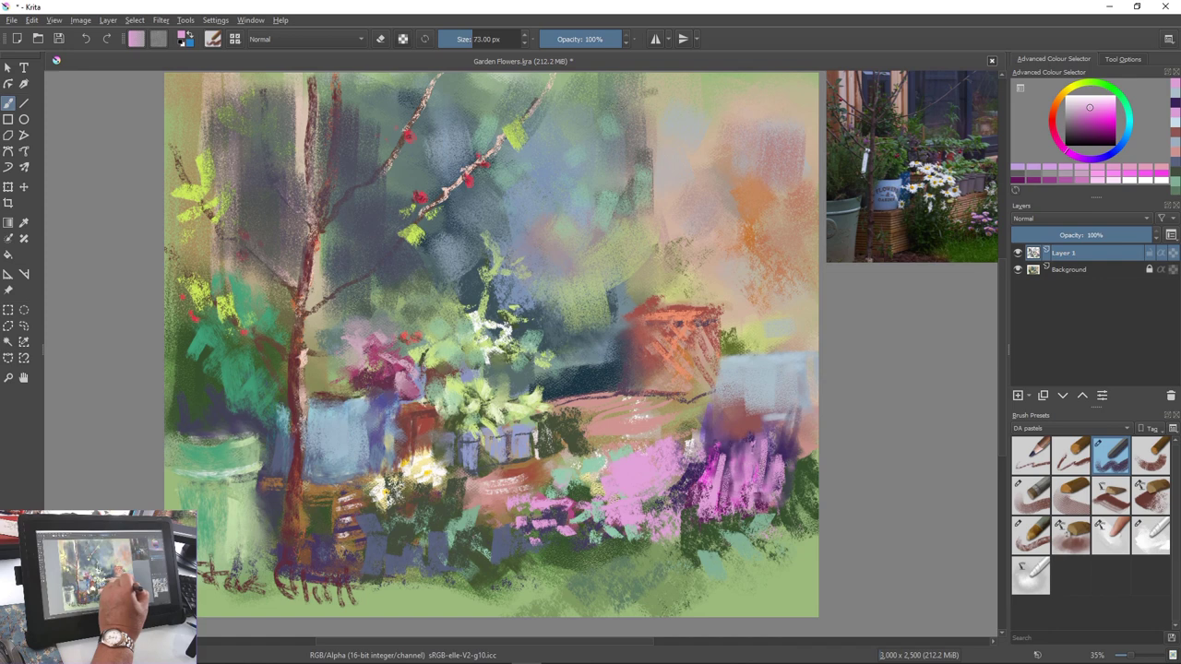
left_click_drag(771, 468, 722, 458)
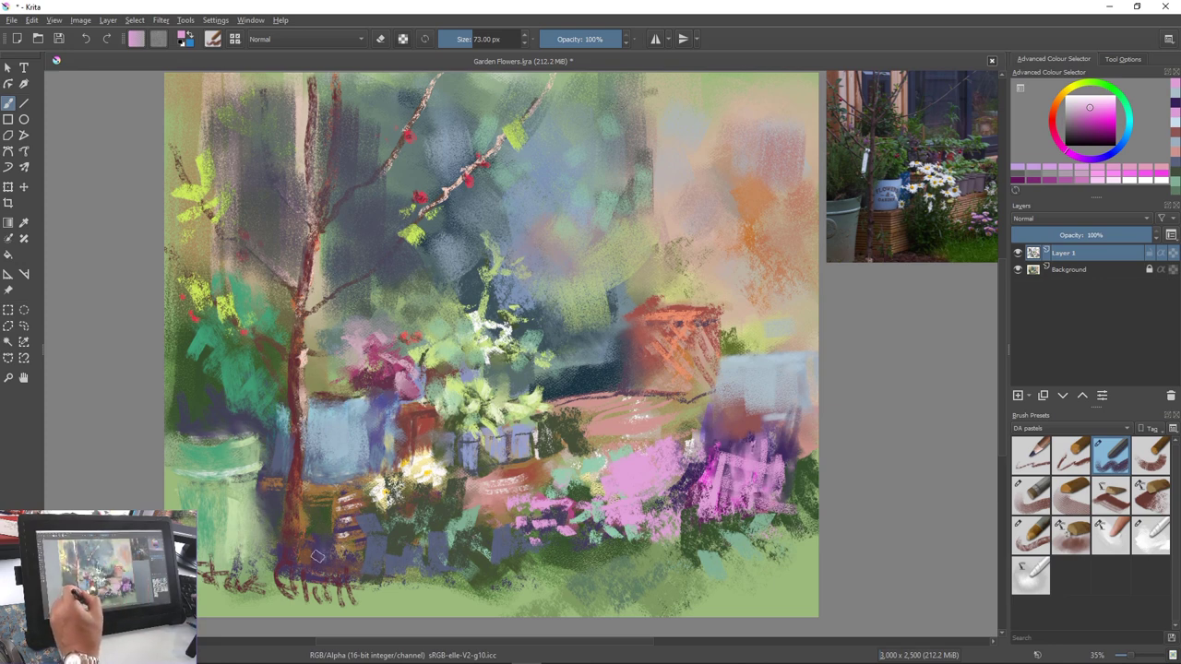
Sample a muted dark purple from near the tree base and paint vertical gaps between the pink strokes of the magenta clump
left_click(325, 589, "ctrl")
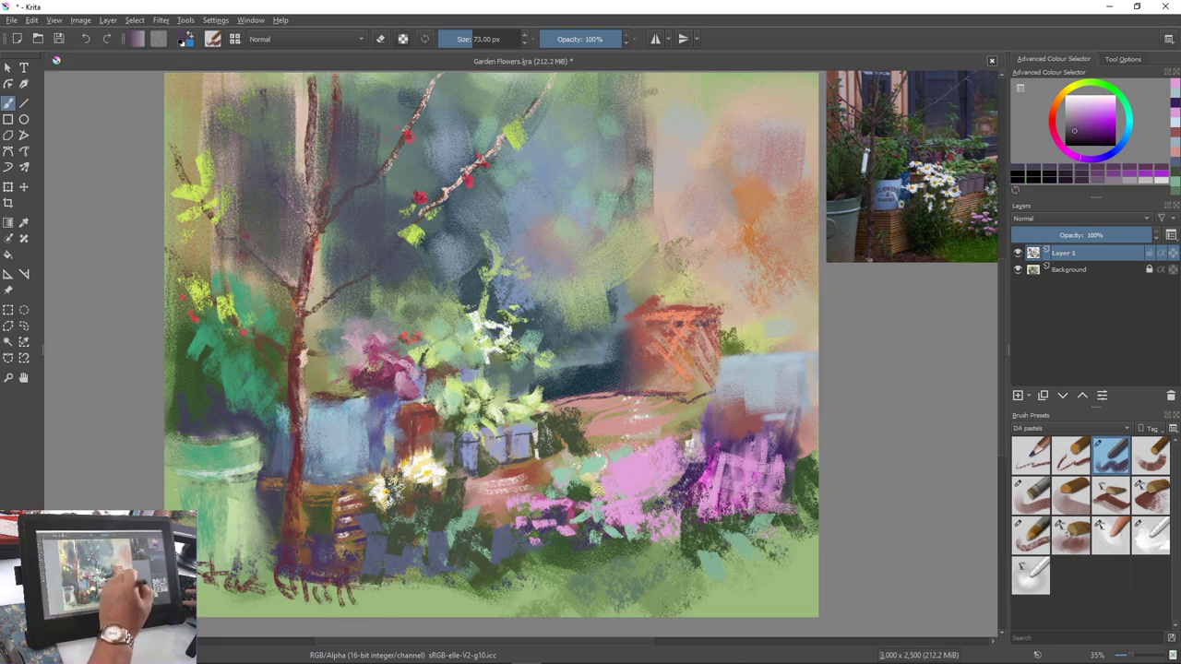
mouse_move(771, 439)
left_mouse_down()
mouse_move(768, 489)
mouse_move(790, 503)
left_mouse_up()
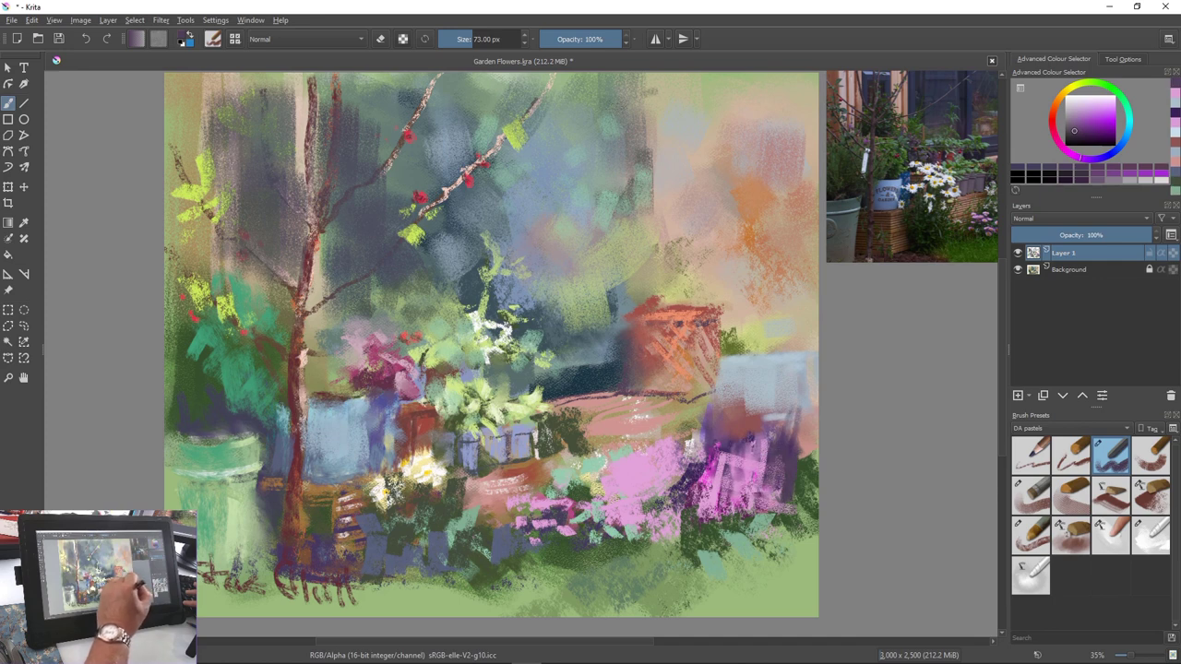
left_click_drag(764, 439, 754, 489)
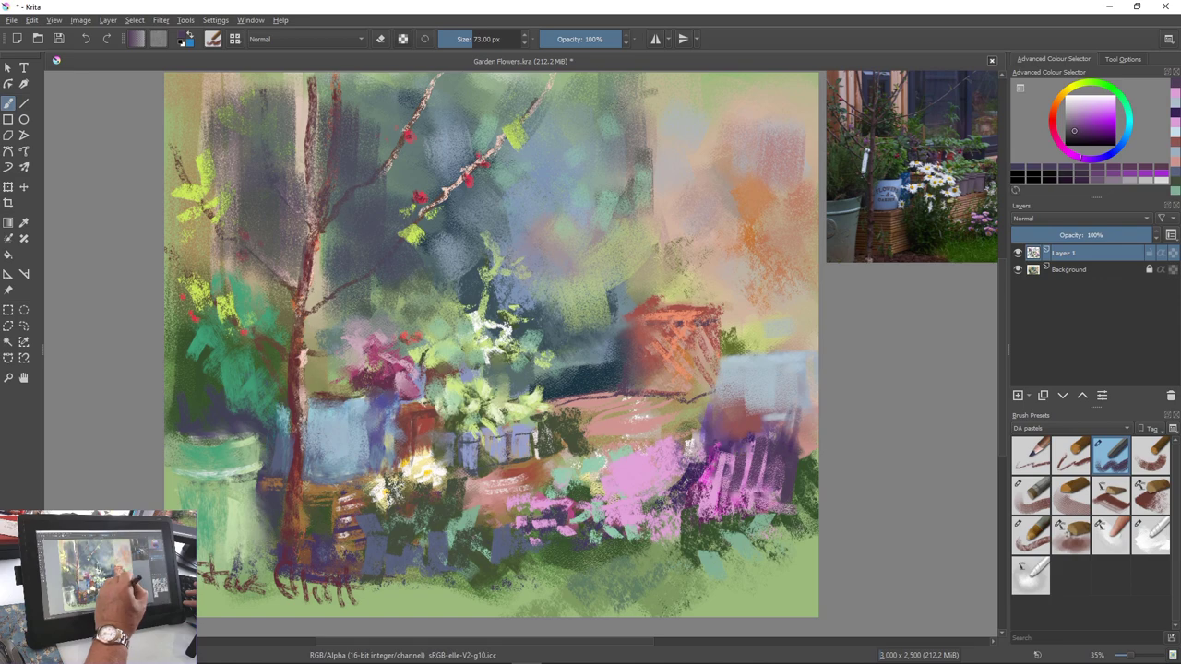
Choose a saturated deep violet and paint vertical flower spikes at 44 px through the magenta clump and up over the blue pot
right_click(685, 398)
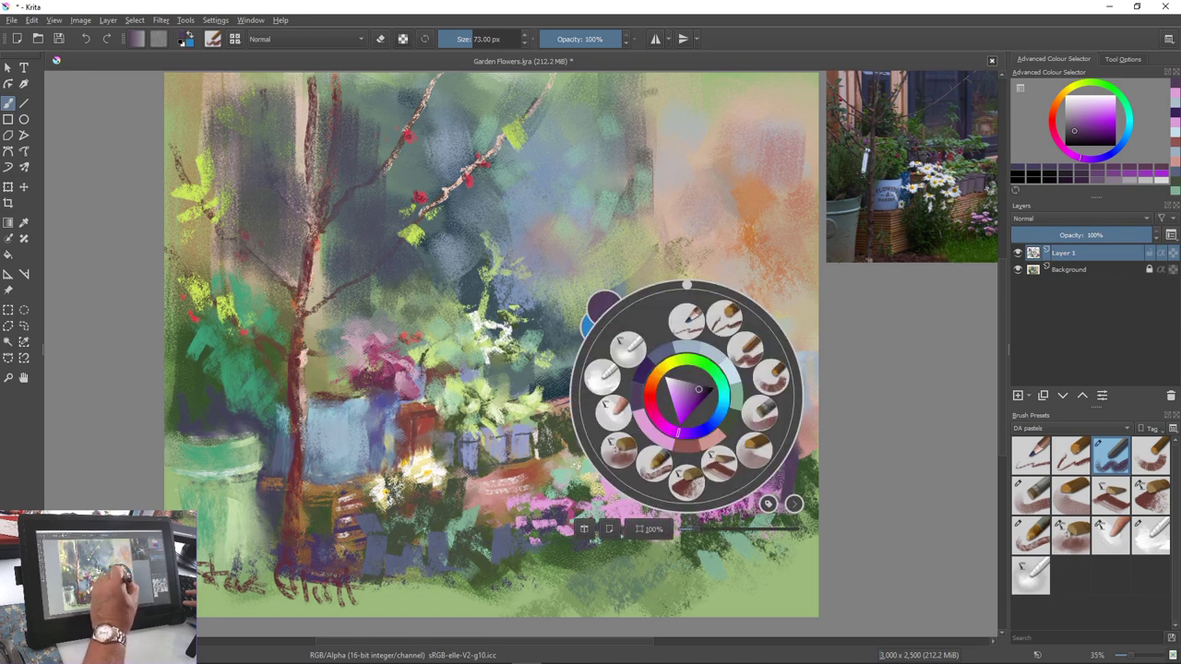
left_click(677, 397)
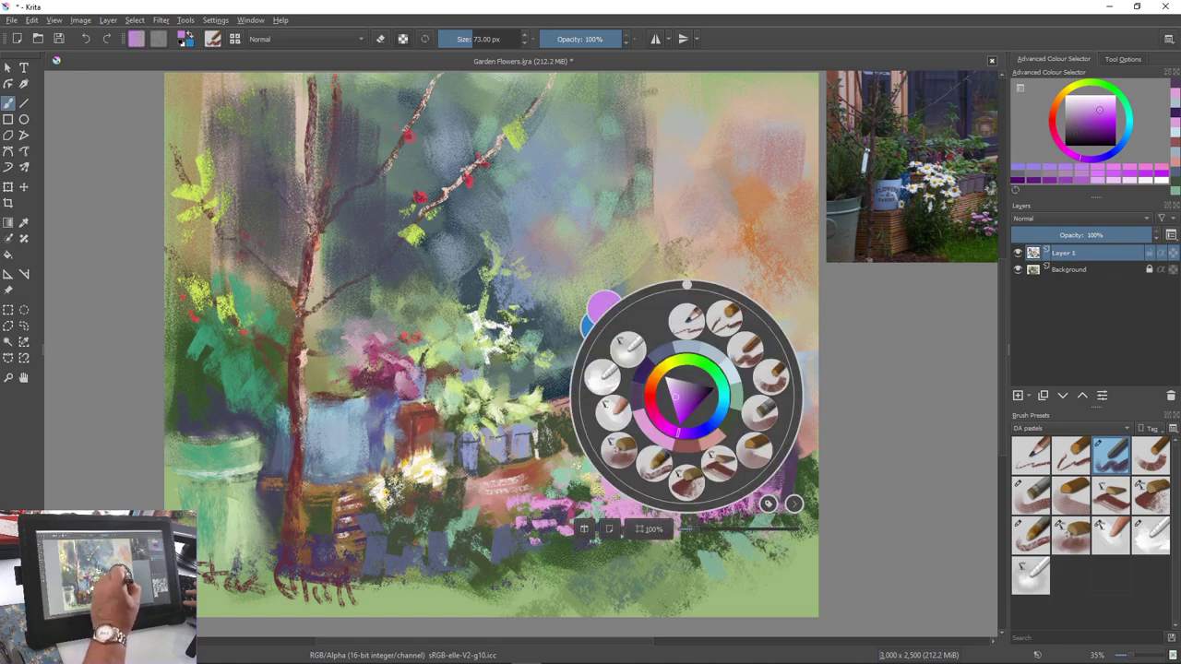
left_click_drag(679, 433, 690, 434)
left_click(687, 403)
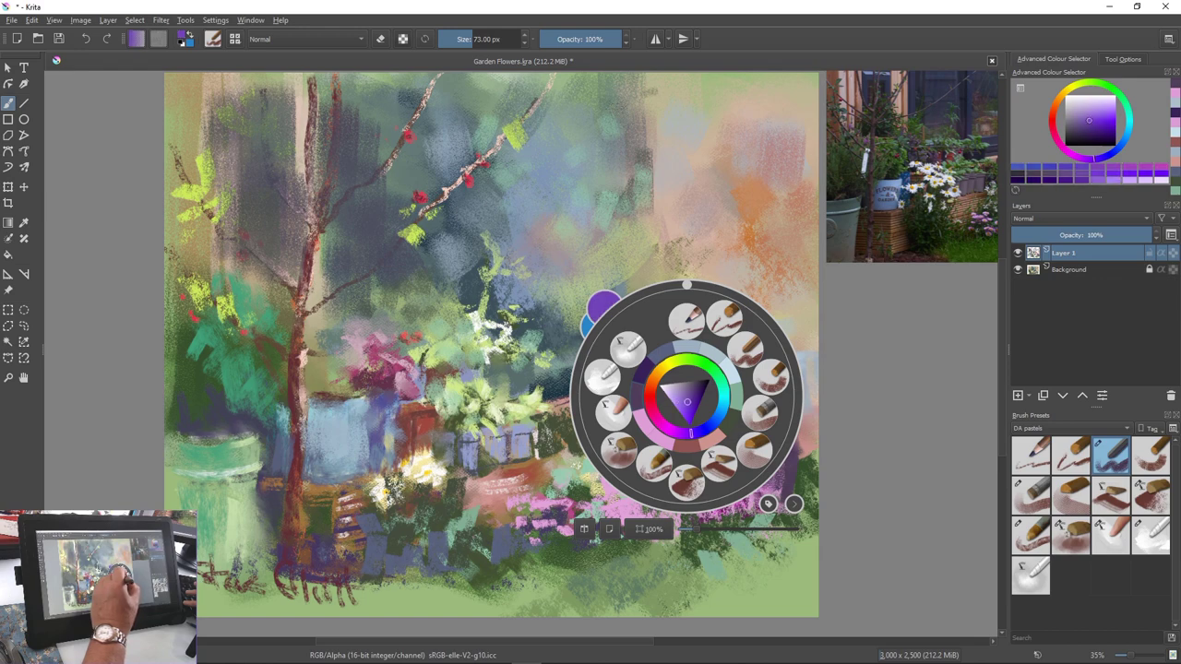
left_click(696, 406)
right_click(696, 437)
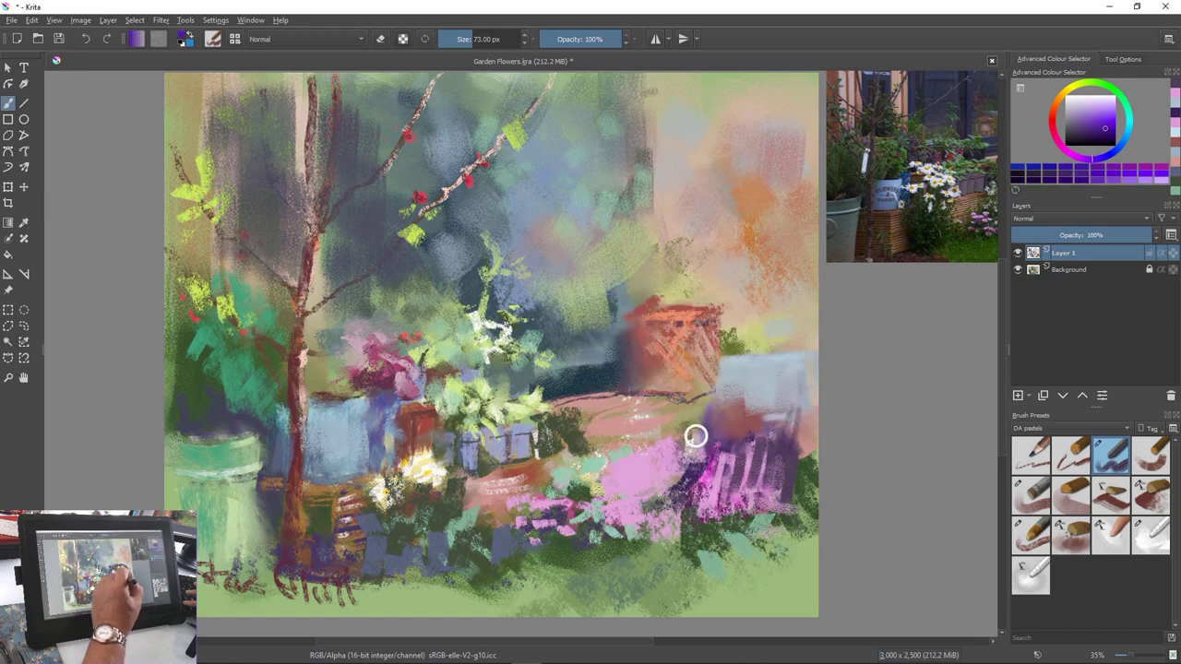
left_click_drag(741, 449, 737, 496)
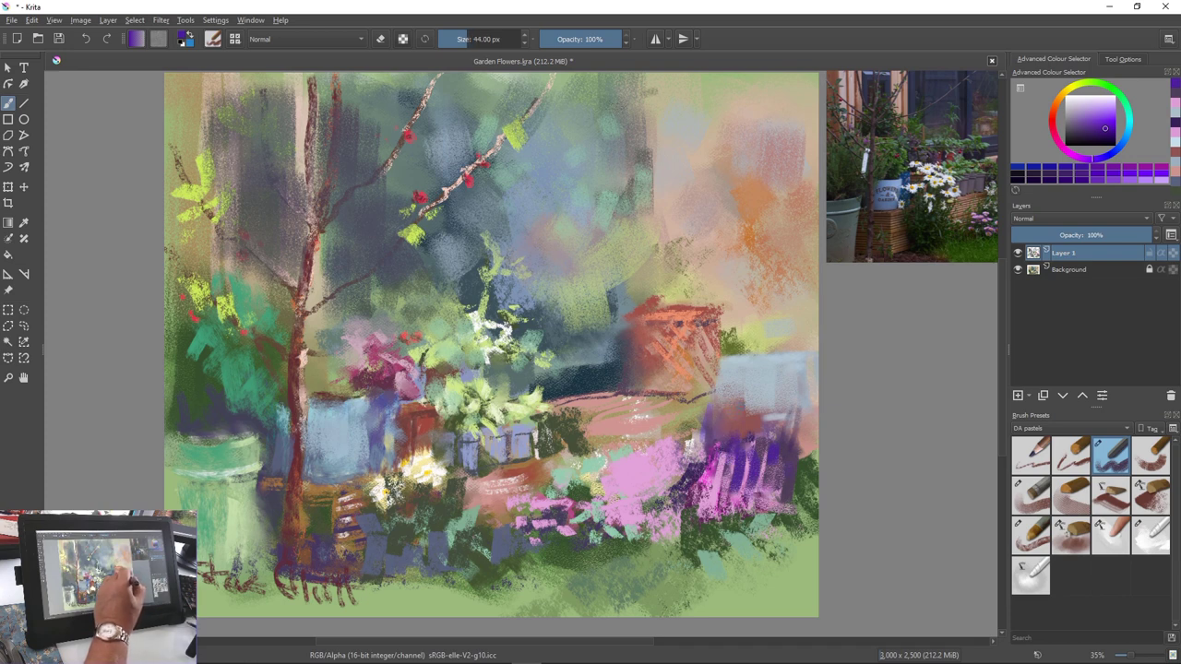
left_click_drag(741, 408, 741, 448)
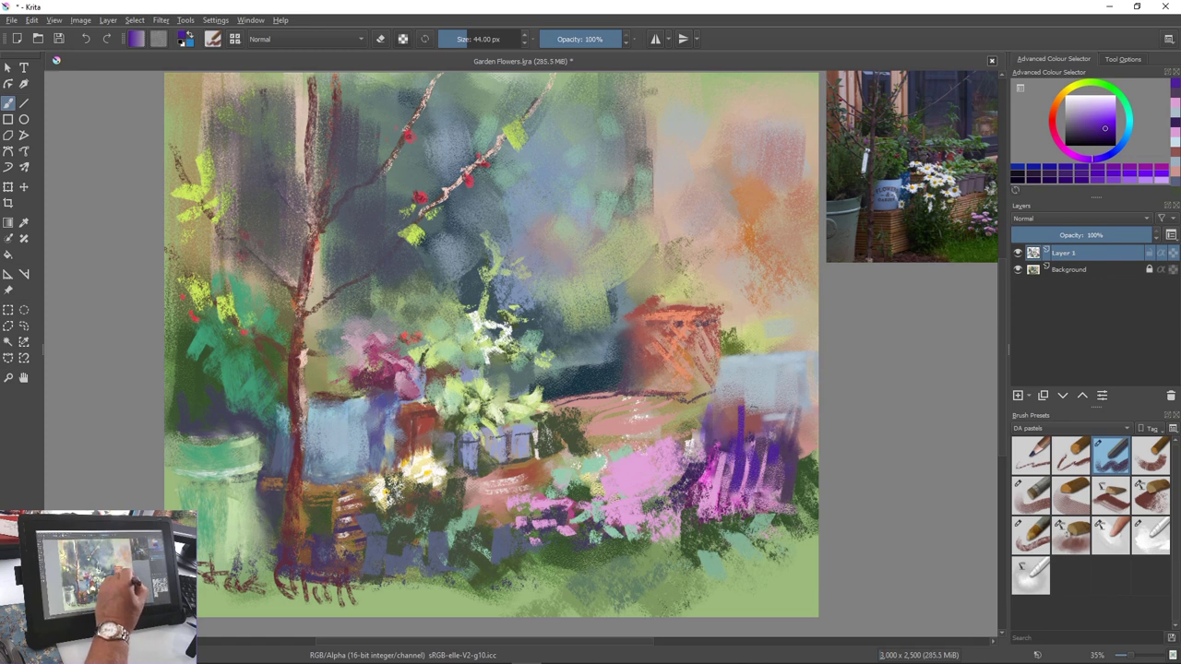
mouse_move(754, 406)
left_mouse_down()
mouse_move(754, 433)
mouse_move(769, 420)
left_mouse_up()
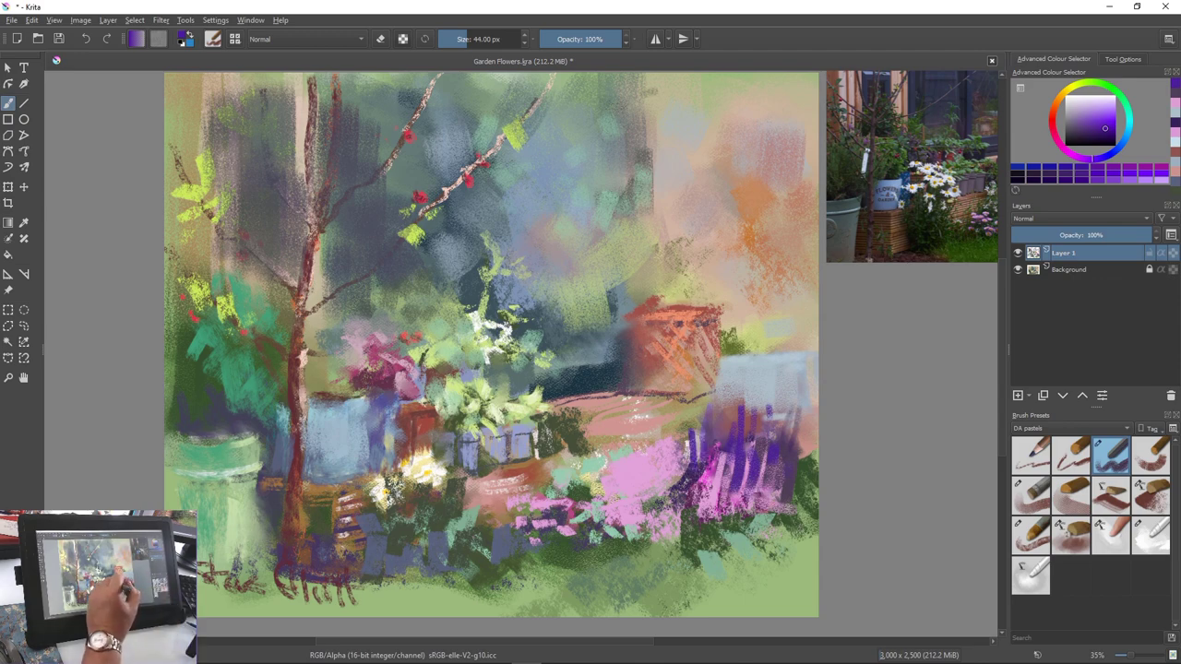
Choose a darker muted violet and add vertical strokes between the two flower clumps and within the purple spikes at 44 px
right_click(563, 411)
left_click(633, 426)
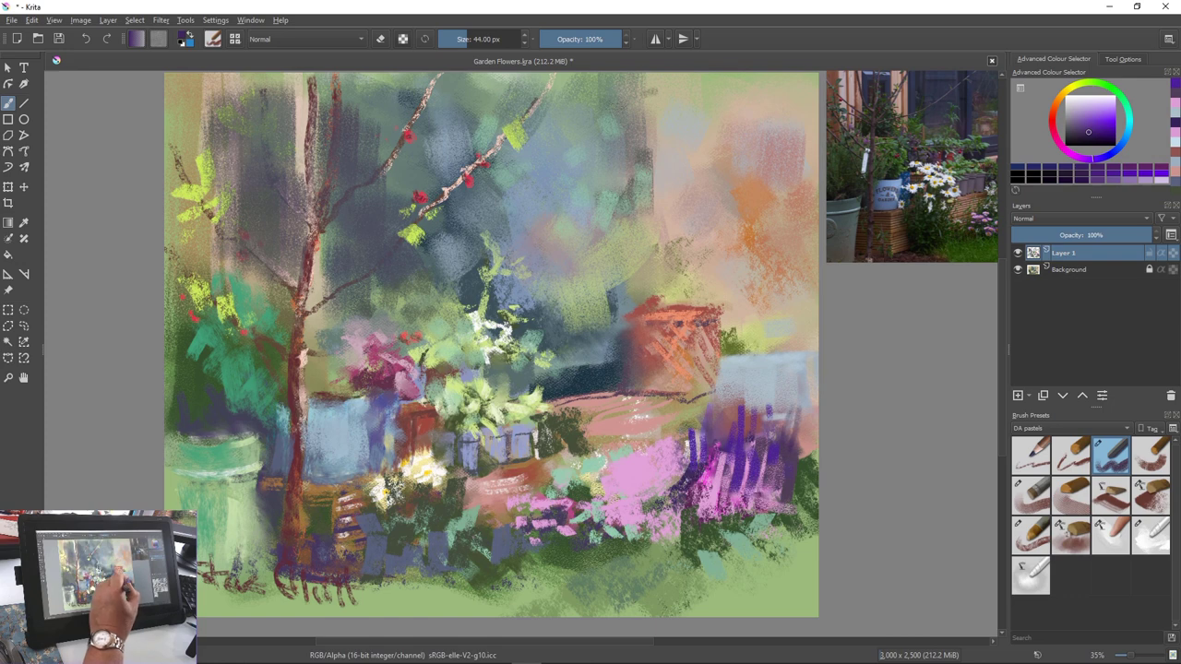
mouse_move(685, 431)
left_mouse_down()
mouse_move(694, 461)
mouse_move(661, 495)
left_mouse_up()
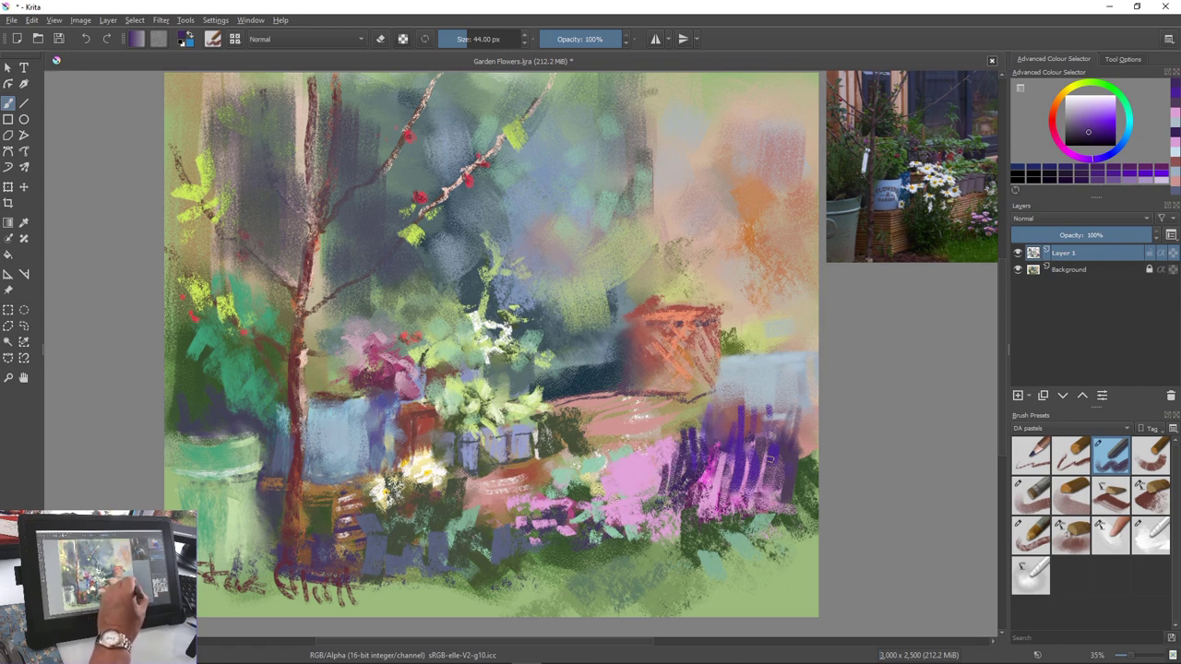
mouse_move(770, 457)
left_mouse_down()
mouse_move(783, 491)
mouse_move(739, 491)
left_mouse_up()
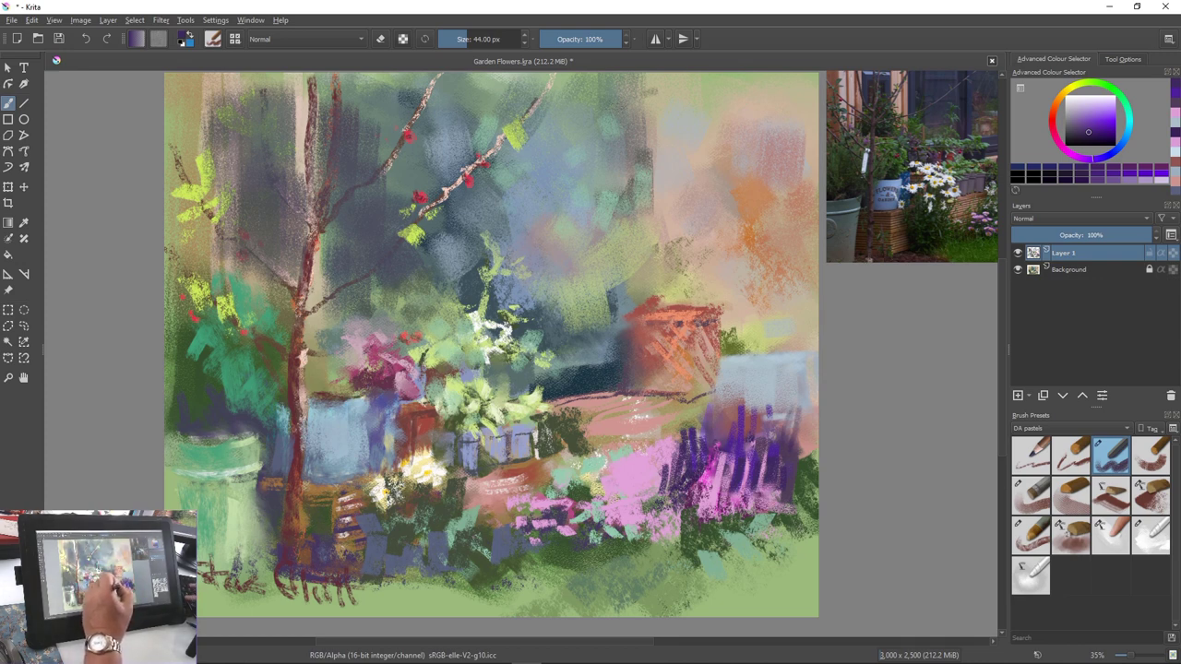
Sample dark green from the foliage and paint vertical strokes breaking up the light pink flower patch, enlarging the brush to 96 px
left_click(609, 470, "ctrl")
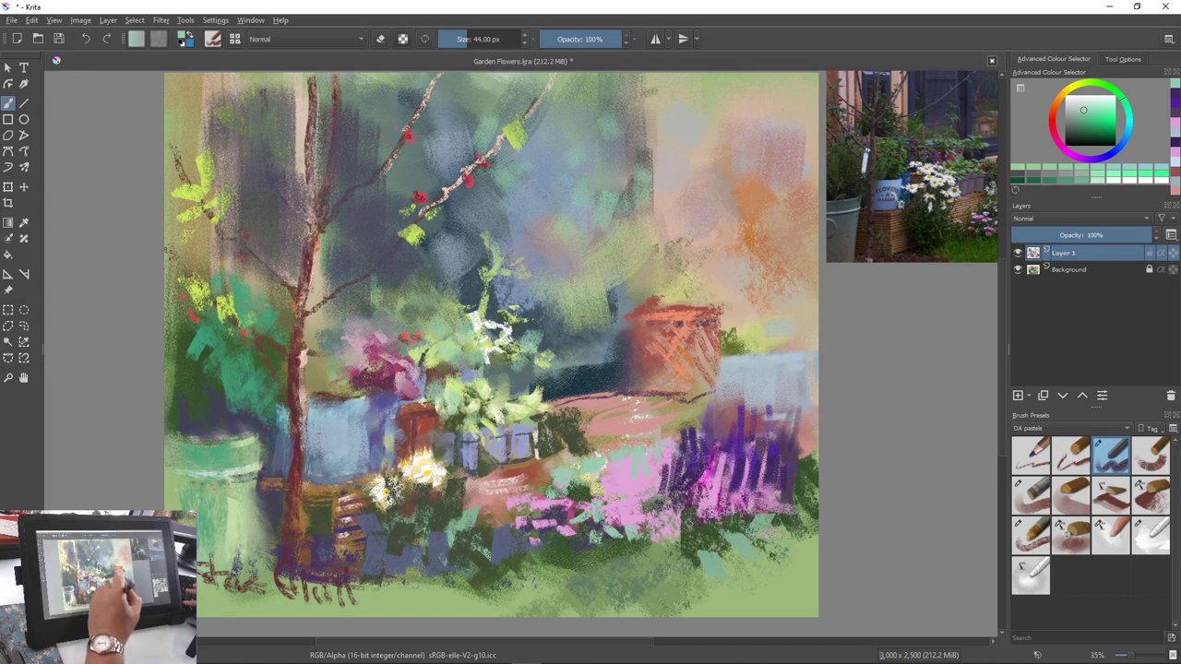
left_click(687, 550, "ctrl")
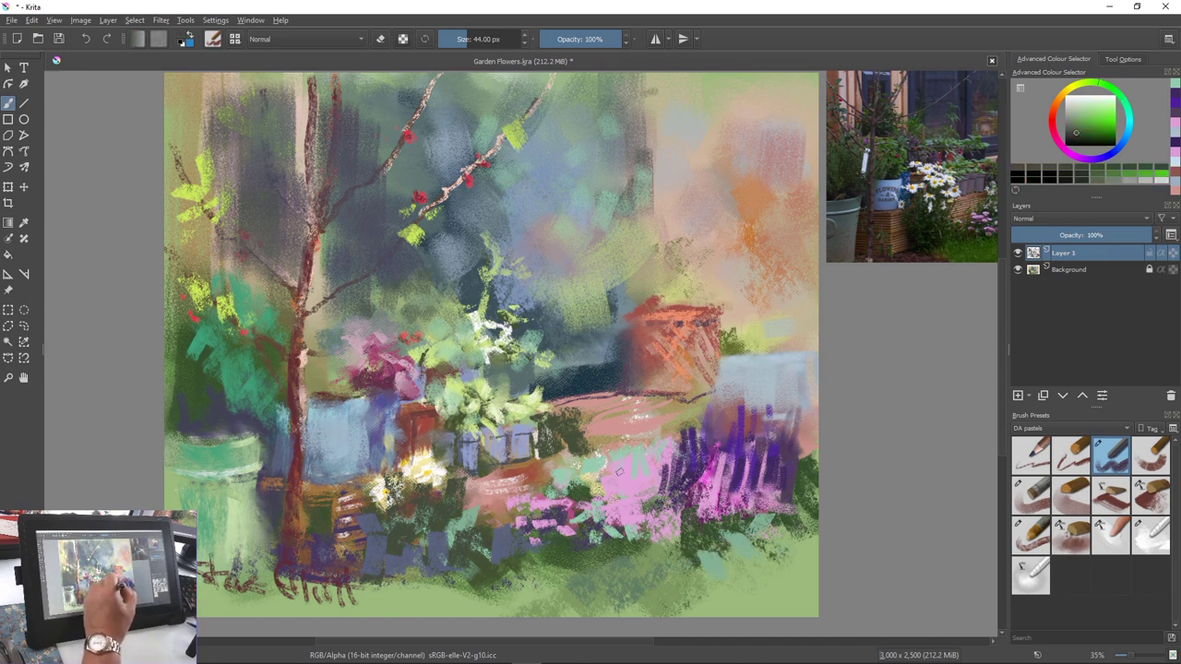
key("bracketright")
key("bracketright")
key("bracketright")
key("bracketright")
key("bracketright")
mouse_move(629, 453)
left_mouse_down()
mouse_move(629, 473)
mouse_move(672, 498)
left_mouse_up()
key("bracketright")
left_click_drag(614, 461, 607, 485)
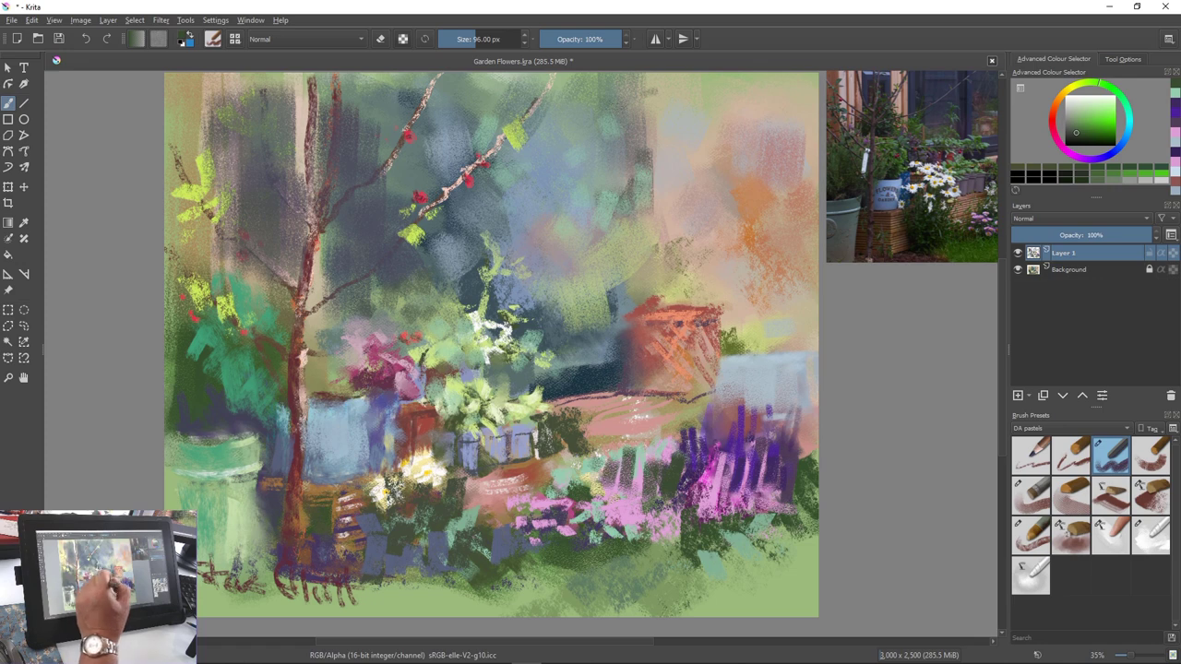
left_click_drag(620, 438, 642, 484)
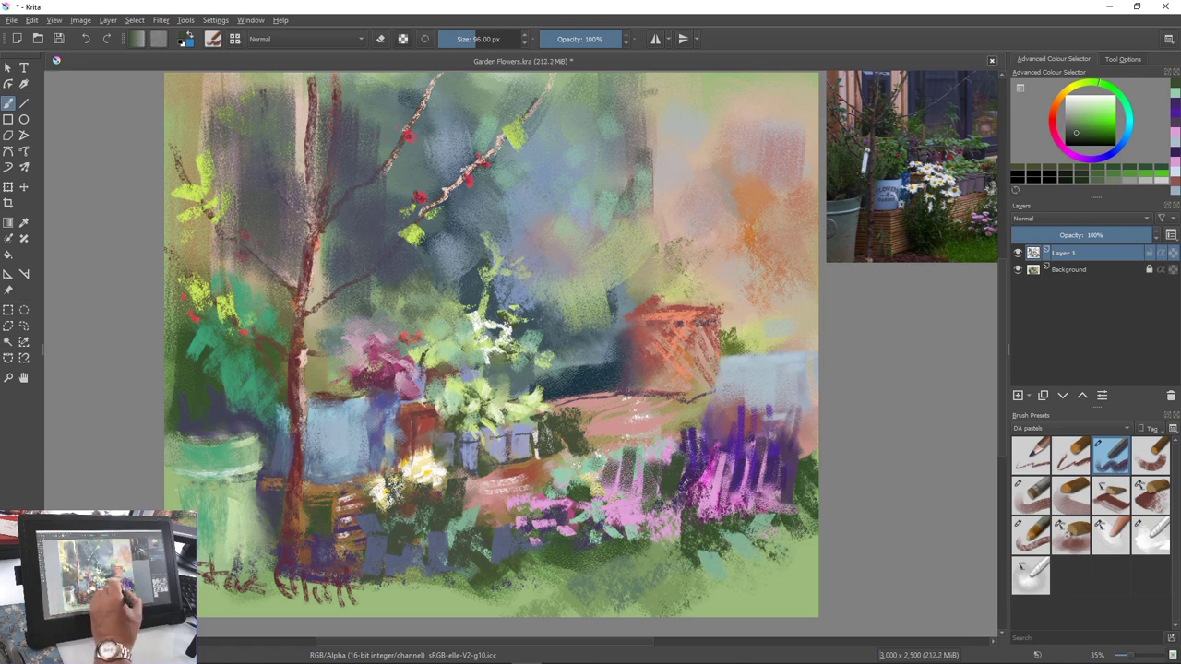
Reduce the brush to 35 px and draw a thin dark green stem rising above the light pink flowers
key("bracketleft")
key("bracketleft")
key("bracketleft")
key("bracketleft")
key("bracketleft")
key("bracketleft")
key("bracketleft")
key("bracketleft")
key("bracketleft")
key("bracketleft")
key("bracketleft")
key("bracketleft")
key("bracketleft")
key("bracketleft")
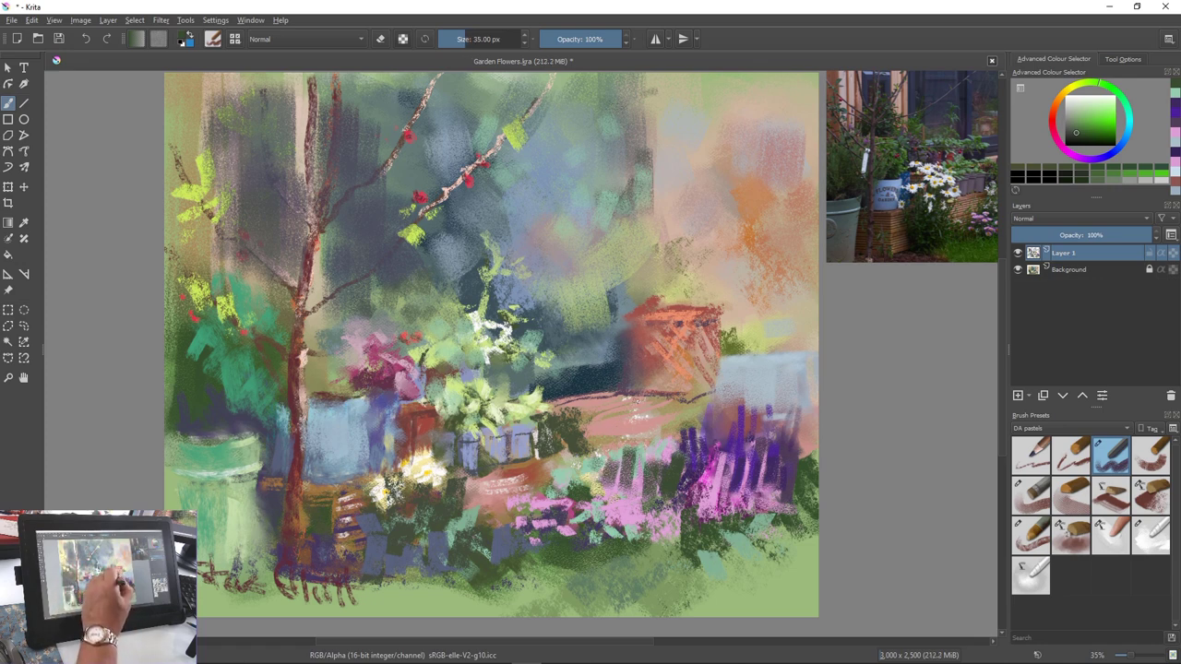
left_click_drag(636, 401, 628, 474)
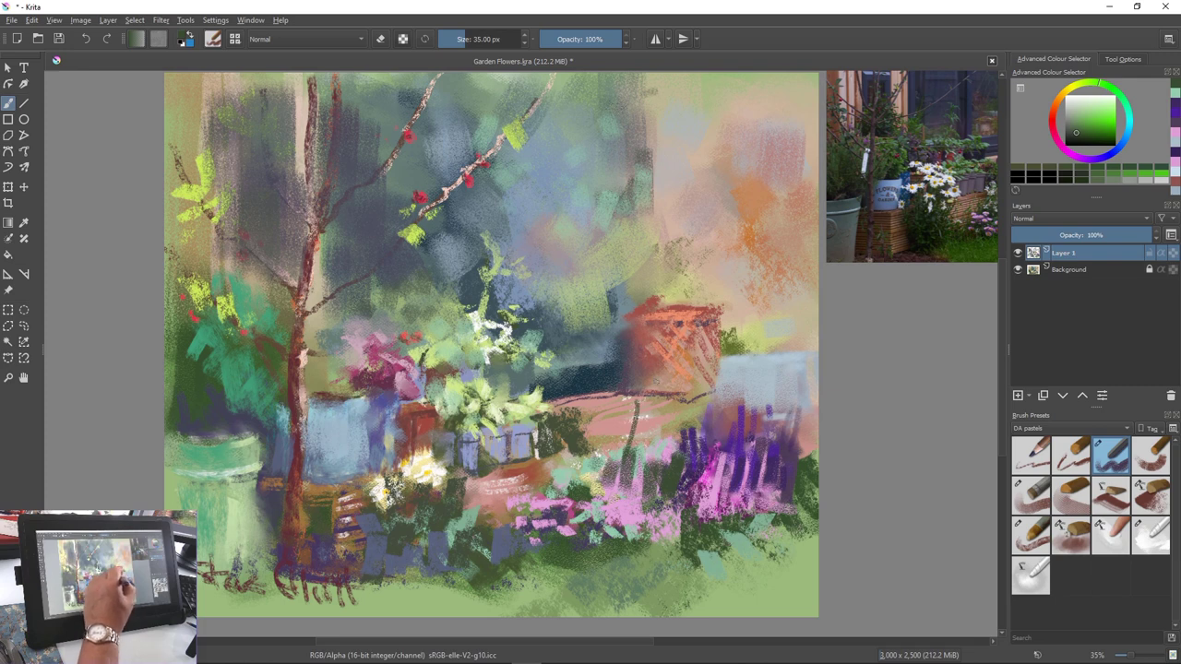
Add more thin dark green stems beside the first one above the light pink flowers at 35 px
mouse_move(661, 378)
left_mouse_down()
mouse_move(648, 415)
mouse_move(657, 442)
left_mouse_up()
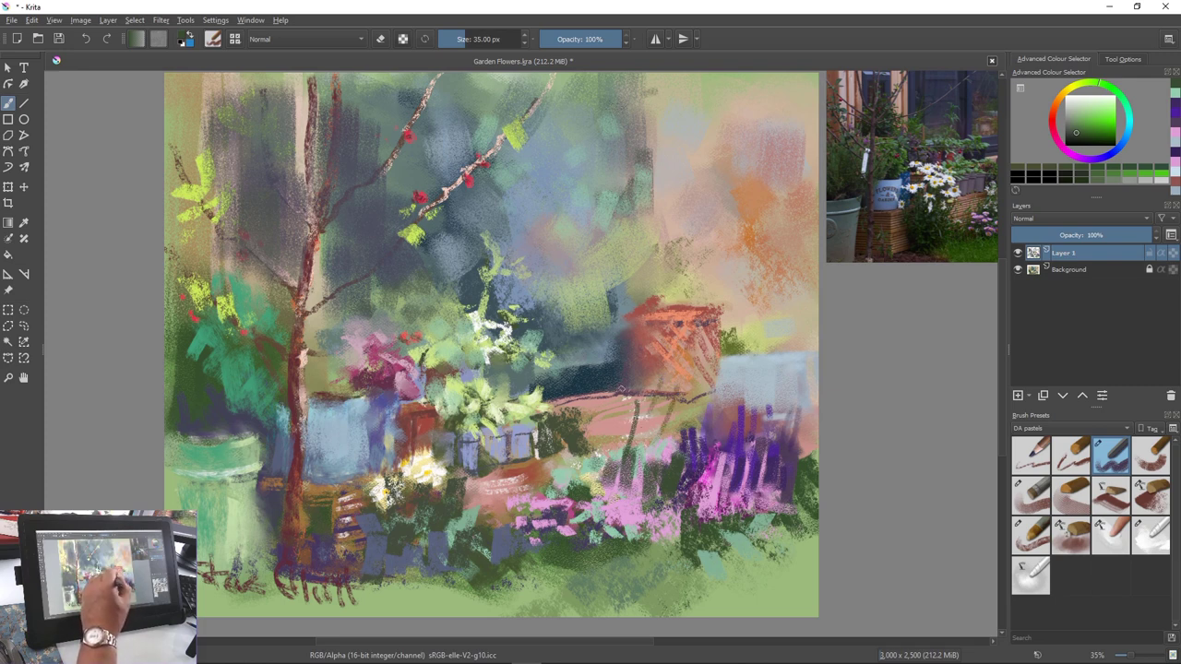
left_click_drag(623, 389, 620, 463)
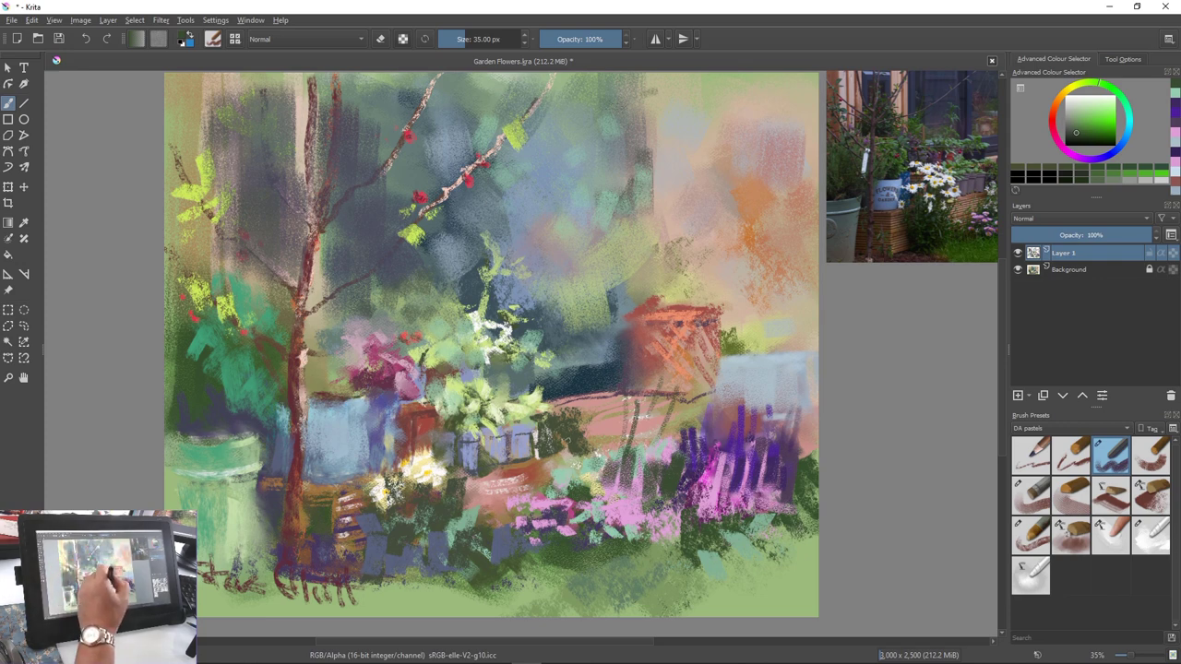
Sample dark green from the foliage, enlarge the brush to 135 px and paint blocky foliage above and beside the terracotta pot
left_click(570, 441, "ctrl")
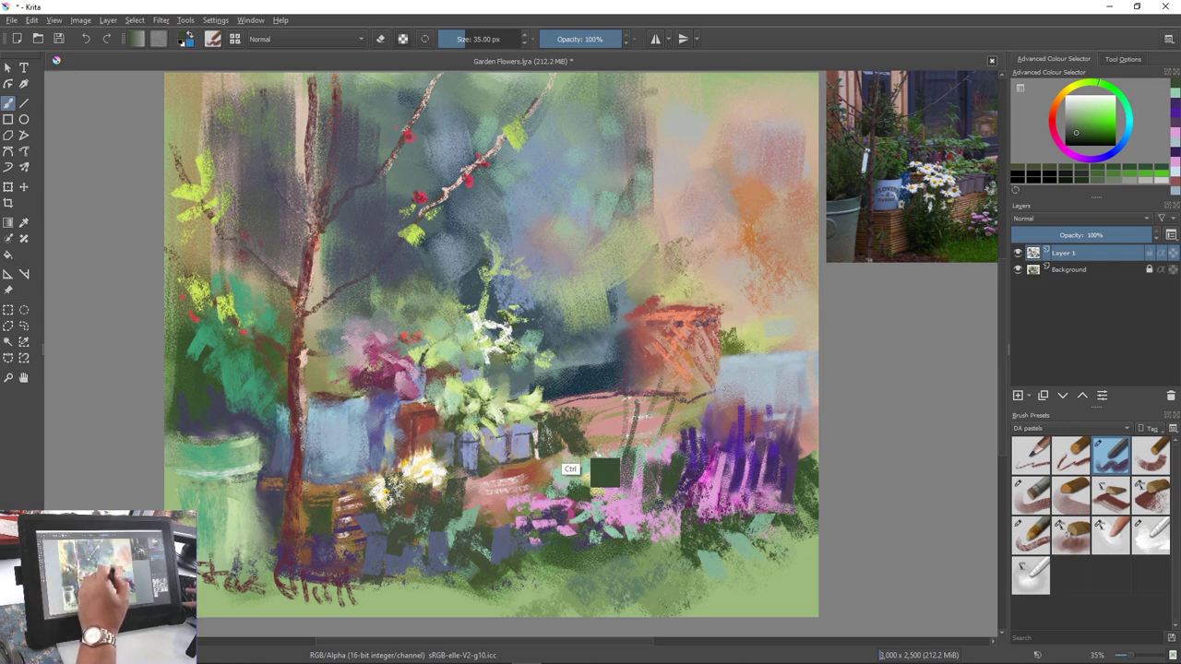
key("bracketright")
key("bracketright")
key("bracketright")
key("bracketright")
key("bracketright")
key("bracketright")
key("bracketright")
key("bracketright")
key("bracketright")
key("bracketright")
key("bracketright")
key("bracketright")
key("bracketright")
key("bracketright")
key("bracketright")
key("bracketright")
key("bracketright")
key("bracketright")
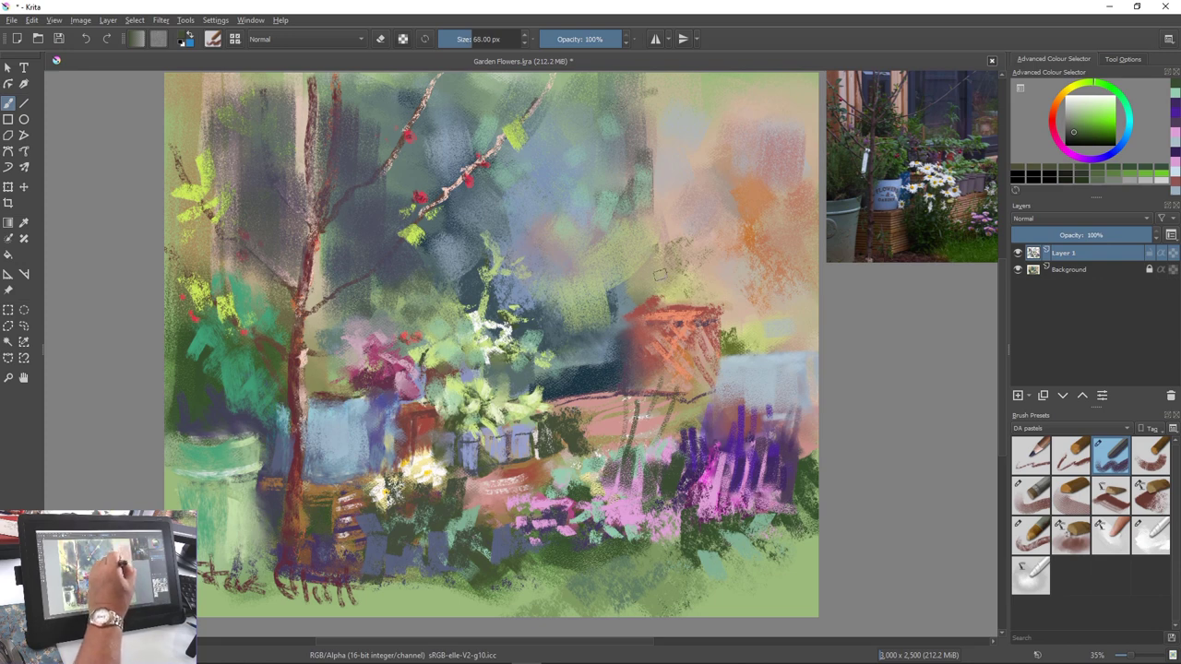
mouse_move(662, 274)
left_mouse_down()
mouse_move(655, 293)
mouse_move(695, 297)
mouse_move(661, 301)
mouse_move(738, 276)
mouse_move(736, 330)
mouse_move(749, 344)
mouse_move(765, 334)
left_mouse_up()
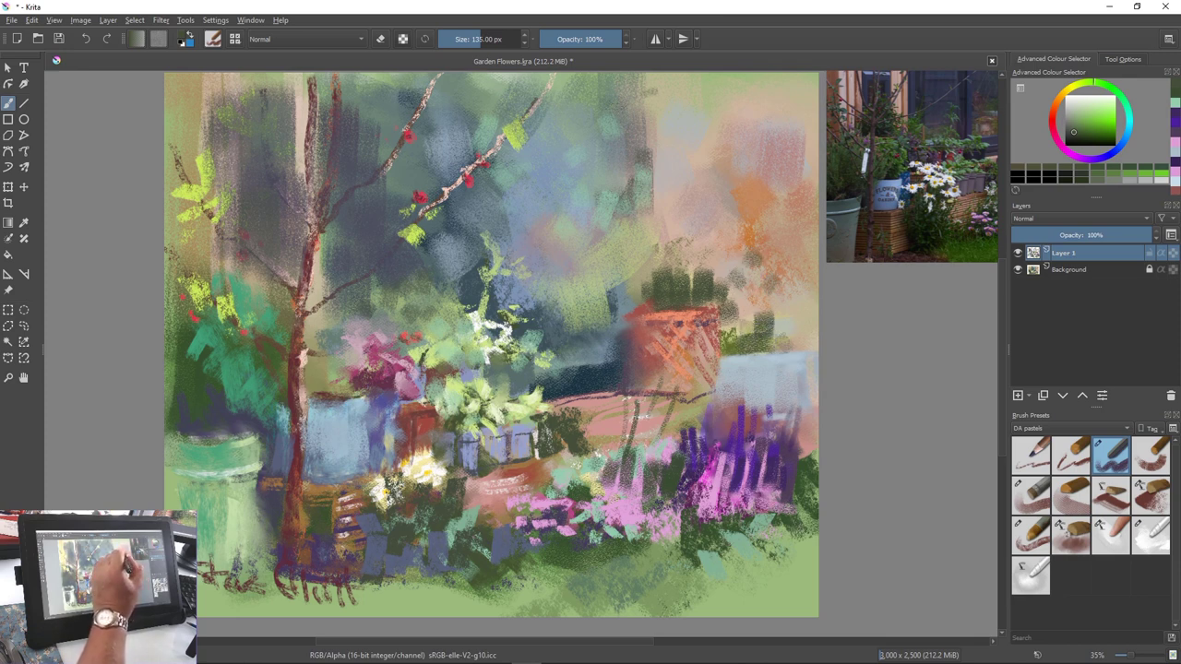
Reduce the brush to 90 px and dab scattered dark green leaves over the peach background above the terracotta pot
key("[")
key("bracketleft")
key("bracketleft")
key("bracketleft")
key("bracketleft")
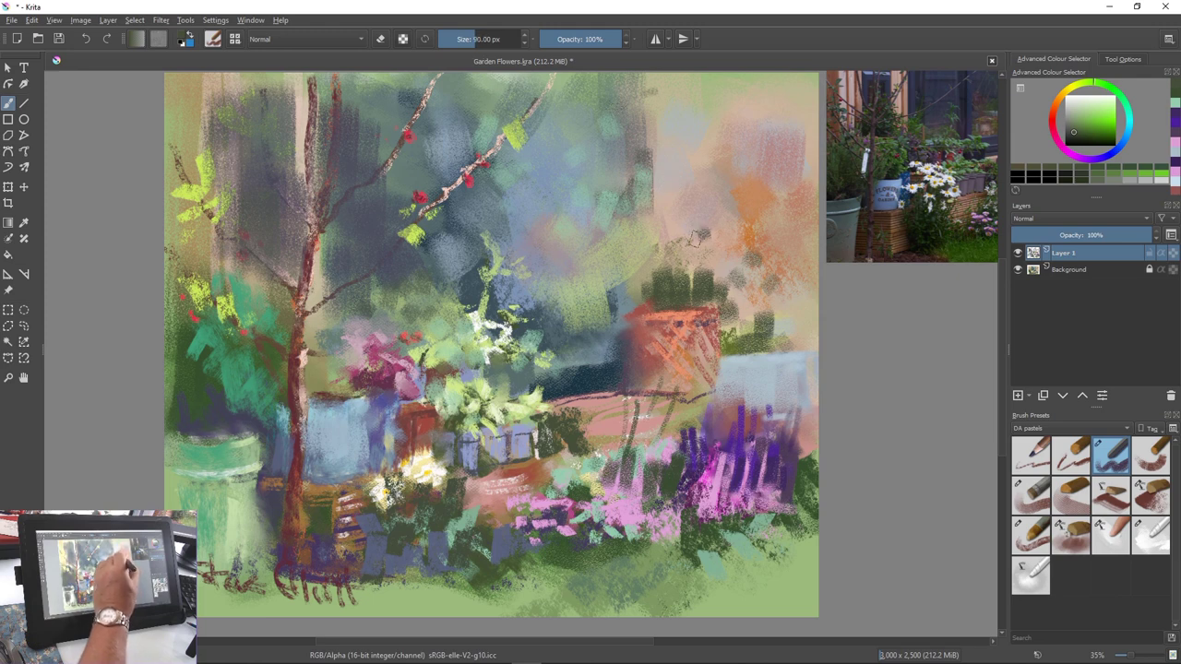
left_click(698, 170)
left_click(688, 187)
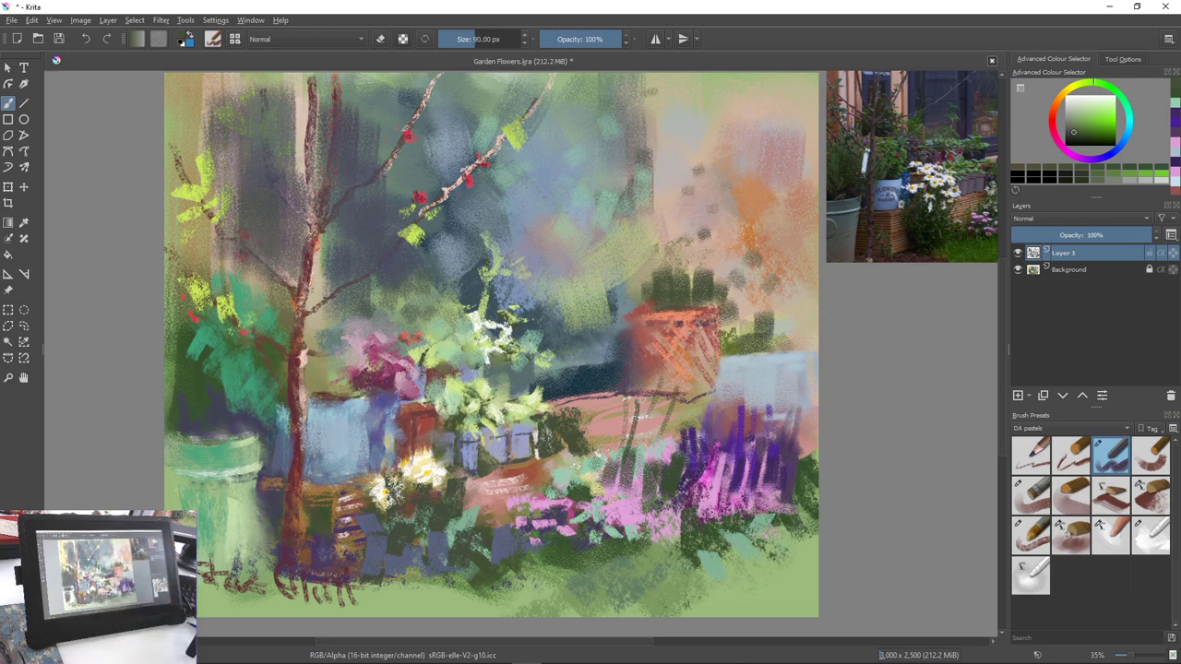
left_click(662, 233)
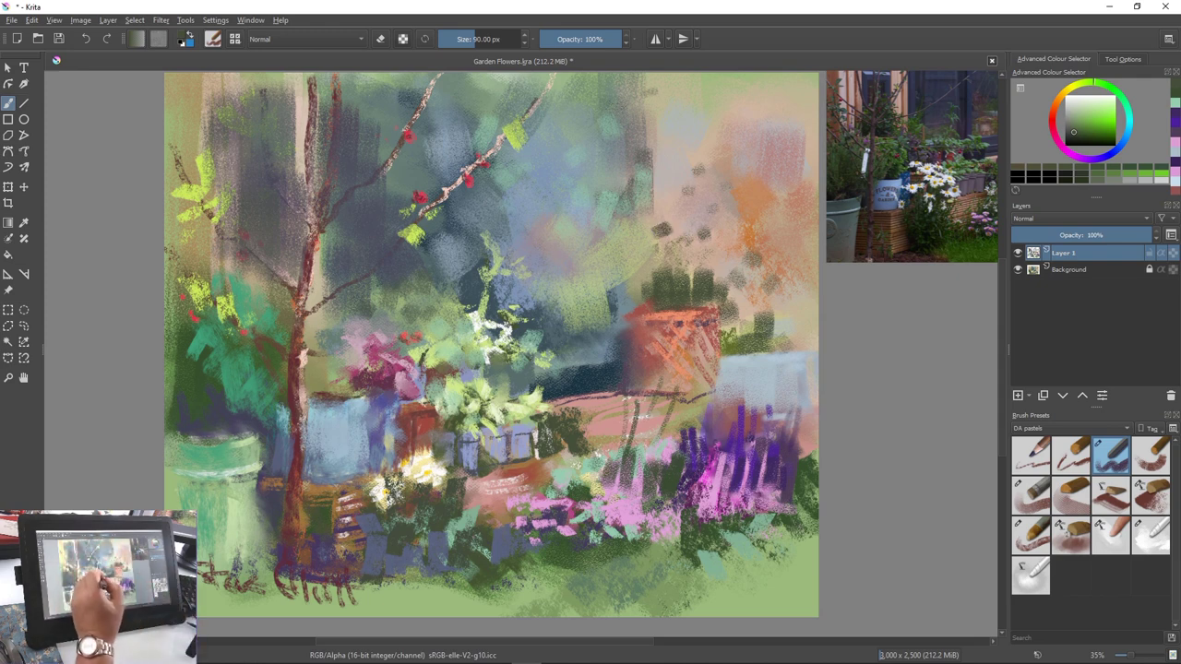
Dab dark green gaps into the light green foliage hanging over the small central blue pots at 90 px
left_click(480, 399)
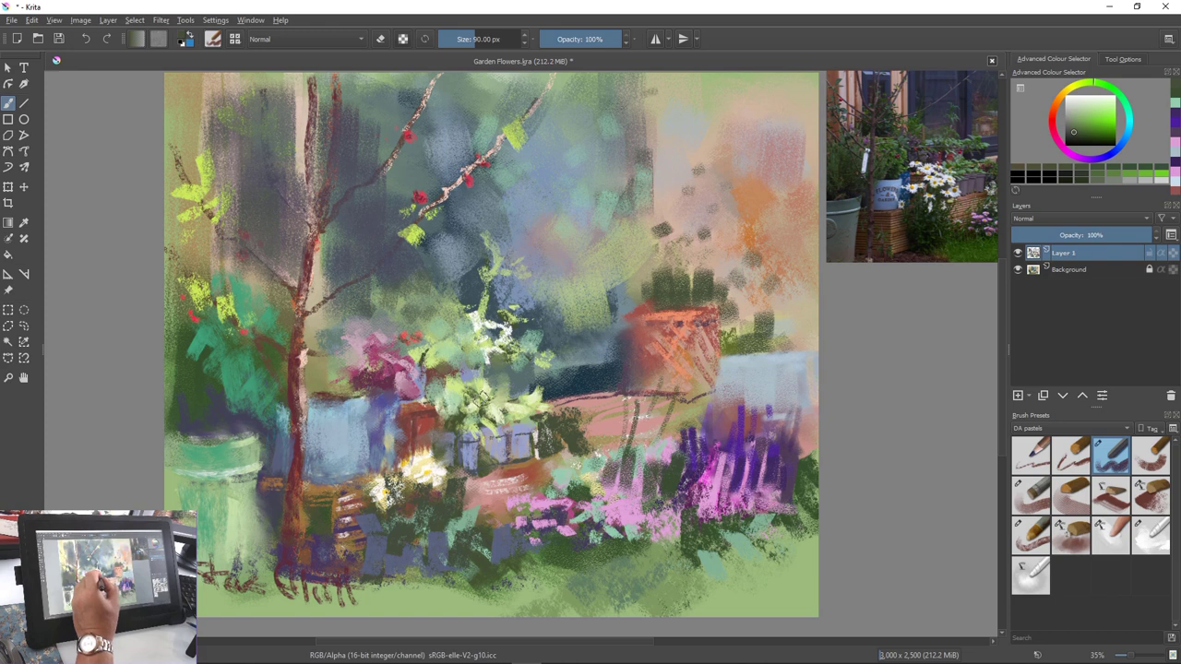
left_click(479, 406)
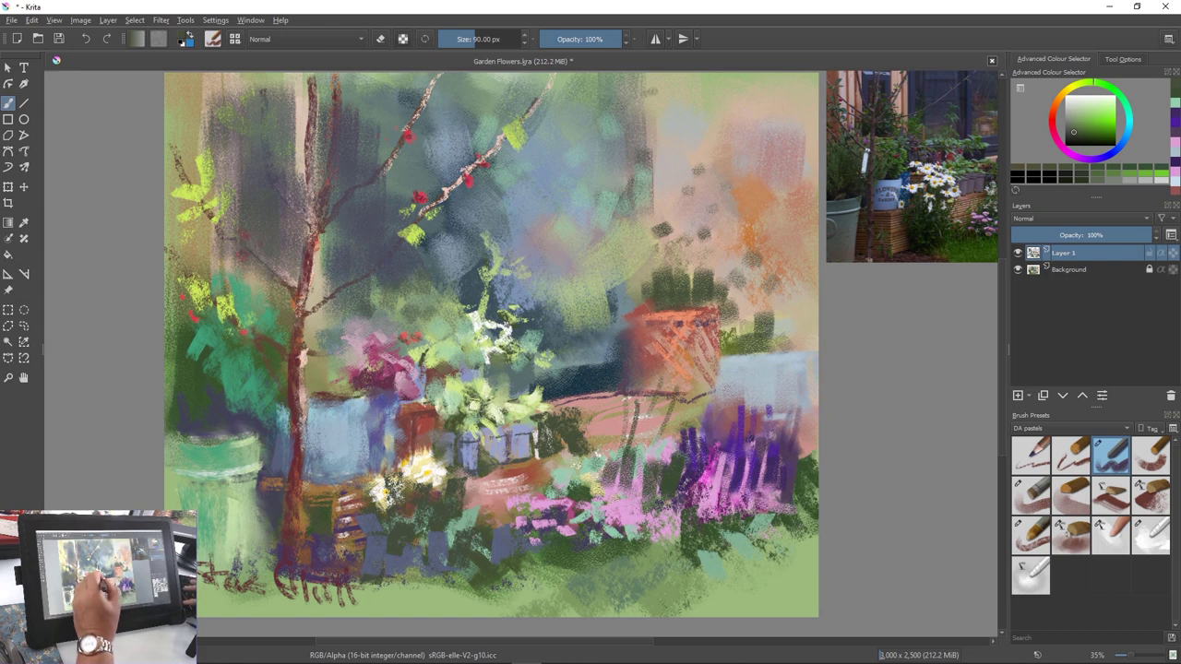
mouse_move(490, 396)
left_mouse_down()
mouse_move(459, 406)
mouse_move(487, 424)
mouse_move(518, 421)
left_mouse_up()
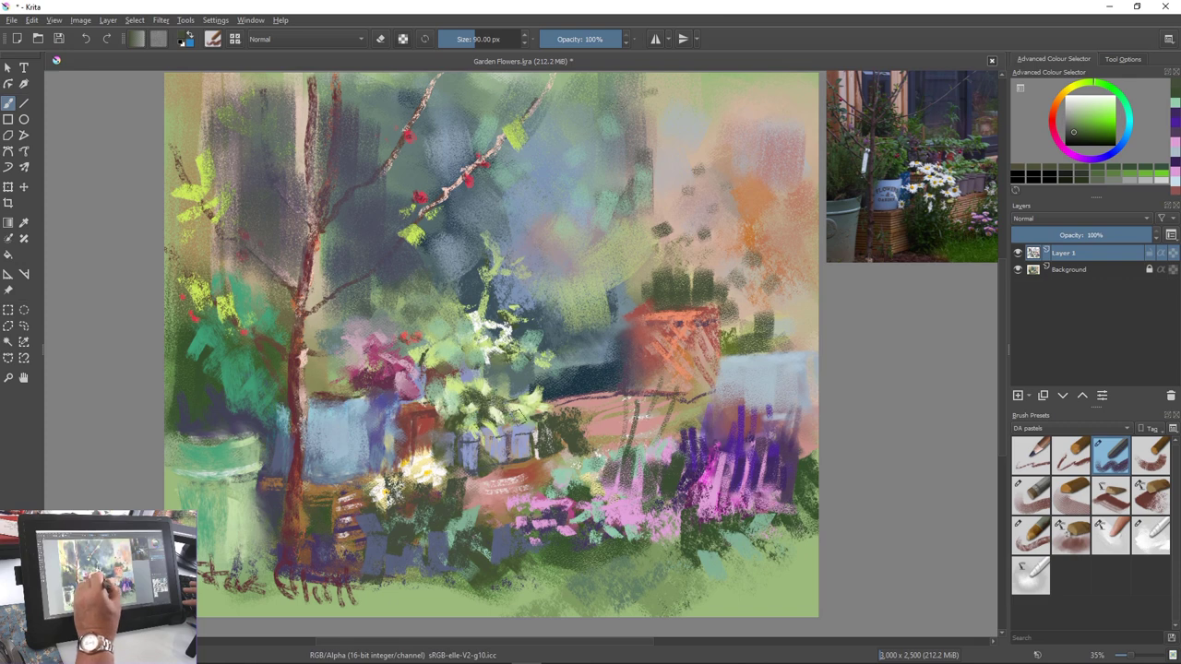
left_click(456, 404)
left_click(473, 421)
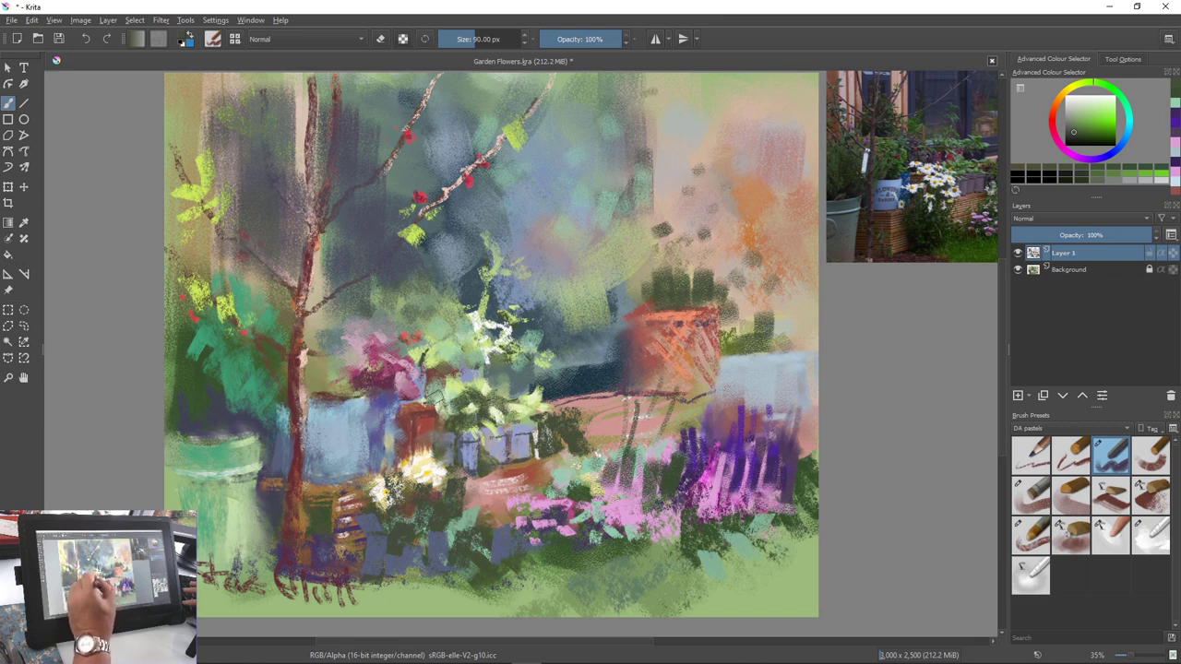
Dab dark green accents through the upper part of the central foliage, working across towards the magenta flowers
left_click(480, 376)
left_click_drag(492, 361, 485, 380)
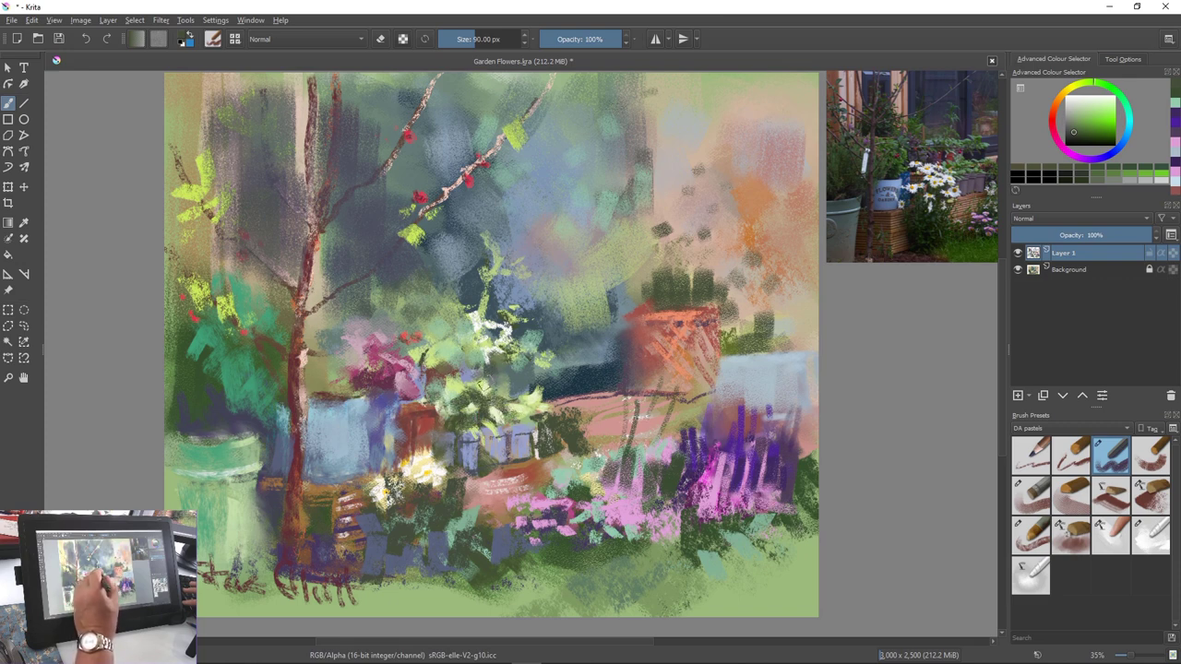
left_click(457, 358)
left_click(460, 346)
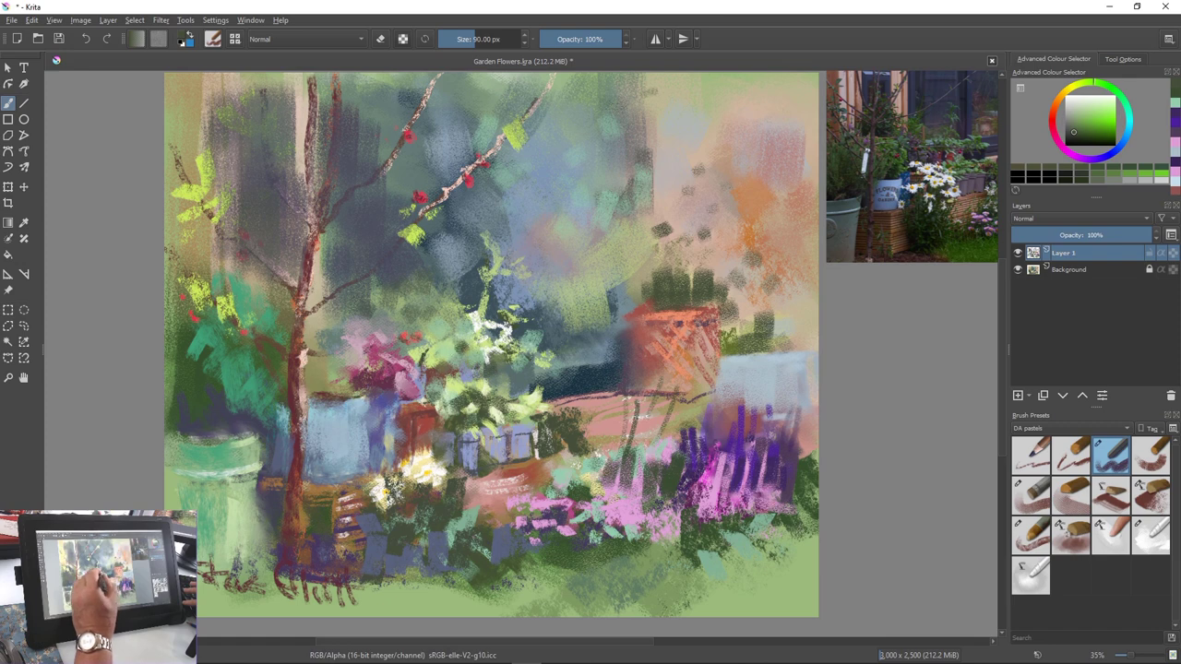
left_click(440, 347)
left_click(445, 361)
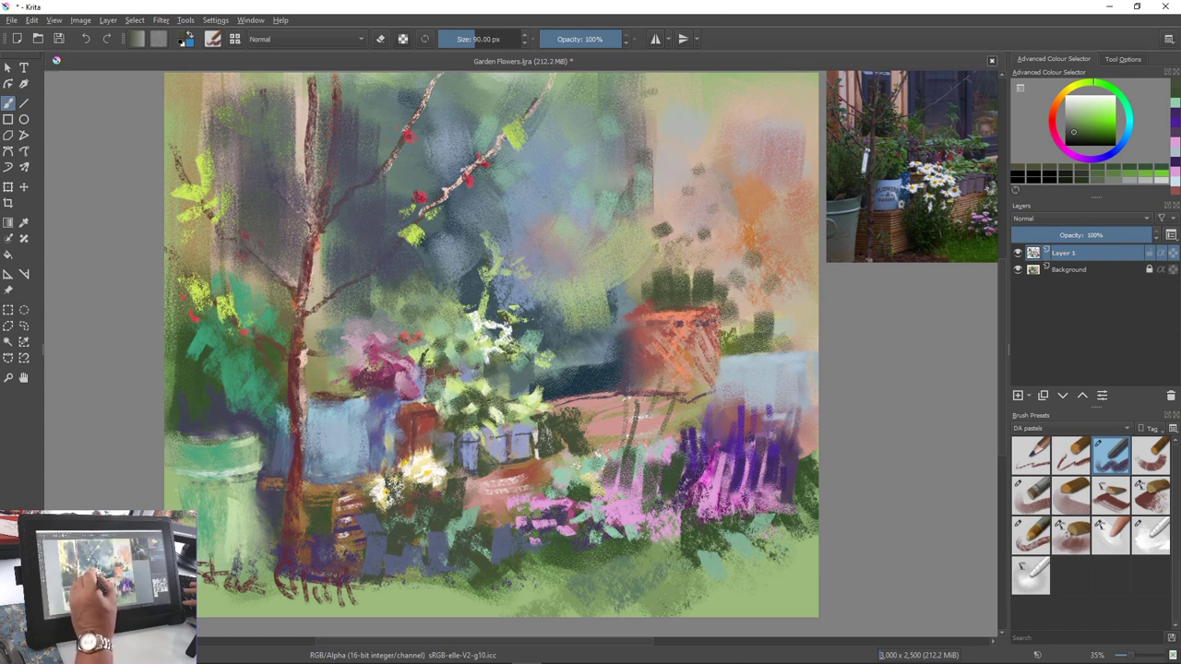
left_click(417, 354)
left_click(431, 373)
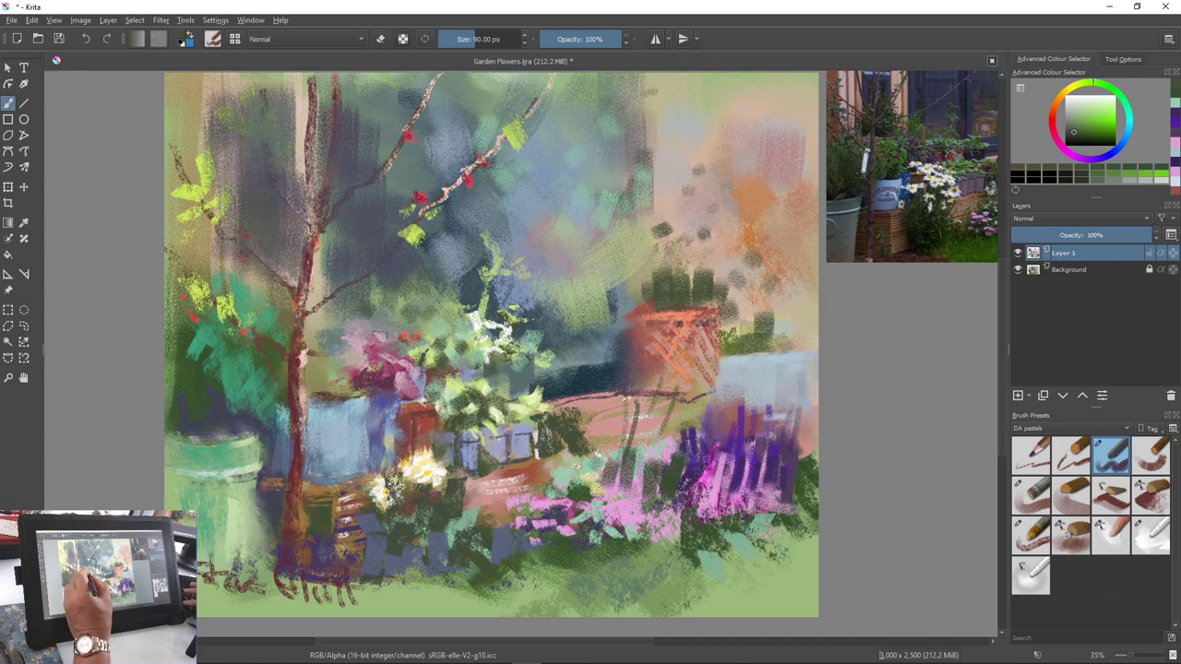
Sample muted dark pink from the magenta flower cluster and dab it through the cluster and around its edge beside the trunk
left_click(384, 379, "ctrl")
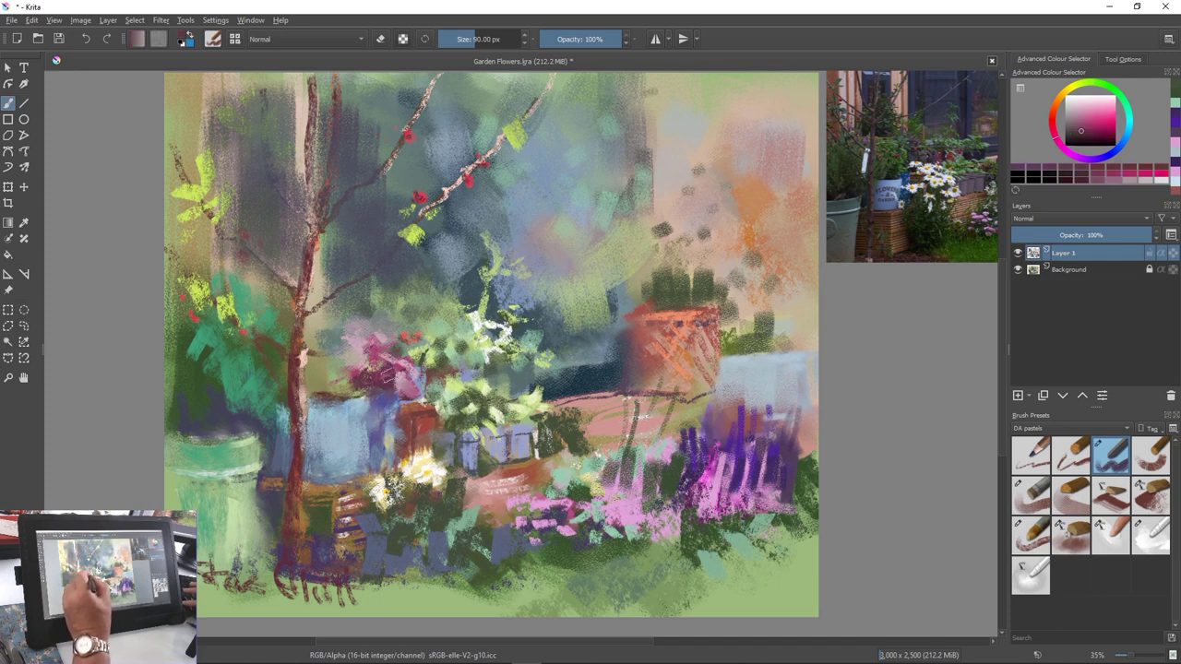
left_click(394, 383)
mouse_move(351, 365)
left_mouse_down()
mouse_move(349, 393)
mouse_move(364, 365)
mouse_move(342, 370)
mouse_move(330, 399)
left_mouse_up()
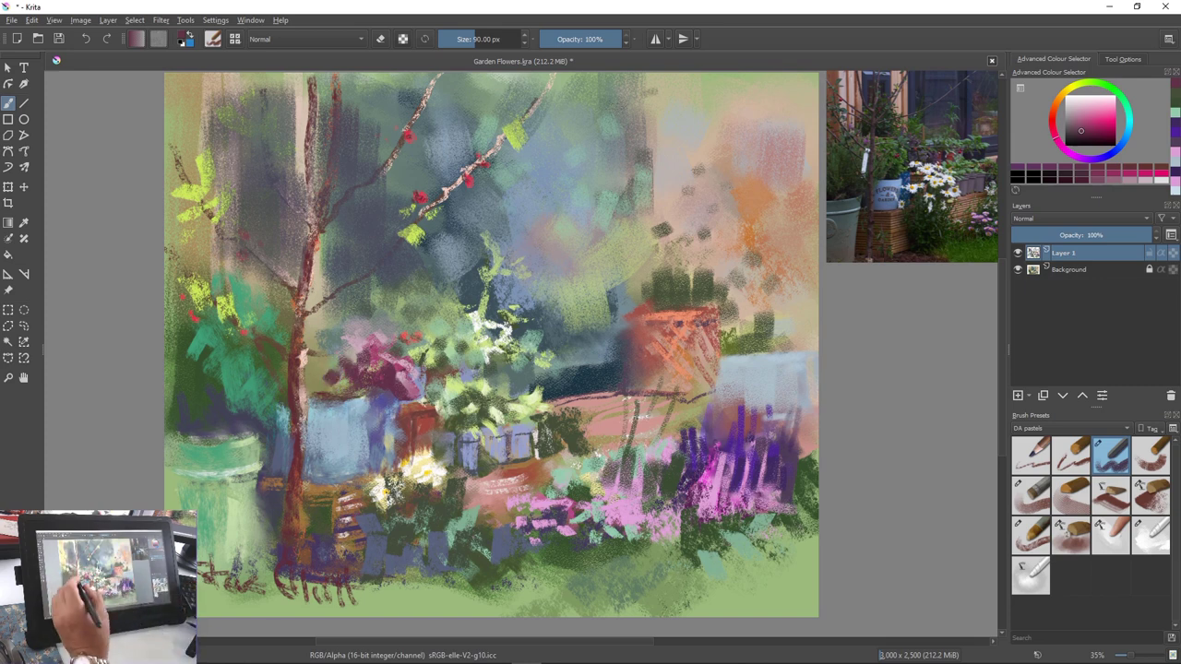
Sample light pink-purple from the pink flower patch and dab extra petals along the patch's lower edge
left_click(546, 520, "ctrl")
left_click_drag(527, 539, 538, 545)
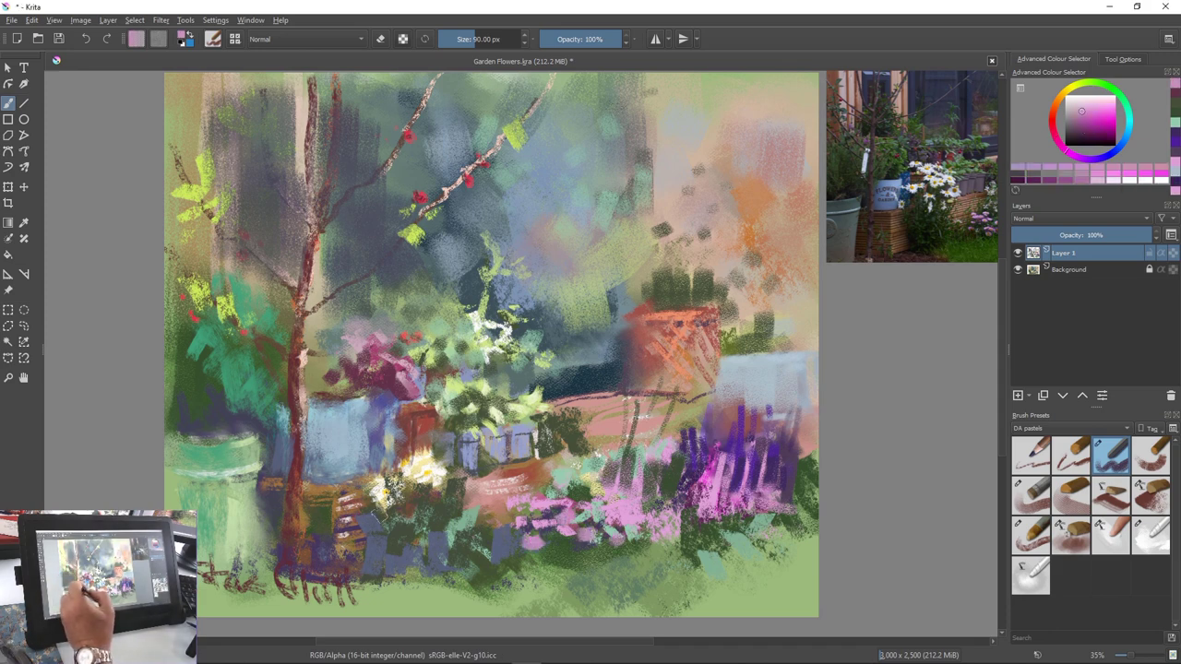
Try a vertical light pink stroke below the white daisies, then undo it
left_click_drag(378, 514, 376, 554)
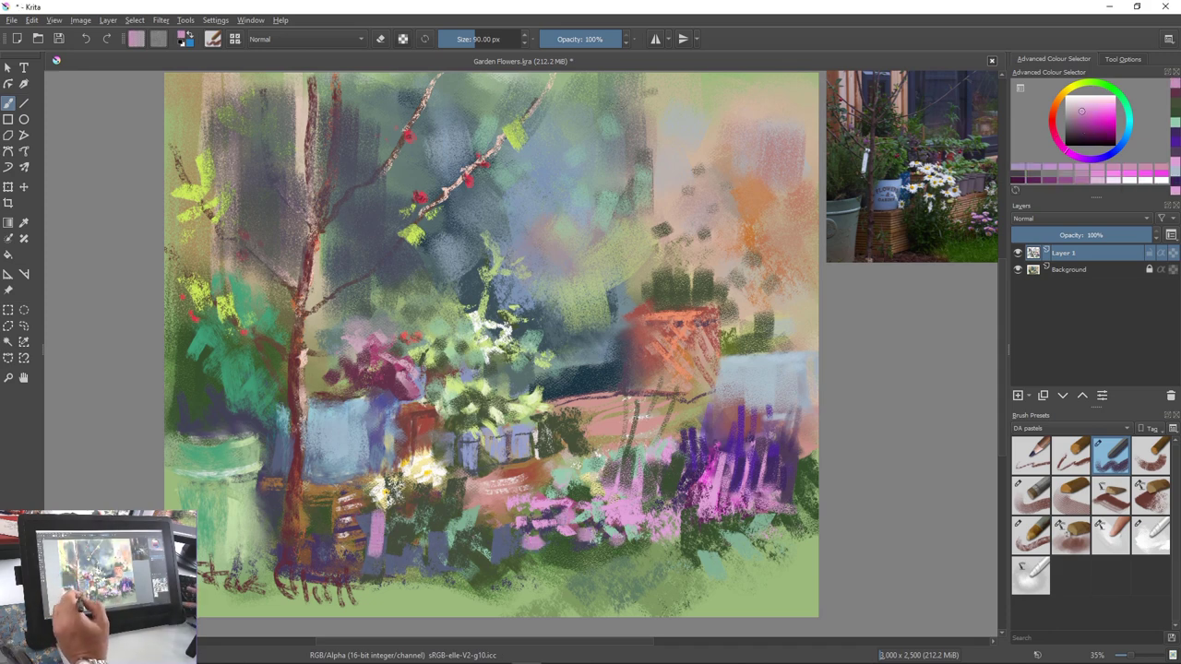
key("ctrl+z")
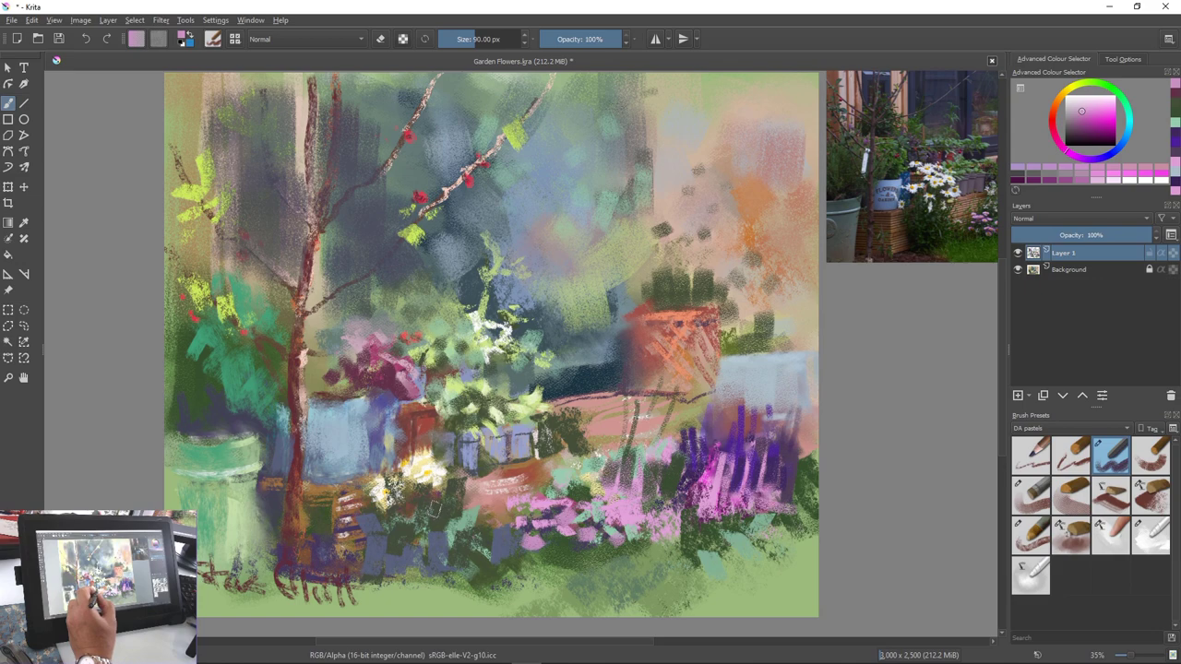
Sample dark green, darken it to near-black green and paint vertical strokes beneath the white daisies at 90 px
left_click(435, 511, "ctrl")
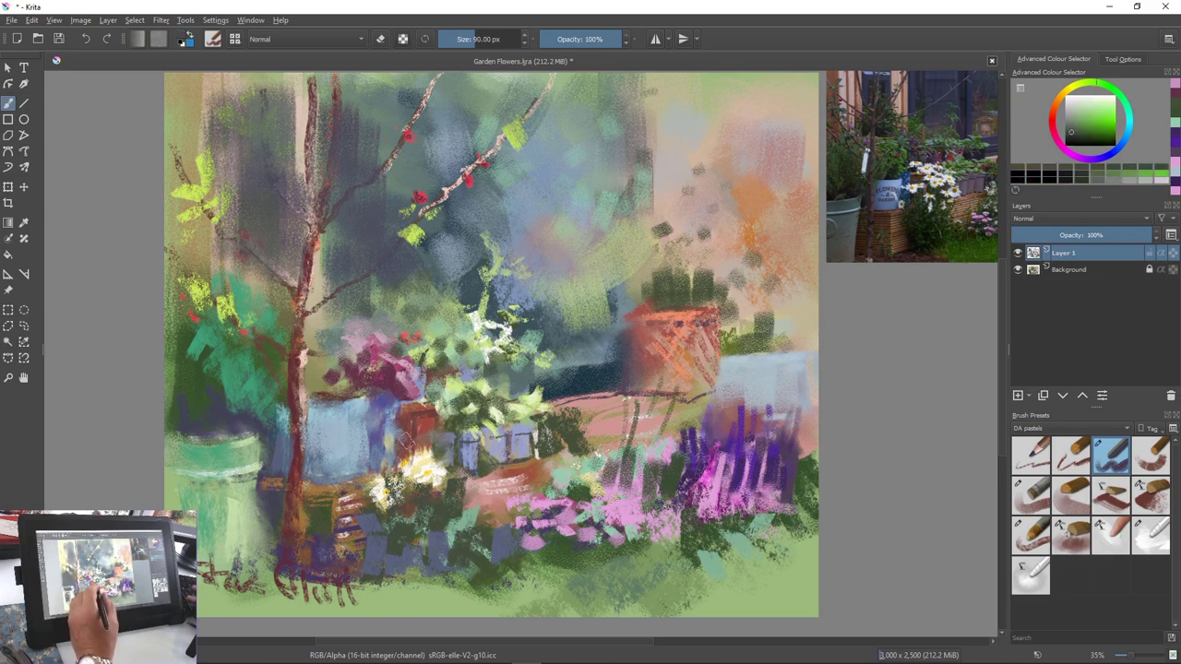
right_click(413, 448)
left_click_drag(396, 448, 392, 455)
right_click(310, 476)
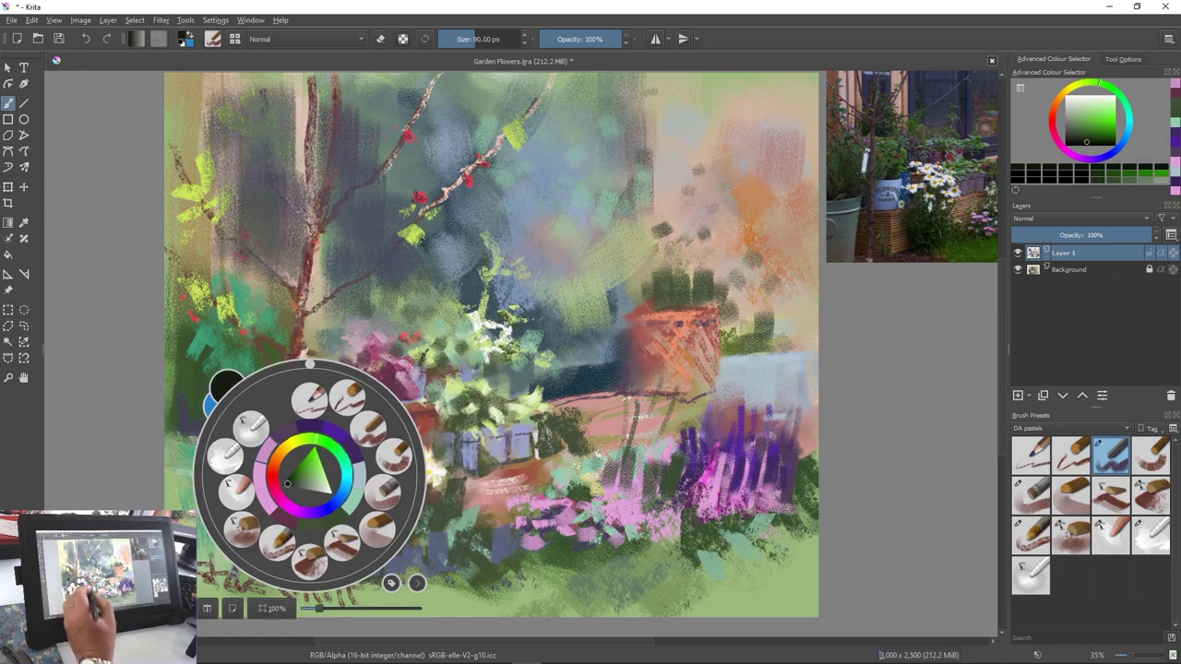
left_click(439, 548)
left_click_drag(433, 498, 439, 551)
left_click_drag(451, 505, 449, 545)
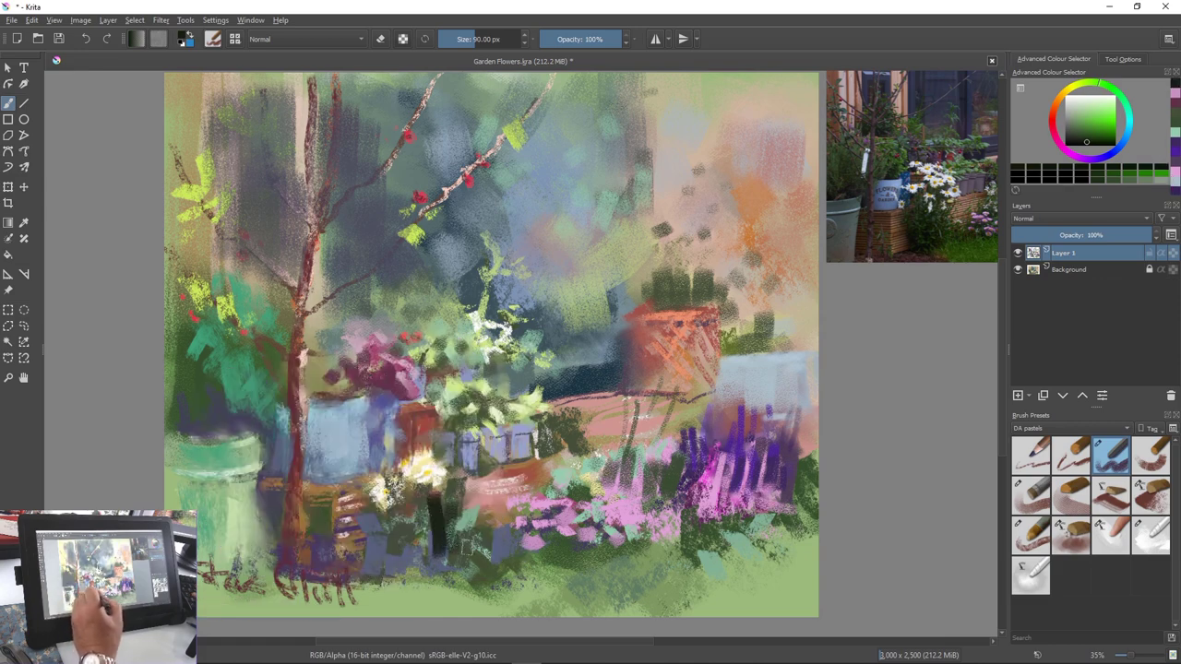
mouse_move(410, 495)
left_mouse_down()
mouse_move(414, 523)
mouse_move(452, 528)
mouse_move(390, 560)
mouse_move(376, 513)
left_mouse_up()
mouse_move(370, 556)
left_mouse_down()
mouse_move(395, 539)
mouse_move(397, 563)
mouse_move(410, 554)
mouse_move(421, 572)
mouse_move(436, 570)
mouse_move(387, 568)
mouse_move(371, 589)
mouse_move(361, 580)
left_mouse_up()
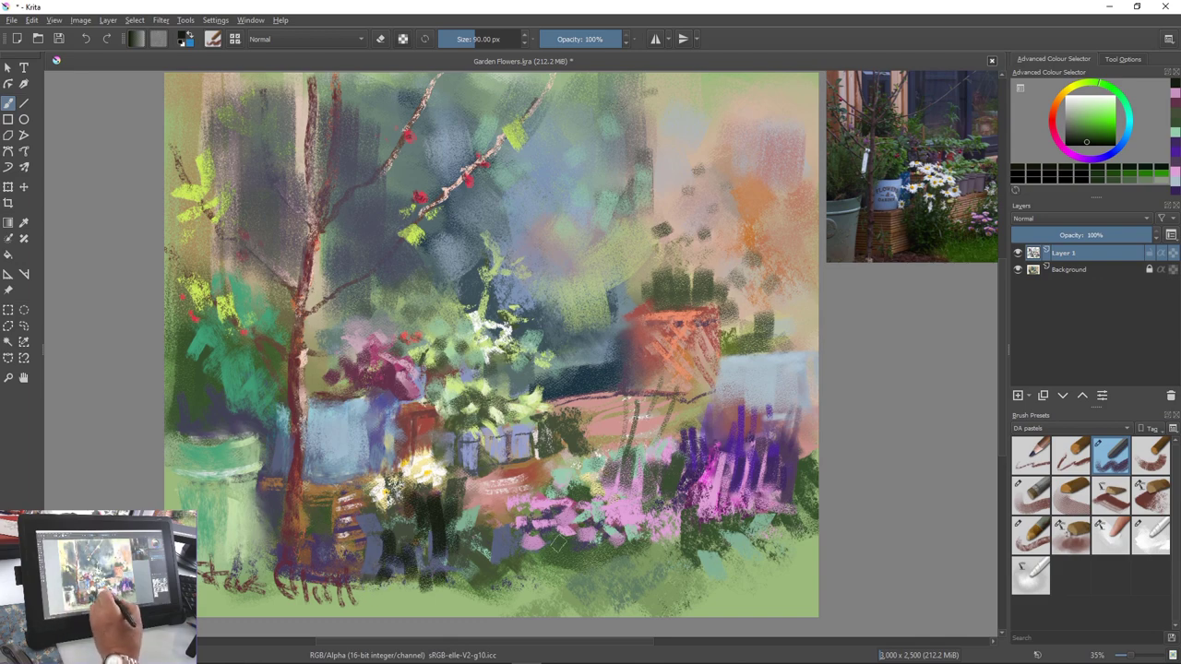
Dab near-black green under the near end of the pink patch and along the base of the foliage below the daisies
mouse_move(558, 543)
left_mouse_down()
mouse_move(565, 534)
mouse_move(595, 551)
mouse_move(580, 522)
mouse_move(609, 548)
mouse_move(545, 542)
mouse_move(507, 557)
left_mouse_up()
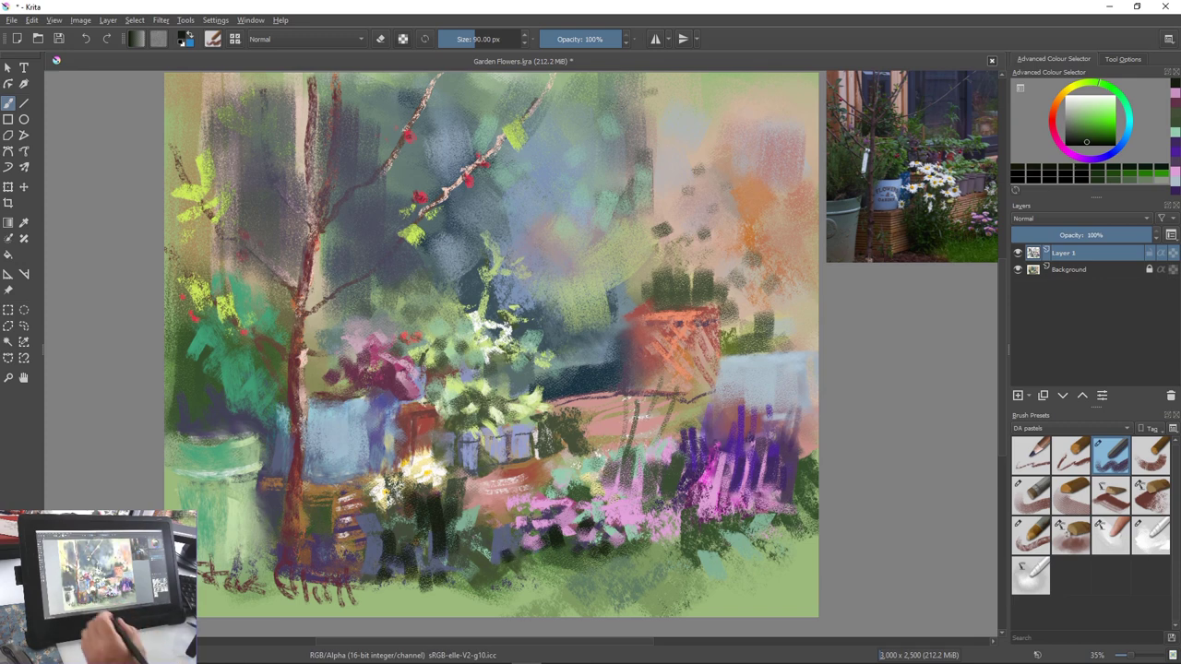
mouse_move(362, 569)
left_mouse_down()
mouse_move(379, 544)
mouse_move(384, 582)
mouse_move(359, 597)
mouse_move(406, 588)
left_mouse_up()
left_click_drag(423, 574, 390, 596)
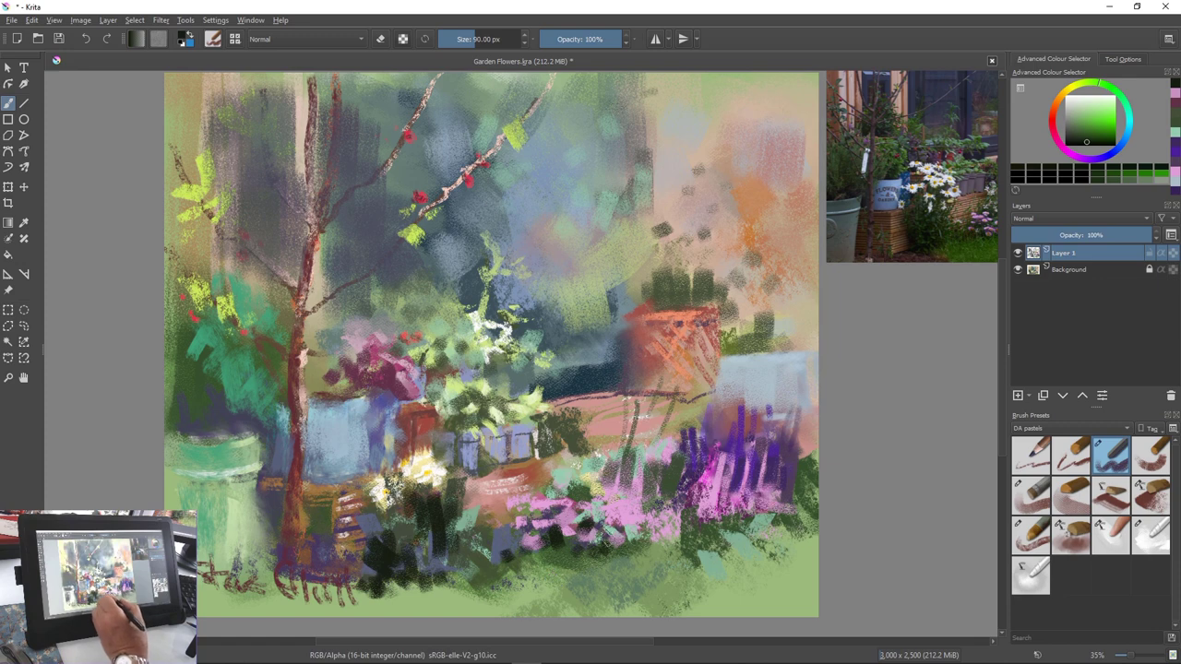
Dab near-black green shadows along the lower edge of the pink patch and through the base of the purple flowers
mouse_move(604, 541)
left_mouse_down()
mouse_move(672, 526)
mouse_move(659, 531)
left_mouse_up()
left_click_drag(581, 549, 577, 554)
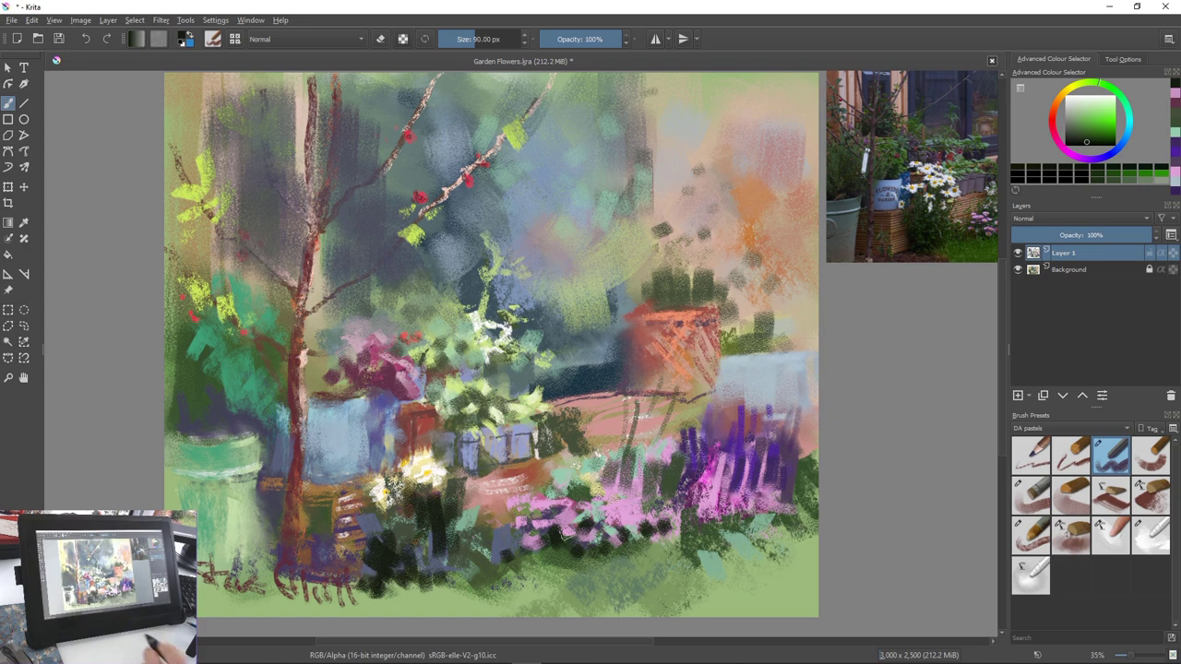
mouse_move(689, 513)
left_mouse_down()
mouse_move(707, 523)
mouse_move(712, 507)
mouse_move(757, 518)
mouse_move(758, 506)
mouse_move(782, 508)
left_mouse_up()
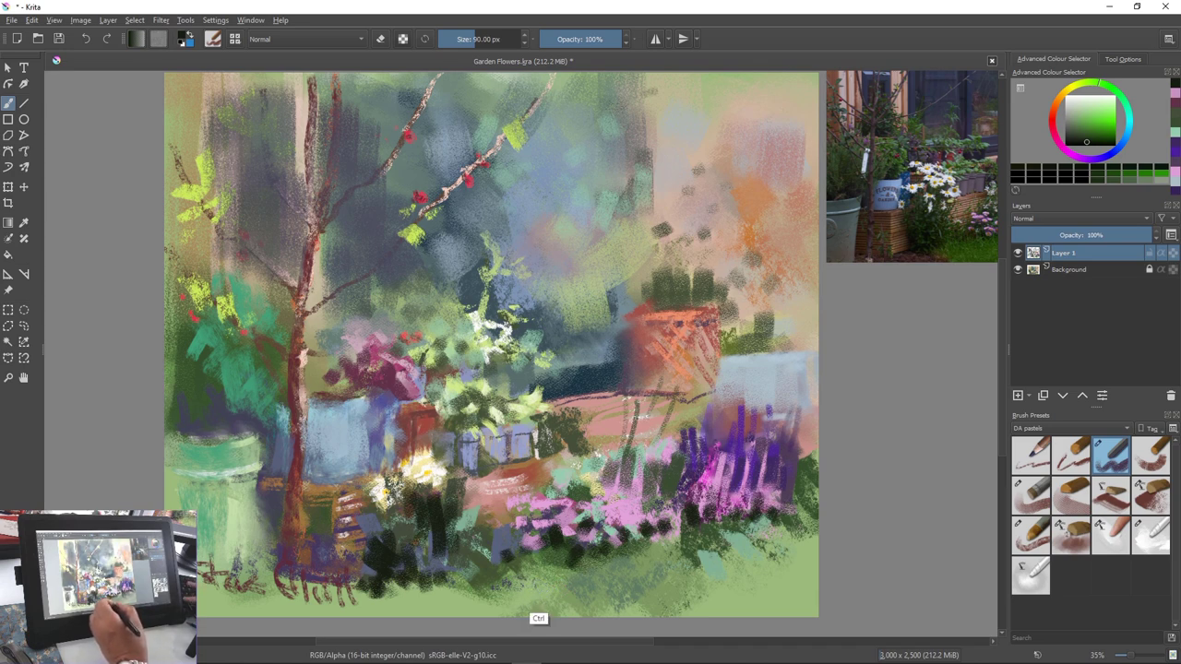
Sample light green from the lawn and paint short slanted strokes into the dark shadow edge beneath the pink and purple flowers
left_click(540, 613, "ctrl")
left_click_drag(583, 556, 646, 540)
left_click_drag(577, 554, 552, 561)
left_click_drag(695, 531, 748, 529)
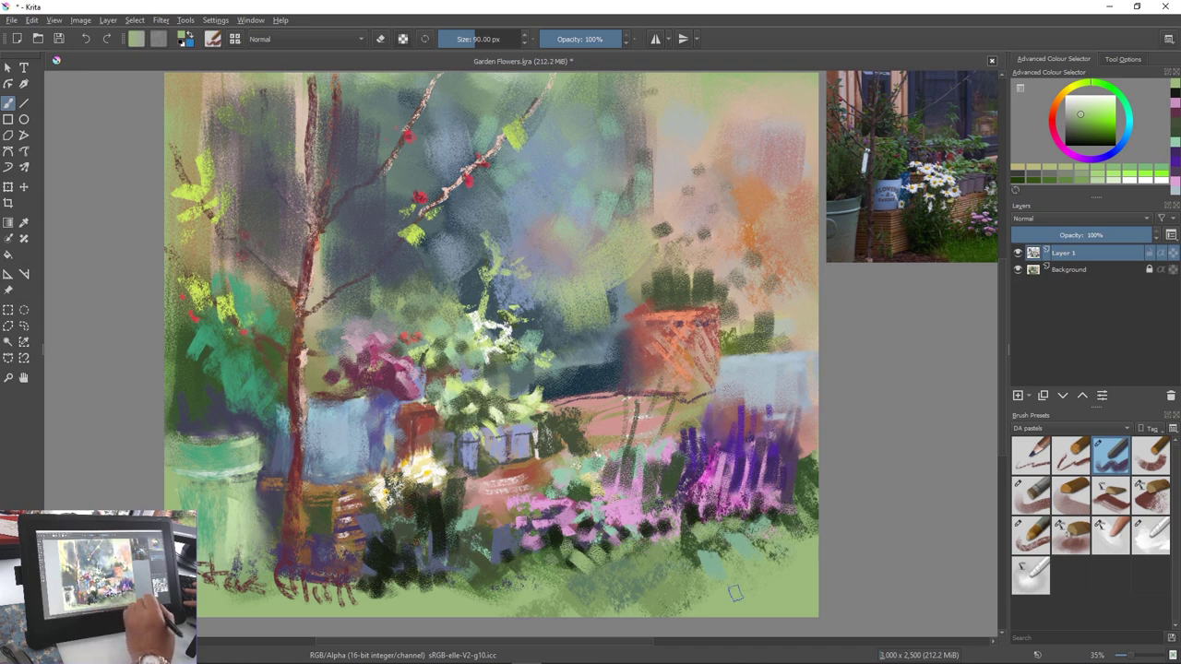
left_click_drag(661, 535, 669, 535)
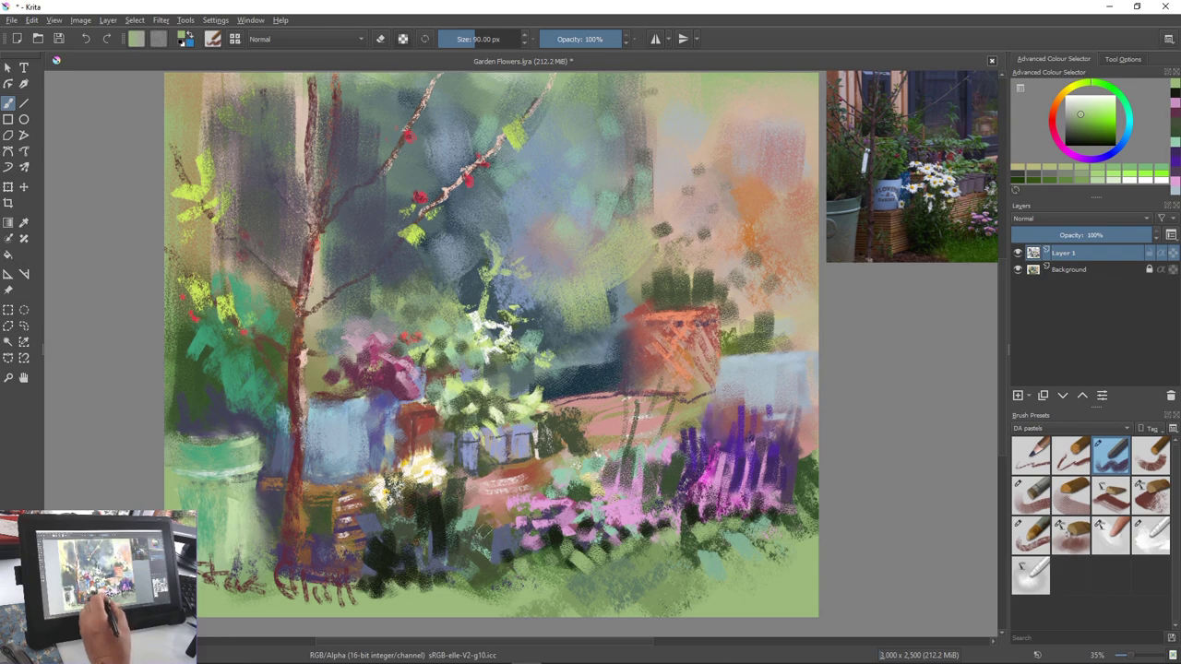
Reduce the brush to 32 px and draw thin light green grass blades over the dark shadows along the flower bed's lower edge
key("bracketleft")
key("bracketleft")
key("bracketleft")
key("bracketleft")
key("bracketleft")
key("bracketleft")
key("bracketleft")
key("bracketleft")
key("bracketleft")
key("bracketleft")
key("bracketleft")
key("bracketleft")
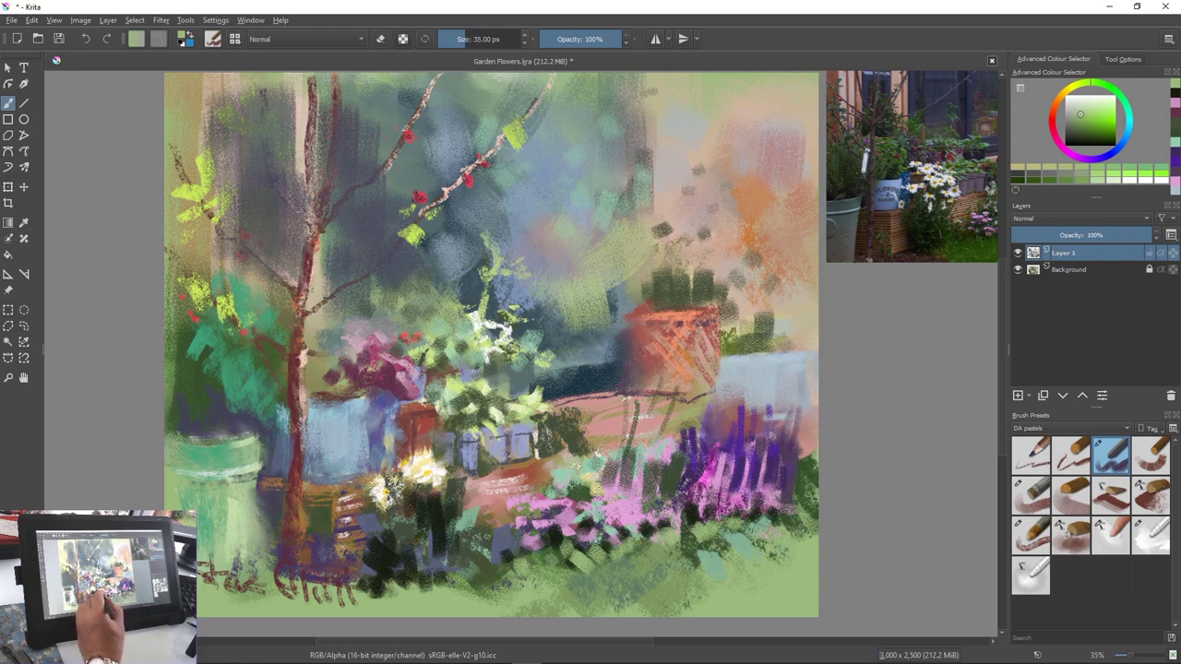
left_click_drag(497, 537, 491, 589)
mouse_move(501, 529)
left_mouse_down()
mouse_move(499, 577)
mouse_move(532, 578)
left_mouse_up()
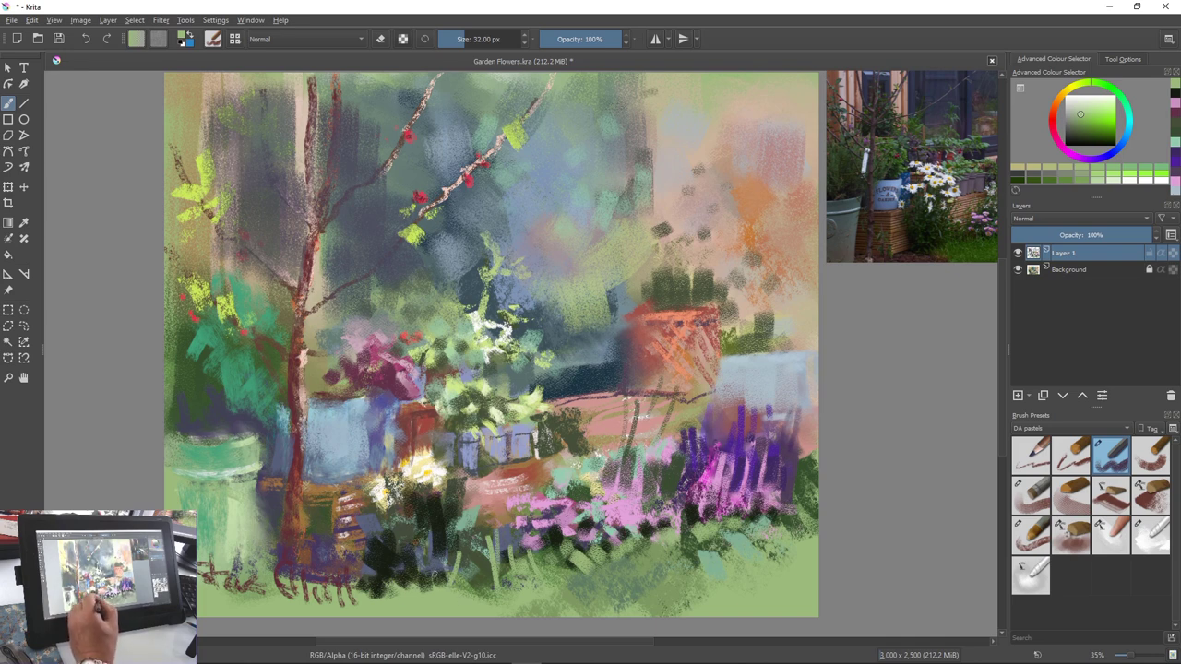
mouse_move(423, 560)
left_mouse_down()
mouse_move(422, 590)
mouse_move(404, 586)
left_mouse_up()
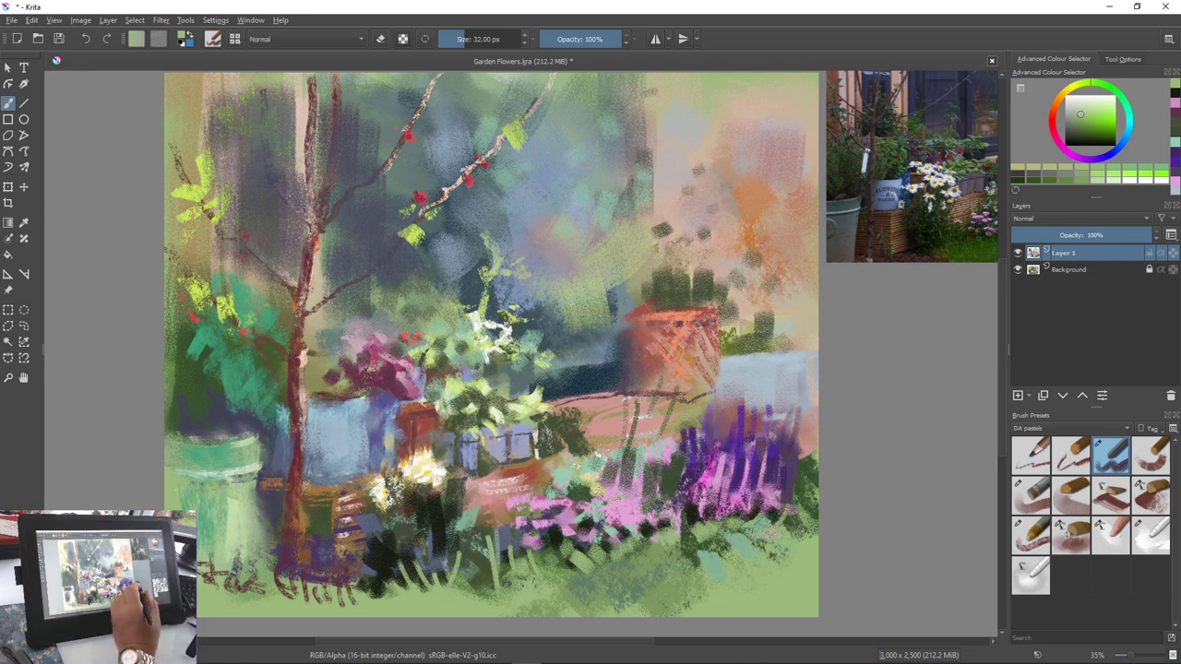
left_click_drag(740, 506, 623, 541)
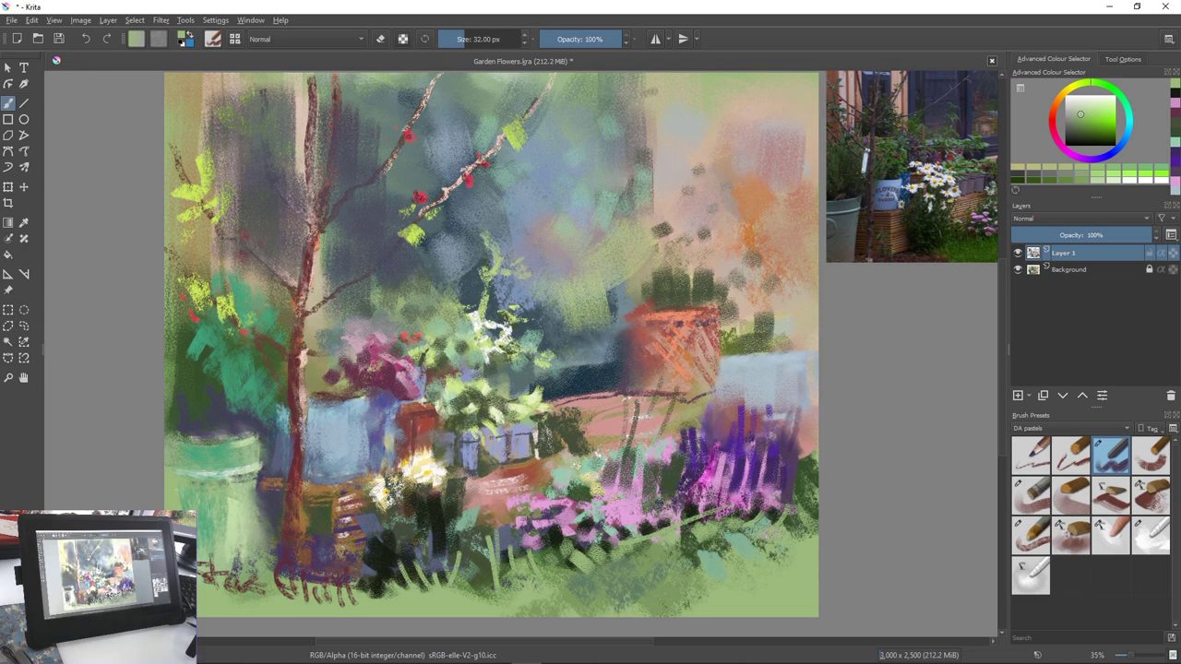
Sample pink from the planter, lighten it, and paint pale pink horizontal highlight strokes across the upper and lower parts of the planter
key("ctrl+z")
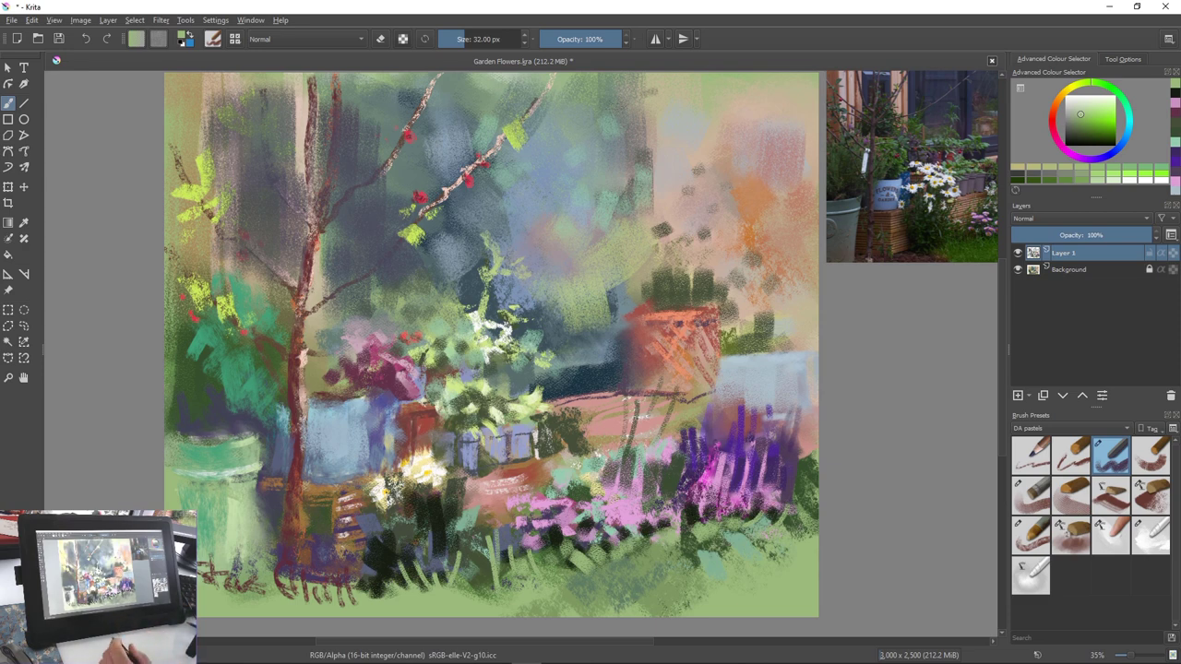
right_click(586, 406)
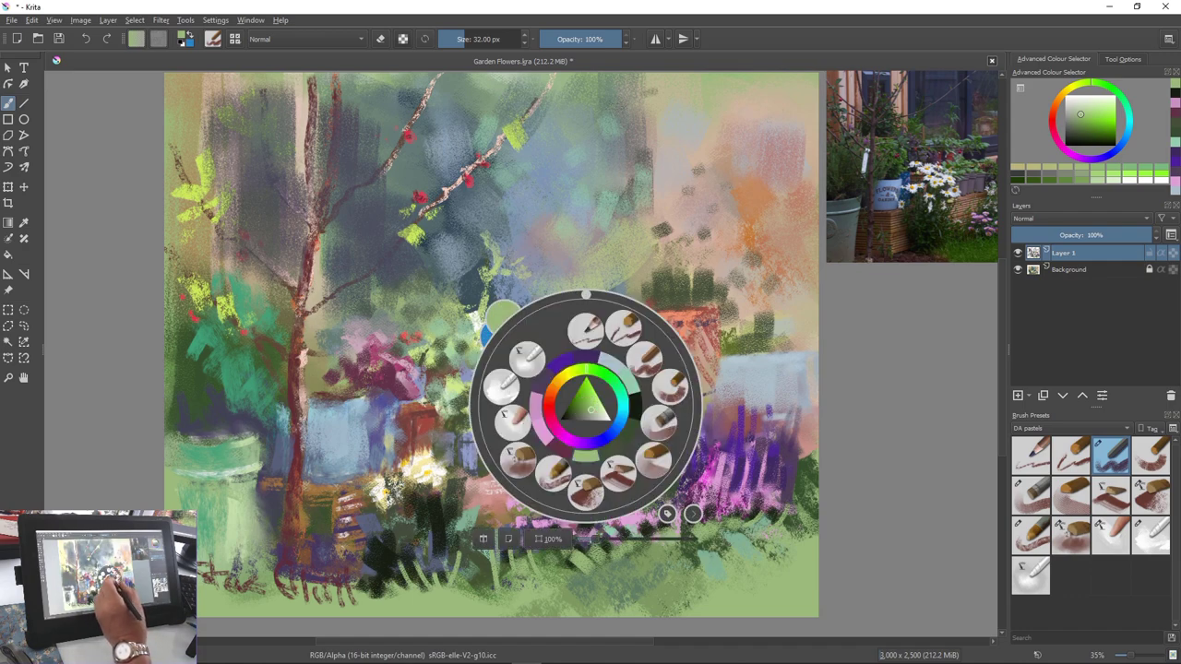
right_click(599, 424)
right_click(595, 405)
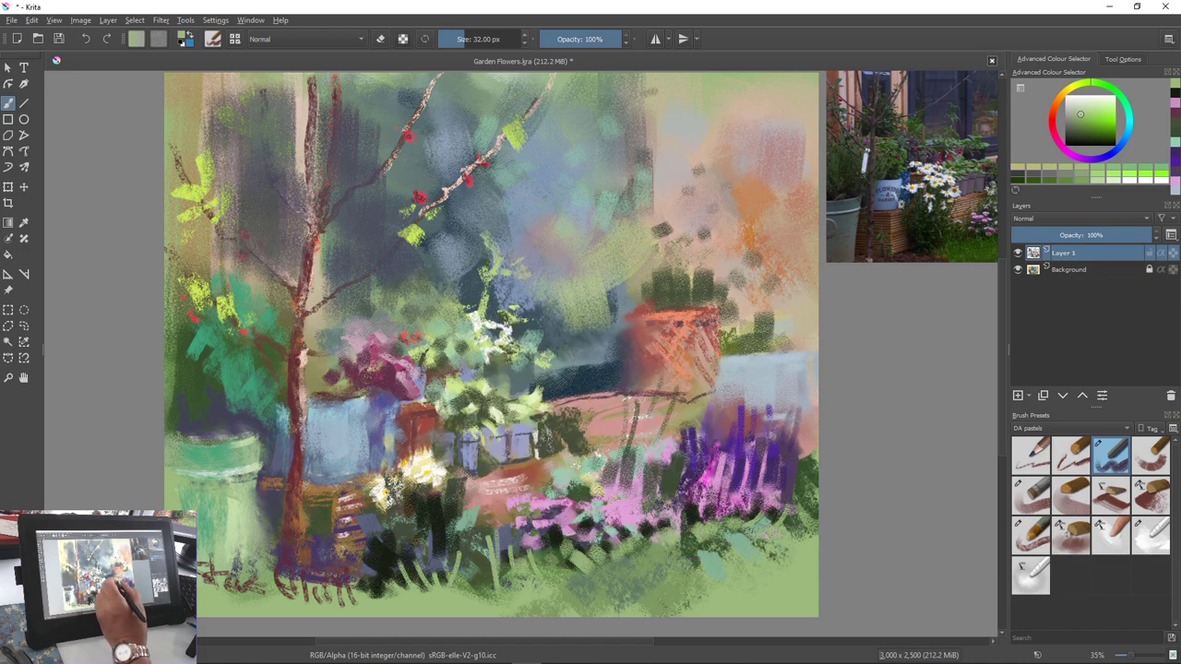
left_click(596, 438, "ctrl")
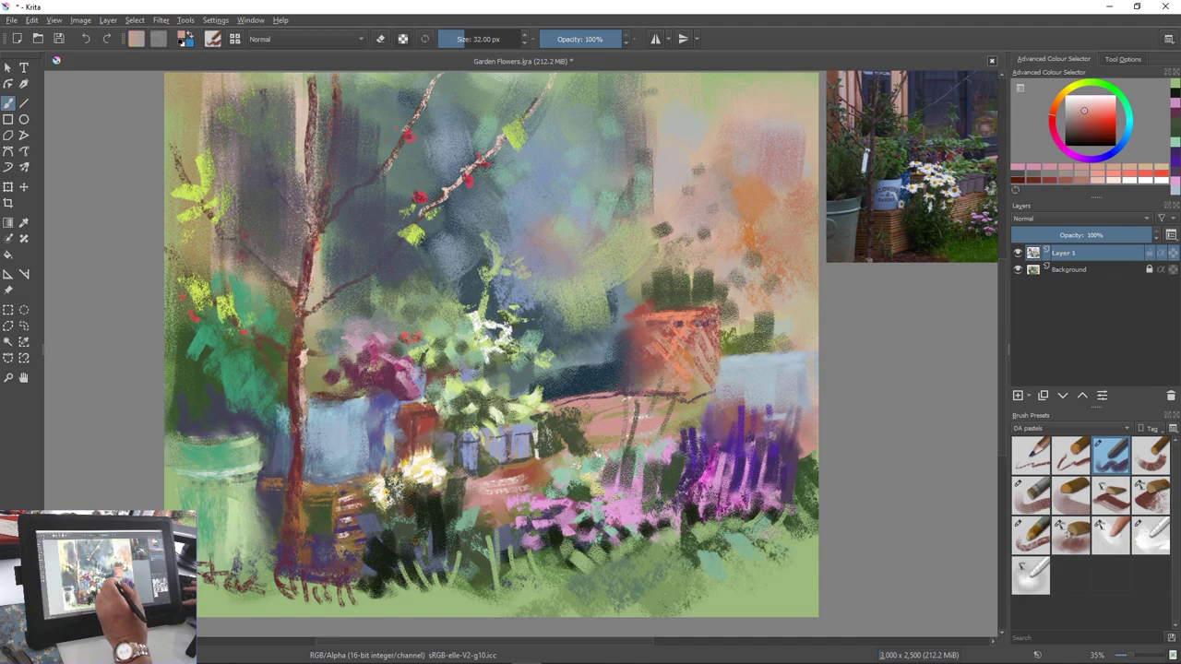
right_click(581, 406)
left_click(582, 400)
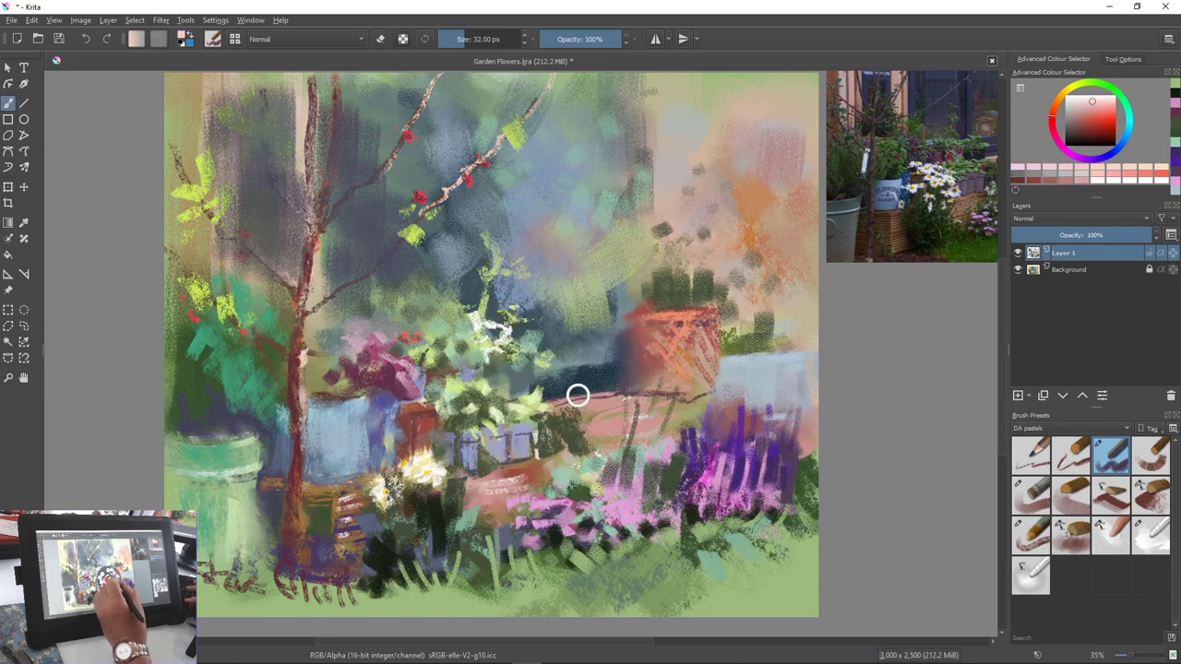
right_click(577, 398)
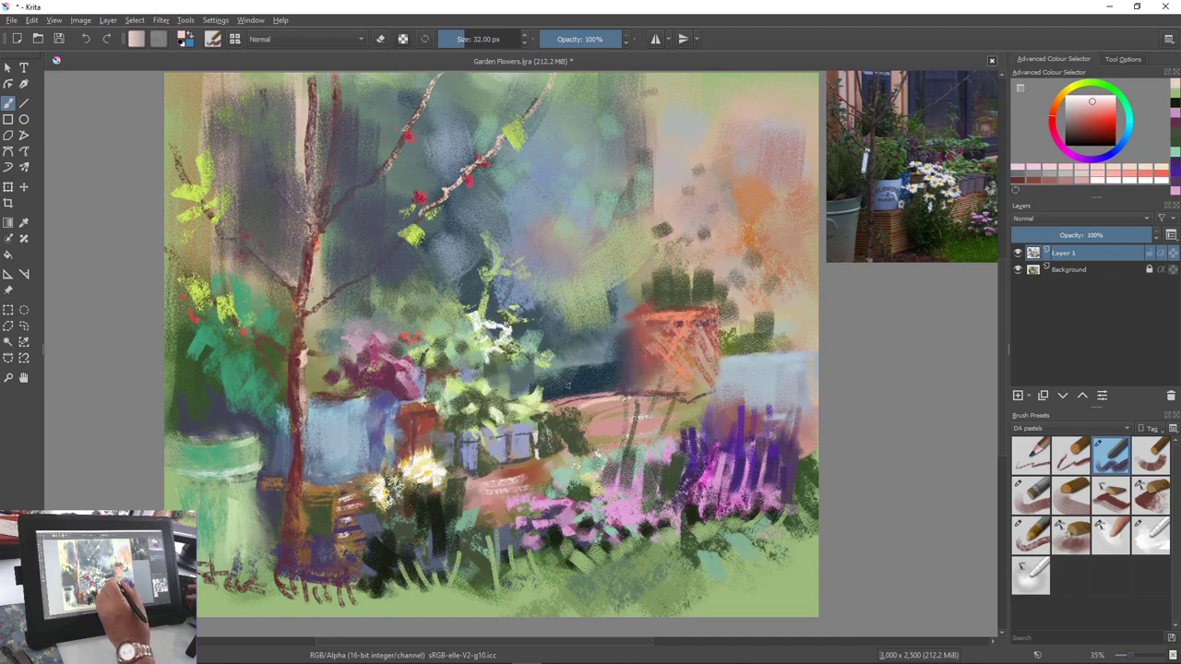
left_click_drag(604, 399, 550, 403)
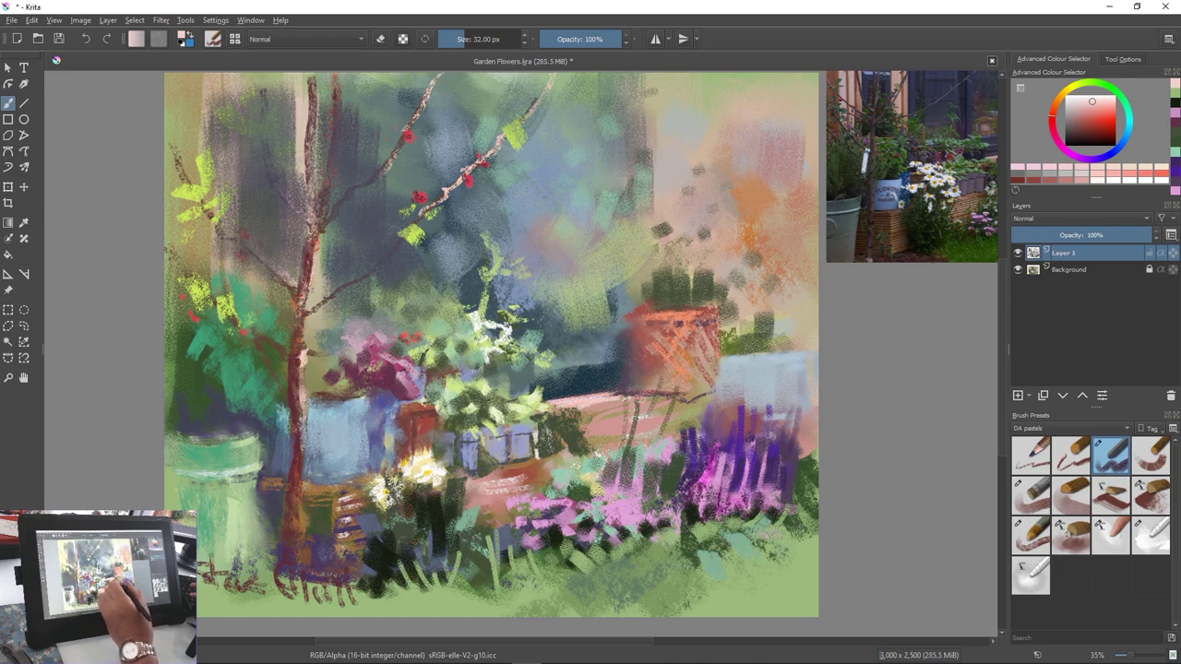
mouse_move(625, 398)
left_mouse_down()
mouse_move(585, 406)
mouse_move(588, 436)
left_mouse_up()
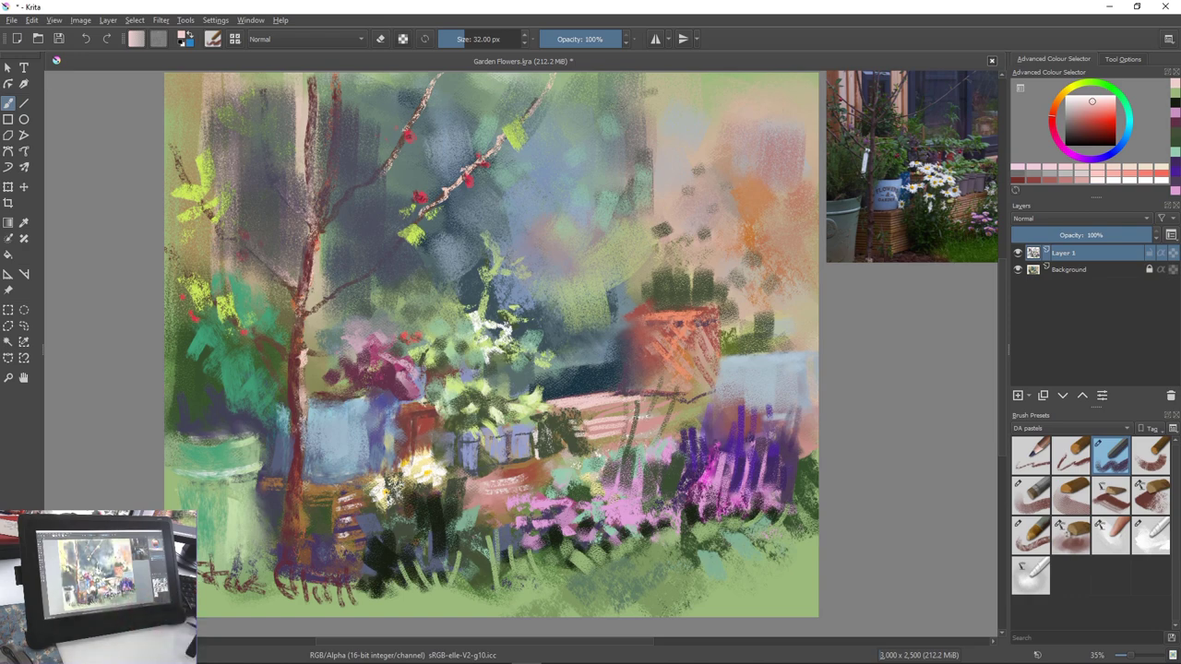
mouse_move(551, 472)
left_mouse_down()
mouse_move(486, 488)
mouse_move(524, 484)
left_mouse_up()
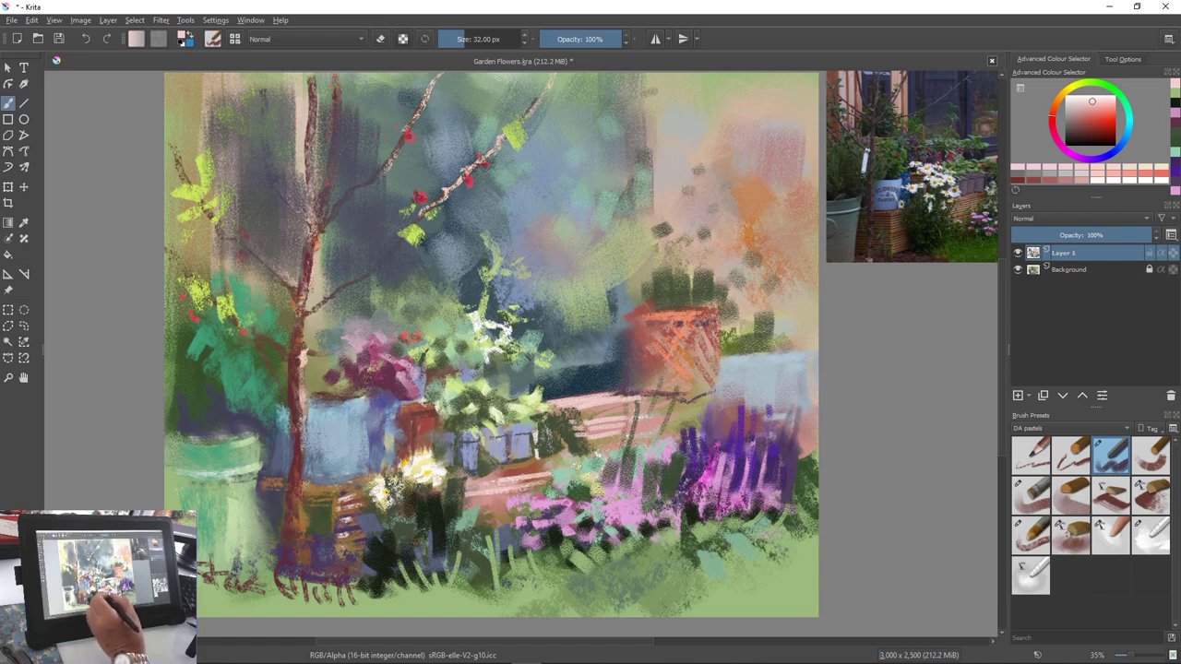
left_click_drag(462, 505, 528, 495)
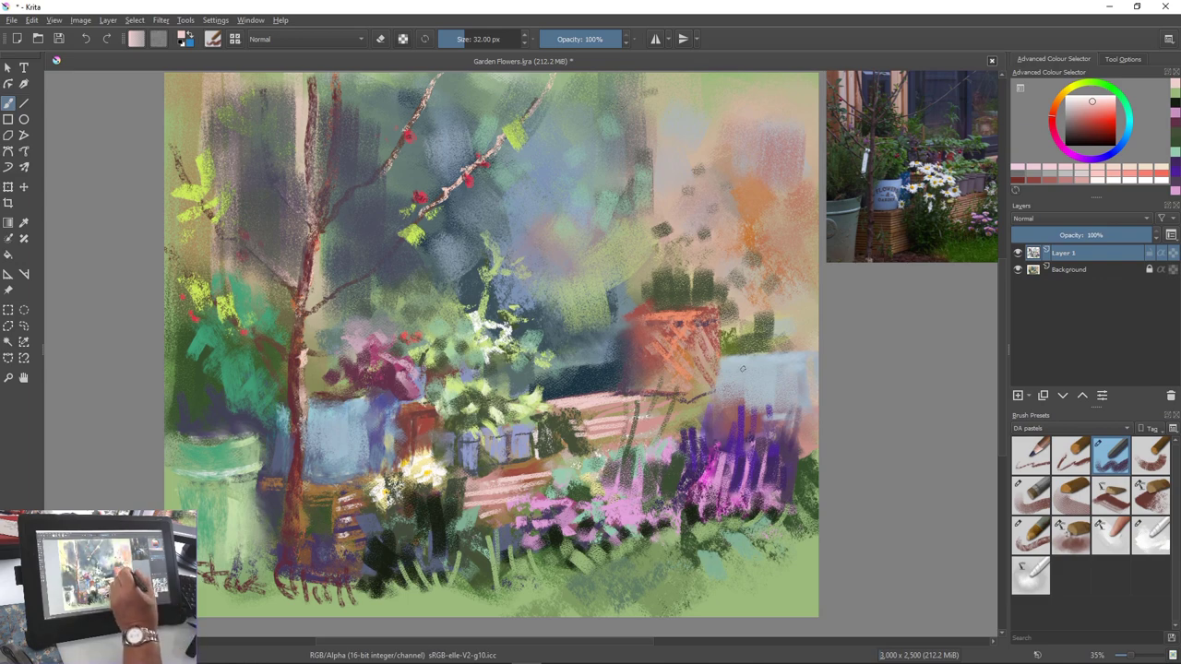
Sample grey-blue from the pot behind the purple flowers, darken it, and draw a shadow line beneath that pot's rim
left_click(765, 409, "ctrl")
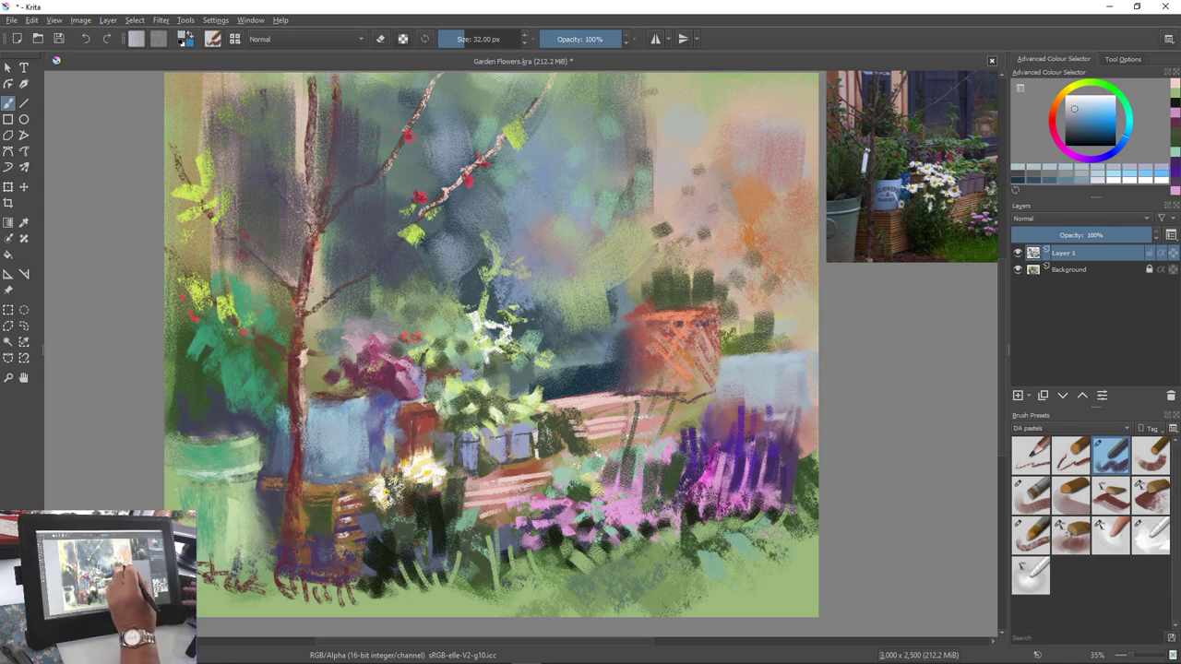
right_click(699, 351)
left_click(694, 348)
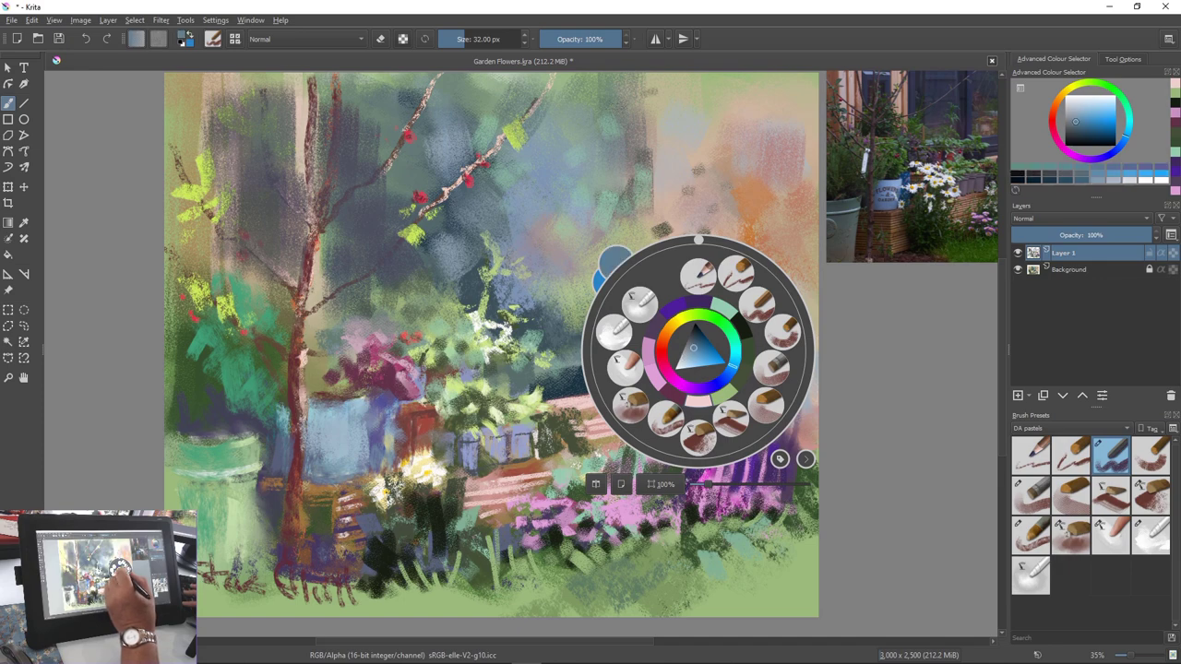
right_click(694, 348)
left_click_drag(721, 365, 792, 364)
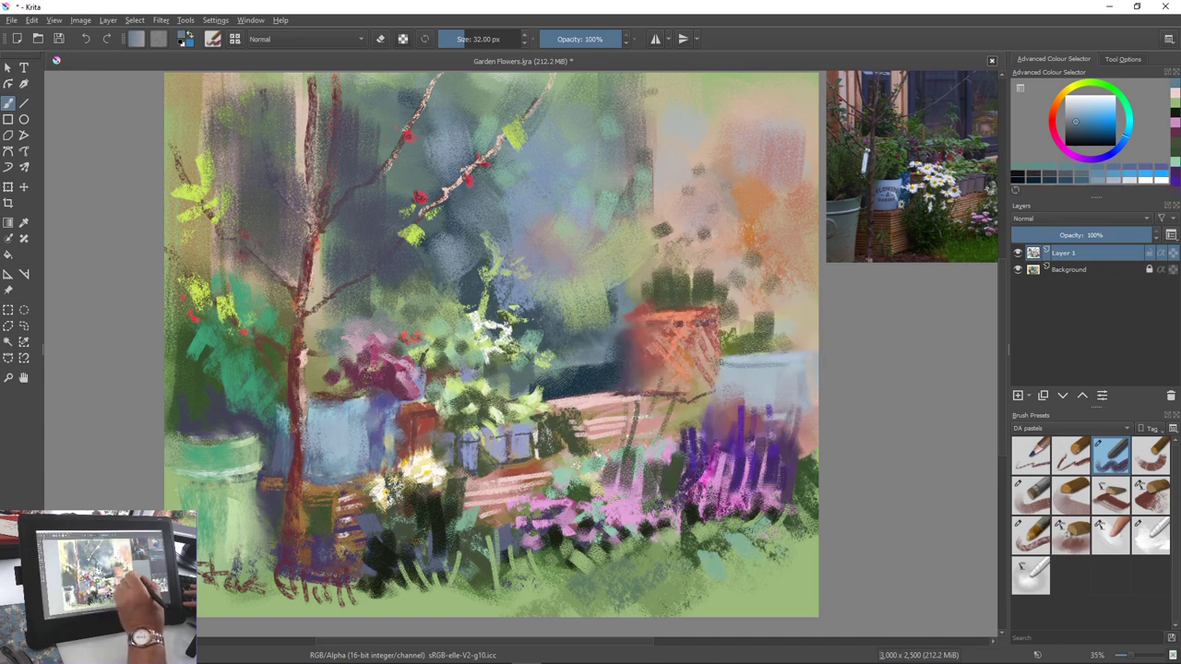
left_click_drag(721, 363, 790, 366)
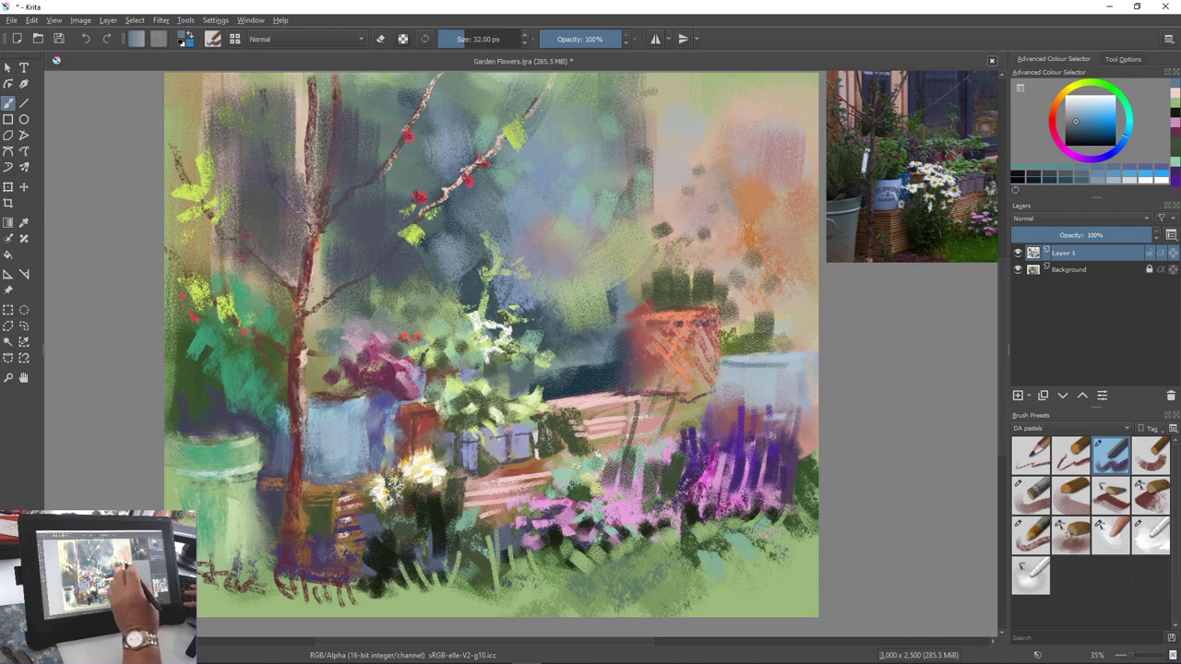
Enlarge the brush to 126 px and stroke muted blue shading down the pot behind the purple flowers and the blue pot beside the tree
key("bracketright")
key("bracketright")
key("bracketright")
key("bracketright")
key("bracketright")
key("bracketright")
key("bracketright")
key("bracketright")
key("bracketright")
key("bracketright")
key("bracketright")
key("bracketright")
key("bracketright")
key("bracketright")
key("bracketright")
key("bracketright")
key("bracketright")
key("bracketright")
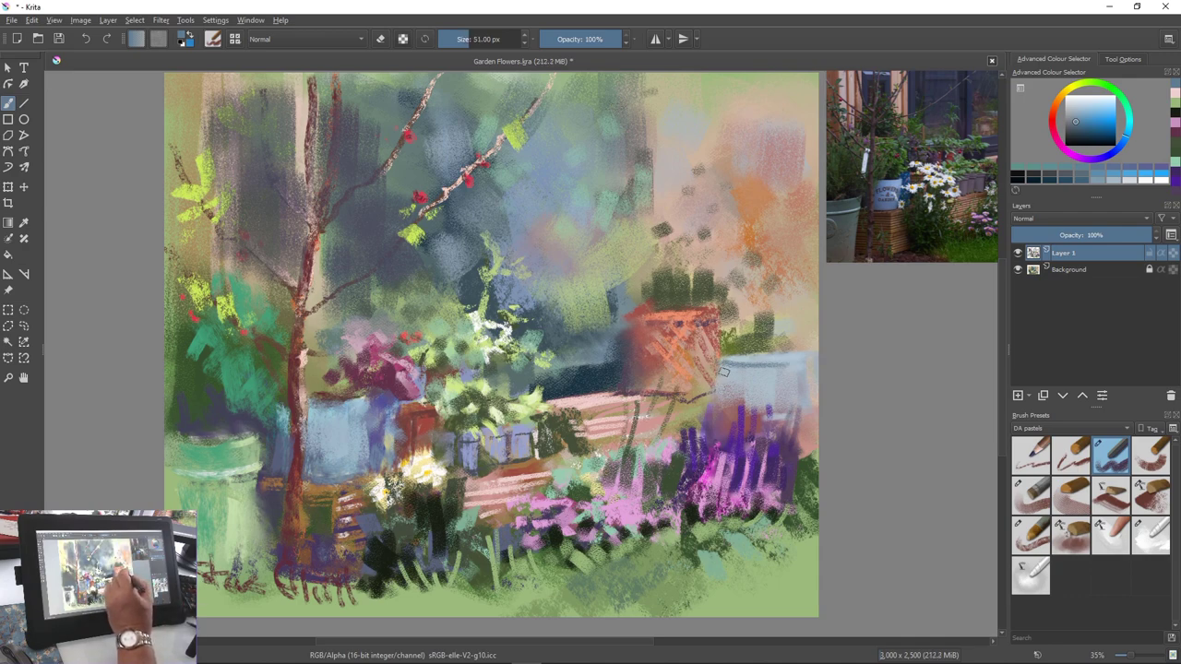
mouse_move(728, 371)
left_mouse_down()
mouse_move(768, 407)
mouse_move(747, 422)
left_mouse_up()
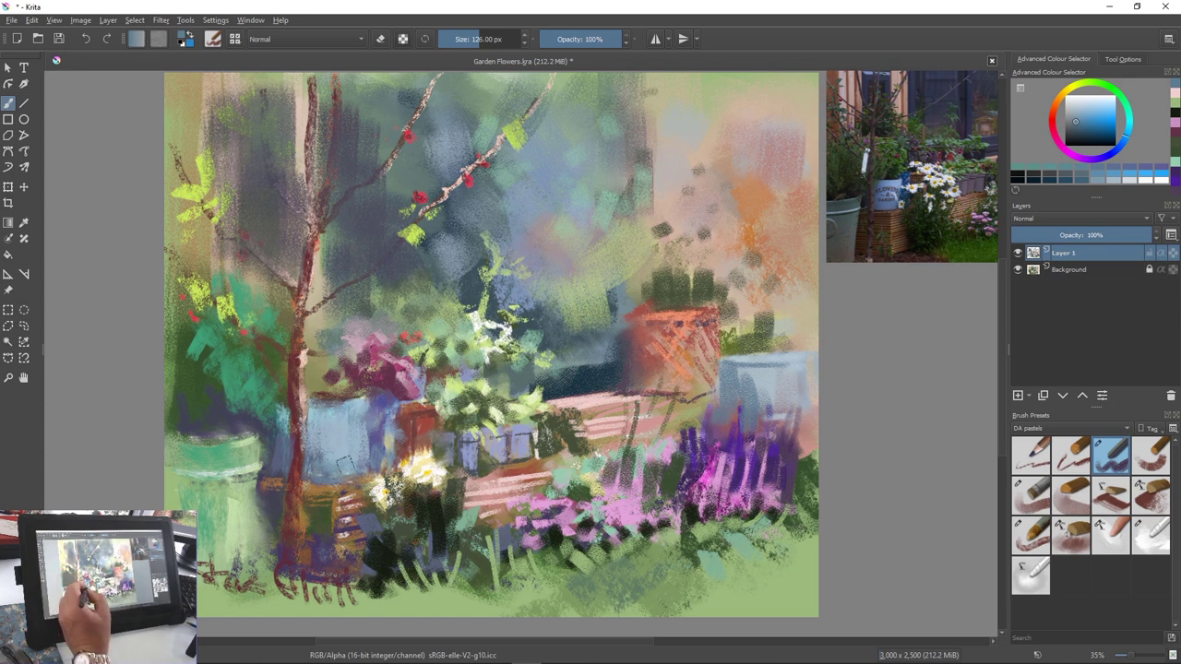
mouse_move(352, 435)
left_mouse_down()
mouse_move(331, 458)
mouse_move(345, 461)
left_mouse_up()
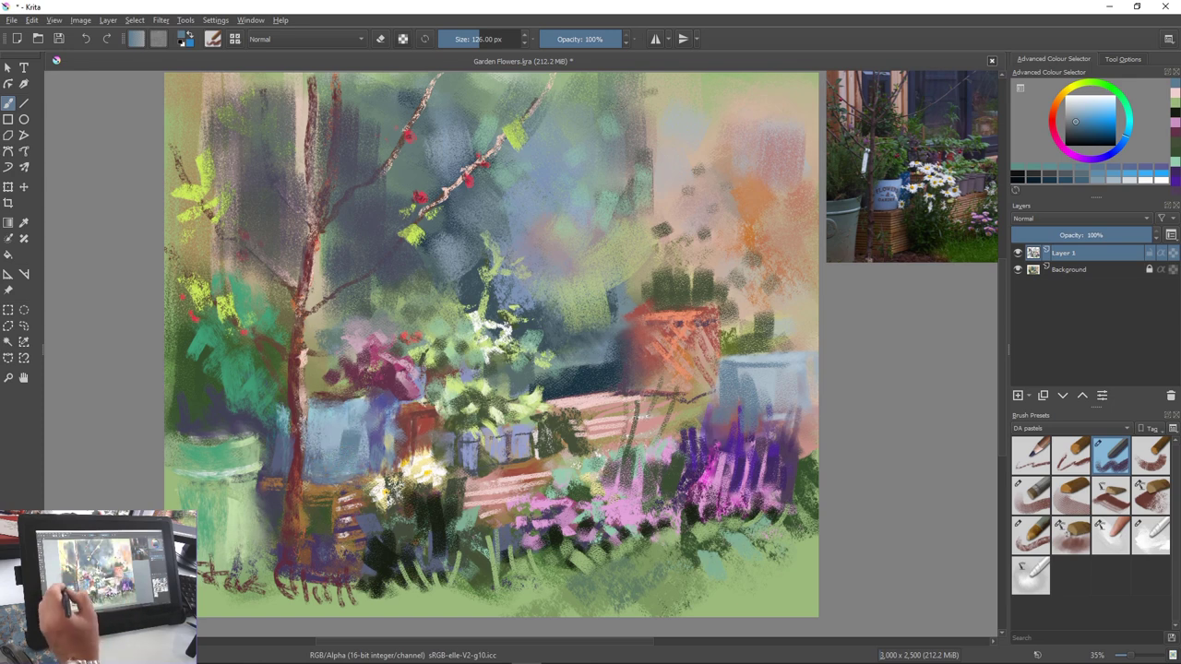
Paint muted blue strokes down the body of the green pot and dab the same blue into the teal bush above it
mouse_move(228, 463)
left_mouse_down()
mouse_move(191, 467)
mouse_move(236, 521)
mouse_move(225, 498)
mouse_move(229, 526)
left_mouse_up()
mouse_move(189, 480)
left_mouse_down()
mouse_move(180, 498)
mouse_move(191, 499)
left_mouse_up()
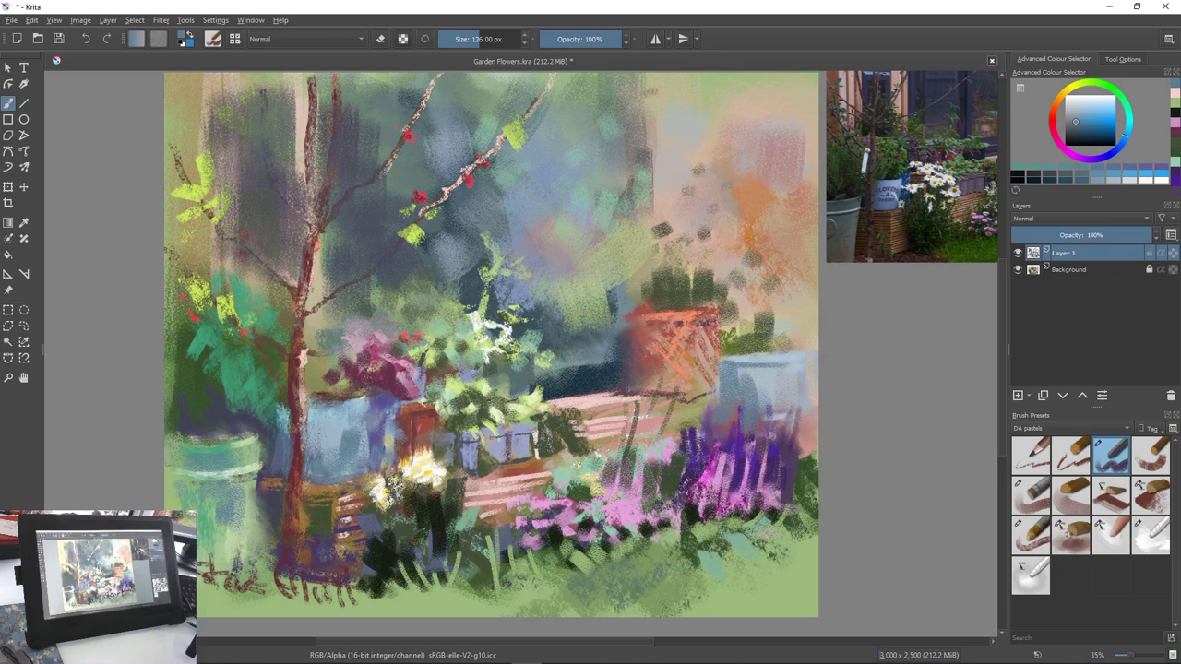
mouse_move(208, 362)
left_mouse_down()
mouse_move(231, 396)
mouse_move(191, 382)
mouse_move(189, 351)
left_mouse_up()
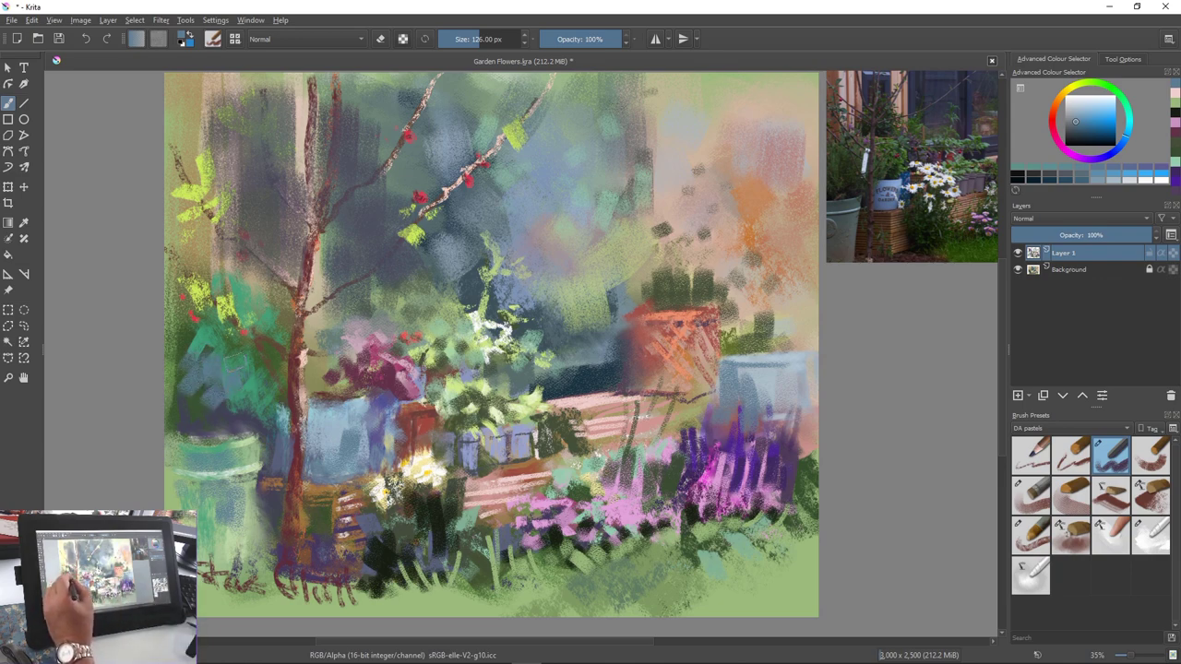
left_click_drag(245, 281, 229, 312)
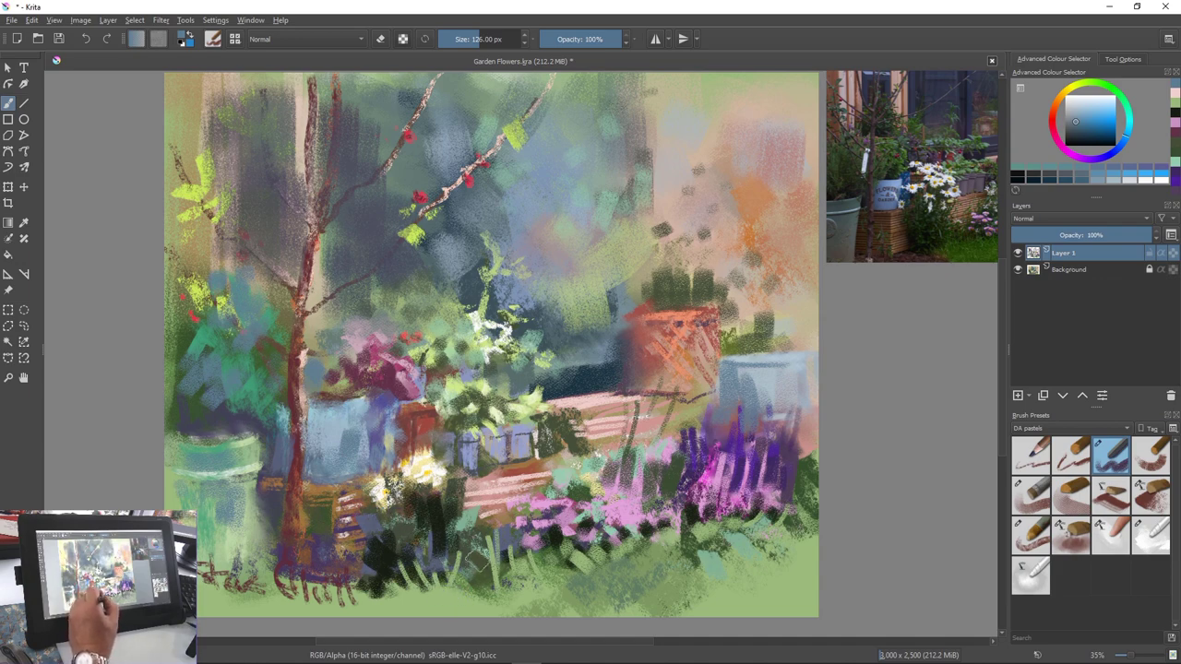
Sample a mid green from the grass and paint broad slanted leaf strokes over the dark foliage below the daisies
key("ctrl")
left_click(477, 584, "ctrl")
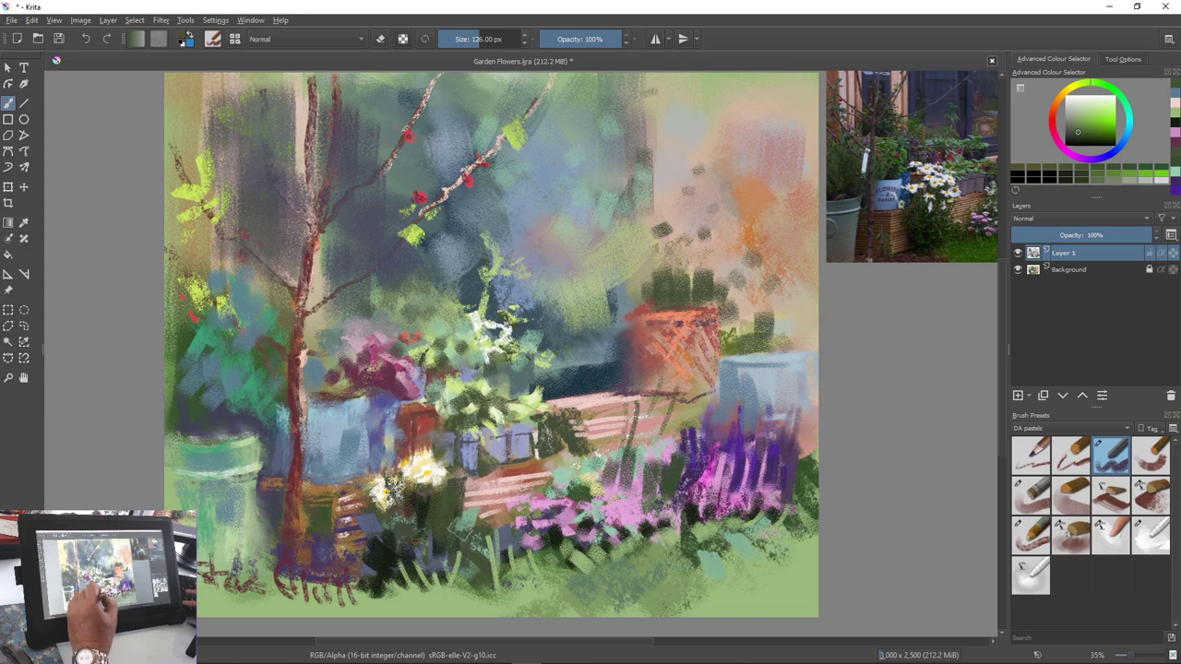
left_click(567, 590, "ctrl")
mouse_move(443, 499)
left_mouse_down()
mouse_move(288, 537)
mouse_move(370, 525)
mouse_move(374, 565)
left_mouse_up()
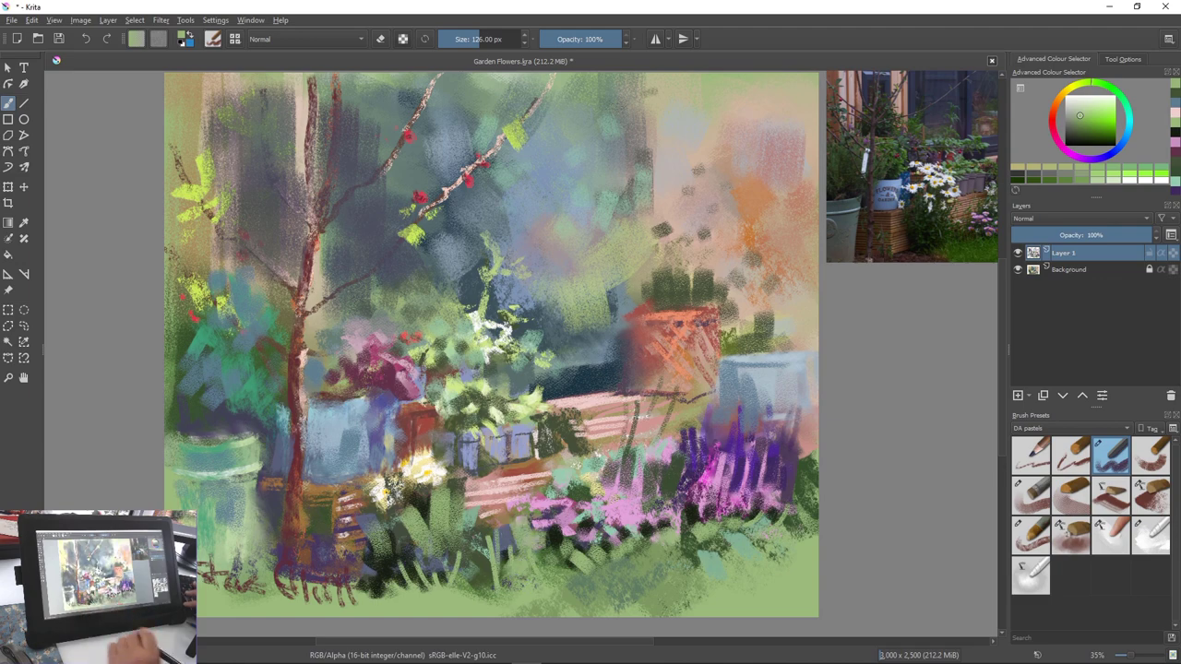
Paint muted green strokes down through the bluish bush above the green pot, sampling soft greens from it
mouse_move(224, 341)
left_mouse_down()
mouse_move(203, 364)
mouse_move(187, 334)
mouse_move(208, 384)
left_mouse_up()
mouse_move(244, 356)
left_mouse_down()
mouse_move(216, 417)
mouse_move(213, 380)
mouse_move(235, 406)
mouse_move(196, 403)
mouse_move(210, 412)
mouse_move(228, 400)
left_mouse_up()
left_click(194, 386, "ctrl")
left_click(208, 388, "ctrl")
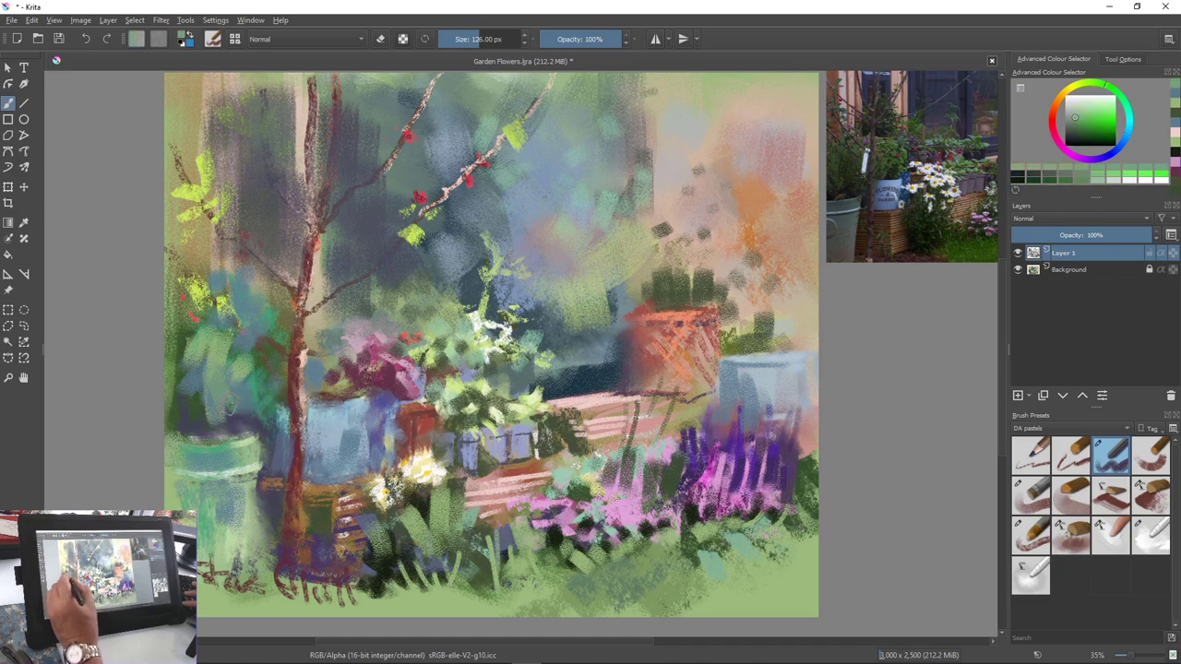
Sample yellow-green from the leaves and dab it into the bush above the green pot and around the tree trunk beside the magenta flowers
left_click(197, 295, "ctrl")
left_click_drag(202, 340, 201, 409)
mouse_move(200, 357)
left_mouse_down()
mouse_move(195, 375)
mouse_move(217, 363)
left_mouse_up()
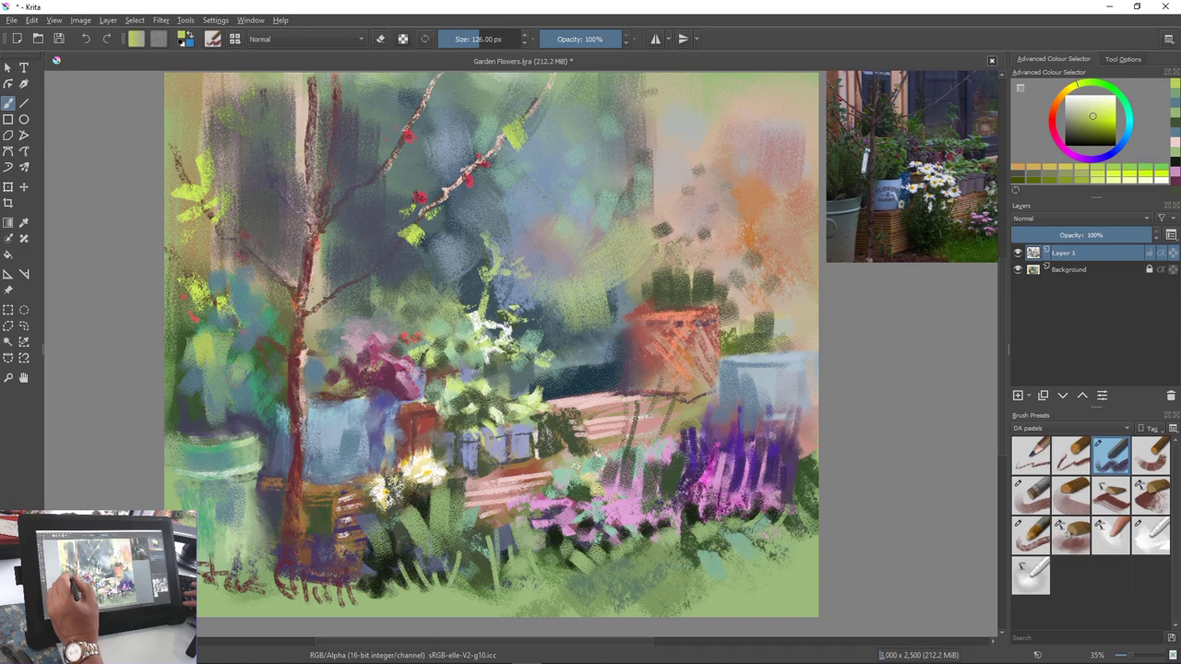
mouse_move(303, 344)
left_mouse_down()
mouse_move(355, 306)
mouse_move(352, 350)
mouse_move(327, 388)
left_mouse_up()
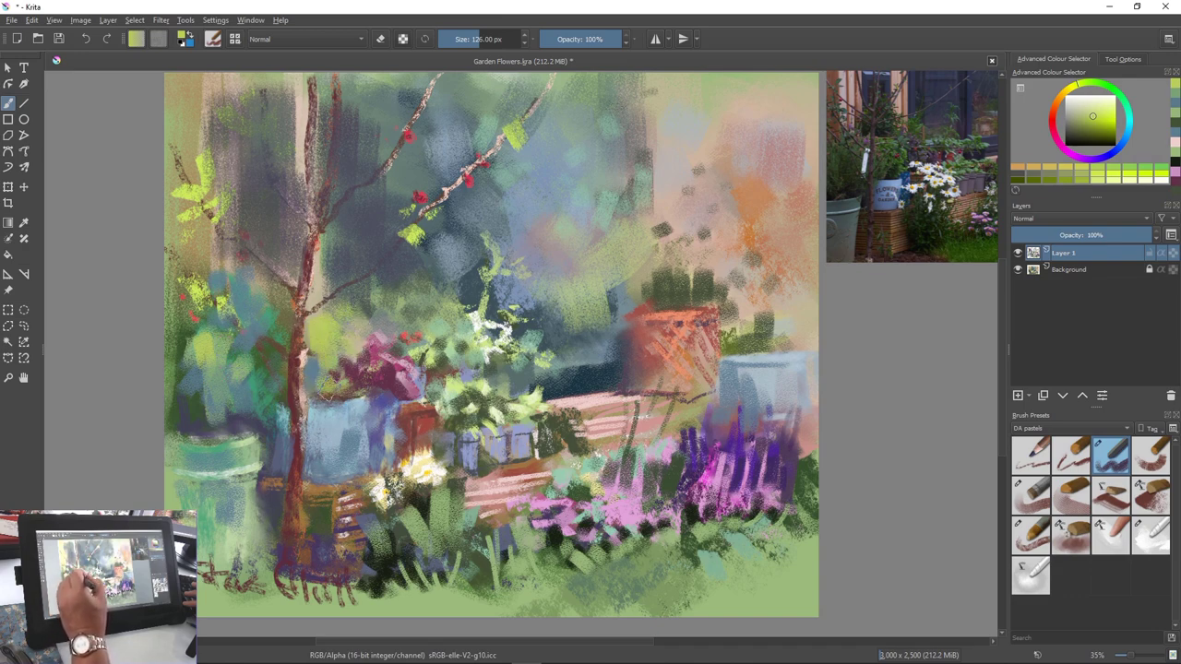
mouse_move(317, 281)
left_mouse_down()
mouse_move(297, 386)
mouse_move(280, 325)
left_mouse_up()
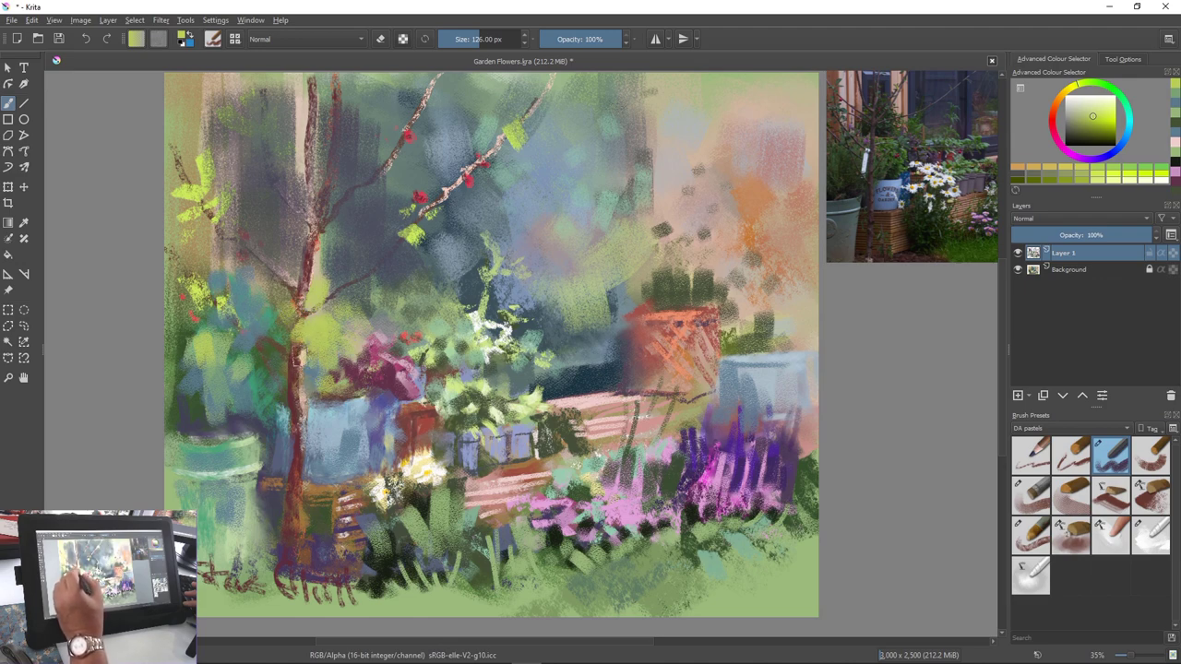
Sample dark green from the bush and break up the yellow-green patches beside the trunk and in the bush with dark green strokes
left_click(290, 360, "ctrl")
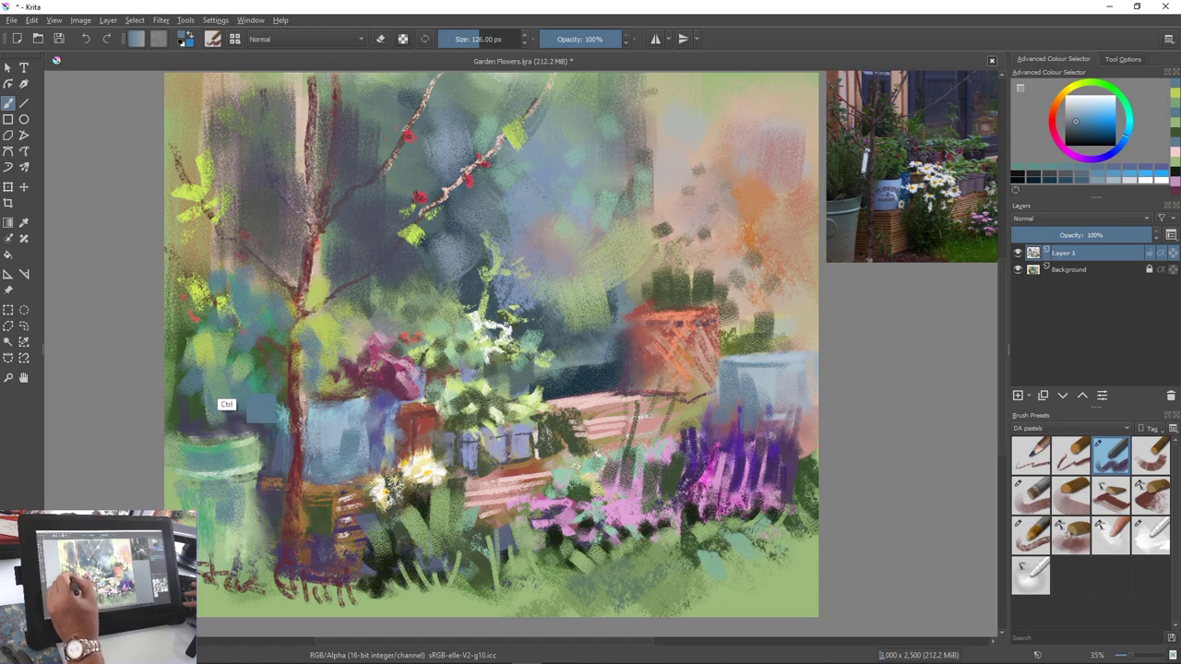
left_click(232, 406, "ctrl")
left_click(242, 395, "ctrl")
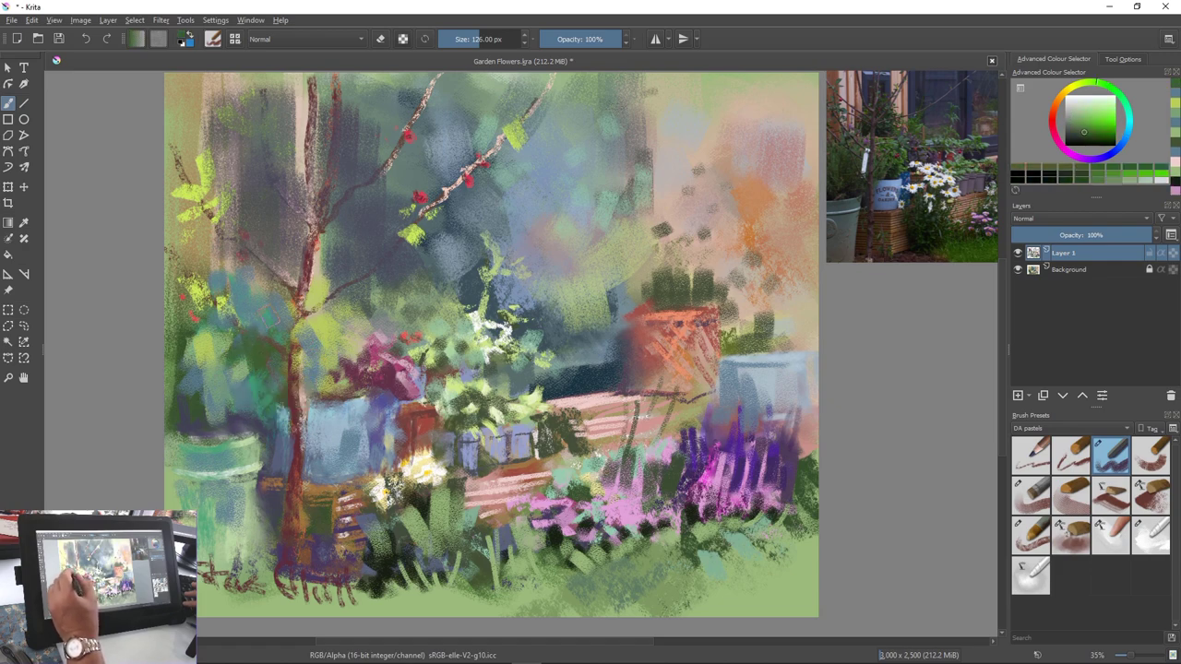
left_click_drag(311, 354, 318, 374)
mouse_move(325, 328)
left_mouse_down()
mouse_move(328, 371)
mouse_move(312, 342)
left_mouse_up()
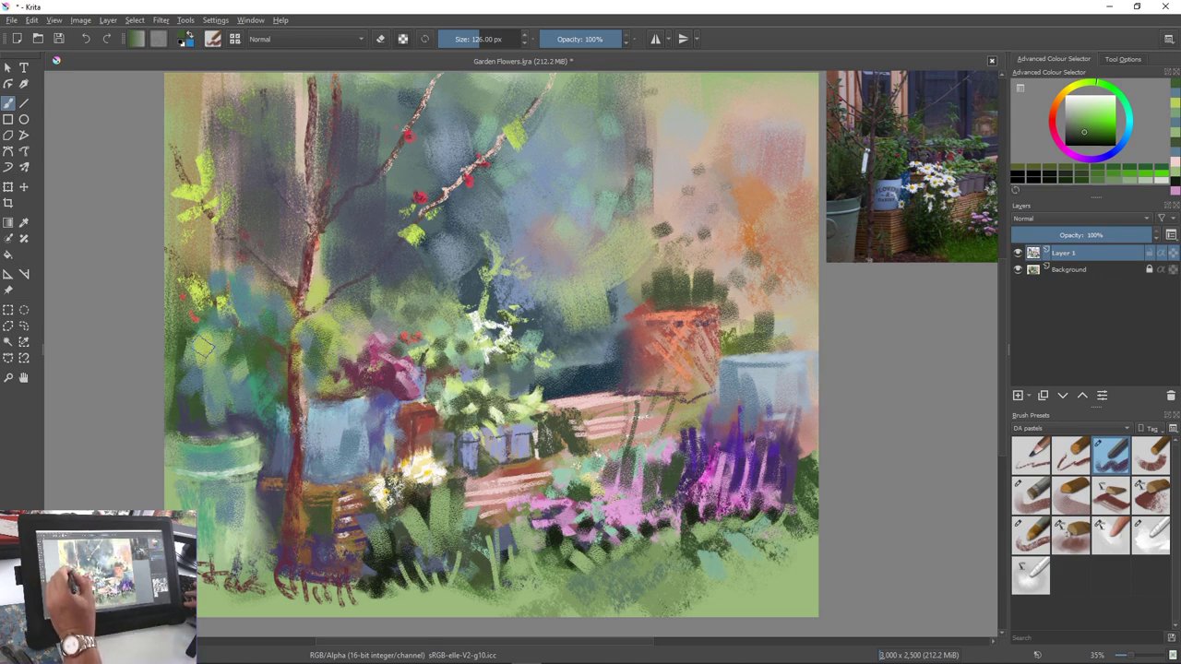
mouse_move(203, 343)
left_mouse_down()
mouse_move(216, 383)
mouse_move(248, 383)
left_mouse_up()
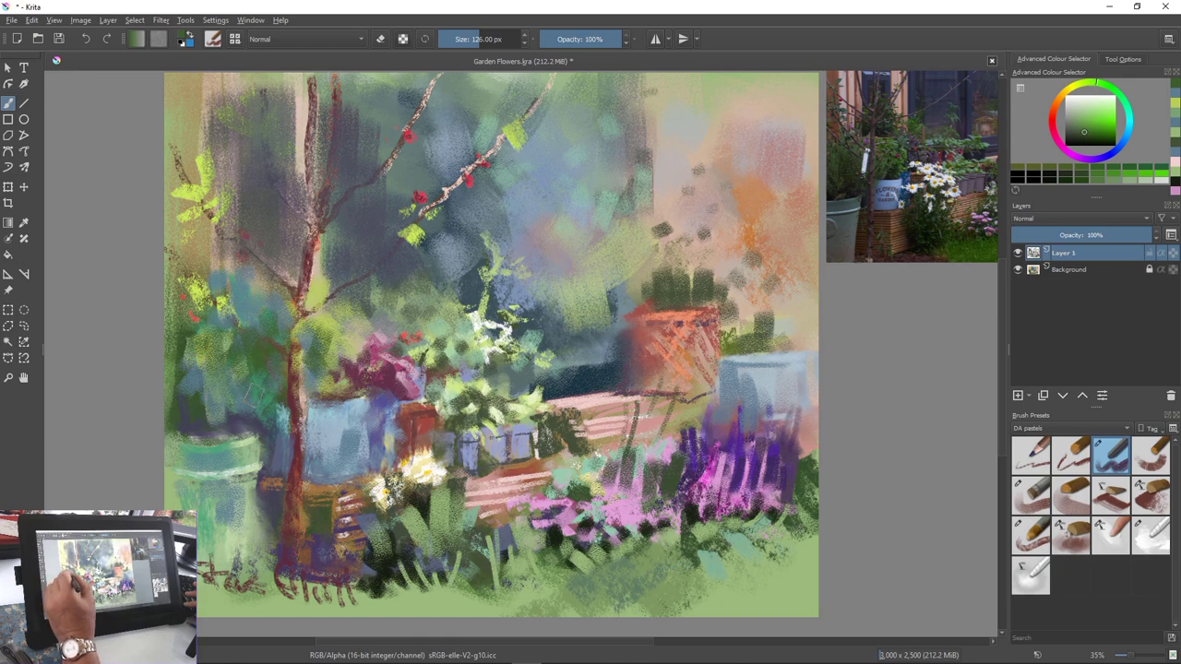
Sample near-black green from below the daisies and paint dark shadows above the green pot's rim and between that pot and the tree
left_click(229, 431, "ctrl")
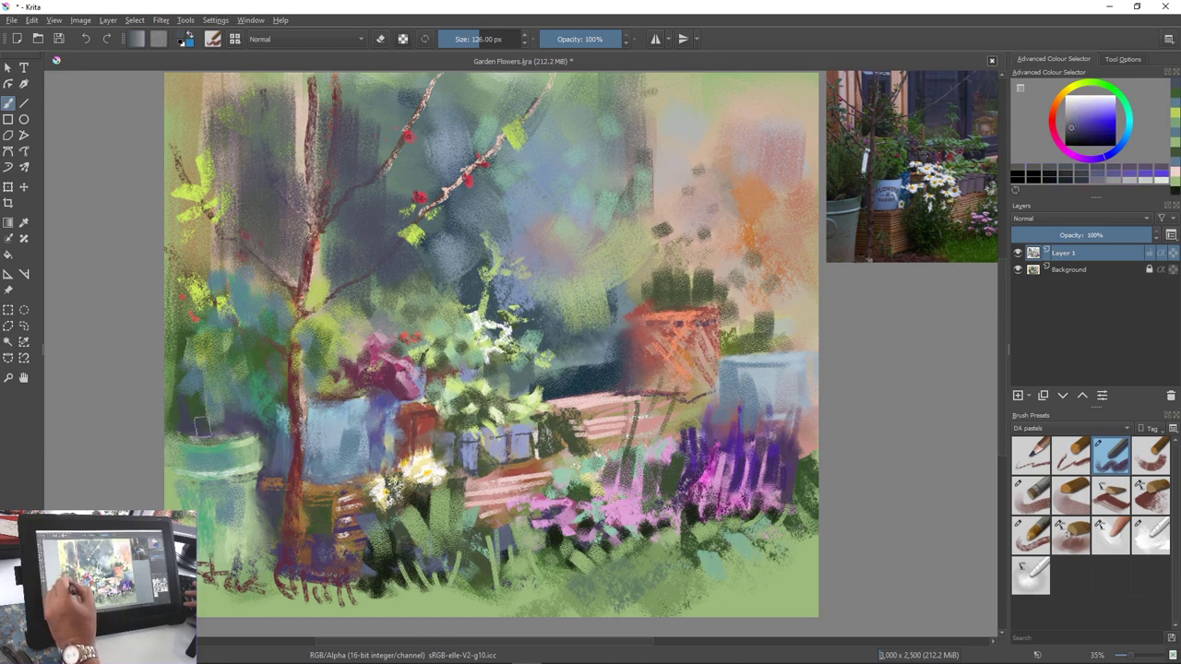
left_click(373, 560, "ctrl")
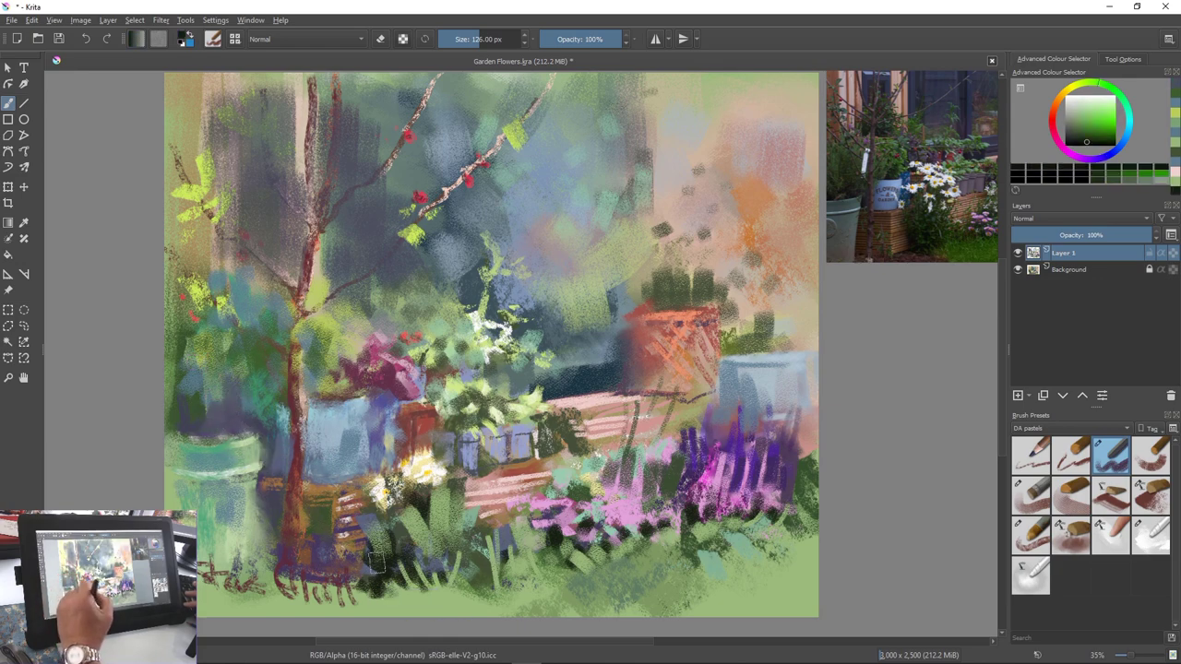
mouse_move(244, 452)
left_mouse_down()
mouse_move(235, 411)
mouse_move(208, 441)
mouse_move(184, 429)
mouse_move(202, 407)
mouse_move(247, 419)
mouse_move(268, 409)
mouse_move(277, 540)
left_mouse_up()
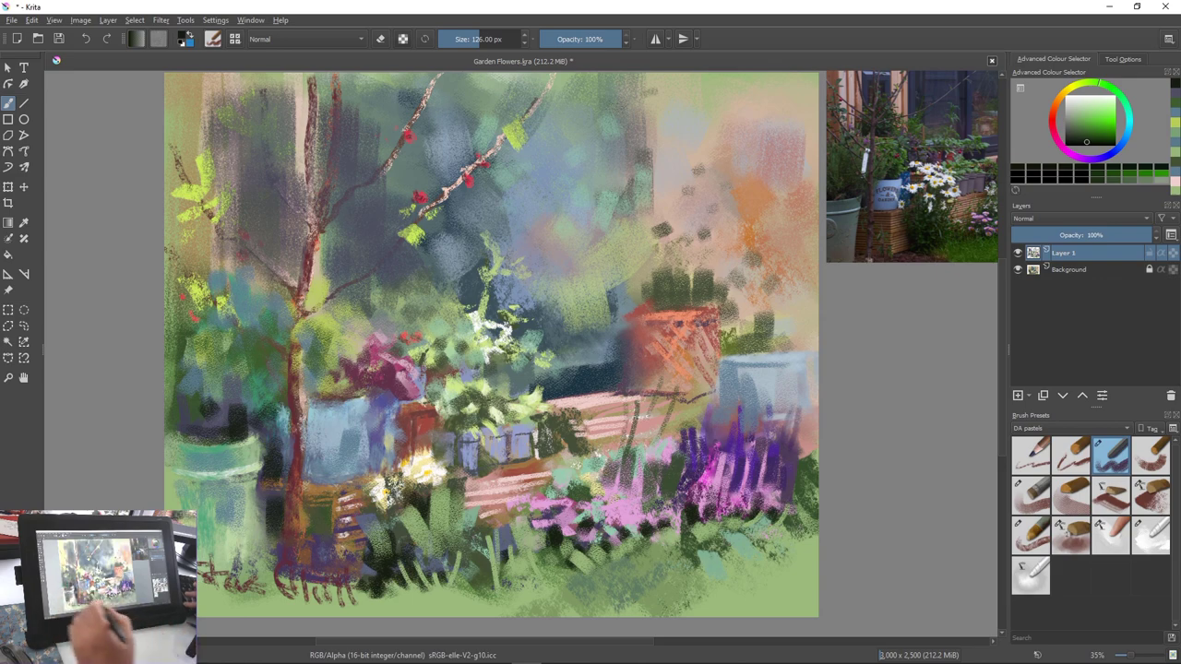
Sample orange-brown from the wooden crate and paint short vertical strokes over the crate beside the base of the tree trunk
key("ctrl")
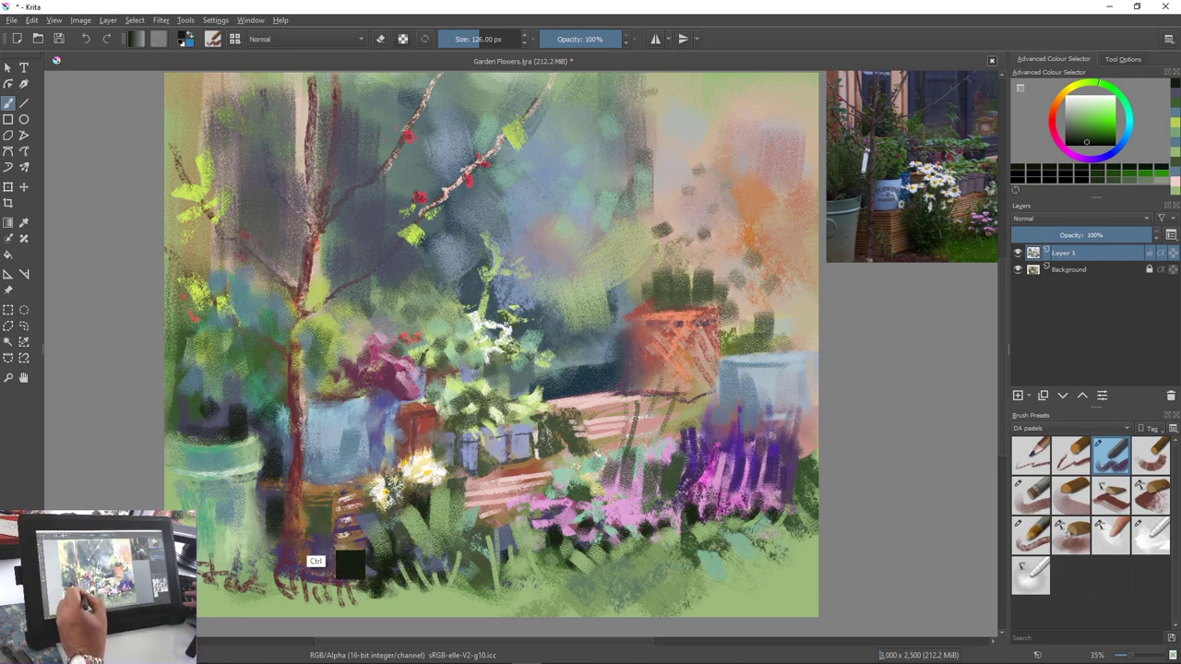
left_click(303, 521, "ctrl")
left_click_drag(323, 514, 326, 548)
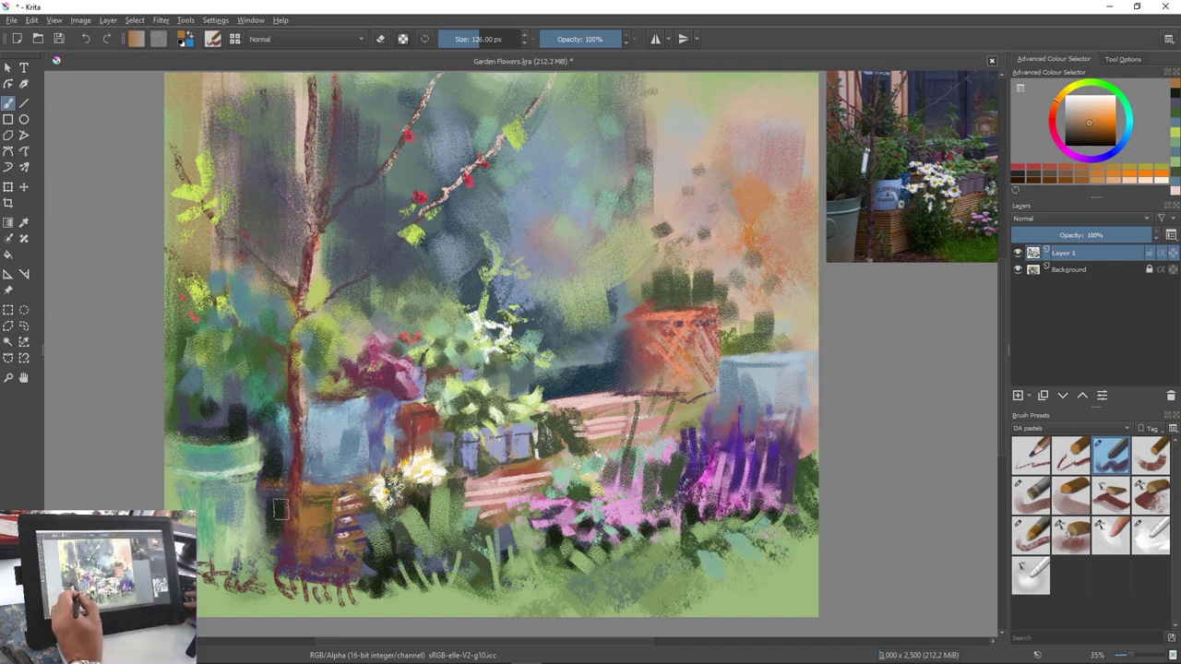
Add a last orange-brown stroke to the crate, and sample dark purple from the trunk's base to paint the ground beneath the green pot
mouse_move(280, 508)
left_mouse_down()
mouse_move(273, 540)
mouse_move(277, 526)
left_mouse_up()
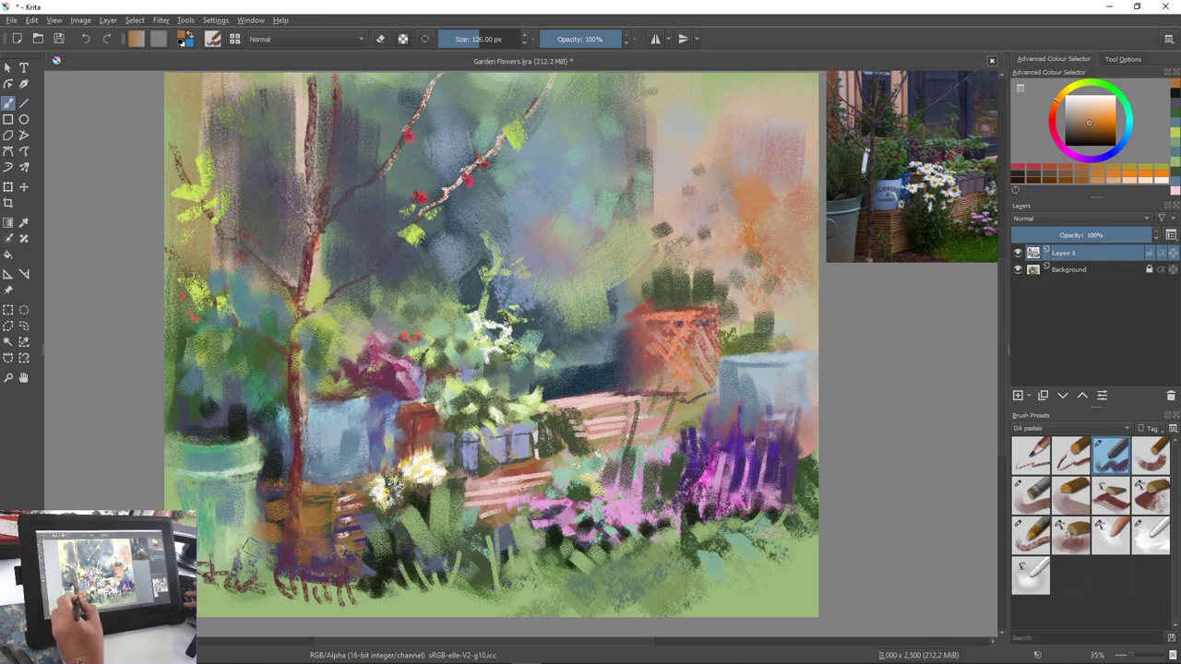
left_click(320, 595, "ctrl")
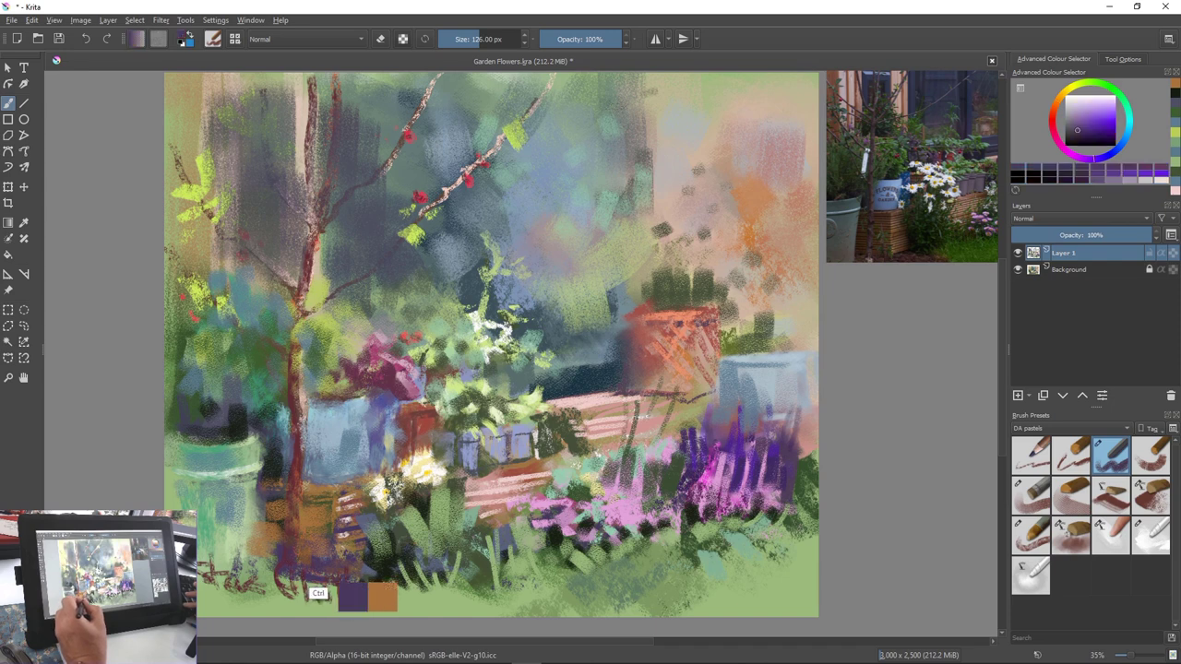
mouse_move(251, 554)
left_mouse_down()
mouse_move(271, 552)
mouse_move(273, 534)
mouse_move(251, 519)
mouse_move(249, 555)
left_mouse_up()
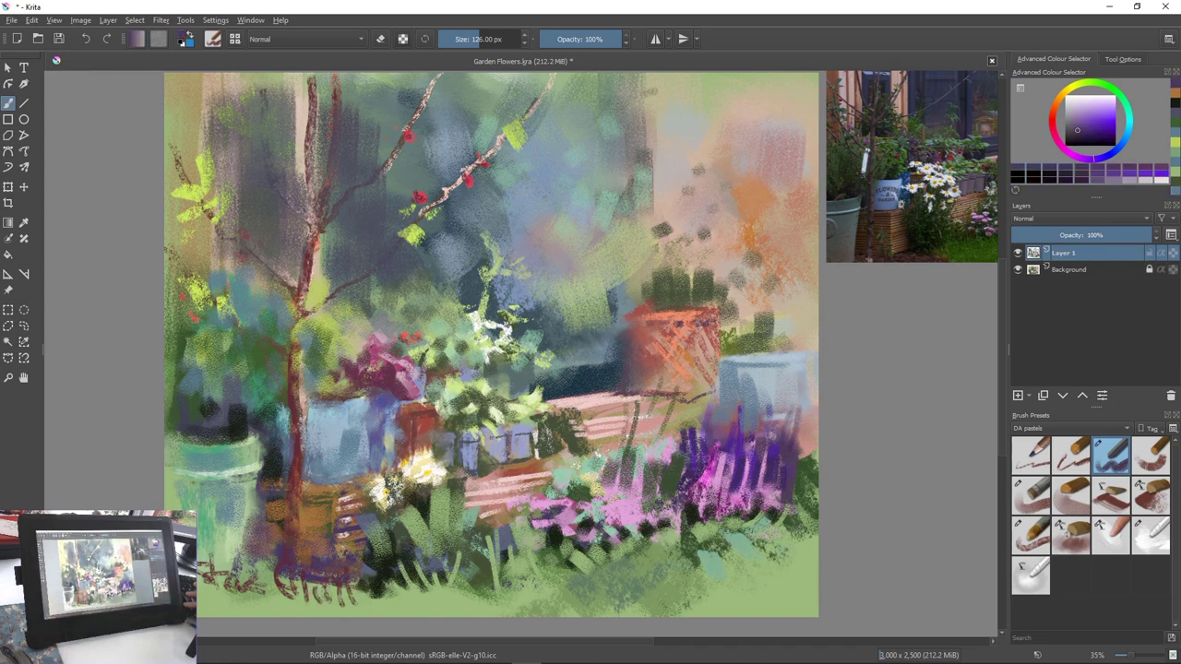
mouse_move(205, 579)
left_mouse_down()
mouse_move(238, 546)
mouse_move(208, 592)
left_mouse_up()
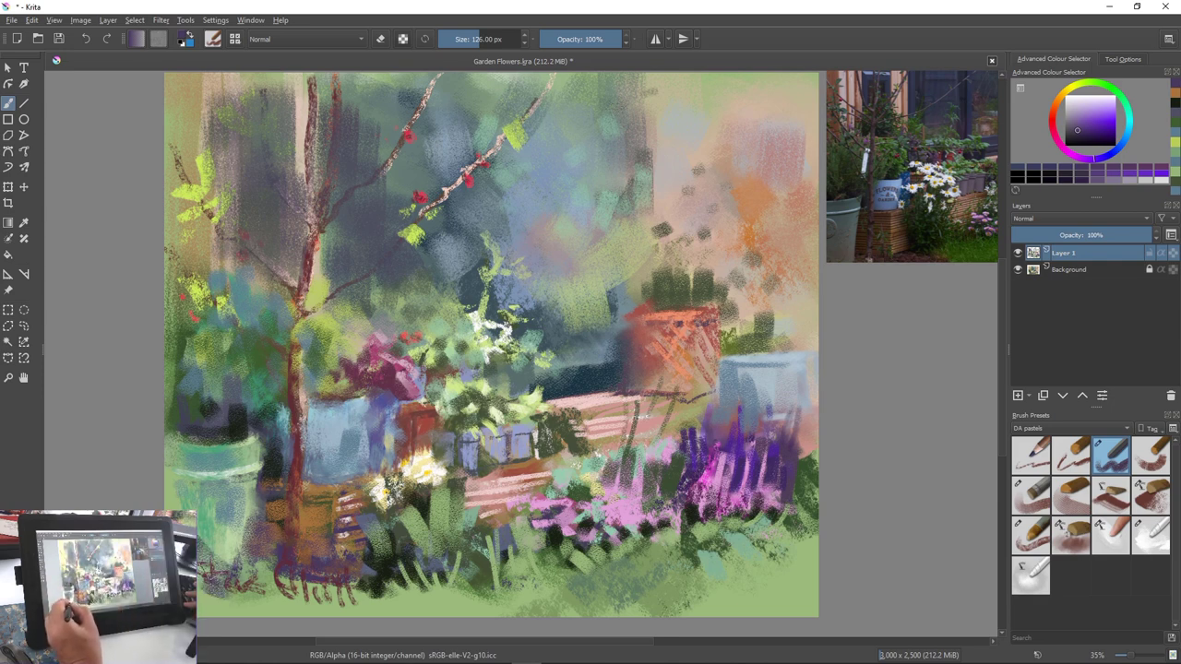
Paint short dark purple strokes through the green foliage below the white daisies and beside the wooden crate
mouse_move(390, 538)
left_mouse_down()
mouse_move(366, 579)
mouse_move(323, 602)
left_mouse_up()
mouse_move(398, 515)
left_mouse_down()
mouse_move(397, 535)
mouse_move(434, 537)
mouse_move(428, 550)
left_mouse_up()
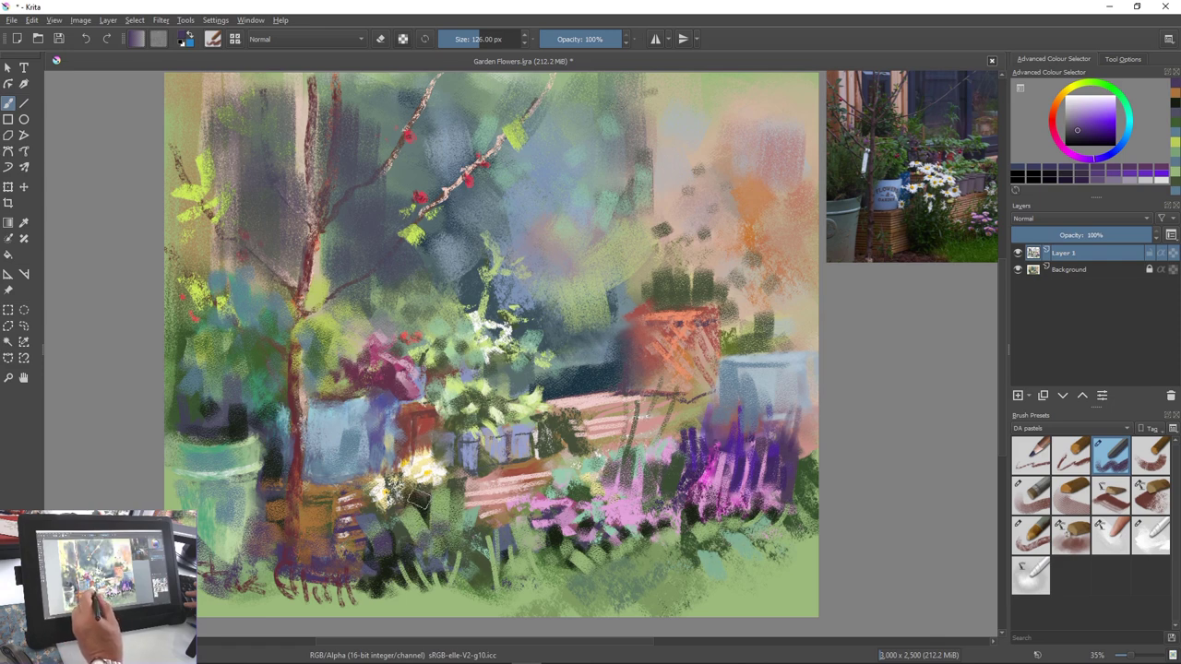
left_click_drag(419, 500, 438, 548)
mouse_move(421, 500)
left_mouse_down()
mouse_move(422, 557)
mouse_move(447, 537)
mouse_move(452, 555)
left_mouse_up()
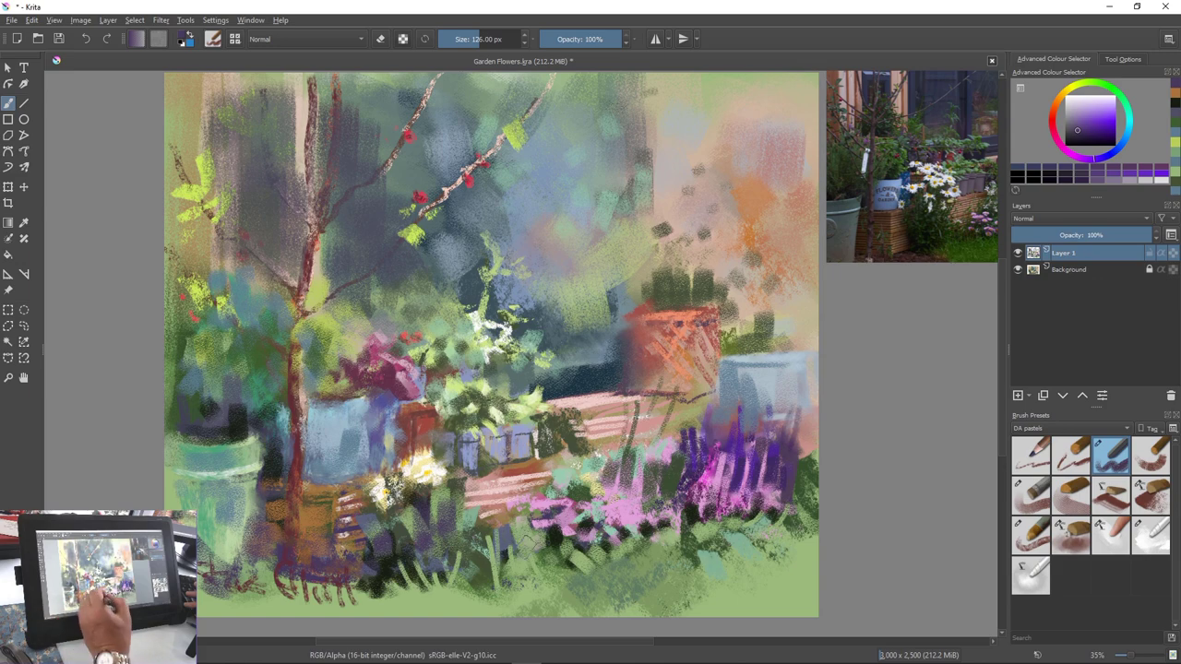
Break up the pink flower bed with short, near-vertical dark purple strokes across its lower edge and stems
left_click_drag(550, 515, 544, 548)
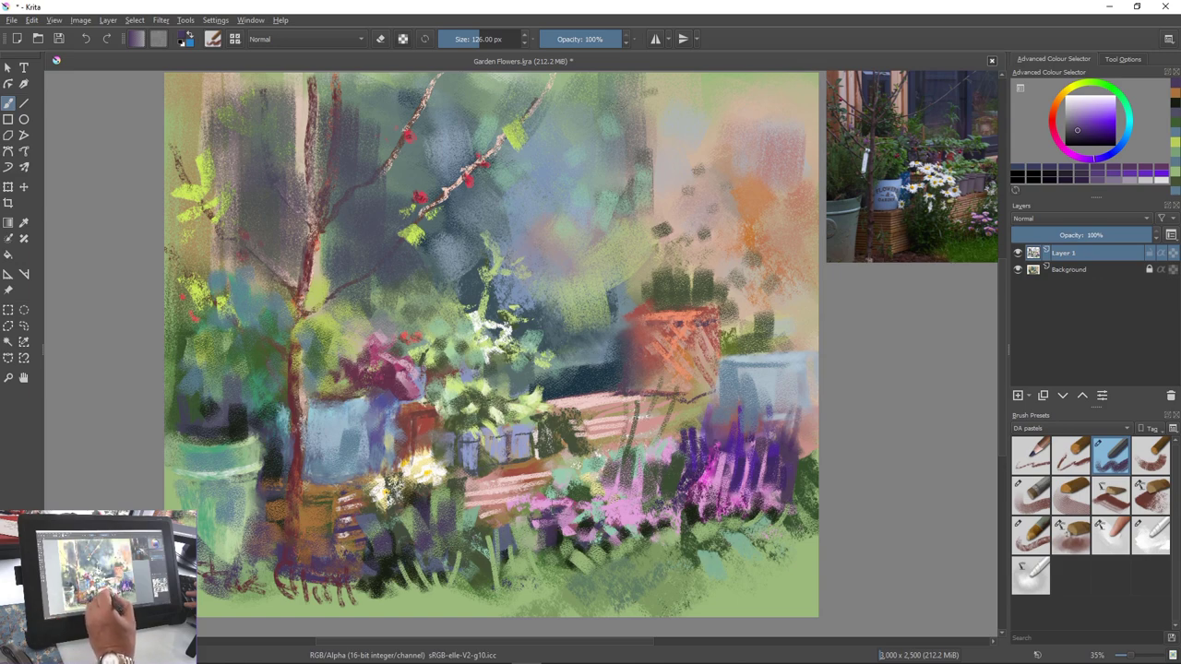
left_click_drag(583, 485, 565, 530)
left_click_drag(629, 493, 620, 524)
left_click_drag(633, 504, 626, 530)
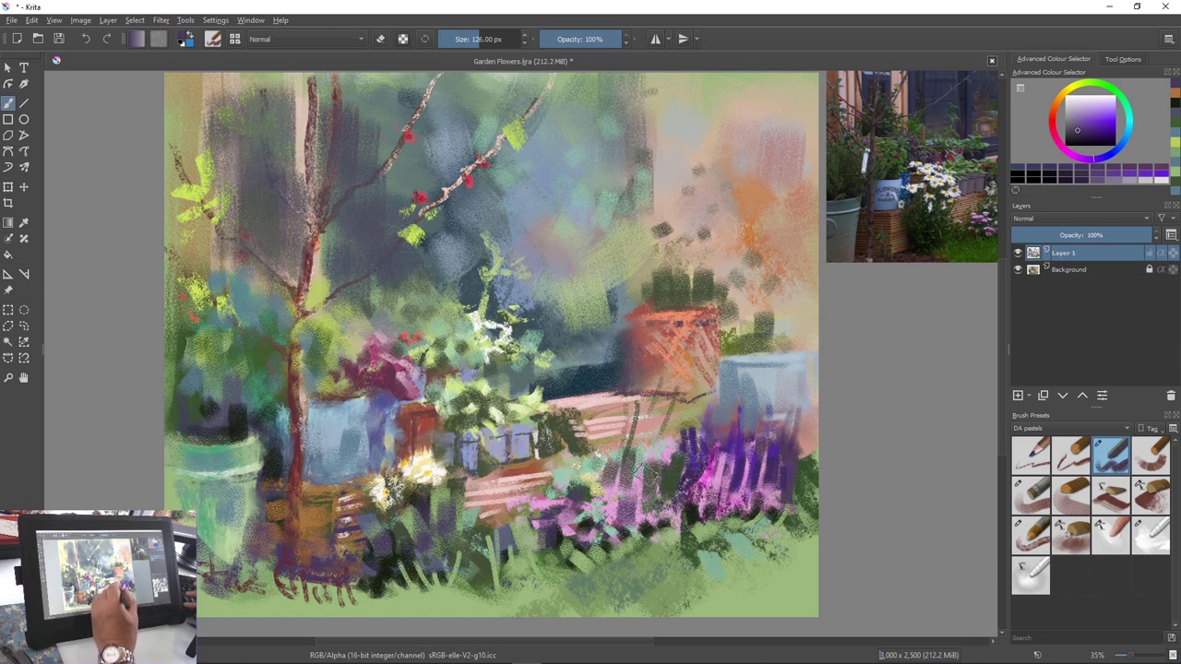
left_click_drag(646, 475, 648, 510)
Sample mint green from the flower bed foliage and paint vertical strokes between the pink and violet flowers
left_click(590, 469, "ctrl")
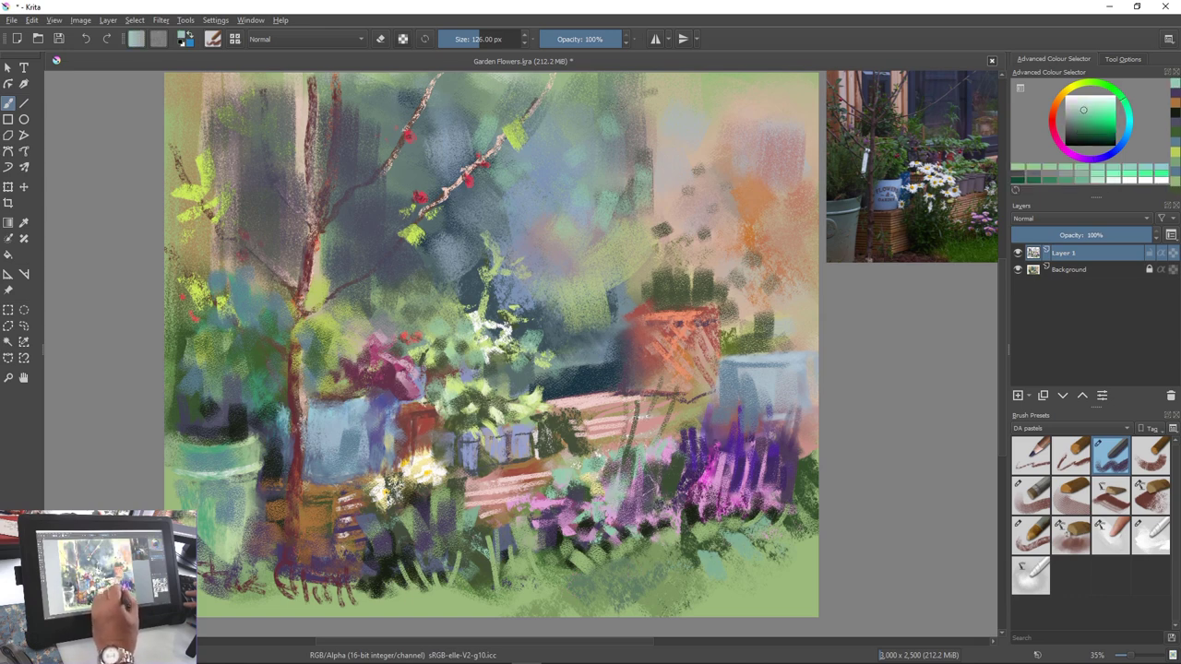
left_click_drag(678, 478, 676, 529)
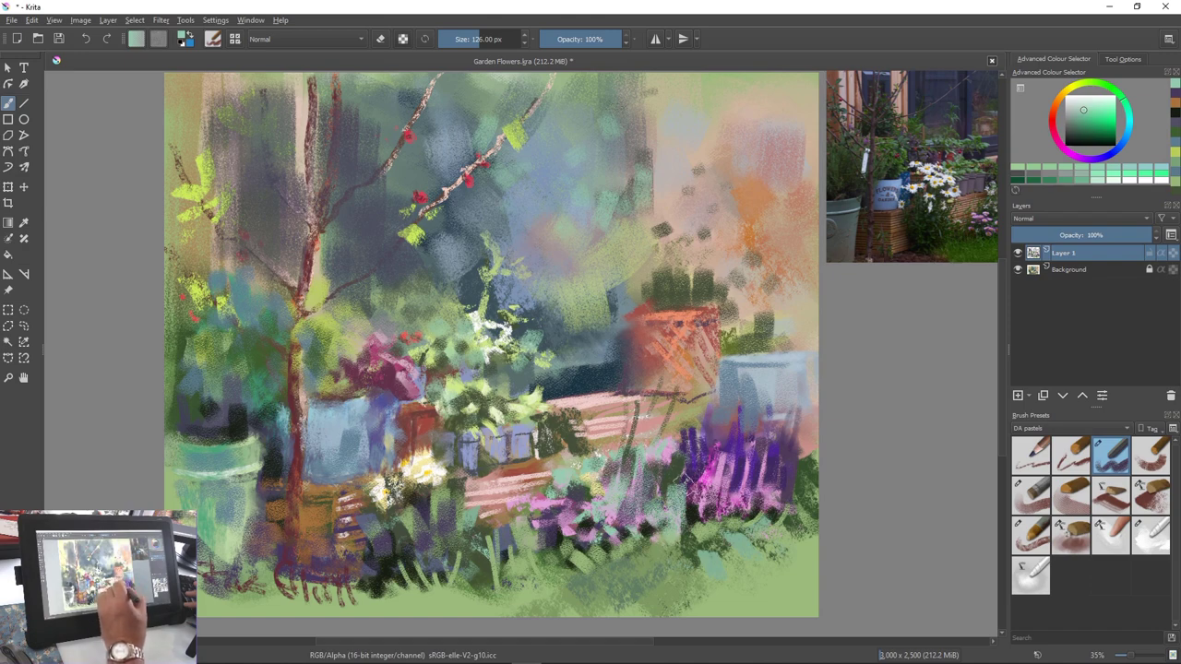
left_click_drag(690, 477, 690, 518)
mouse_move(693, 476)
left_mouse_down()
mouse_move(696, 508)
mouse_move(700, 473)
mouse_move(688, 522)
mouse_move(681, 499)
mouse_move(669, 528)
left_mouse_up()
Sample lilac pink and deep violet from the flowers and paint strokes of both colours into the violet flower clump
left_click(716, 511, "ctrl")
left_click_drag(733, 480, 732, 505)
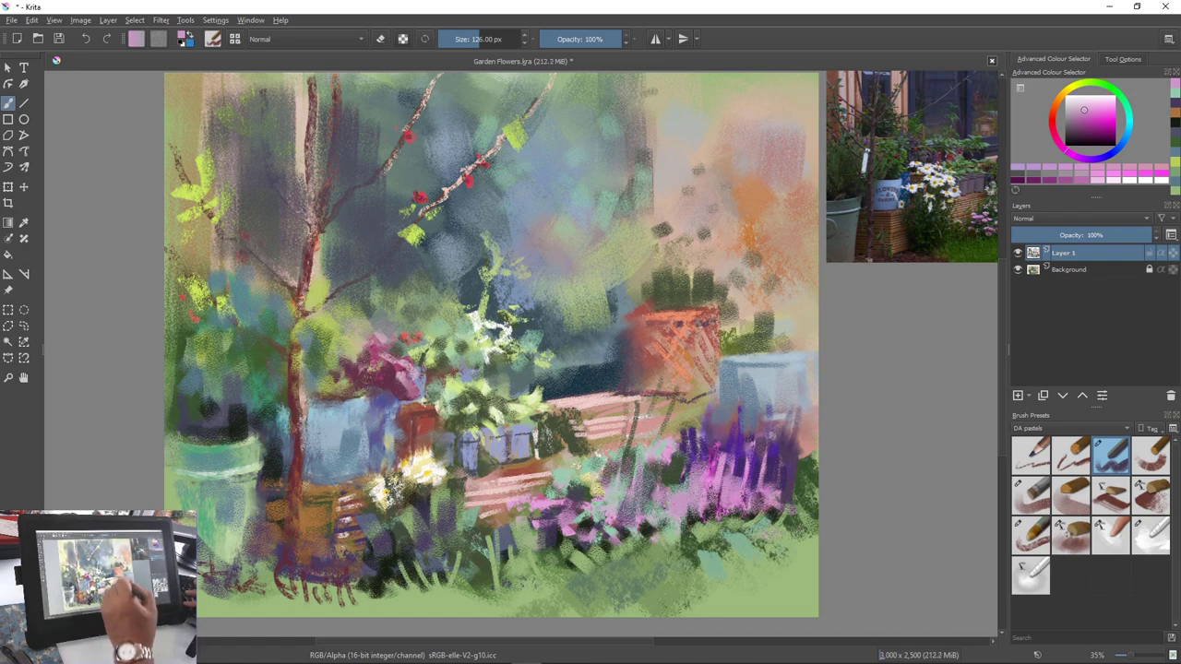
left_click(745, 451, "ctrl")
mouse_move(746, 443)
left_mouse_down()
mouse_move(748, 472)
mouse_move(775, 471)
mouse_move(794, 493)
left_mouse_up()
left_click_drag(722, 429, 731, 446)
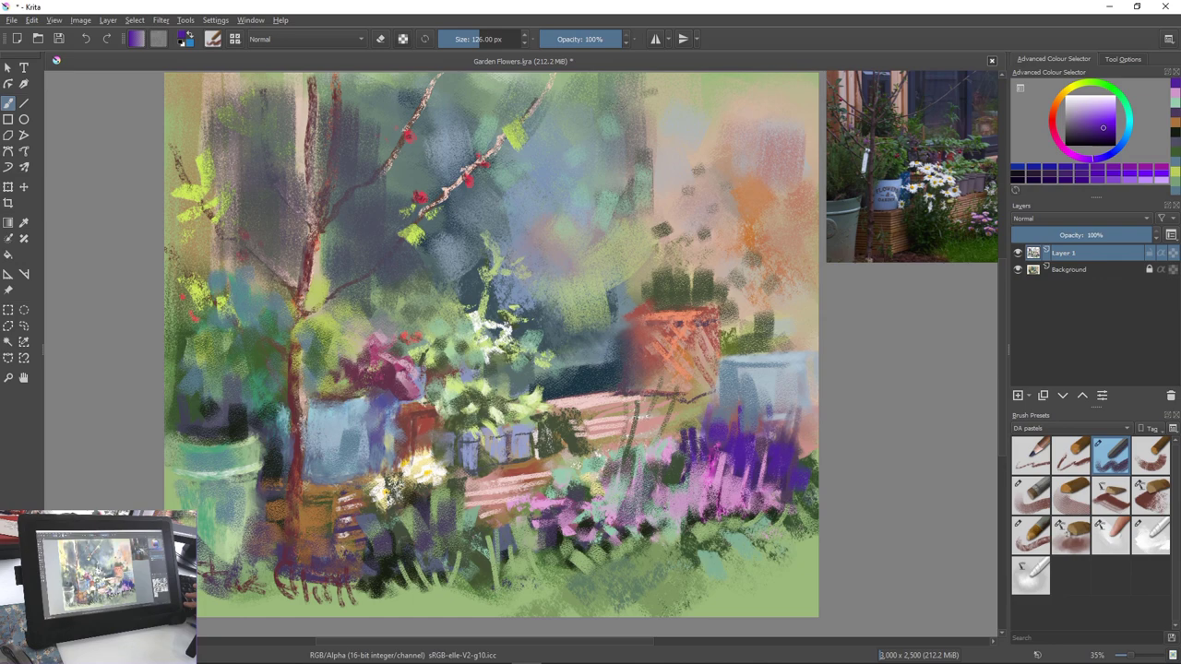
Sample cream and white from the daisies and dab a pale bloom over the base of the terracotta pot
left_click(420, 489, "ctrl")
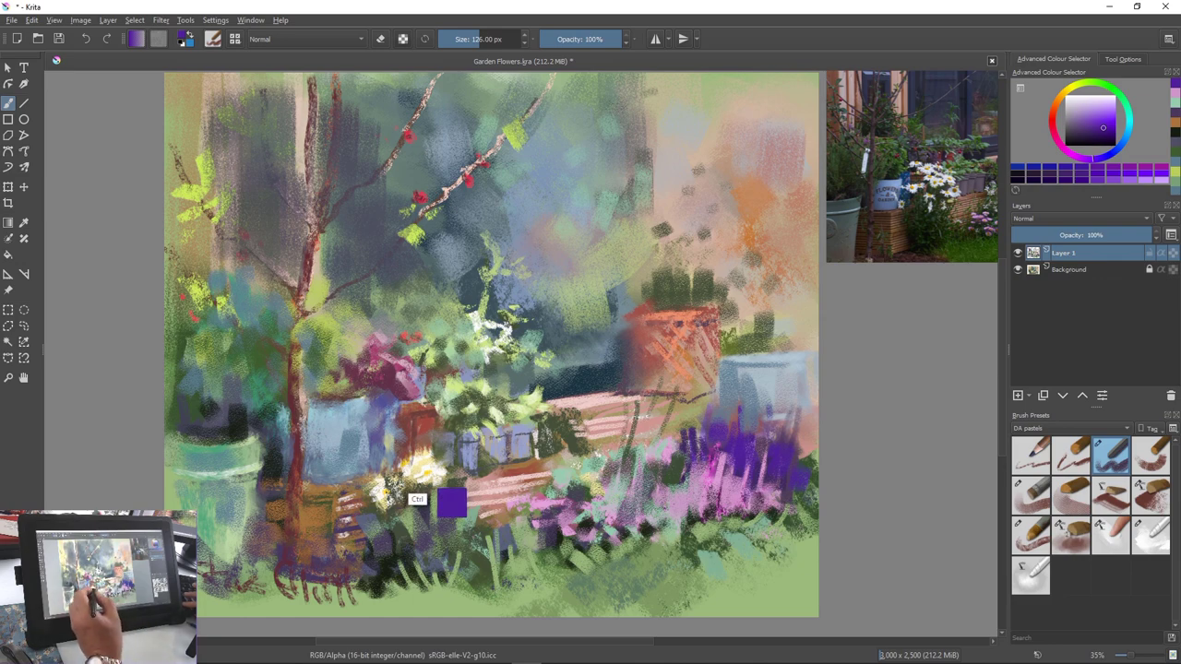
left_click_drag(656, 371, 653, 385)
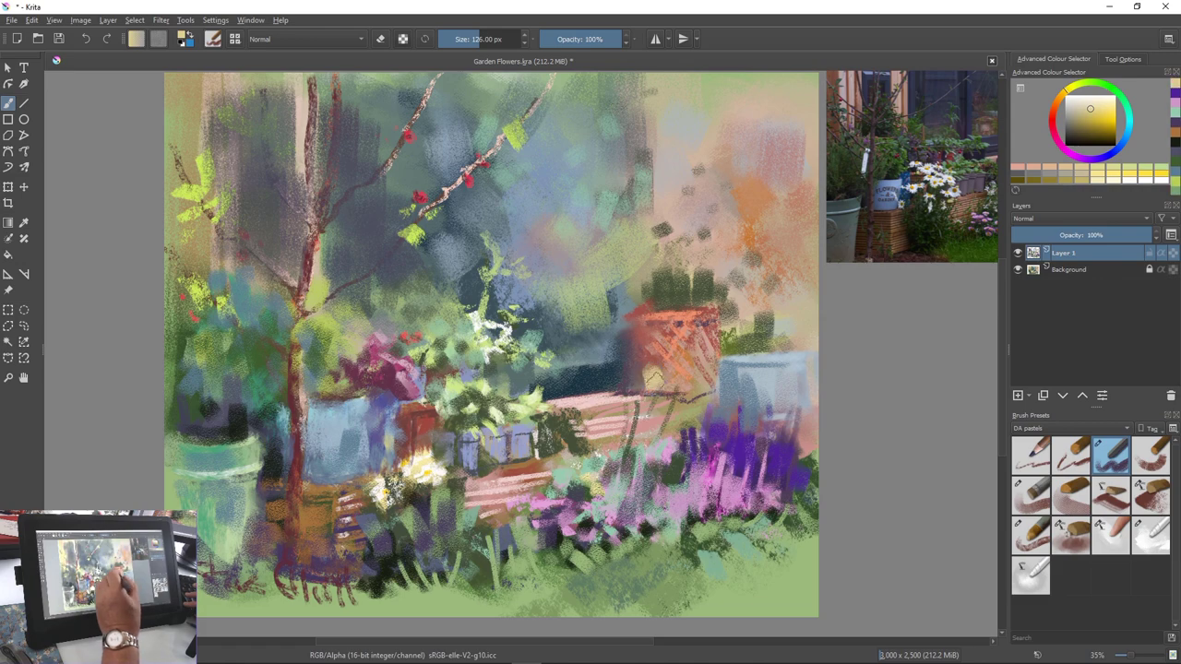
left_click(429, 476, "ctrl")
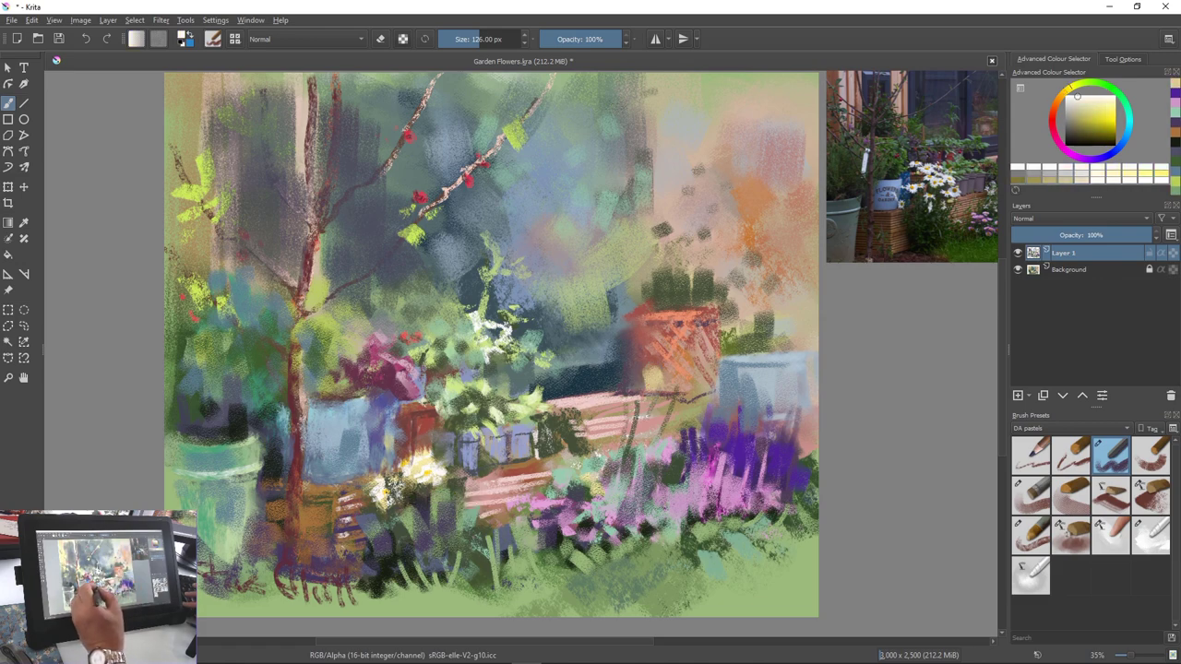
mouse_move(653, 371)
left_mouse_down()
mouse_move(653, 399)
mouse_move(672, 385)
mouse_move(651, 406)
mouse_move(637, 395)
left_mouse_up()
Reduce the brush size to 63 px and add white petals around the bloom in front of the terracotta pot
key("bracketleft")
key("bracketleft")
key("bracketleft")
key("bracketleft")
key("bracketleft")
key("bracketleft")
key("bracketleft")
key("bracketleft")
key("bracketleft")
key("bracketleft")
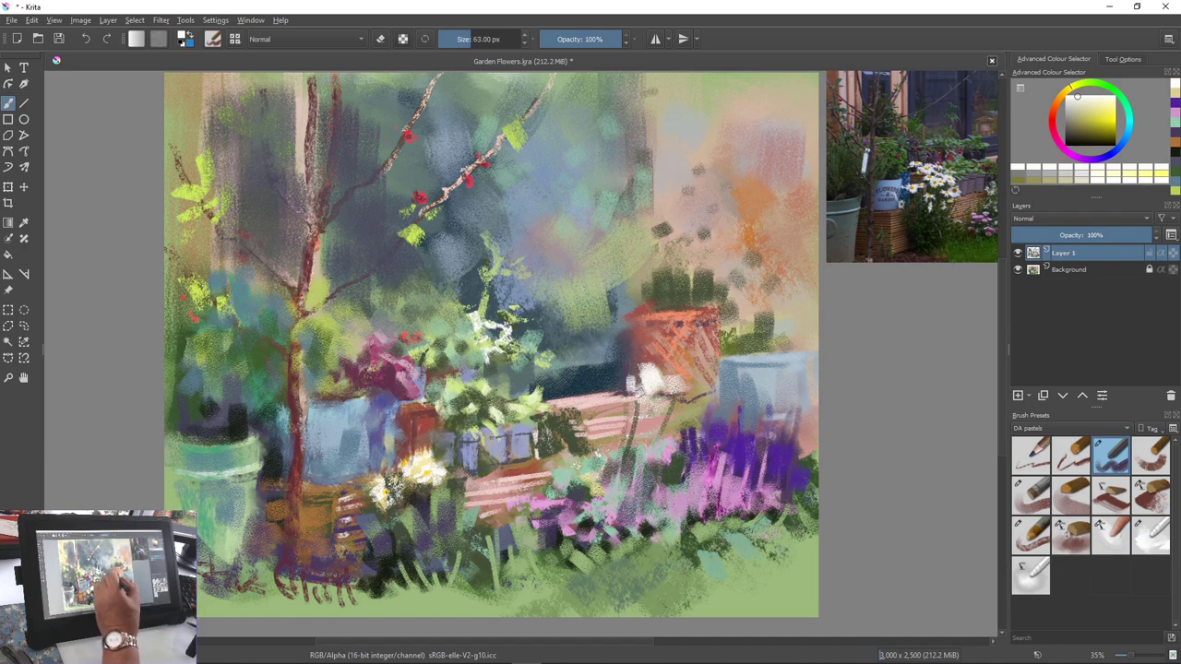
left_click_drag(656, 353, 678, 367)
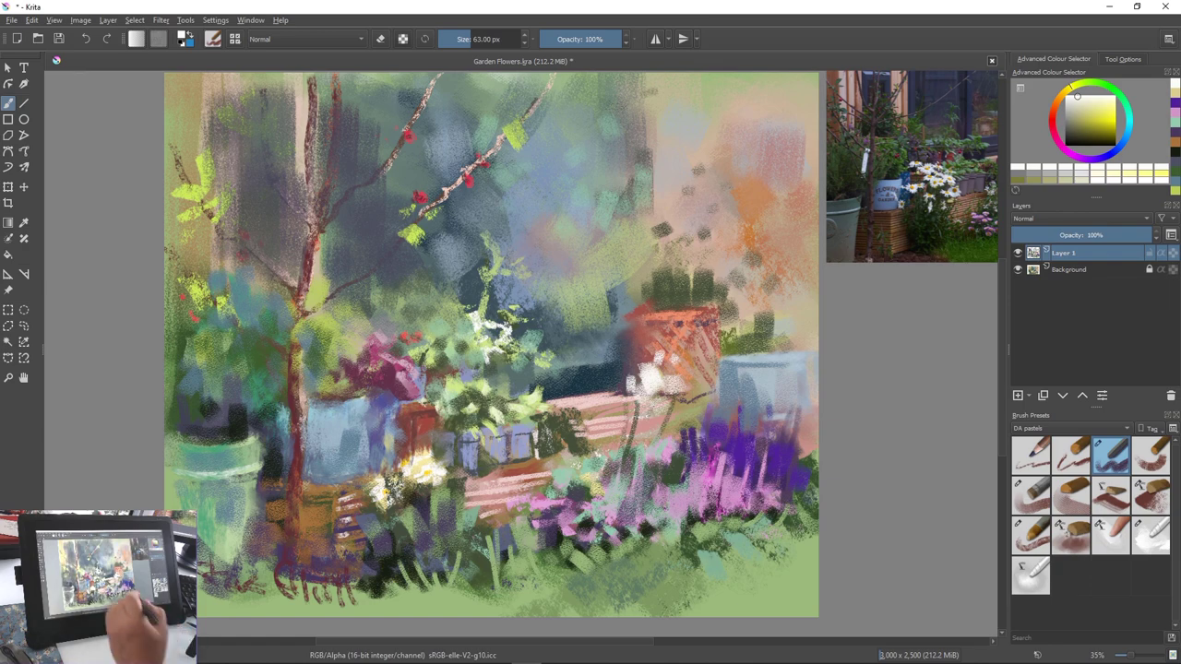
left_click_drag(676, 378, 692, 391)
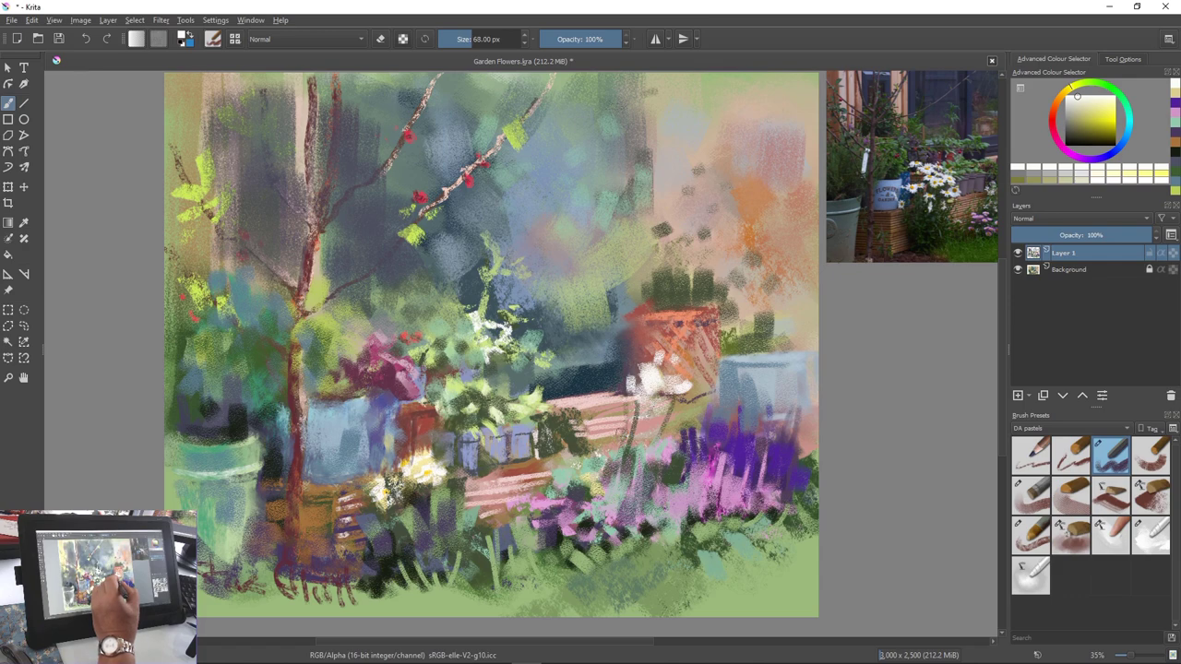
Enlarge the brush to 126 px and dab a soft white bloom on the stem below the terracotta pot
key("bracketright")
key("bracketright")
key("bracketright")
key("bracketright")
key("bracketright")
key("bracketright")
key("bracketright")
key("bracketright")
key("bracketright")
key("bracketright")
left_click_drag(617, 411, 627, 421)
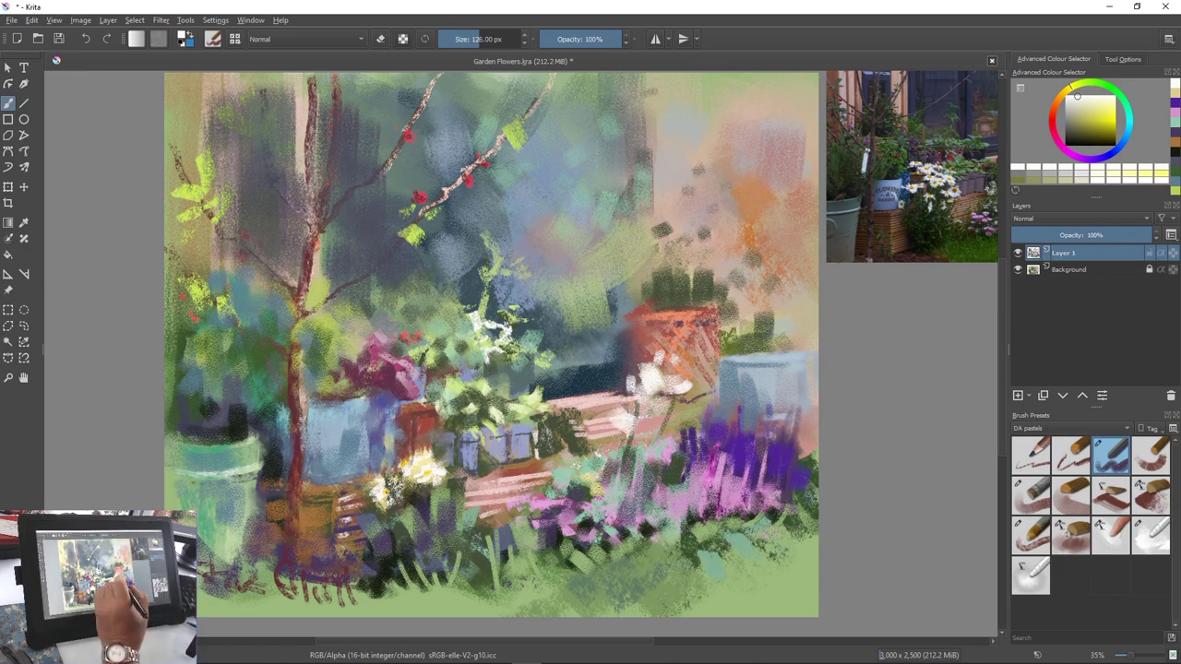
Shrink the brush slightly and dab a white bloom just above the violet flowers, in front of the pale blue pot
key("bracketleft")
key("bracketleft")
key("bracketleft")
key("bracketleft")
key("bracketleft")
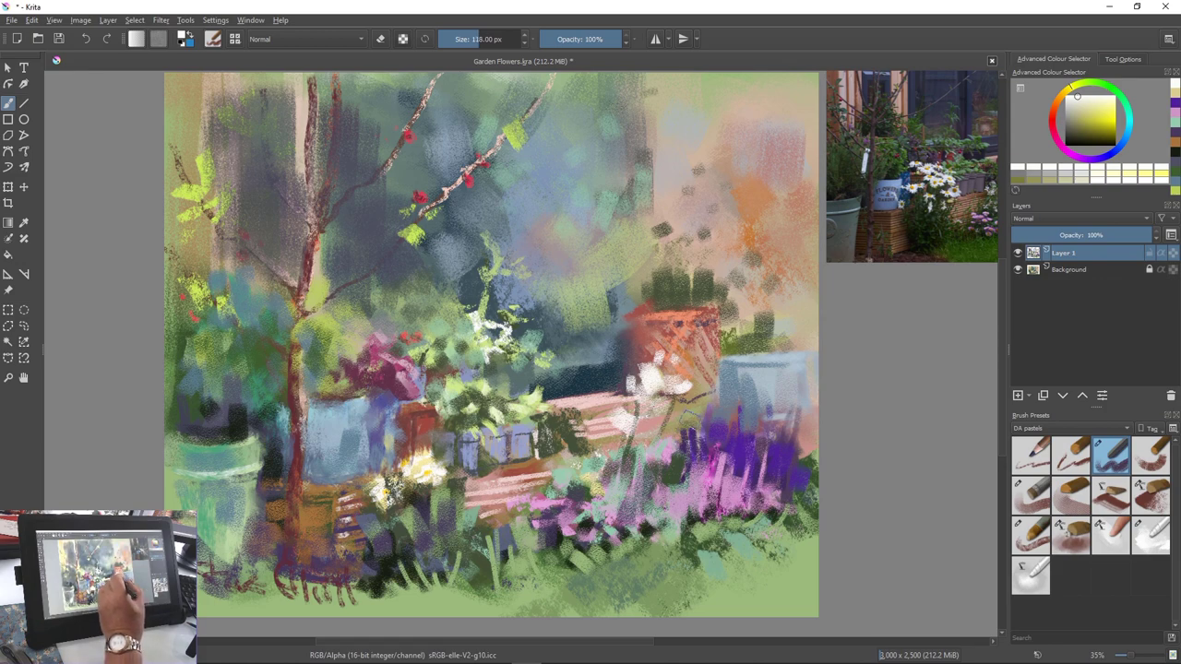
mouse_move(704, 409)
left_mouse_down()
mouse_move(712, 431)
mouse_move(711, 417)
mouse_move(692, 440)
left_mouse_up()
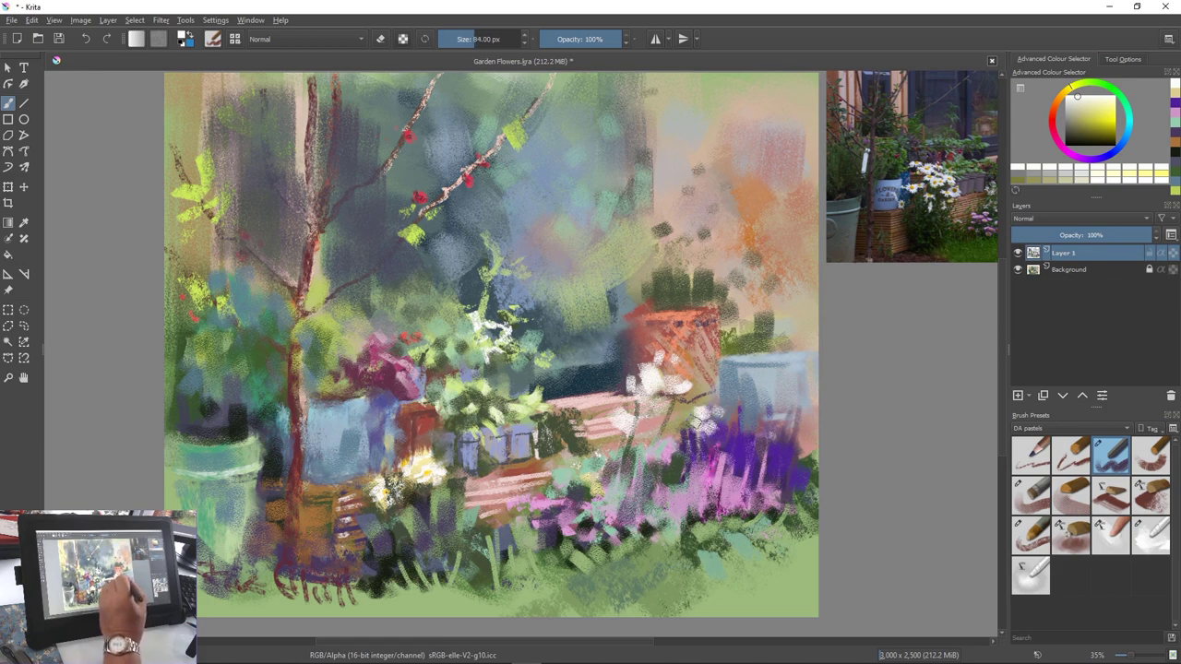
Reduce the brush size to 35 px and draw thin curved white petals among the violet flowers
key("bracketleft")
key("bracketleft")
key("bracketleft")
key("bracketleft")
key("bracketleft")
key("bracketleft")
key("bracketleft")
key("bracketleft")
key("bracketleft")
key("bracketleft")
key("bracketleft")
key("bracketleft")
key("bracketleft")
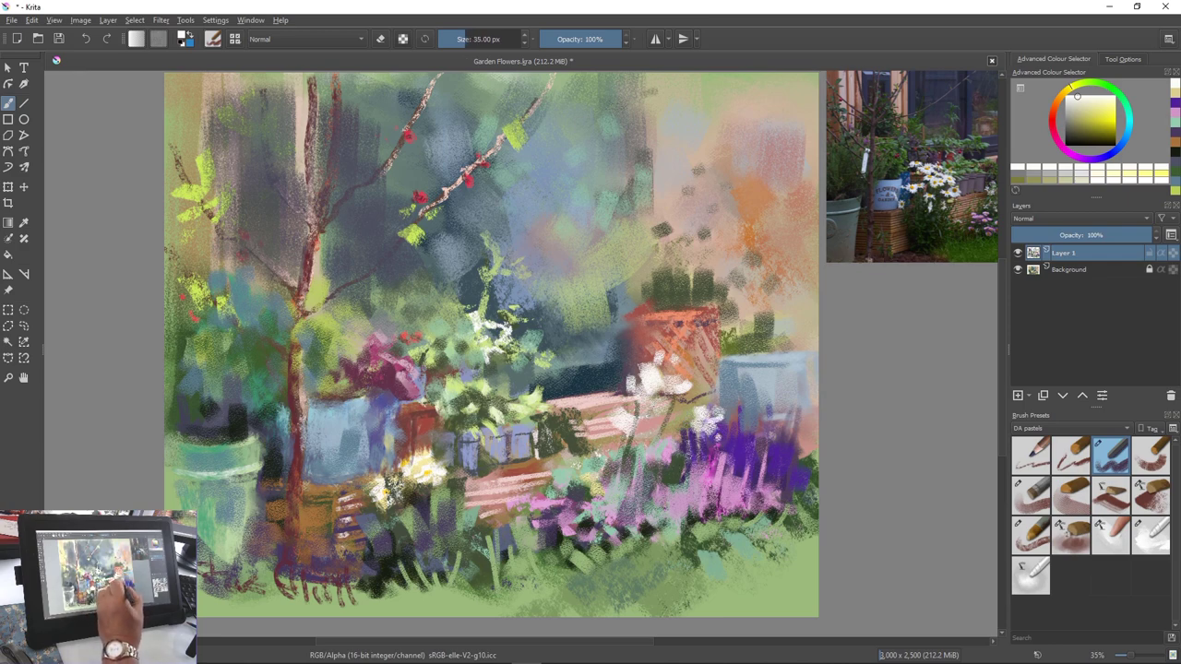
mouse_move(689, 463)
left_mouse_down()
mouse_move(707, 450)
mouse_move(729, 461)
left_mouse_up()
left_click_drag(692, 474, 713, 463)
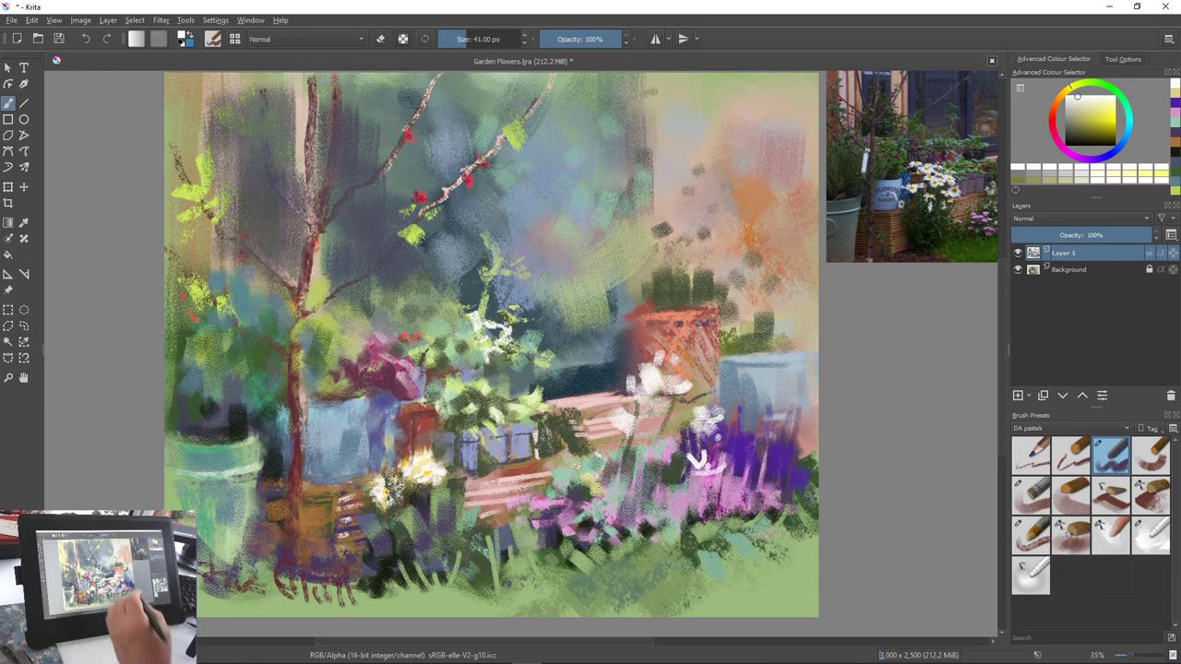
Enlarge the brush to 78 px and dab white blooms over the thin petals, along the grass edge and in the pink flower bed
key("]")
key("]")
key("]")
key("]")
key("]")
key("]")
key("]")
key("]")
key("]")
mouse_move(703, 454)
left_mouse_down()
mouse_move(703, 508)
mouse_move(734, 539)
mouse_move(778, 545)
left_mouse_up()
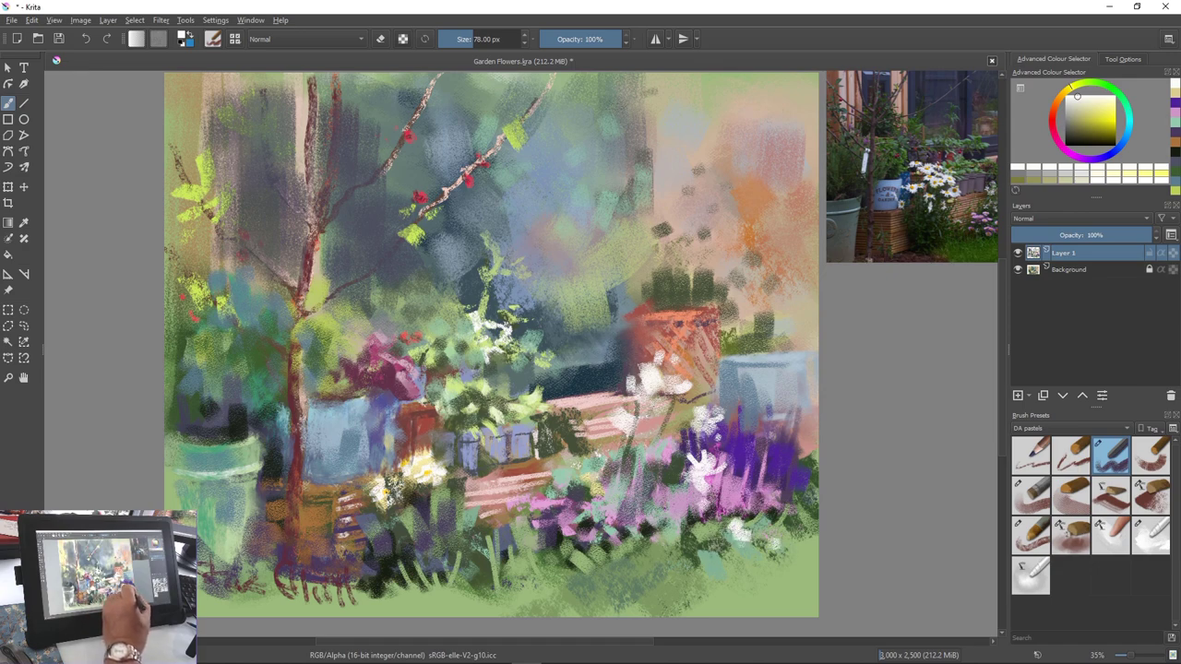
left_click_drag(704, 538, 722, 536)
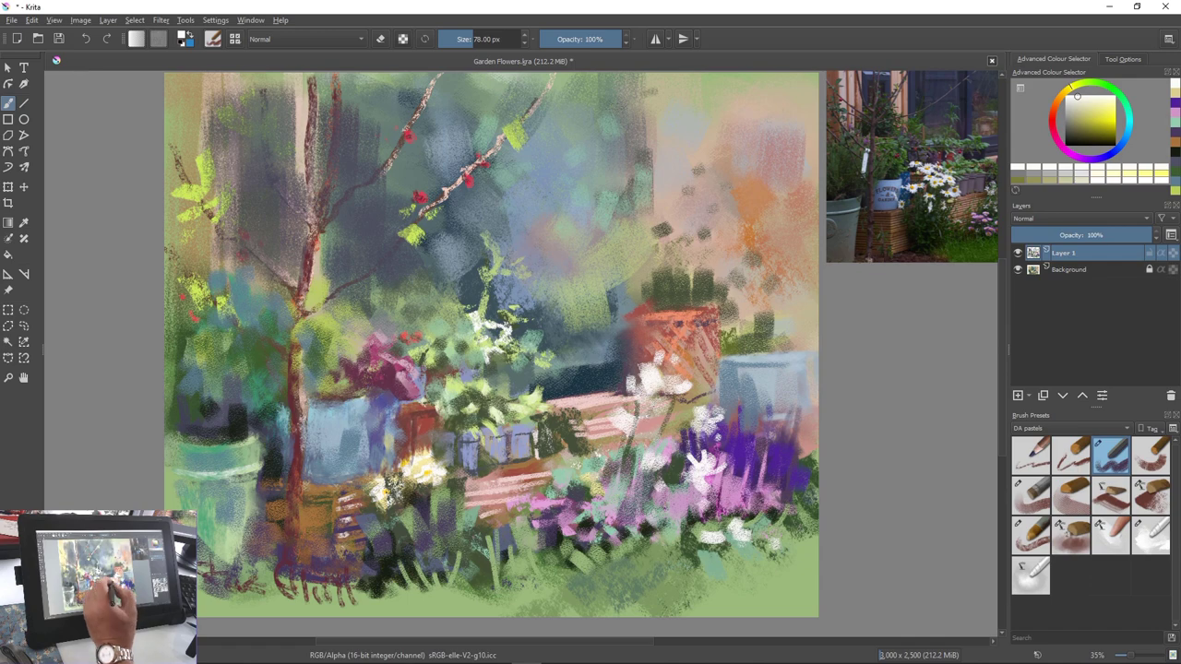
left_click_drag(593, 473, 605, 487)
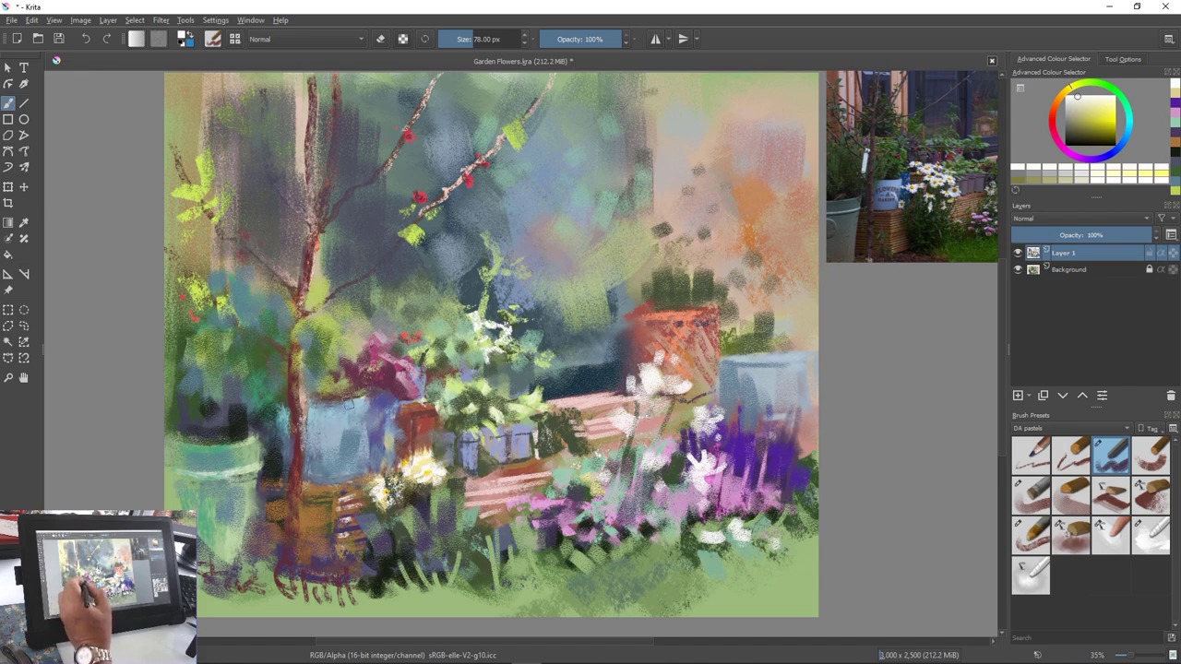
Paint large white daisies from the magenta flowers down across the planter and over the existing daisies beside the crate
mouse_move(386, 386)
left_mouse_down()
mouse_move(426, 344)
mouse_move(428, 362)
mouse_move(403, 351)
mouse_move(462, 379)
mouse_move(450, 399)
mouse_move(474, 416)
left_mouse_up()
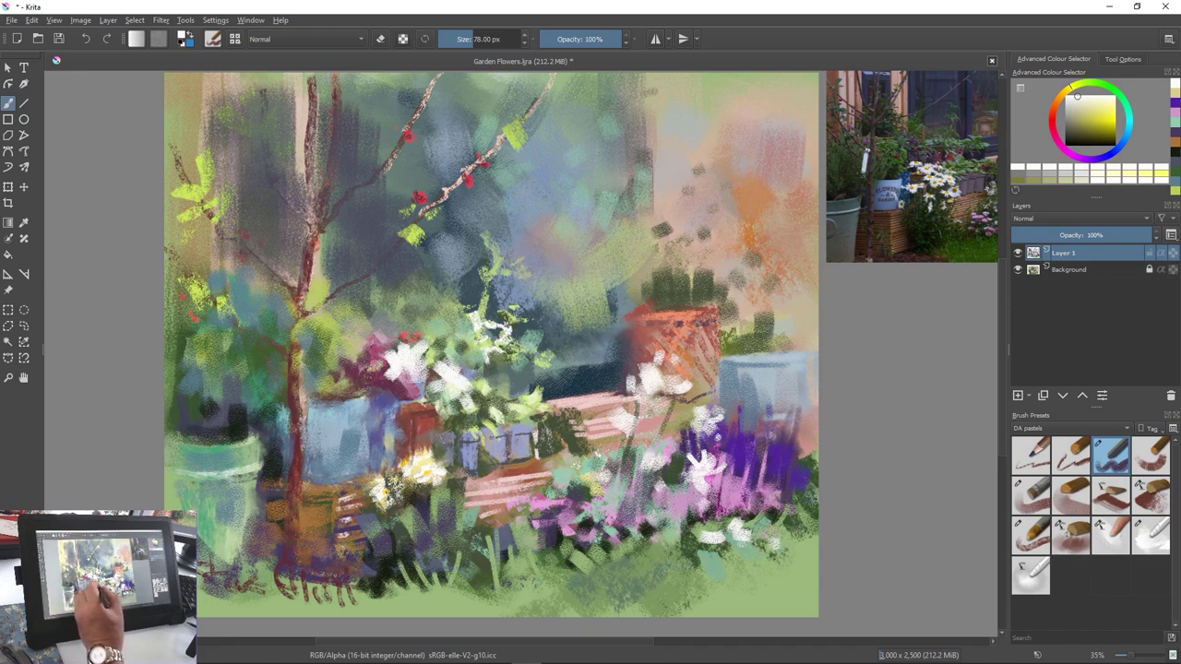
mouse_move(441, 418)
left_mouse_down()
mouse_move(428, 413)
mouse_move(427, 429)
mouse_move(448, 419)
mouse_move(463, 444)
mouse_move(443, 445)
left_mouse_up()
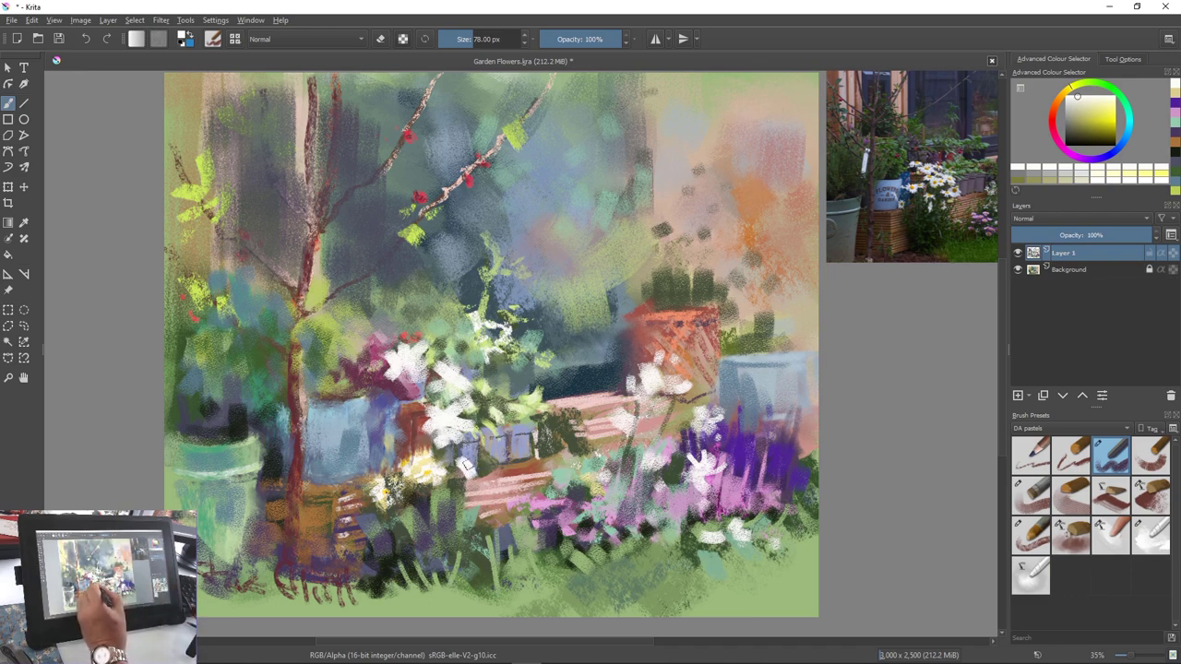
mouse_move(469, 460)
left_mouse_down()
mouse_move(450, 445)
mouse_move(461, 465)
left_mouse_up()
mouse_move(452, 478)
left_mouse_down()
mouse_move(475, 467)
mouse_move(405, 474)
mouse_move(419, 462)
mouse_move(433, 479)
mouse_move(388, 495)
left_mouse_up()
left_click_drag(383, 504, 389, 497)
left_click_drag(399, 506, 383, 495)
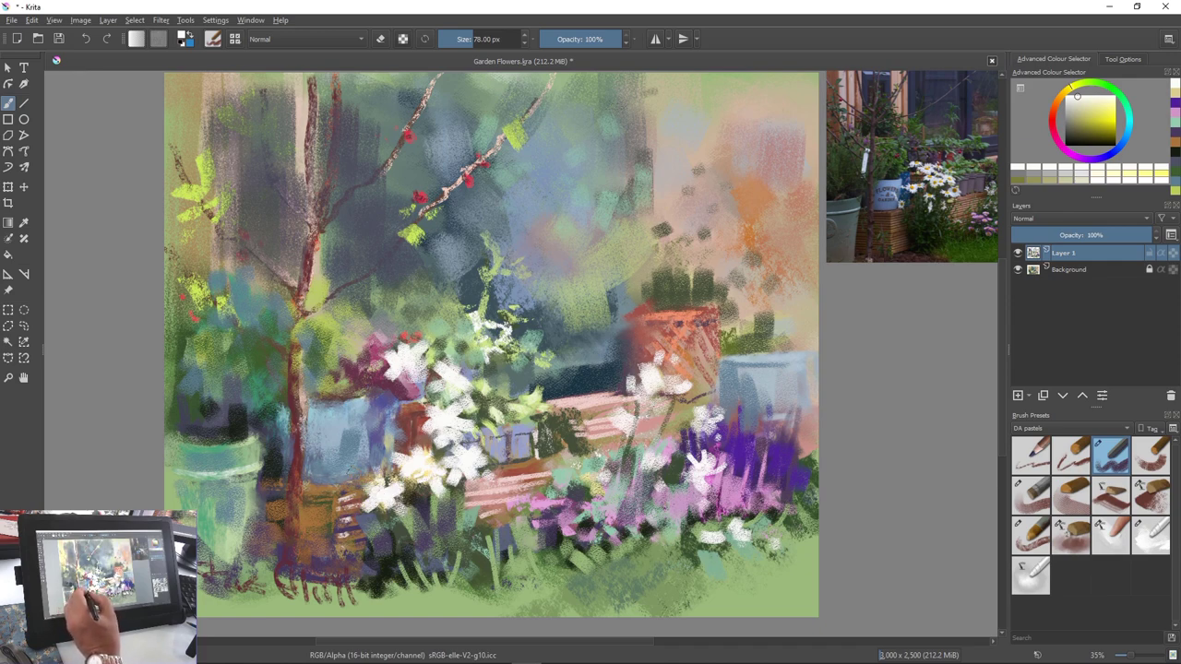
Add loose white petals on the blue pot, below the daisy cluster and between the upper daisies
left_click_drag(354, 449, 363, 462)
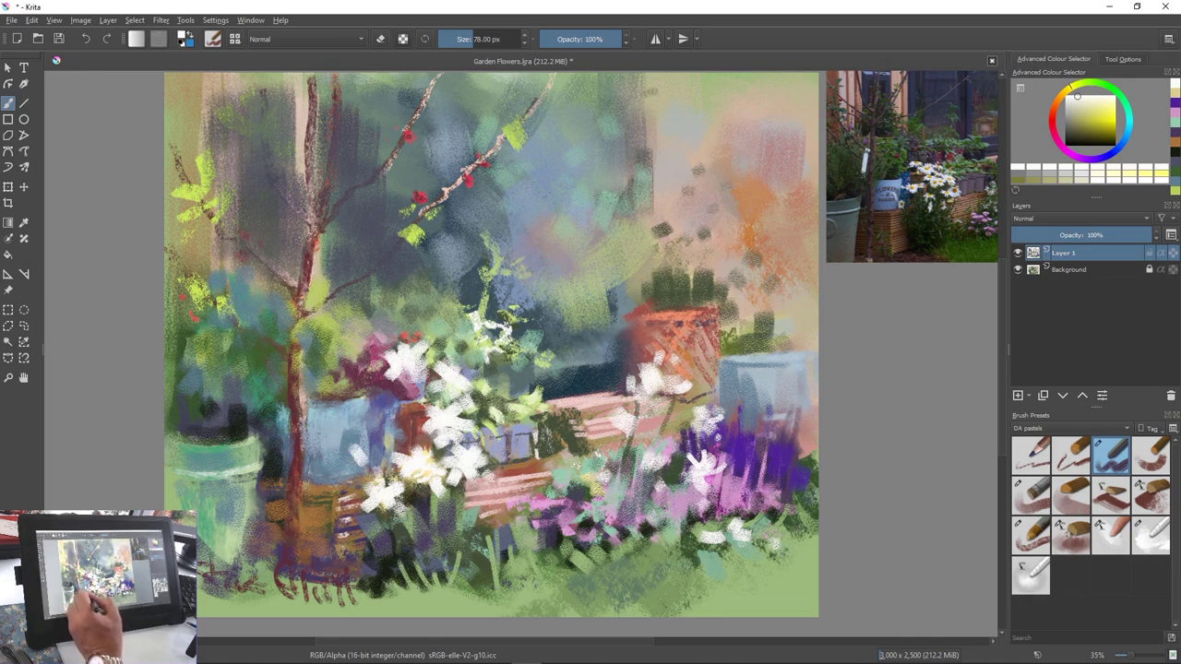
left_click_drag(453, 506, 430, 530)
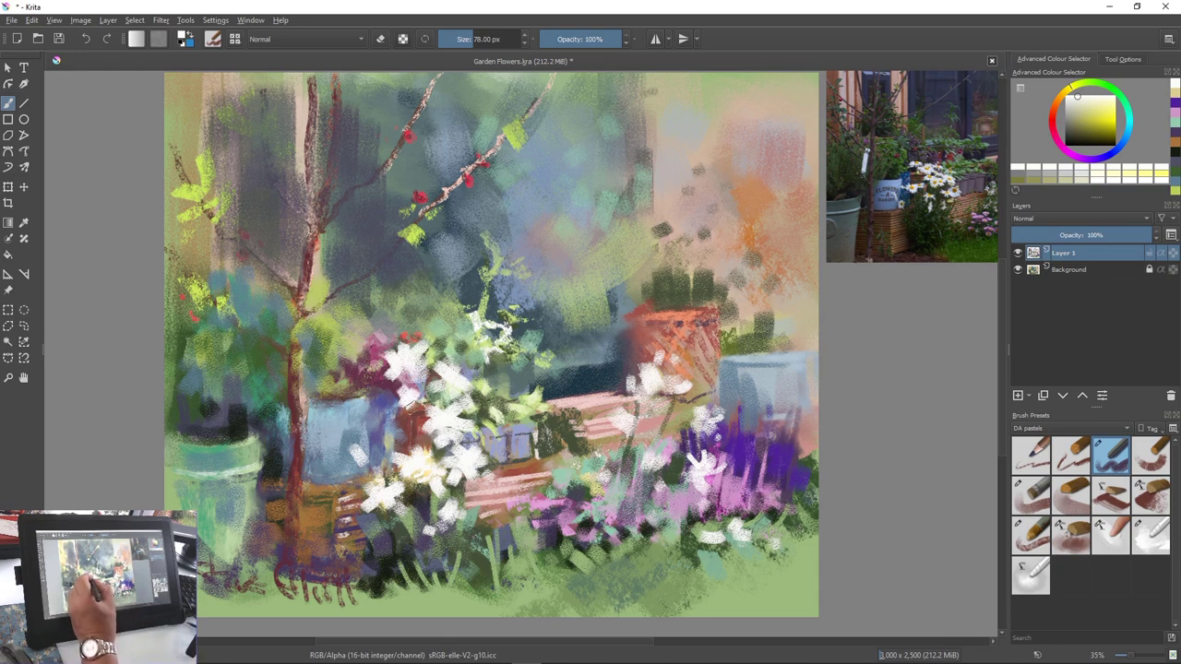
left_click_drag(406, 400, 443, 415)
Choose a golden yellow and dab centres onto the large white daisies above and beside the crate
right_click(392, 438)
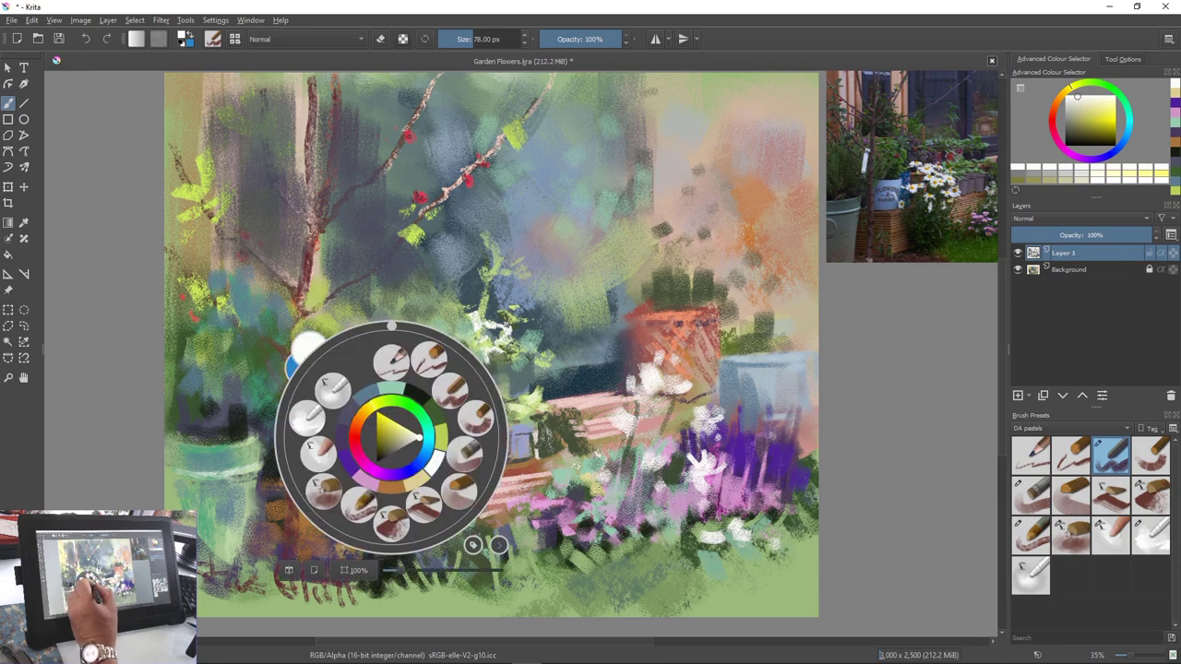
left_click(435, 463)
right_click(435, 463)
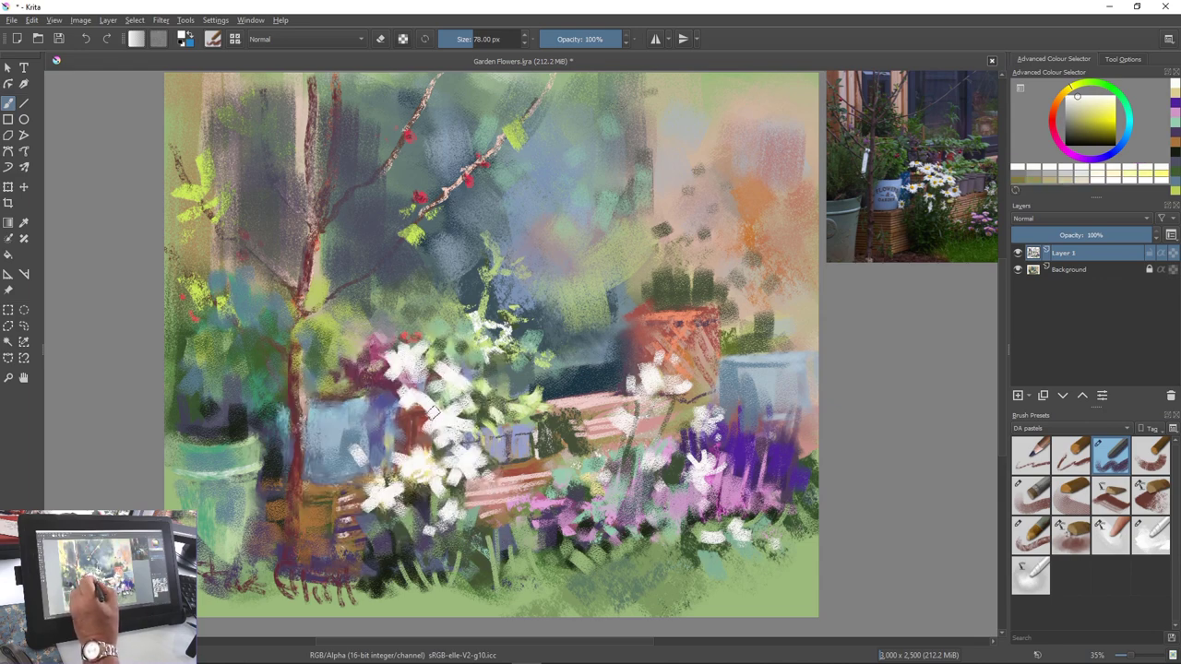
right_click(375, 443)
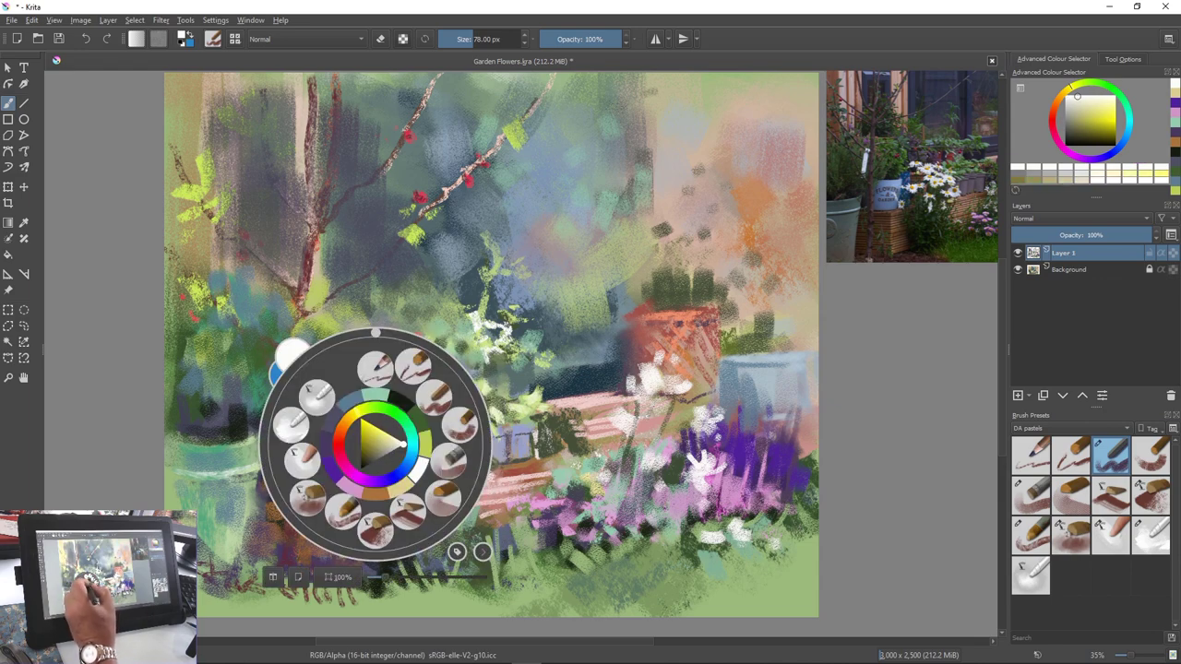
left_click(363, 423)
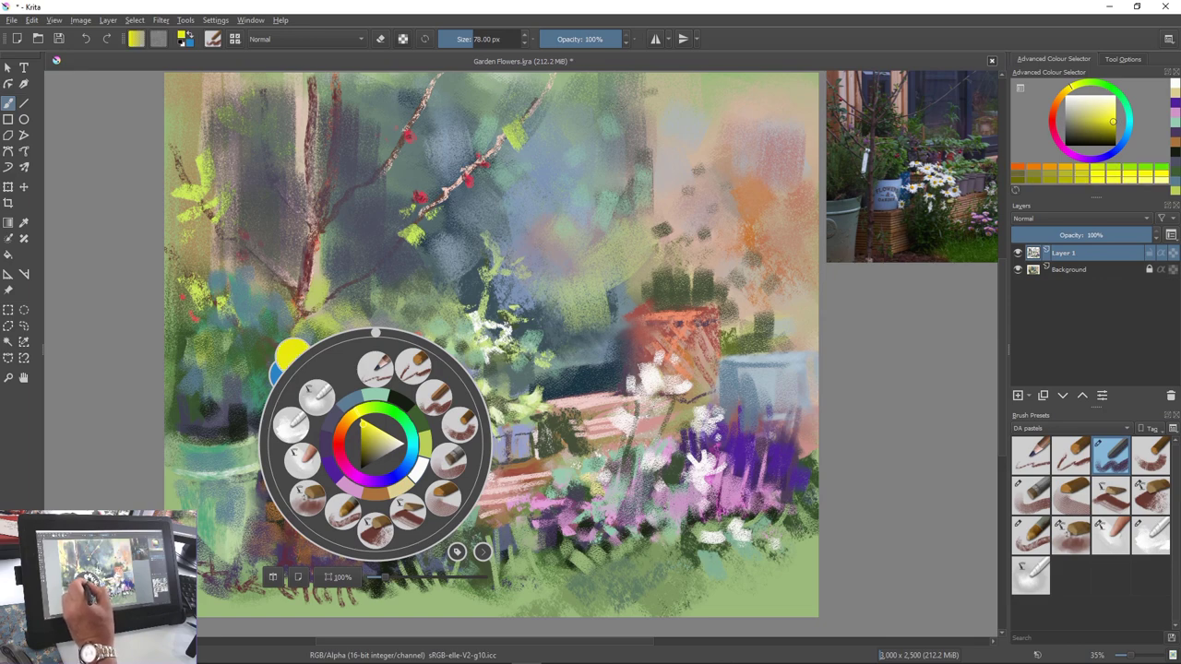
left_click(380, 443)
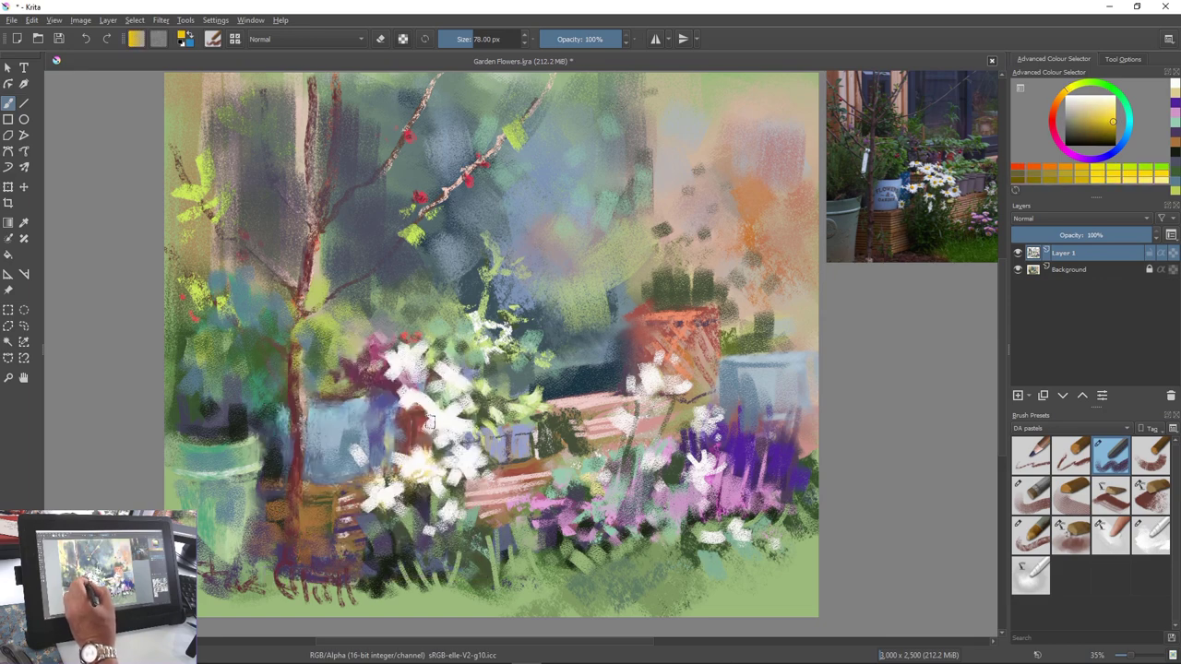
left_click_drag(442, 425, 450, 424)
left_click_drag(448, 380, 454, 377)
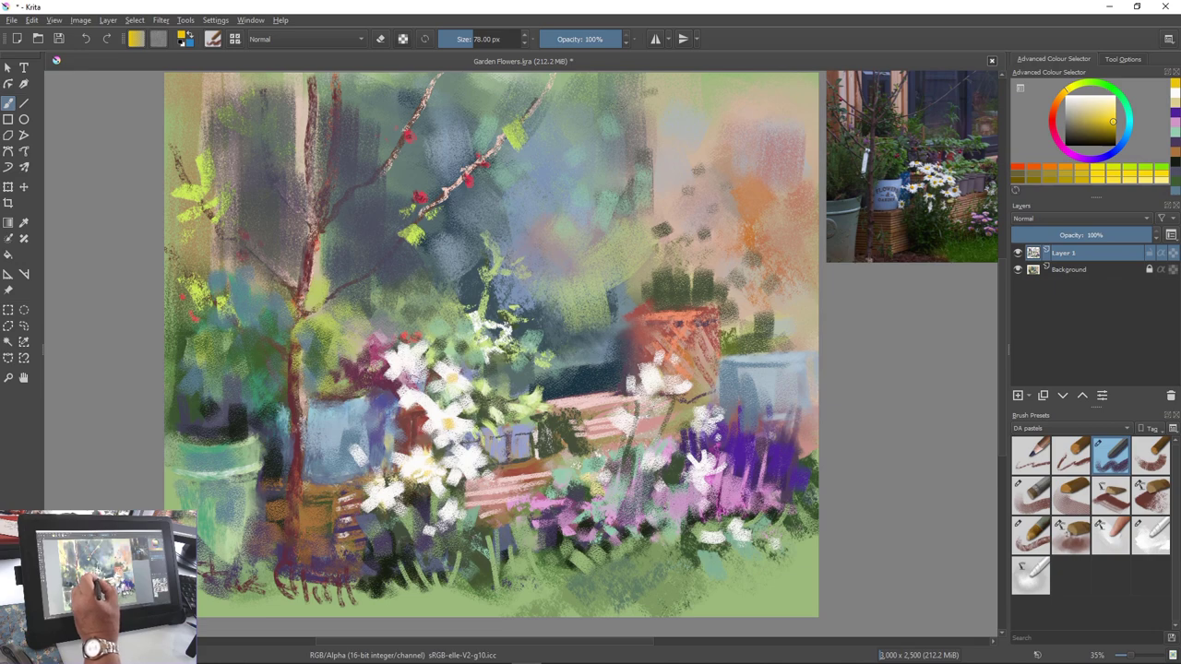
left_click(406, 361)
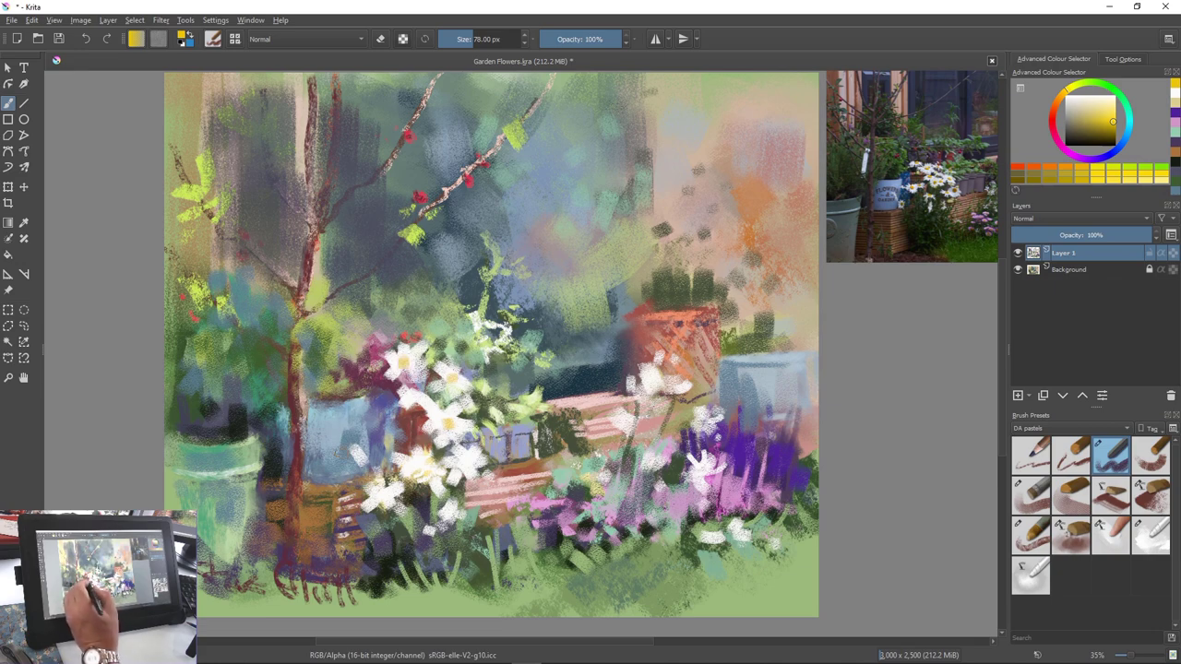
left_click(422, 467)
left_click(383, 496)
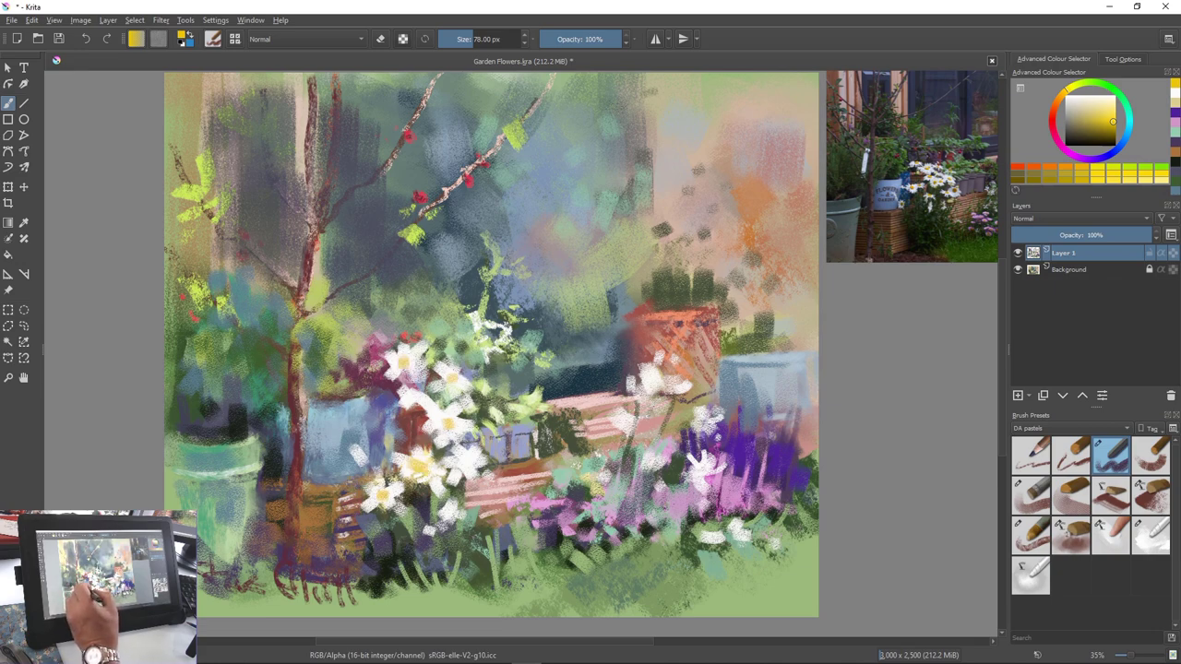
left_click(465, 461)
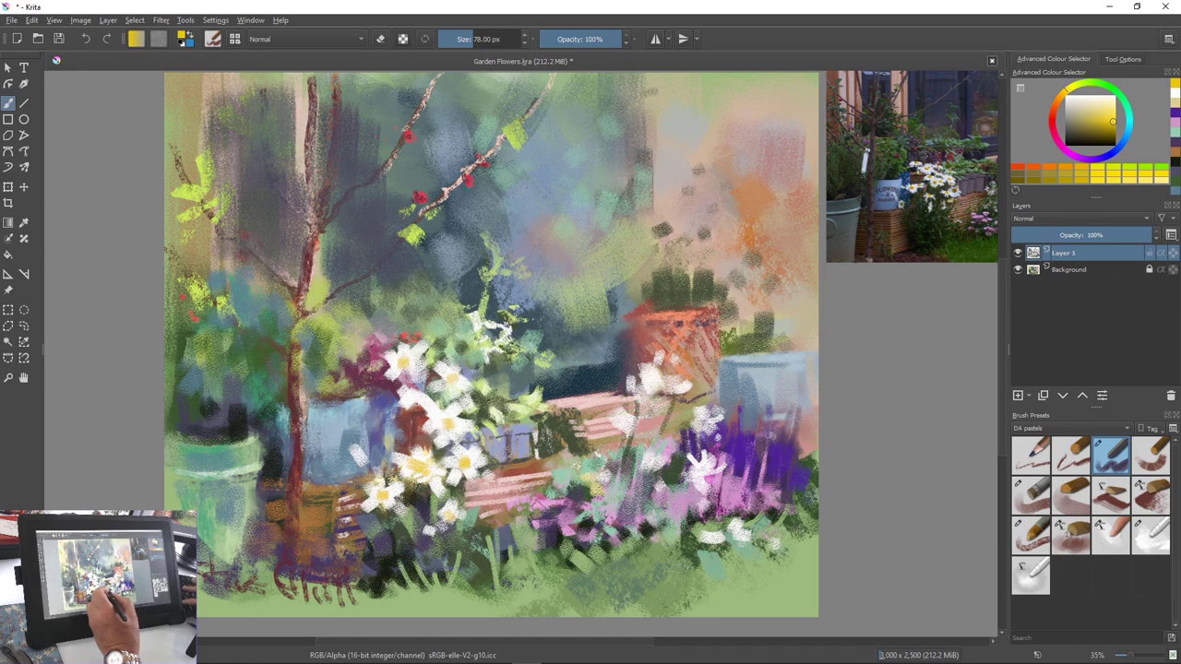
Sample the pink of the flower bed, lighten it, and dab pale pink blooms along the bed's lower edge
left_click(572, 540, "ctrl")
right_click(524, 477)
left_click_drag(515, 465, 509, 462)
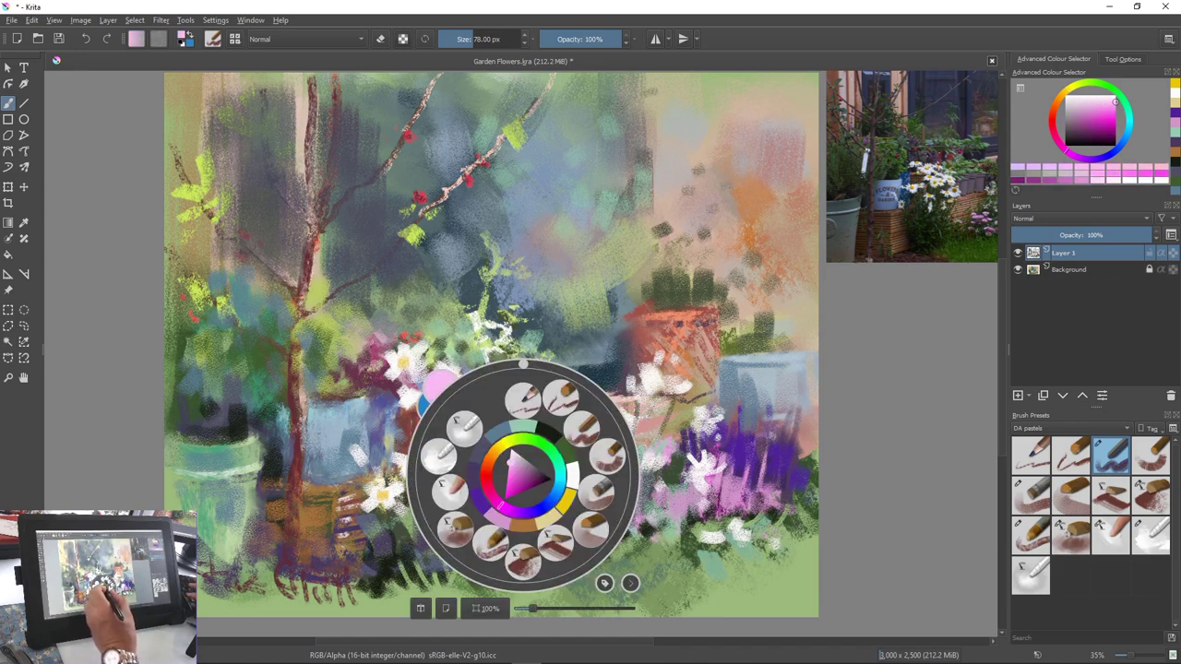
right_click(598, 454)
mouse_move(617, 506)
left_mouse_down()
mouse_move(554, 508)
mouse_move(580, 547)
left_mouse_up()
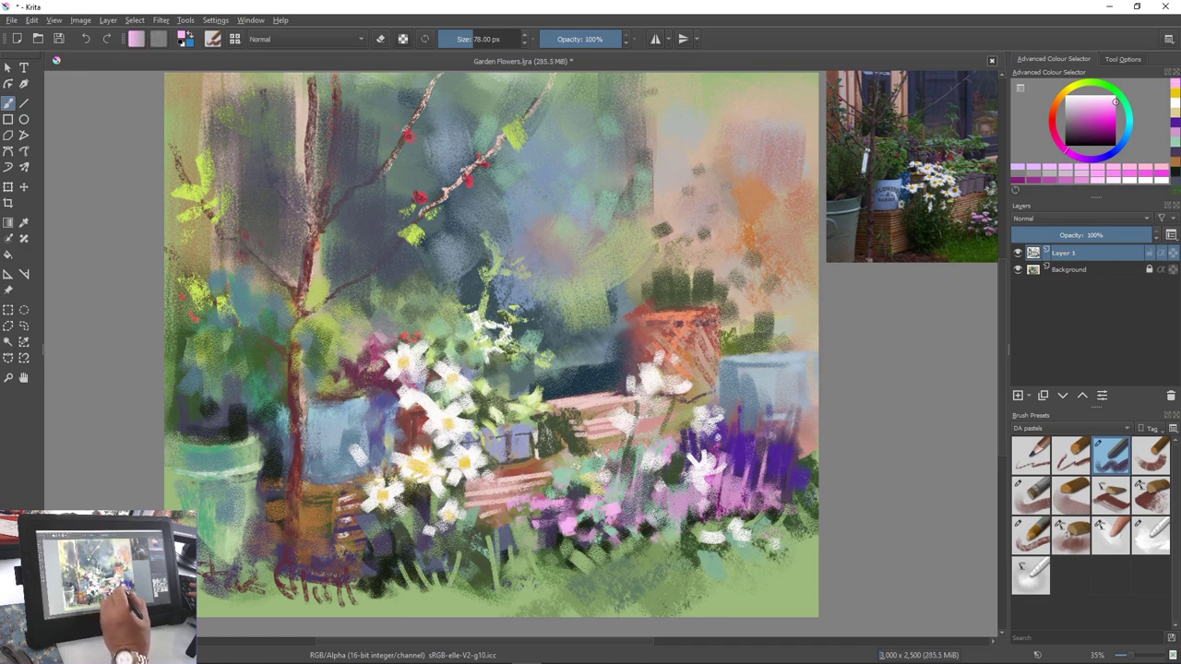
left_click_drag(631, 515, 691, 541)
left_click_drag(656, 527, 641, 546)
mouse_move(609, 518)
left_mouse_down()
mouse_move(662, 550)
mouse_move(620, 537)
mouse_move(660, 517)
left_mouse_up()
Reduce the brush size to 55 px and add smaller pale pink petals across the flower bed toward the white blooms
key("[")
key("[")
key("[")
key("[")
left_click_drag(677, 516, 693, 530)
left_click_drag(674, 512, 717, 541)
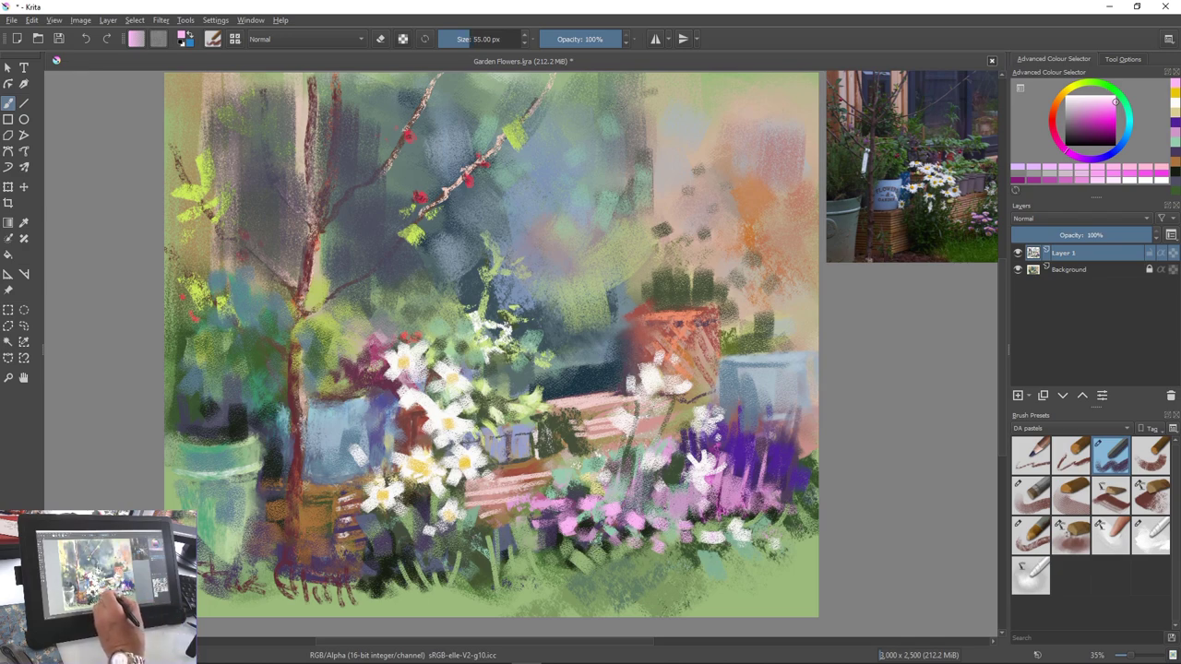
left_click_drag(601, 543, 603, 564)
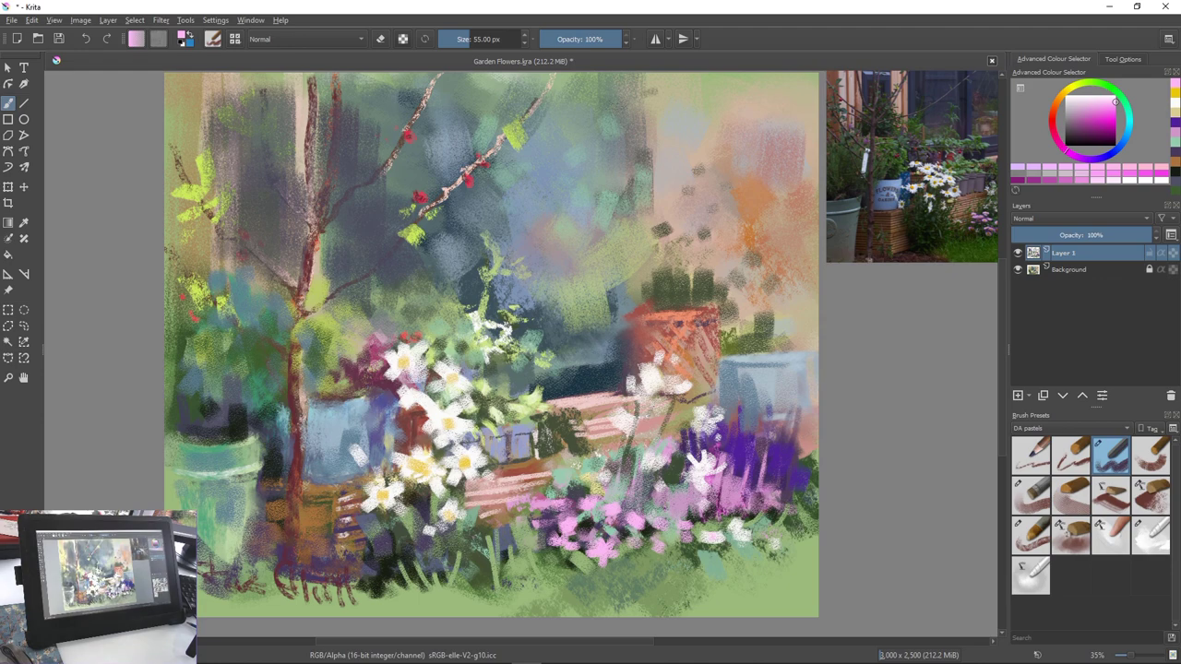
Choose a dark magenta and paint shadow accents between the pale pink blooms
right_click(528, 475)
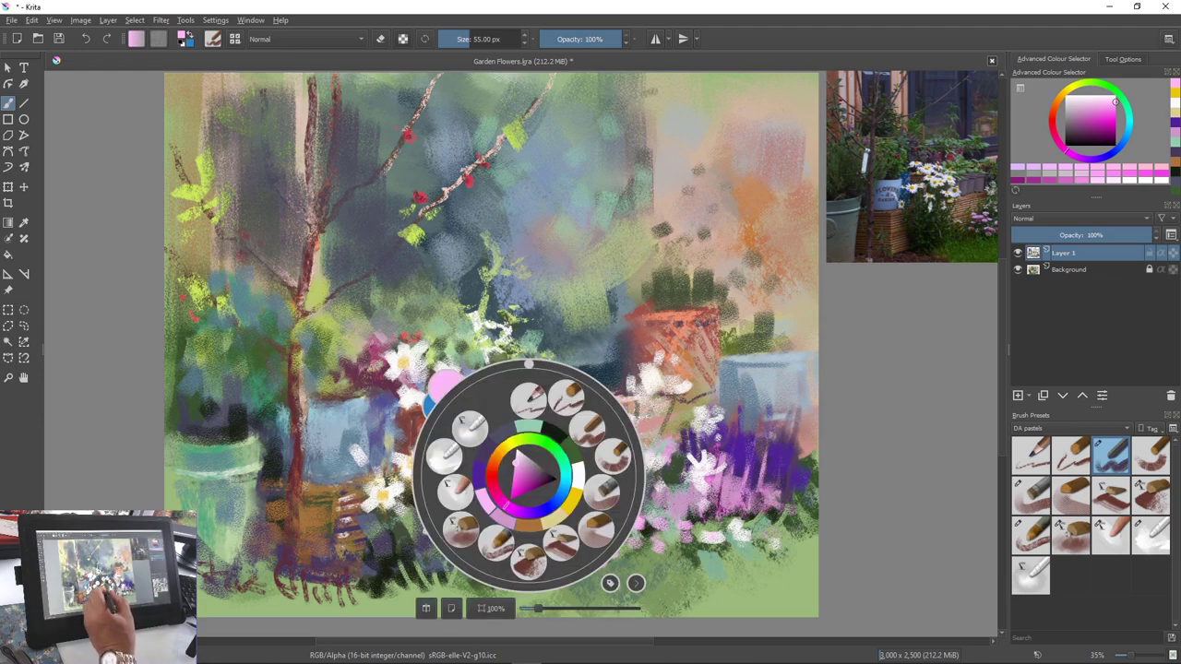
left_click(539, 483)
right_click(520, 523)
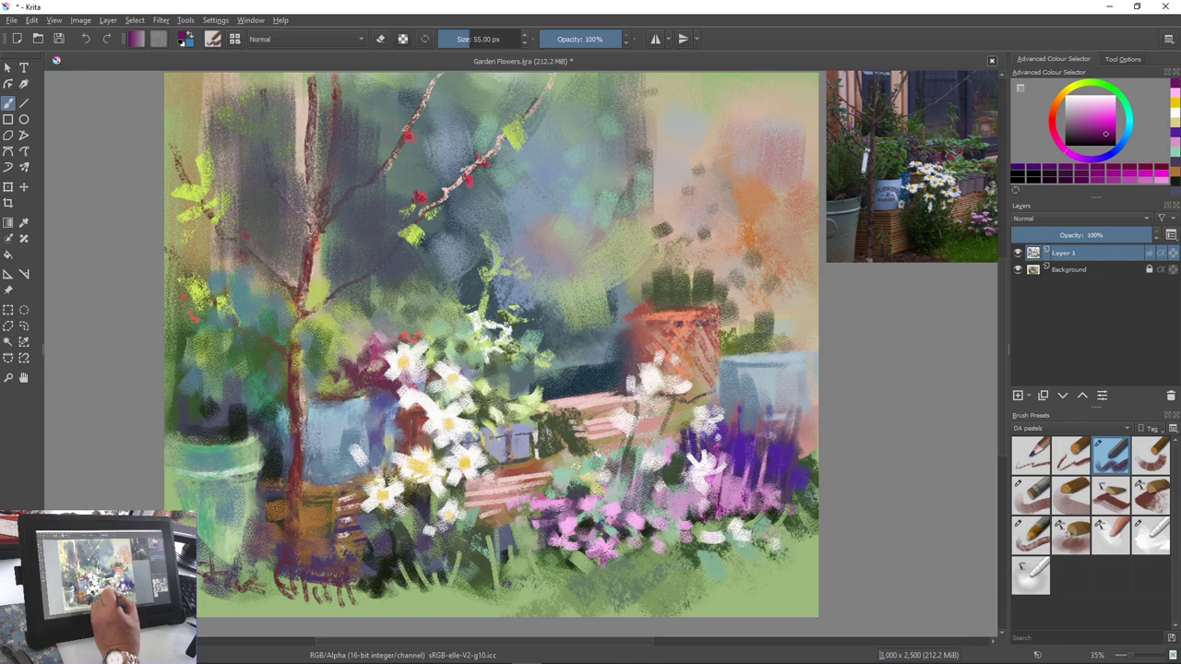
left_click_drag(572, 551, 559, 542)
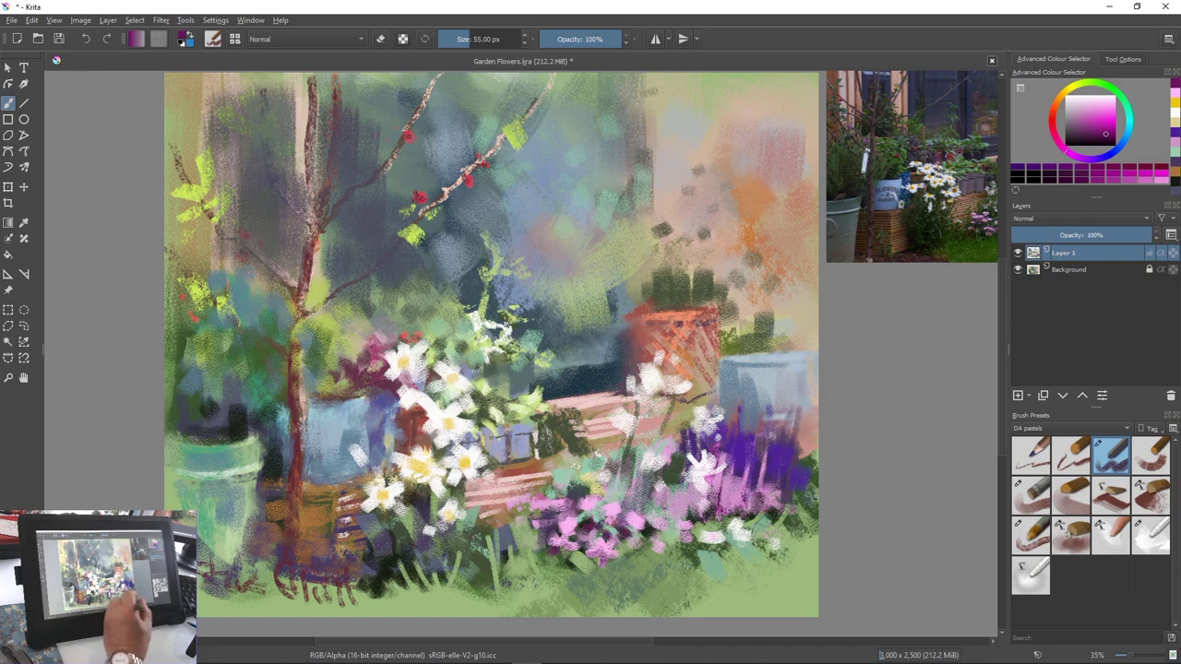
Choose an ochre yellow and dab centres onto the pink flowers
right_click(551, 475)
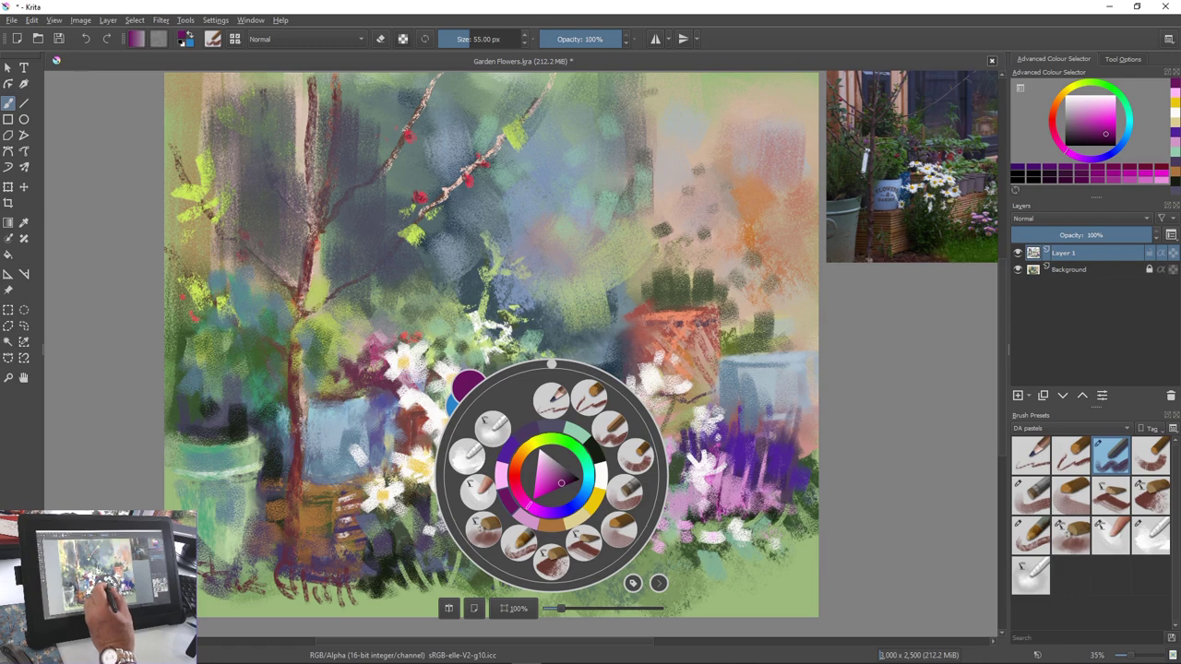
left_click(530, 443)
left_click_drag(542, 480, 539, 468)
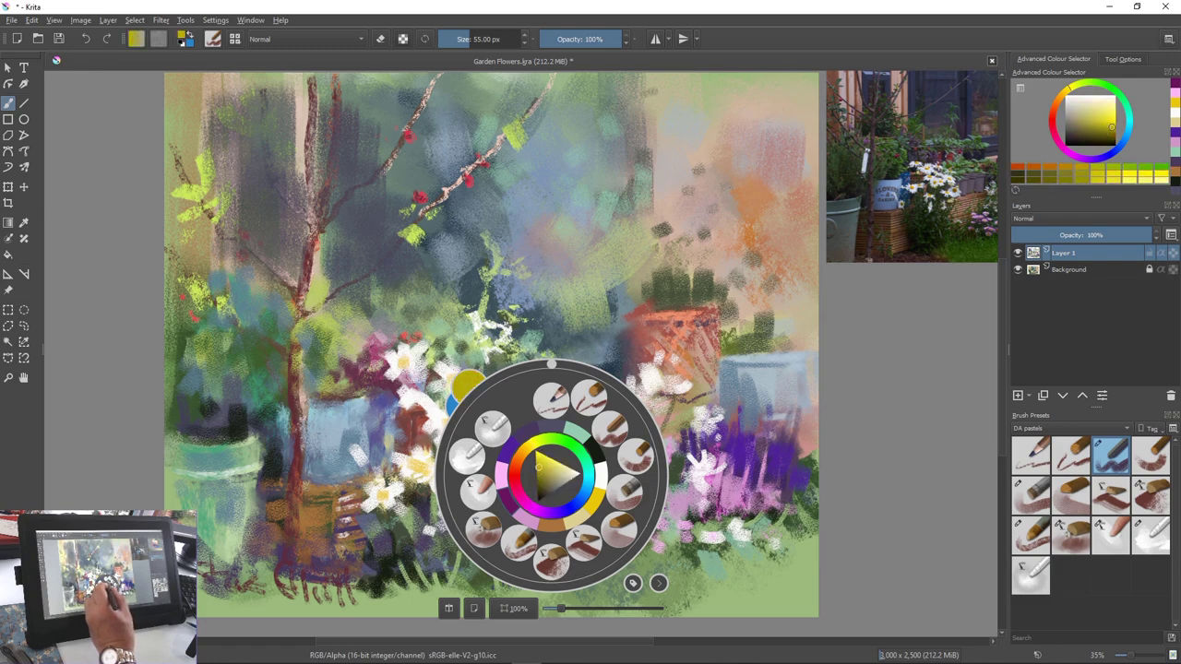
right_click(539, 468)
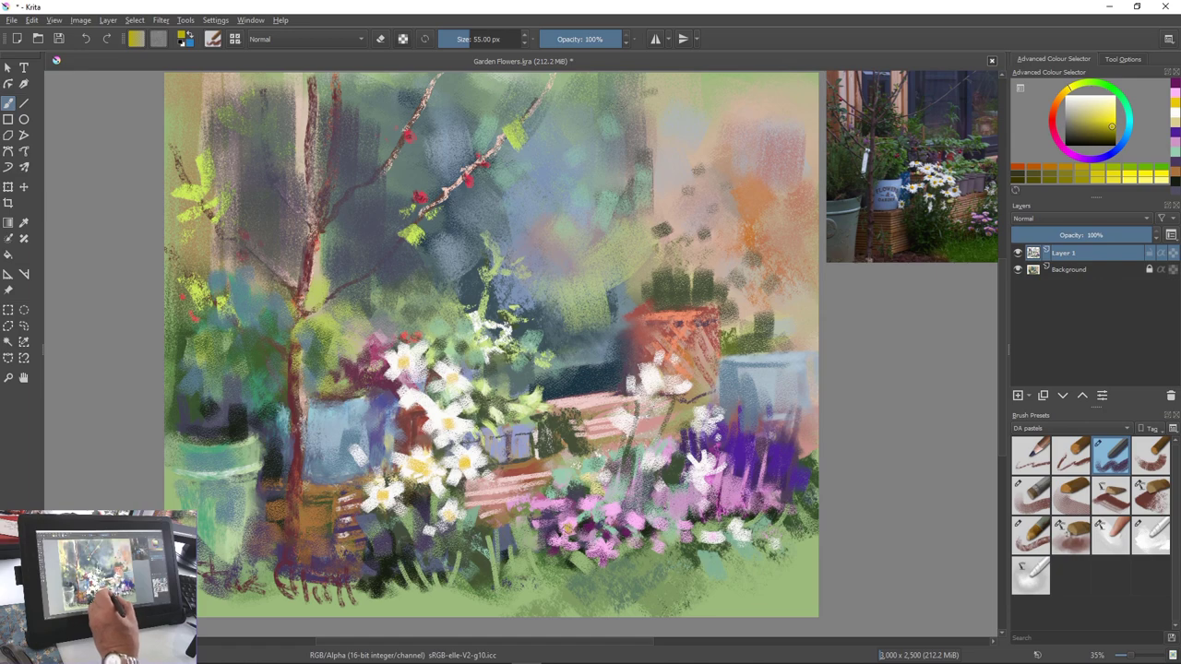
left_click(567, 527)
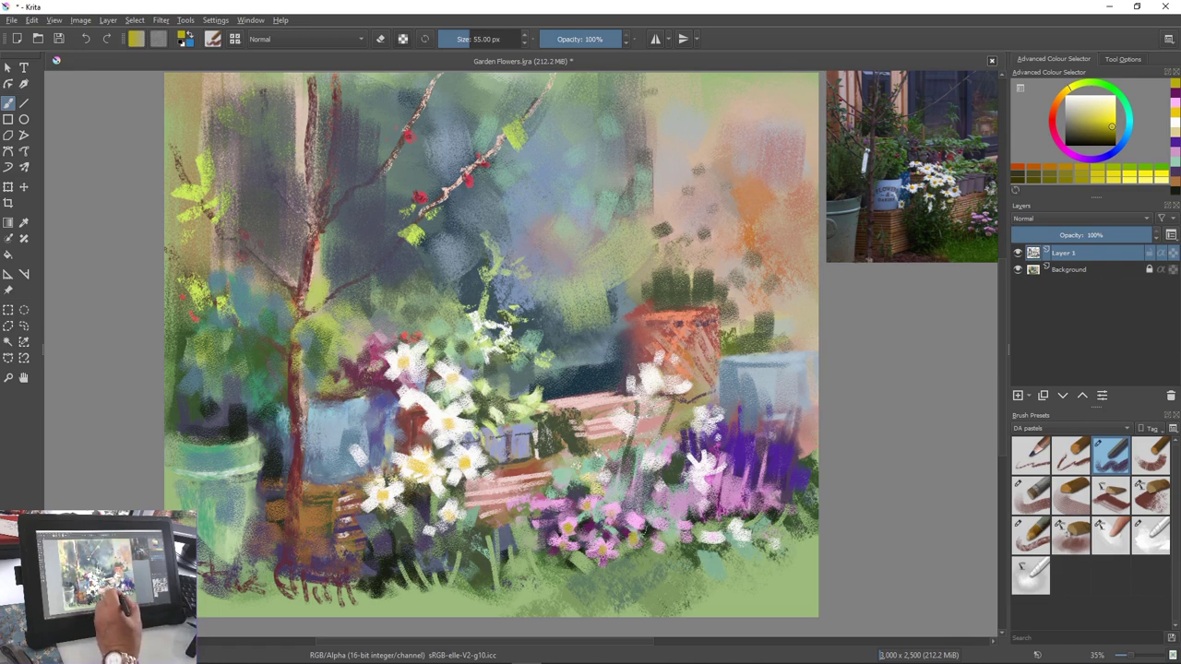
Sample the dark green beside the pink flowers and paint small shadow strokes along their lower edge
left_click(646, 561, "ctrl")
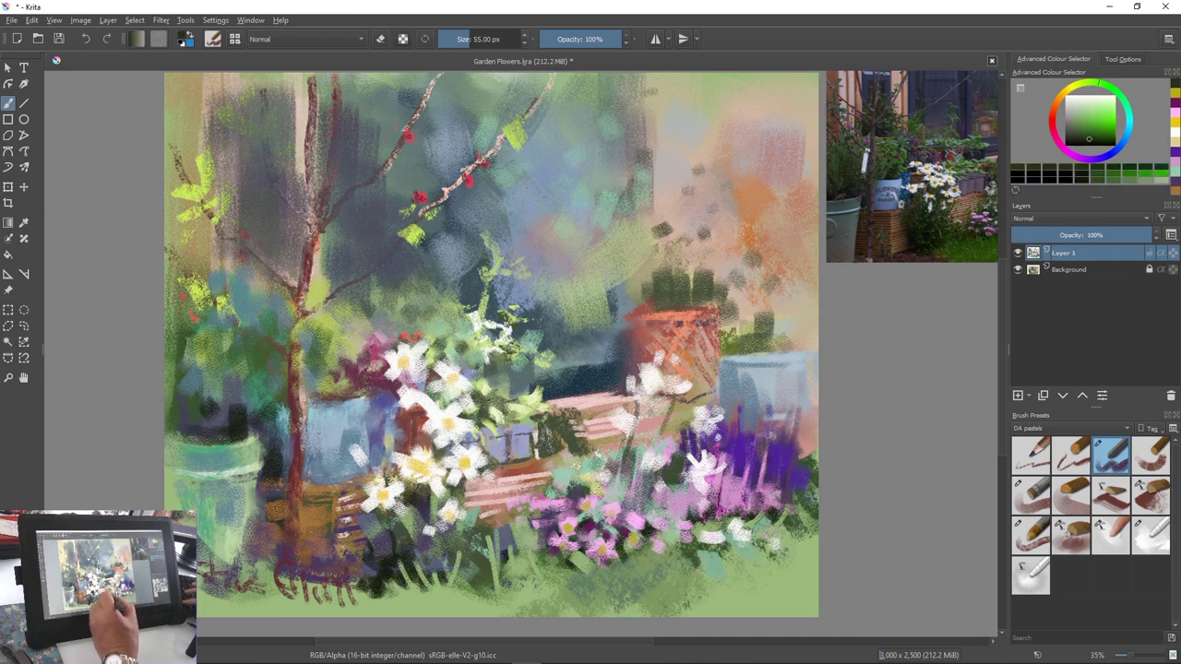
mouse_move(594, 560)
left_mouse_down()
mouse_move(579, 564)
mouse_move(591, 561)
left_mouse_up()
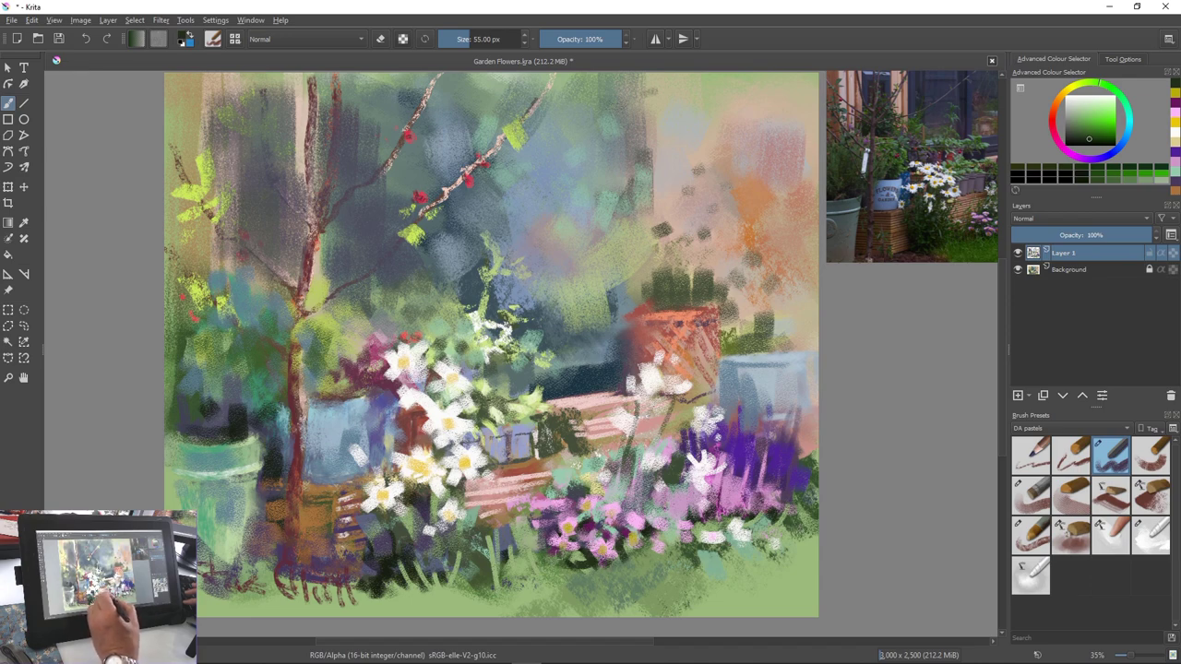
mouse_move(564, 561)
left_mouse_down()
mouse_move(540, 546)
mouse_move(541, 569)
mouse_move(519, 567)
mouse_move(520, 578)
mouse_move(567, 572)
left_mouse_up()
Enlarge the brush to 135 px and paint dark green shadows in the grass below the flowers and under the daisies
key("bracketright")
key("bracketright")
key("bracketright")
key("bracketright")
key("bracketright")
key("bracketright")
key("bracketright")
key("bracketright")
key("bracketright")
key("bracketright")
key("bracketright")
key("bracketright")
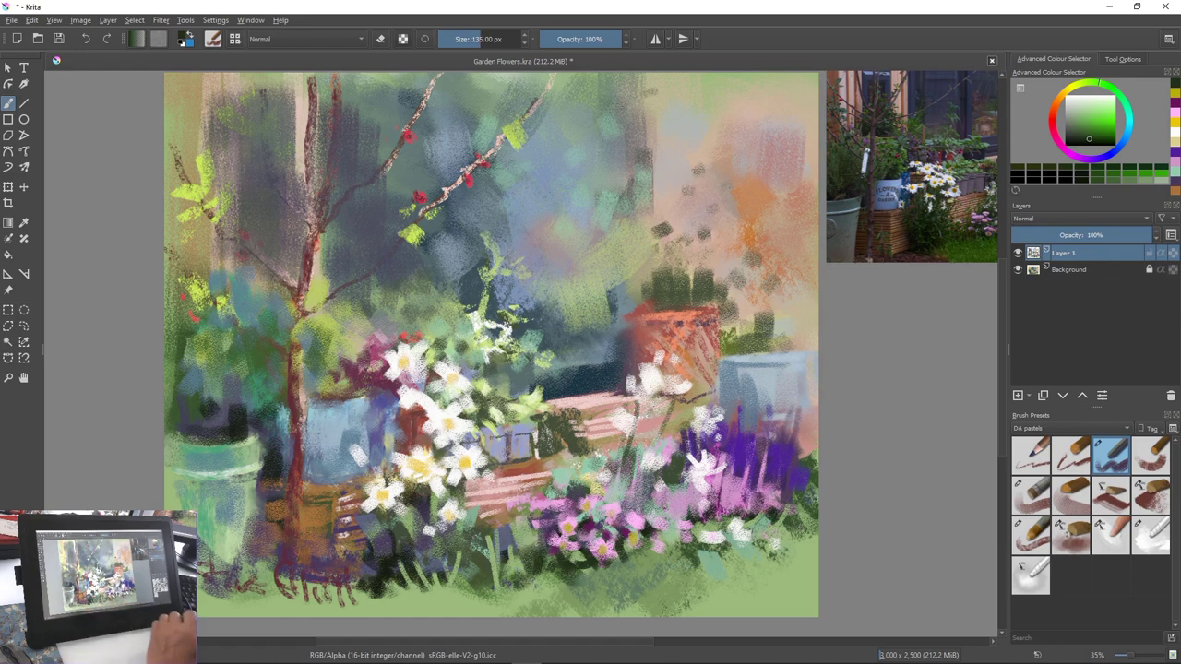
mouse_move(647, 552)
left_mouse_down()
mouse_move(637, 570)
mouse_move(711, 561)
left_mouse_up()
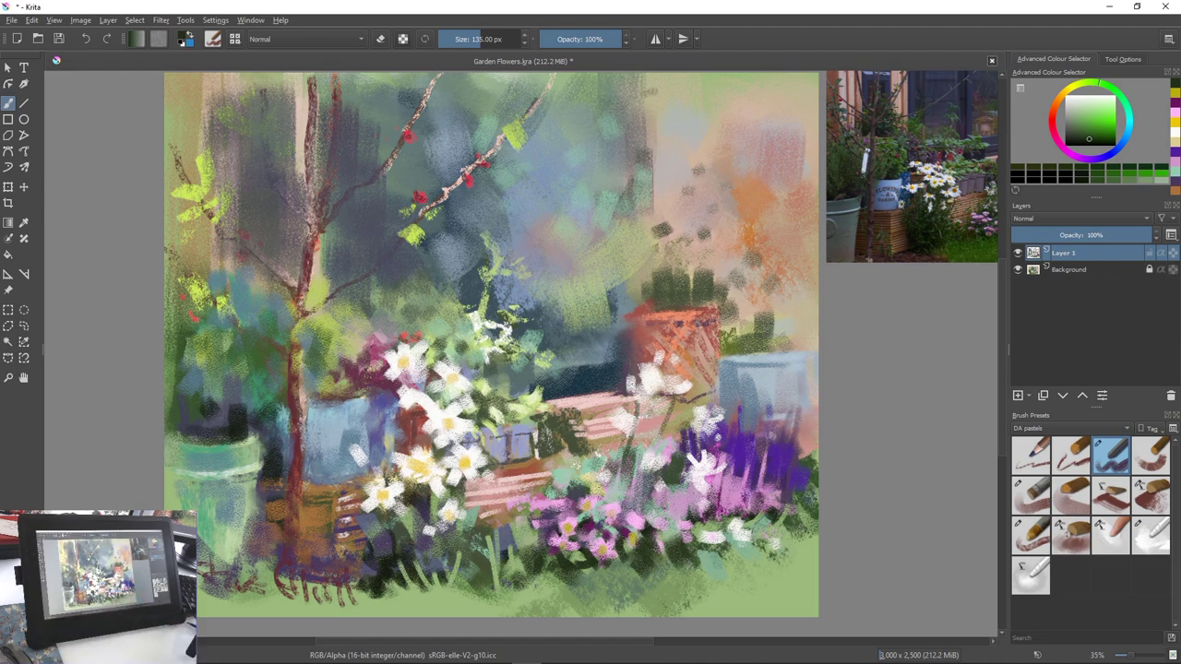
mouse_move(536, 566)
left_mouse_down()
mouse_move(547, 592)
mouse_move(490, 608)
left_mouse_up()
left_click_drag(587, 579, 588, 589)
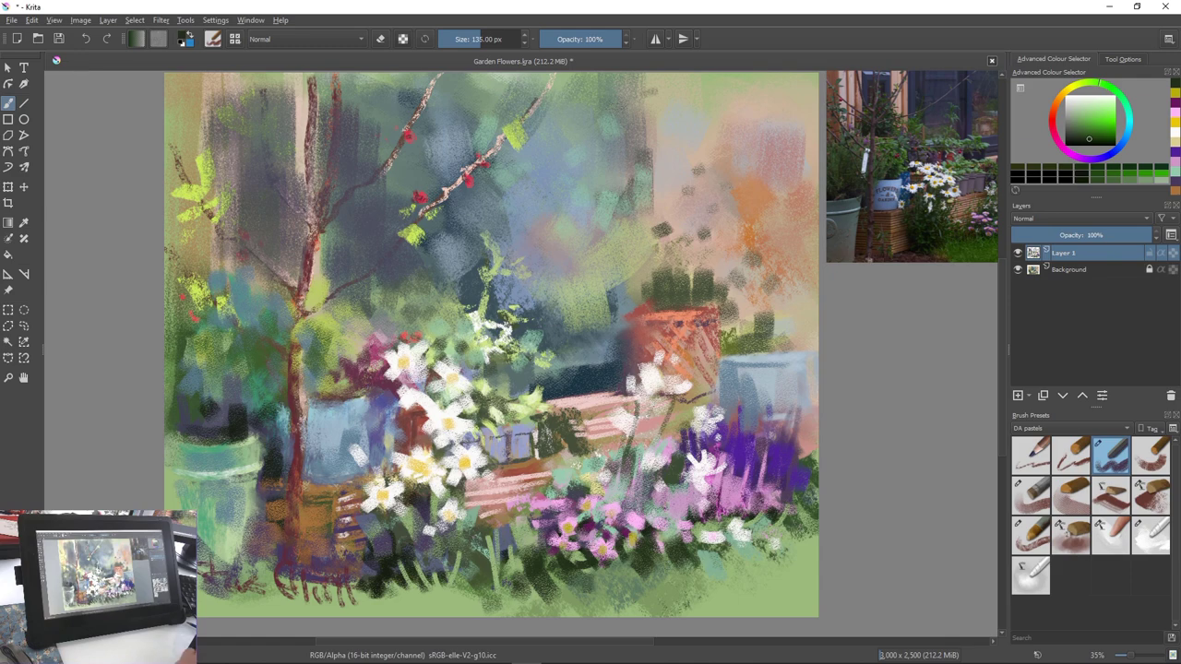
left_click_drag(491, 449, 504, 459)
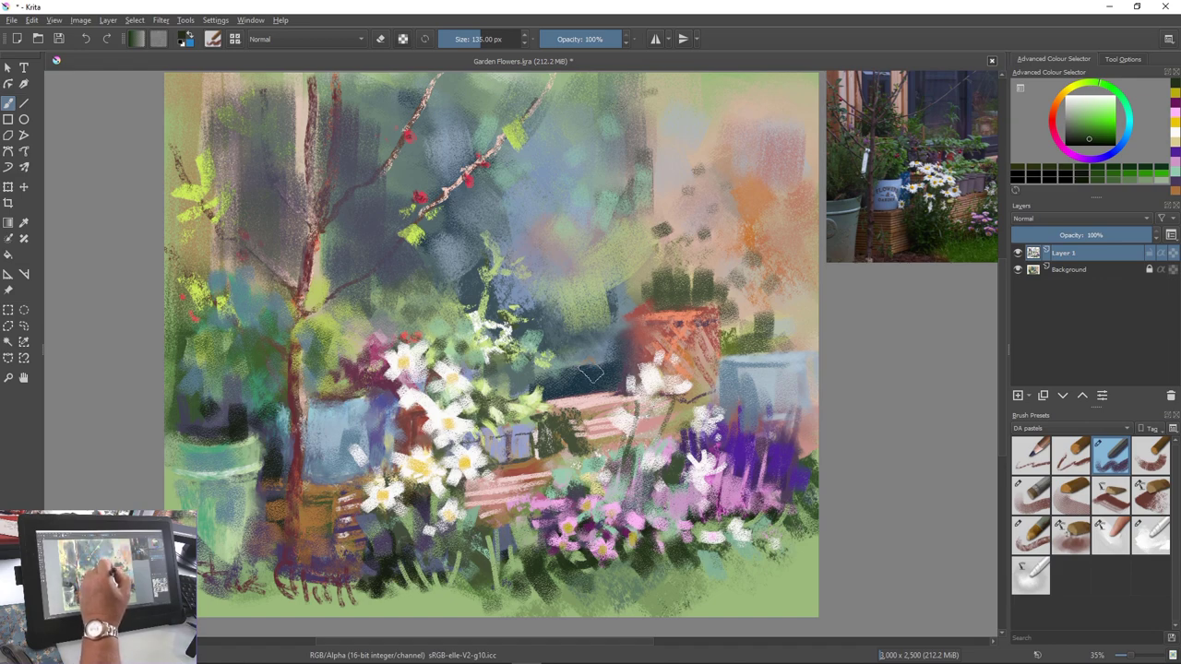
Paint the window's vertical edge above the terracotta pot in sampled dark blue at 59 px, then touch up beside it in pale grey
left_click(609, 406, "ctrl")
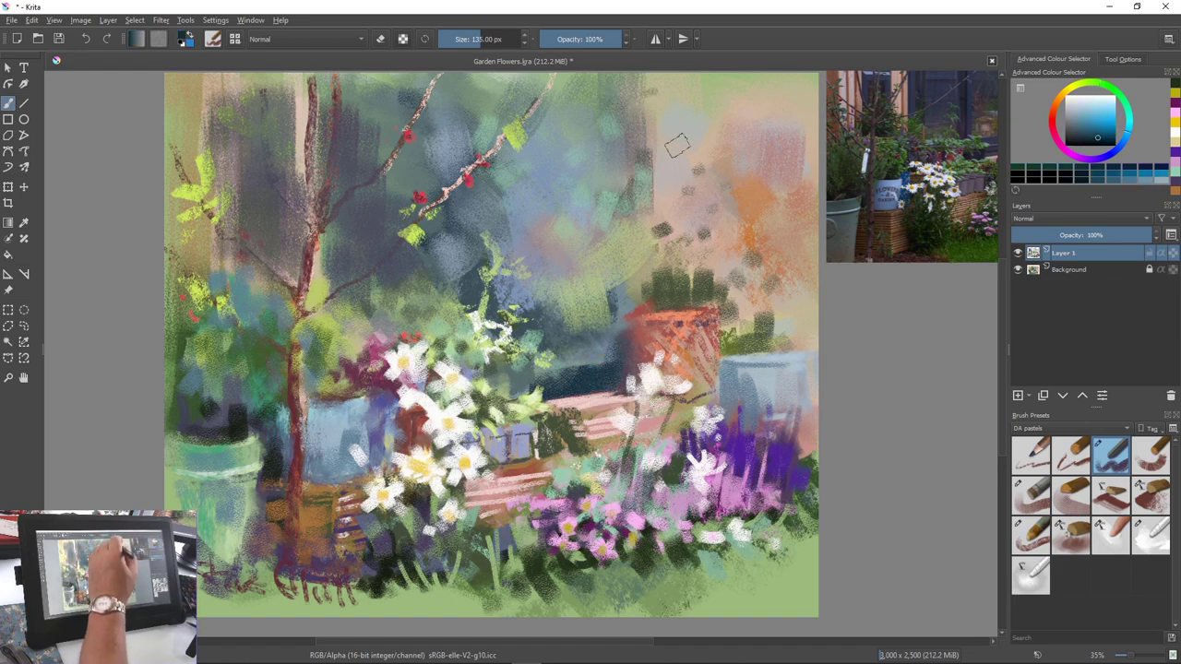
left_click_drag(478, 39, 472, 38)
left_click_drag(634, 134, 629, 314)
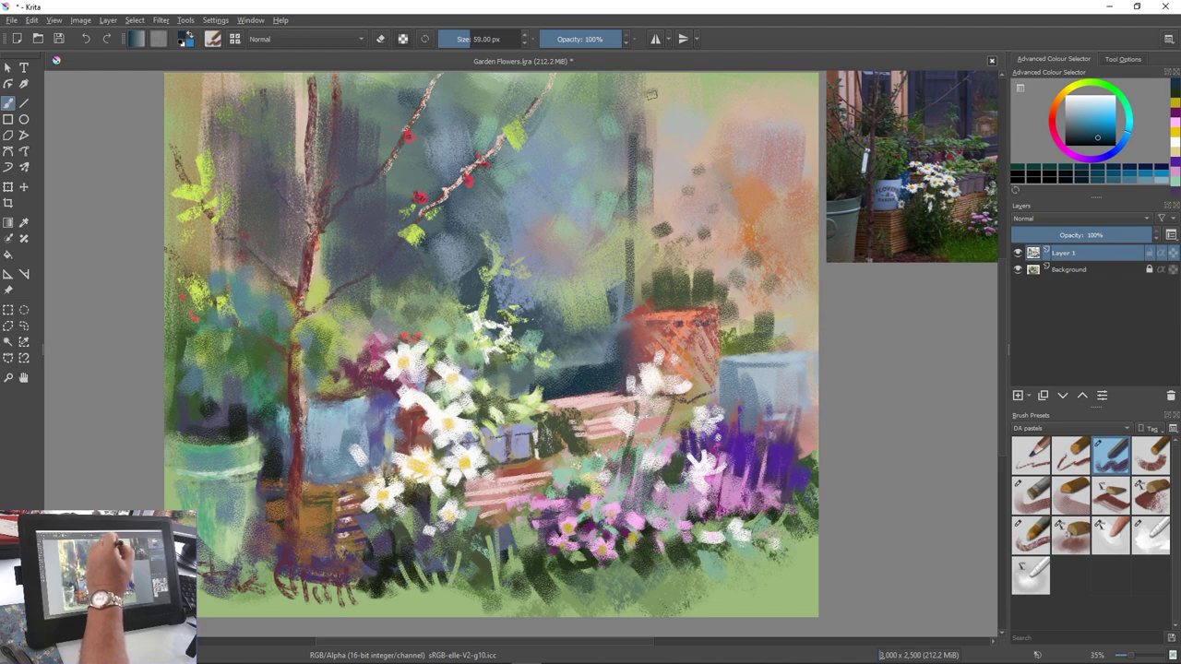
left_click_drag(651, 94, 651, 195)
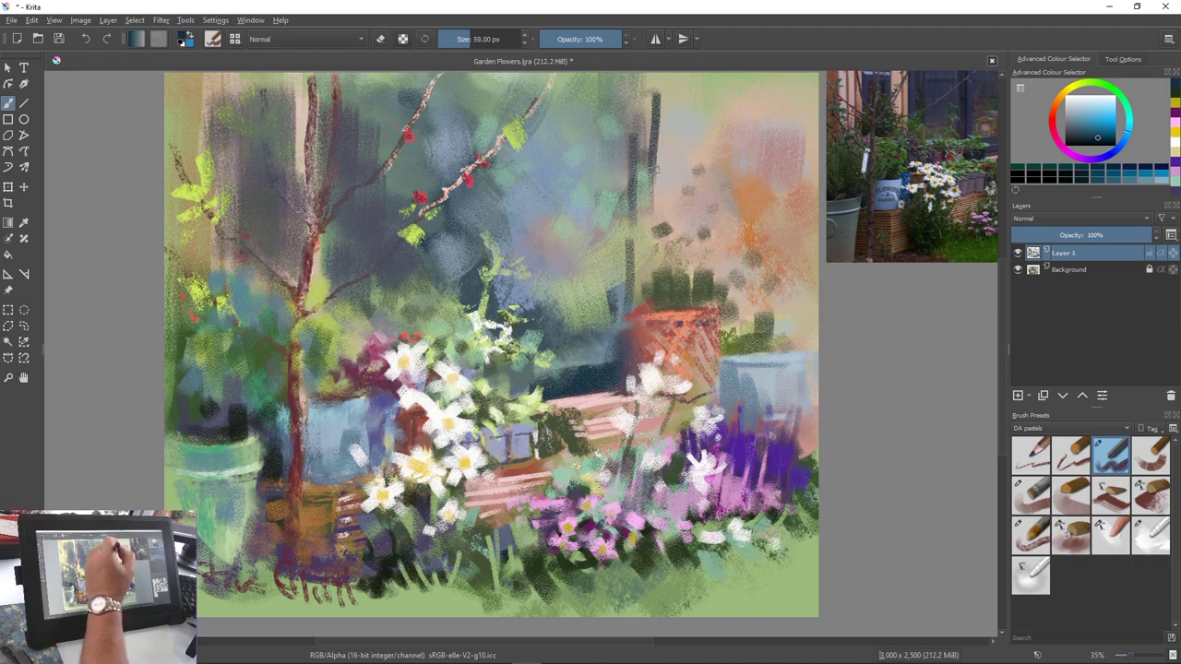
key("ctrl+z")
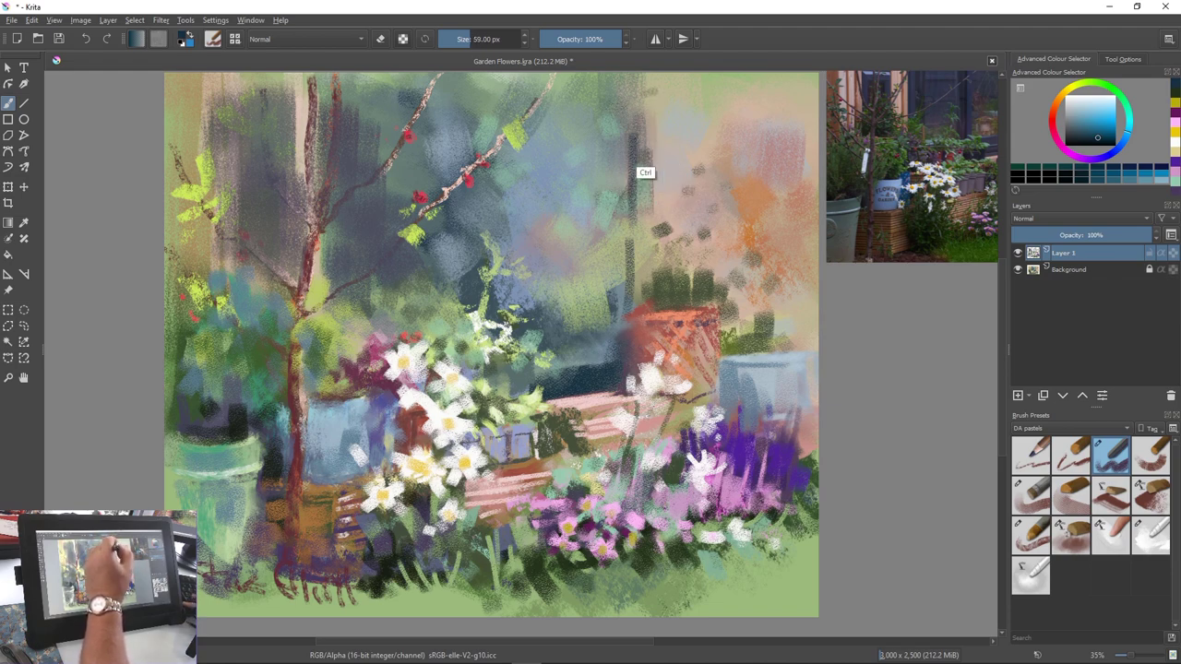
left_click_drag(645, 169, 654, 123, "ctrl")
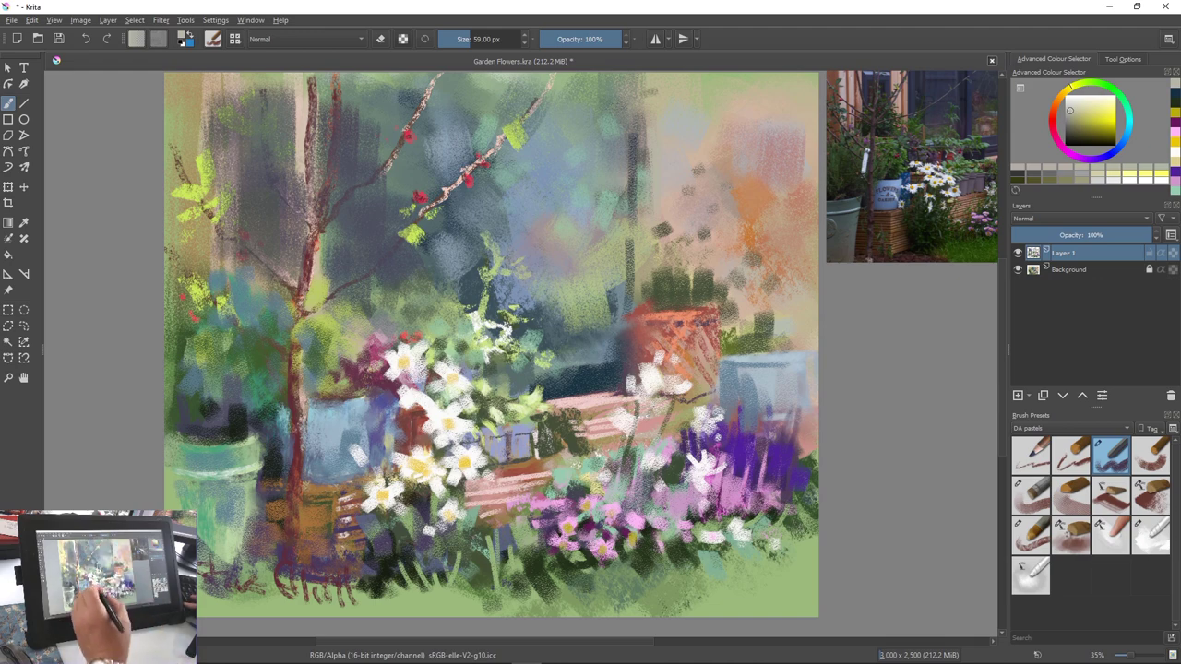
Sample a muted olive green, enlarge the brush to 126 px, and soften the dark foliage above the terracotta pot
left_click(486, 394, "ctrl")
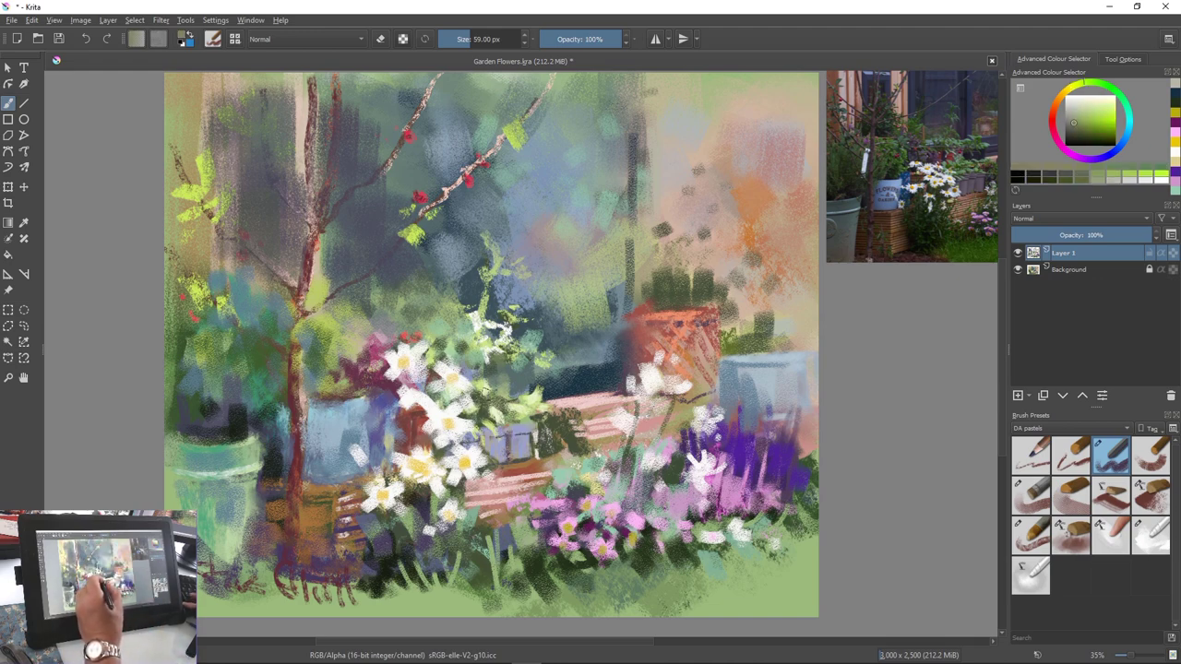
key("bracketright")
key("bracketright")
key("bracketright")
key("bracketright")
key("bracketright")
key("bracketright")
key("bracketright")
key("bracketright")
key("bracketright")
key("bracketright")
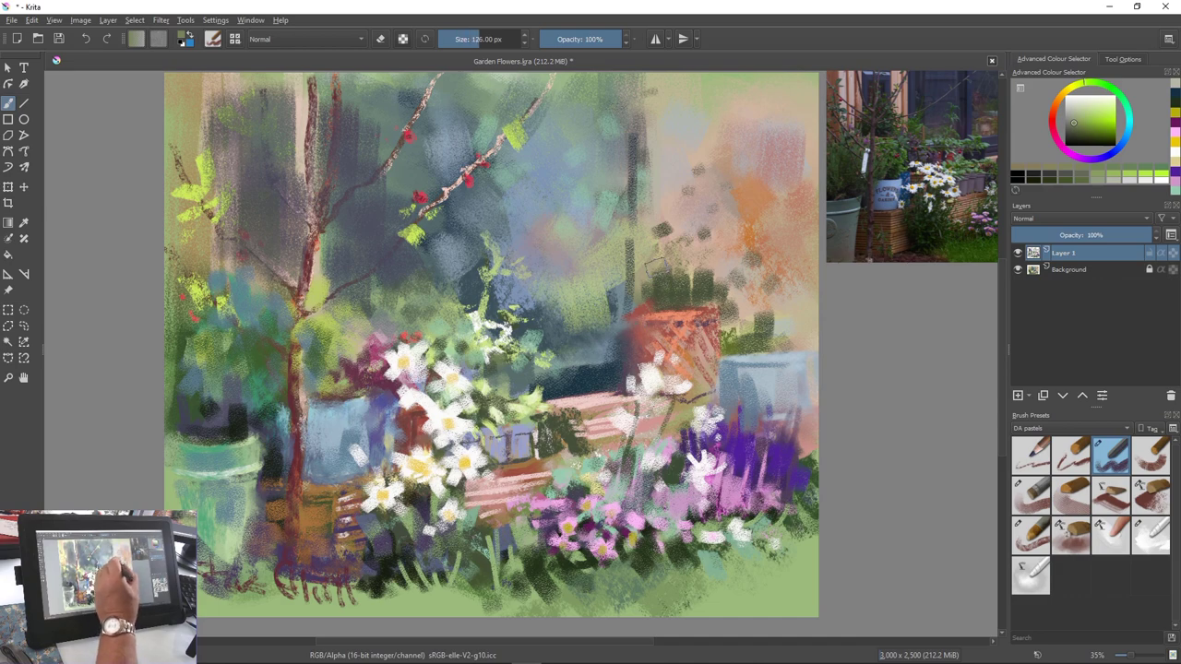
left_click_drag(655, 269, 669, 286)
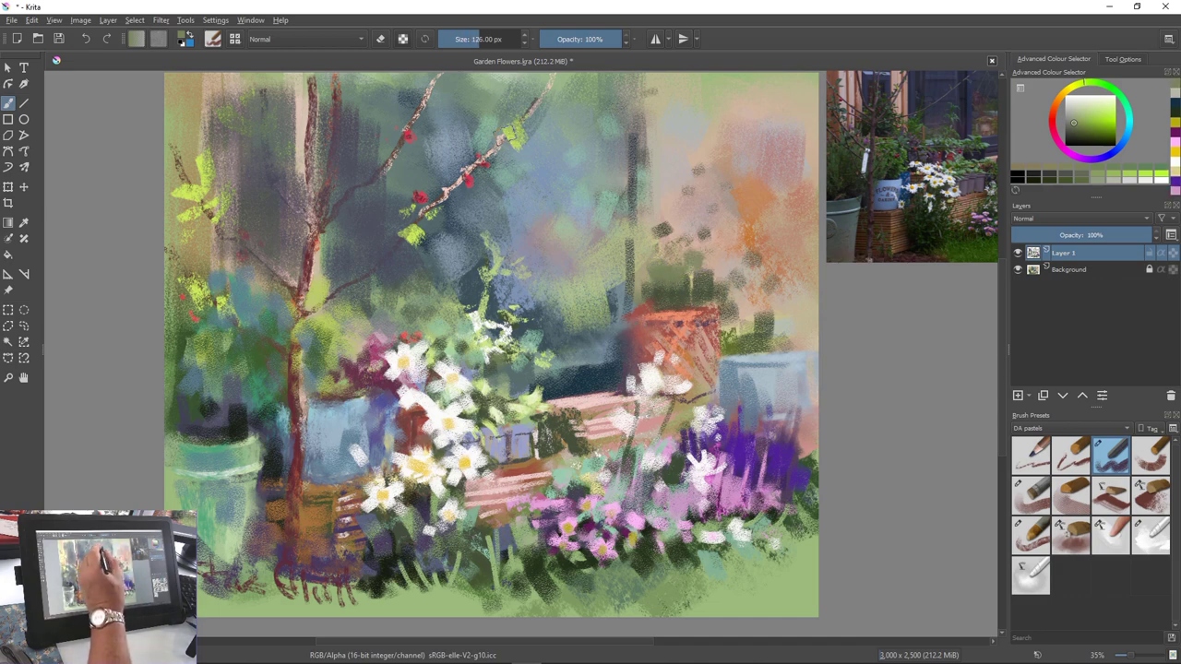
Sample the light yellow-green of the branch leaf and dab bright leaves above the terracotta pot and behind the blue pot
left_click(514, 143, "ctrl")
mouse_move(697, 251)
left_mouse_down()
mouse_move(703, 279)
mouse_move(719, 281)
left_mouse_up()
mouse_move(741, 349)
left_mouse_down()
mouse_move(766, 314)
mouse_move(786, 334)
mouse_move(784, 295)
mouse_move(747, 328)
mouse_move(744, 288)
left_mouse_up()
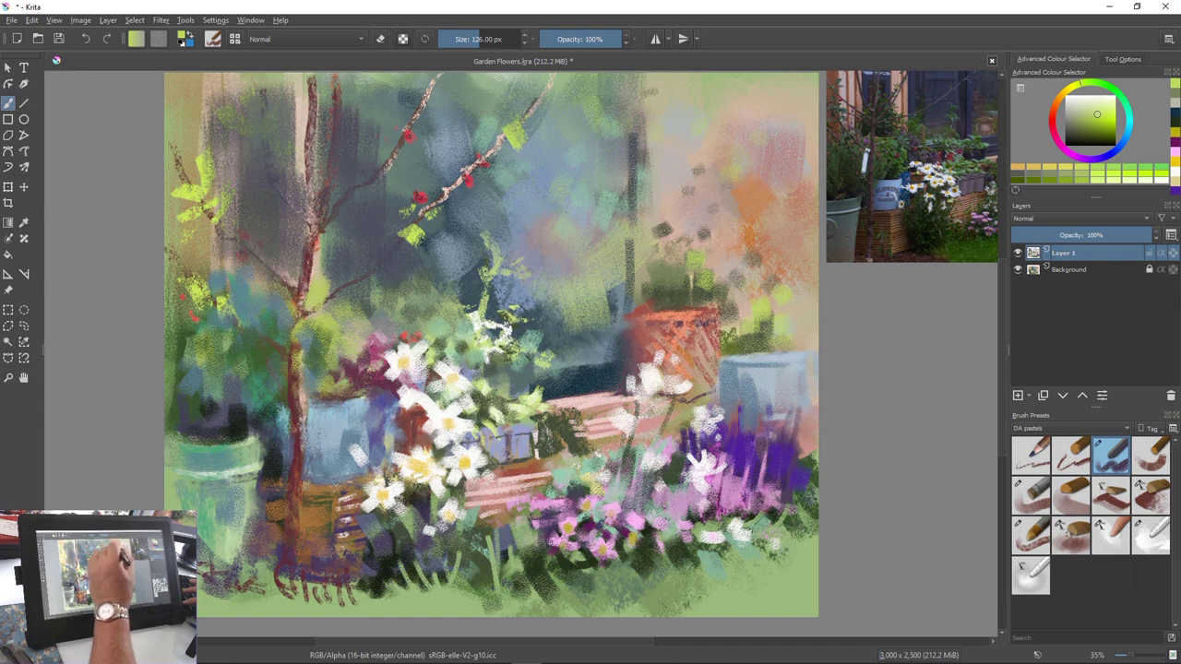
Dab yellow-green leaves along the lower tip of the berry branch and paint sampled dark green into the foliage beside the trunk
mouse_move(445, 212)
left_mouse_down()
mouse_move(407, 240)
mouse_move(373, 229)
left_mouse_up()
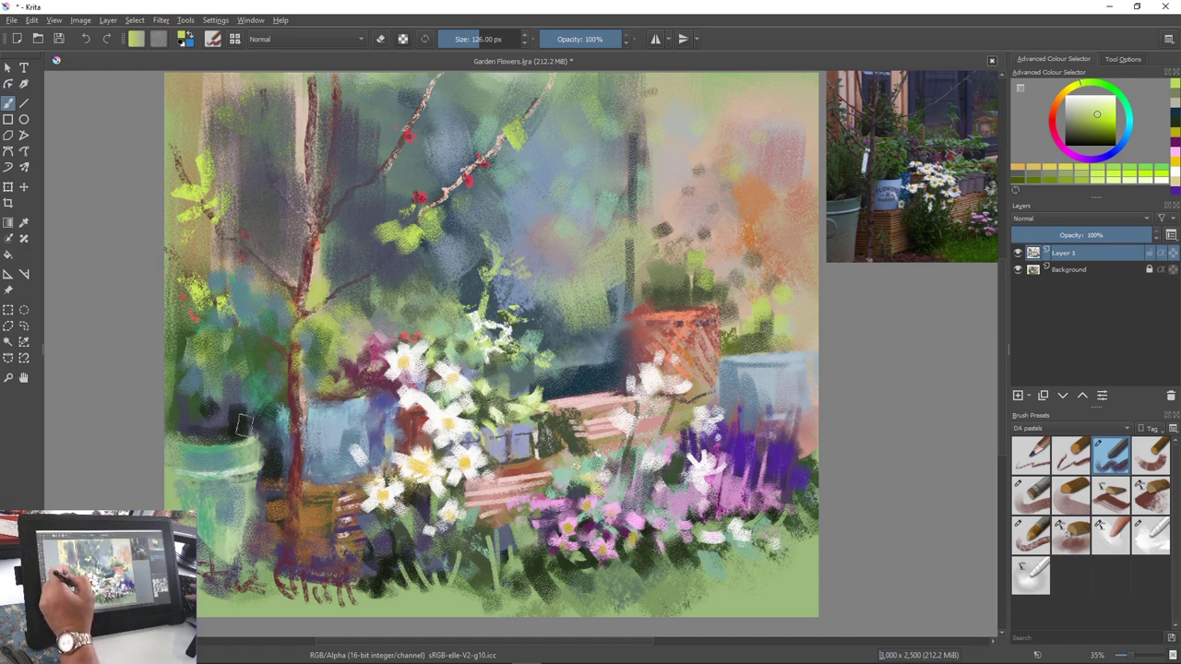
left_click(393, 570, "ctrl")
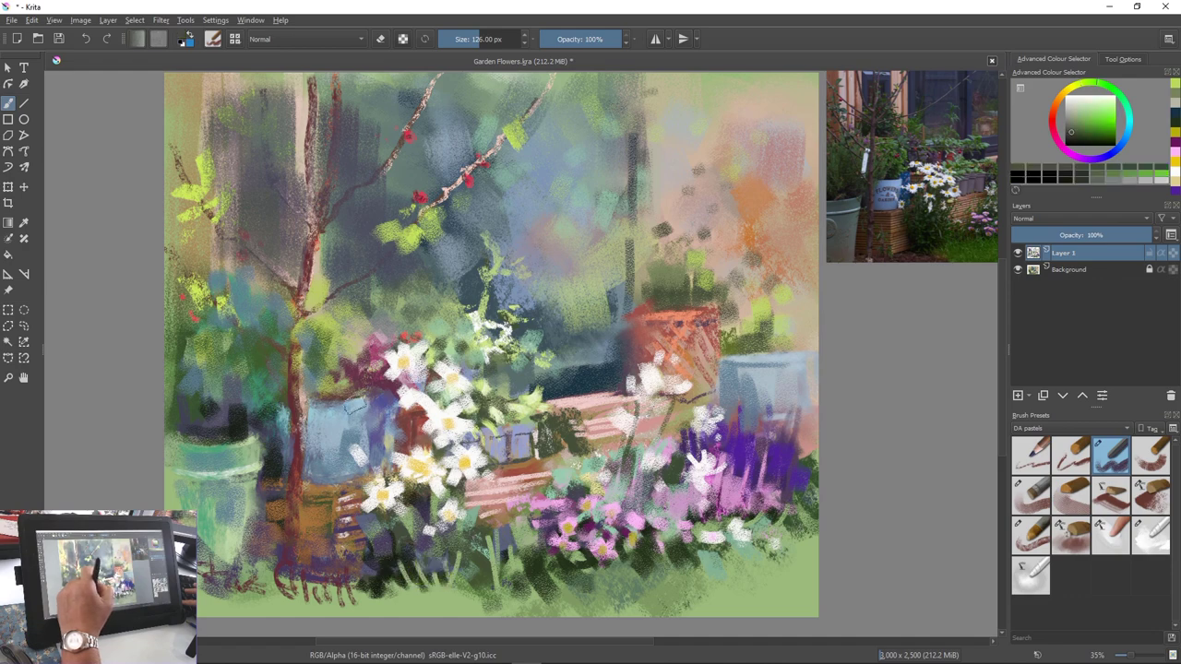
mouse_move(315, 266)
left_mouse_down()
mouse_move(319, 302)
mouse_move(333, 281)
mouse_move(340, 289)
mouse_move(332, 329)
mouse_move(284, 298)
mouse_move(273, 338)
mouse_move(279, 307)
mouse_move(271, 333)
mouse_move(262, 323)
mouse_move(275, 329)
mouse_move(277, 284)
mouse_move(273, 330)
mouse_move(311, 379)
mouse_move(348, 380)
left_mouse_up()
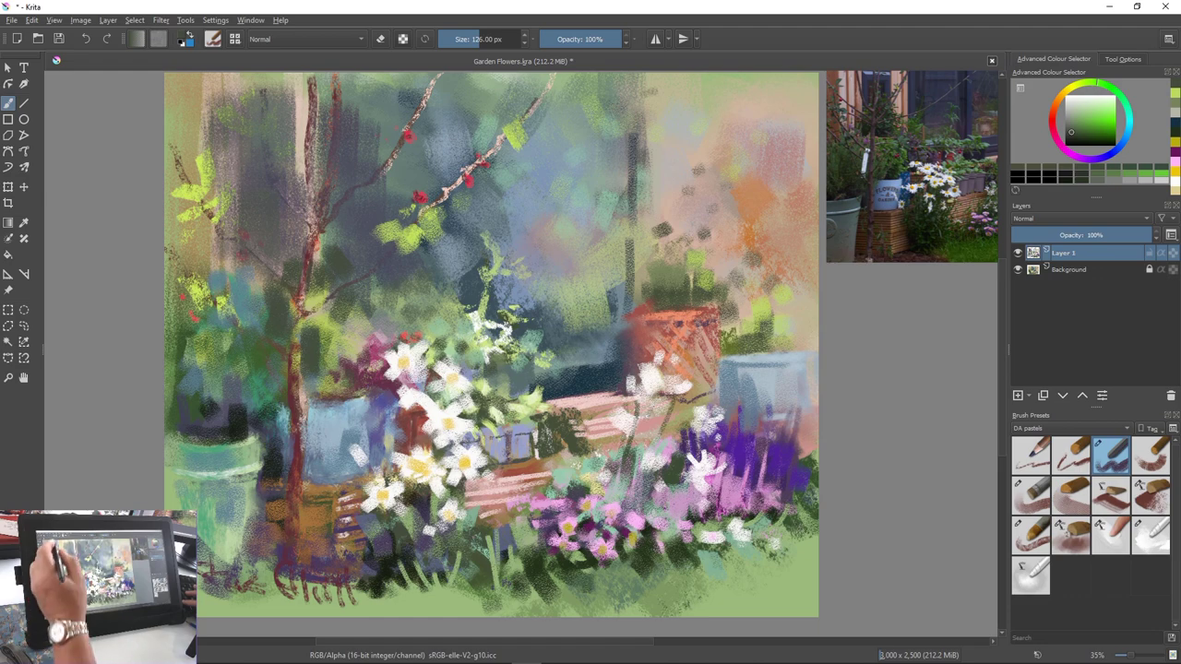
Paint vertical strokes in sampled pale beige and warm orange-tan over the background left of the tree trunk
left_click(333, 147, "ctrl")
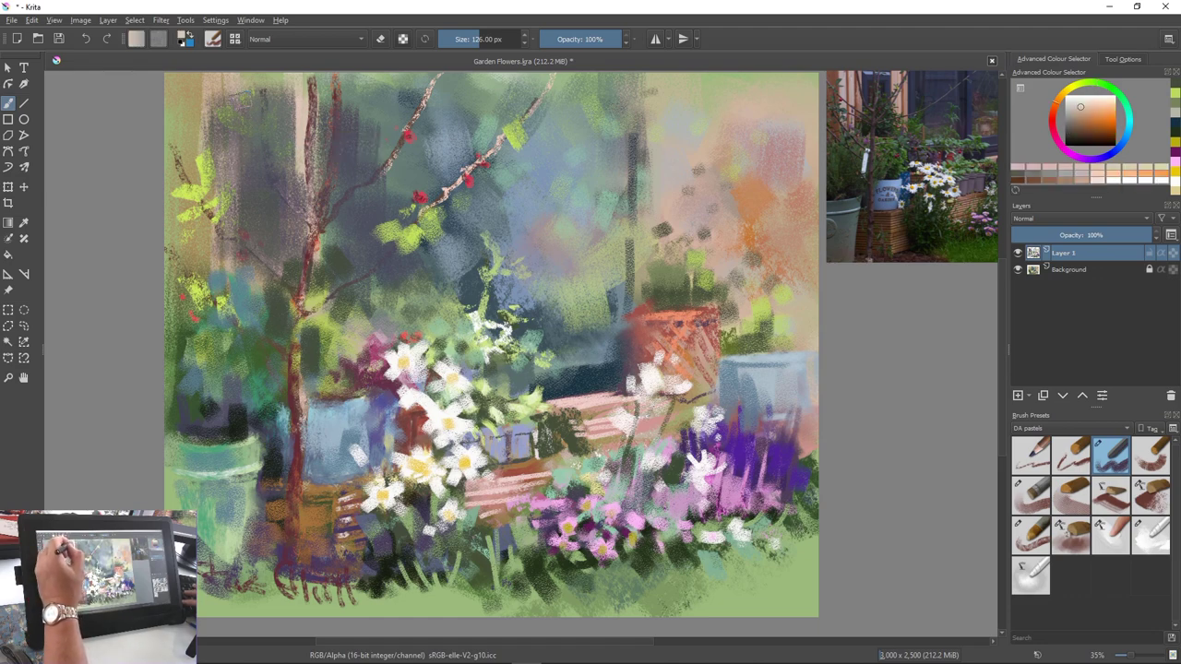
left_click_drag(246, 137, 249, 246)
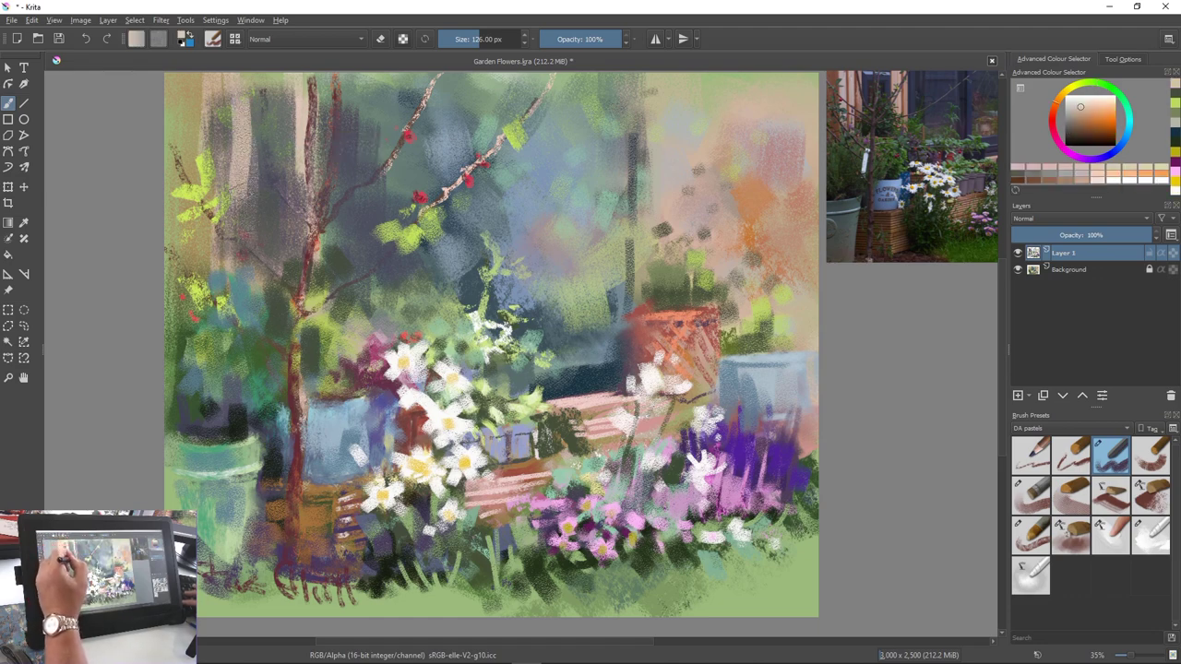
left_click_drag(251, 85, 254, 244)
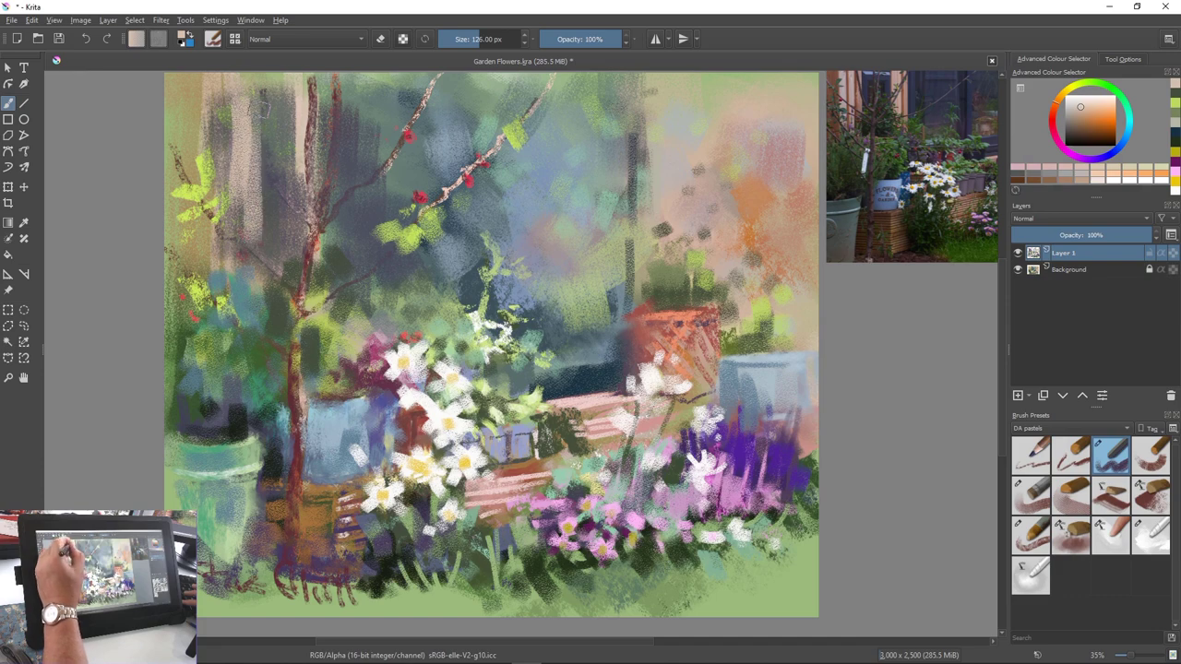
left_click_drag(259, 112, 261, 197)
mouse_move(256, 261)
left_mouse_down()
mouse_move(256, 305)
mouse_move(250, 290)
left_mouse_up()
left_click_drag(266, 195, 264, 244)
mouse_move(215, 96)
left_mouse_down()
mouse_move(218, 131)
mouse_move(253, 139)
mouse_move(253, 179)
left_mouse_up()
left_click(749, 202, "ctrl")
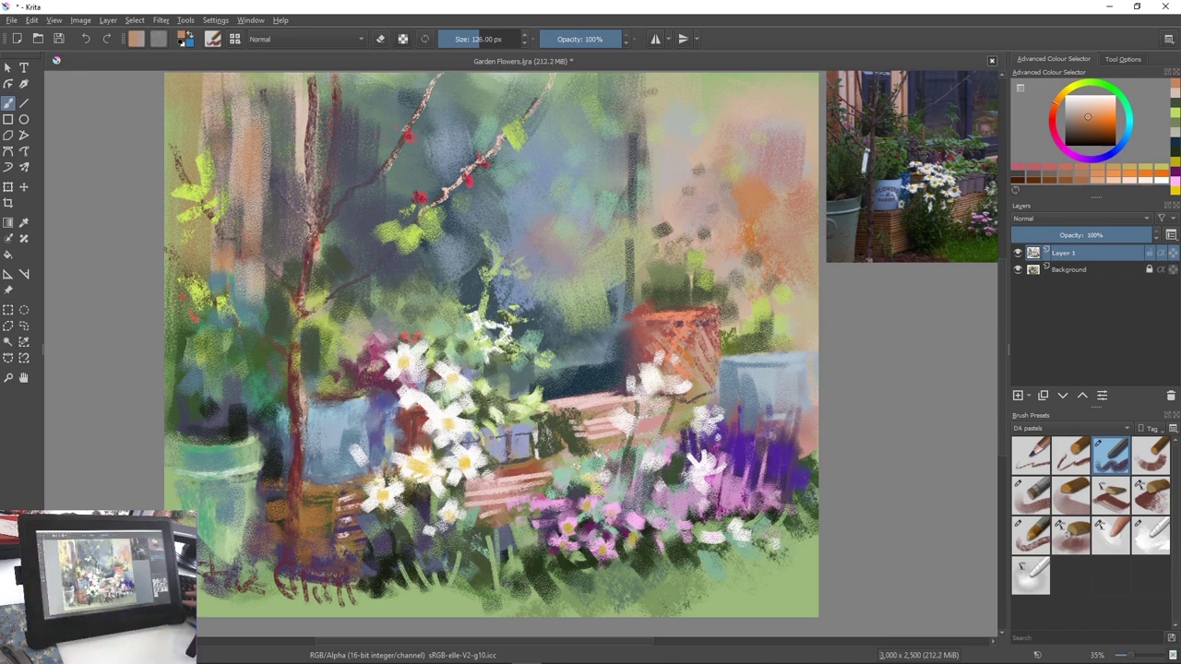
Paint vertical tan and beige strokes in the background right of the trunk, softening them with sampled dark blue-grey
left_click(360, 263, "ctrl")
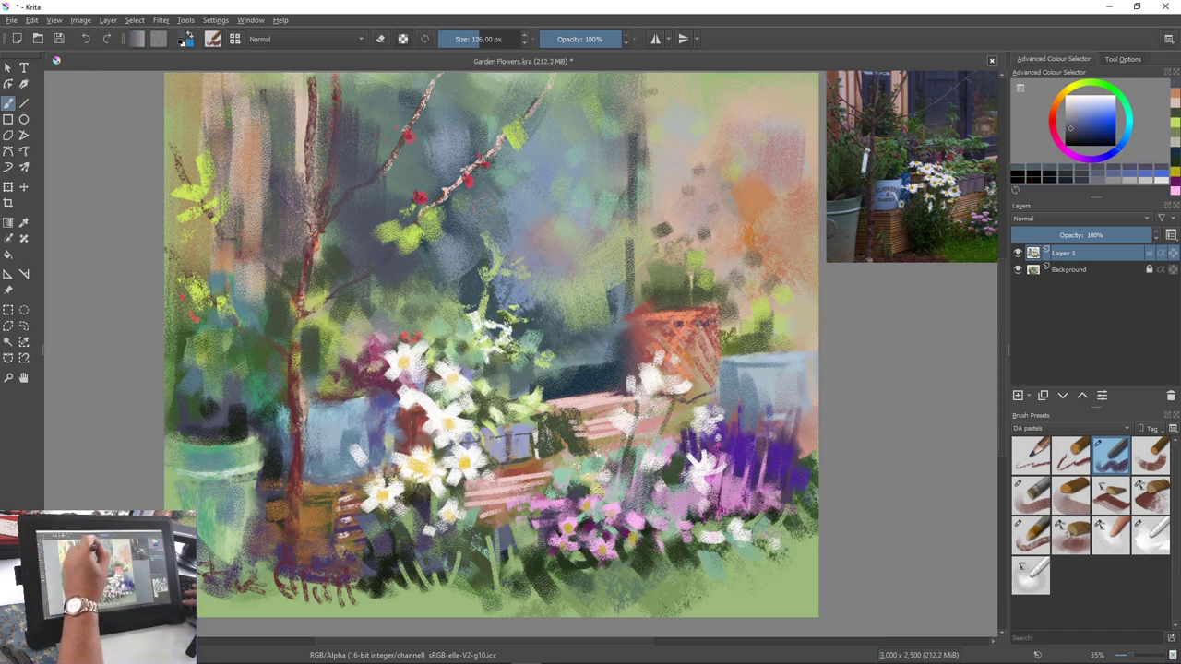
left_click_drag(481, 178, 480, 231)
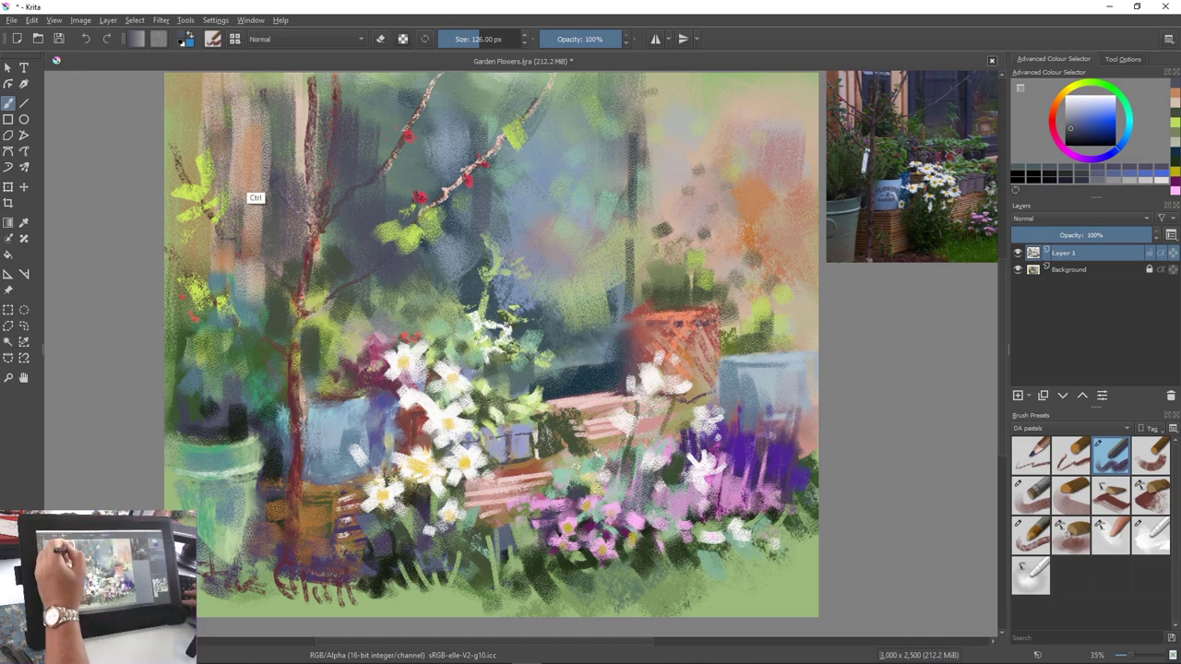
left_click(256, 196, "ctrl")
left_click_drag(367, 96, 363, 249)
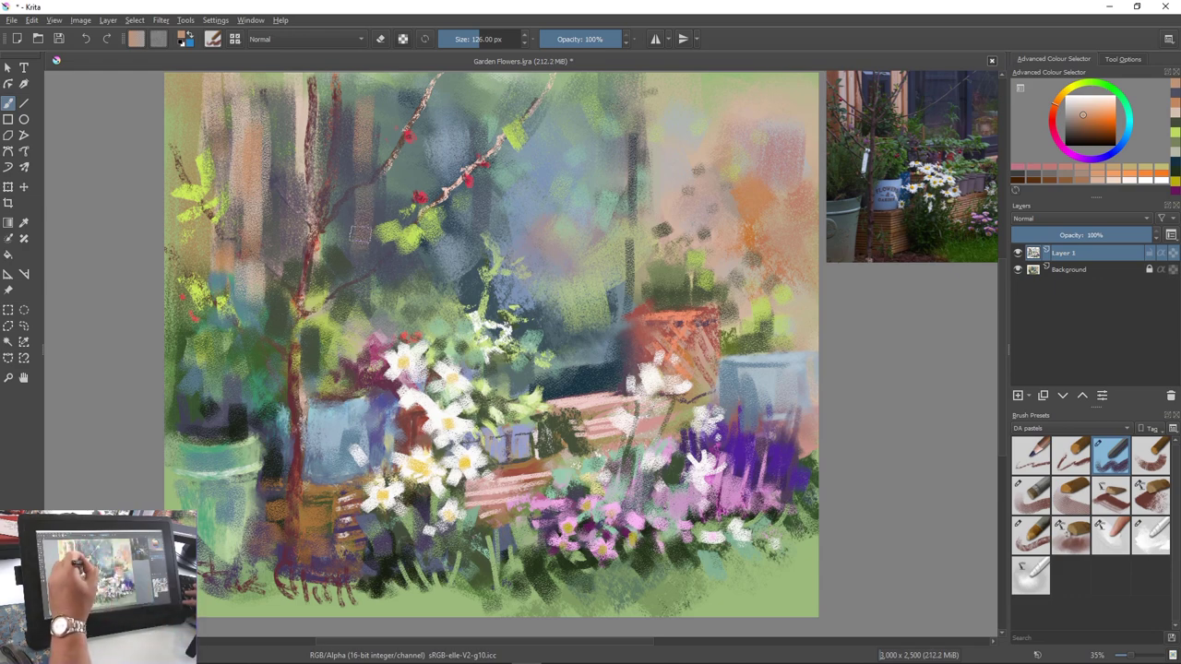
left_click_drag(366, 223, 366, 265)
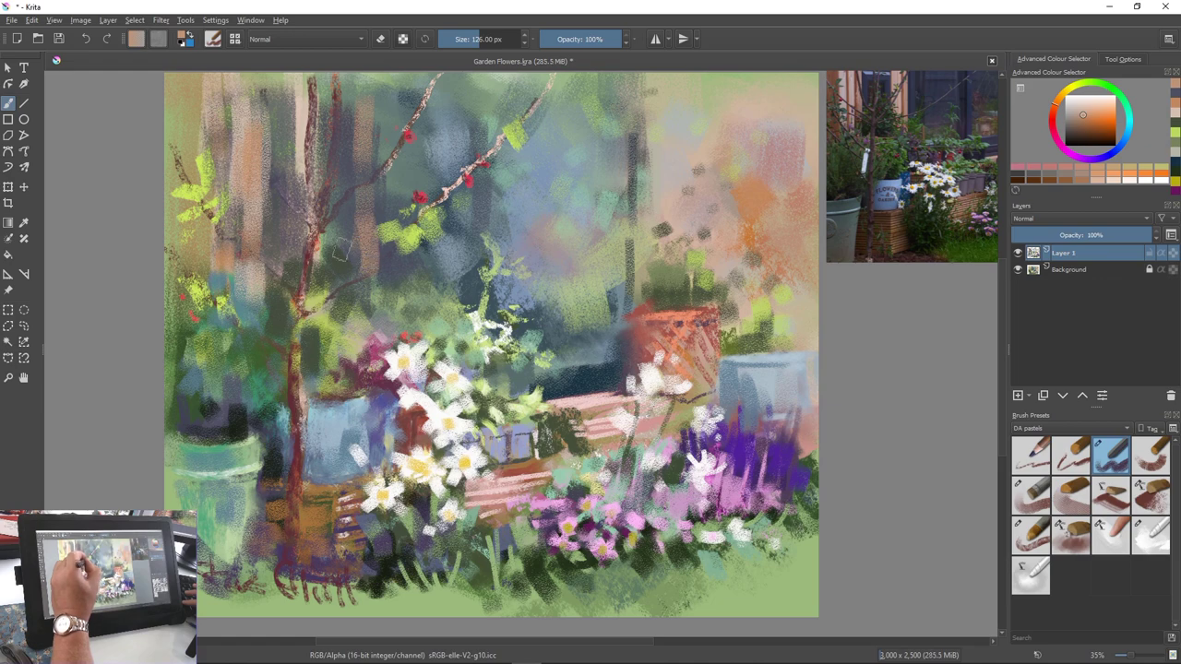
left_click(304, 113, "ctrl")
left_click_drag(367, 113, 367, 234)
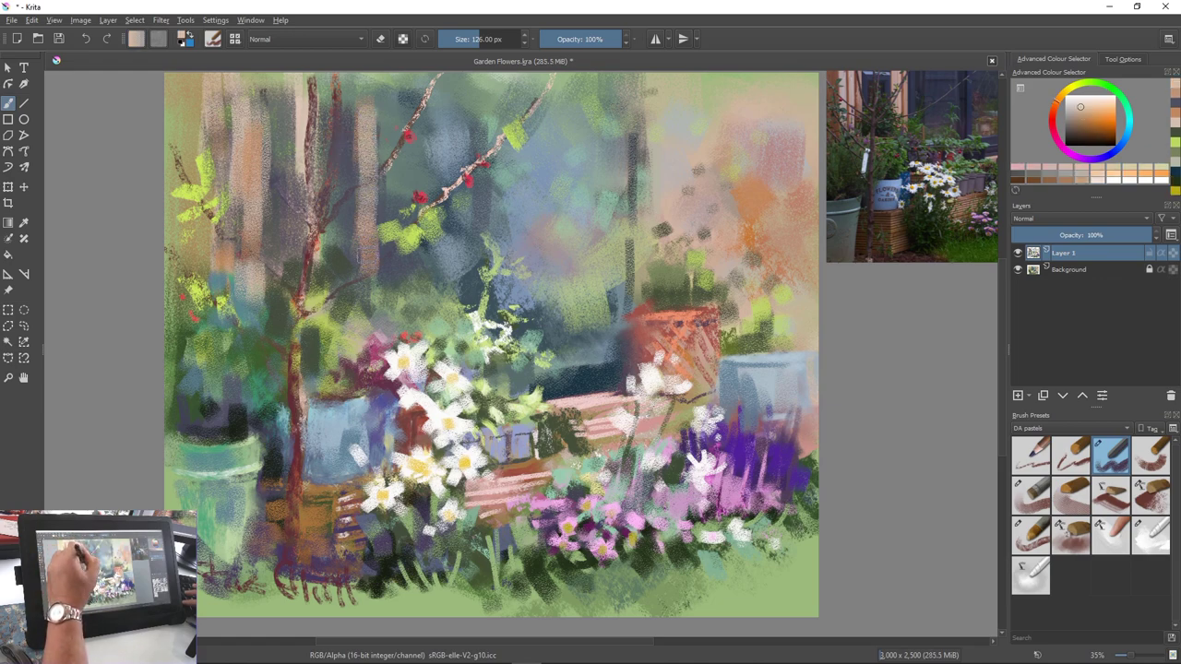
left_click(348, 172, "ctrl")
mouse_move(361, 141)
left_mouse_down()
mouse_move(354, 257)
mouse_move(371, 269)
left_mouse_up()
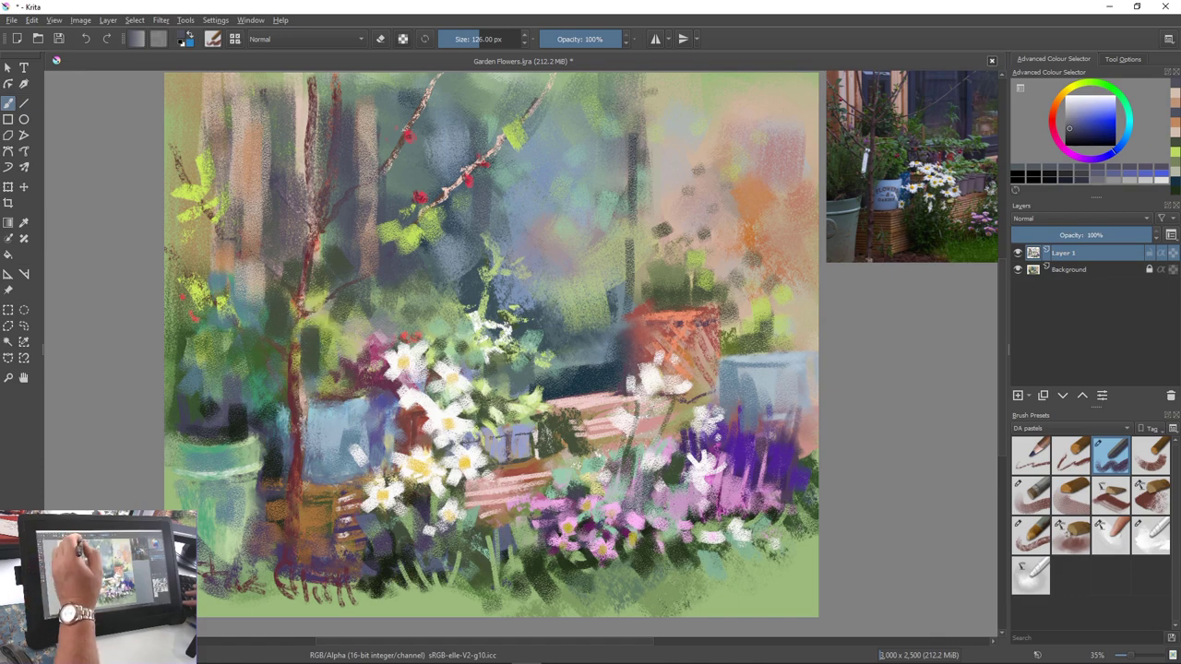
Sample a muted reddish-brown, reduce the brush to 32 px, and extend the leafy berry branch down toward the trunk
left_click(456, 183, "ctrl")
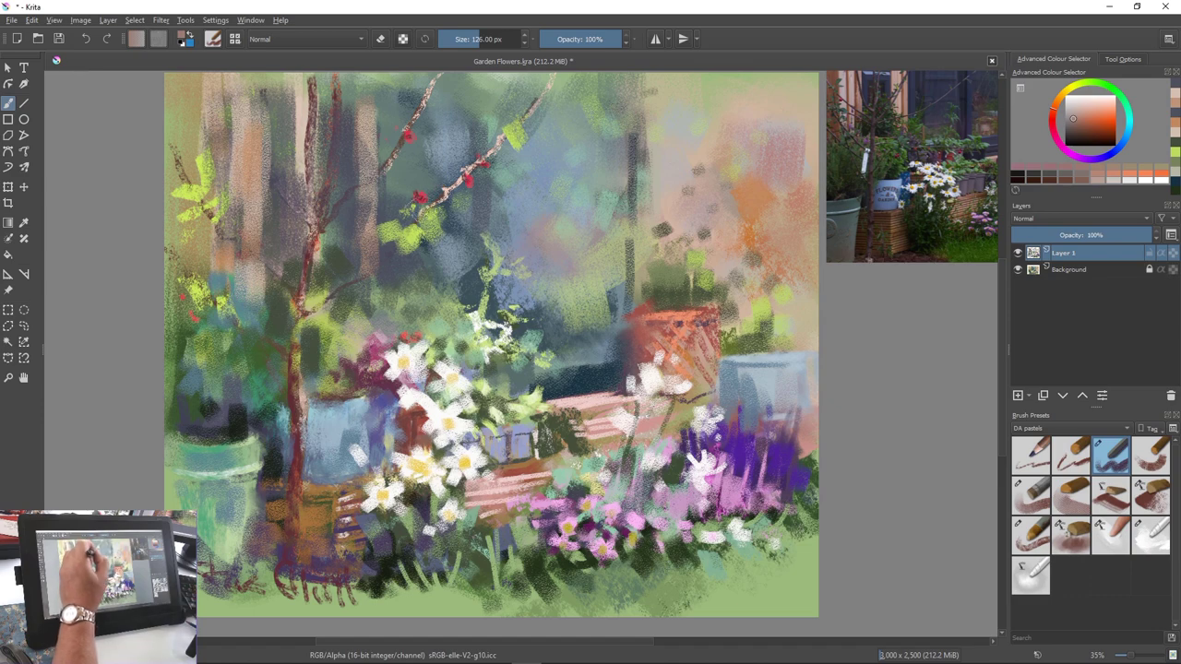
key("bracketleft")
key("bracketleft")
key("bracketleft")
key("bracketleft")
key("bracketleft")
key("bracketleft")
key("bracketleft")
key("bracketleft")
key("bracketleft")
key("bracketleft")
key("bracketleft")
key("bracketleft")
key("bracketleft")
key("bracketleft")
key("bracketleft")
key("bracketleft")
key("bracketleft")
key("bracketleft")
key("bracketleft")
left_click_drag(420, 211, 402, 242)
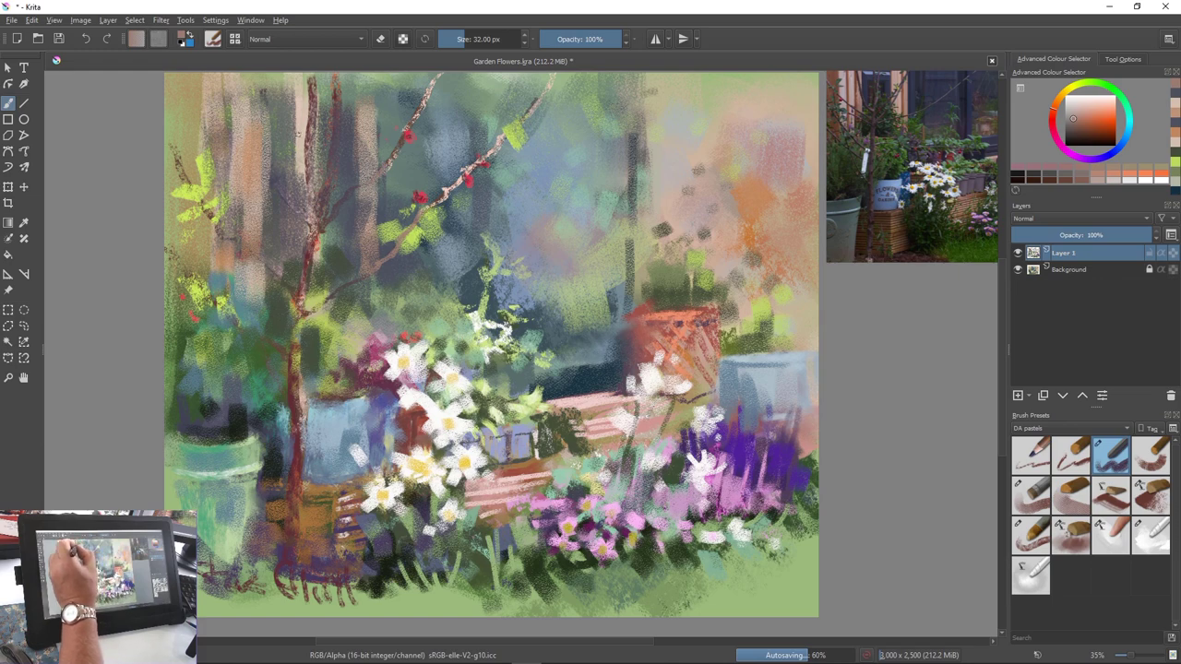
Sample pale beige and paint highlights along the upper right branch and the upright branch beside the trunk
left_click(334, 168, "ctrl")
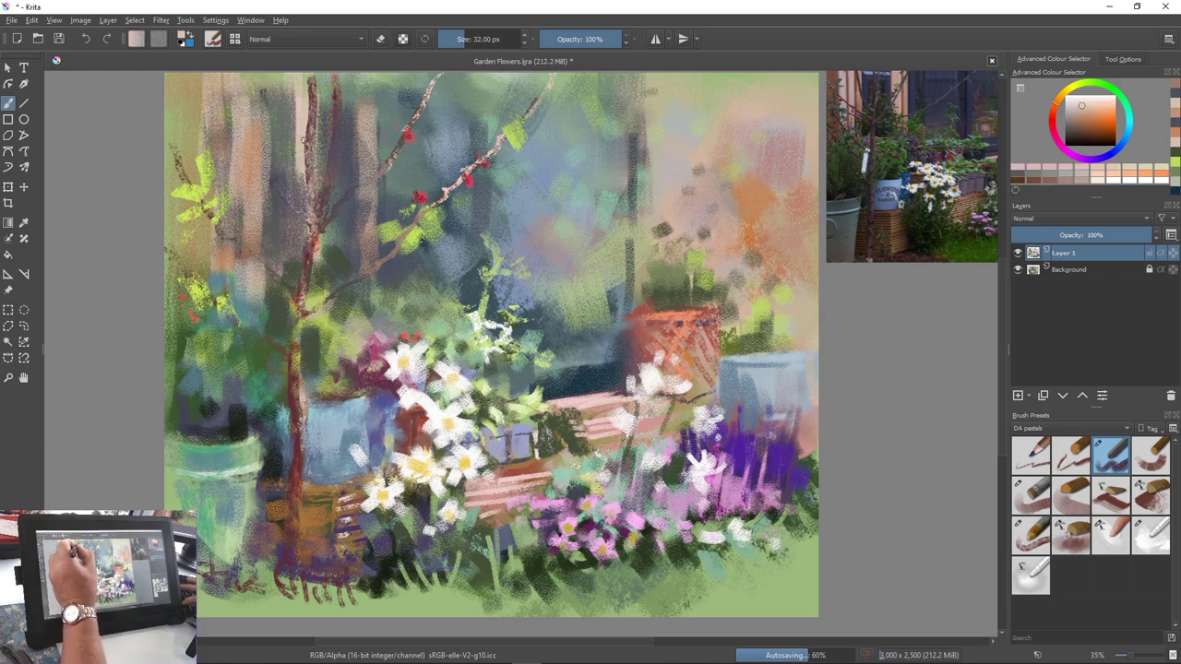
left_click_drag(380, 172, 352, 192)
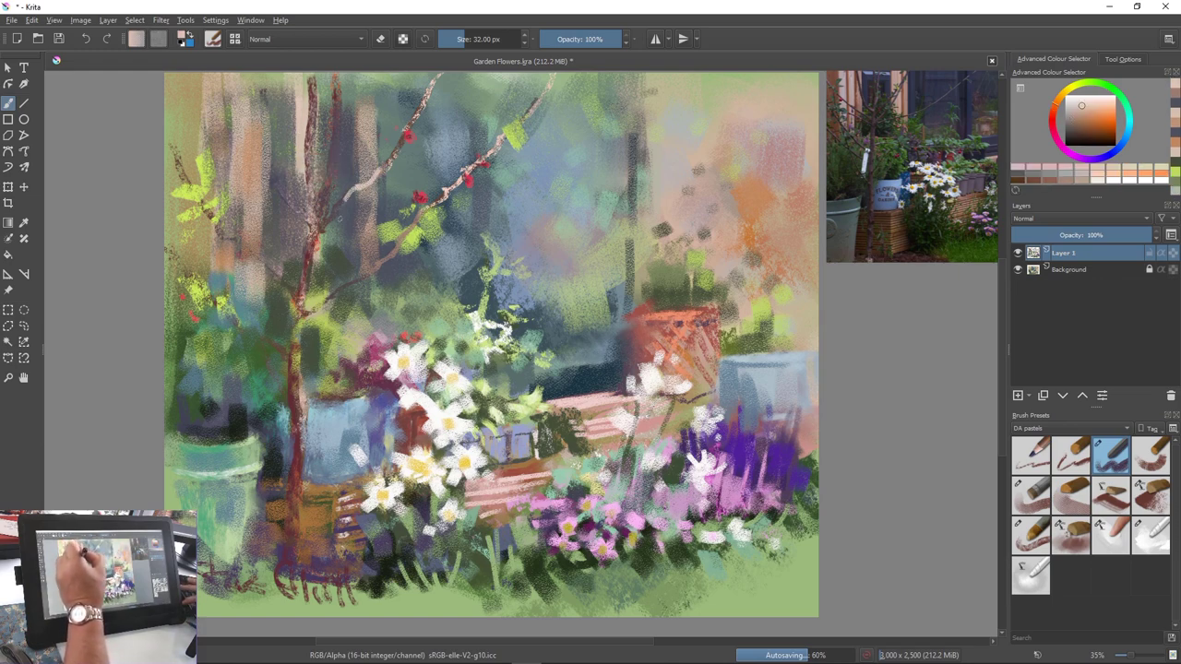
left_click_drag(395, 156, 328, 217)
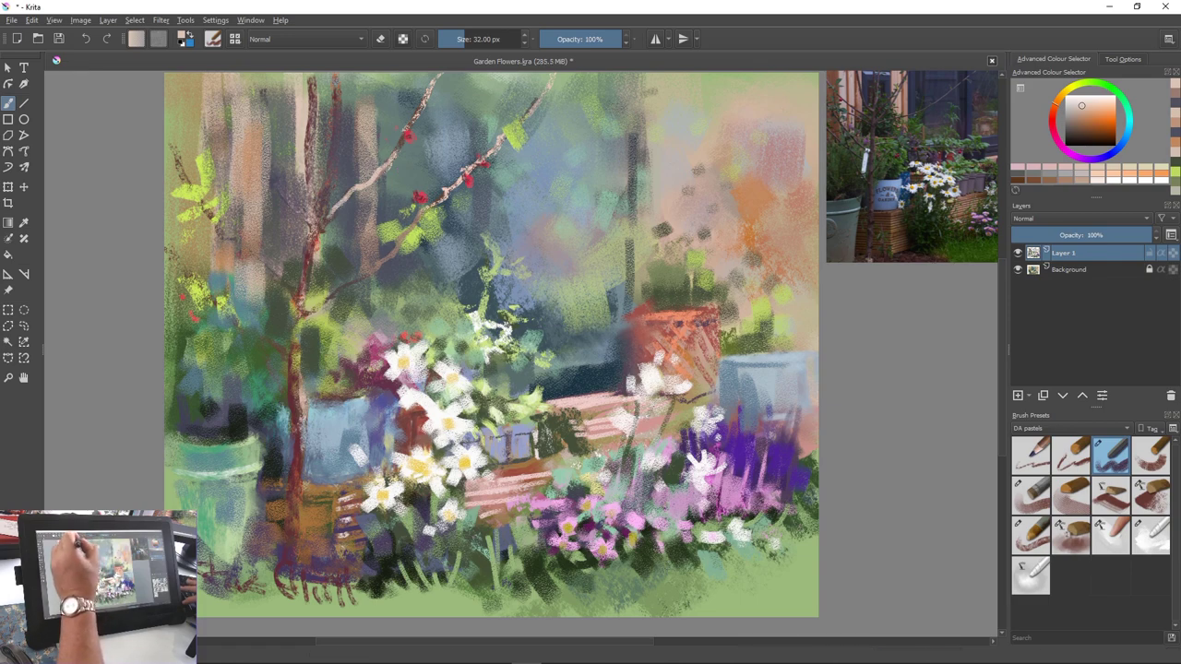
left_click_drag(338, 74, 333, 151)
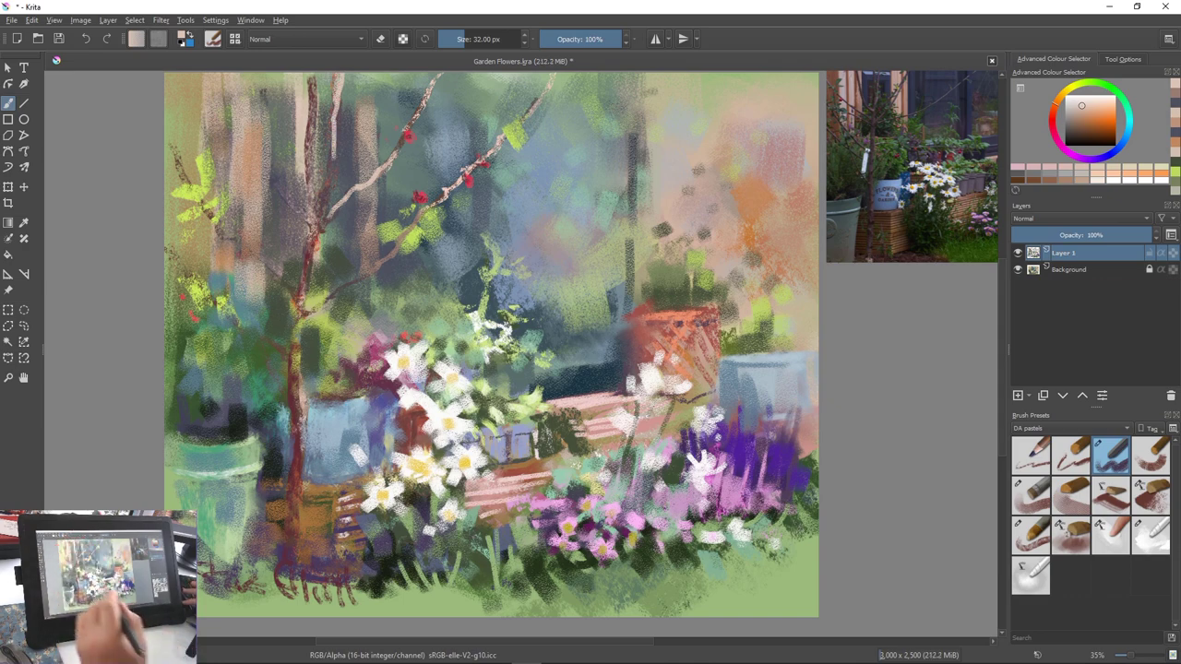
Paint the branches left of the trunk and the trunk's shaded side in sampled dark brown and near-black green at 32 px
left_click(309, 256, "ctrl")
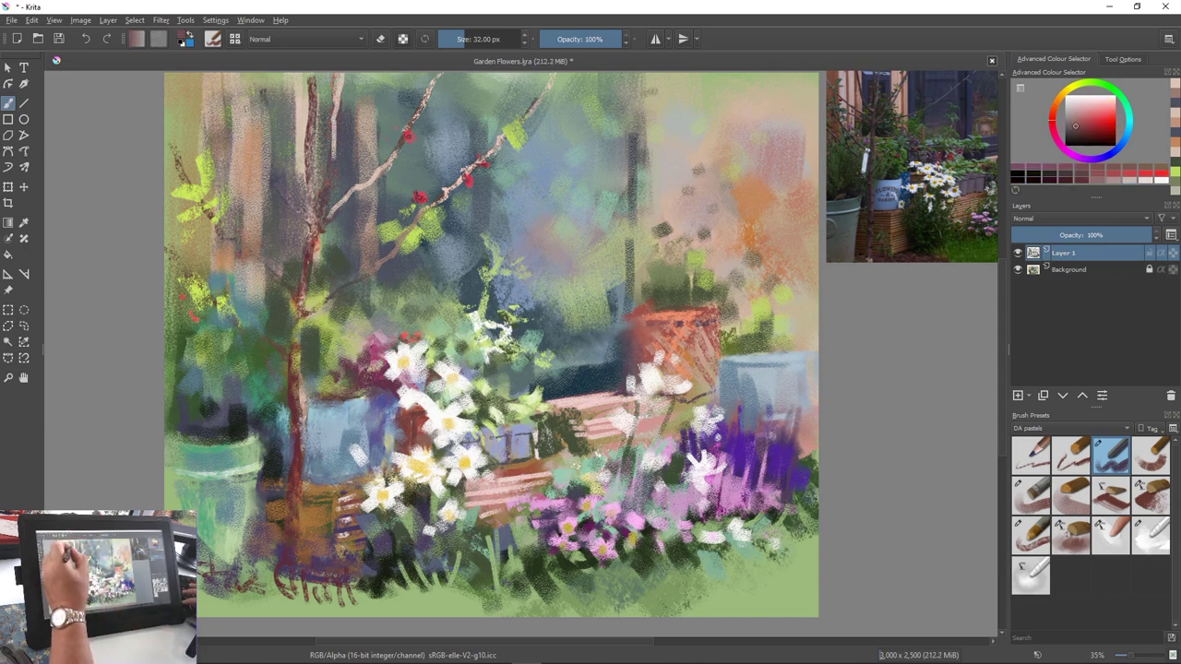
left_click_drag(247, 108, 265, 160)
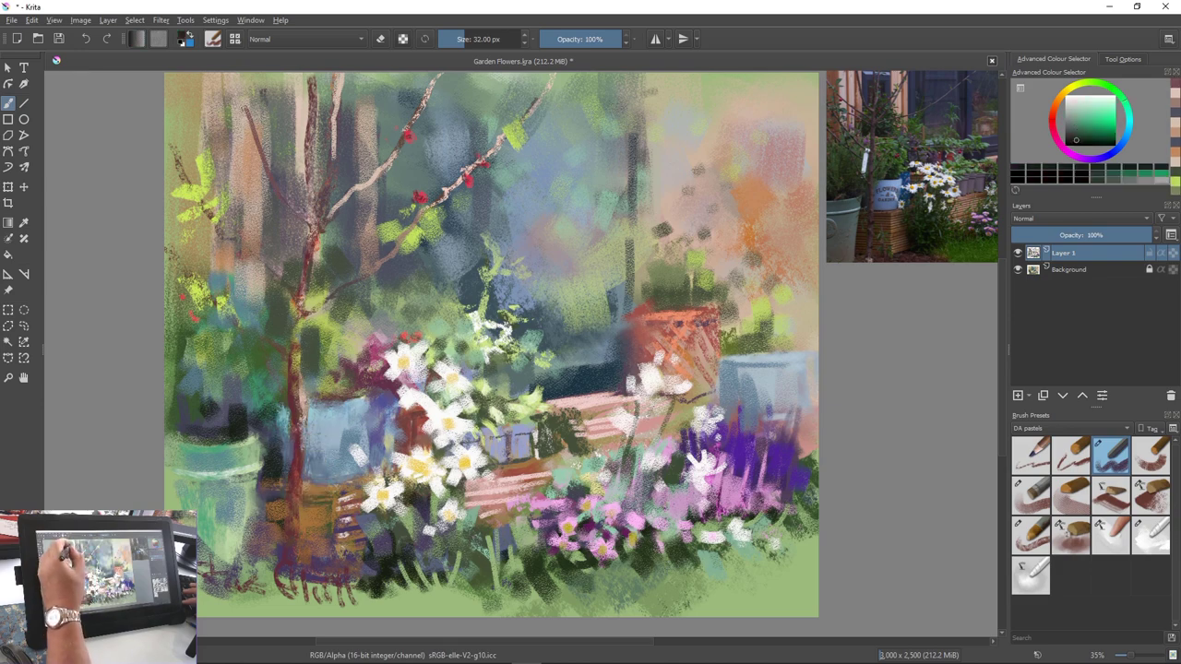
mouse_move(240, 100)
left_mouse_down()
mouse_move(309, 249)
mouse_move(311, 231)
mouse_move(303, 275)
left_mouse_up()
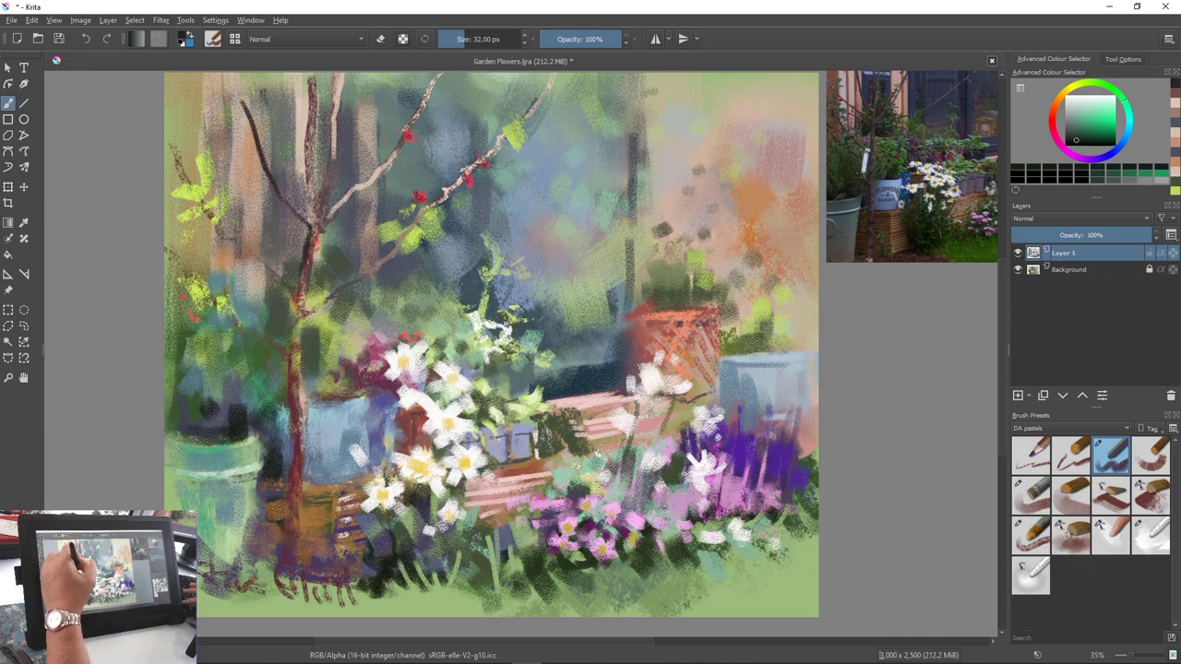
left_click_drag(310, 103, 312, 227)
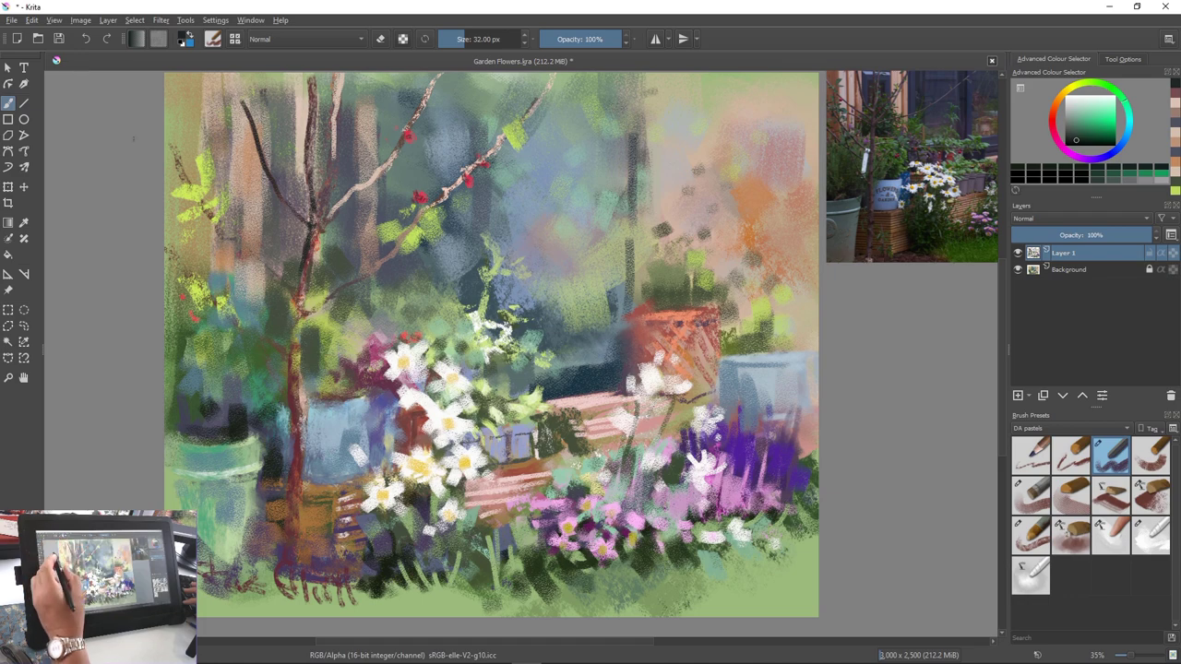
left_click_drag(176, 155, 195, 188)
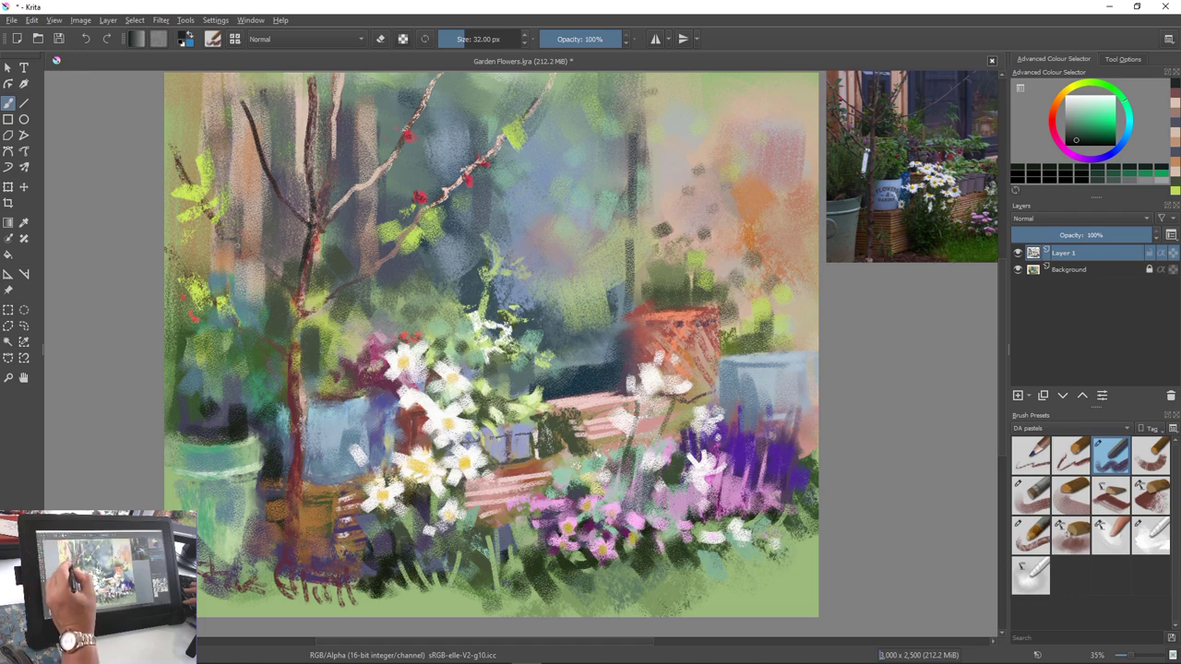
mouse_move(224, 229)
left_mouse_down()
mouse_move(301, 310)
mouse_move(292, 371)
left_mouse_up()
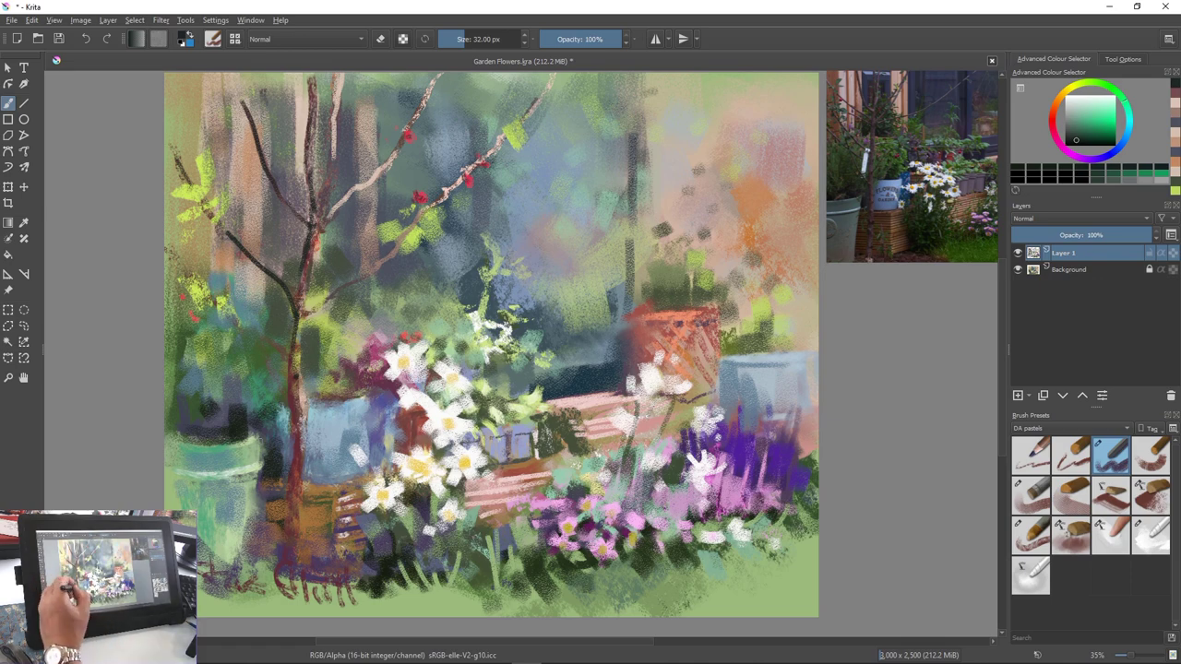
Enlarge the brush to 55 px and darken the background along the green pot's right edge in near-black green
left_click_drag(262, 438, 261, 462)
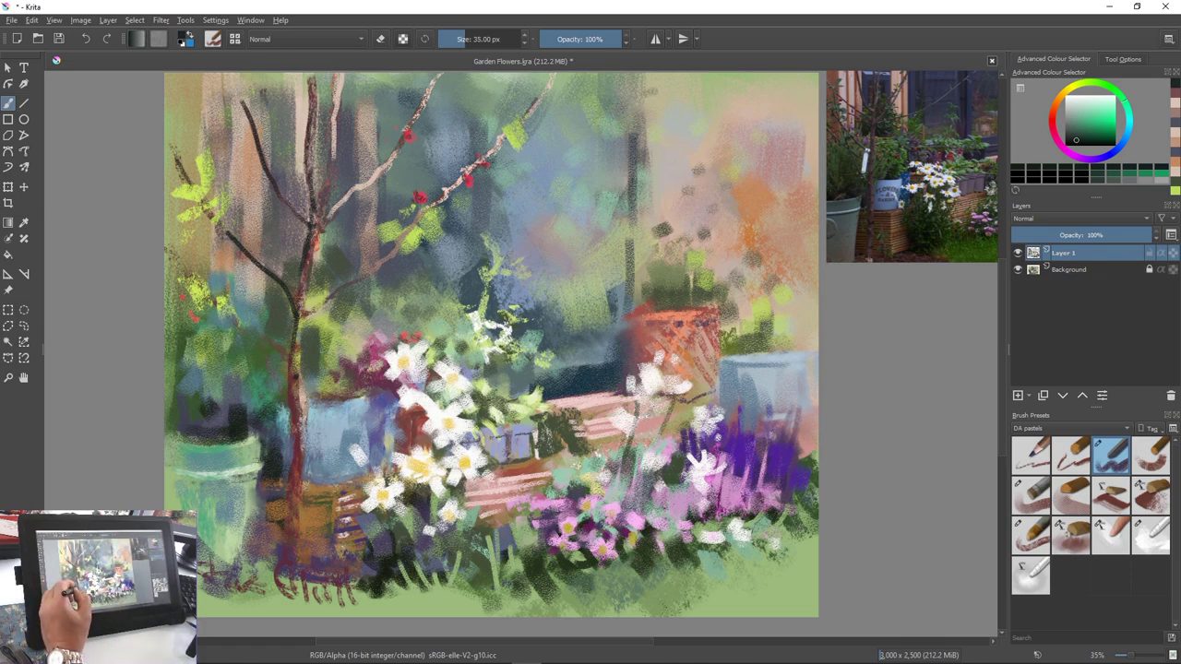
key("bracketright")
key("bracketright")
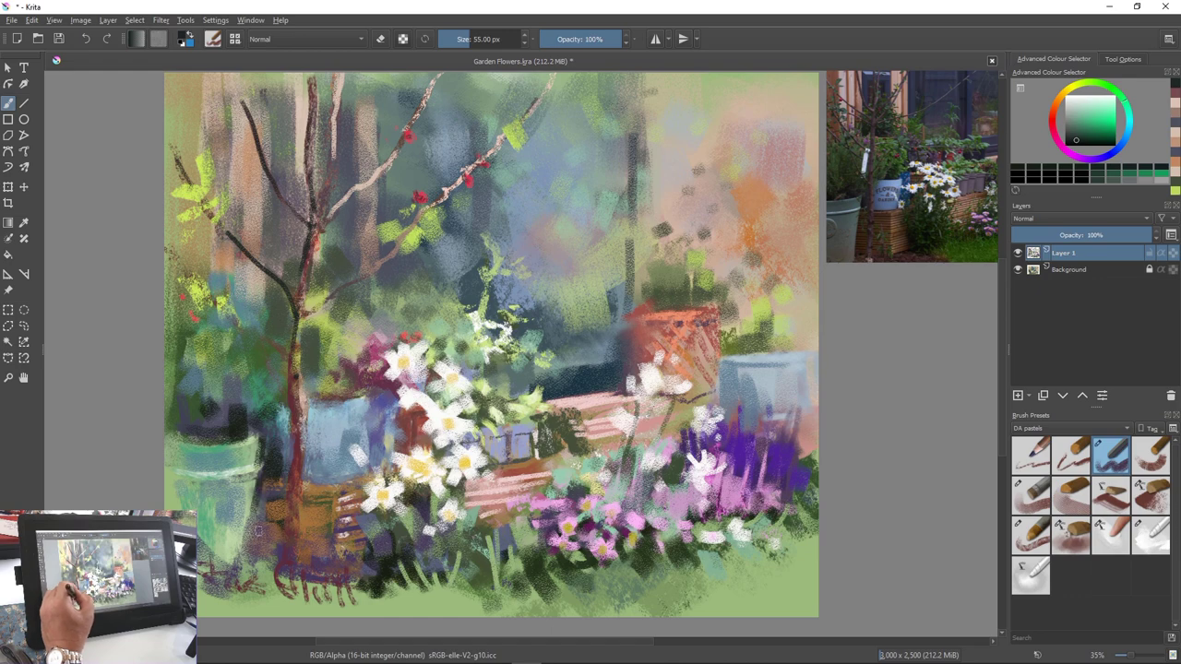
left_click(250, 524)
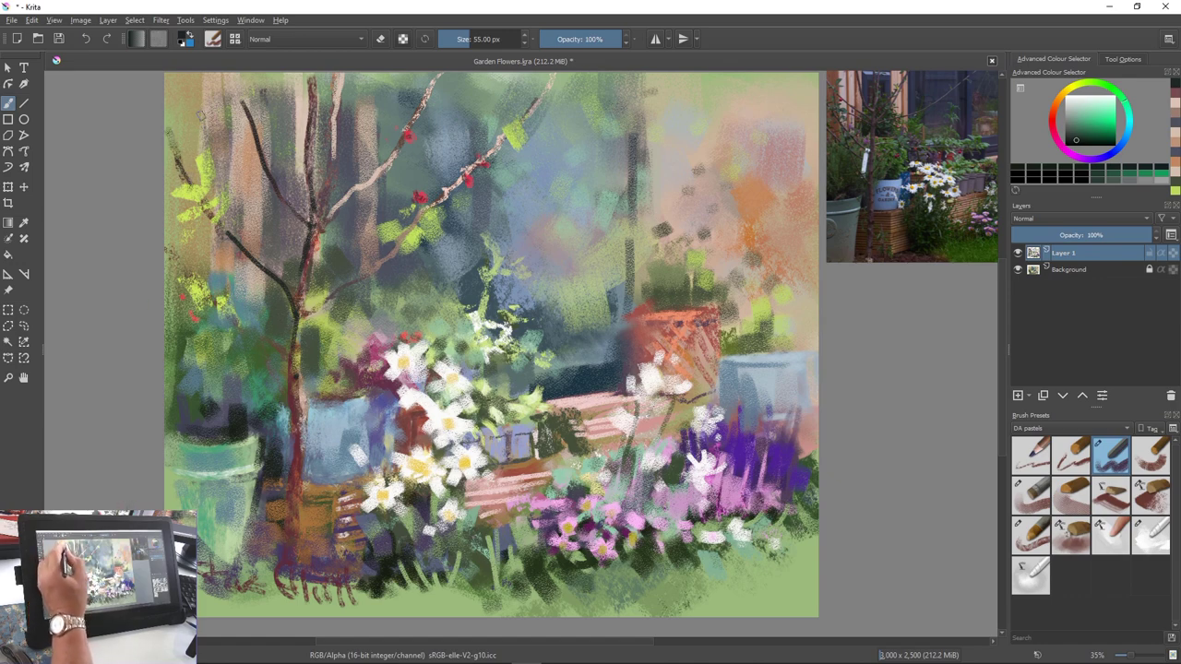
Extend the upper left branch to the canvas edge and paint the lower left and lower right branches in near-black green
left_click_drag(230, 78, 250, 121)
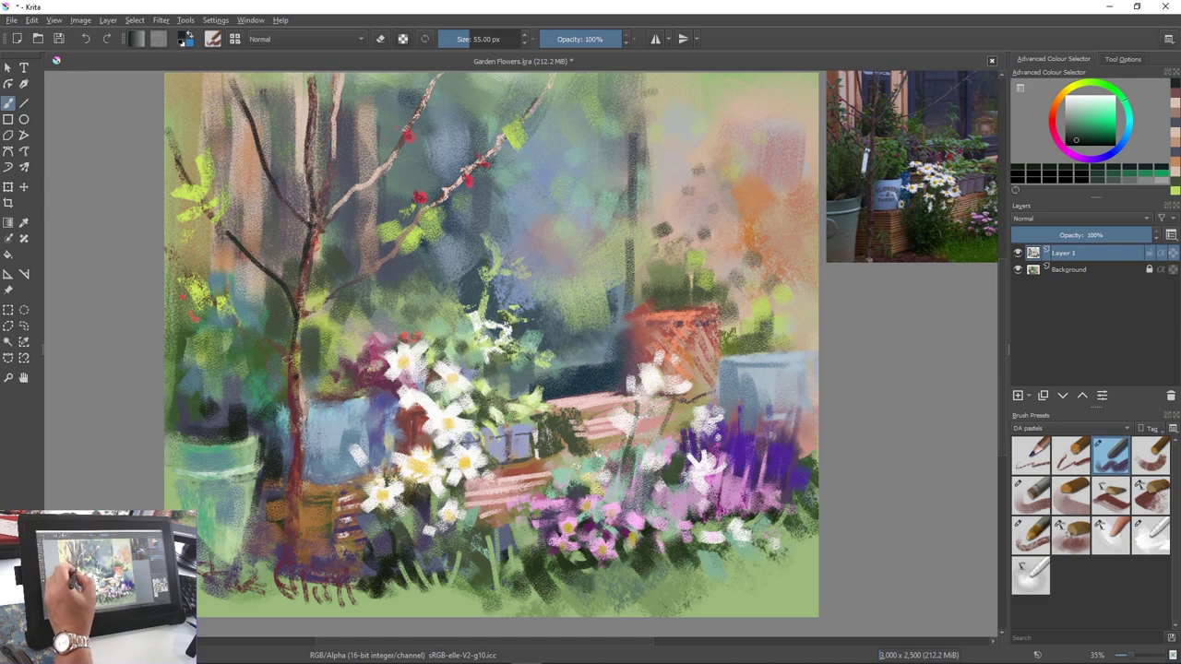
left_click_drag(290, 359, 226, 311)
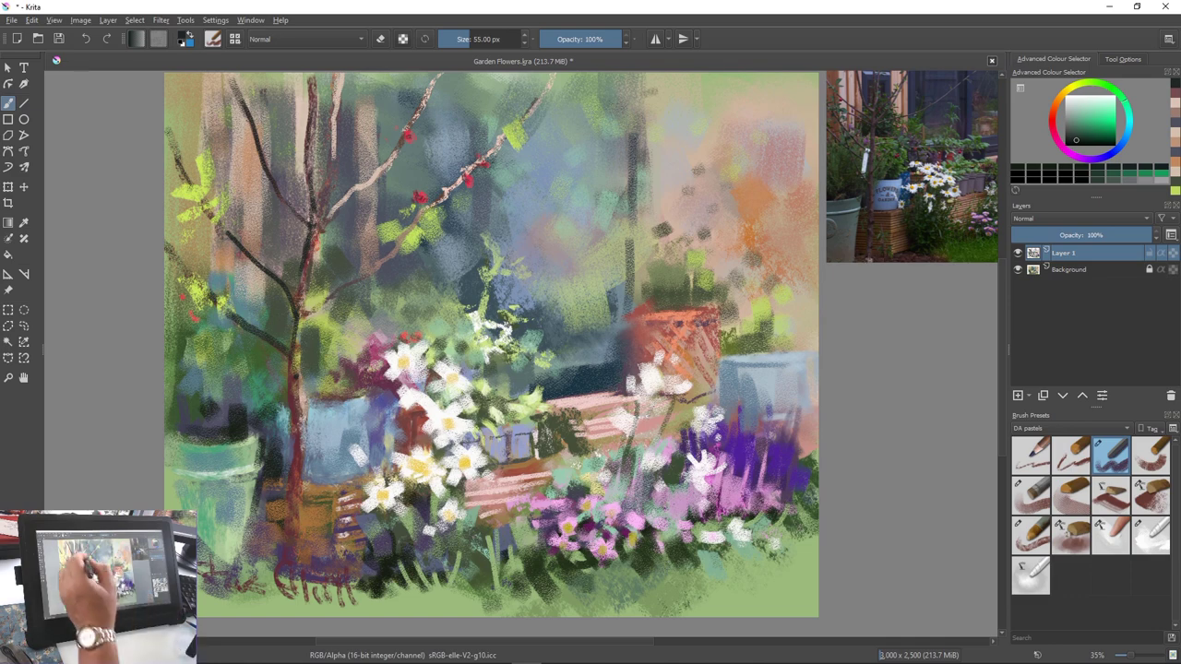
left_click_drag(352, 282, 309, 317)
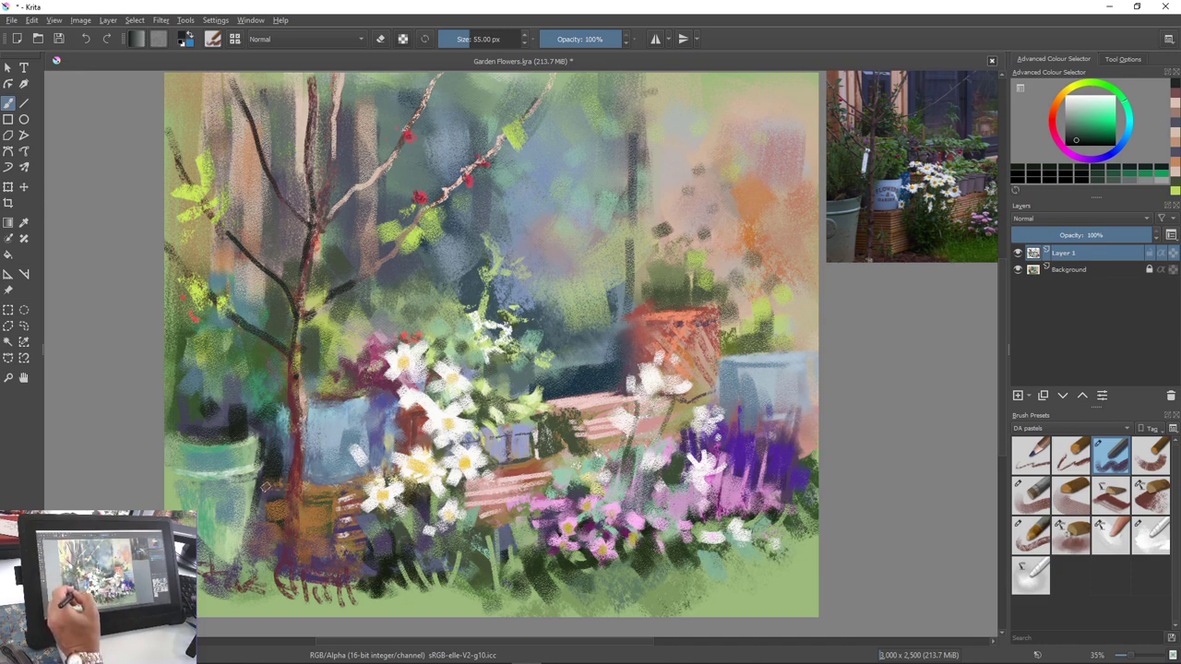
Sample a dark green and paint shadows above the green pot's rim and around the wooden planter beside the trunk
left_click(270, 456, "ctrl")
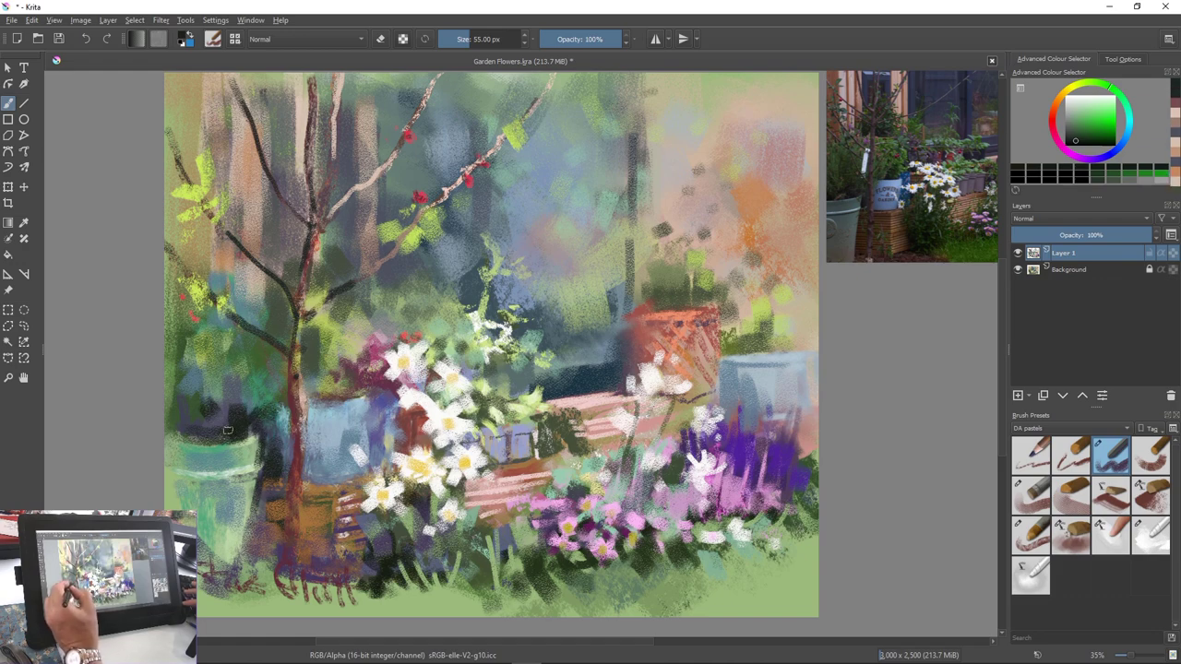
mouse_move(214, 422)
left_mouse_down()
mouse_move(216, 439)
mouse_move(194, 427)
mouse_move(237, 388)
mouse_move(223, 418)
left_mouse_up()
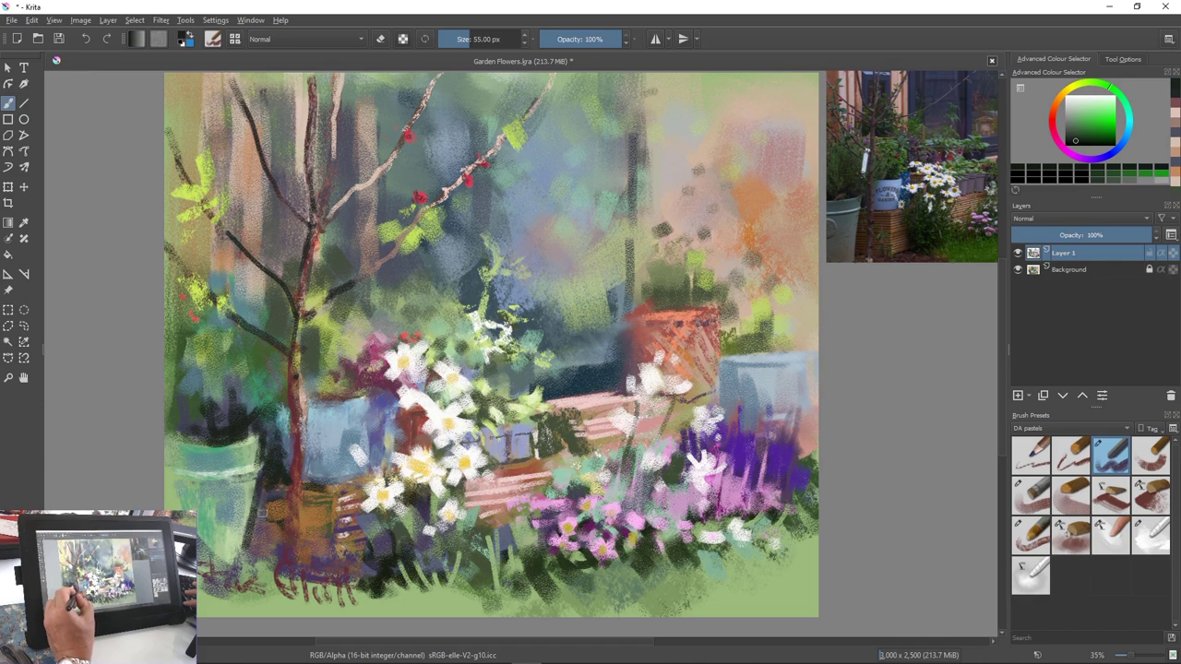
left_click_drag(361, 532, 372, 546)
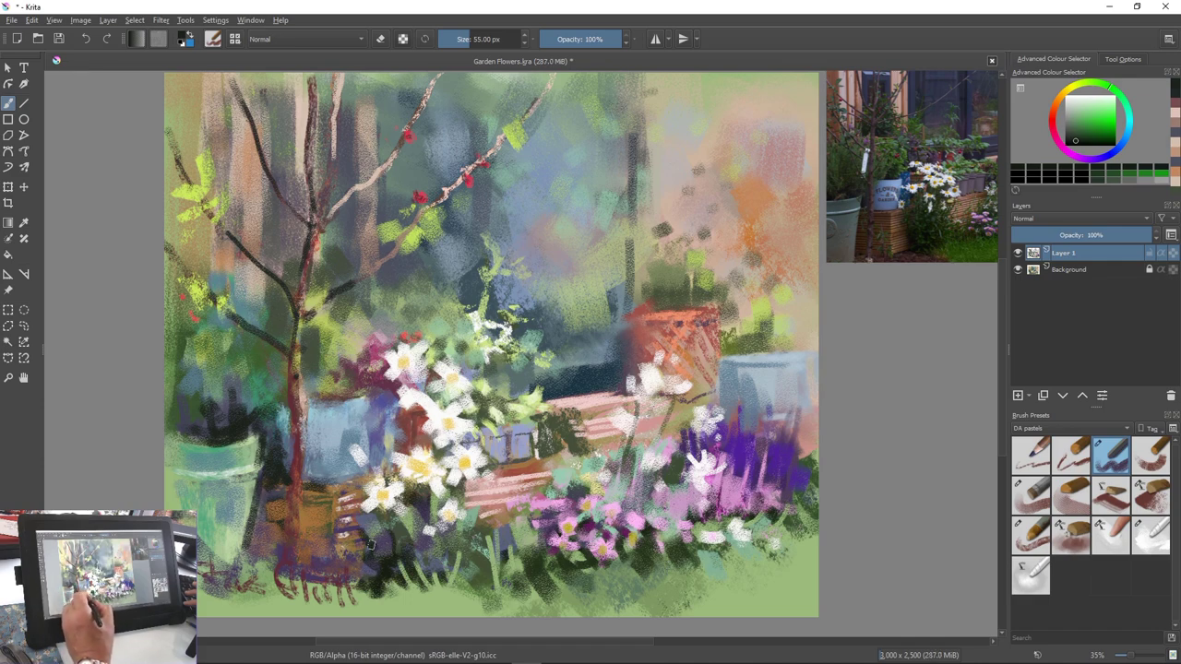
mouse_move(332, 489)
left_mouse_down()
mouse_move(362, 496)
mouse_move(352, 513)
mouse_move(361, 502)
mouse_move(364, 559)
left_mouse_up()
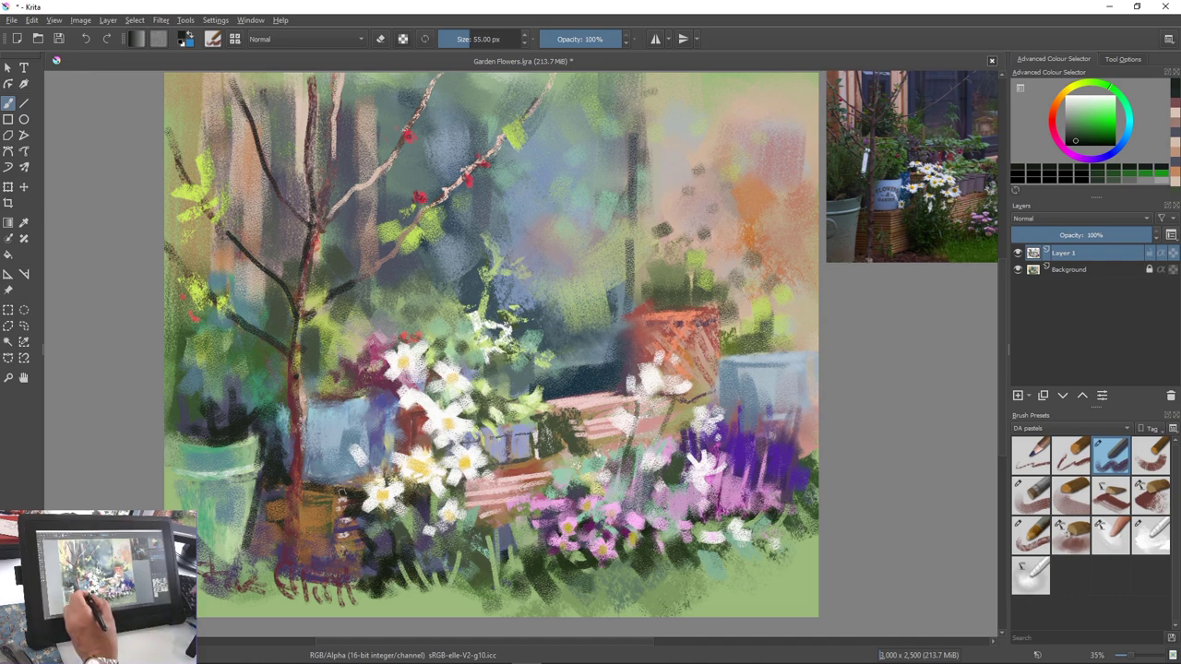
Paint the wooden planter's slats in sampled pale pink and ochre brown, and add sampled teal strokes along the blue bucket's left edge
key("ctrl")
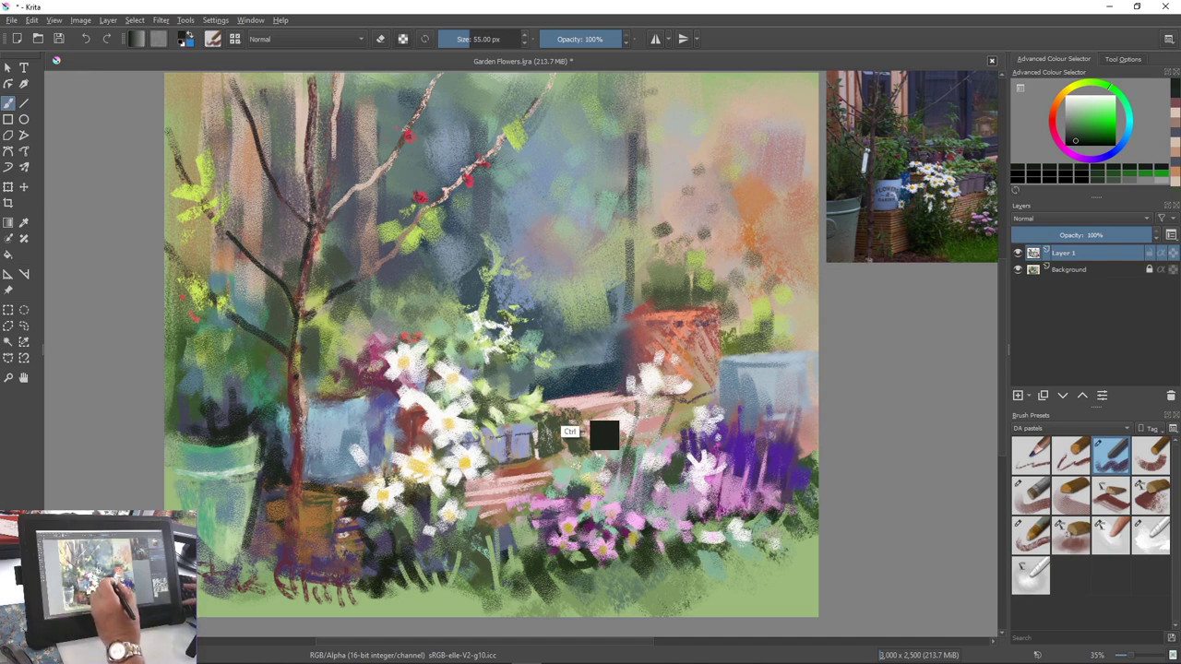
left_click(570, 401, "ctrl")
left_click_drag(329, 488, 372, 479)
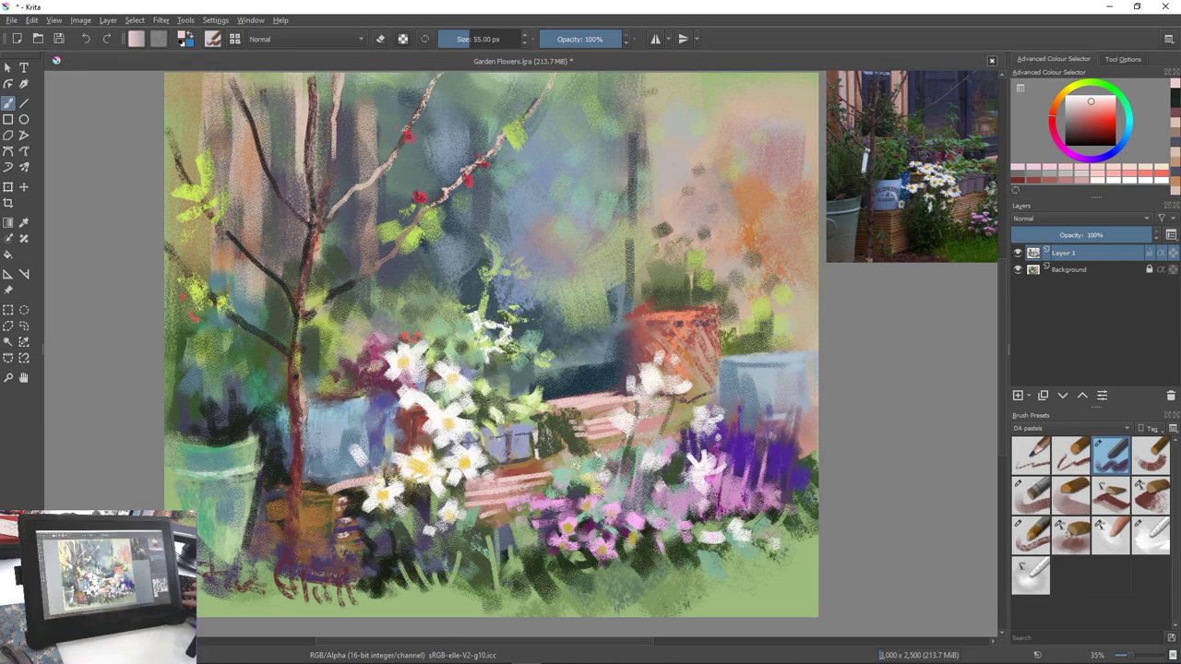
left_click(355, 487, "ctrl")
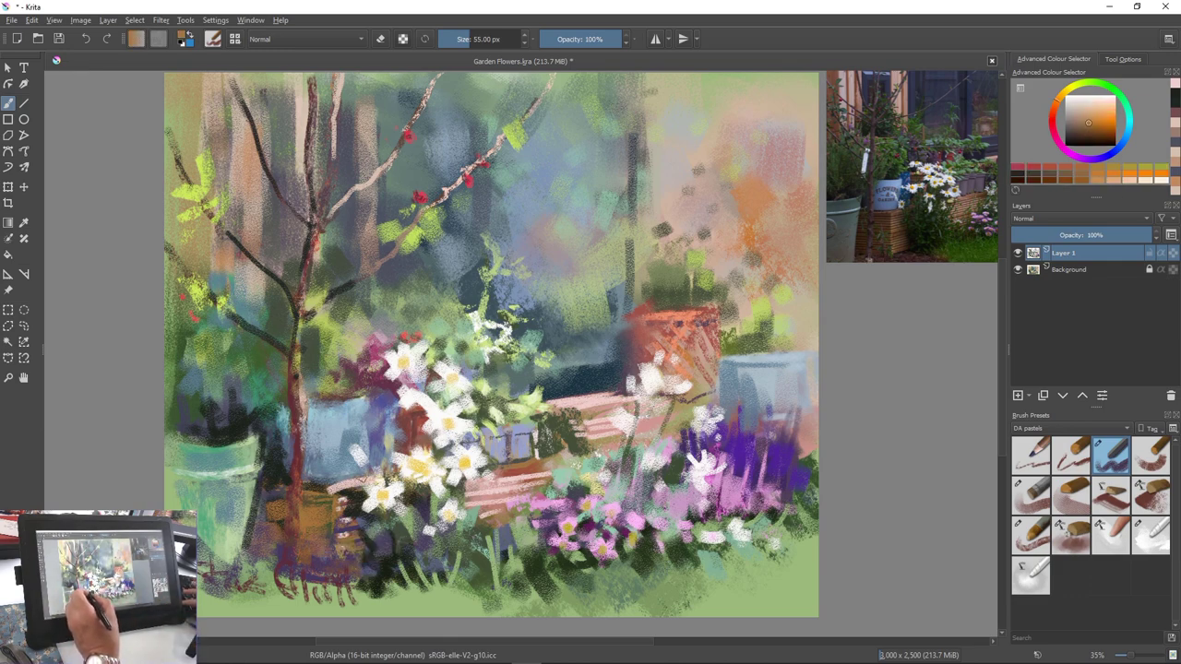
mouse_move(365, 479)
left_mouse_down()
mouse_move(323, 486)
mouse_move(358, 488)
mouse_move(340, 496)
mouse_move(371, 553)
left_mouse_up()
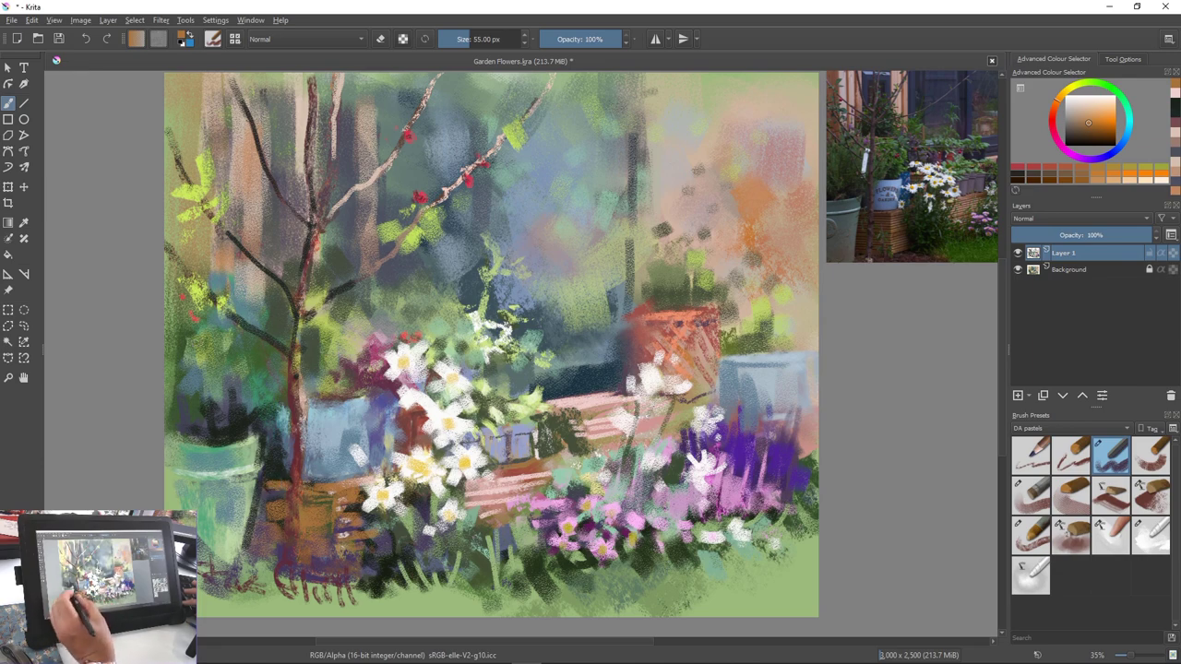
left_click(280, 466, "ctrl")
left_click_drag(280, 435, 284, 461)
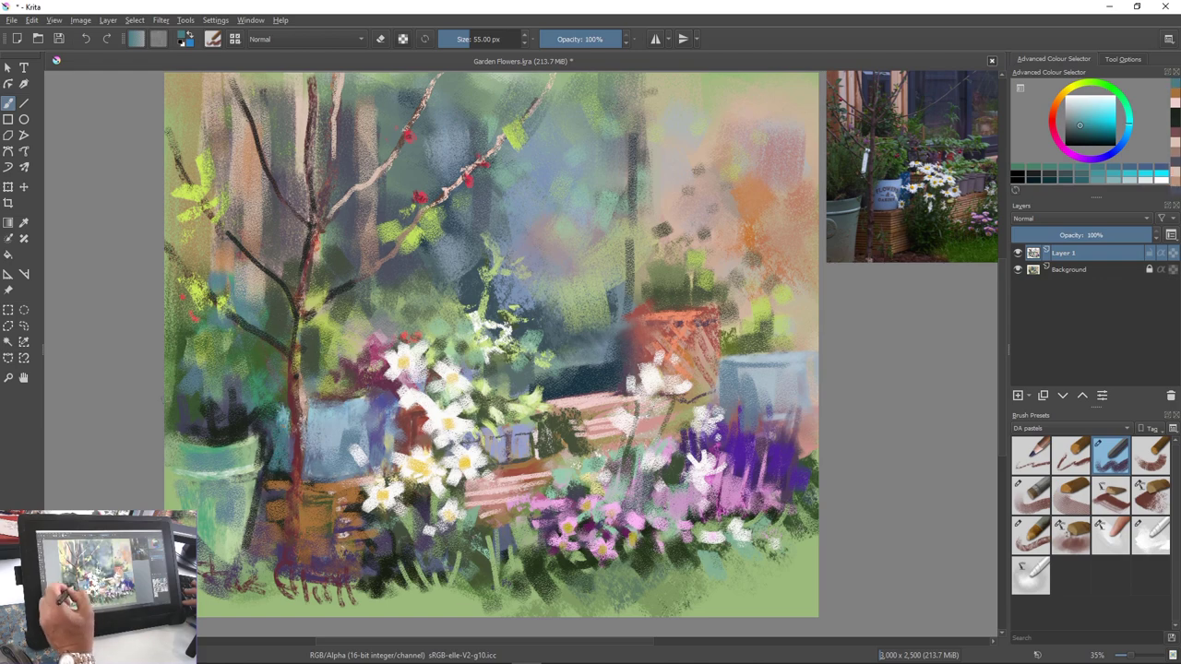
Blend the left branches, the foliage right of the trunk, the white daisies and the lower pink flowers with a 200 px blending brush
right_click(188, 376)
left_click(129, 324)
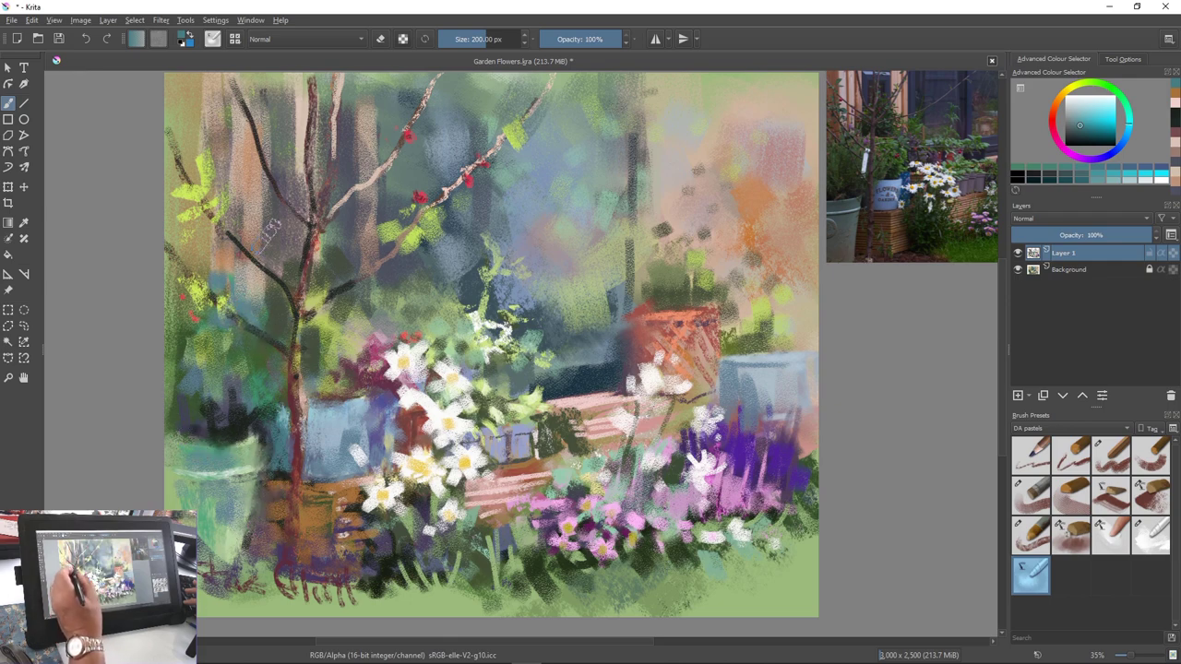
left_click_drag(287, 284, 226, 230)
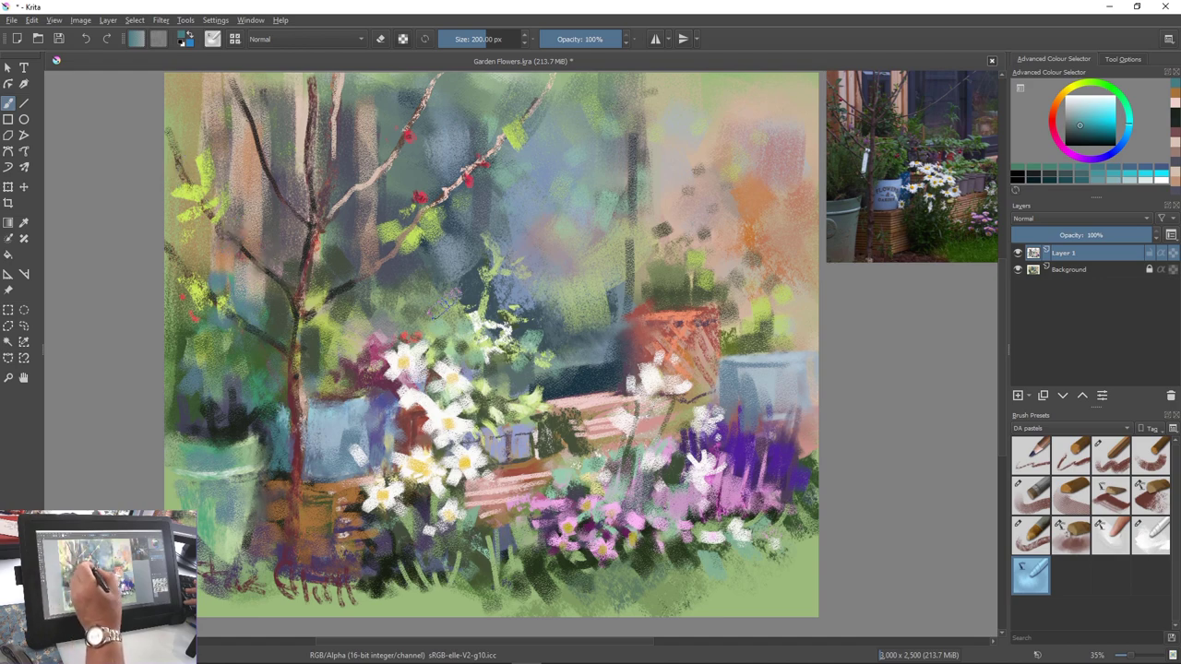
mouse_move(474, 297)
left_mouse_down()
mouse_move(476, 331)
mouse_move(495, 330)
mouse_move(471, 335)
mouse_move(490, 331)
mouse_move(536, 271)
mouse_move(503, 345)
left_mouse_up()
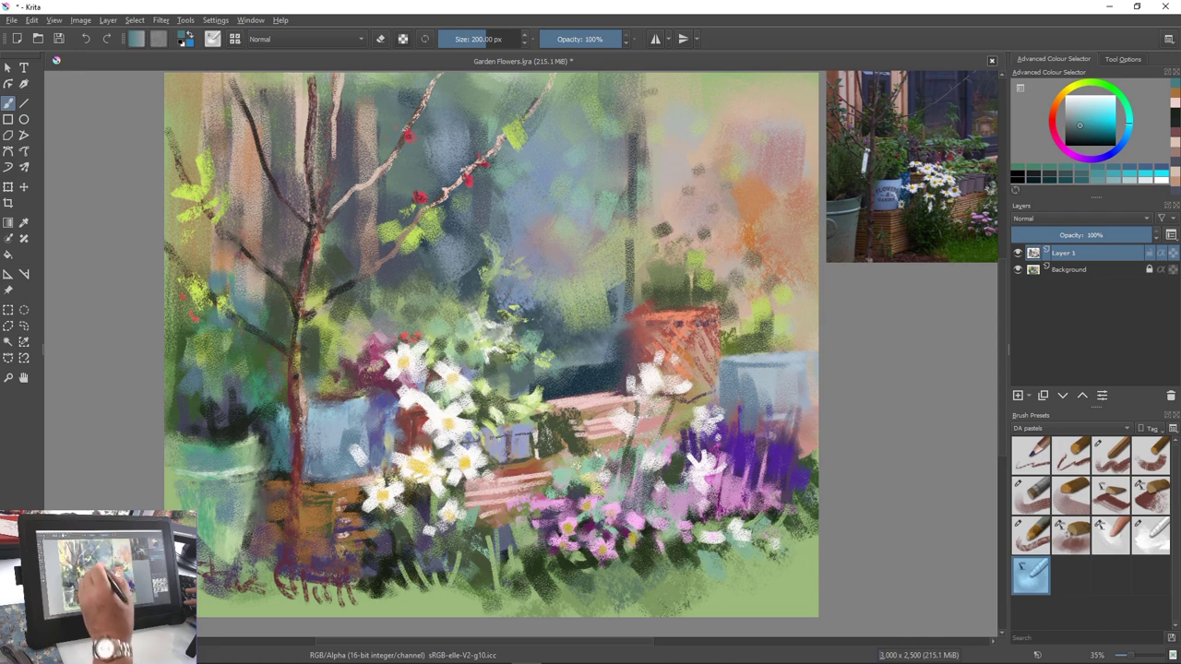
mouse_move(554, 530)
left_mouse_down()
mouse_move(556, 517)
mouse_move(540, 534)
mouse_move(637, 563)
mouse_move(641, 503)
mouse_move(665, 535)
left_mouse_up()
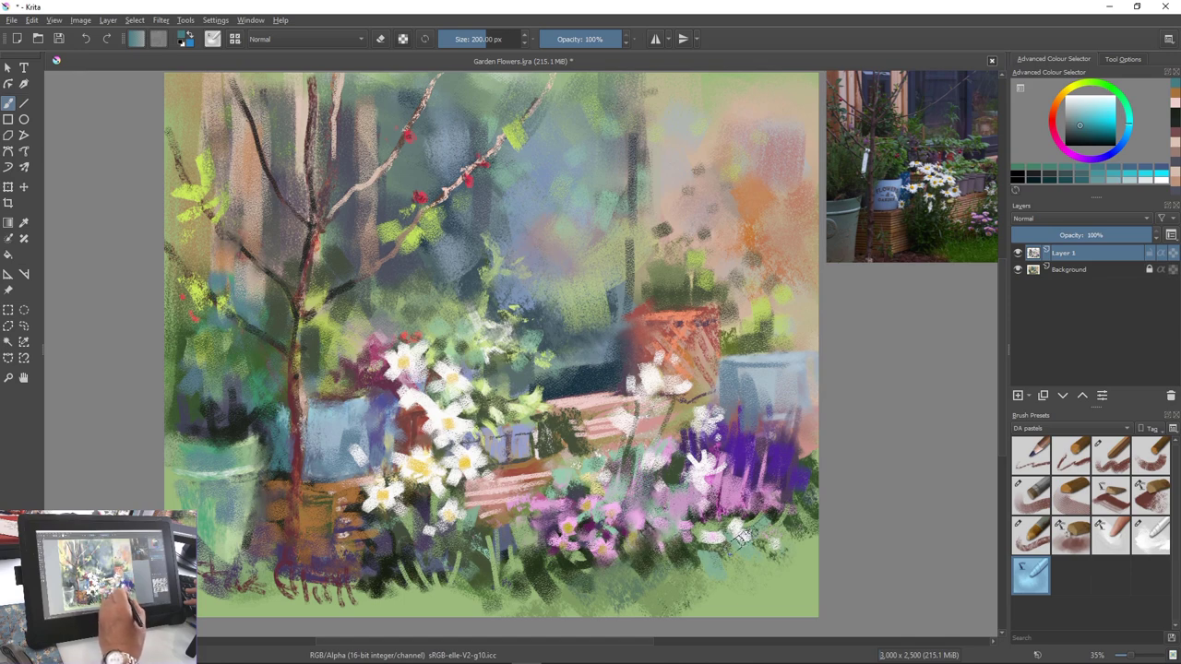
mouse_move(480, 473)
left_mouse_down()
mouse_move(464, 482)
mouse_move(447, 460)
left_mouse_up()
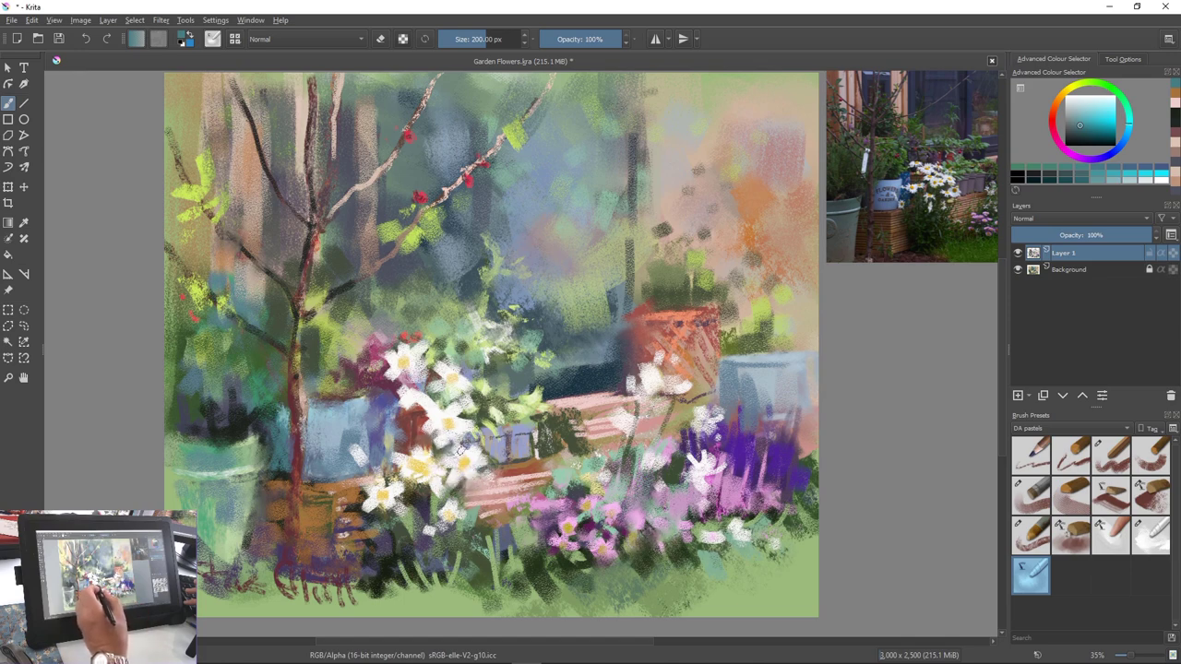
mouse_move(454, 412)
left_mouse_down()
mouse_move(463, 429)
mouse_move(479, 428)
left_mouse_up()
left_click_drag(421, 400, 403, 400)
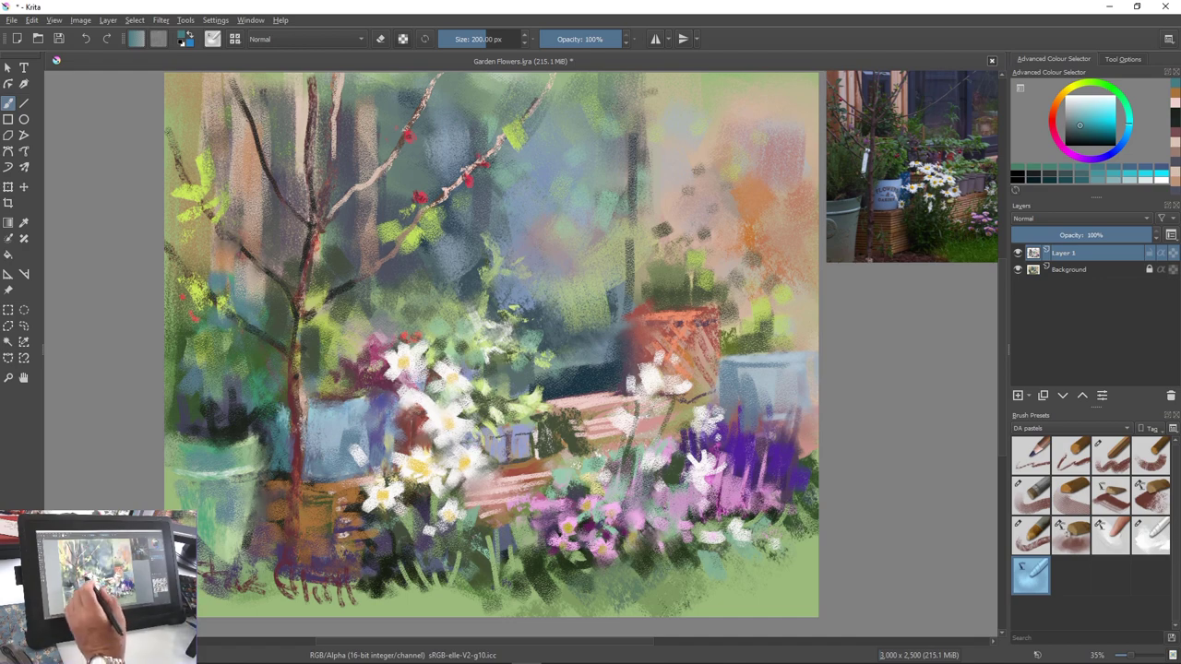
mouse_move(476, 484)
left_mouse_down()
mouse_move(451, 483)
mouse_move(457, 524)
mouse_move(460, 487)
left_mouse_up()
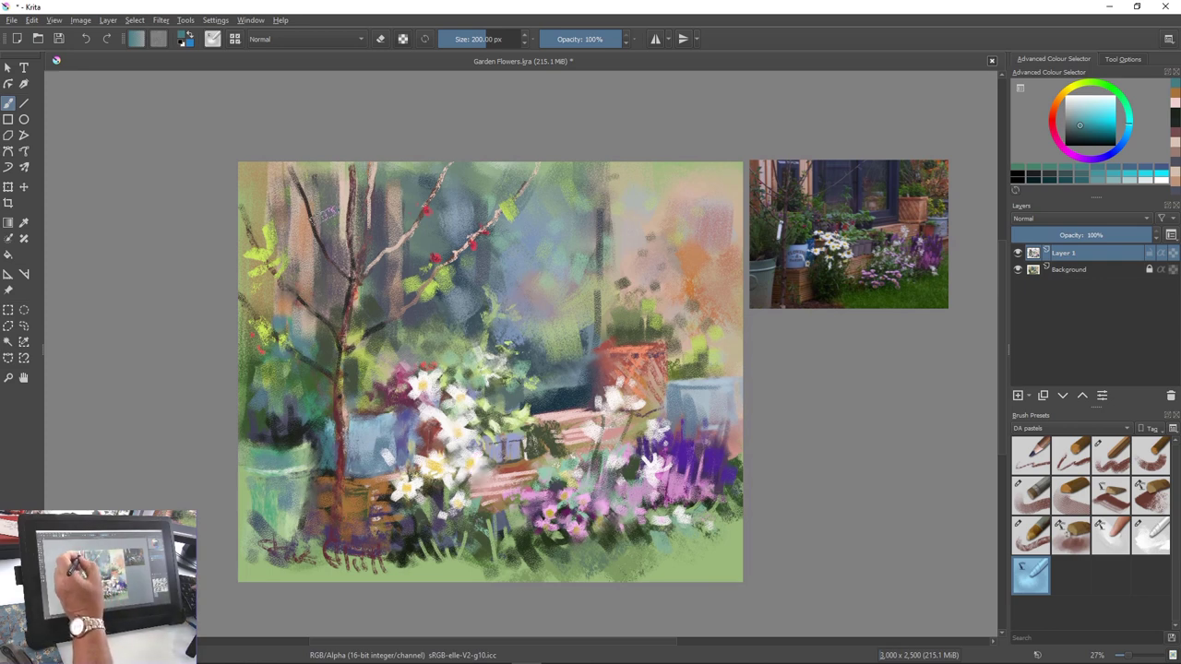
Sample a pale peach from the background, reduce the blending brush to 68 px and dab the dark area beside the foliage
left_click(346, 231, "ctrl")
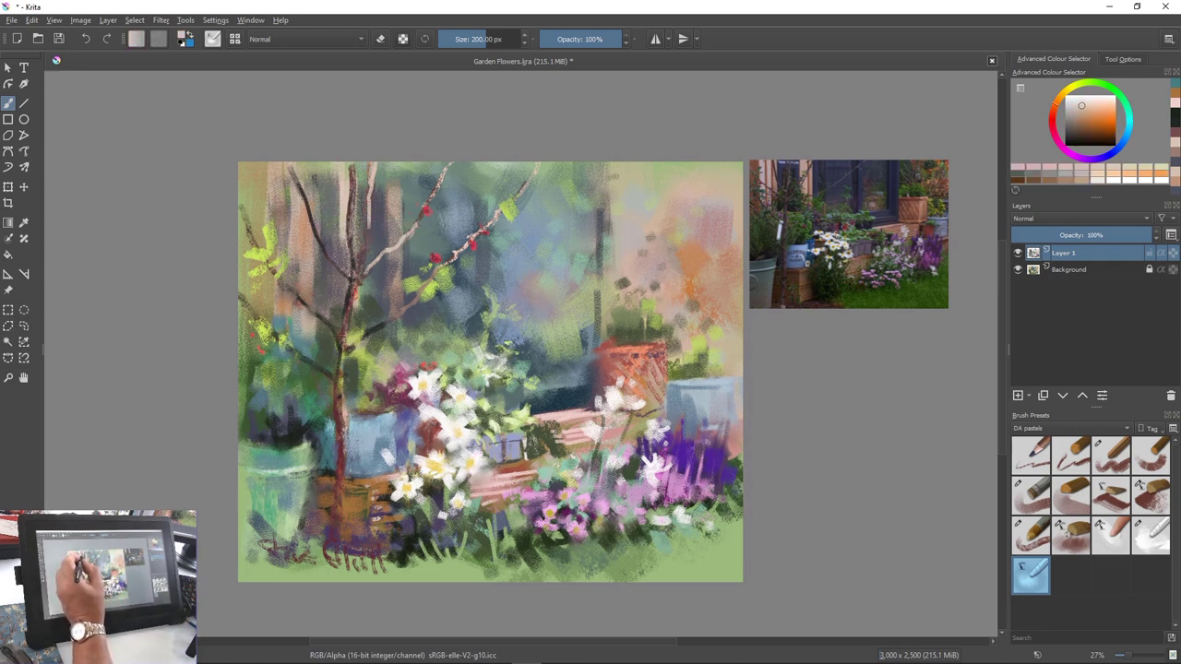
key("bracketleft")
key("bracketleft")
key("bracketleft")
key("bracketleft")
key("bracketleft")
key("bracketleft")
key("bracketleft")
key("bracketleft")
key("bracketleft")
key("bracketleft")
key("bracketleft")
key("bracketleft")
key("bracketleft")
key("bracketleft")
key("bracketleft")
key("bracketleft")
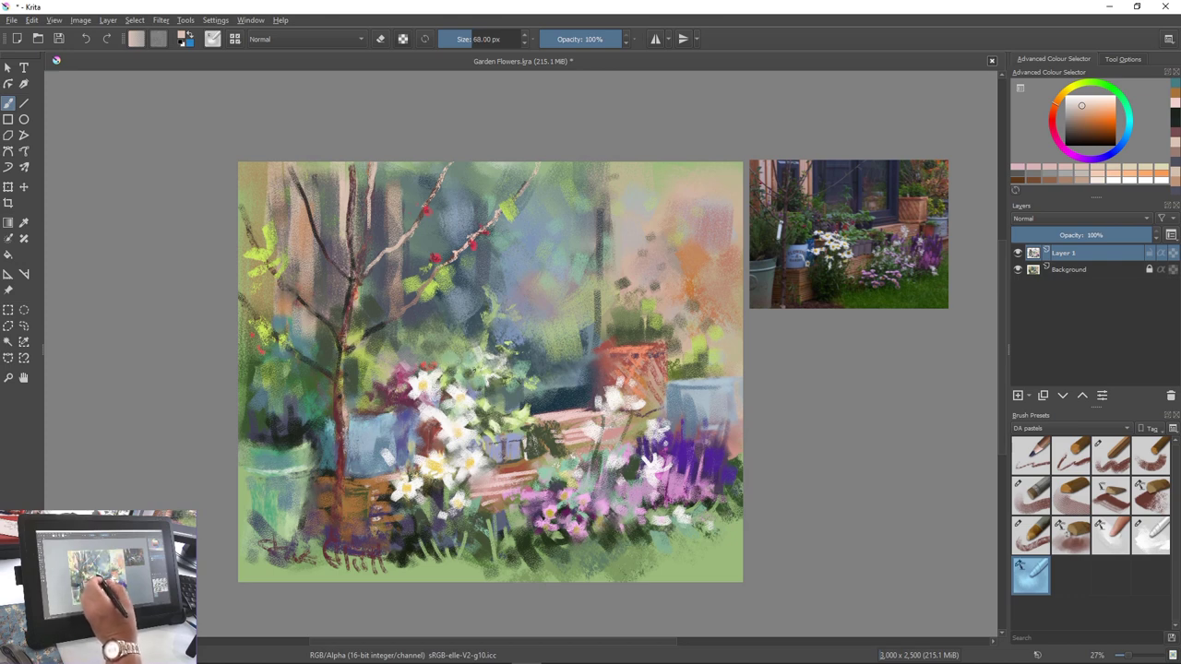
left_click_drag(545, 350, 540, 357)
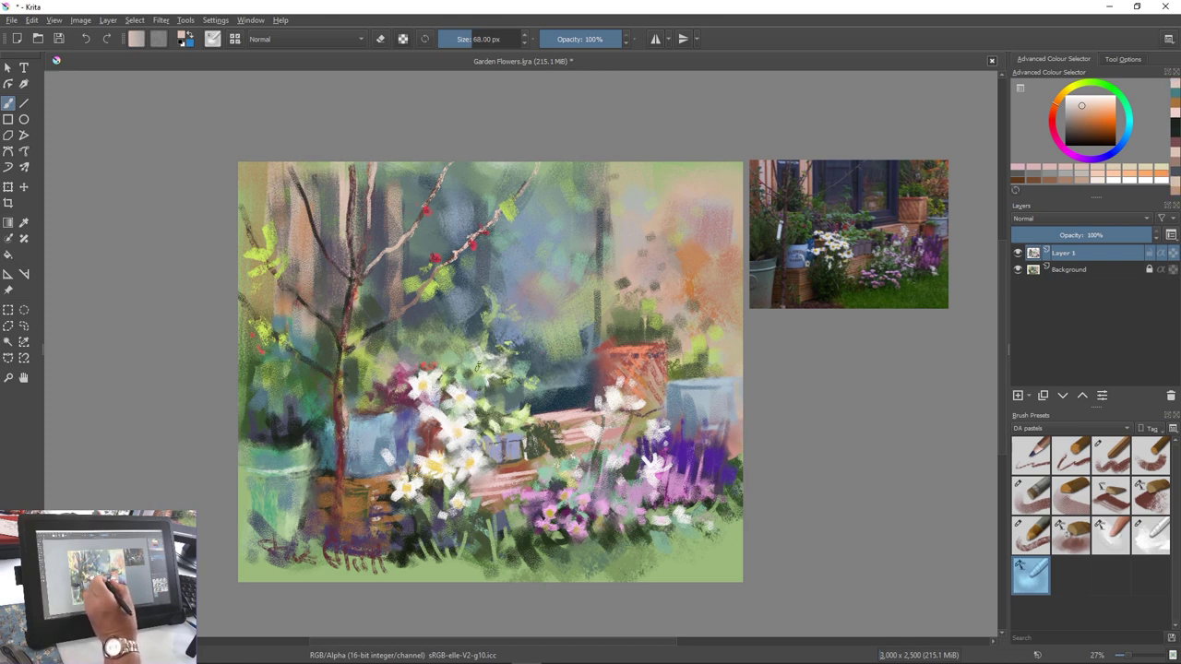
Switch to a hard pastel brush at 100 px and paint a long pale peach branch from the foliage to the trunk
right_click(439, 360)
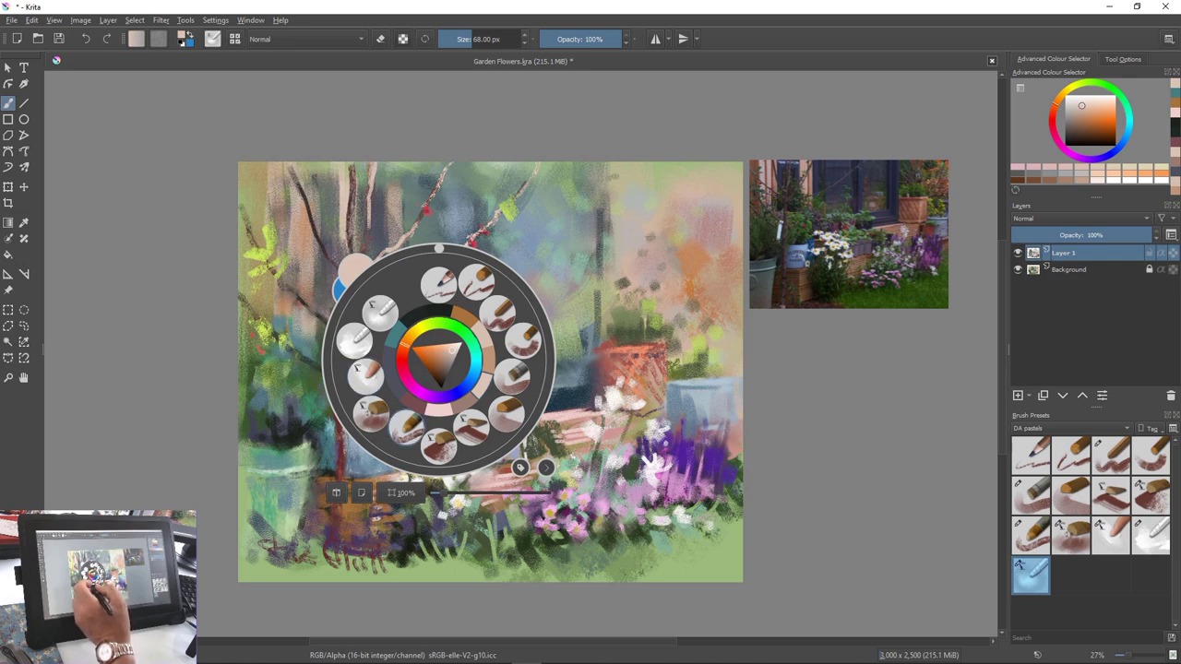
left_click(476, 281)
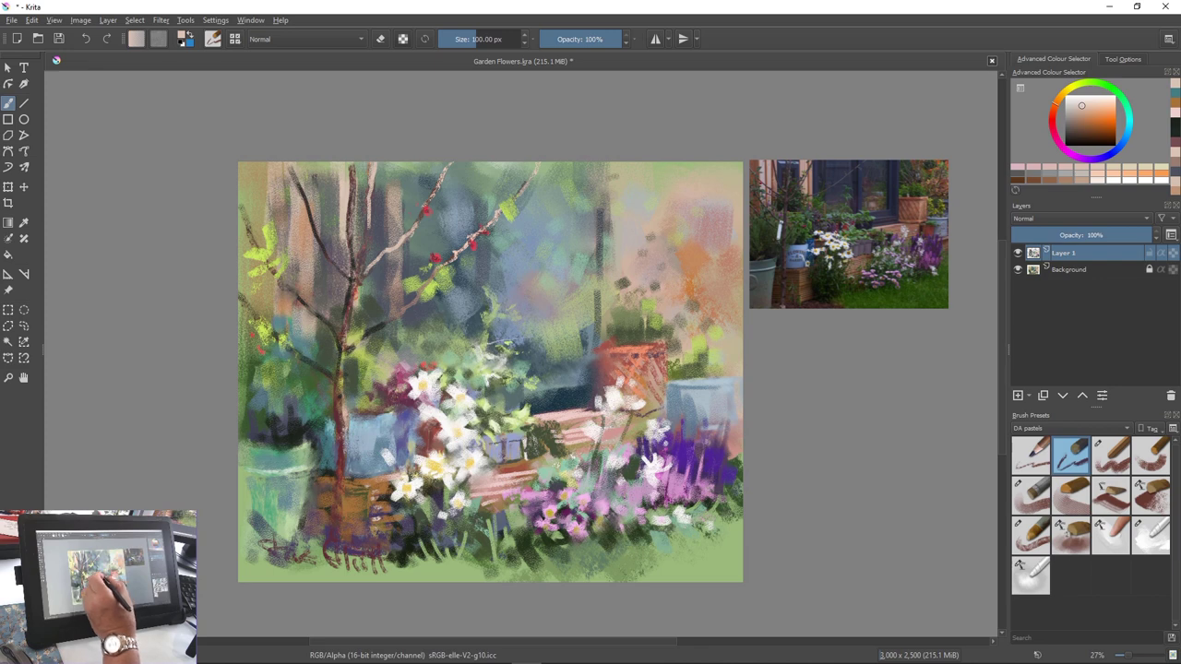
left_click_drag(476, 346, 362, 367)
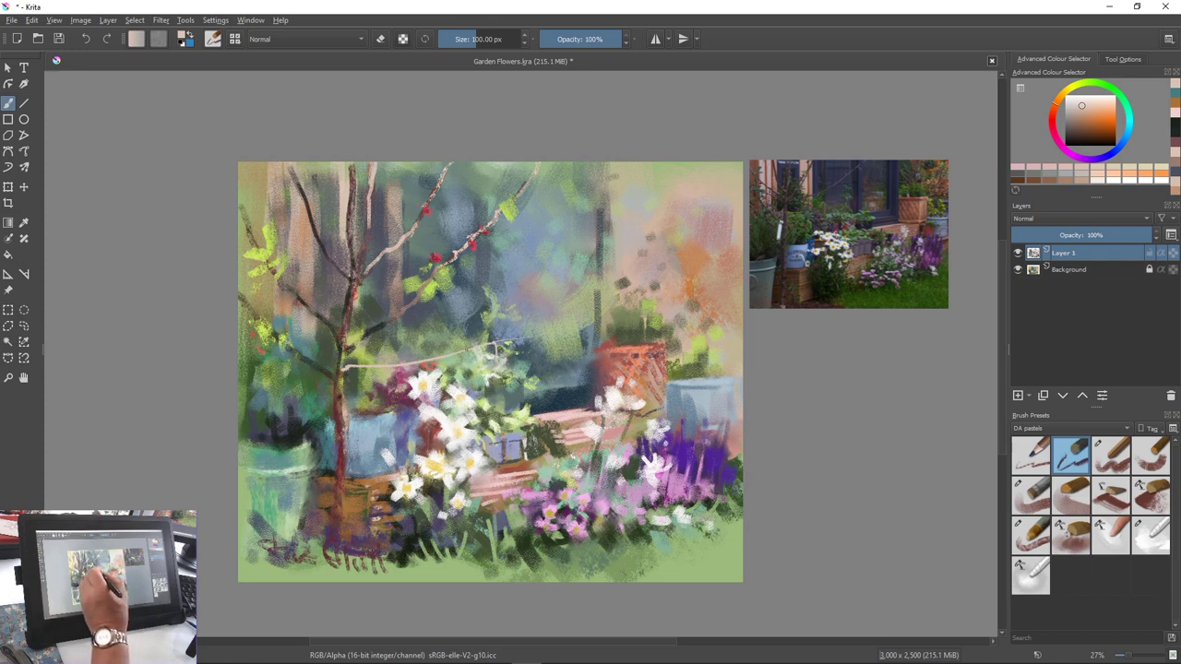
Enlarge the brush to 154 px and paint pale peach highlights along the lower right branch and the left branches
key("bracketright")
key("bracketright")
key("bracketright")
key("bracketright")
key("bracketright")
key("bracketright")
key("bracketright")
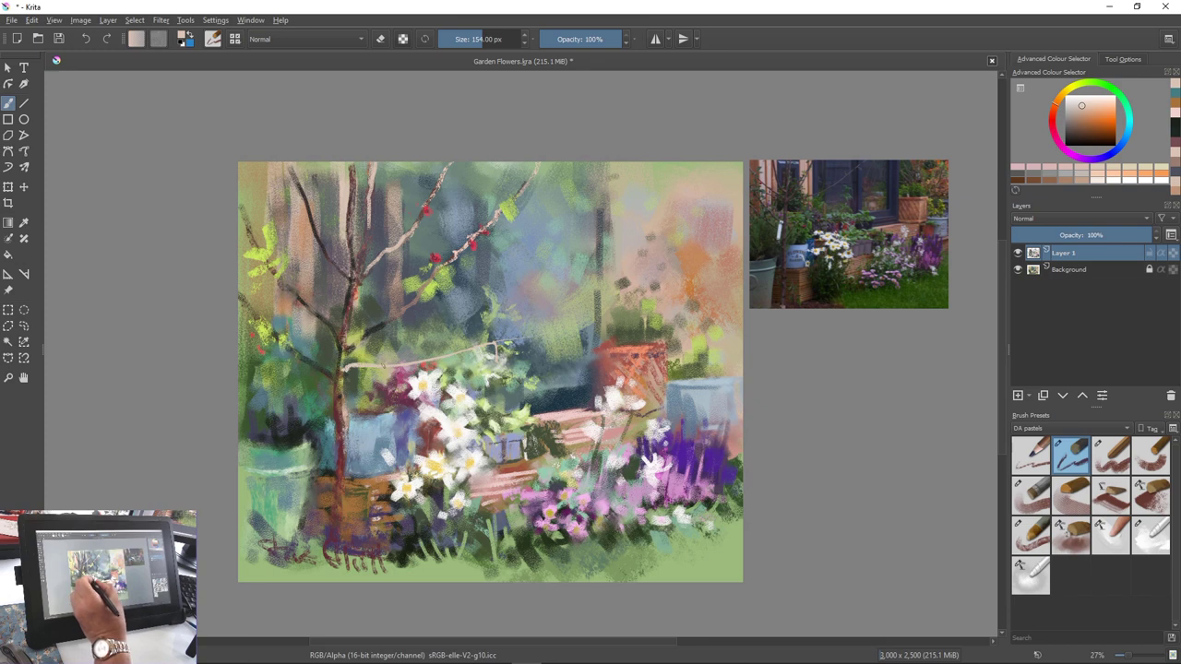
left_click_drag(407, 308, 360, 337)
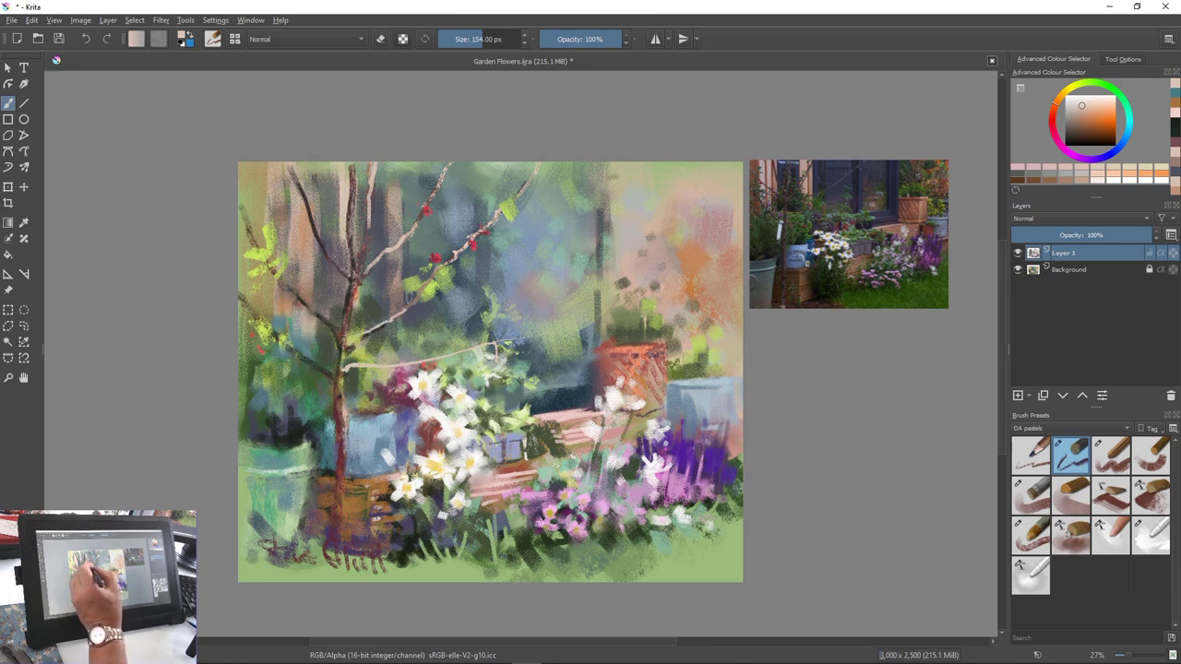
left_click_drag(416, 301, 398, 313)
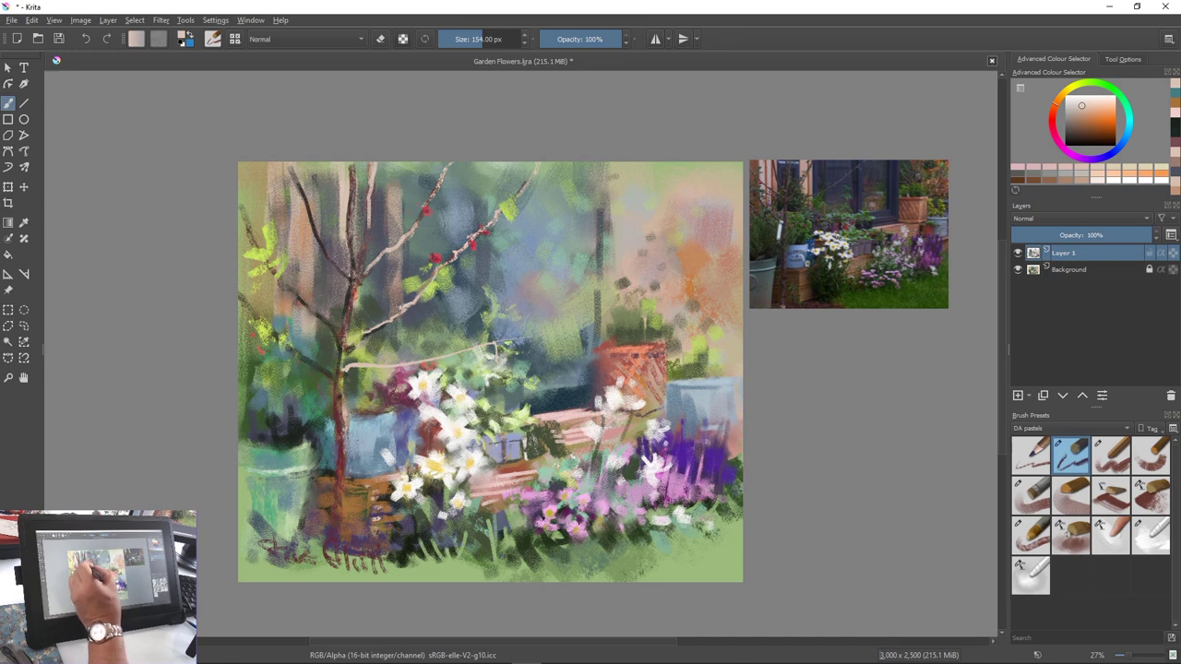
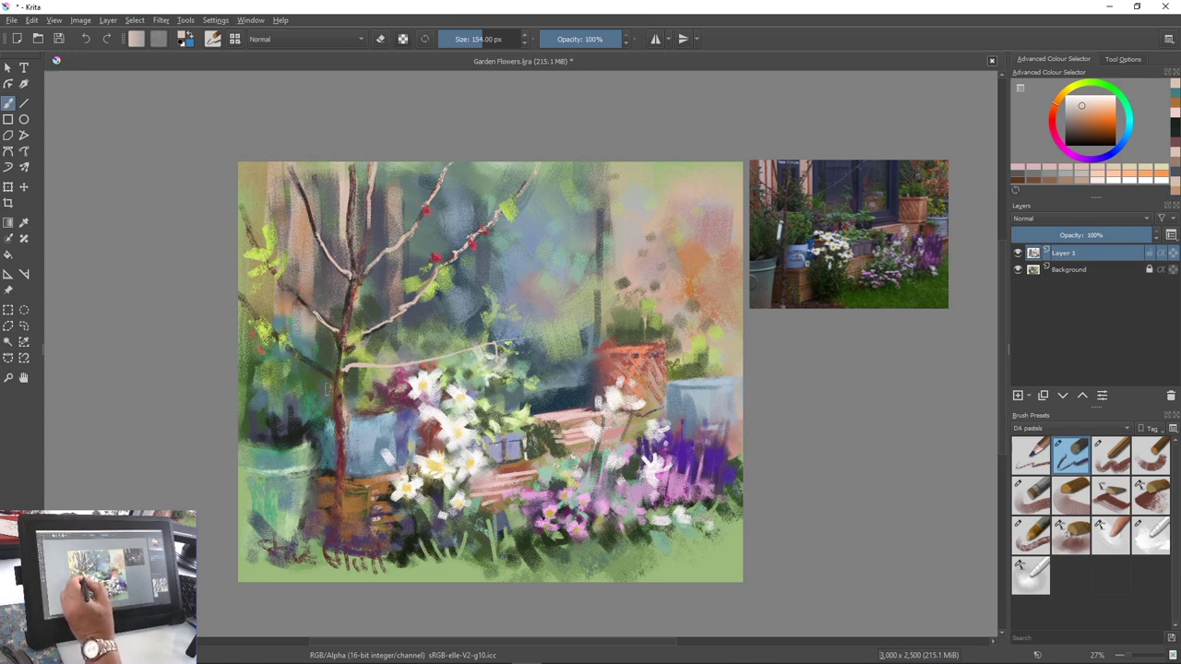
Sample near-black green beside the green pot and paint a dark shadow stroke along the long pale branch above the daisies
left_click(291, 424, "ctrl")
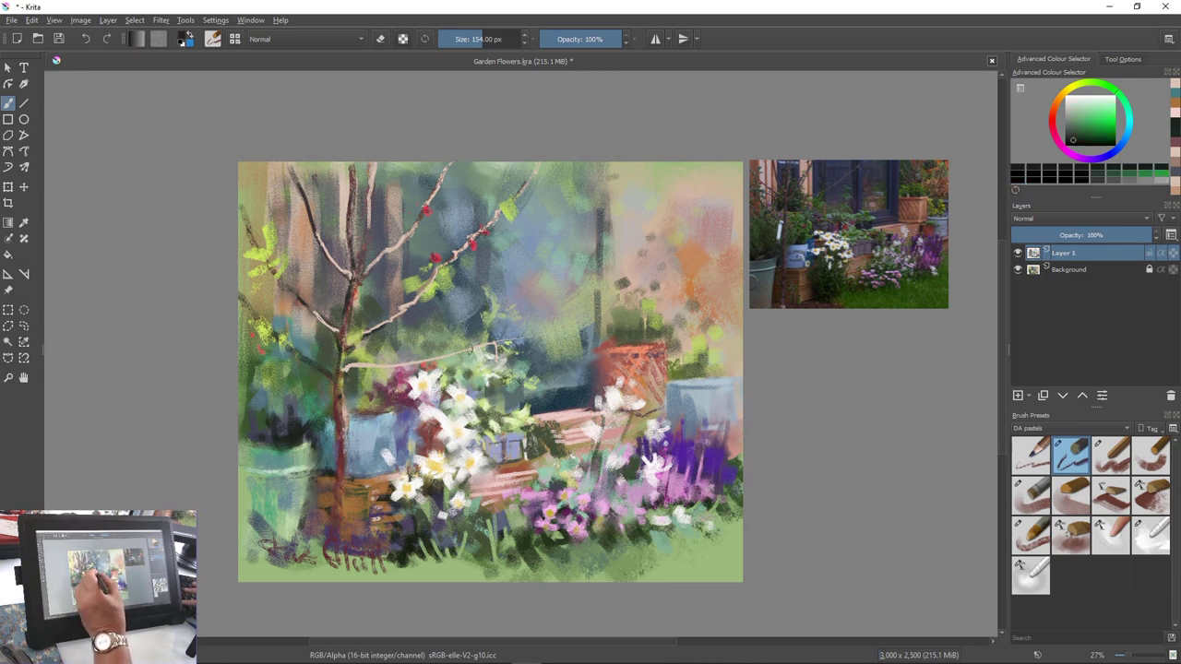
left_click_drag(430, 357, 355, 367)
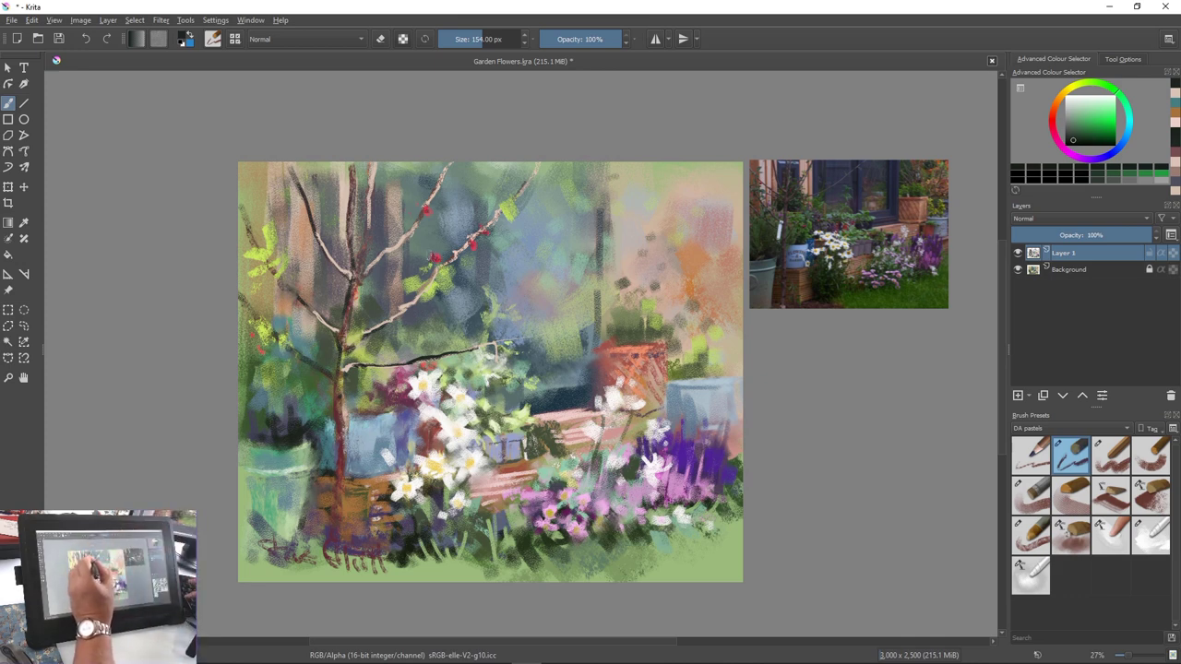
Choose a vivid red and dab one berry near the tip of the long lower branch and another just above the daisies
left_click(435, 259, "ctrl")
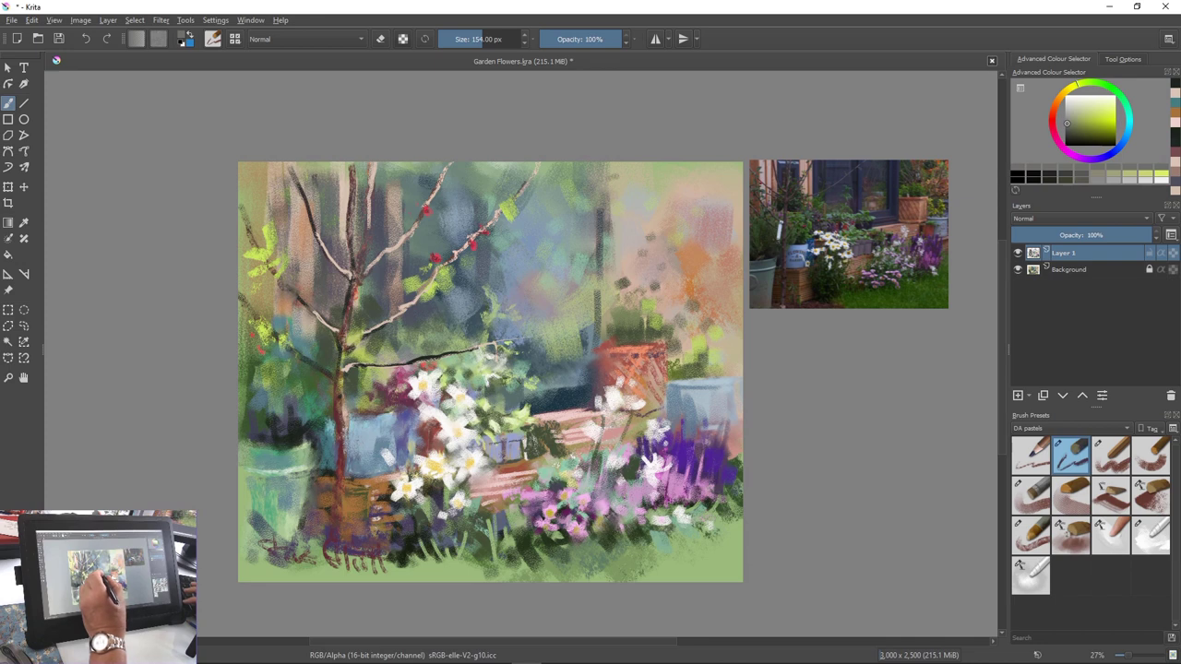
left_click(423, 262, "ctrl")
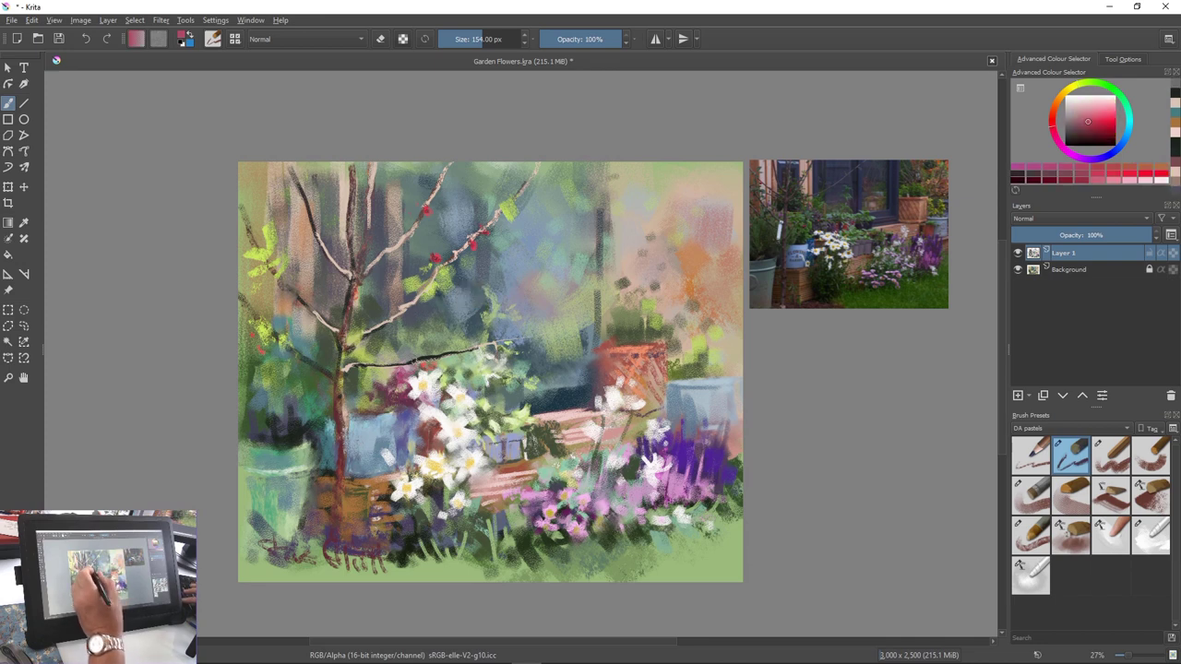
left_click_drag(437, 380, 540, 358)
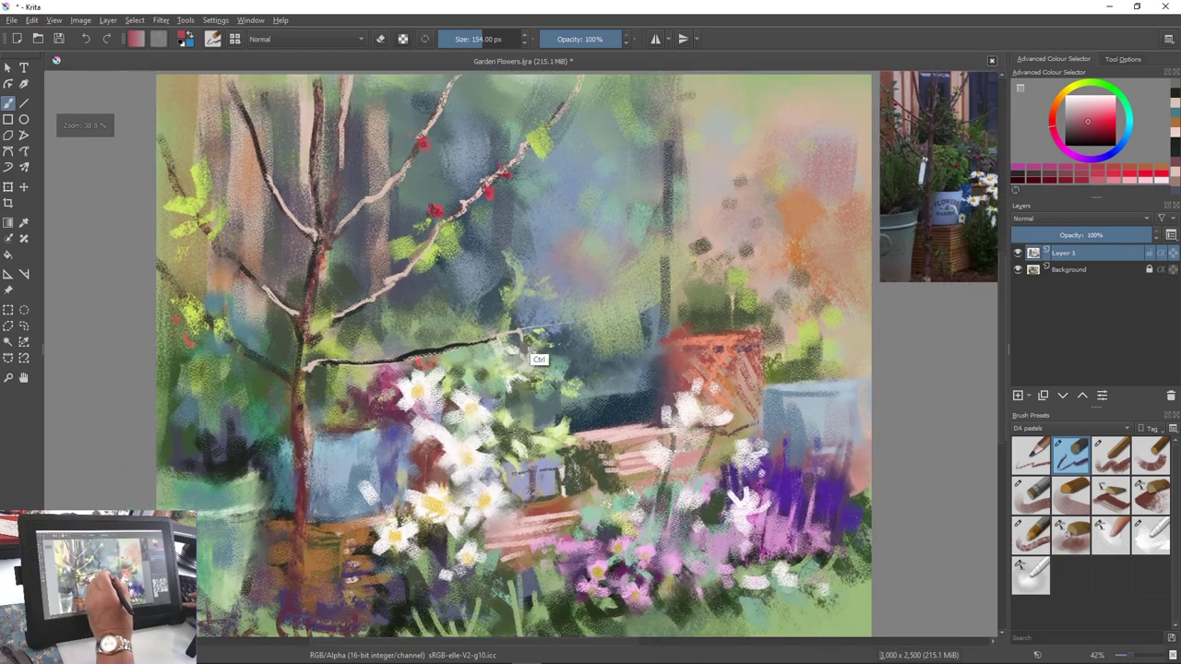
right_click(491, 374)
left_click(464, 376)
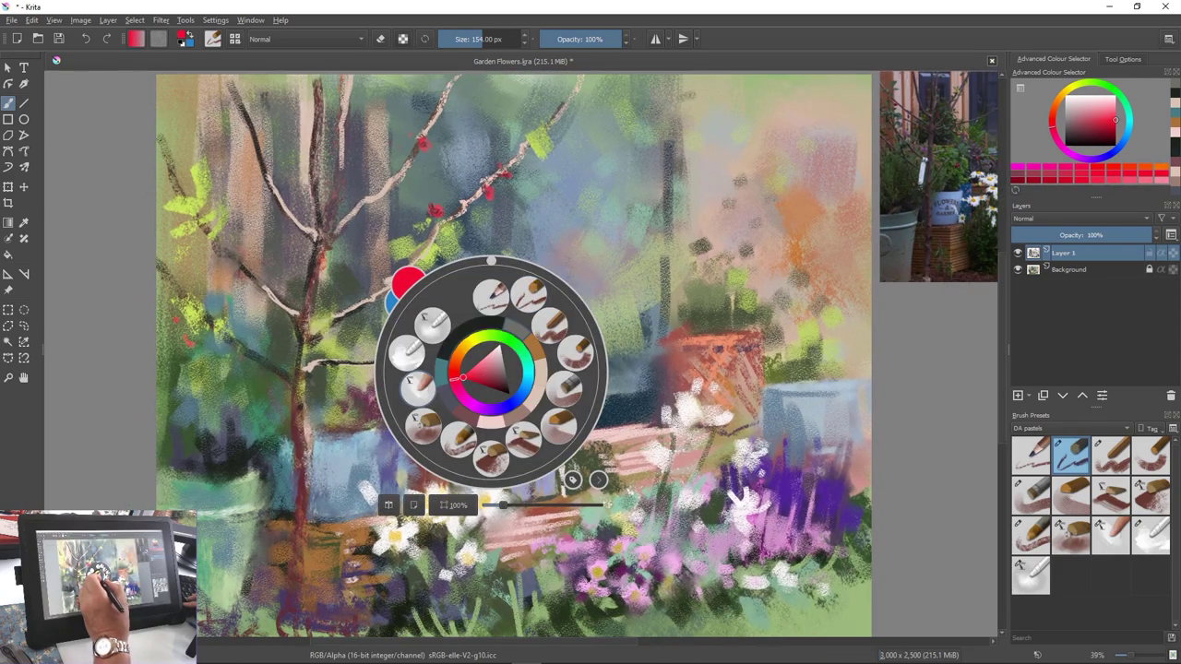
right_click(456, 308)
left_click(522, 345)
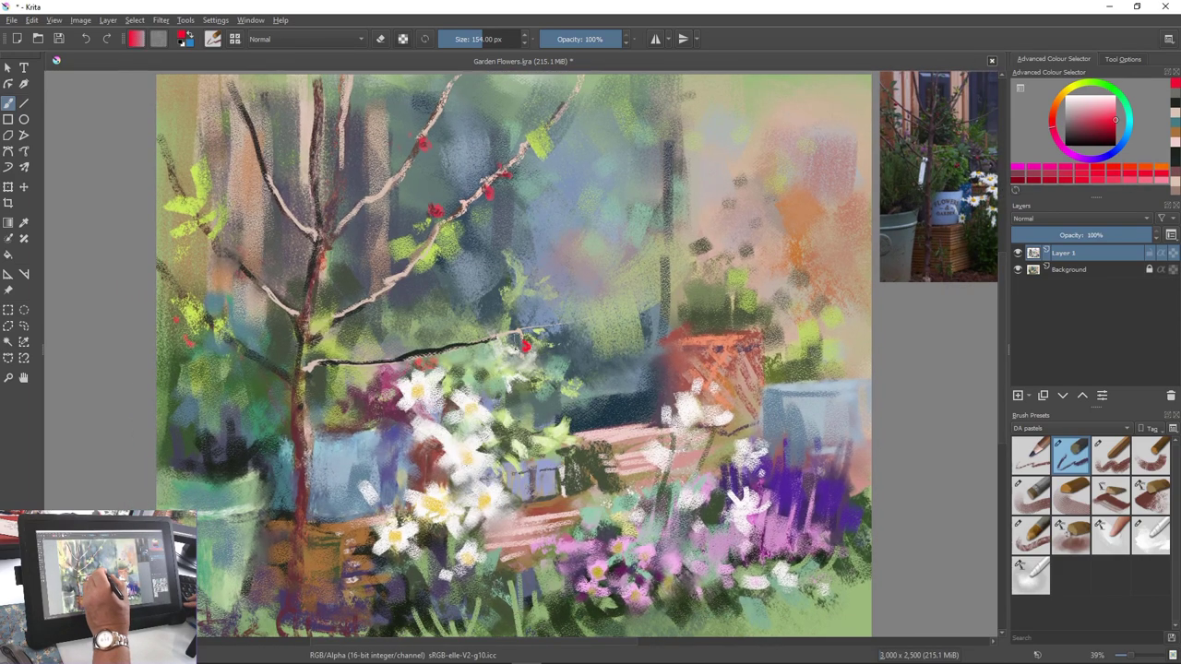
left_click(522, 344)
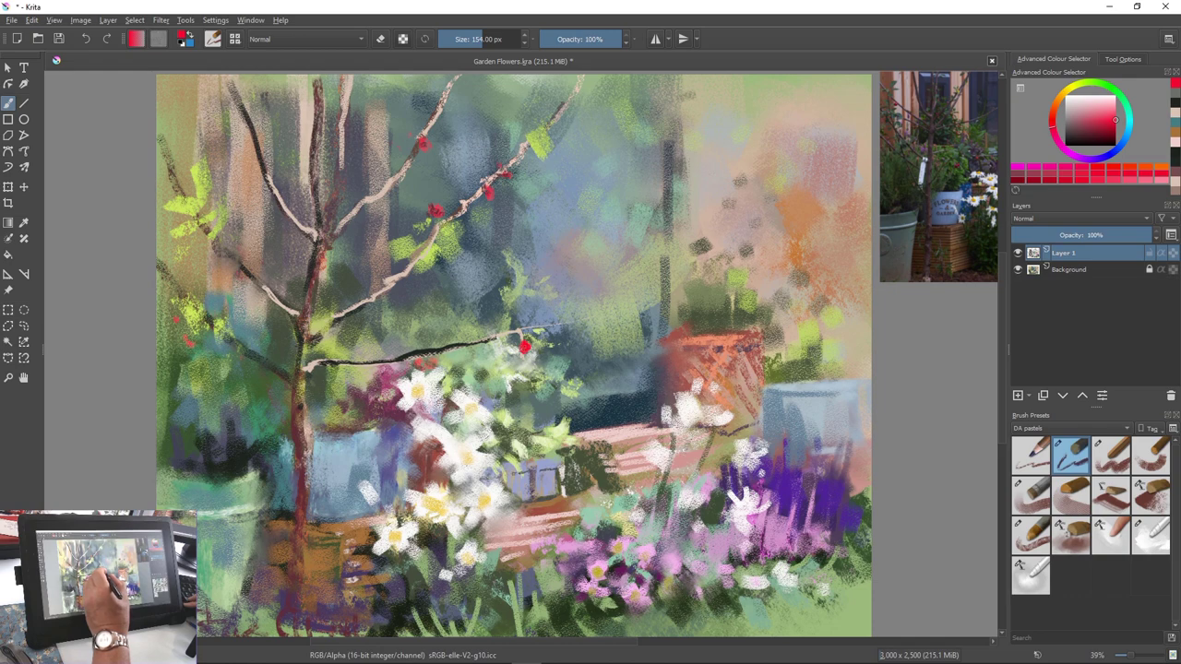
left_click(439, 357)
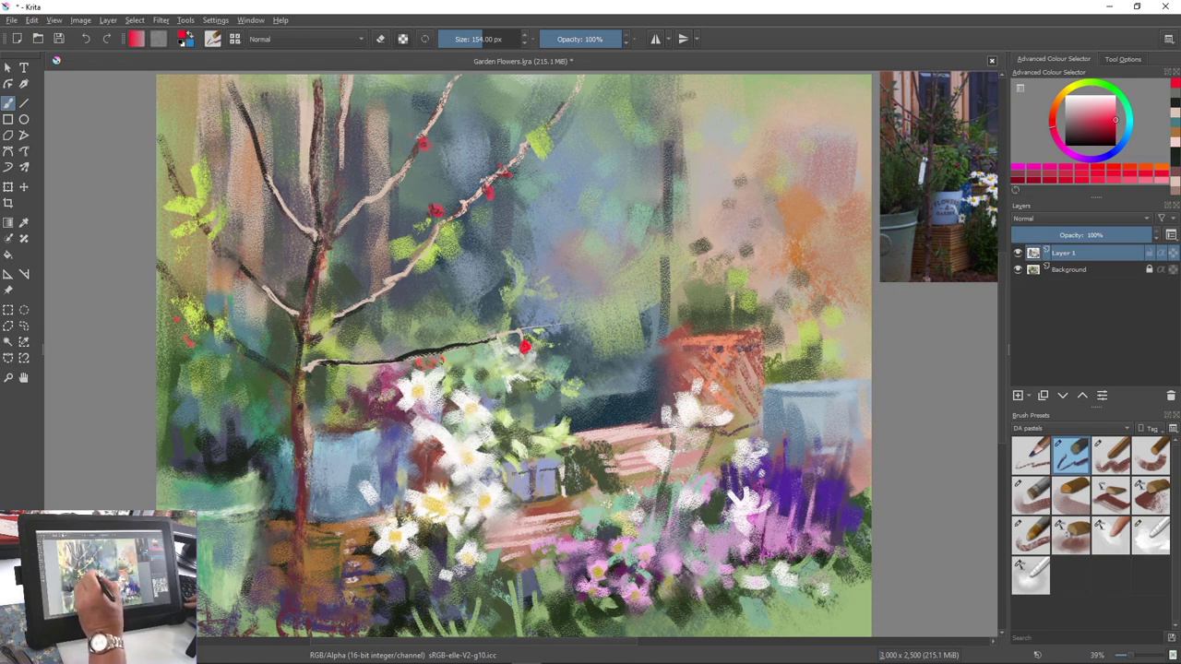
left_click_drag(438, 358, 442, 361)
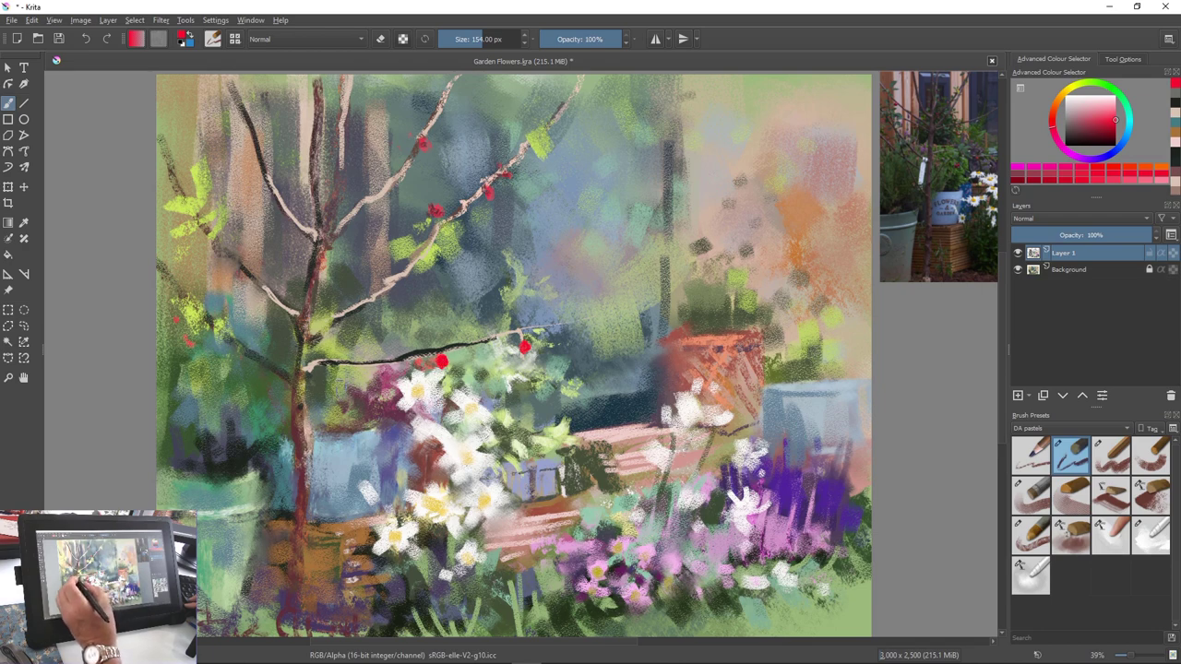
Dab two vivid red berries between the trunk and the daisies, and shade the berries with a dark crimson
left_click(368, 385)
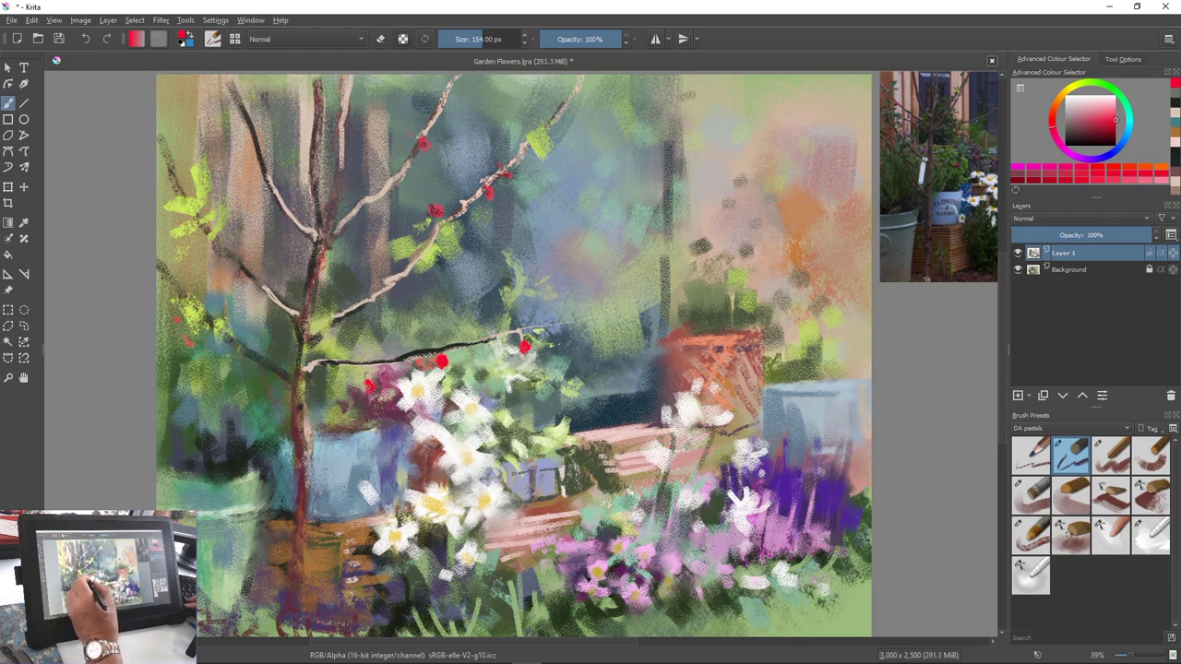
left_click_drag(377, 380, 380, 376)
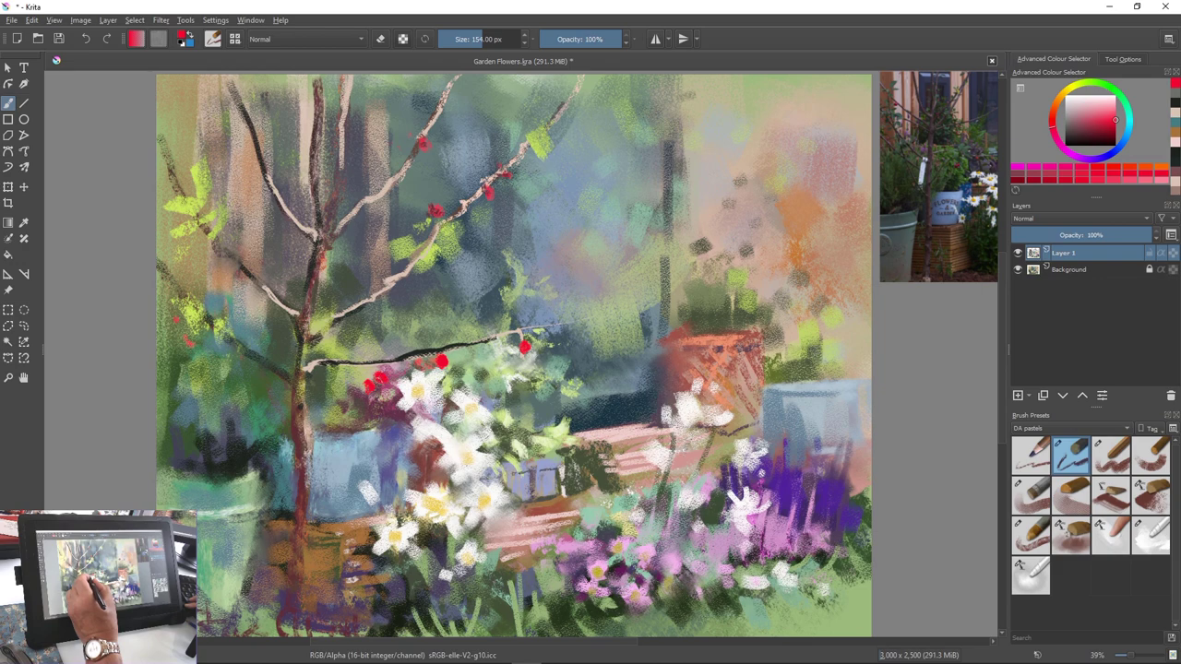
right_click(374, 391)
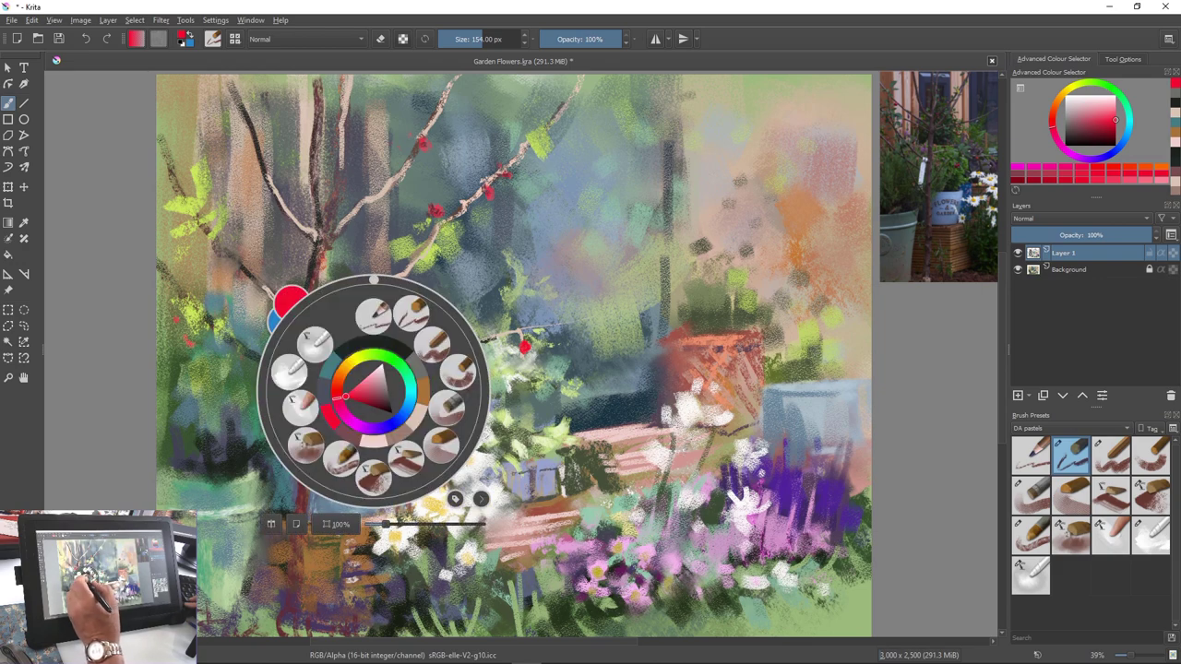
left_click(377, 403)
right_click(341, 411)
left_click_drag(366, 379, 375, 373)
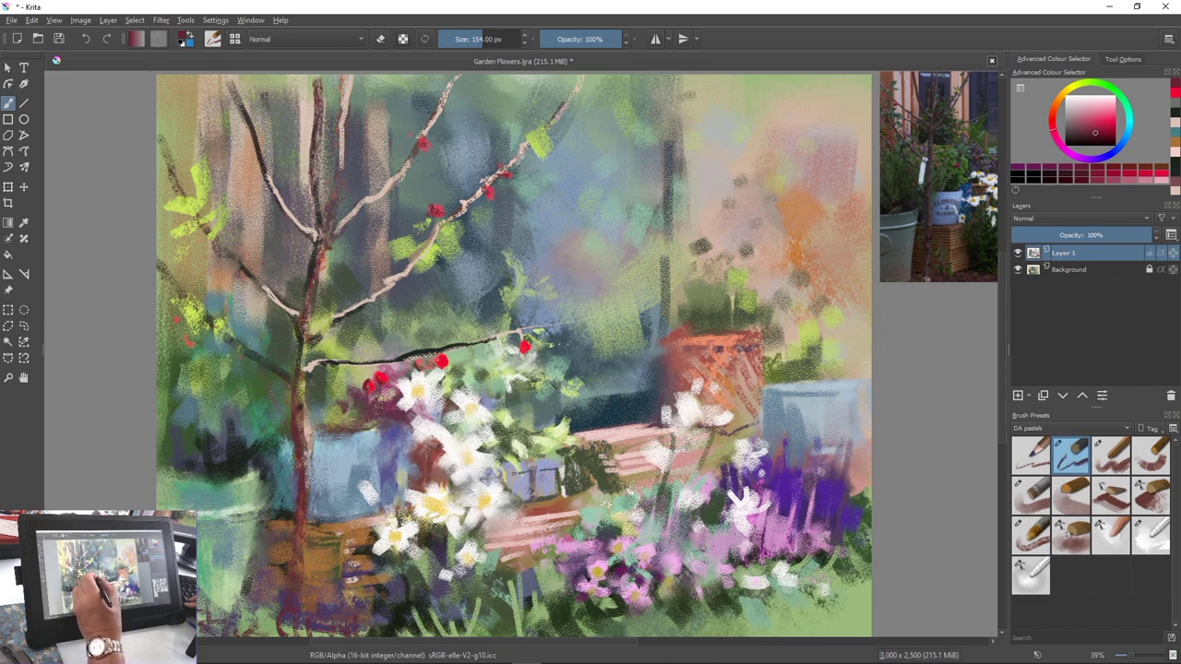
left_click_drag(521, 344, 525, 351)
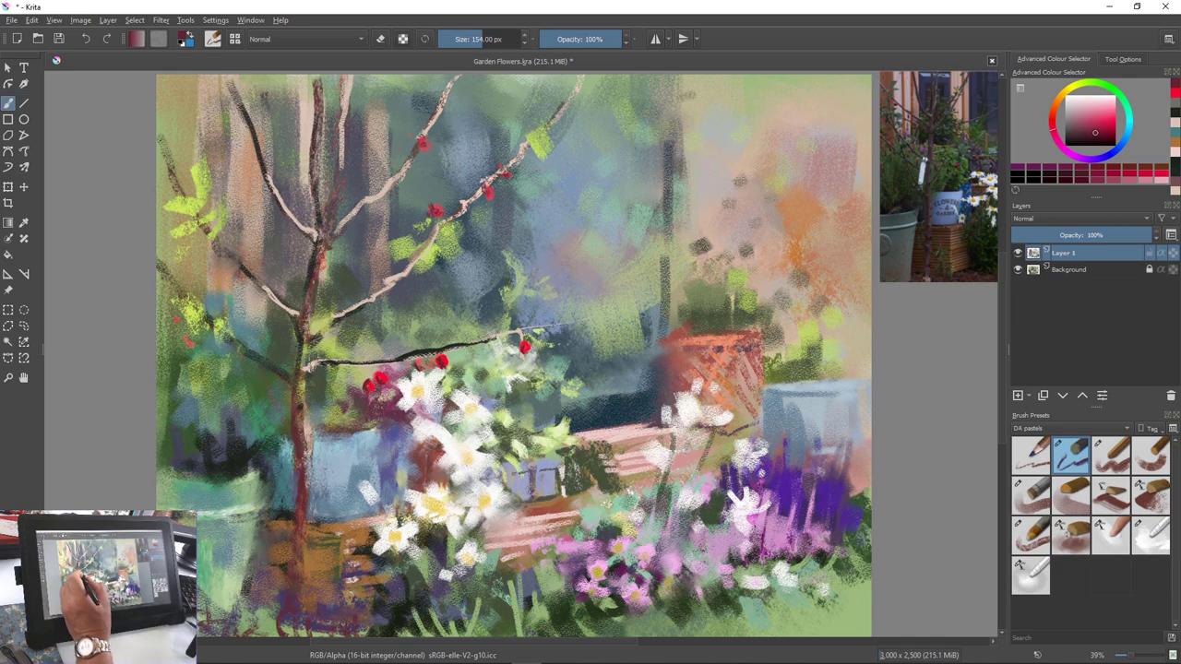
Reduce the brush to 59 px and draw thin berry stems in pale peach and grey-brown sampled from the painting
key("[")
key("bracketleft")
key("bracketleft")
key("bracketleft")
key("bracketleft")
key("bracketleft")
key("bracketleft")
key("bracketleft")
key("bracketleft")
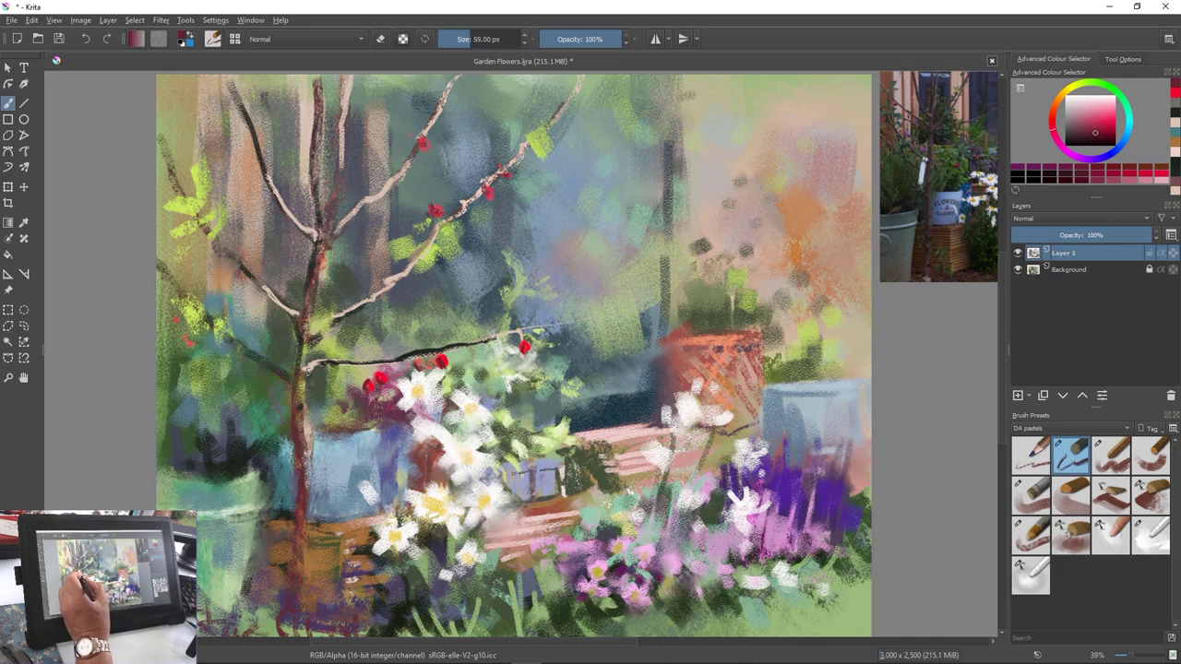
left_click(311, 404, "ctrl")
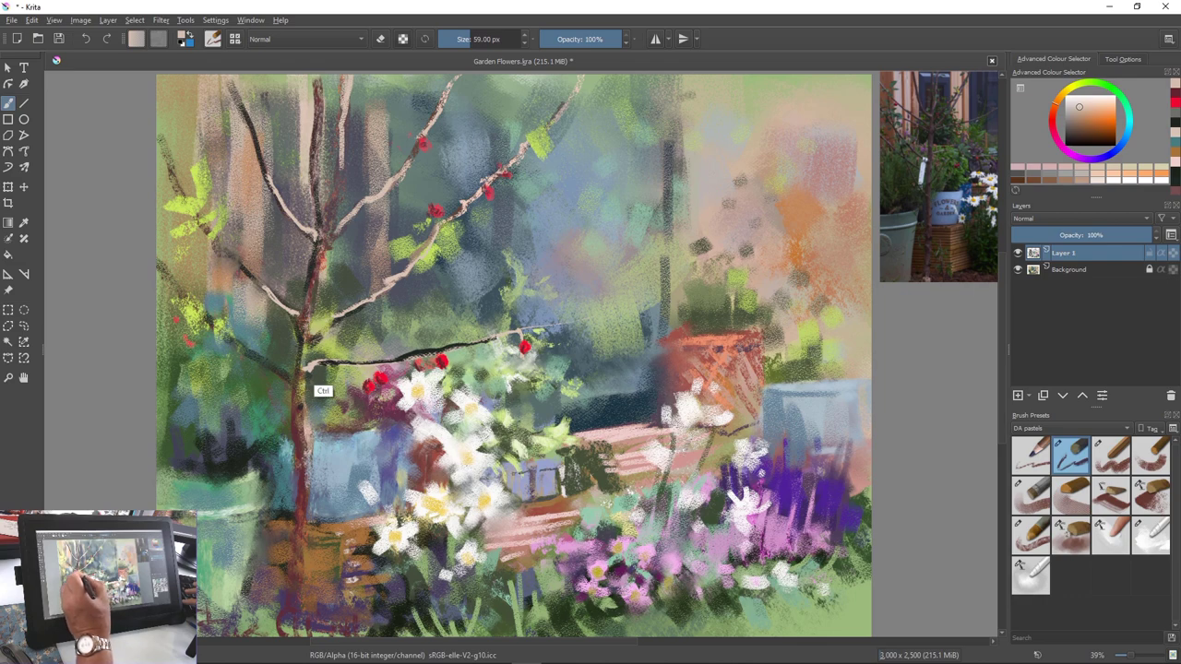
left_click(362, 397, "ctrl")
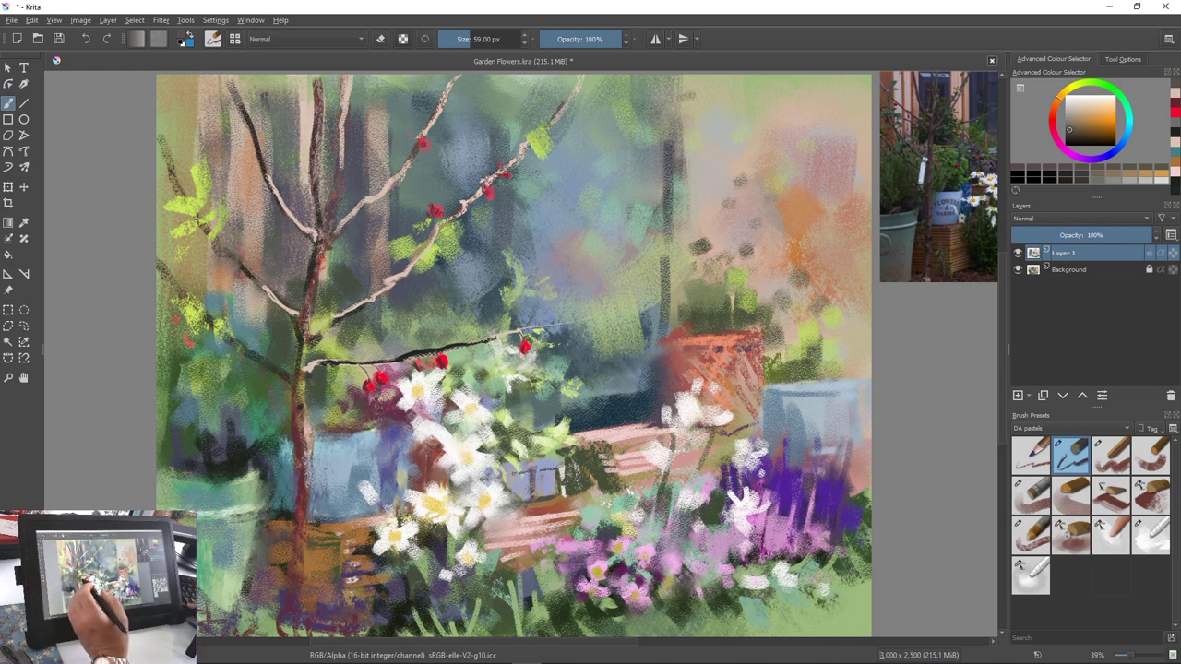
Sample a dark green beside the trunk and switch to the third pastel brush preset at 55 px
left_click_drag(446, 405, 537, 434)
scroll(559, 461, "up", 1)
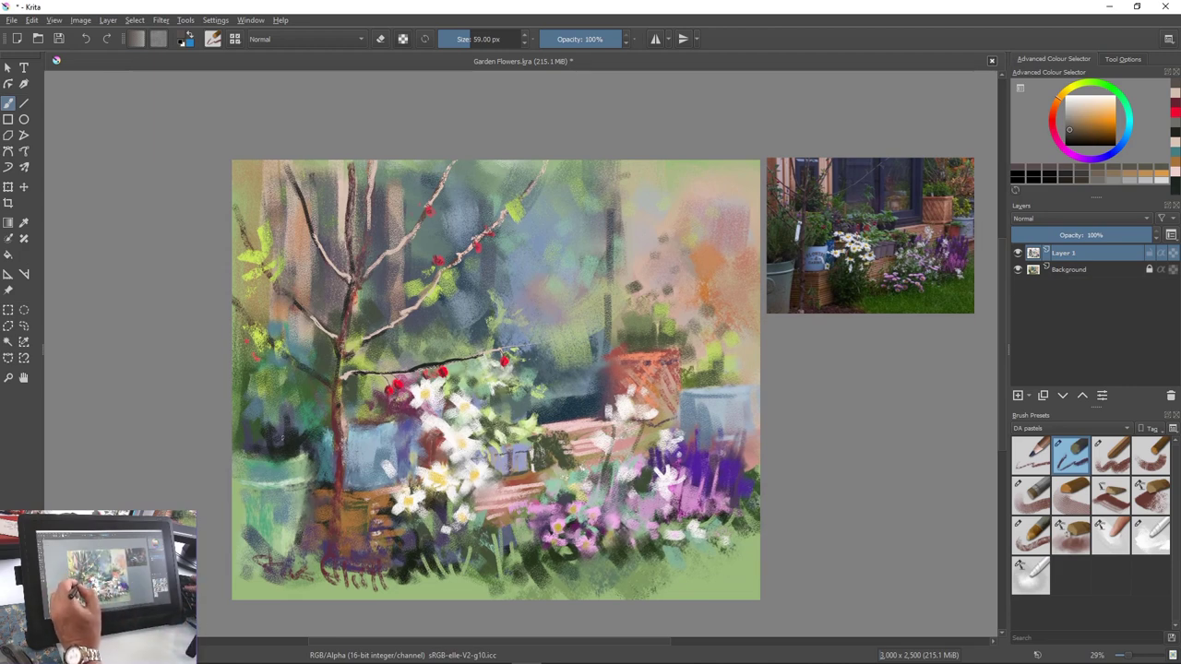
key("ctrl")
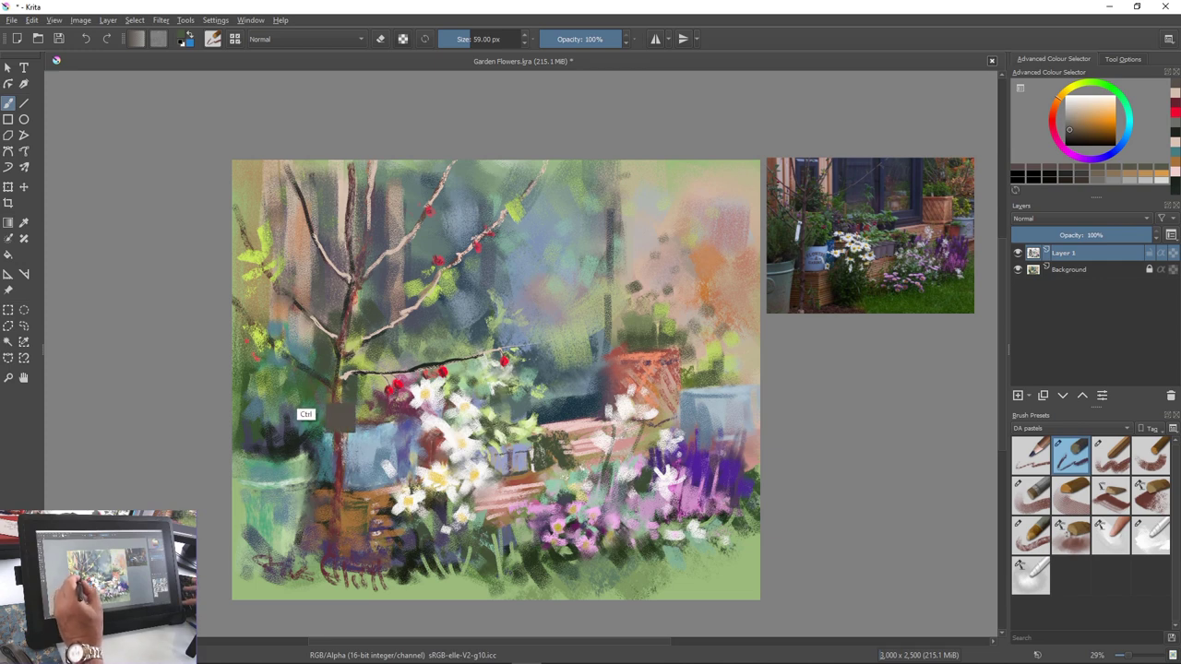
left_click(323, 417, "ctrl")
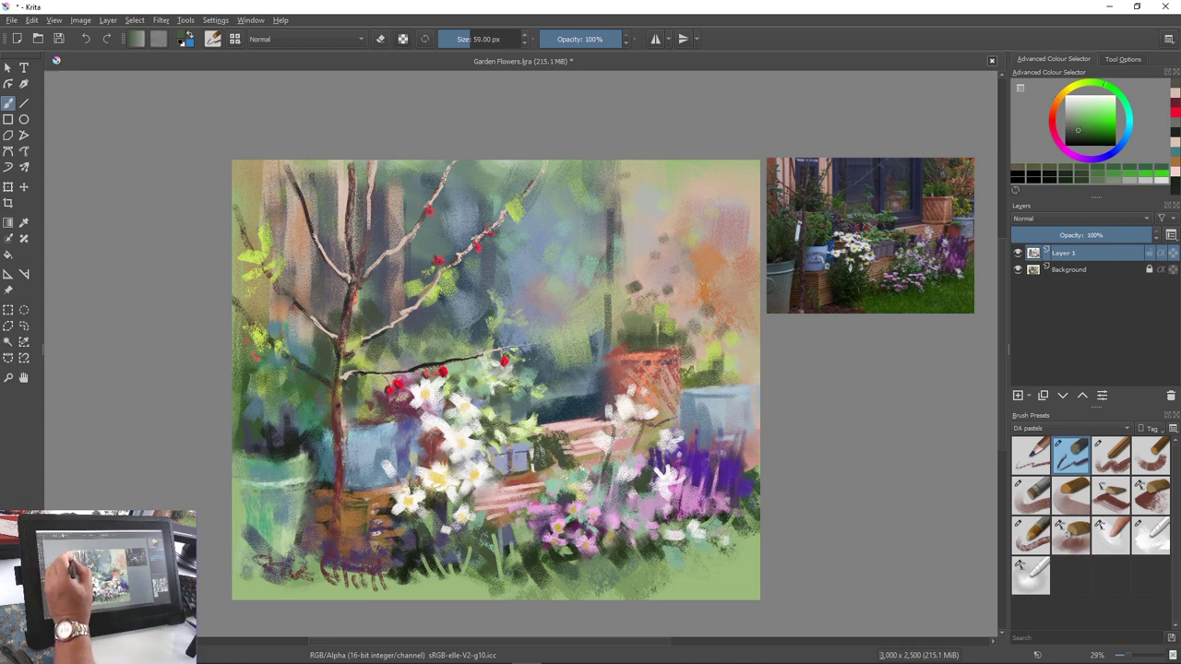
key("]")
key("]")
key("]")
key("]")
key("]")
key("]")
key("]")
key("]")
key("]")
key("]")
key("]")
key("]")
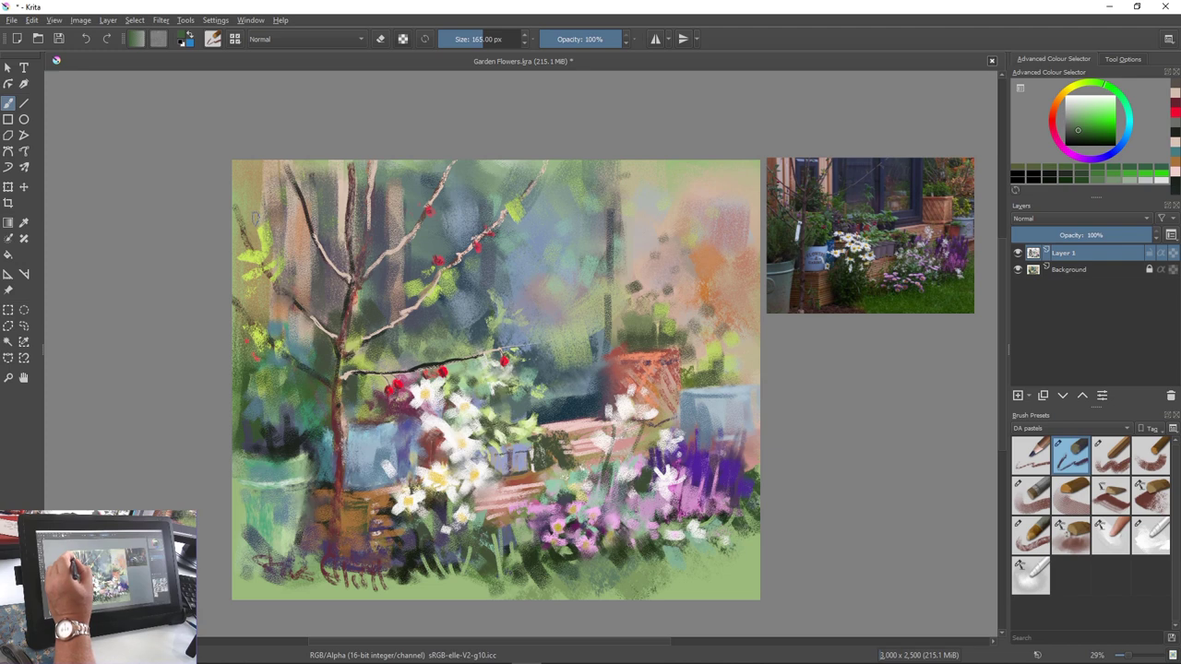
key("[")
left_click_drag(275, 215, 257, 240)
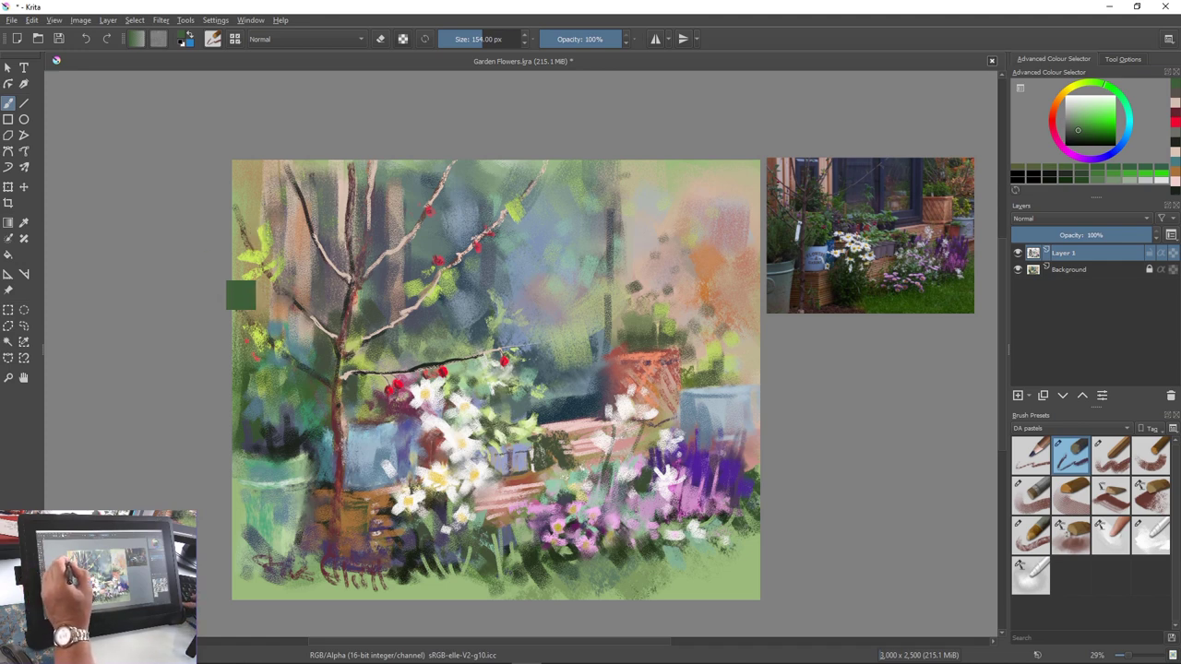
right_click(273, 388)
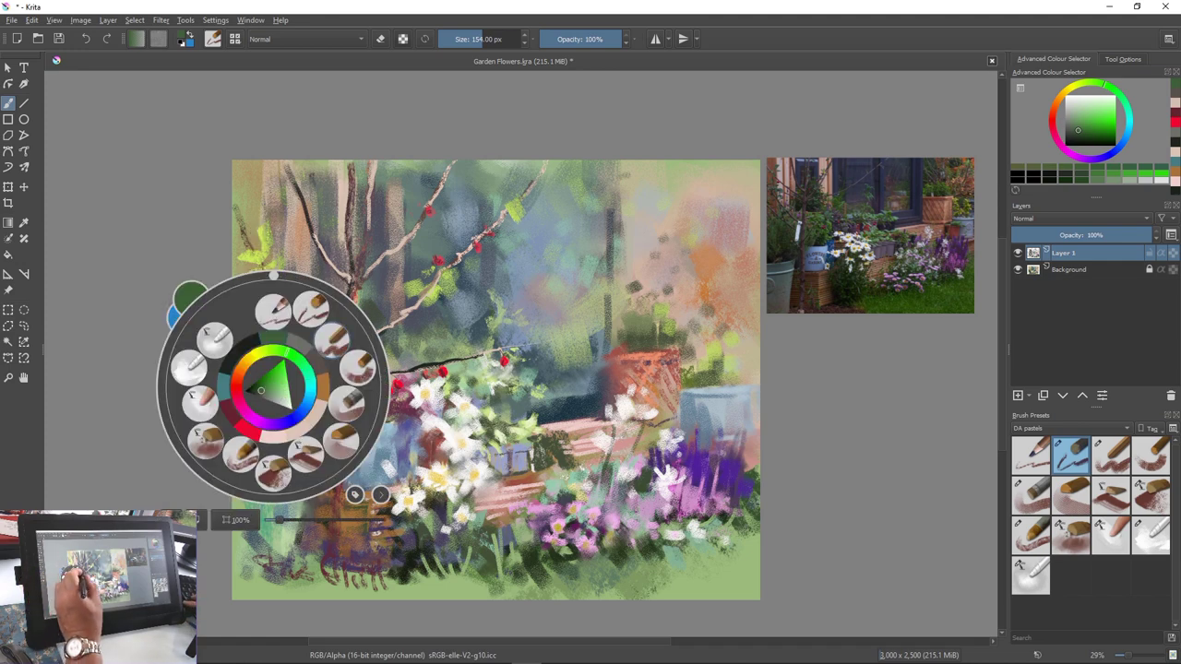
left_click(328, 340)
Try painting dark green leaves over the bright yellow-green foliage on the upper left branch
mouse_move(257, 233)
left_mouse_down()
mouse_move(274, 220)
mouse_move(277, 236)
left_mouse_up()
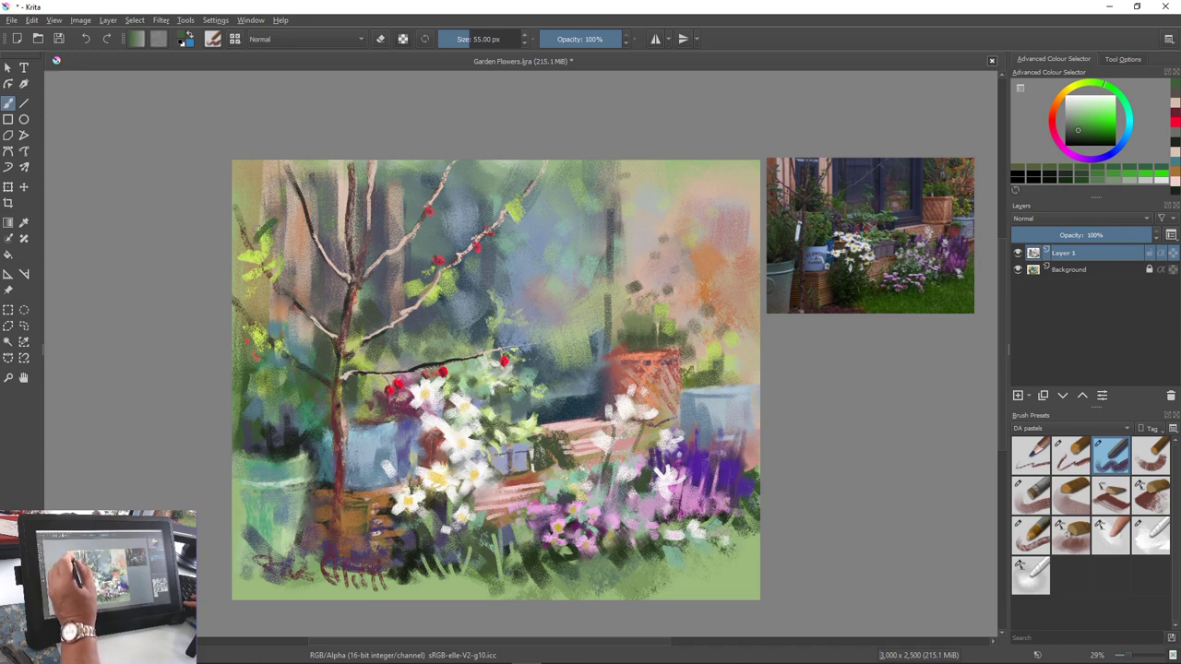
mouse_move(274, 226)
left_mouse_down()
mouse_move(261, 244)
mouse_move(271, 266)
left_mouse_up()
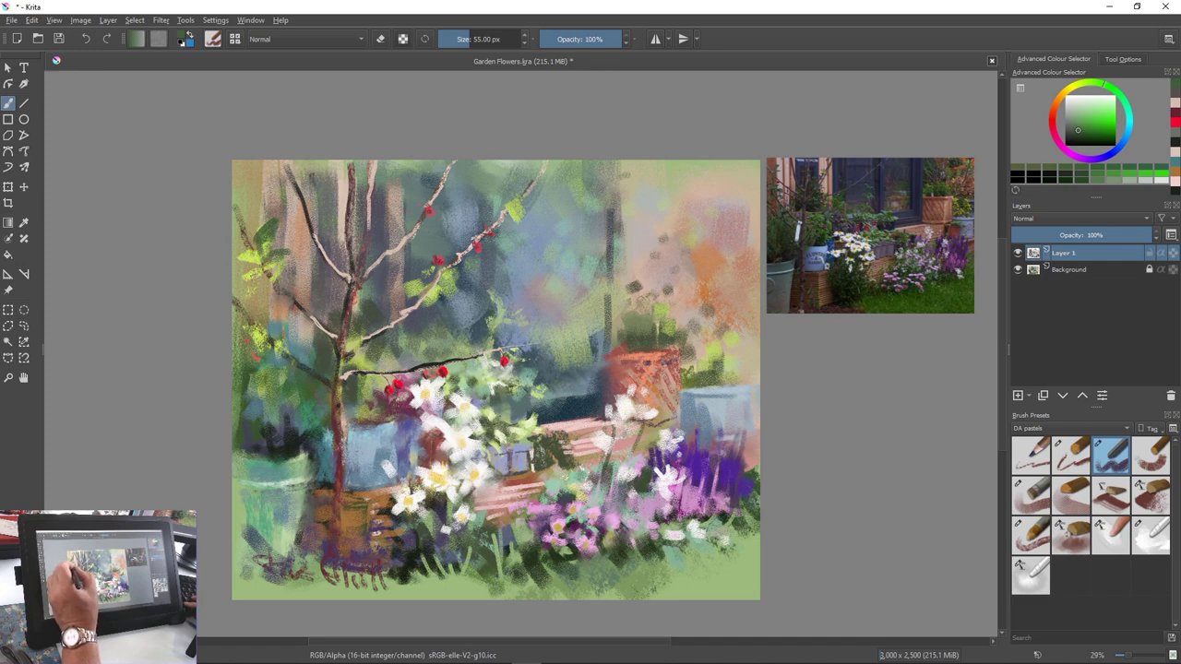
mouse_move(268, 264)
left_mouse_down()
mouse_move(253, 288)
mouse_move(247, 262)
left_mouse_up()
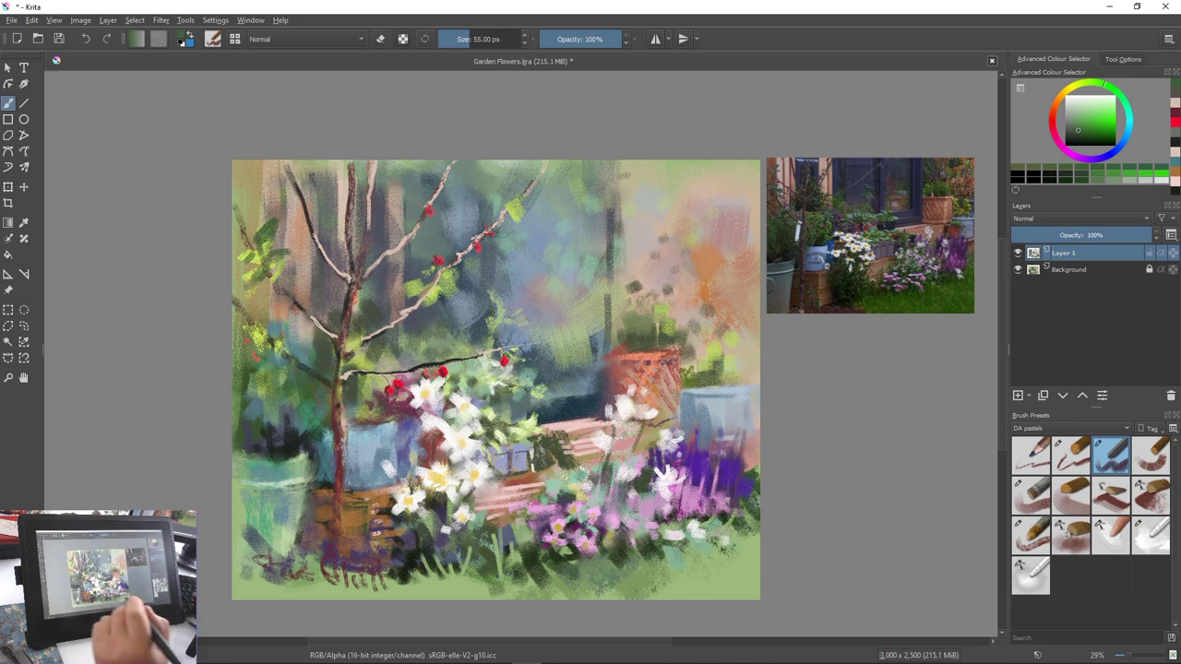
Undo the dark green leaf strokes on the upper left foliage
key("ctrl+z")
key("ctrl+z")
key("ctrl+z")
key("ctrl+z")
key("ctrl+z")
key("ctrl+z")
key("ctrl+z")
key("ctrl+z")
key("ctrl+z")
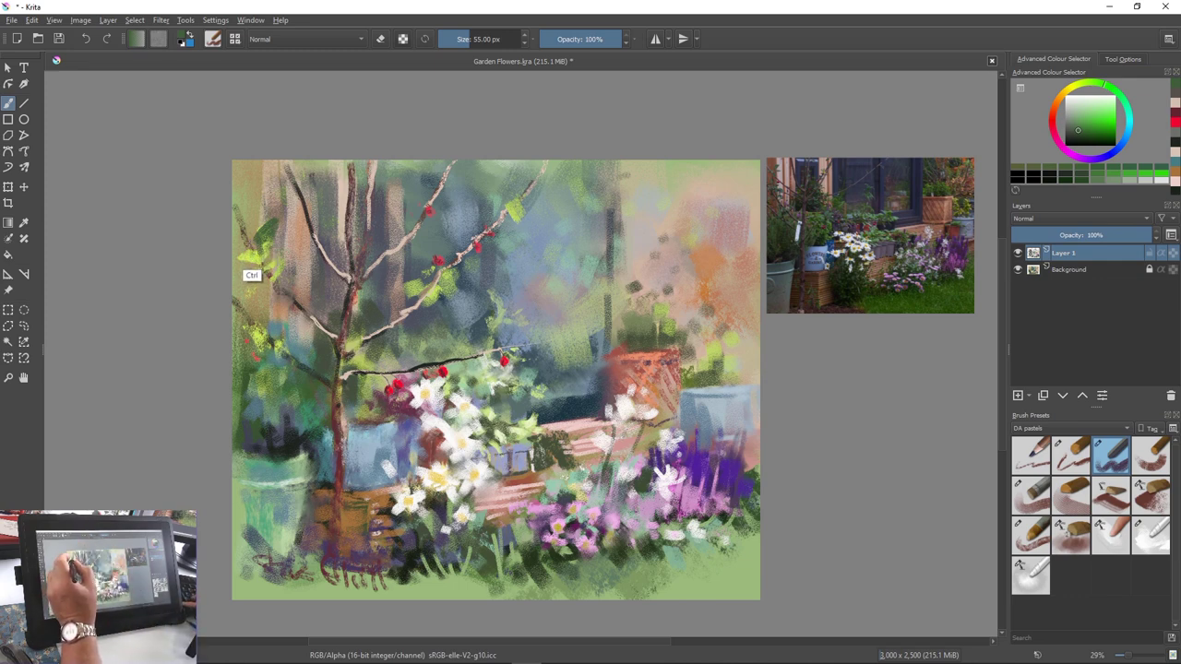
left_click_drag(249, 275, 265, 262)
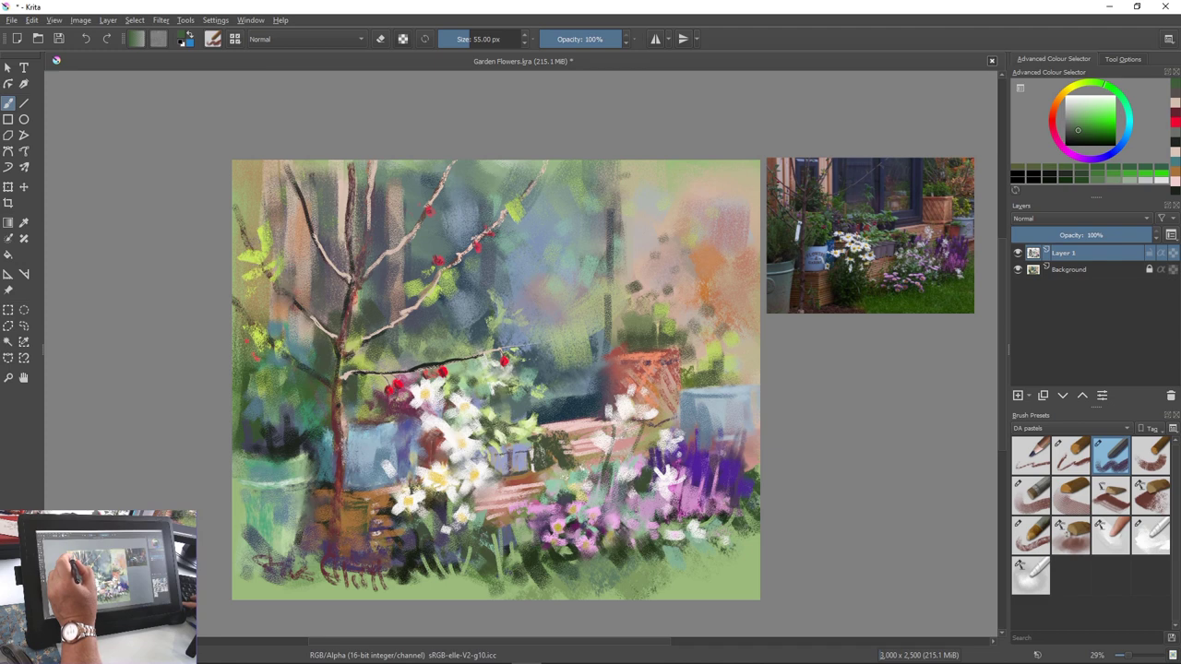
Set the brush to 96 px and paint scattered dark green leaves through the foliage left of the tree trunk
key("bracketleft")
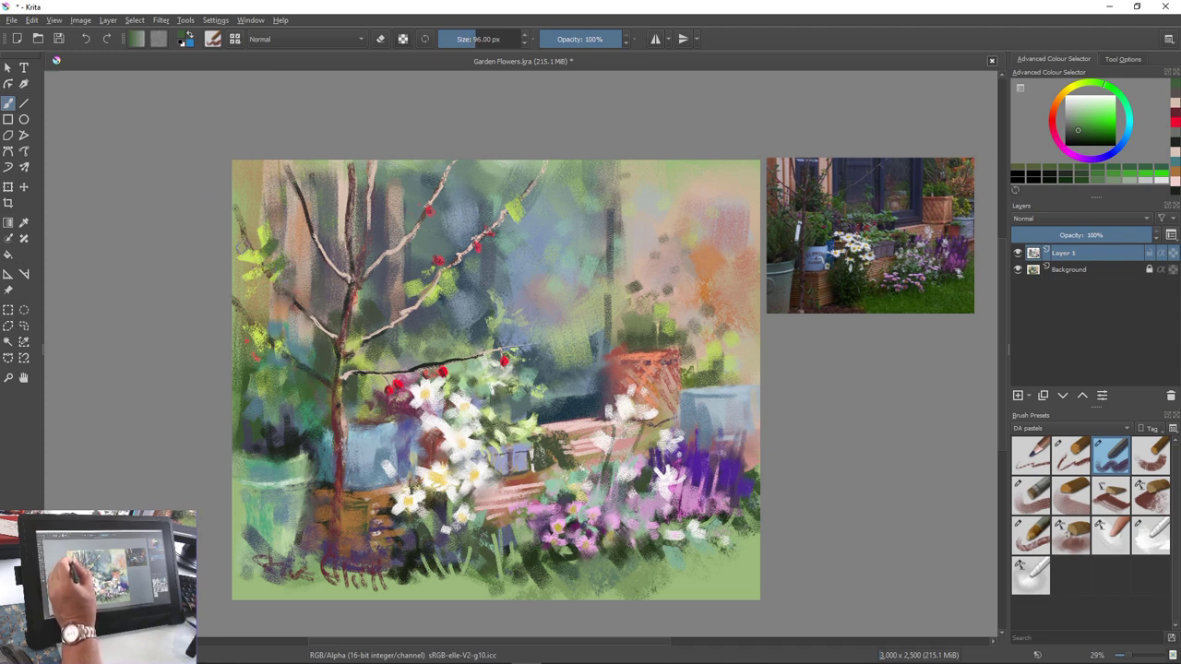
left_click_drag(238, 244, 266, 262)
left_click_drag(269, 256, 249, 276)
left_click_drag(298, 232, 303, 286)
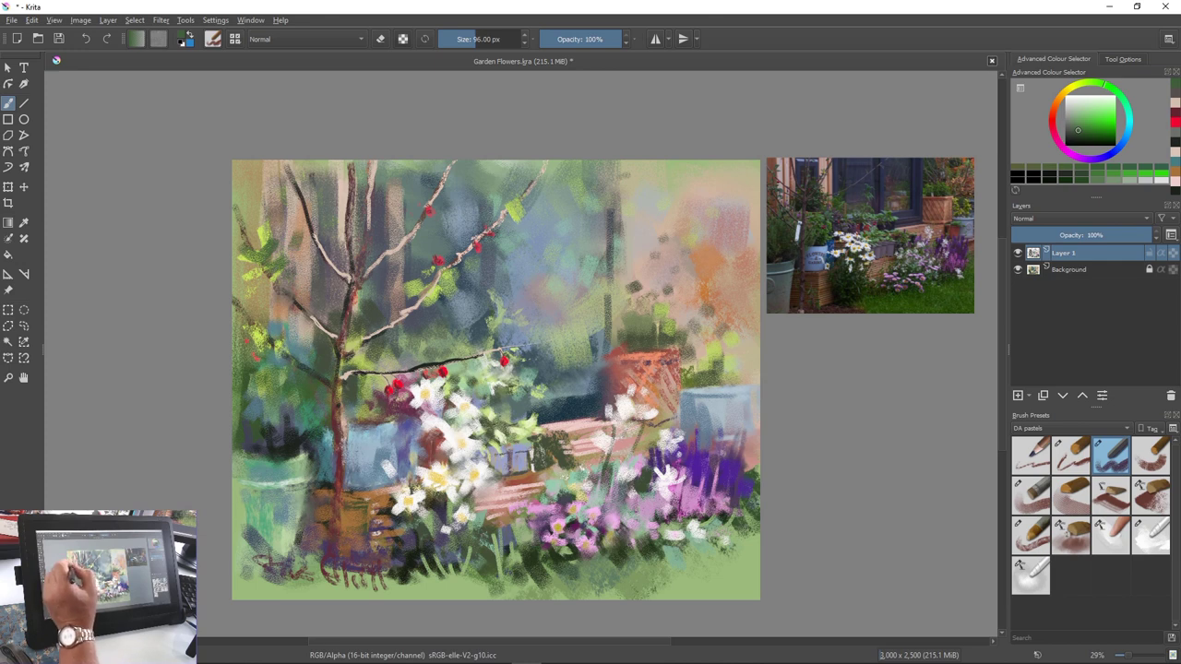
left_click_drag(270, 205, 263, 224)
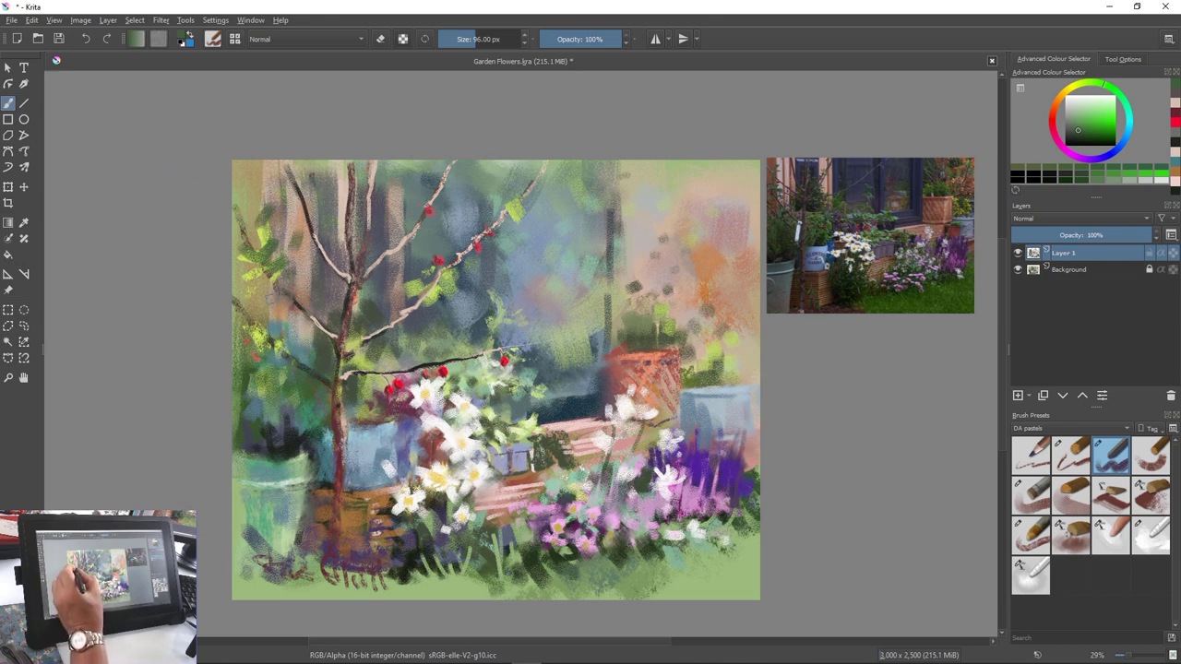
mouse_move(267, 292)
left_mouse_down()
mouse_move(281, 311)
mouse_move(253, 286)
mouse_move(288, 285)
left_mouse_up()
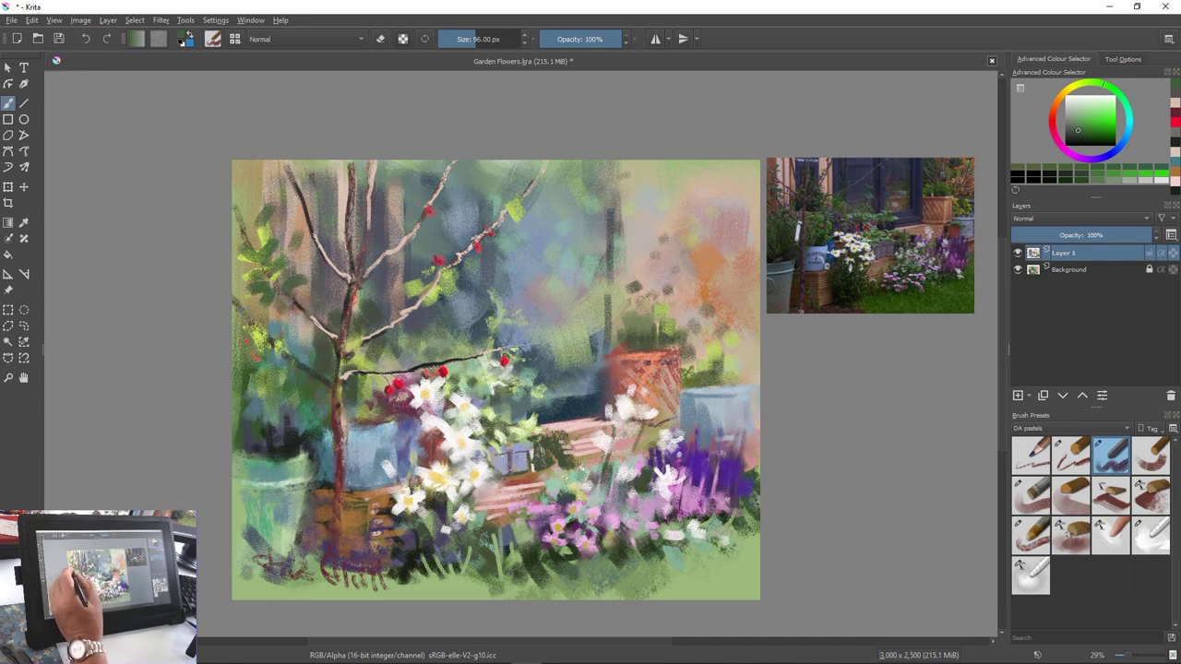
mouse_move(271, 320)
left_mouse_down()
mouse_move(286, 345)
mouse_move(303, 323)
mouse_move(264, 355)
mouse_move(261, 320)
mouse_move(264, 342)
left_mouse_up()
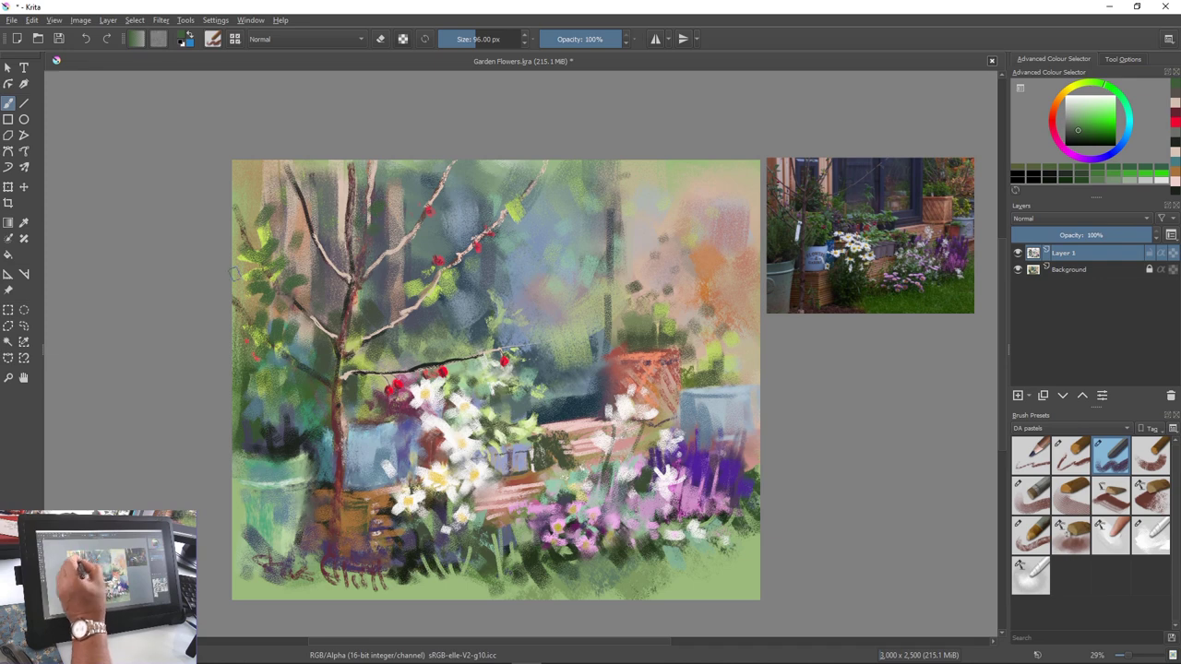
Choose a lighter green and dab leaves beside the trunk and around the branches on its right
right_click(362, 299)
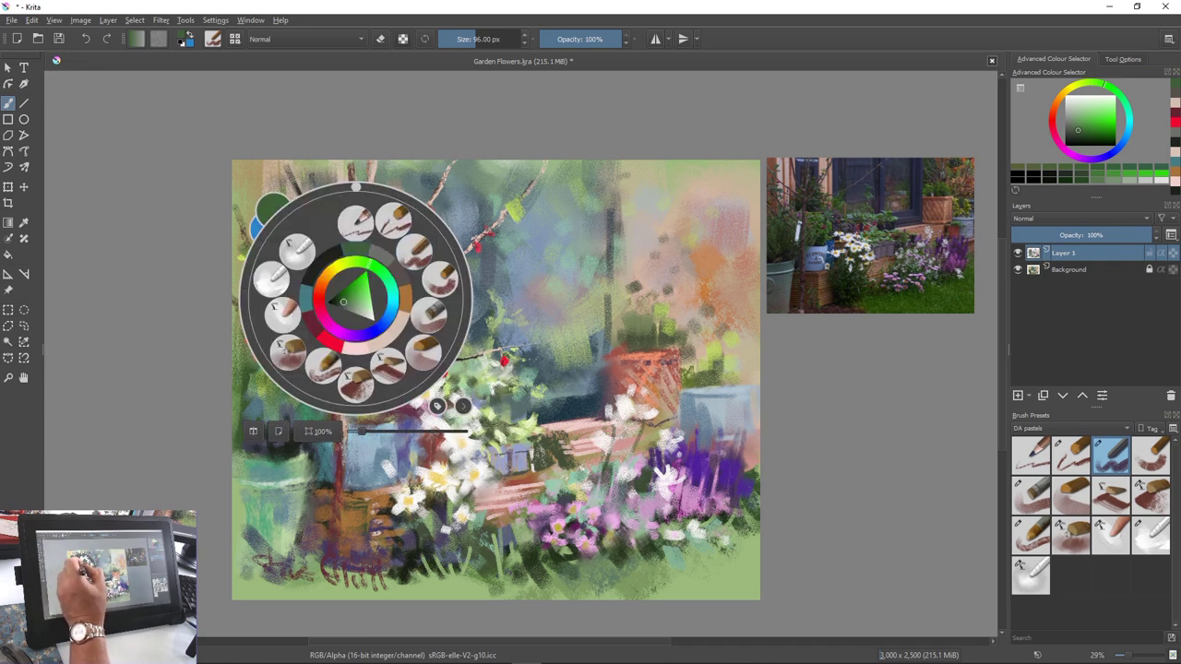
left_click(343, 302)
left_click(249, 259)
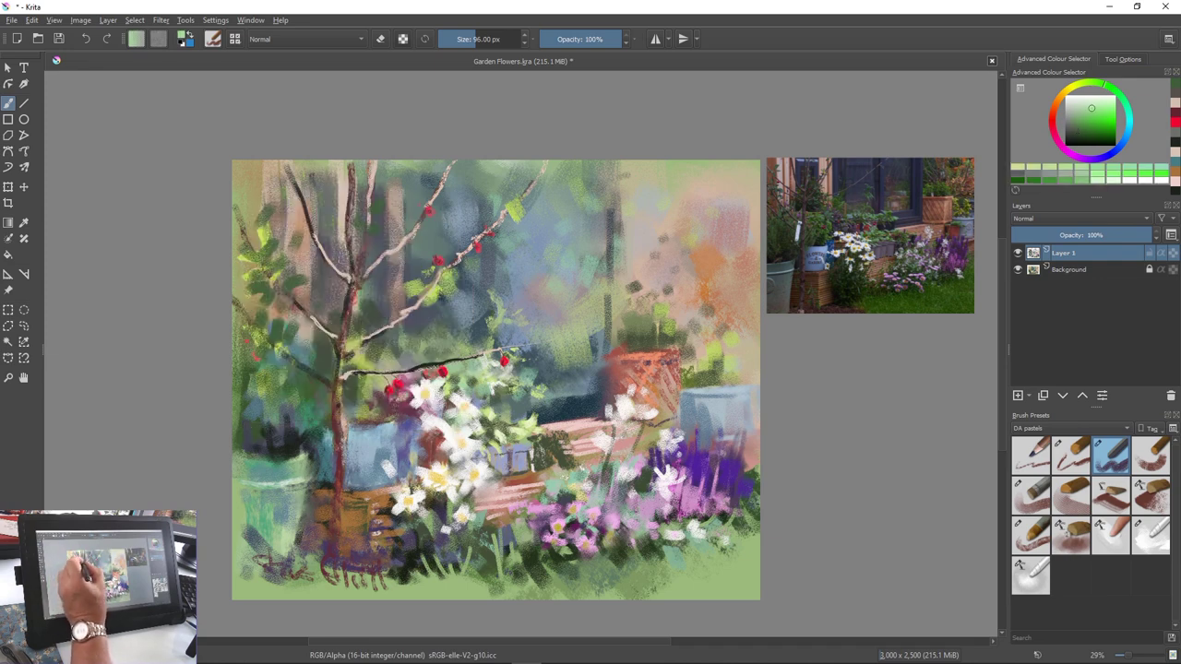
left_click_drag(344, 230, 345, 241)
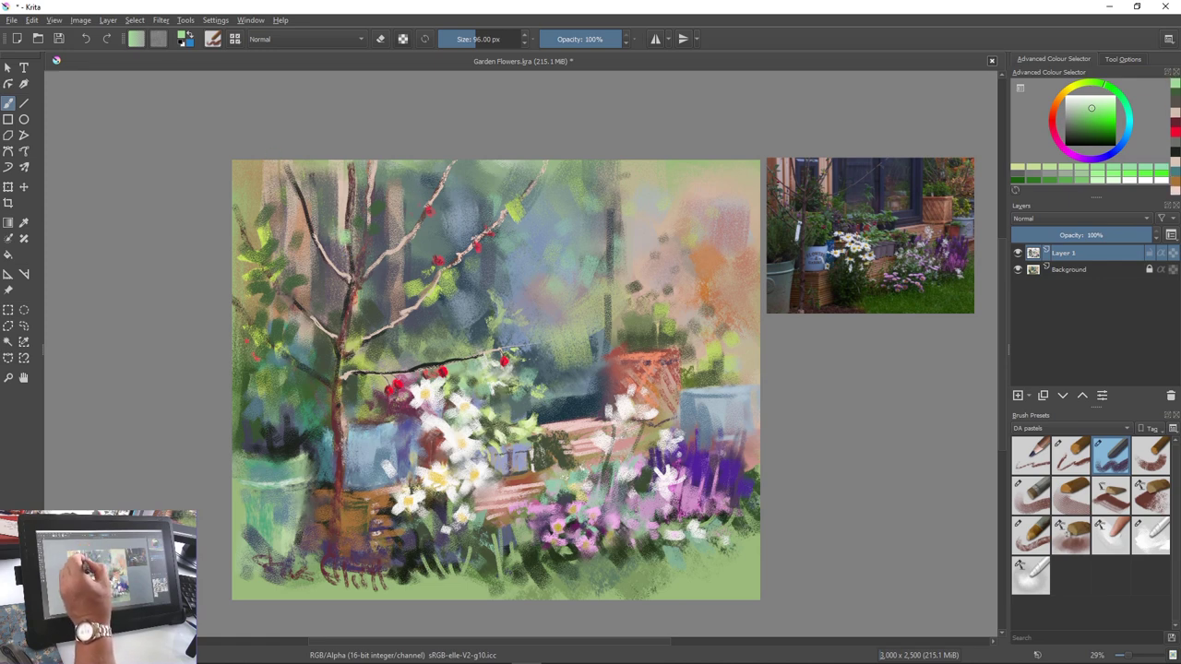
left_click_drag(380, 307, 378, 320)
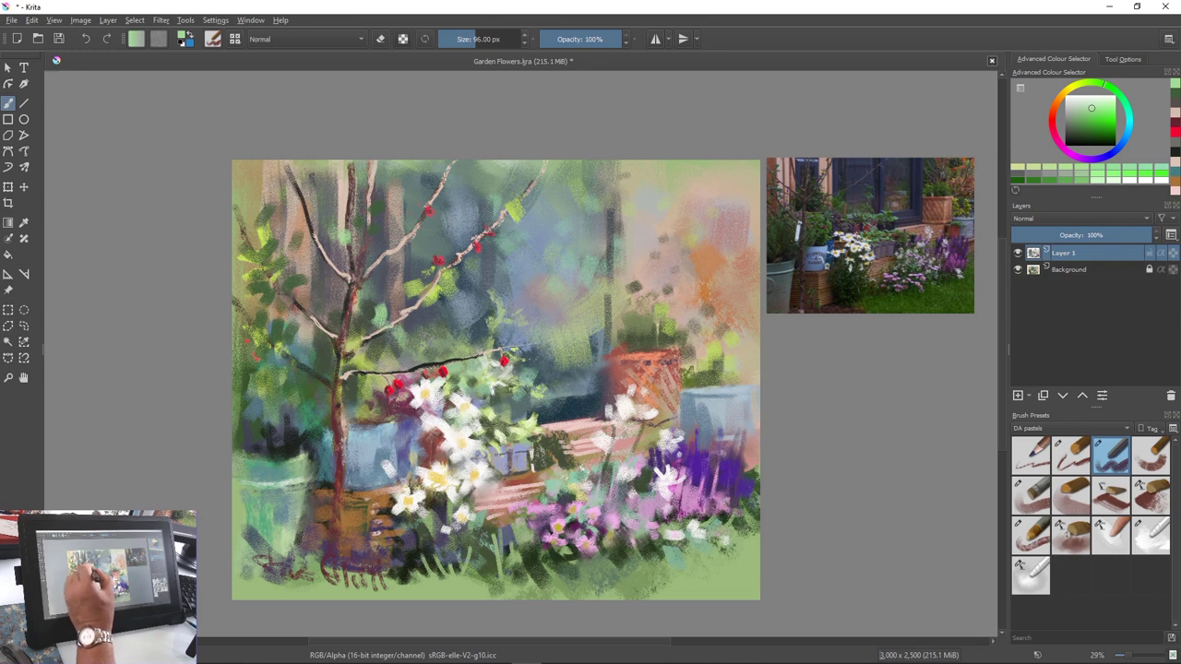
left_click_drag(423, 328, 437, 334)
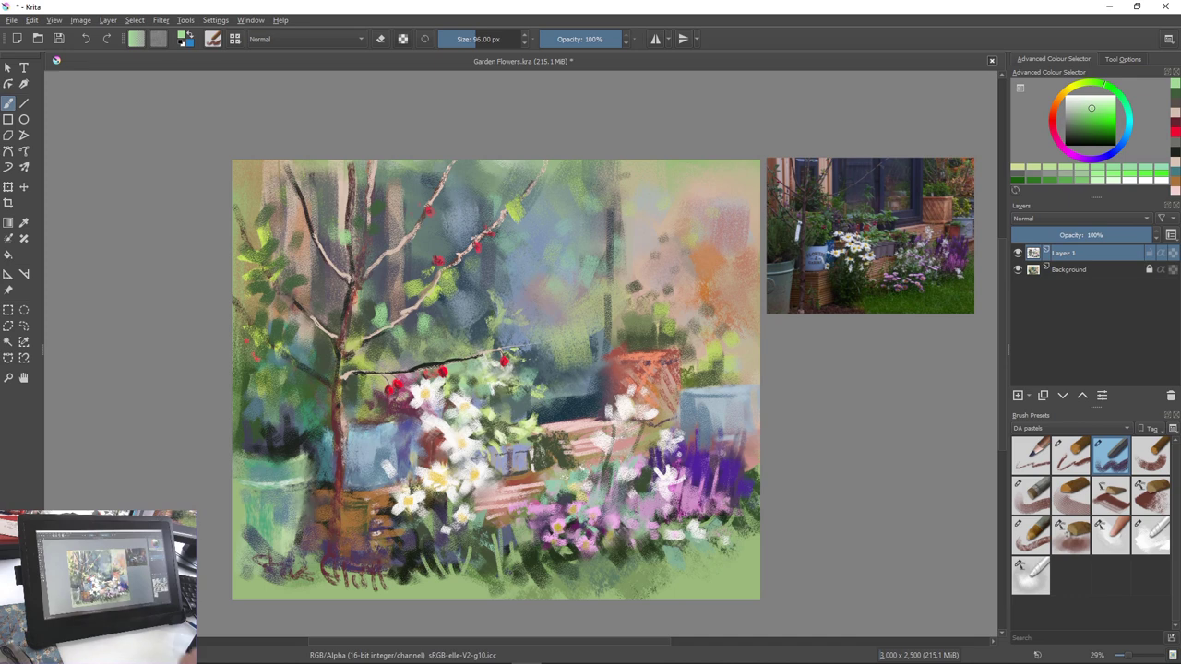
left_click_drag(385, 348, 373, 367)
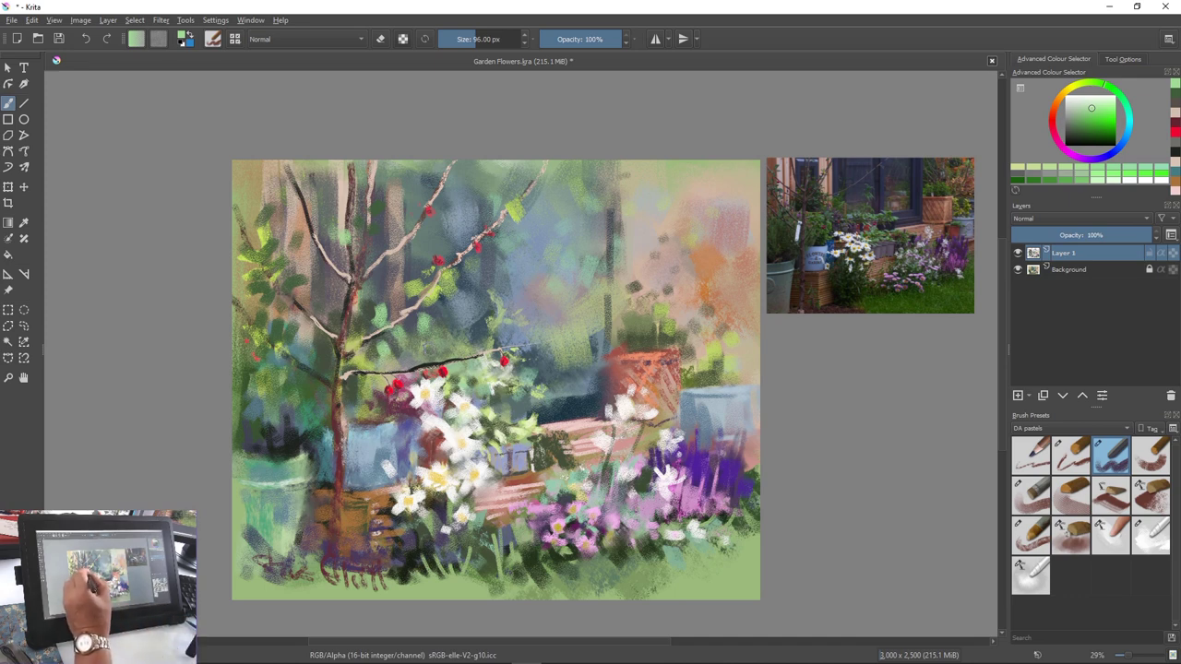
left_click(427, 352)
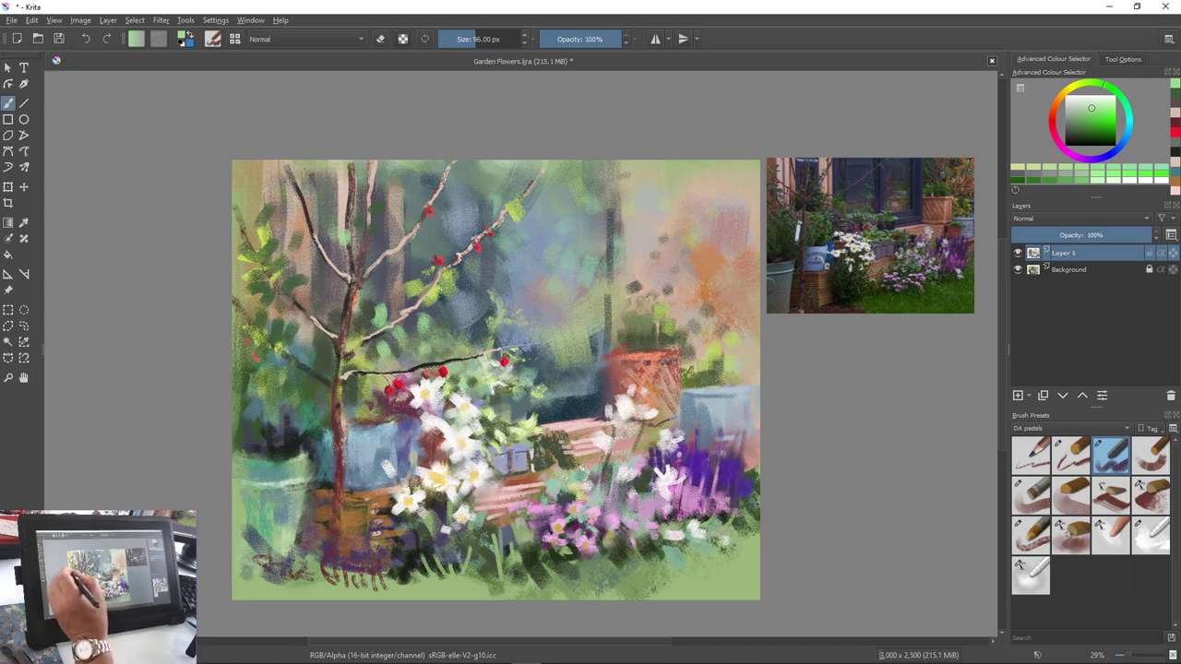
Dab more light green leaves through the foliage left of the trunk, down to just above the green pot
left_click_drag(312, 297, 312, 317)
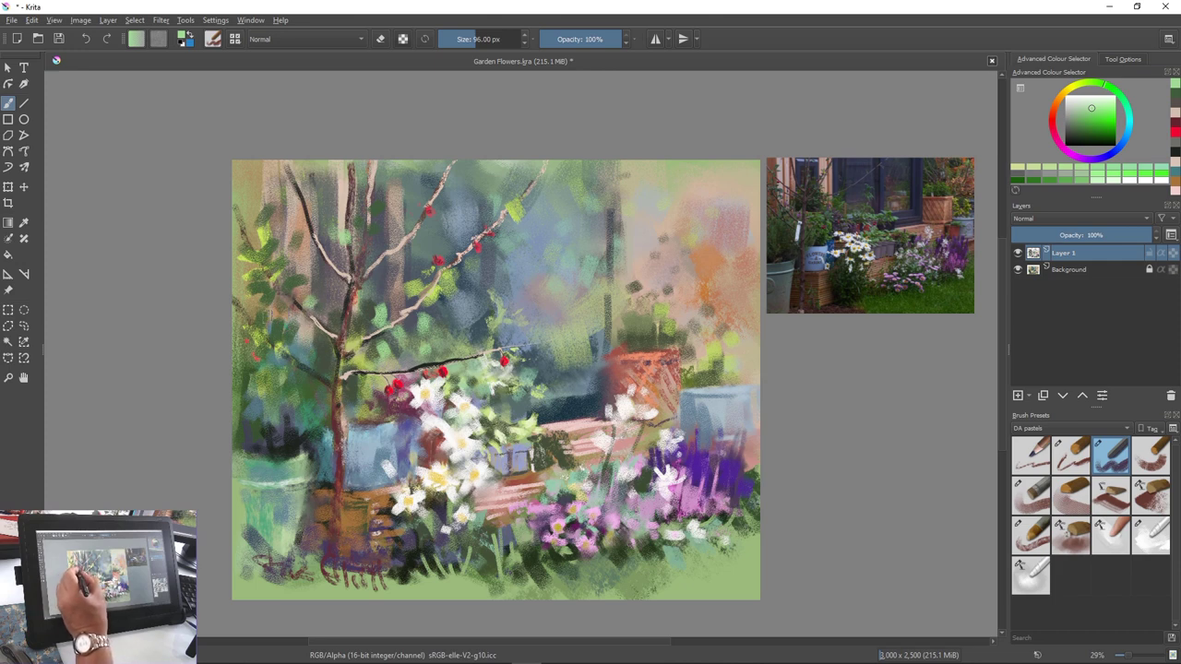
left_click_drag(290, 267, 263, 297)
left_click(273, 321)
left_click(288, 331)
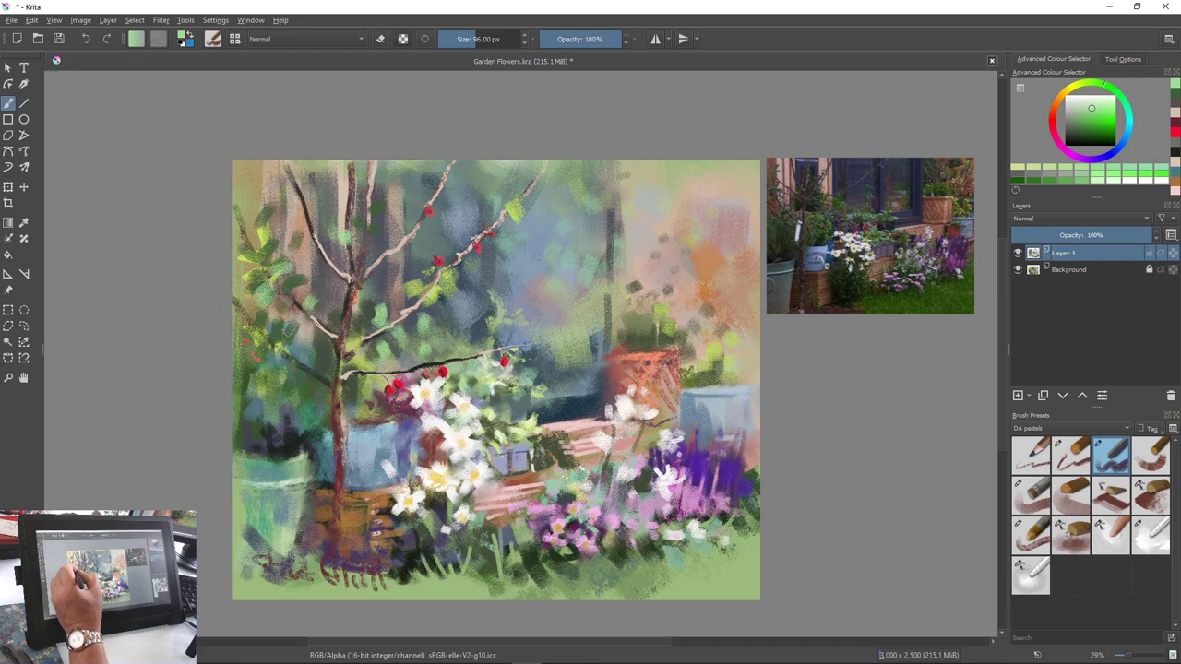
left_click(288, 327)
left_click(272, 349)
left_click(268, 354)
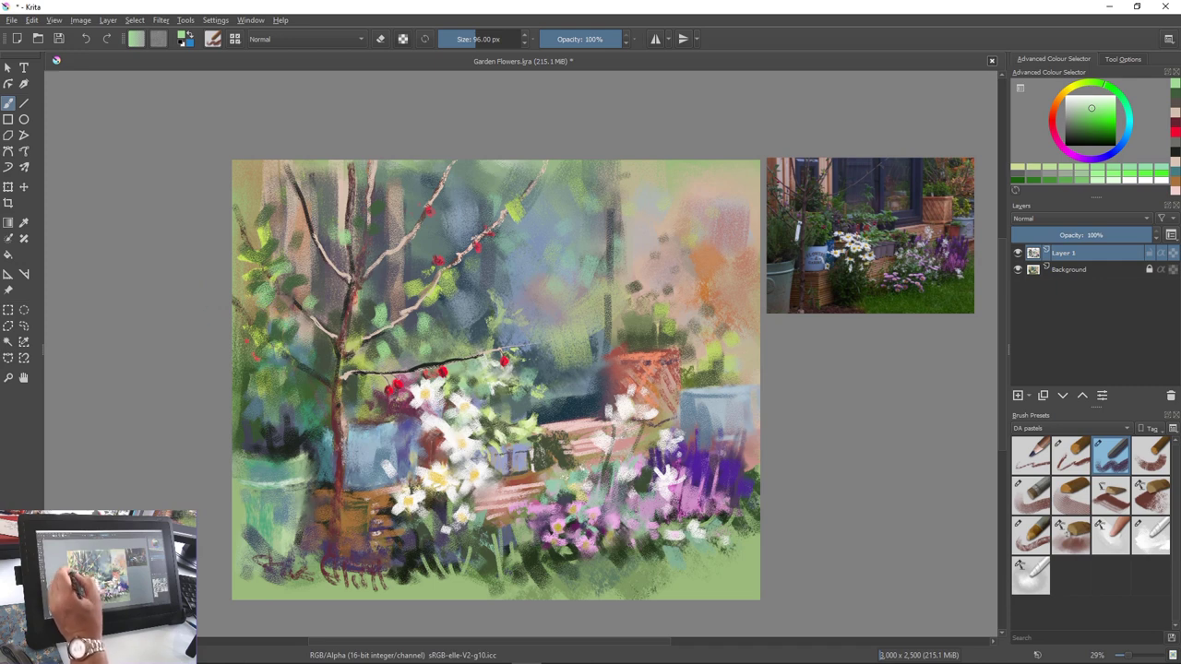
left_click_drag(293, 372, 304, 395)
left_click_drag(296, 396, 292, 405)
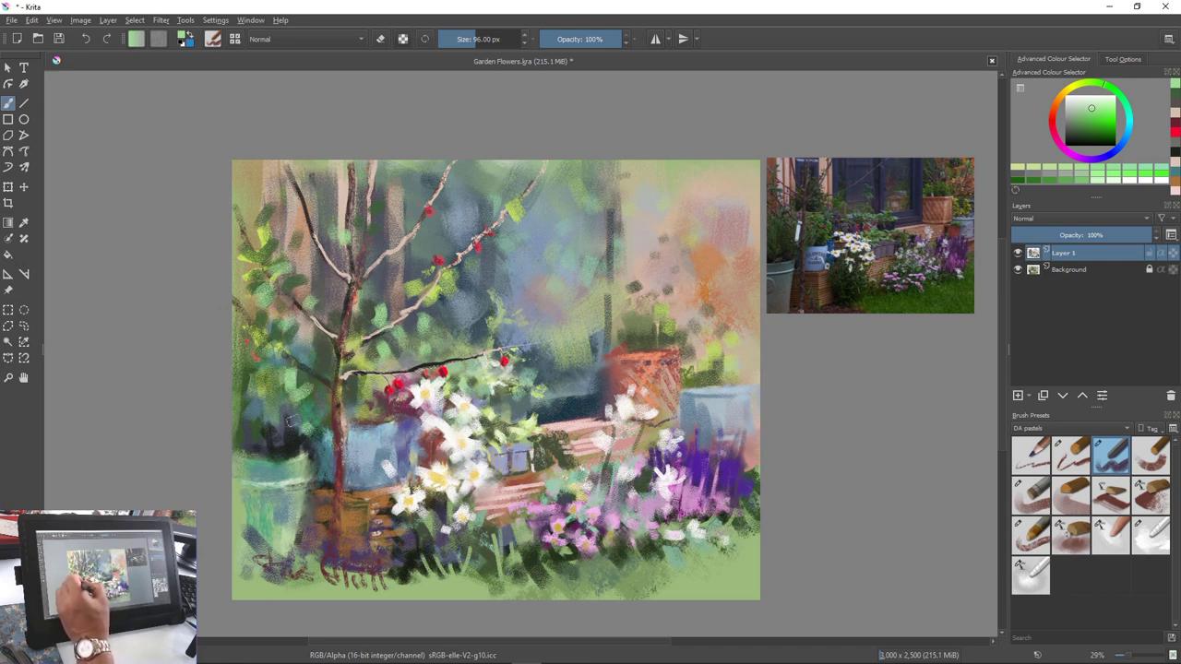
Enlarge the brush to 215 px and paint light green grass below the flower bed, out to the painting's lower right corner
left_click(274, 406)
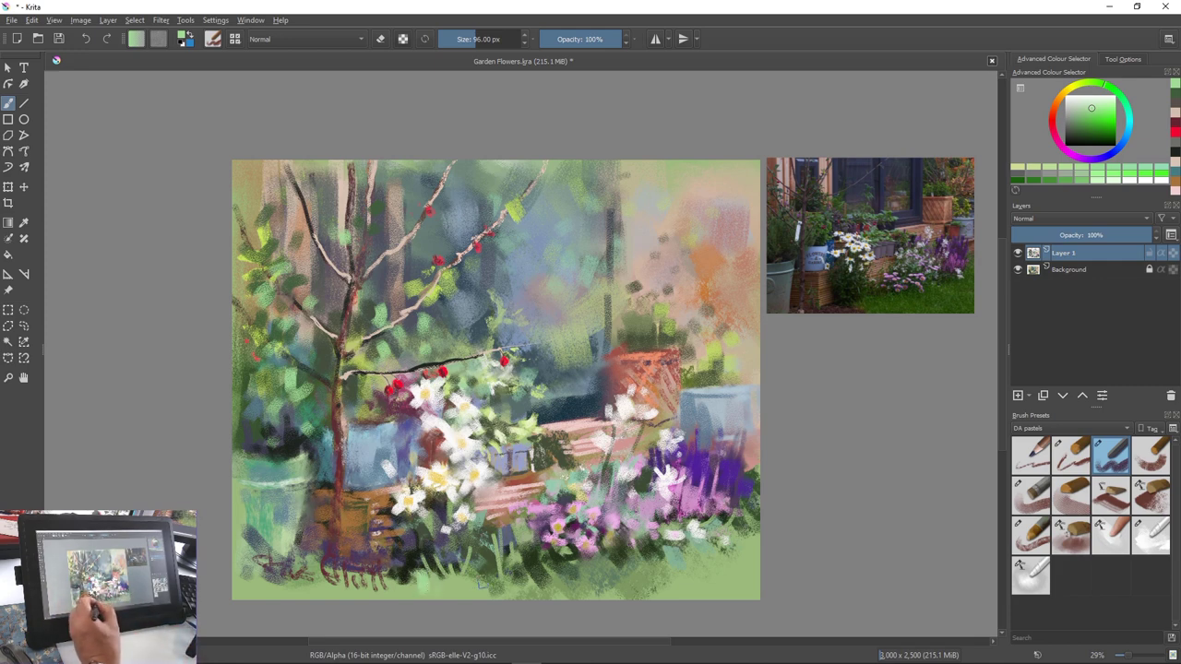
left_click_drag(496, 557, 518, 575)
key("bracketright")
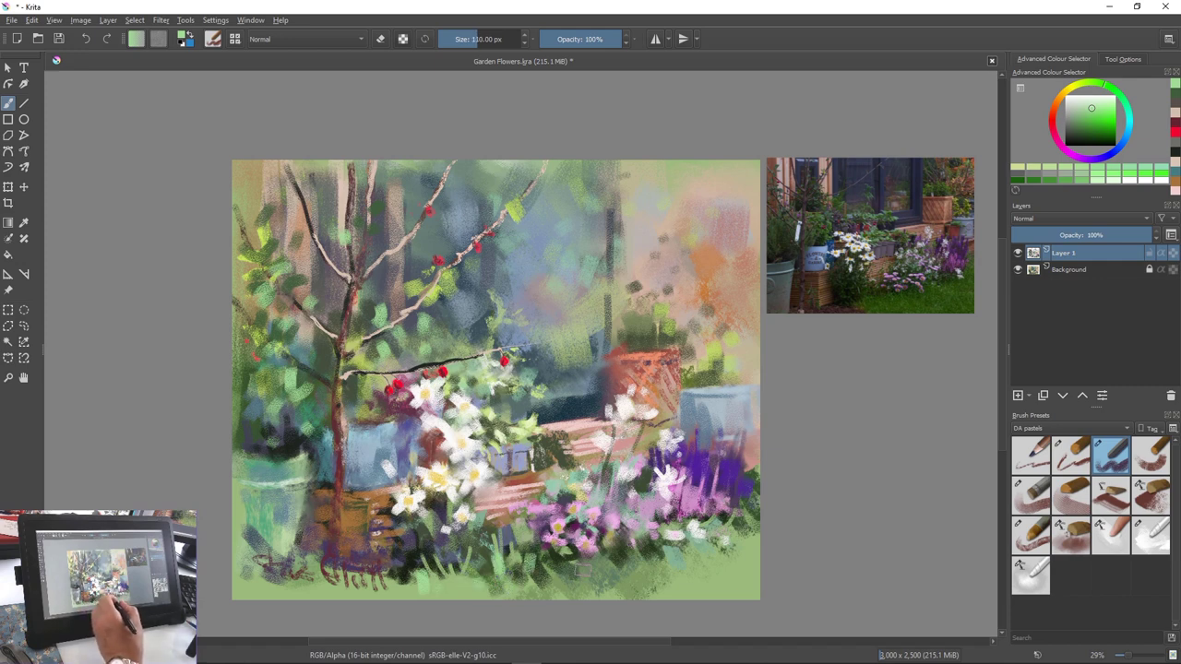
key("bracketright")
key("bracketright")
key("bracketright")
key("bracketright")
key("bracketright")
key("bracketright")
key("bracketright")
key("bracketright")
key("bracketright")
key("bracketright")
left_click_drag(626, 561, 603, 570)
mouse_move(692, 562)
left_mouse_down()
mouse_move(651, 576)
mouse_move(749, 587)
left_mouse_up()
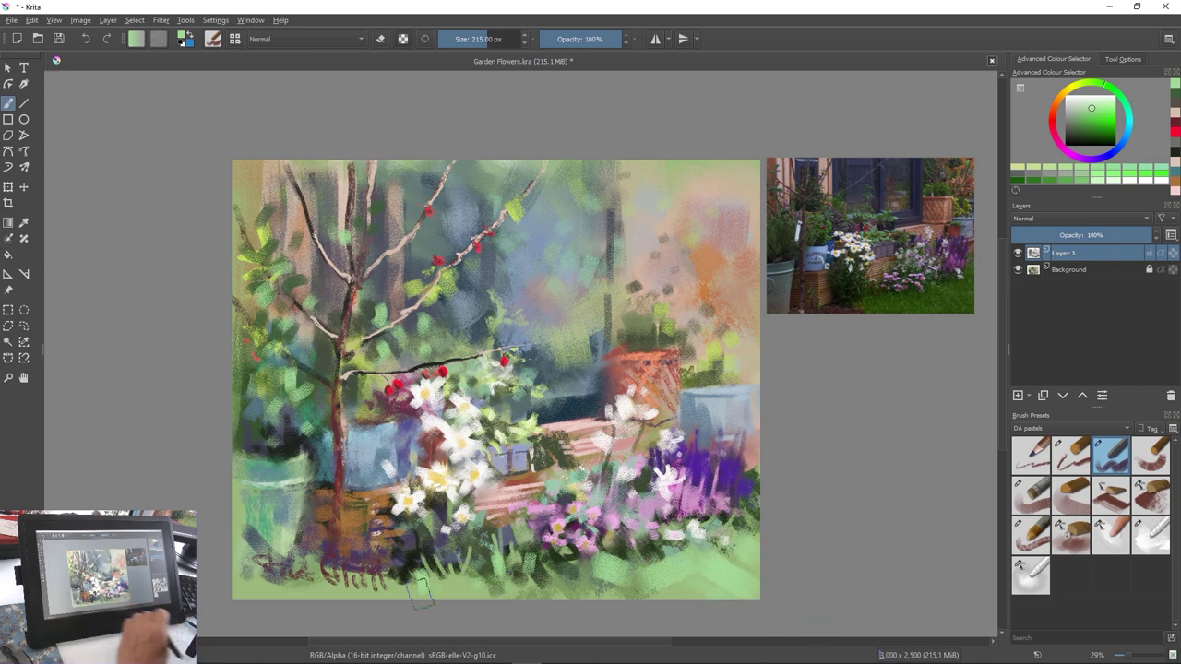
Paint light green grass along the painting's lower left edge, covering the dark red scribbles below the tree and pots
mouse_move(434, 585)
left_mouse_down()
mouse_move(481, 594)
mouse_move(397, 596)
left_mouse_up()
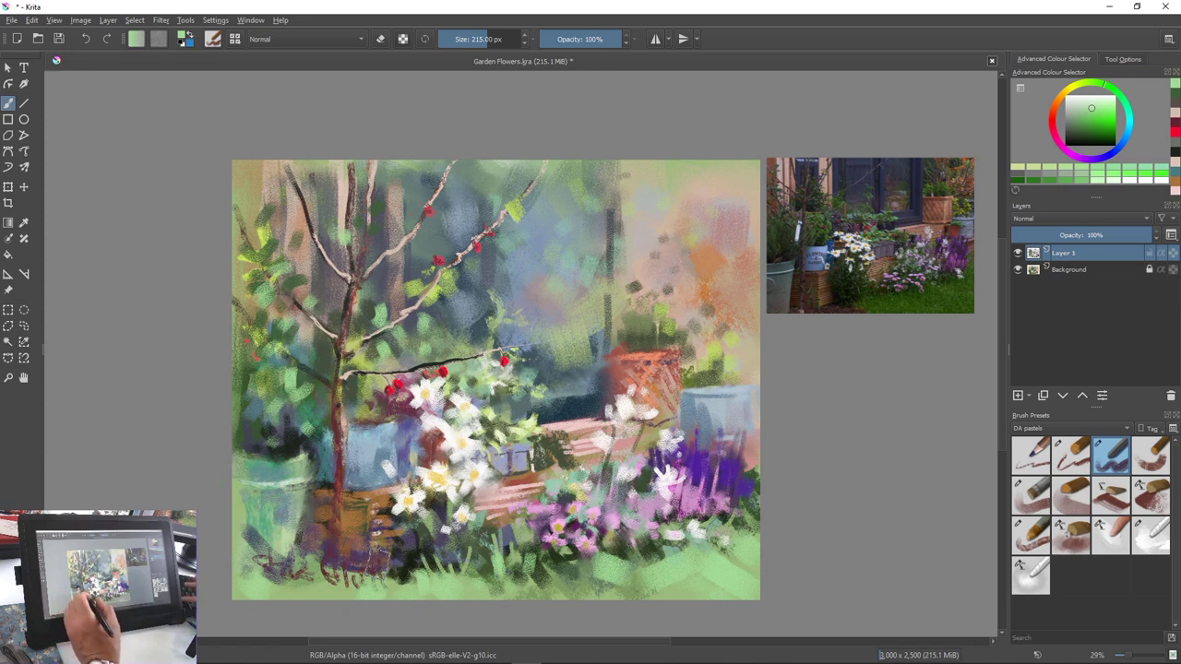
left_click_drag(352, 563, 365, 593)
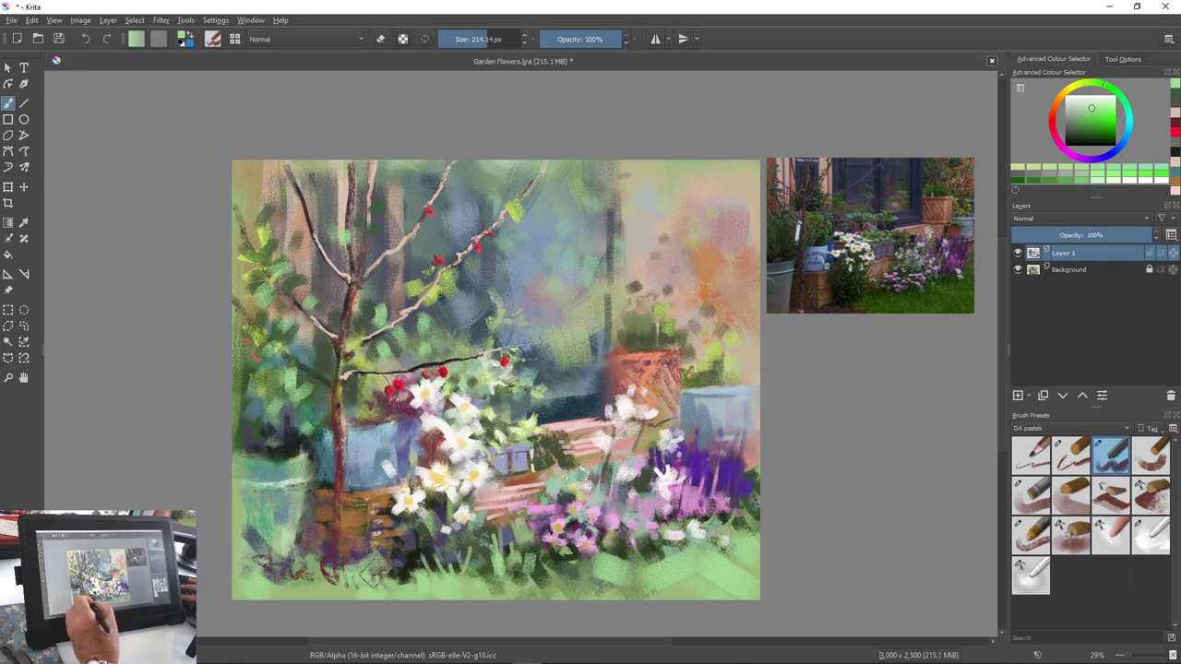
left_click_drag(395, 554, 380, 595)
left_click_drag(302, 565, 293, 585)
left_click_drag(308, 565, 282, 585)
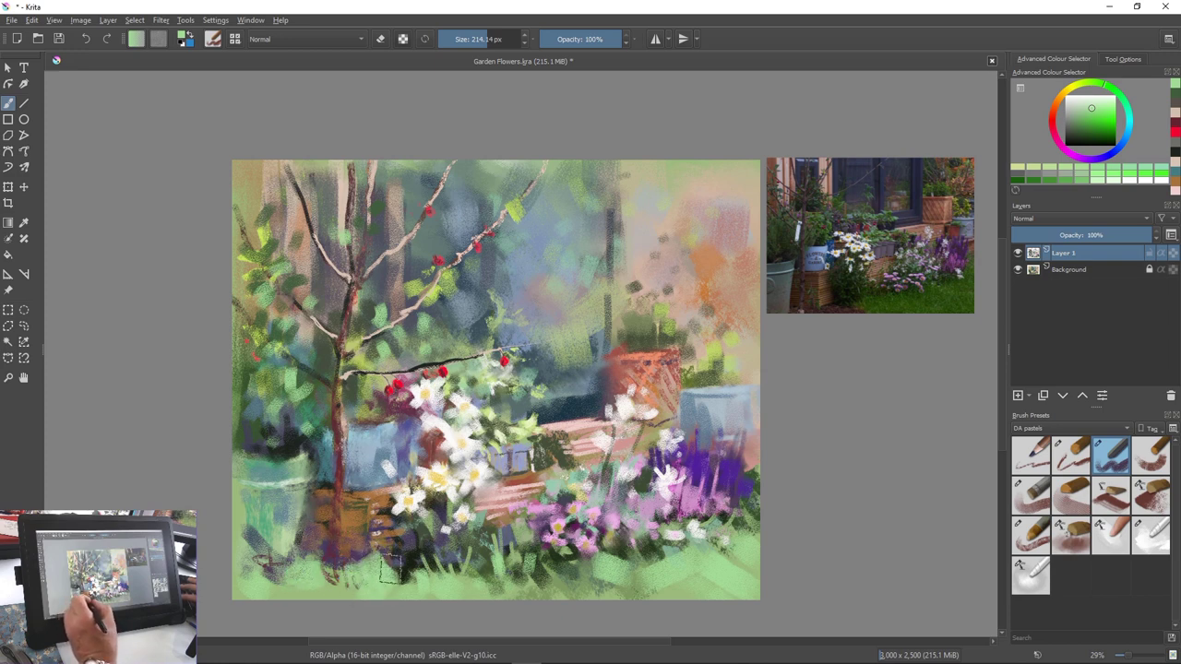
left_click_drag(404, 567, 379, 587)
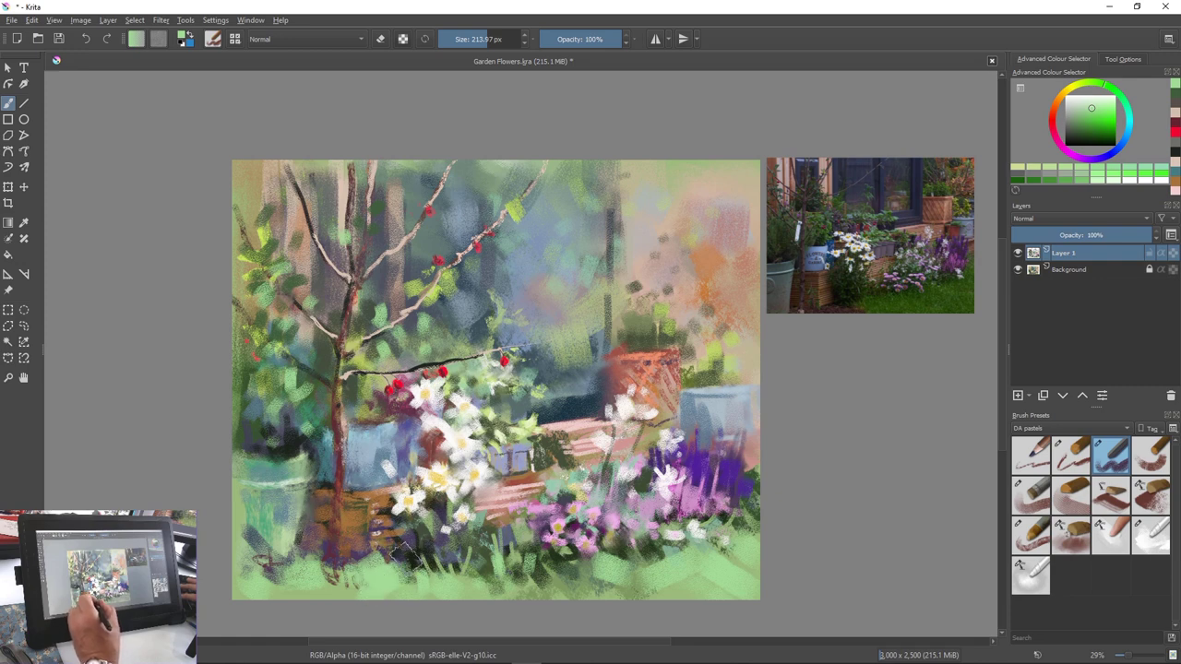
Sample a dark green and paint a shadow band on the ground beneath the tree and the green pot
key("ctrl")
left_click_drag(403, 565, 357, 579)
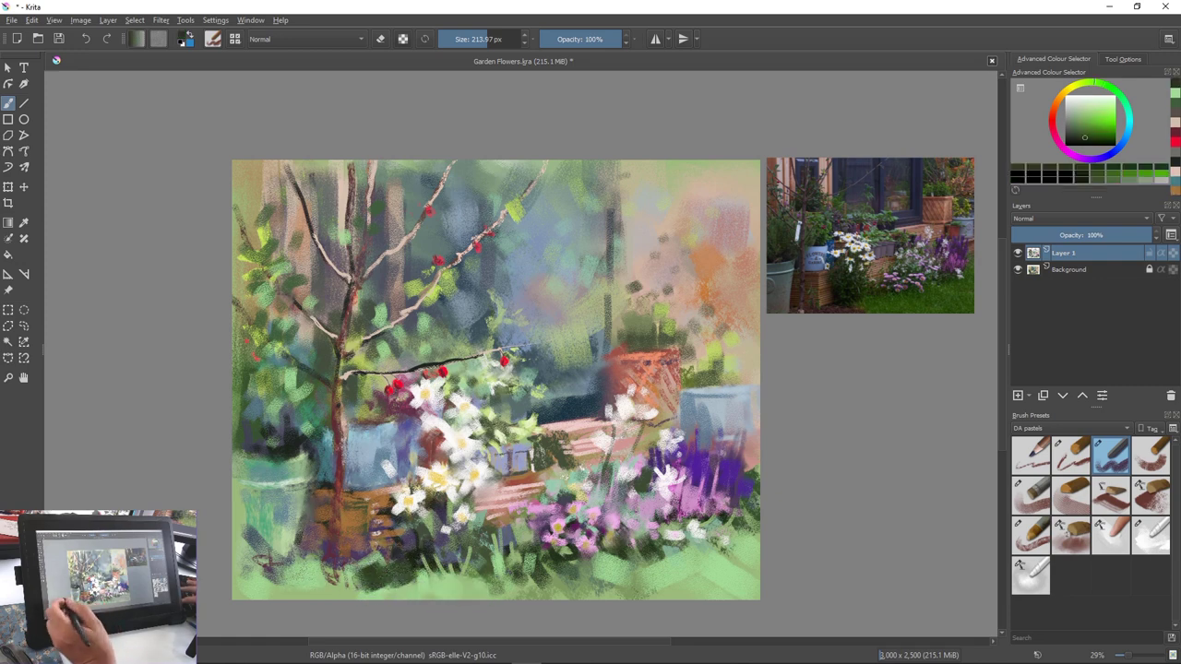
left_click_drag(311, 572, 399, 561)
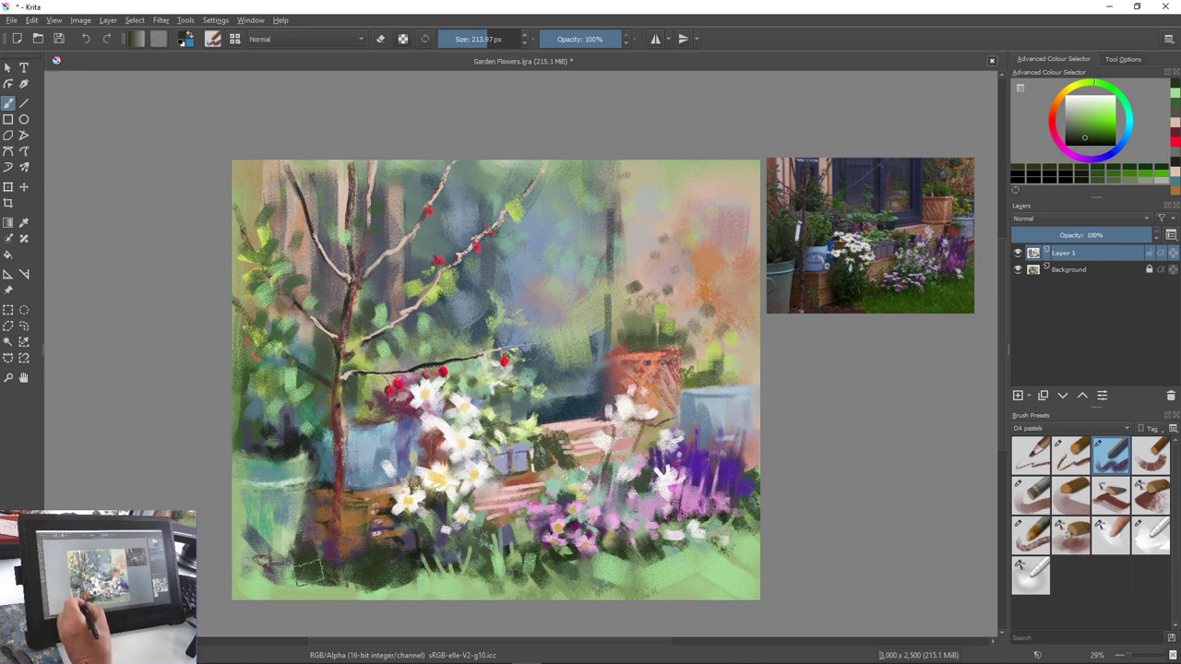
mouse_move(308, 570)
left_mouse_down()
mouse_move(266, 572)
mouse_move(244, 554)
left_mouse_up()
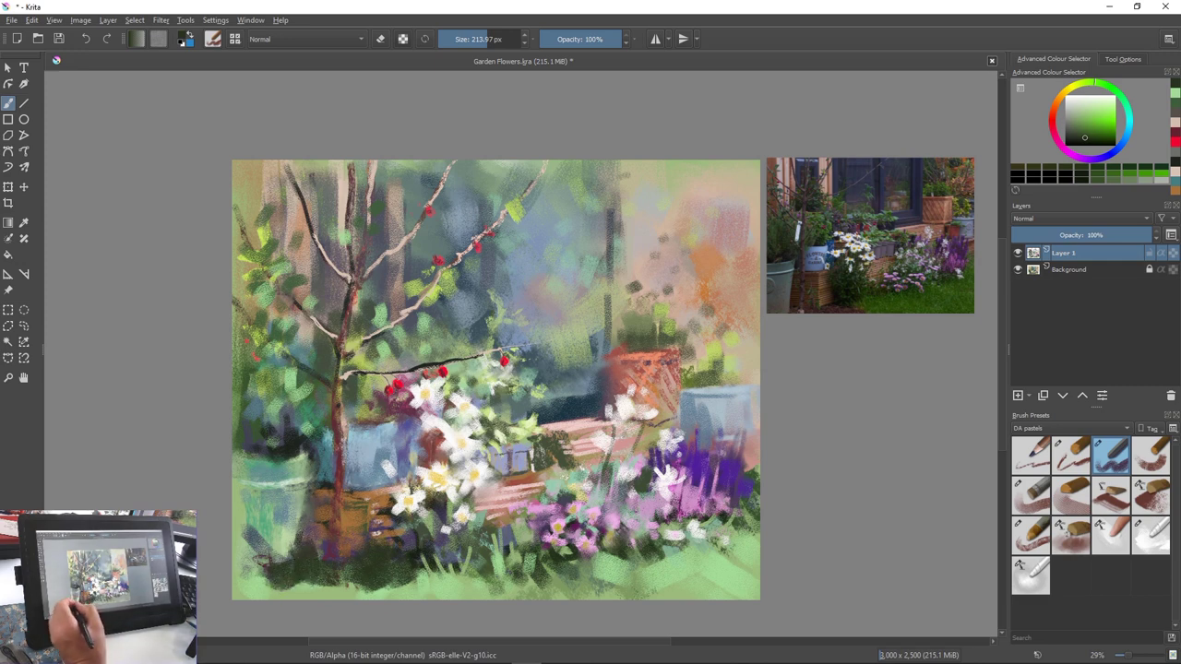
Touch up the shadow's lower edge with light green, and add teal strokes sampled from the green pot through the shadow and grass
left_click(395, 600, "ctrl")
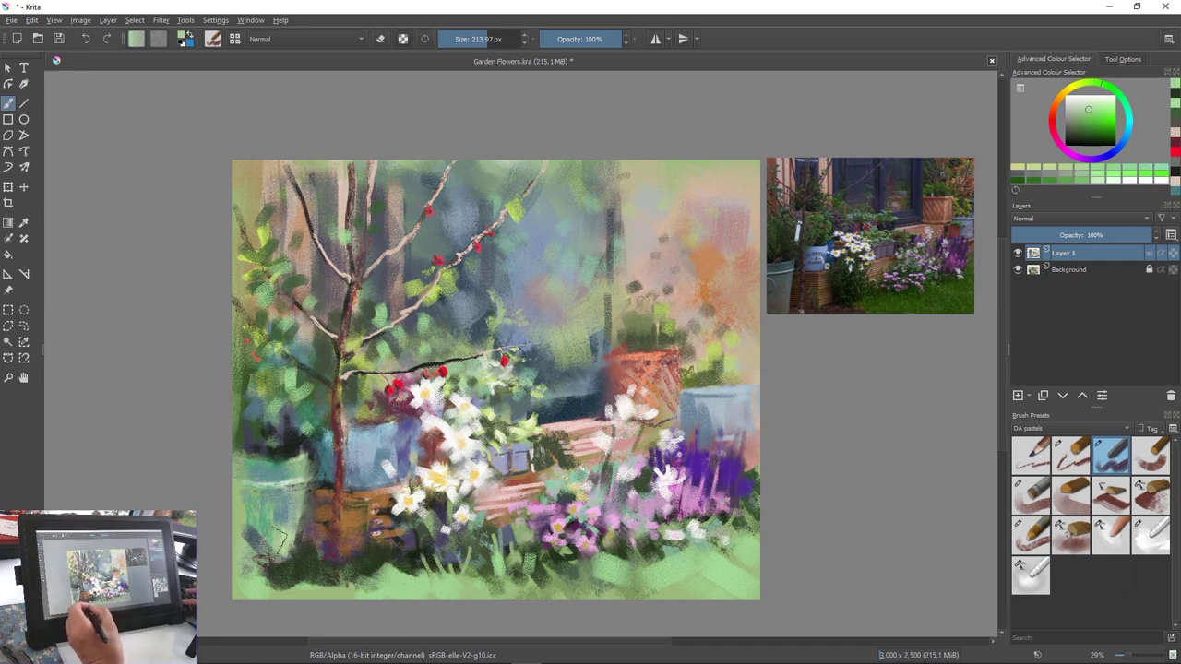
left_click(269, 484, "ctrl")
left_click_drag(367, 562, 395, 579)
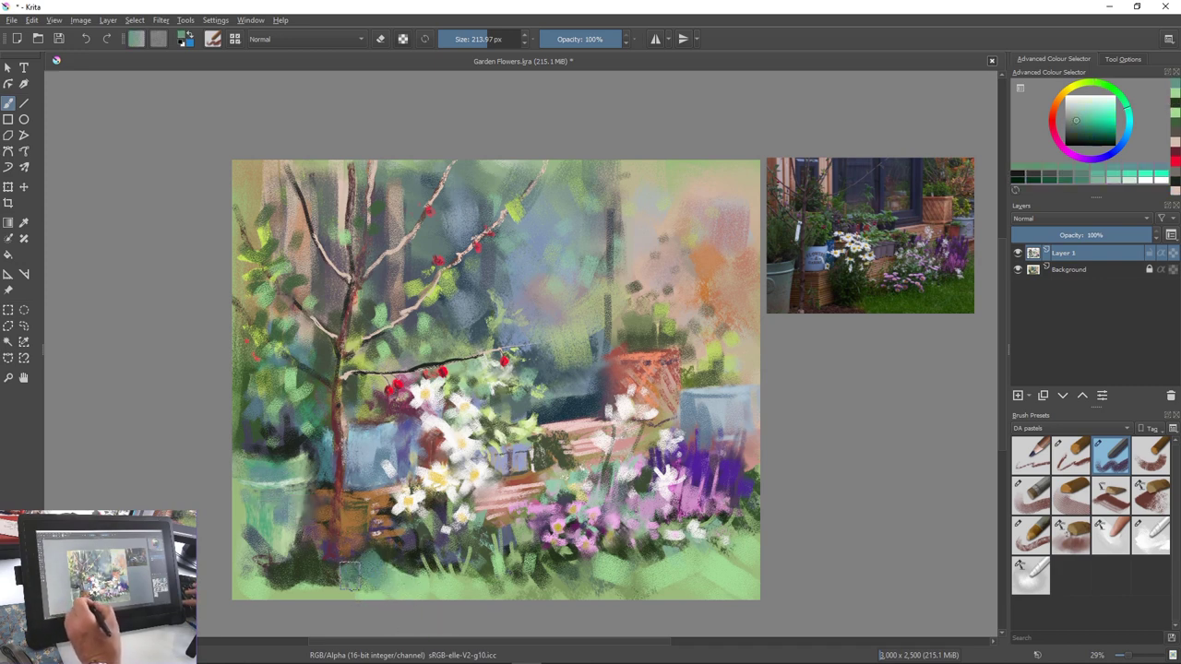
left_click_drag(317, 569, 308, 580)
mouse_move(396, 560)
left_mouse_down()
mouse_move(406, 573)
mouse_move(374, 571)
mouse_move(392, 582)
mouse_move(360, 576)
mouse_move(480, 579)
mouse_move(505, 598)
left_mouse_up()
left_click(282, 478, "ctrl")
left_click(484, 596, "ctrl")
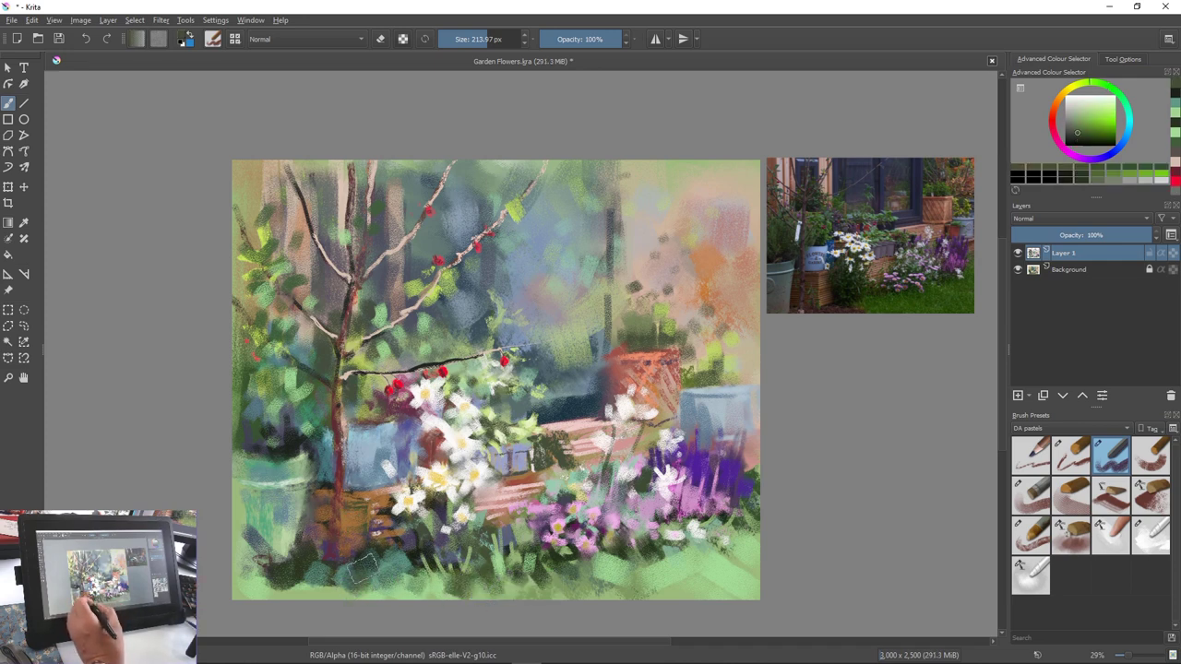
Reduce the brush to 110 px and dab sampled pale green highlights into the grass below the white flowers
key("bracketleft")
key("bracketleft")
key("bracketleft")
key("bracketleft")
key("bracketleft")
key("bracketleft")
key("bracketleft")
key("bracketleft")
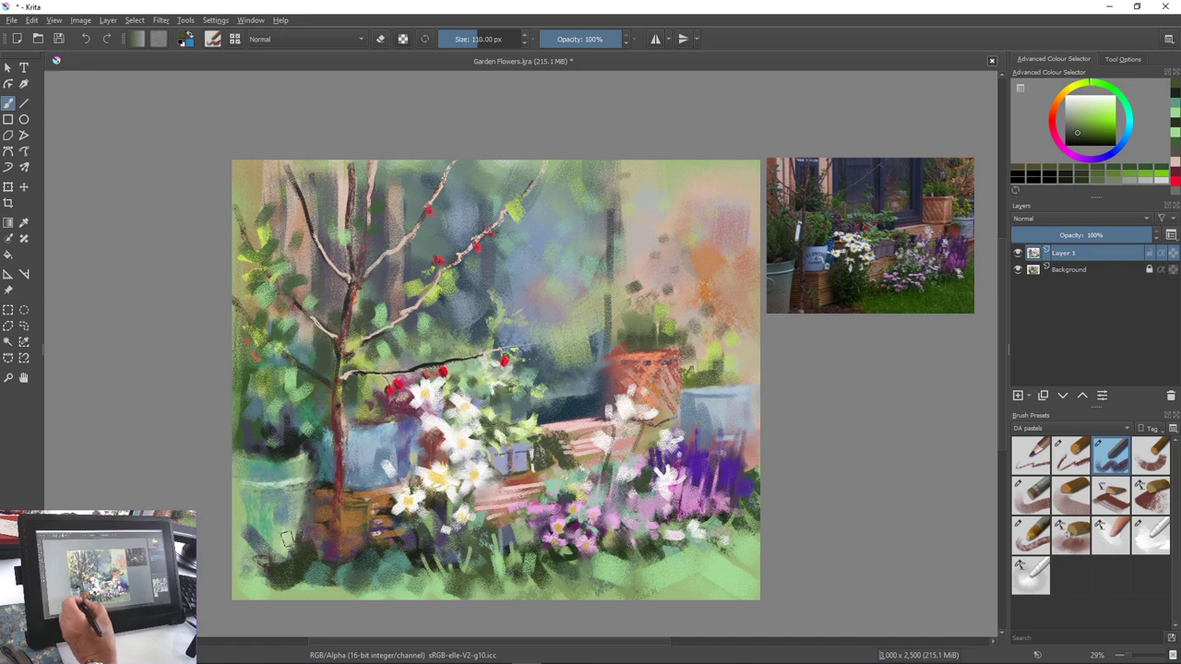
left_click(287, 539, "ctrl")
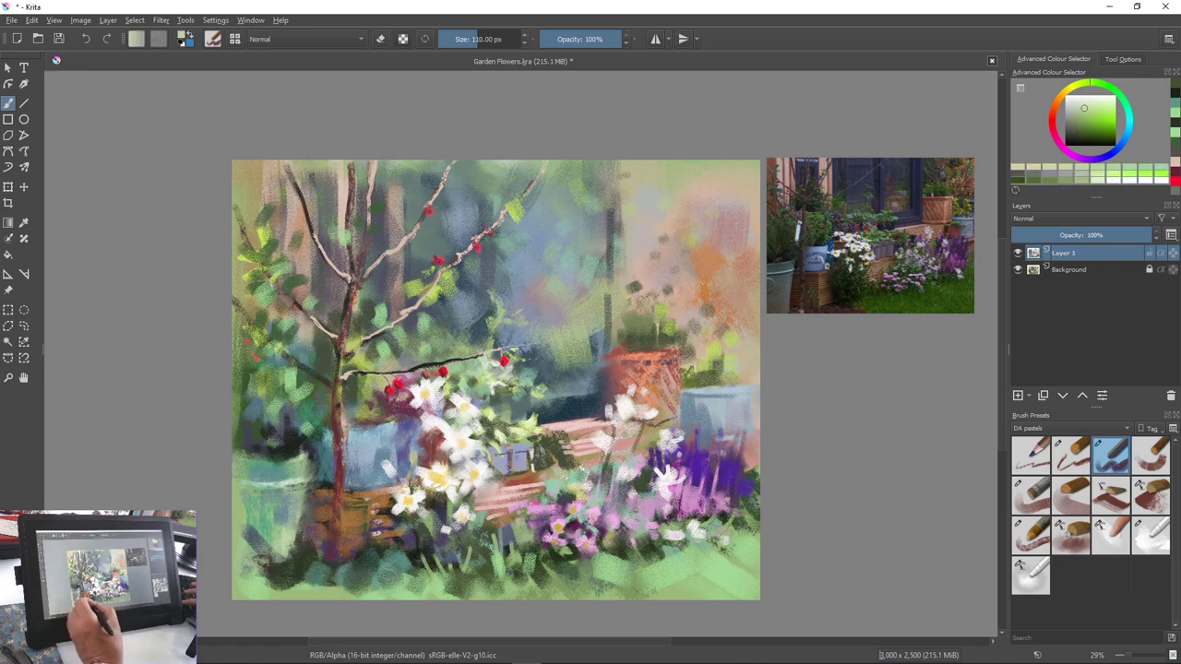
left_click_drag(411, 564, 378, 577)
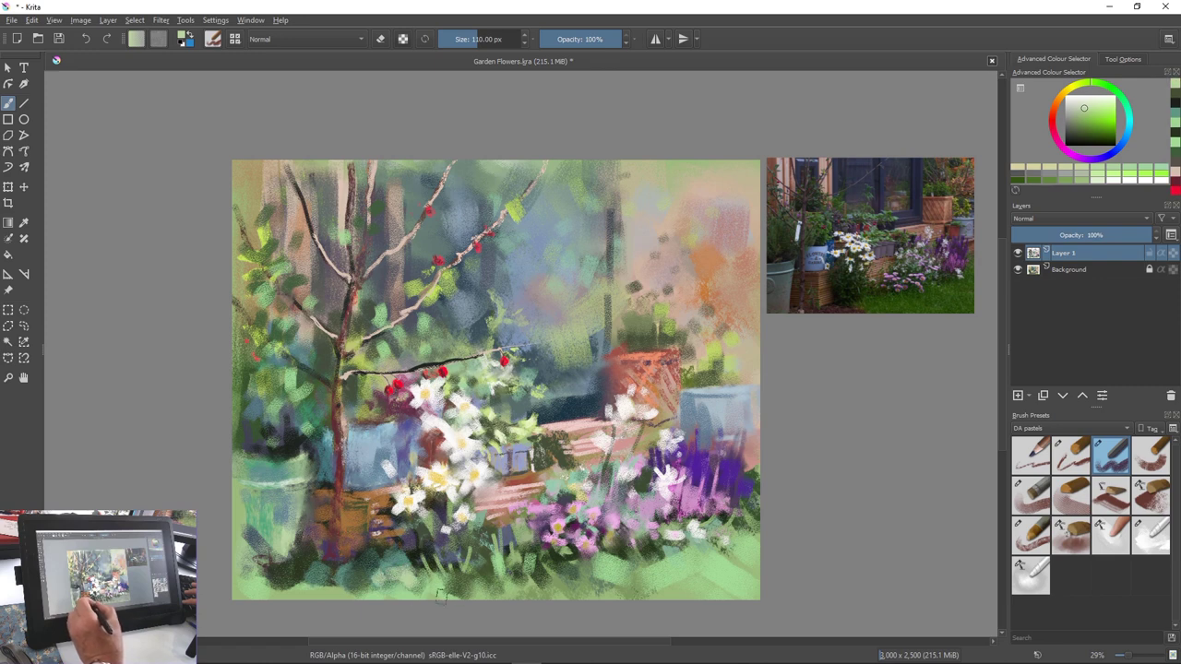
left_click_drag(459, 587, 457, 564)
mouse_move(474, 585)
left_mouse_down()
mouse_move(472, 567)
mouse_move(454, 576)
left_mouse_up()
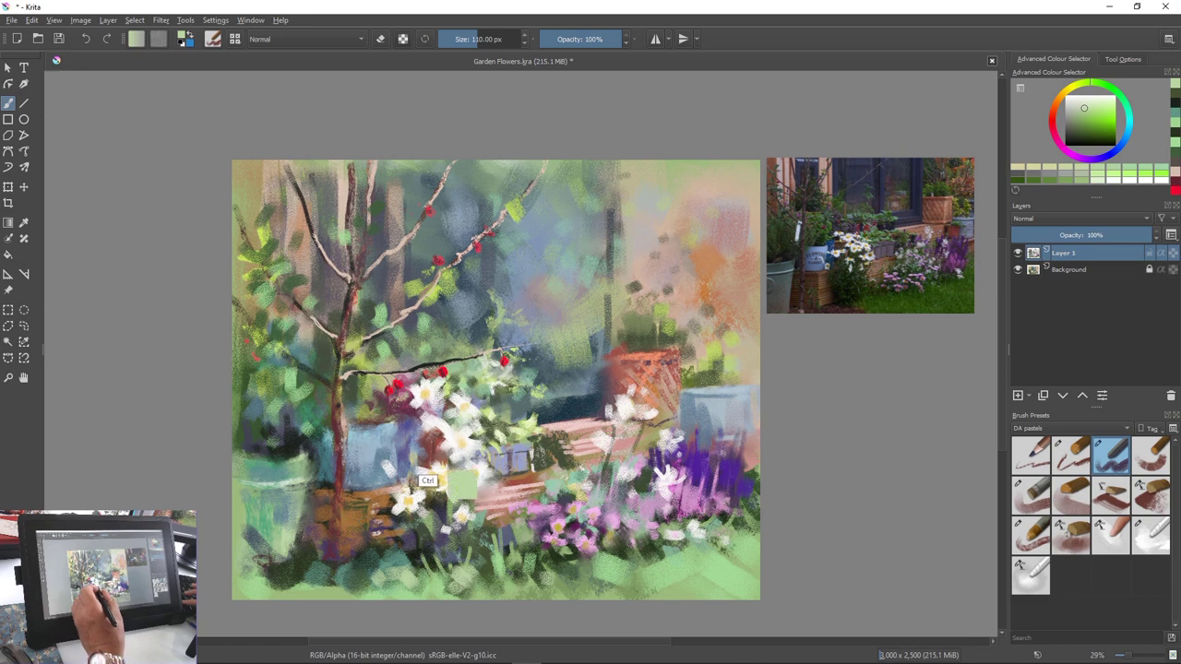
Sample a reddish brown near the white flowers and paint short strokes of soil on the ground below the tree
left_click(402, 515, "ctrl")
mouse_move(329, 578)
left_mouse_down()
mouse_move(340, 565)
mouse_move(415, 574)
left_mouse_up()
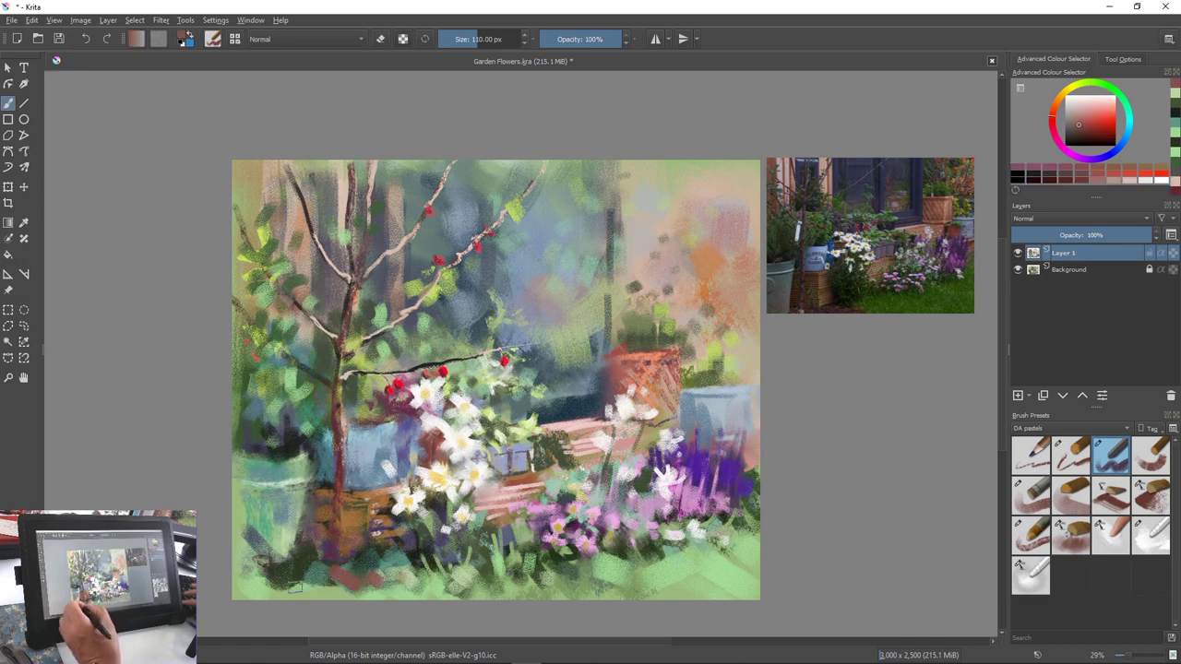
left_click_drag(332, 587, 300, 569)
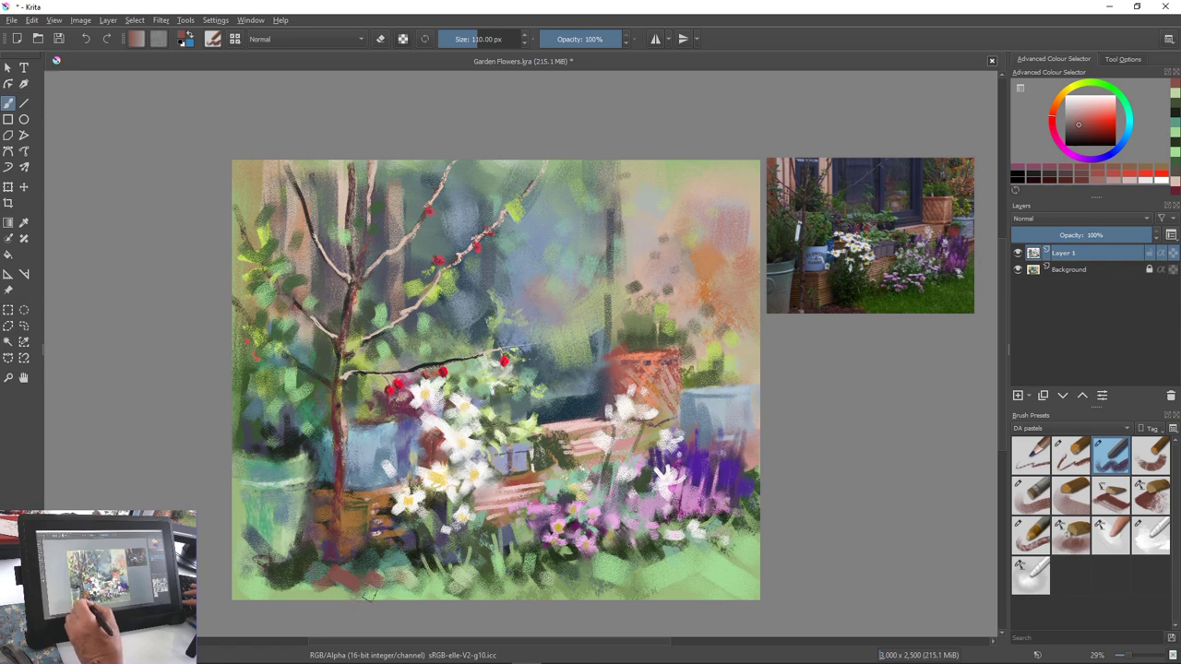
left_click_drag(412, 581, 388, 578)
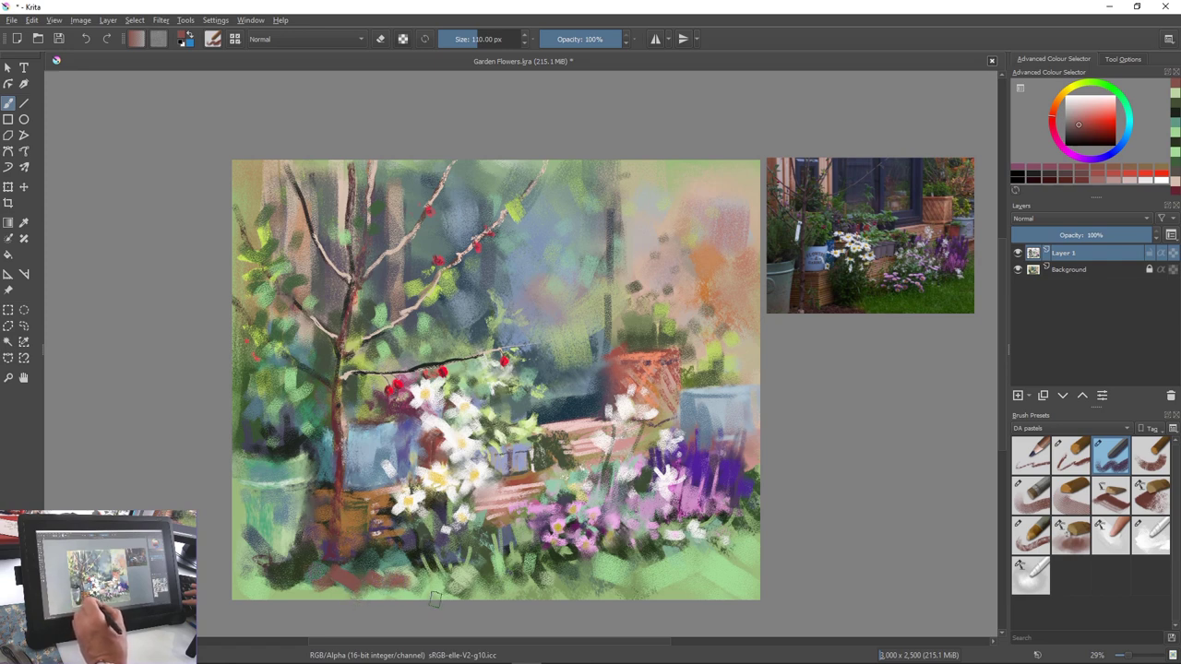
Enlarge the brush to 281 px and broaden the reddish brown soil around the base of the trunk
key("bracketright")
key("bracketright")
key("bracketright")
key("bracketright")
key("bracketright")
key("bracketright")
key("bracketright")
key("bracketright")
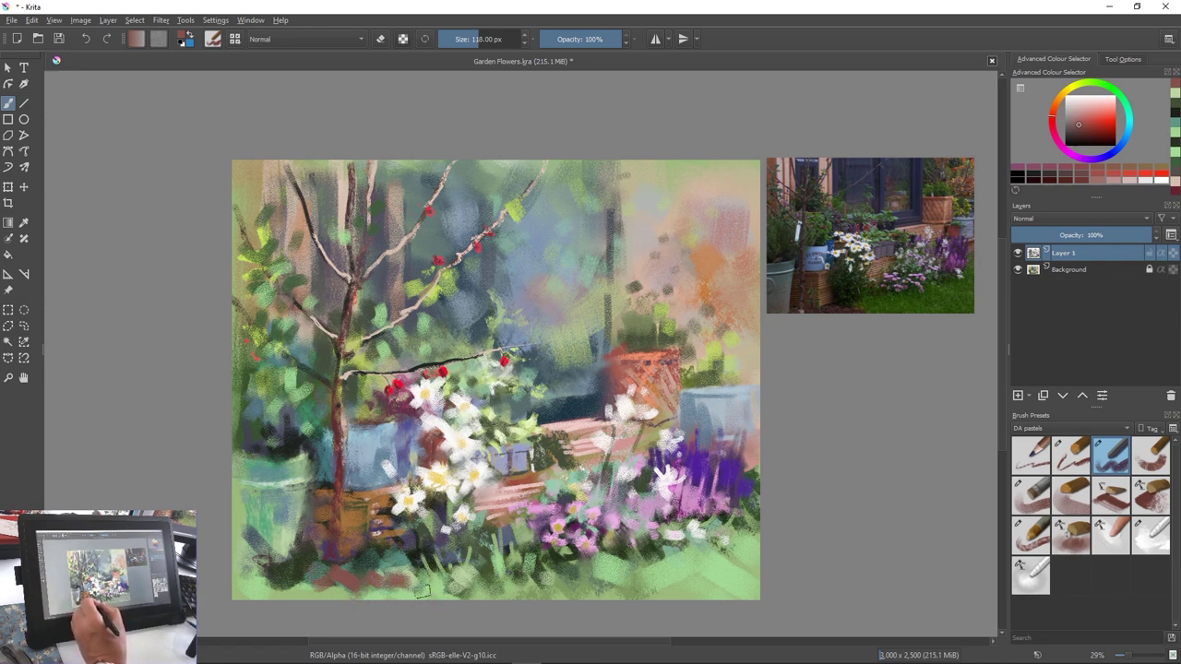
key("bracketright")
key("bracketright")
key("bracketright")
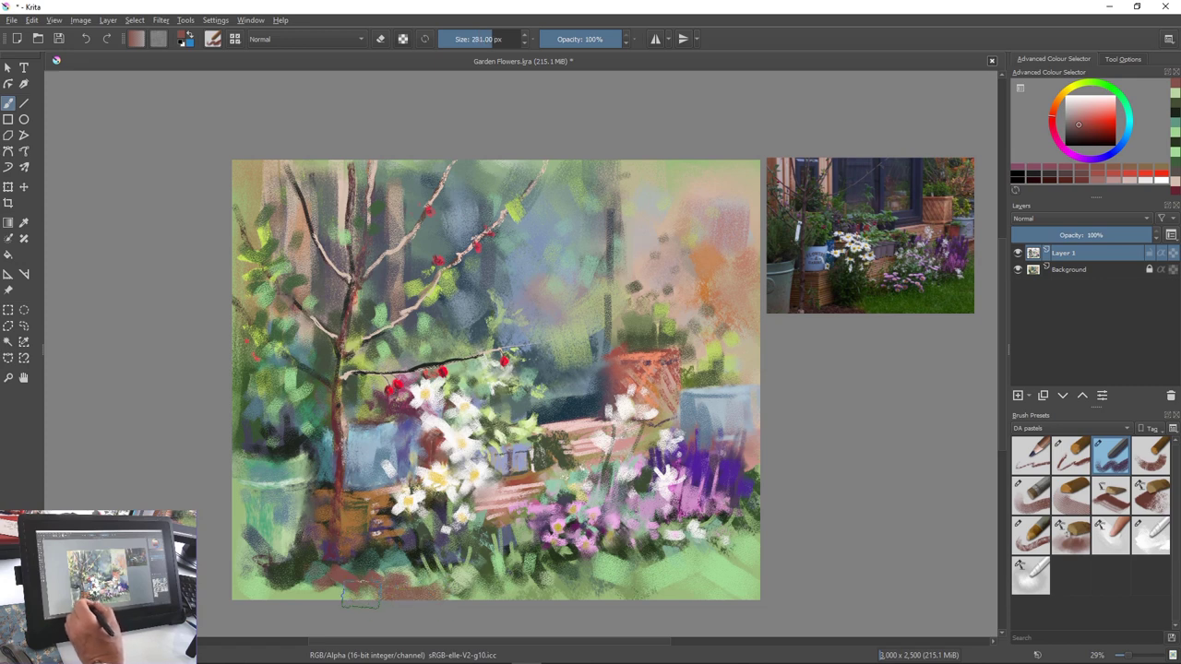
left_click_drag(335, 561, 345, 588)
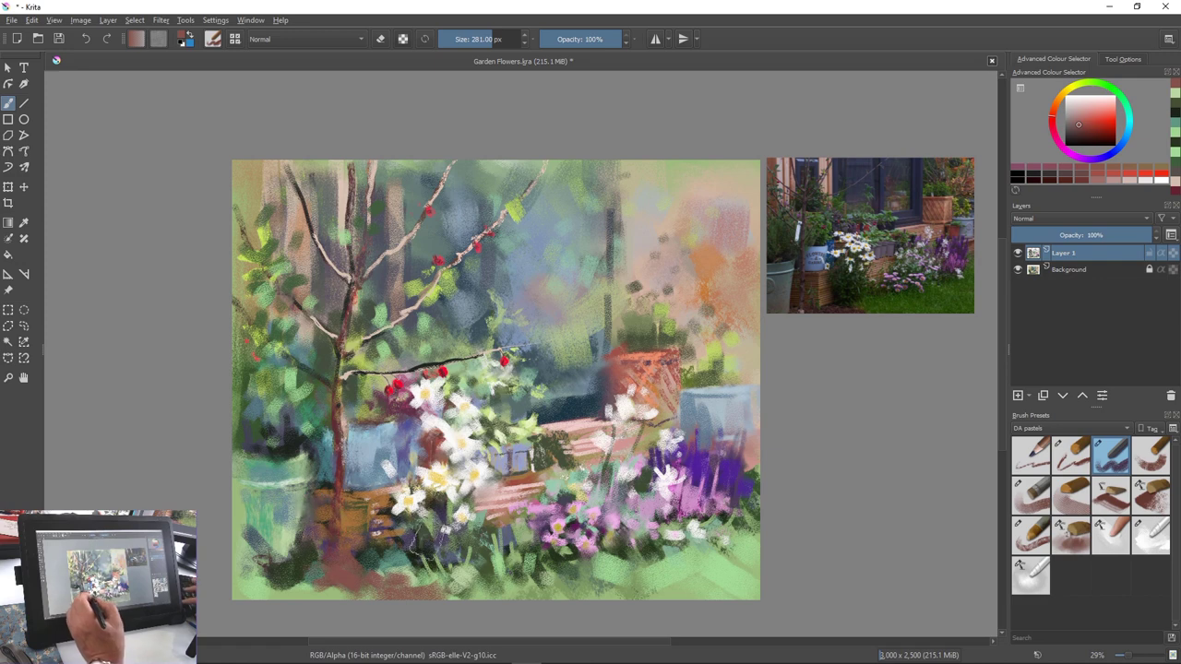
Sample a dark maroon from beside the white flowers and paint it over the soil below the trunk
left_click(432, 447, "ctrl")
left_click(401, 410, "ctrl")
mouse_move(344, 568)
left_mouse_down()
mouse_move(385, 600)
mouse_move(319, 583)
mouse_move(312, 600)
mouse_move(295, 584)
mouse_move(351, 524)
mouse_move(351, 561)
mouse_move(332, 575)
mouse_move(319, 539)
mouse_move(356, 574)
left_mouse_up()
Sample the brown and dark green near the wooden planter, reduce the brush to 126 px, and rework the planter's base and surrounding shadow
left_click(351, 549, "ctrl")
left_click(379, 548, "ctrl")
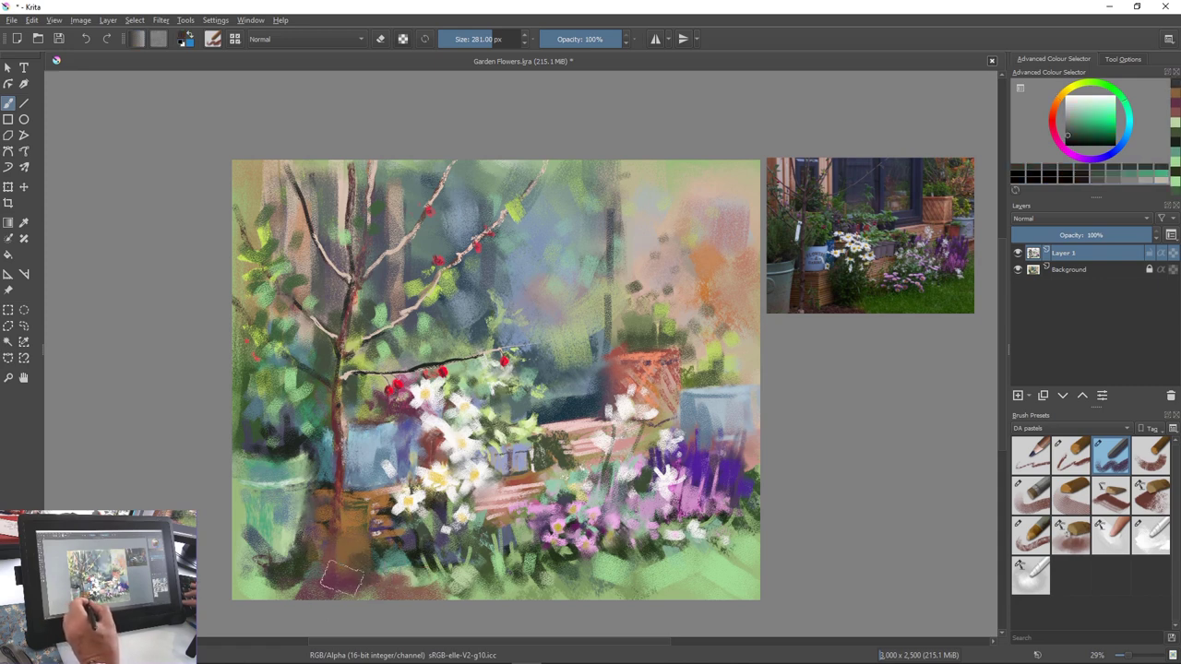
key("bracketleft")
key("bracketleft")
key("bracketleft")
key("bracketleft")
key("bracketleft")
key("bracketleft")
key("bracketleft")
key("bracketleft")
key("bracketleft")
key("bracketleft")
key("bracketleft")
key("bracketleft")
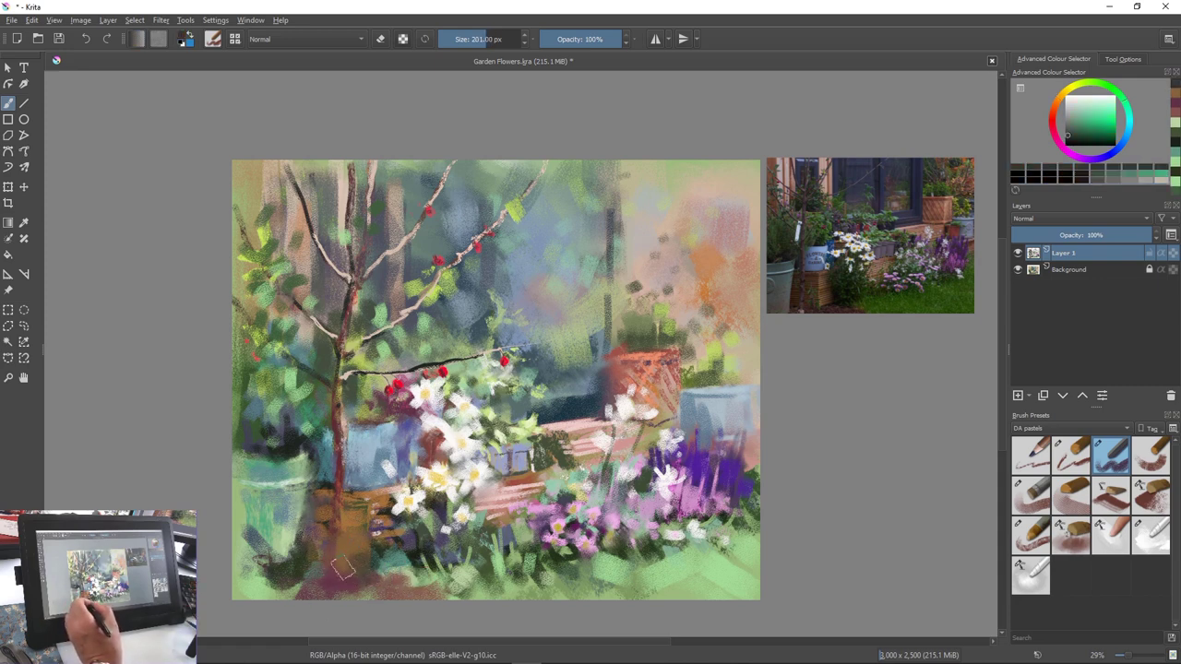
left_click_drag(342, 572, 390, 564)
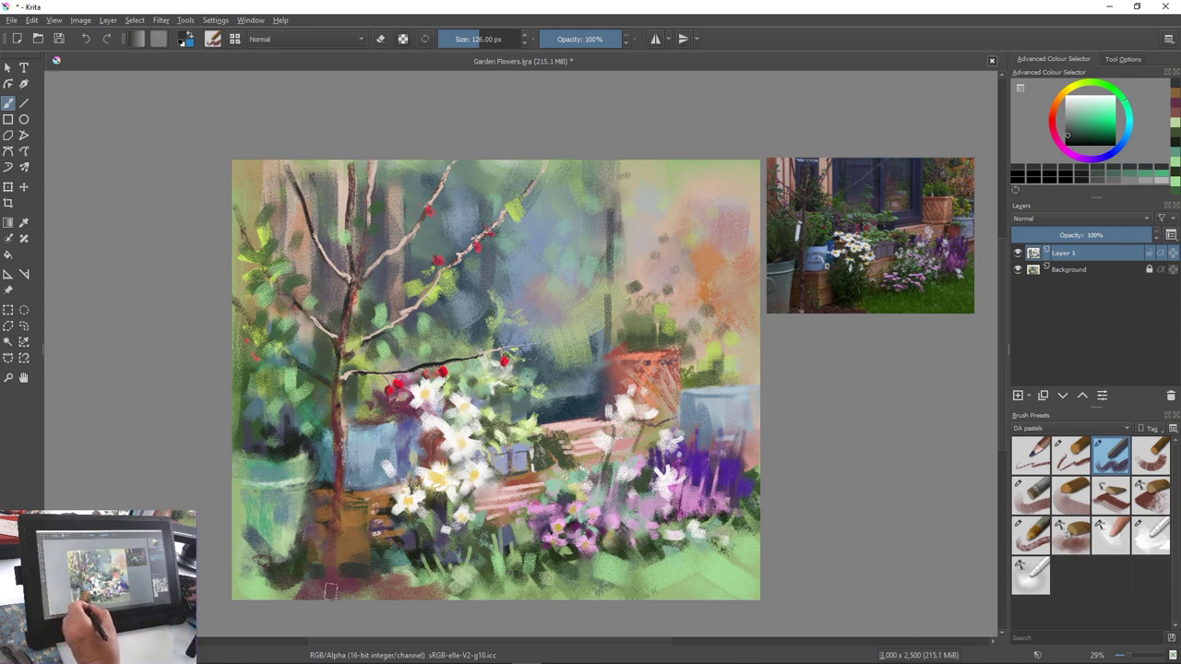
Extend the maroon soil to the painting's lower left corner and break its upper edge with sampled dark green strokes
left_click(391, 593, "ctrl")
mouse_move(293, 587)
left_mouse_down()
mouse_move(264, 589)
mouse_move(273, 574)
mouse_move(231, 581)
mouse_move(288, 605)
left_mouse_up()
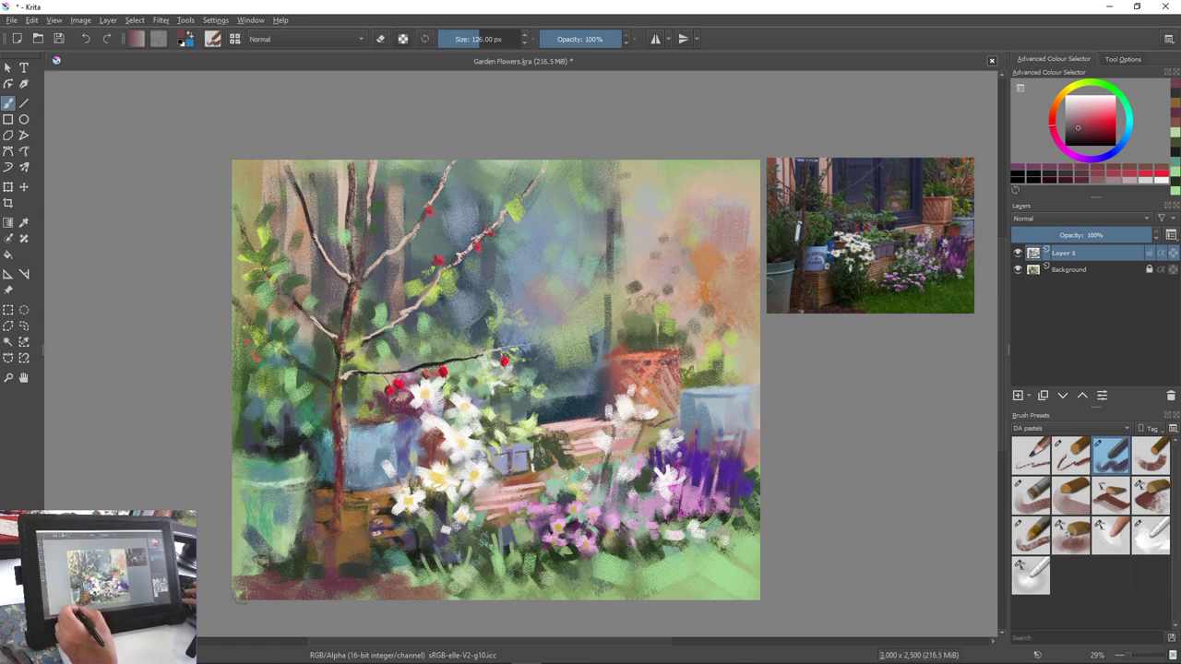
left_click(249, 574, "ctrl")
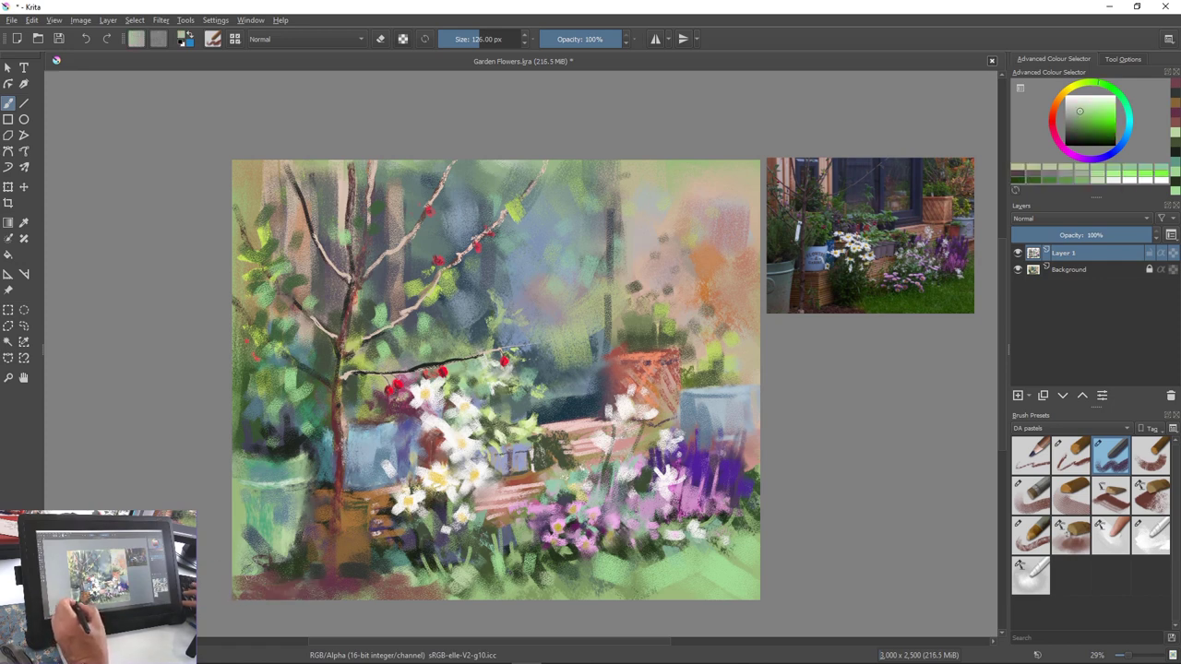
left_click(284, 570, "ctrl")
left_click_drag(287, 569, 253, 576)
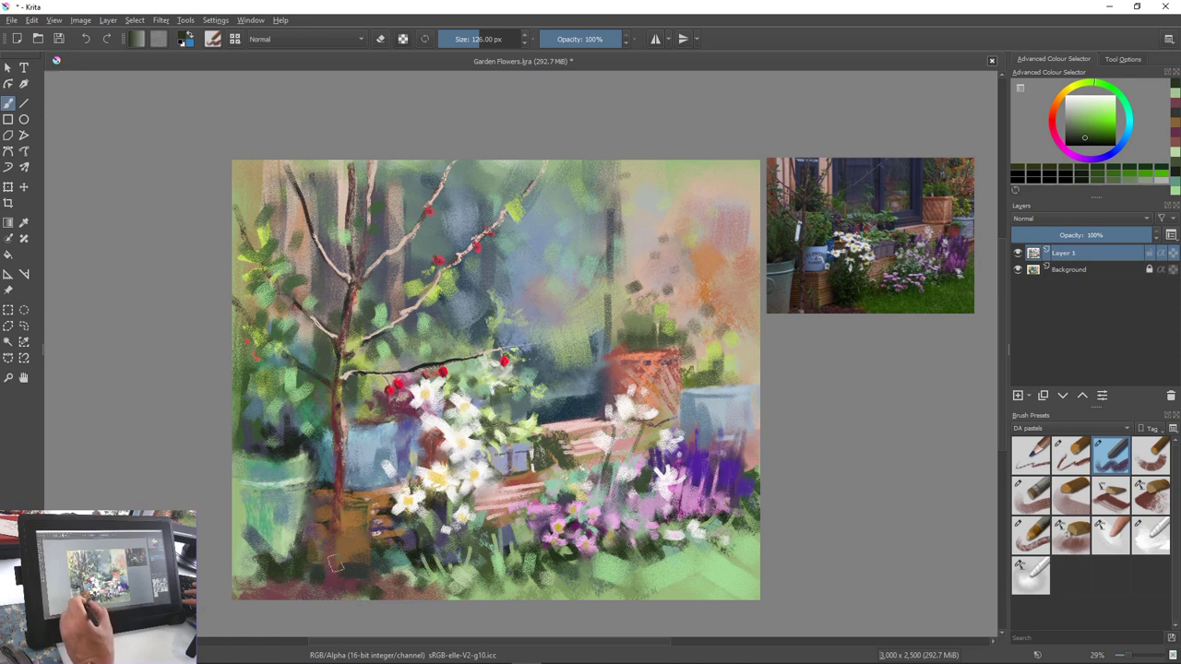
Dab pale pink highlights sampled from the steps onto the maroon soil, and add sampled brown to the planter's base
left_click(539, 532, "ctrl")
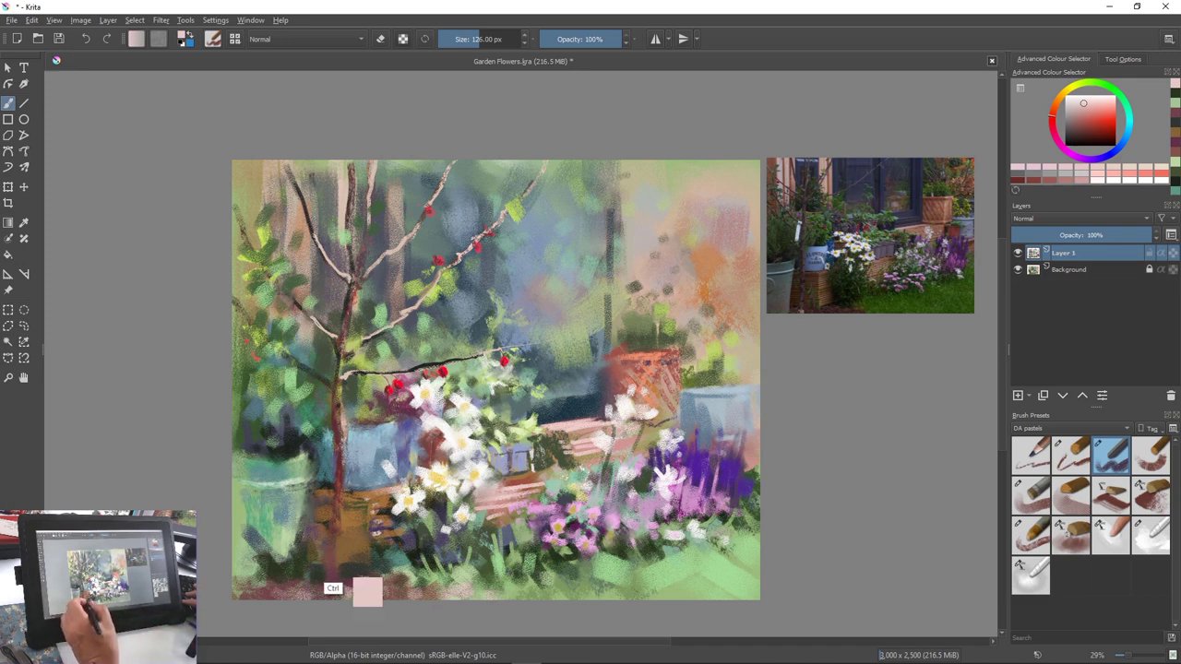
left_click(333, 557, "ctrl")
mouse_move(366, 555)
left_mouse_down()
mouse_move(350, 556)
mouse_move(367, 565)
left_mouse_up()
left_click(327, 556, "ctrl")
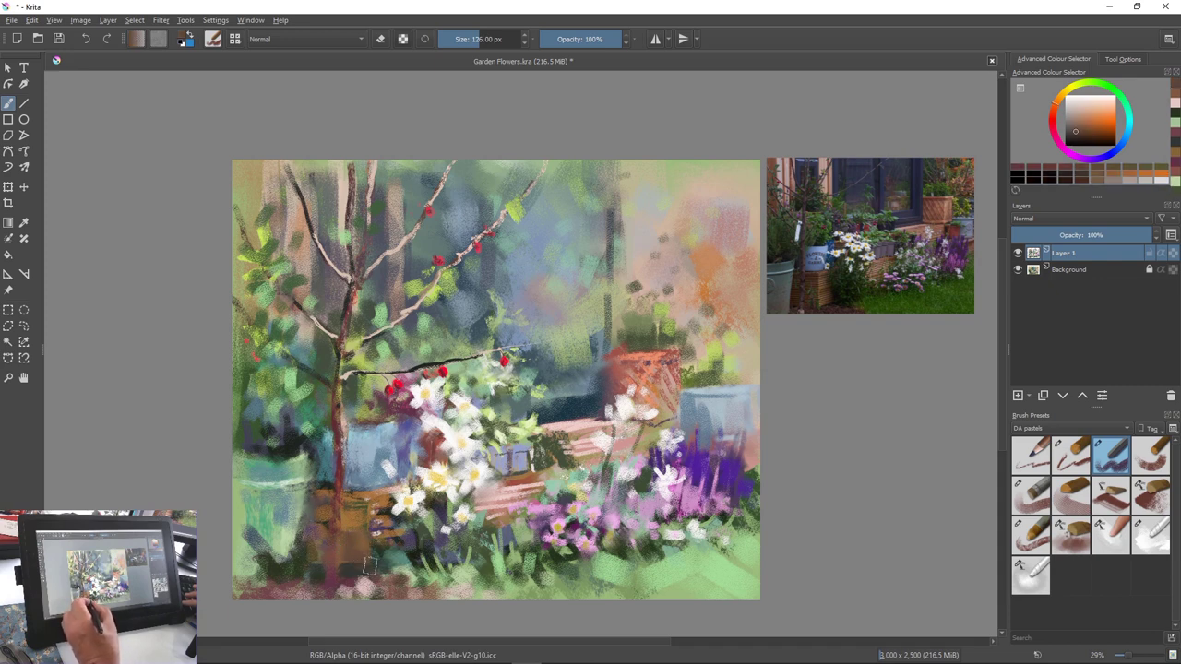
Refine the lower part of the wooden planter beside the trunk with sampled dark green, ochre and dark grey-blue strokes
left_click(427, 584, "ctrl")
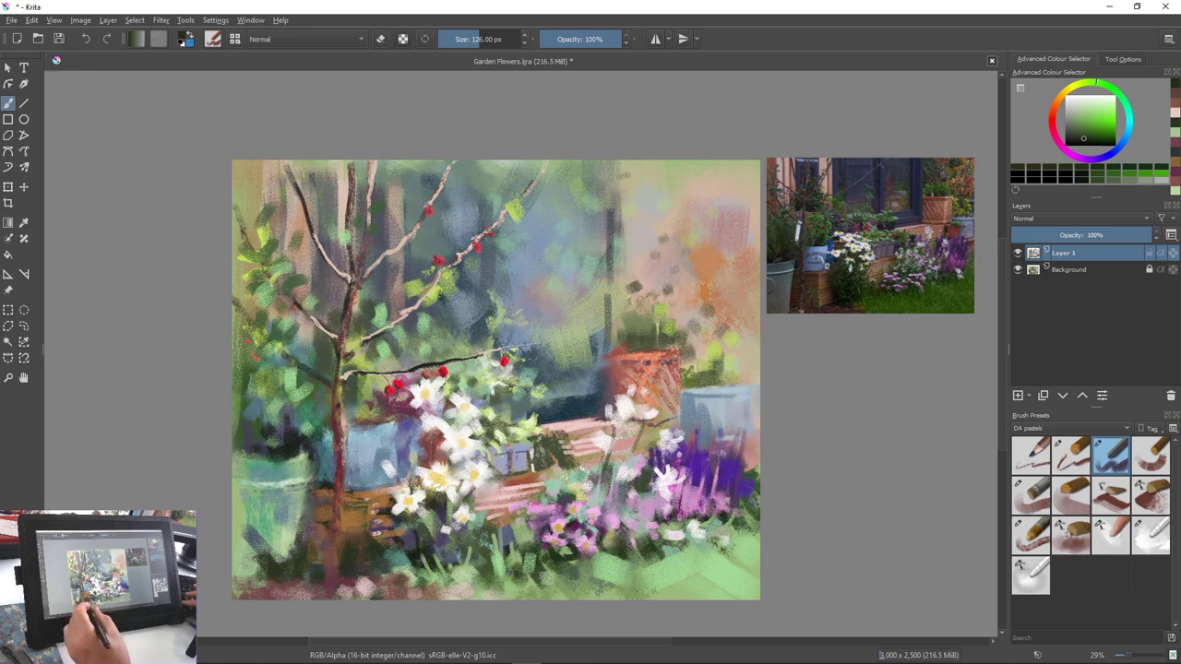
left_click(348, 547, "ctrl")
left_click_drag(356, 533, 360, 564)
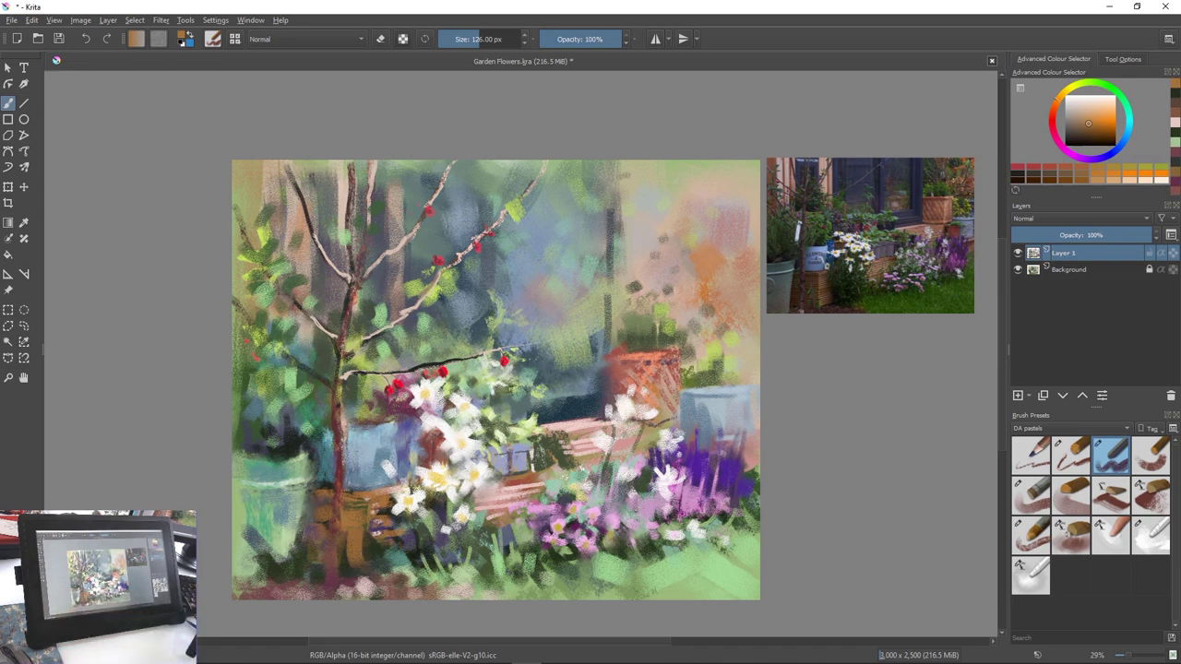
key("ctrl")
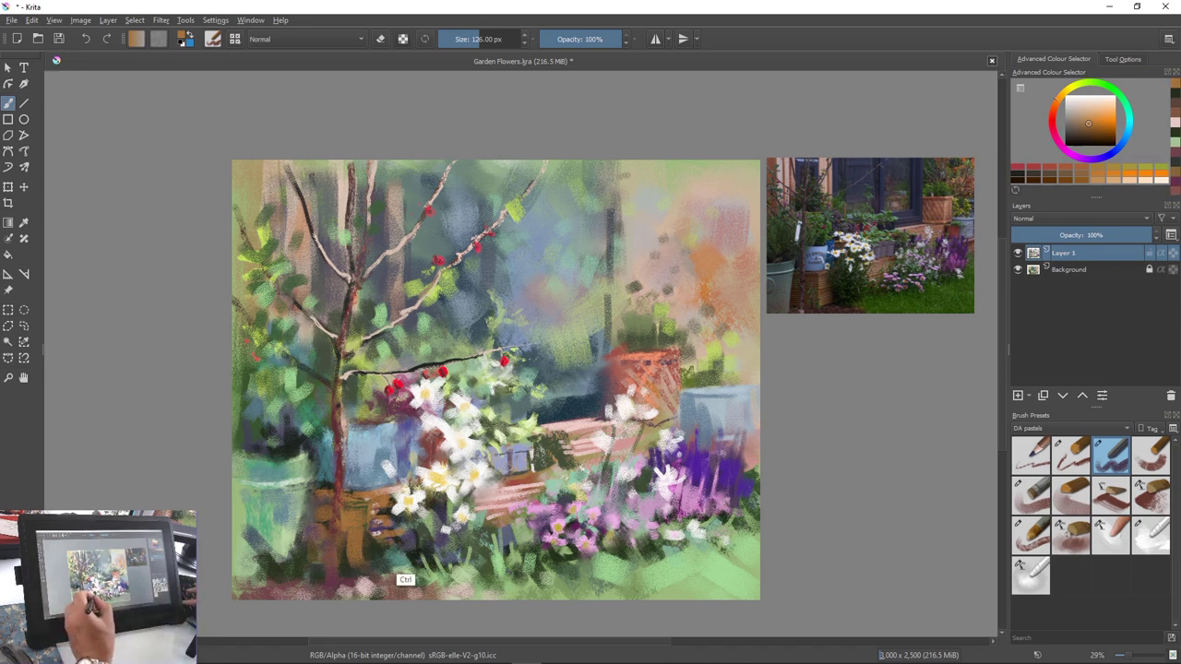
left_click(369, 567, "ctrl")
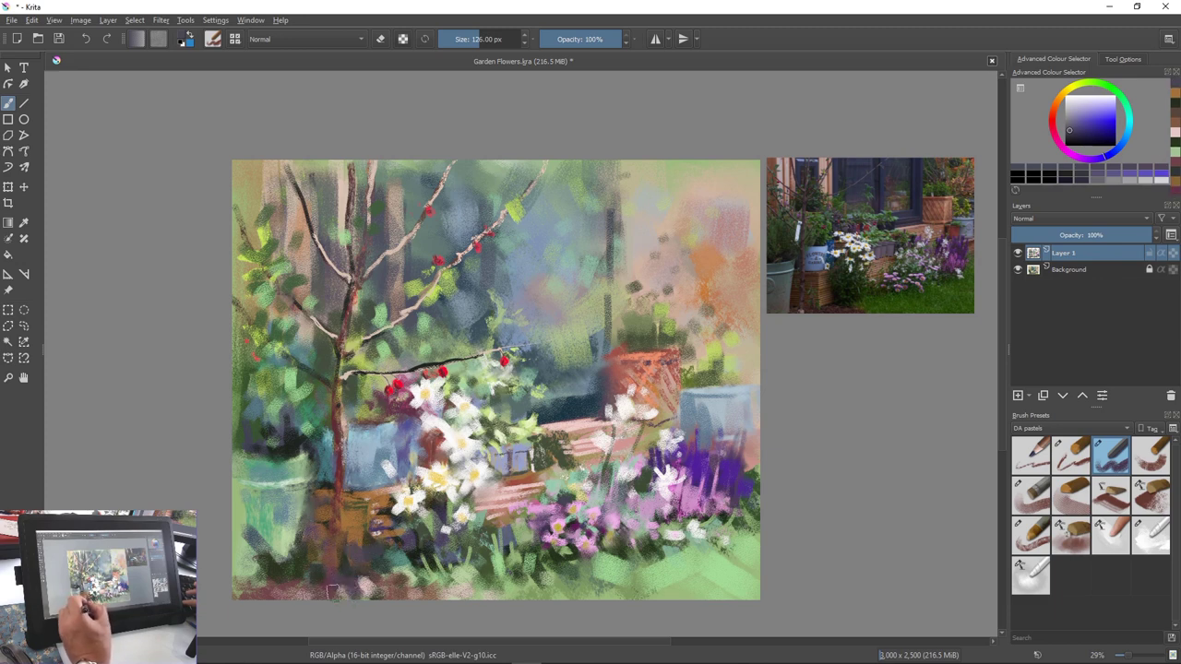
Enlarge the brush to 215 px and darken the edge of the window frame with grey-blue, adding purple sampled from the lavender to the glass
left_click_drag(279, 534, 297, 565)
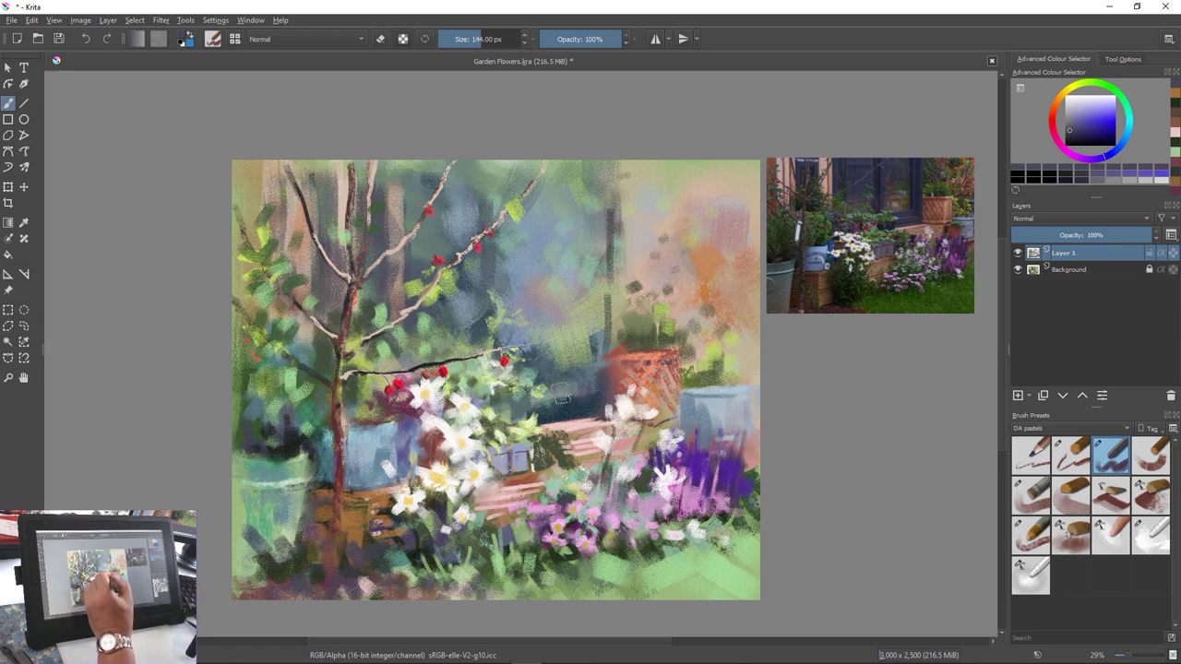
key("bracketright")
key("bracketright")
key("bracketright")
key("bracketright")
key("bracketright")
key("bracketright")
left_click_drag(610, 279, 609, 321)
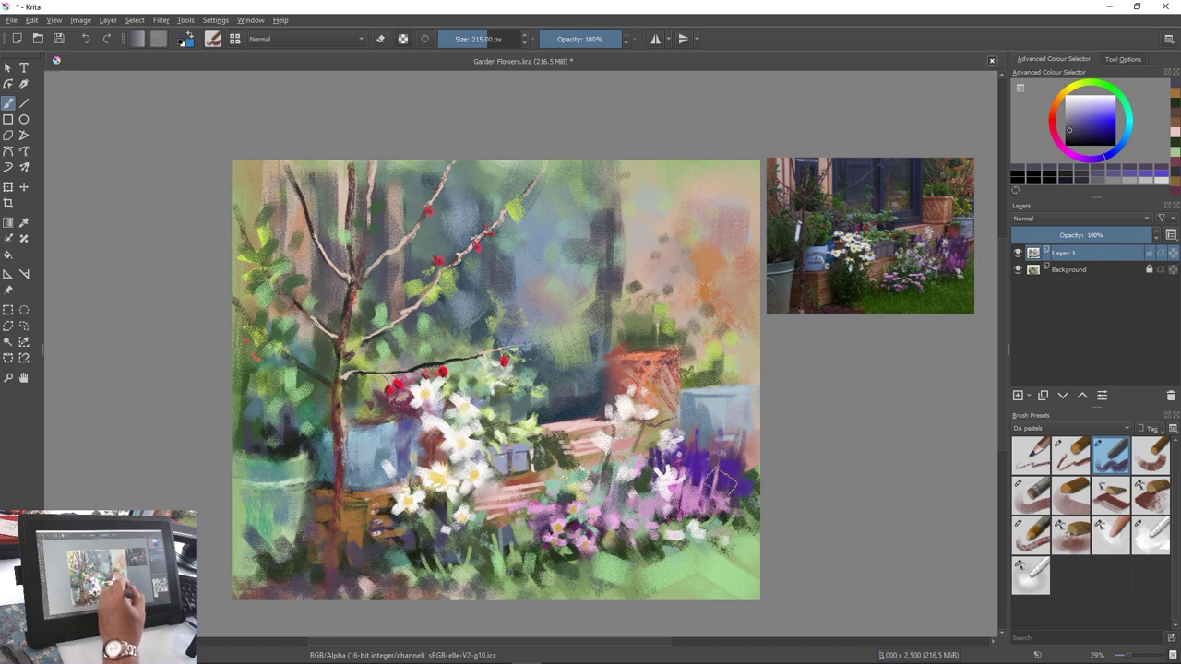
left_click(712, 504, "ctrl")
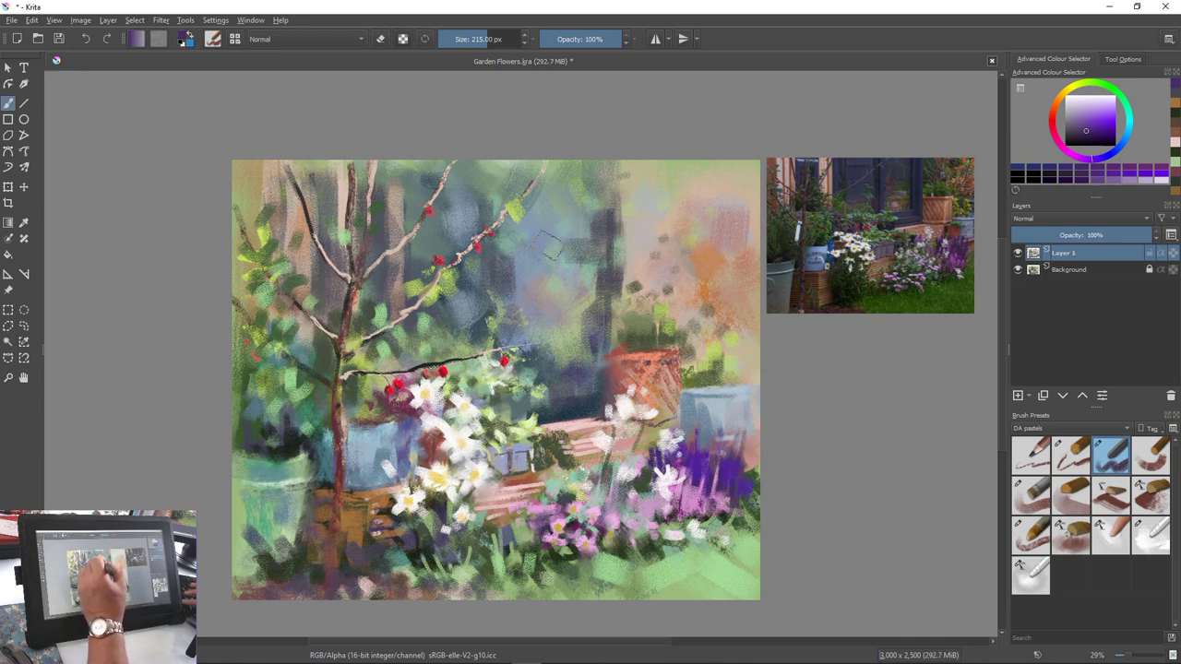
mouse_move(549, 243)
left_mouse_down()
mouse_move(524, 283)
mouse_move(555, 295)
left_mouse_up()
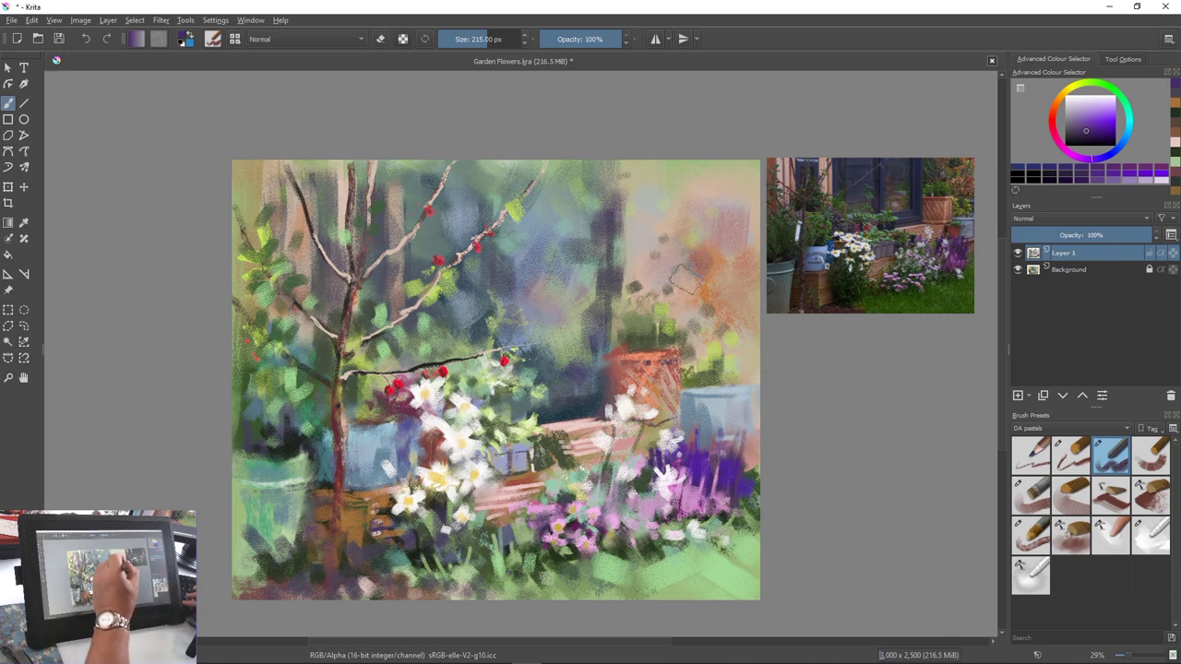
Rework the upper part of the wall beside the window with purple touches and beige sampled from the wall
left_click_drag(673, 184, 692, 200)
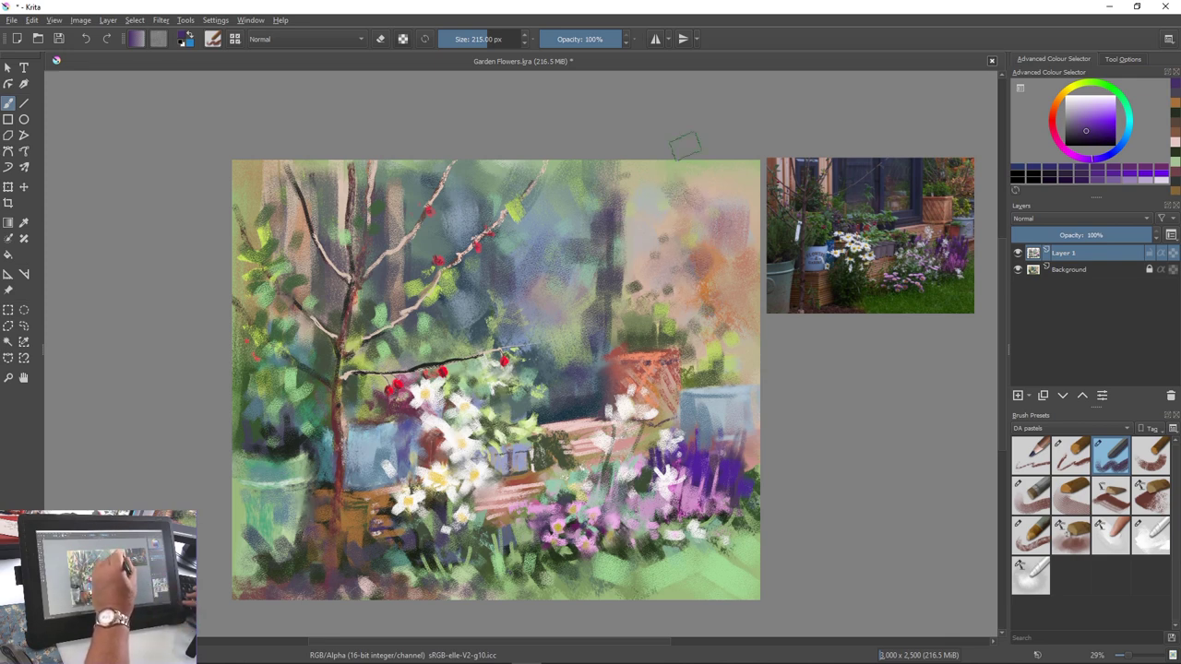
mouse_move(724, 159)
left_mouse_down()
mouse_move(719, 189)
mouse_move(740, 213)
mouse_move(699, 165)
left_mouse_up()
left_click(651, 205, "ctrl")
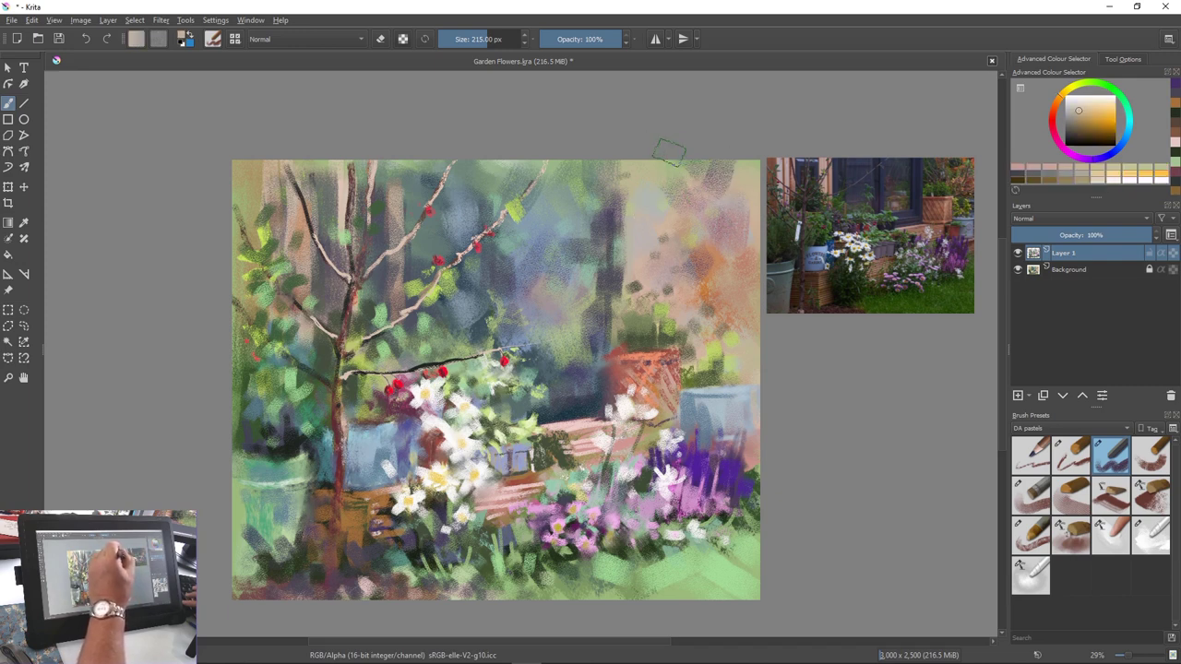
left_click_drag(718, 166, 715, 186)
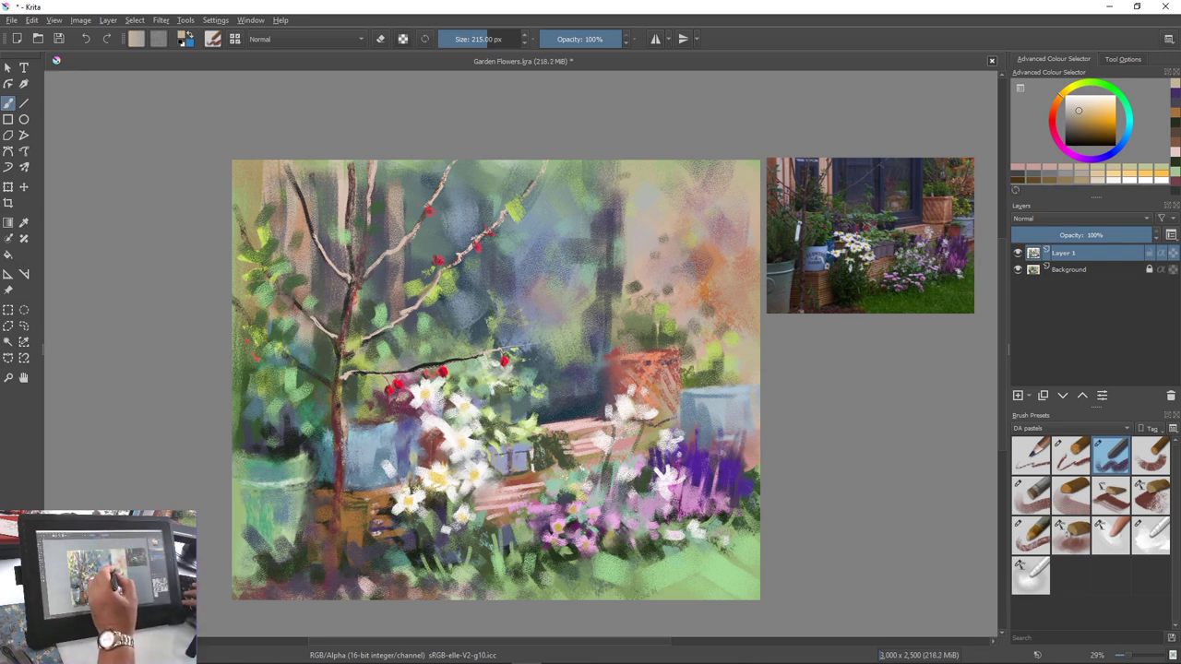
Soften the foliage above the terracotta pot with broad beige strokes and greens sampled from the plants and grass
left_click_drag(635, 338, 681, 356)
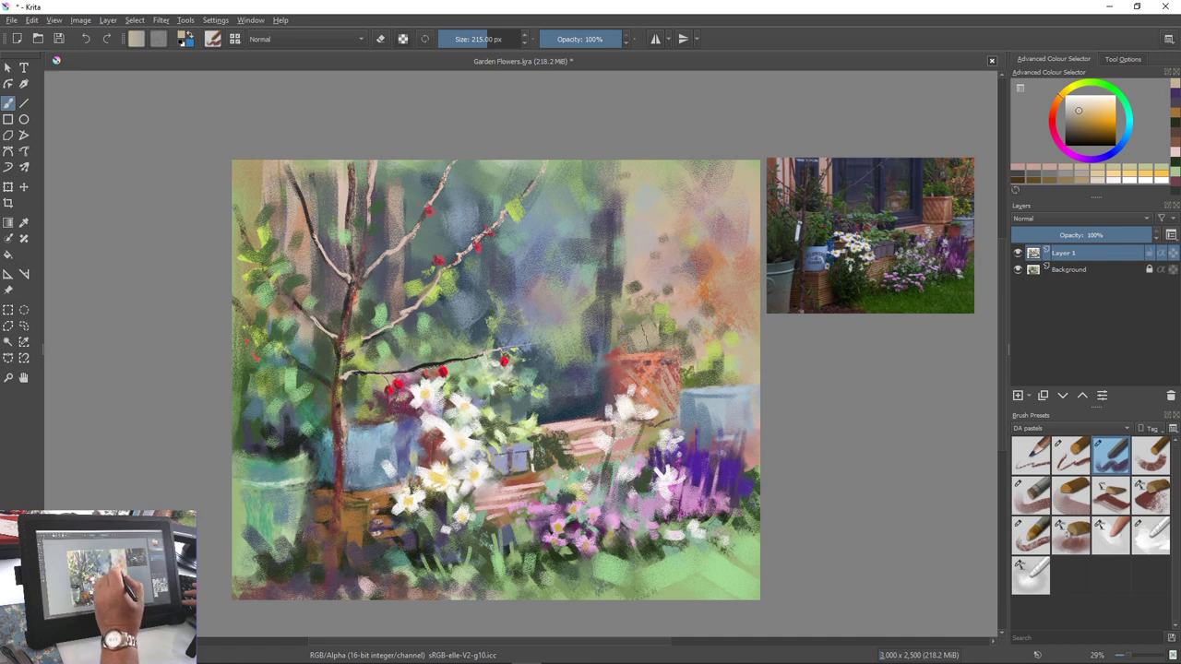
left_click(664, 338, "ctrl")
left_click_drag(648, 320, 655, 345)
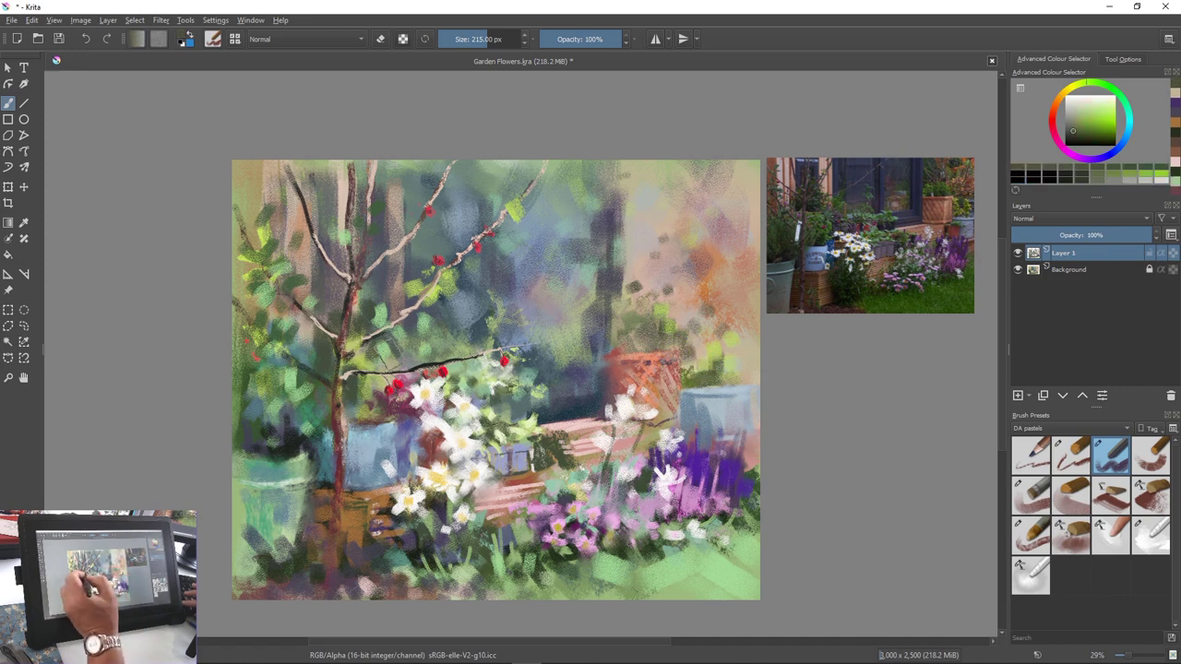
left_click(397, 363, "ctrl")
mouse_move(653, 310)
left_mouse_down()
mouse_move(692, 345)
mouse_move(686, 329)
mouse_move(661, 333)
mouse_move(670, 328)
mouse_move(684, 351)
mouse_move(639, 355)
left_mouse_up()
left_click(397, 369, "ctrl")
left_click(485, 377, "ctrl")
left_click(694, 578, "ctrl")
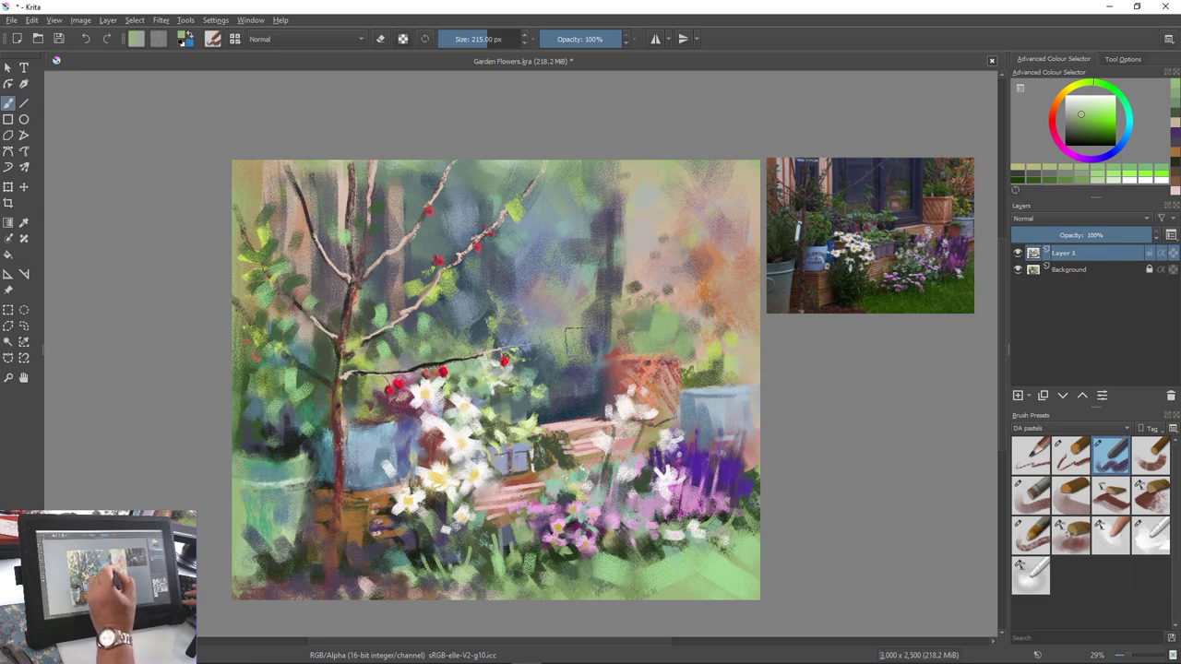
Reduce the brush to 68 px and dab leaves above and beside the terracotta pot with dark green sampled from the foreground
key("[")
key("[")
key("[")
key("[")
key("[")
key("[")
key("[")
key("[")
key("[")
key("[")
key("[")
key("[")
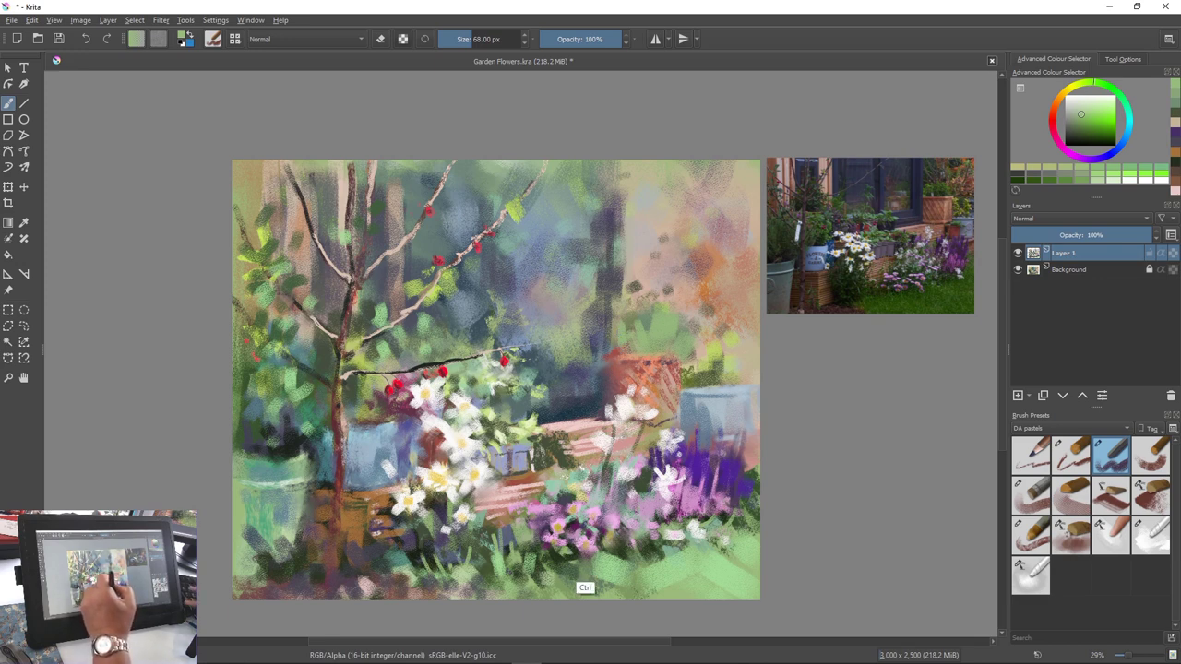
left_click(577, 583, "ctrl")
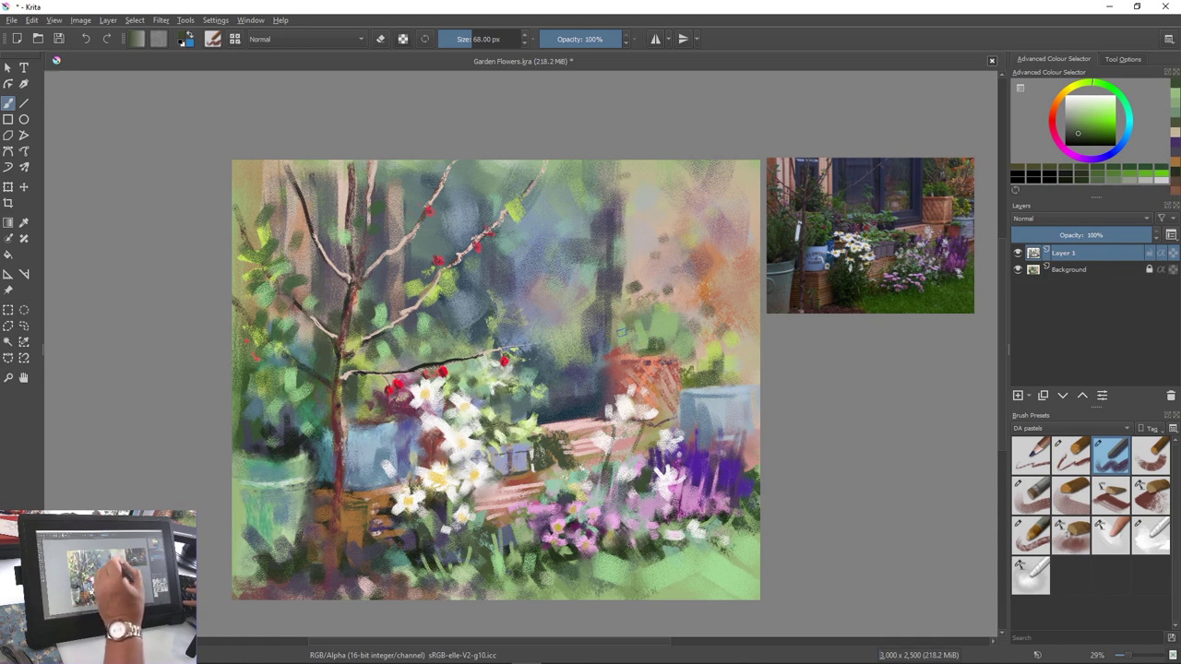
mouse_move(643, 322)
left_mouse_down()
mouse_move(641, 346)
mouse_move(625, 345)
mouse_move(685, 349)
mouse_move(656, 322)
mouse_move(696, 376)
left_mouse_up()
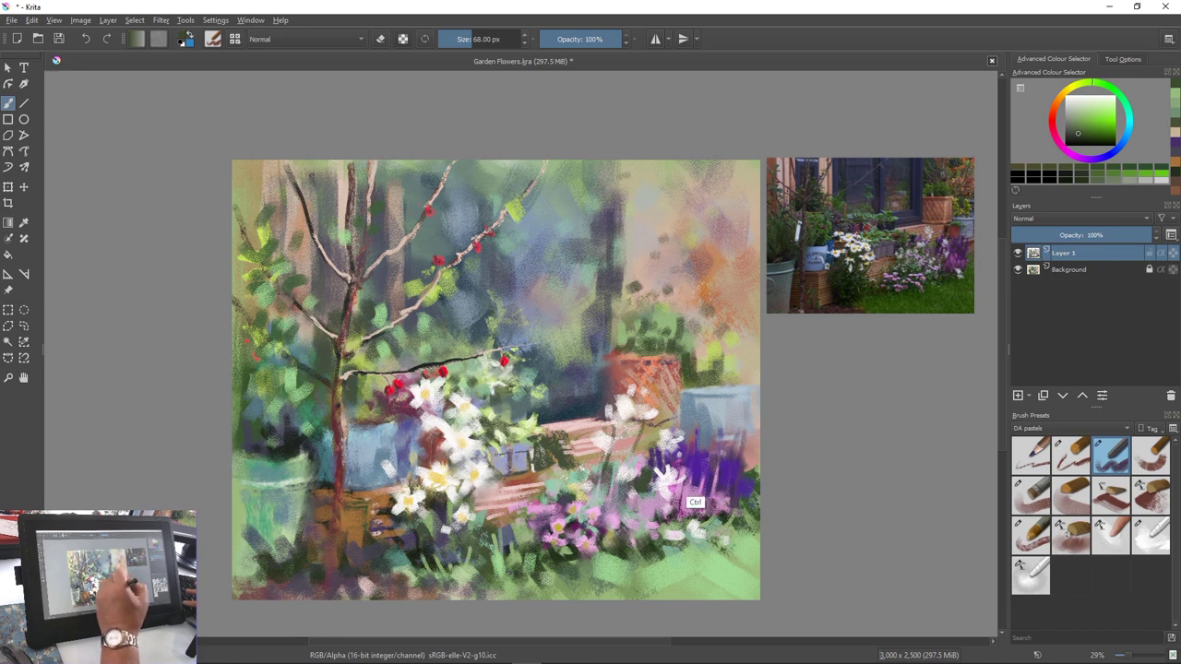
Add sampled grey-blue shadows and yellow-green leaves to the plant above the pale blue pot
left_click(508, 537, "ctrl")
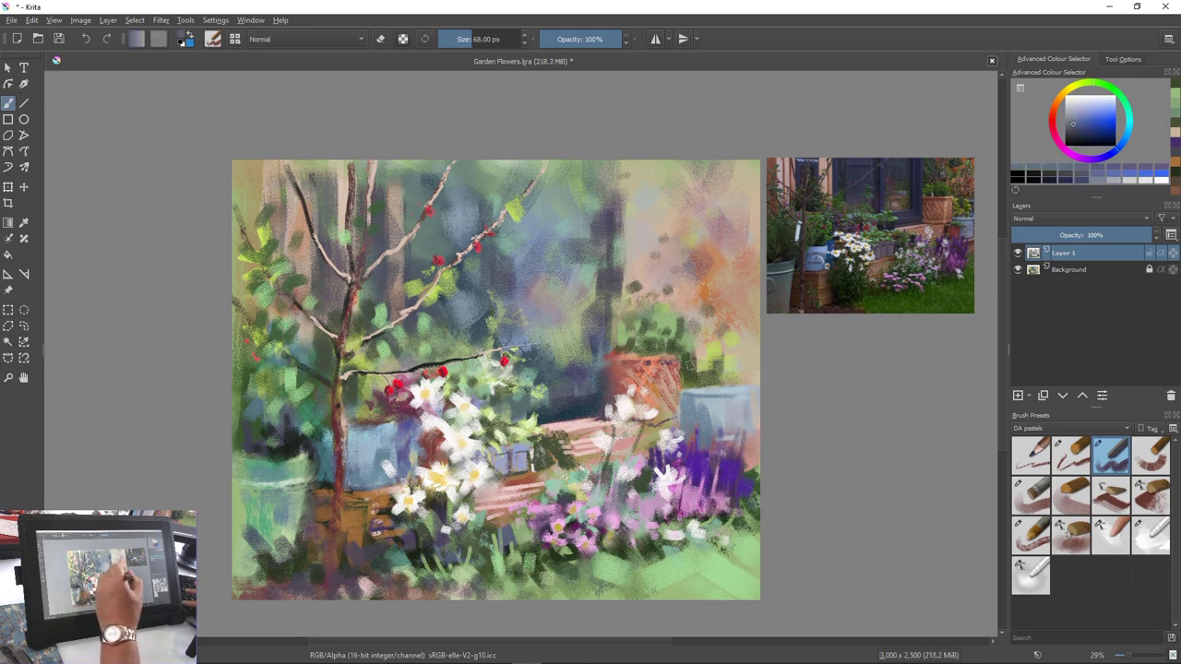
mouse_move(689, 364)
left_mouse_down()
mouse_move(692, 378)
mouse_move(737, 381)
left_mouse_up()
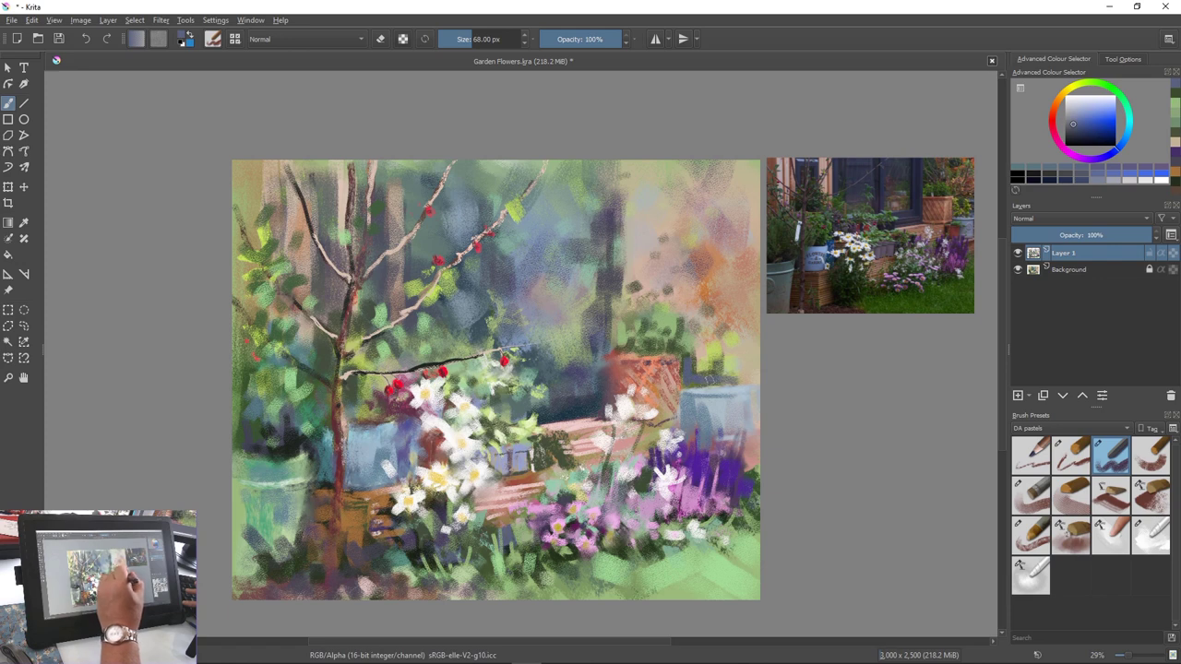
left_click(710, 379, "ctrl")
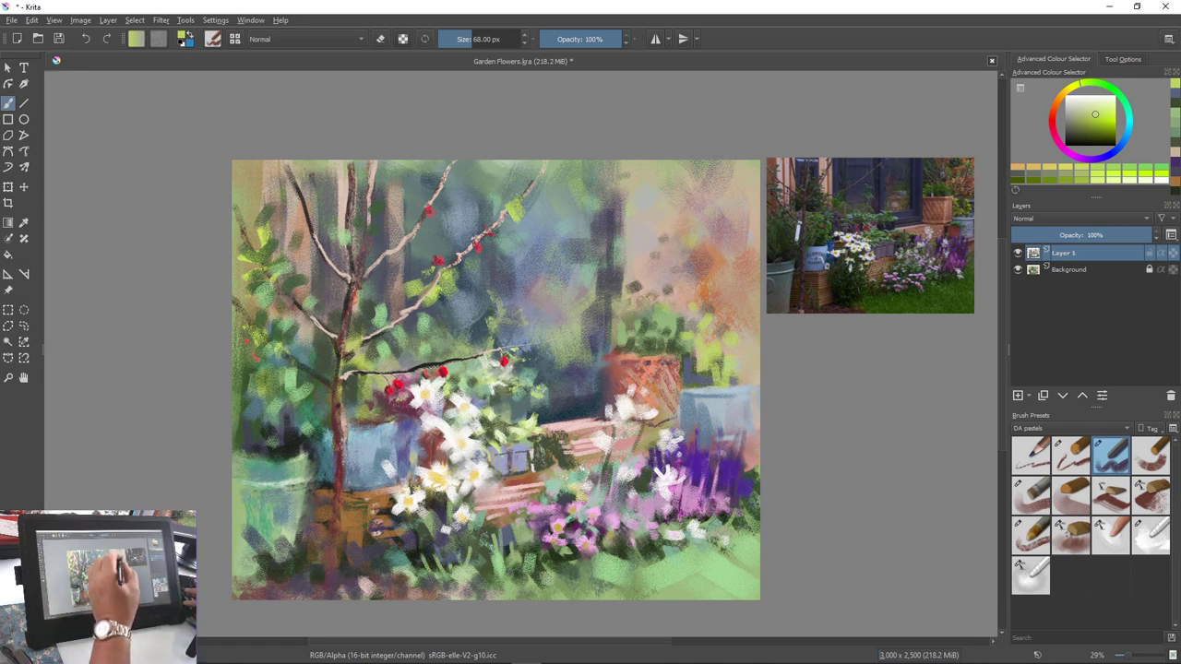
Enlarge the brush to 154 px and fill out the terracotta pot with red-brown sampled from its side
left_click(636, 406, "ctrl")
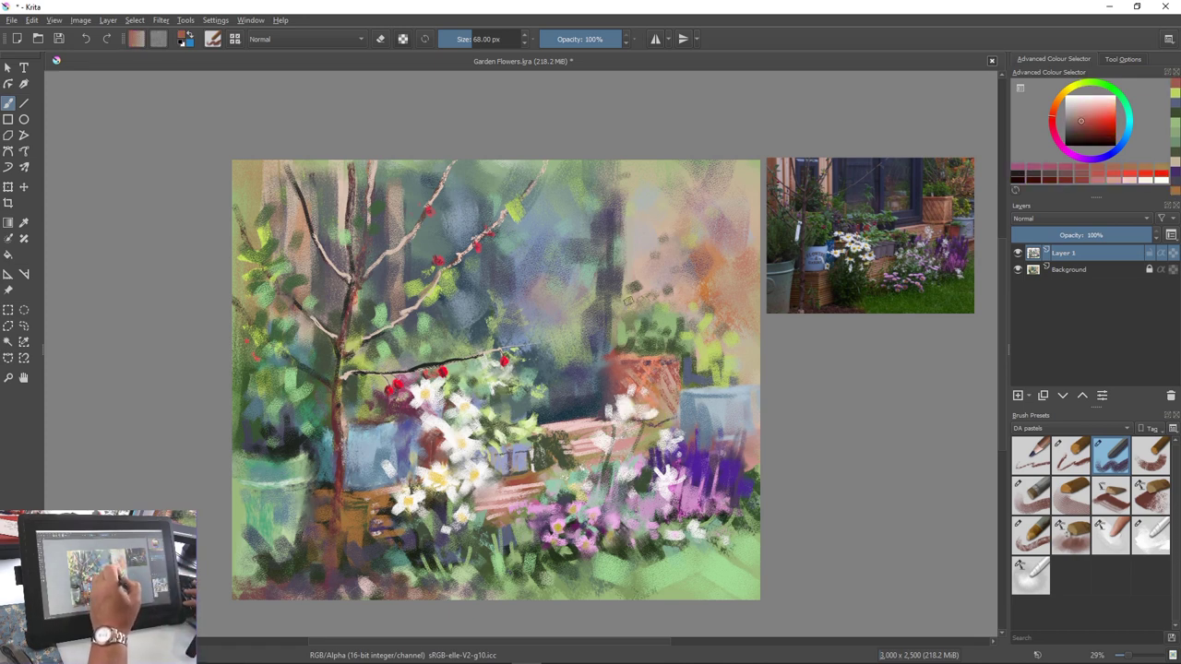
key("bracketright")
key("bracketright")
key("bracketright")
key("bracketright")
key("bracketright")
key("bracketright")
key("bracketright")
key("bracketright")
key("bracketright")
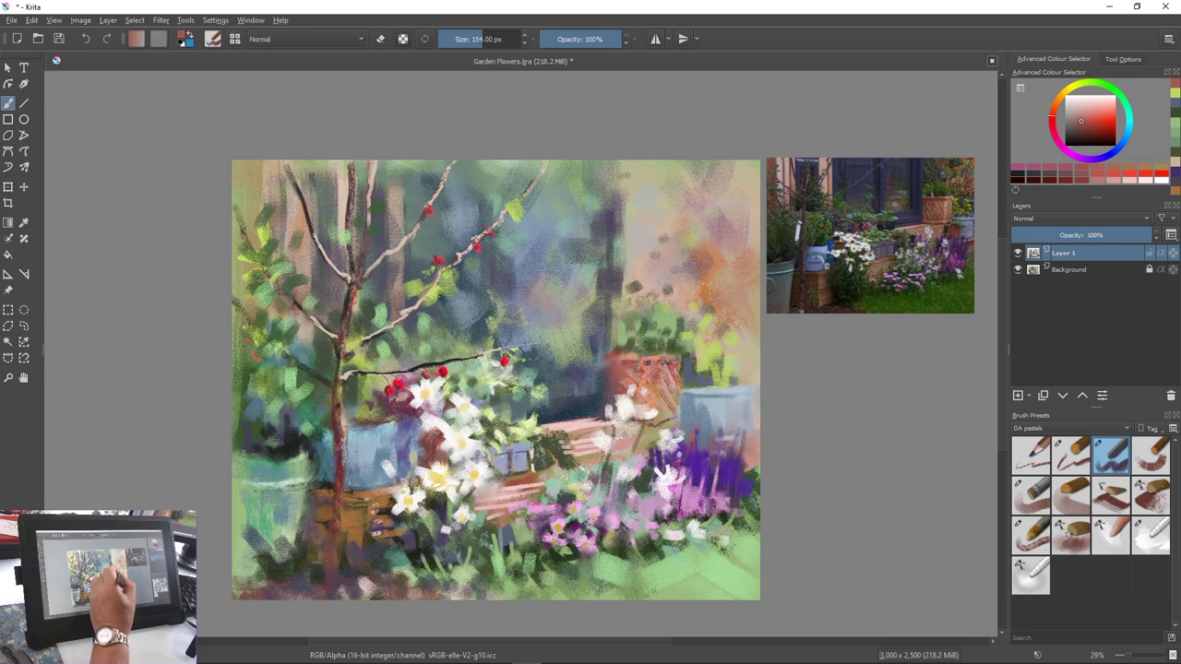
left_click_drag(644, 367, 651, 407)
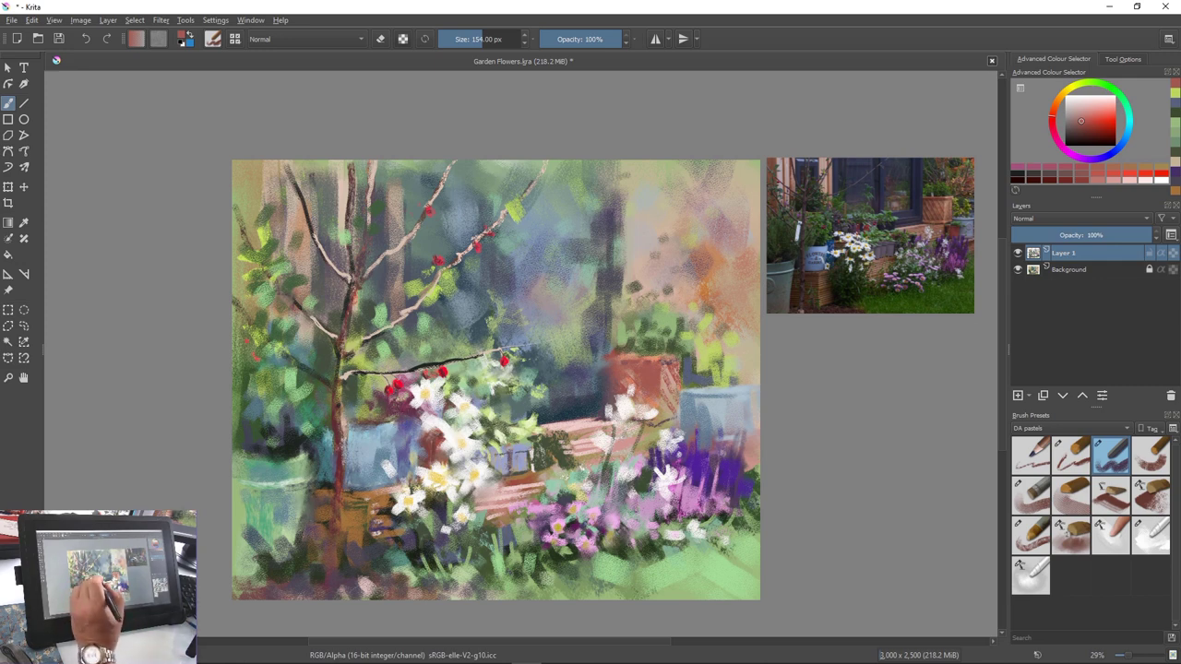
Reduce the brush to 59 px and paint sampled dark brown and grey-blue accents into the gaps around the white daisies
key("ctrl")
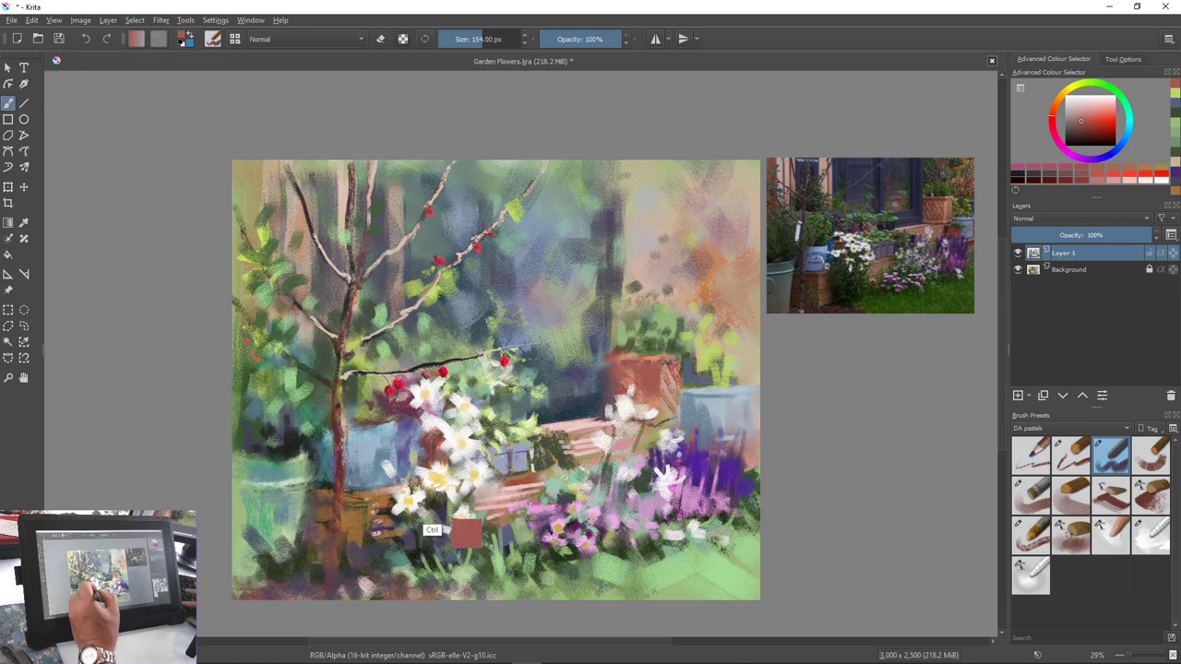
left_click(426, 524, "ctrl")
key("bracketleft")
key("bracketleft")
key("bracketleft")
key("bracketleft")
key("bracketleft")
key("bracketleft")
key("bracketleft")
key("bracketleft")
key("bracketleft")
key("bracketleft")
key("bracketleft")
key("bracketleft")
key("bracketleft")
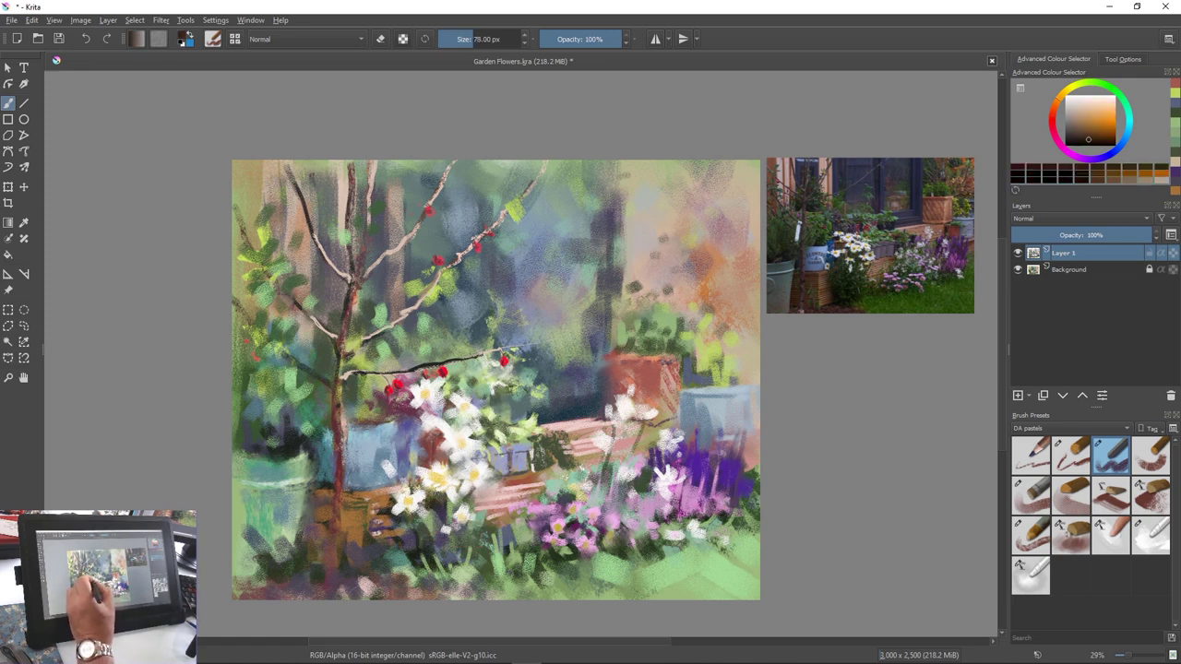
mouse_move(410, 397)
left_mouse_down()
mouse_move(406, 413)
mouse_move(452, 458)
mouse_move(415, 472)
mouse_move(420, 491)
mouse_move(397, 493)
left_mouse_up()
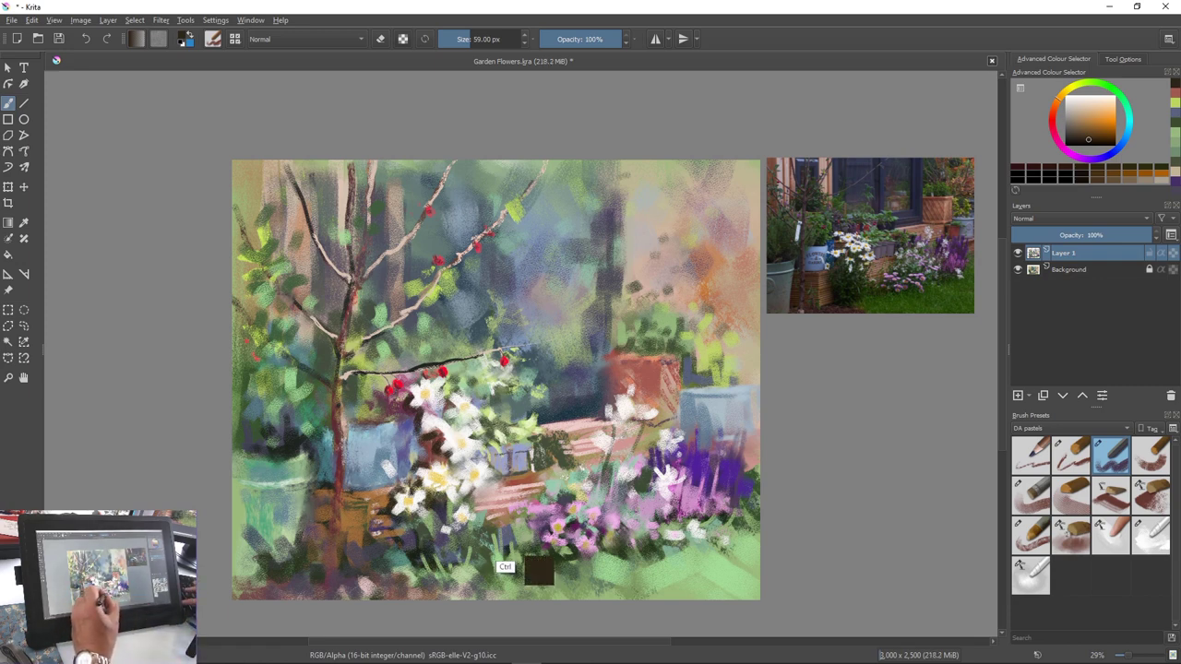
left_click(504, 535, "ctrl")
left_click_drag(417, 418, 419, 438)
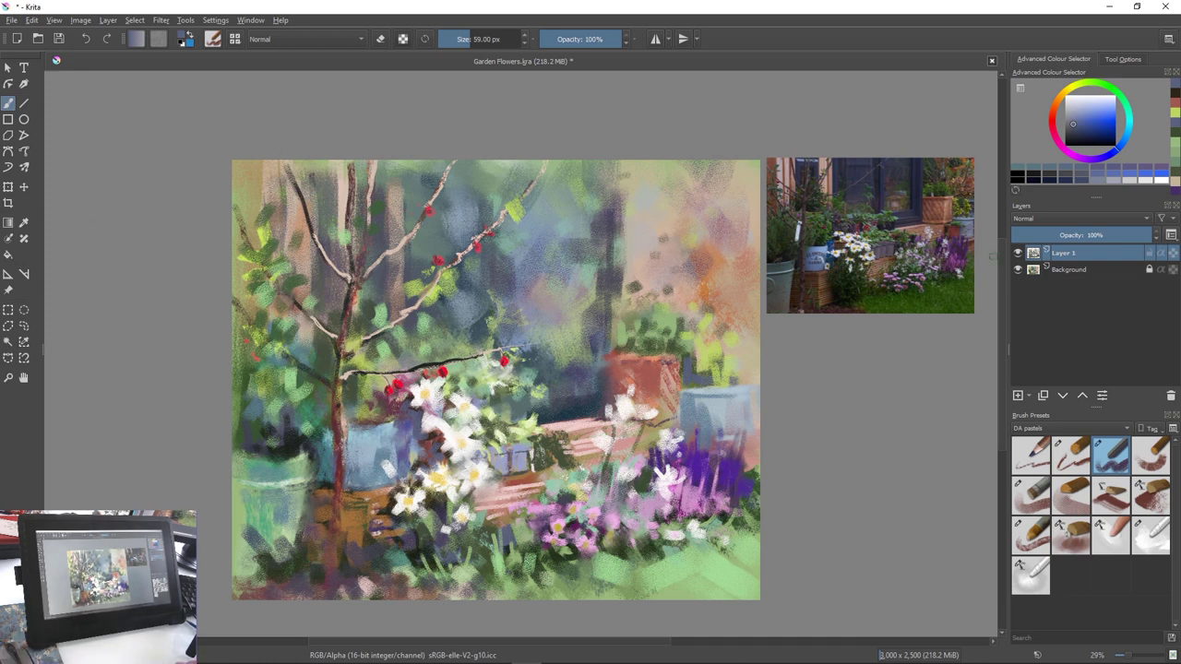
Sign the artist's name in grey-blue on the lower right grass, using the first DA pastels preset at 55 px
left_click(1031, 456)
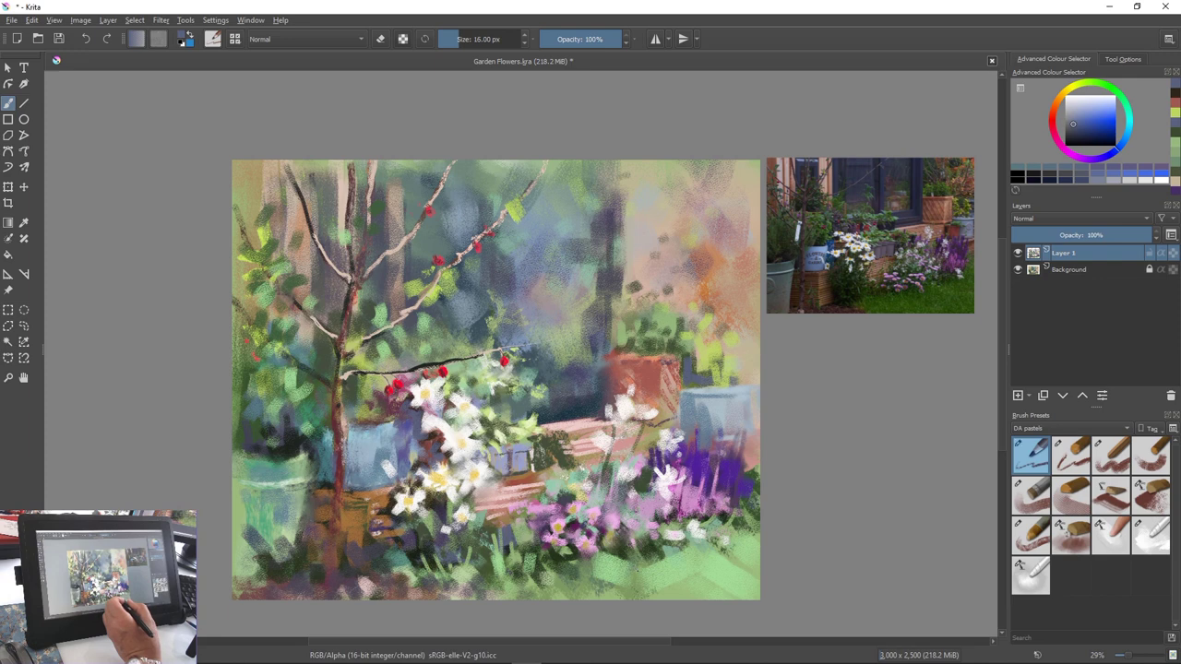
key("]")
key("]")
key("]")
key("]")
key("]")
key("]")
key("]")
key("]")
key("]")
key("]")
key("]")
key("]")
key("]")
key("]")
key("]")
key("]")
key("]")
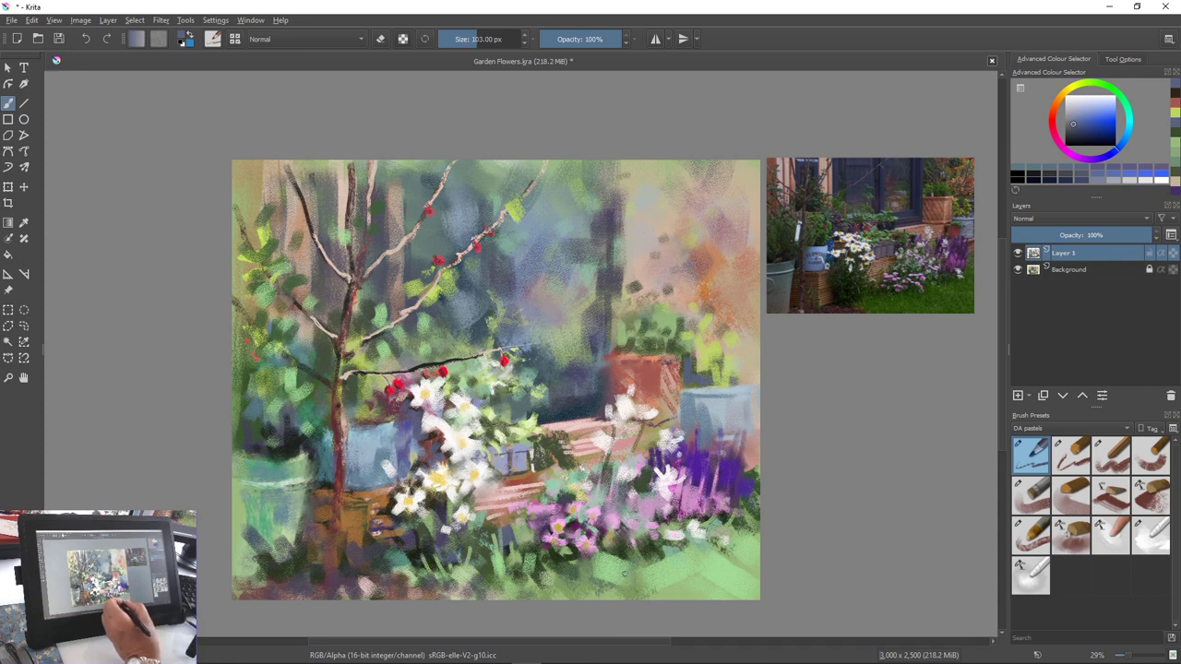
key("bracketleft")
key("bracketleft")
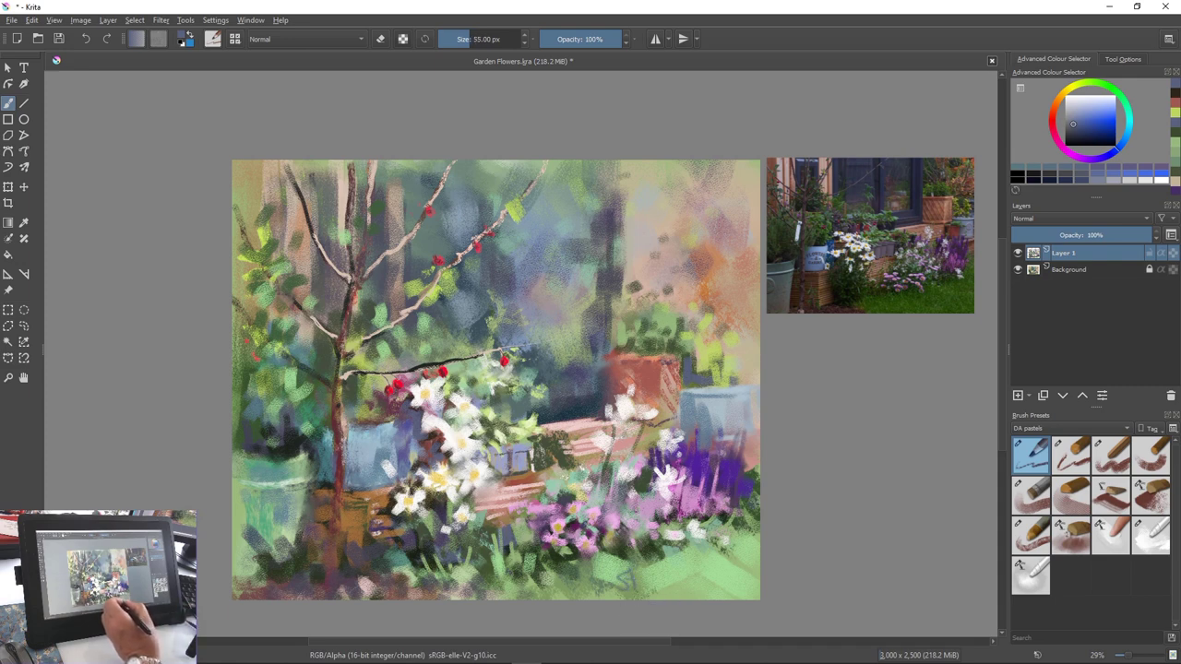
left_click_drag(654, 572, 687, 590)
left_click_drag(694, 576, 707, 590)
mouse_move(713, 566)
left_mouse_down()
mouse_move(722, 588)
mouse_move(717, 578)
left_mouse_up()
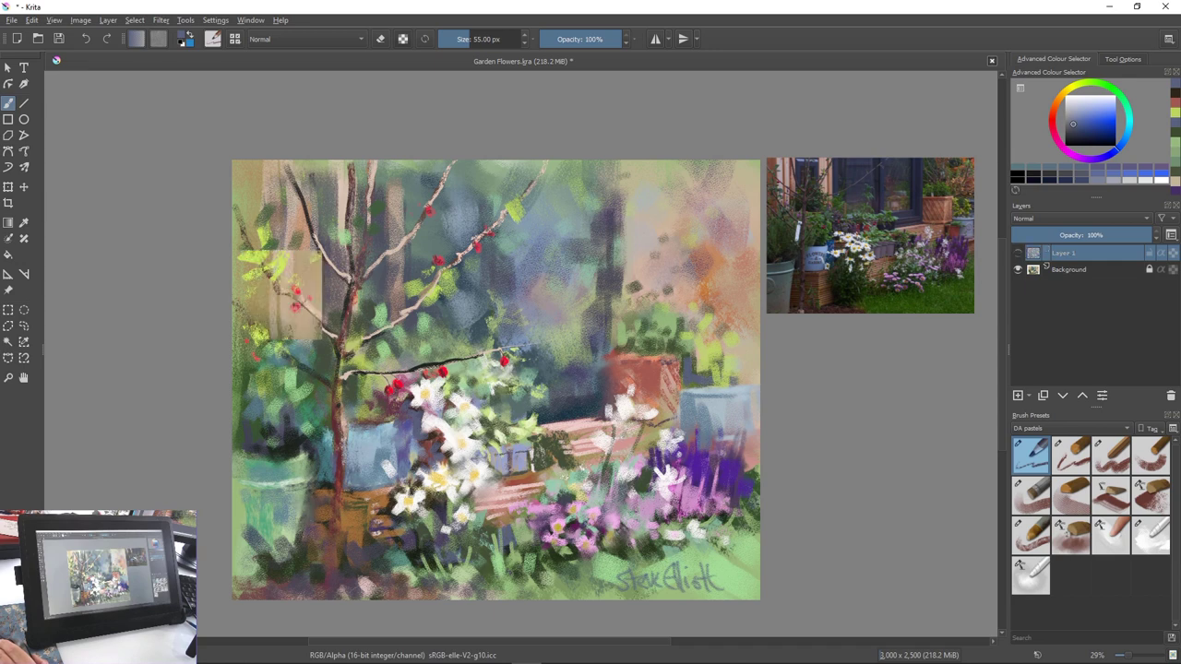
Hide and reshow Layer 1 to compare the signed painting with the earlier version on the Background layer
left_click(1018, 252)
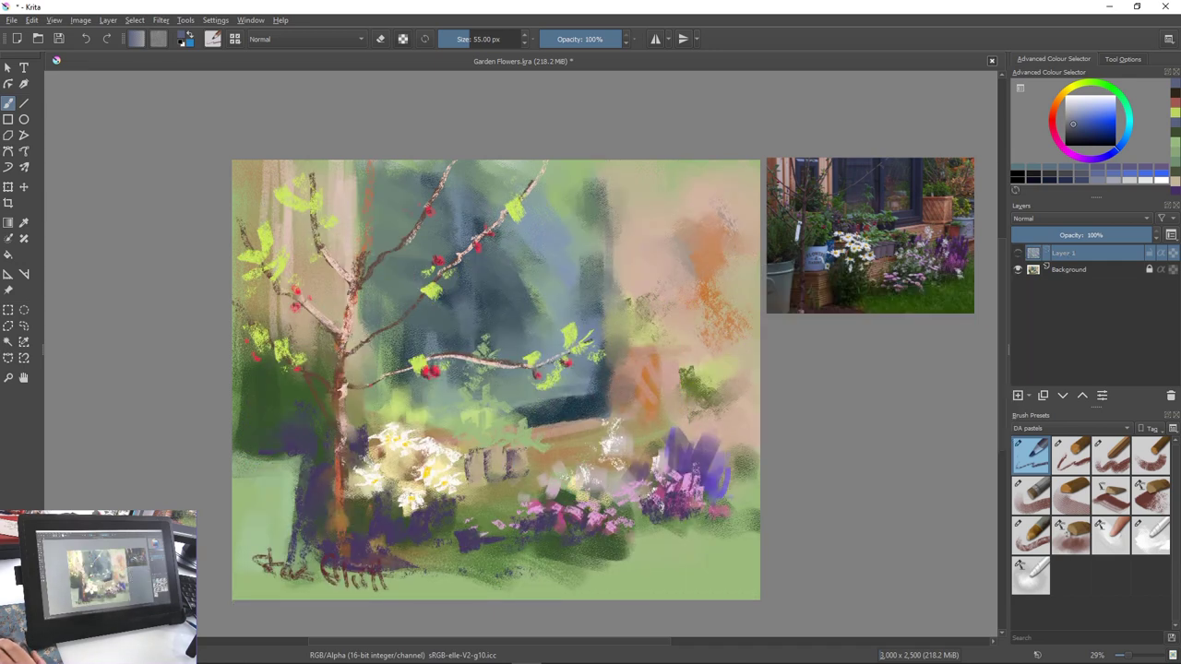
mouse_move(1061, 252)
left_click(1018, 251)
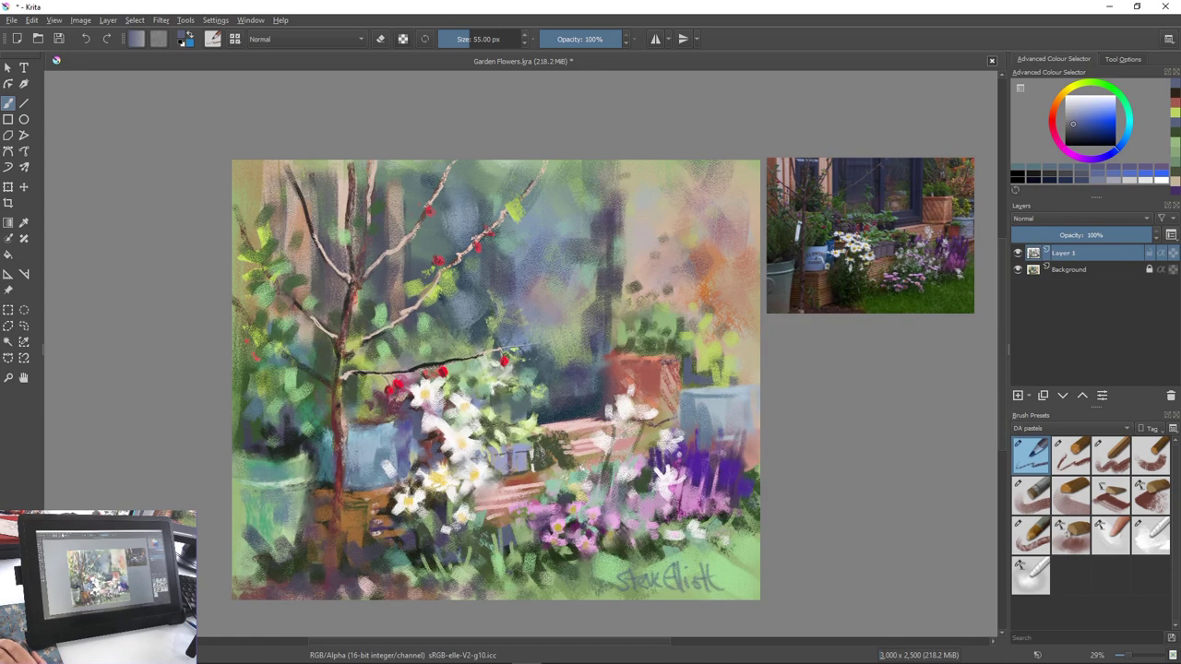
mouse_move(1018, 252)
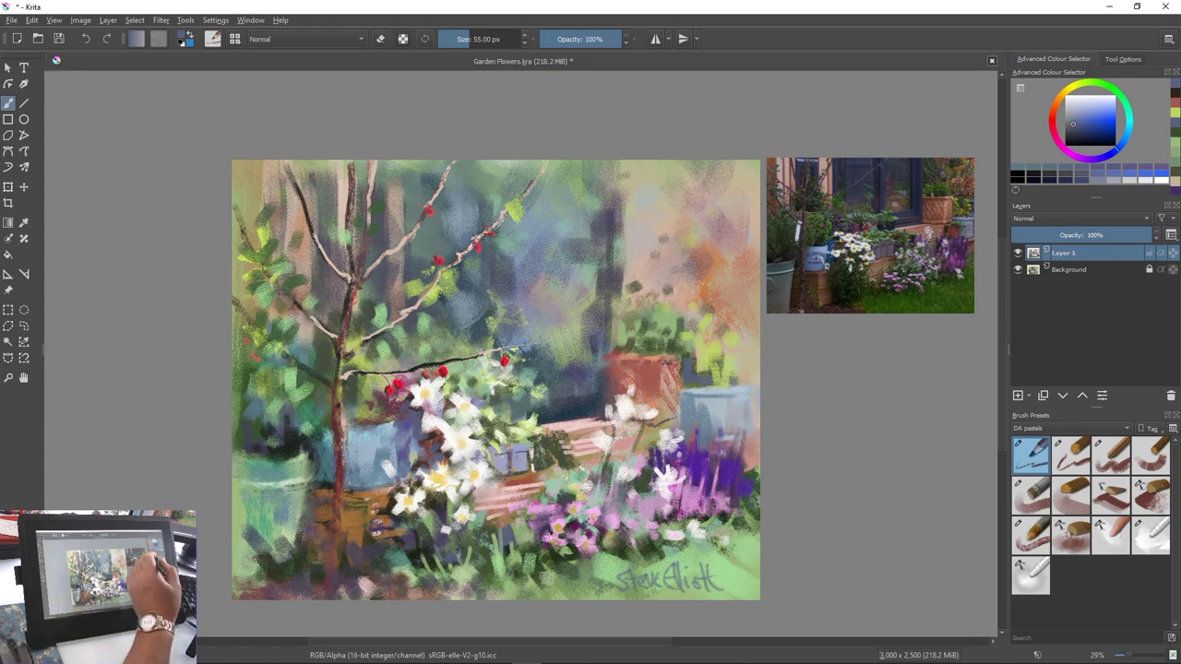
Pick a muted reddish brown, enlarge the brush to 201 px and dab it over the wooden planter beside the trunk
left_click(1051, 114)
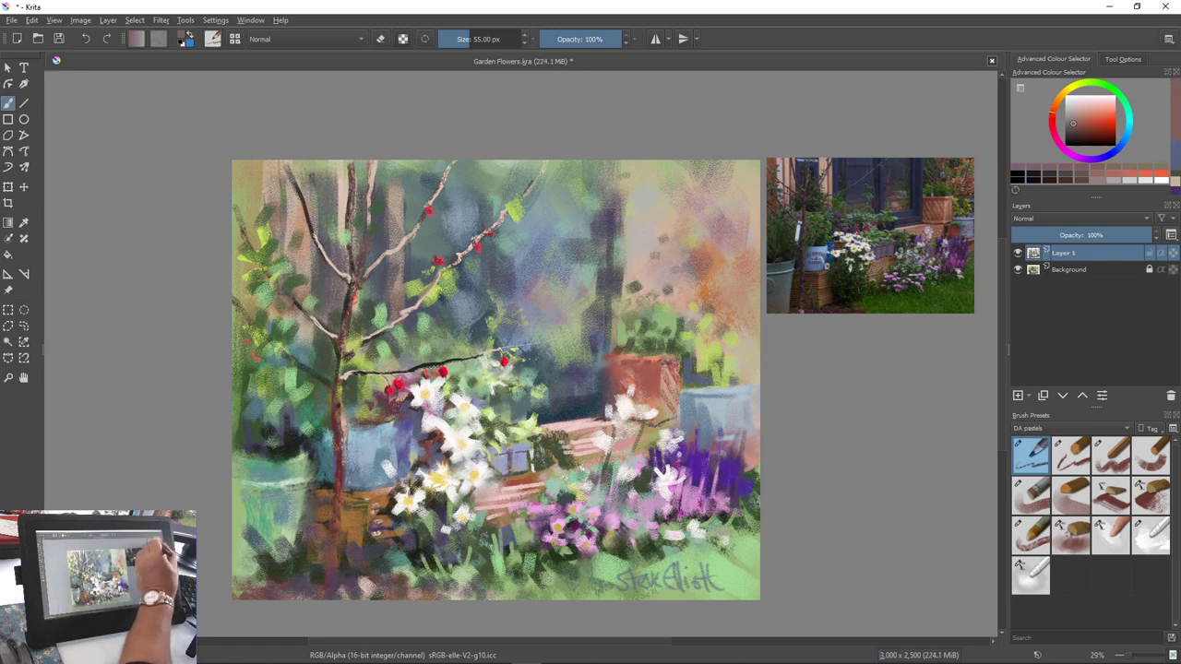
left_click(1081, 107)
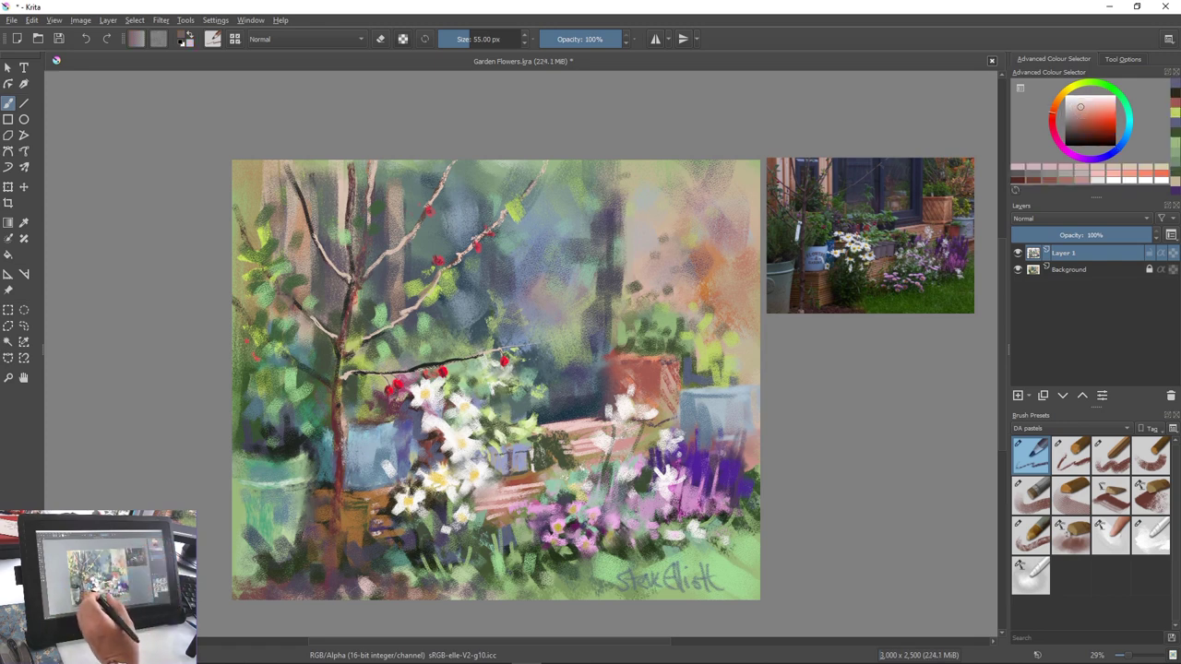
key("bracketright")
key("bracketright")
key("bracketright")
key("bracketright")
key("bracketright")
key("bracketright")
key("bracketright")
key("bracketright")
key("bracketright")
key("bracketright")
key("bracketright")
key("bracketright")
key("bracketright")
key("bracketright")
key("bracketright")
key("bracketright")
key("bracketright")
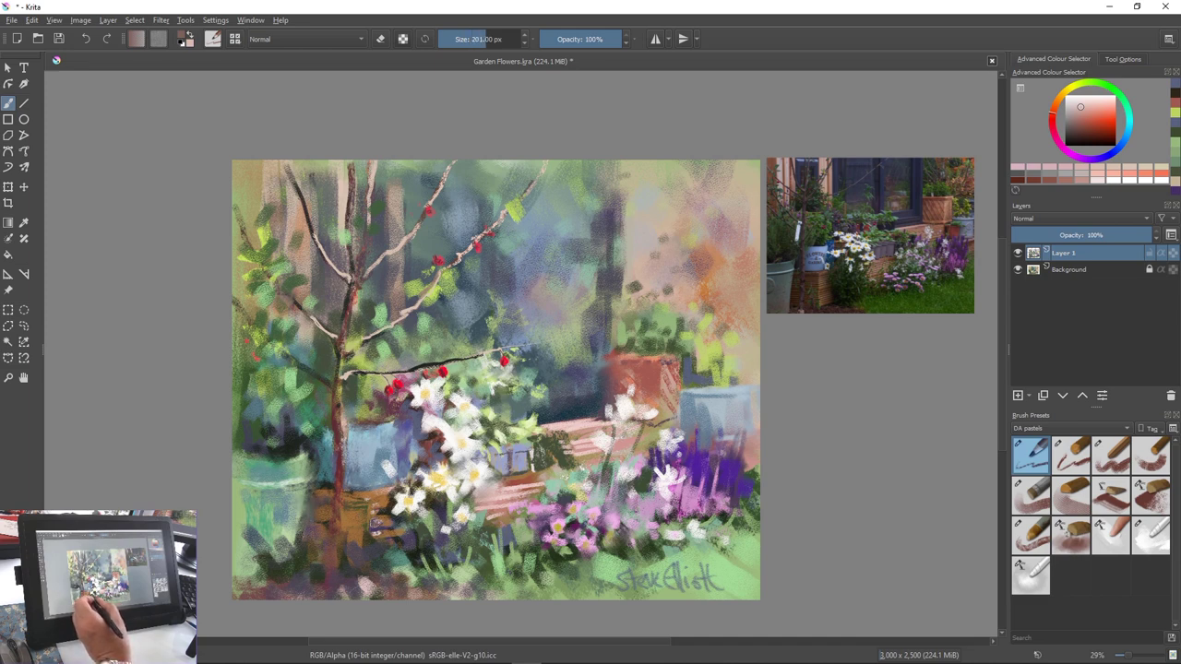
left_click_drag(375, 523, 378, 534)
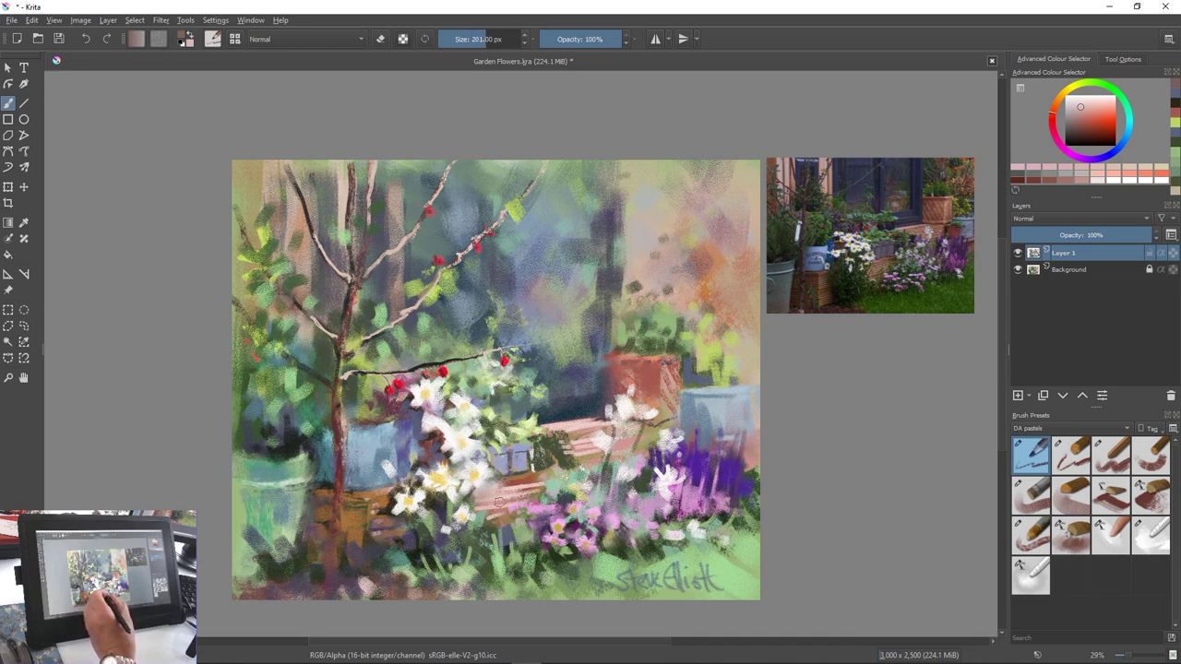
Paint pale pink strokes sampled from the steps beside the wooden planter, and tone the planter's boards with sampled dark brown
left_click(482, 496, "ctrl")
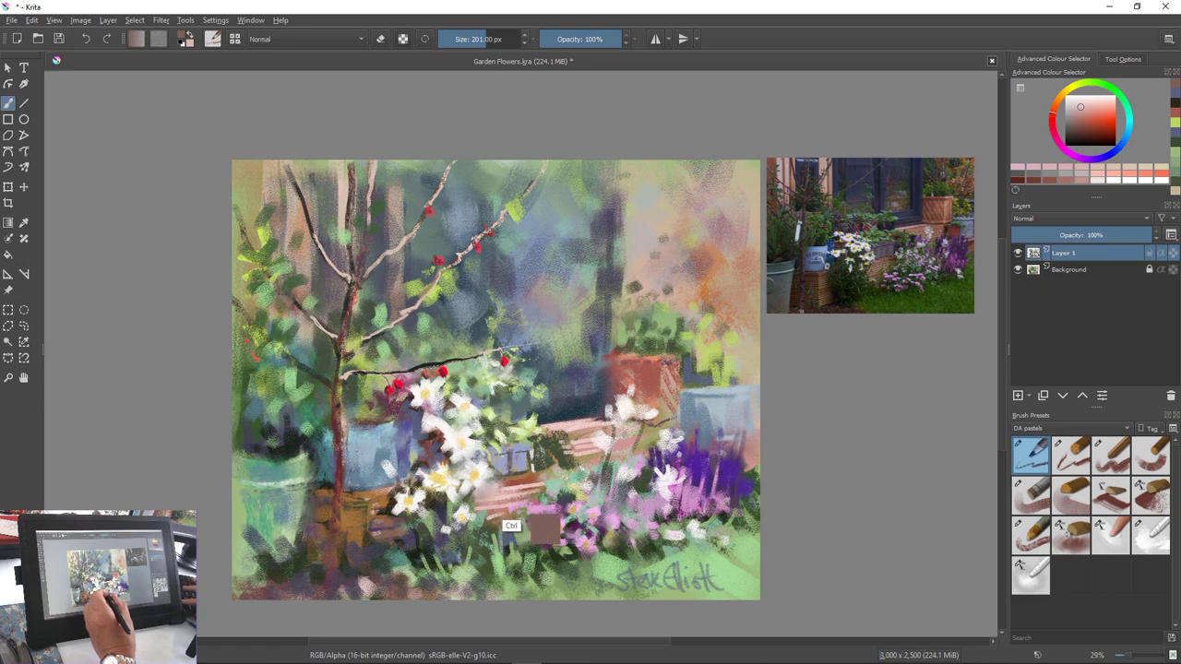
mouse_move(372, 523)
left_mouse_down()
mouse_move(399, 520)
mouse_move(402, 533)
mouse_move(380, 545)
mouse_move(379, 500)
left_mouse_up()
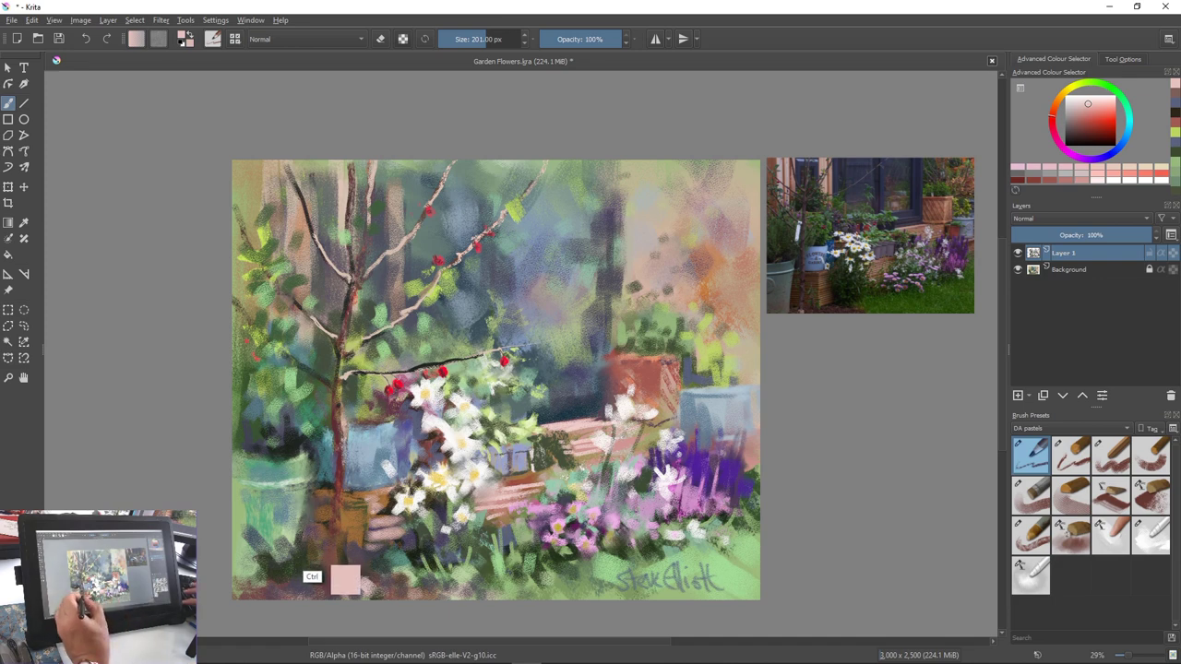
left_click(352, 553, "ctrl")
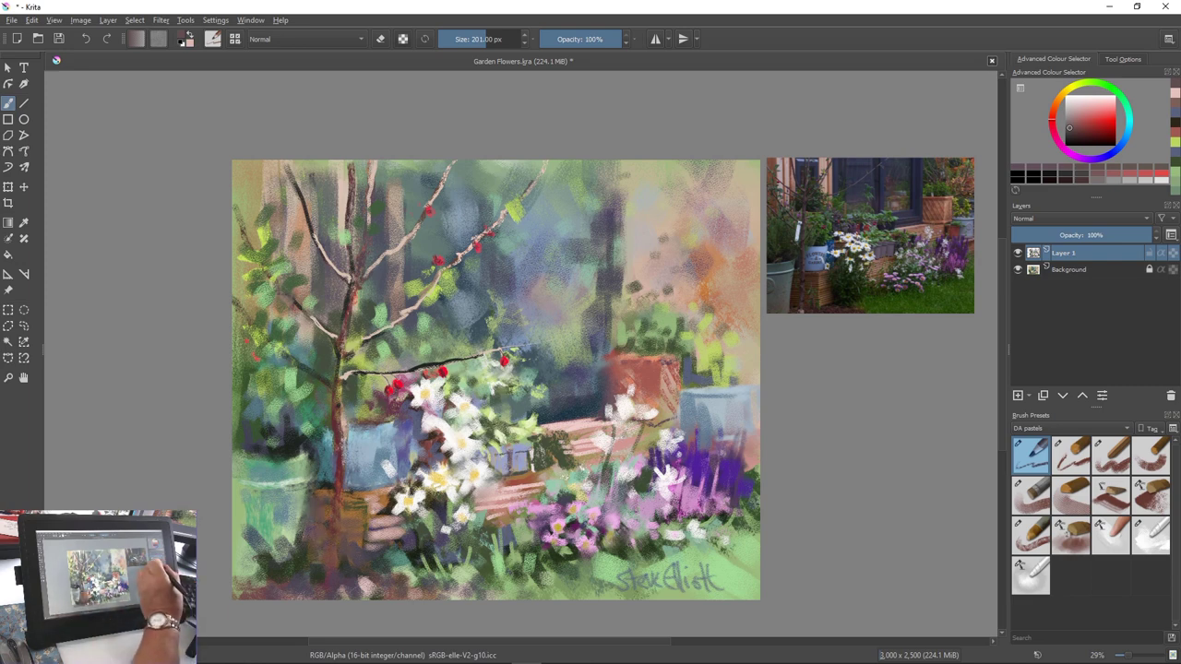
Toggle Layer 1 off and on to check the reworked planter area against the Background version
left_click(1018, 253)
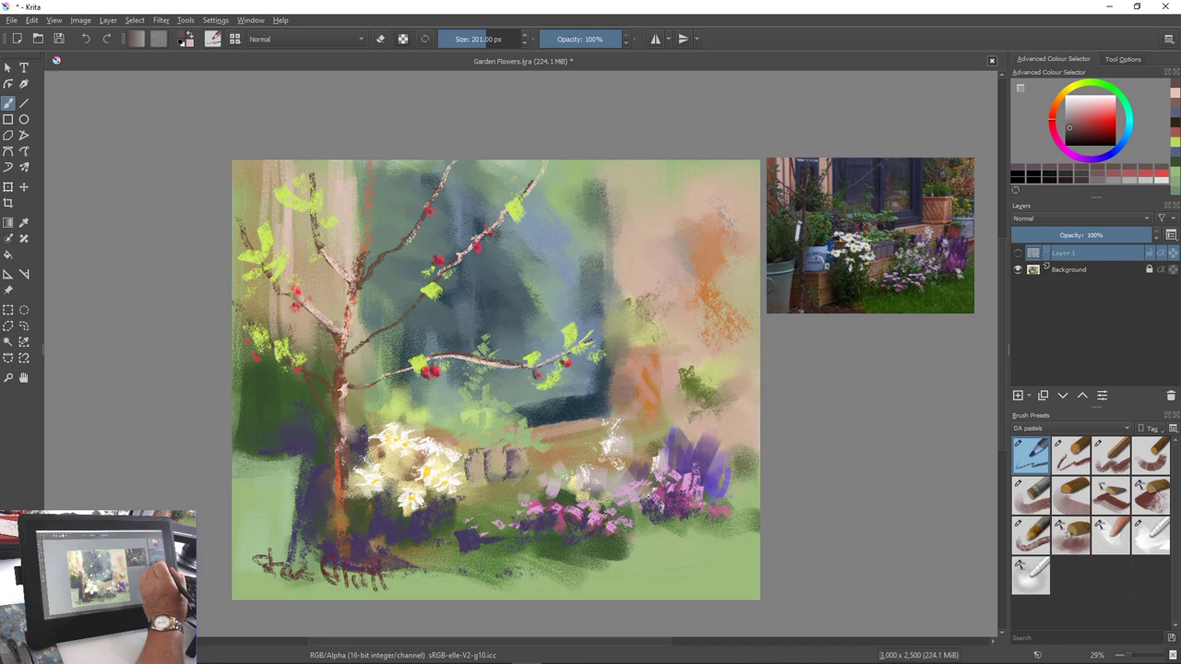
left_click(1018, 253)
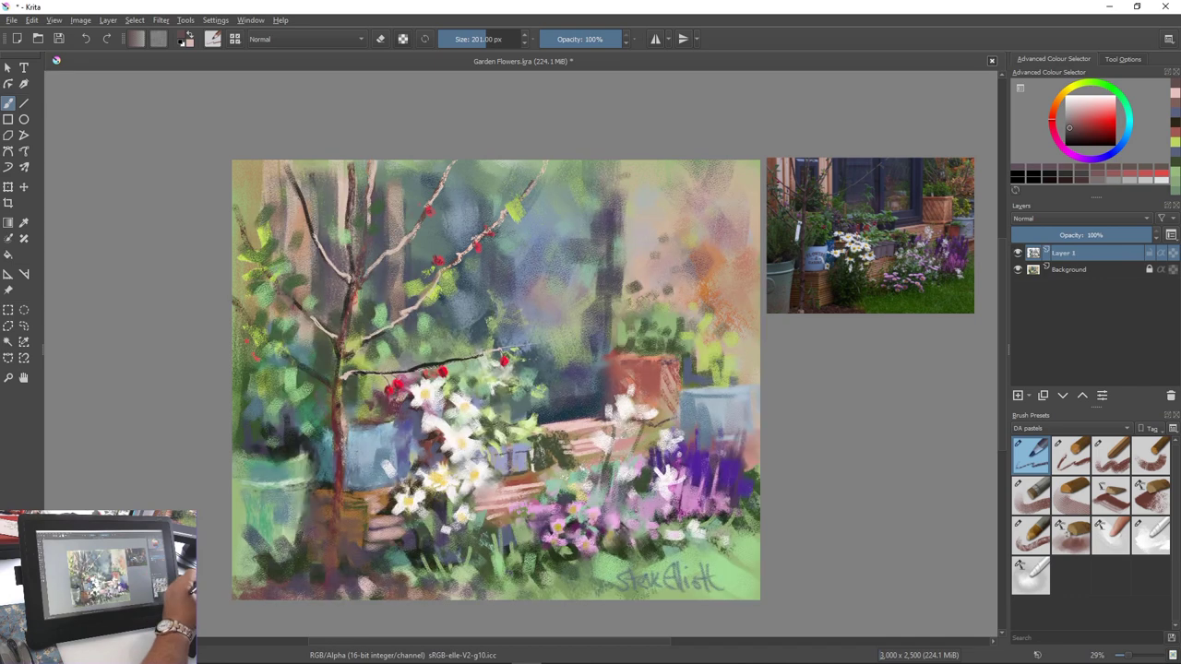